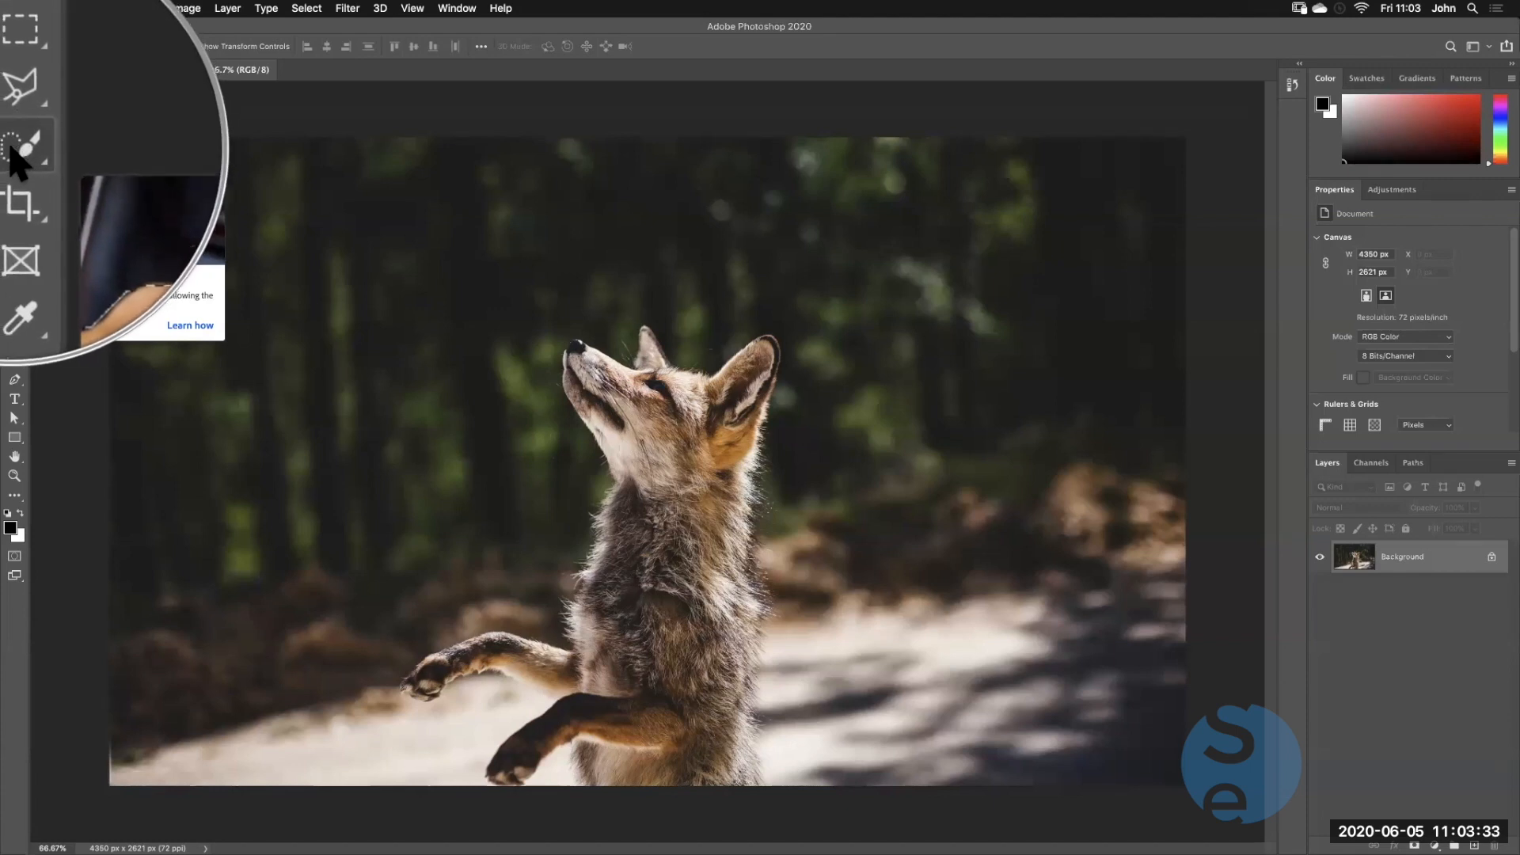
Select the fox by framing it with the Object Selection tool in Rectangle mode
click(11, 150)
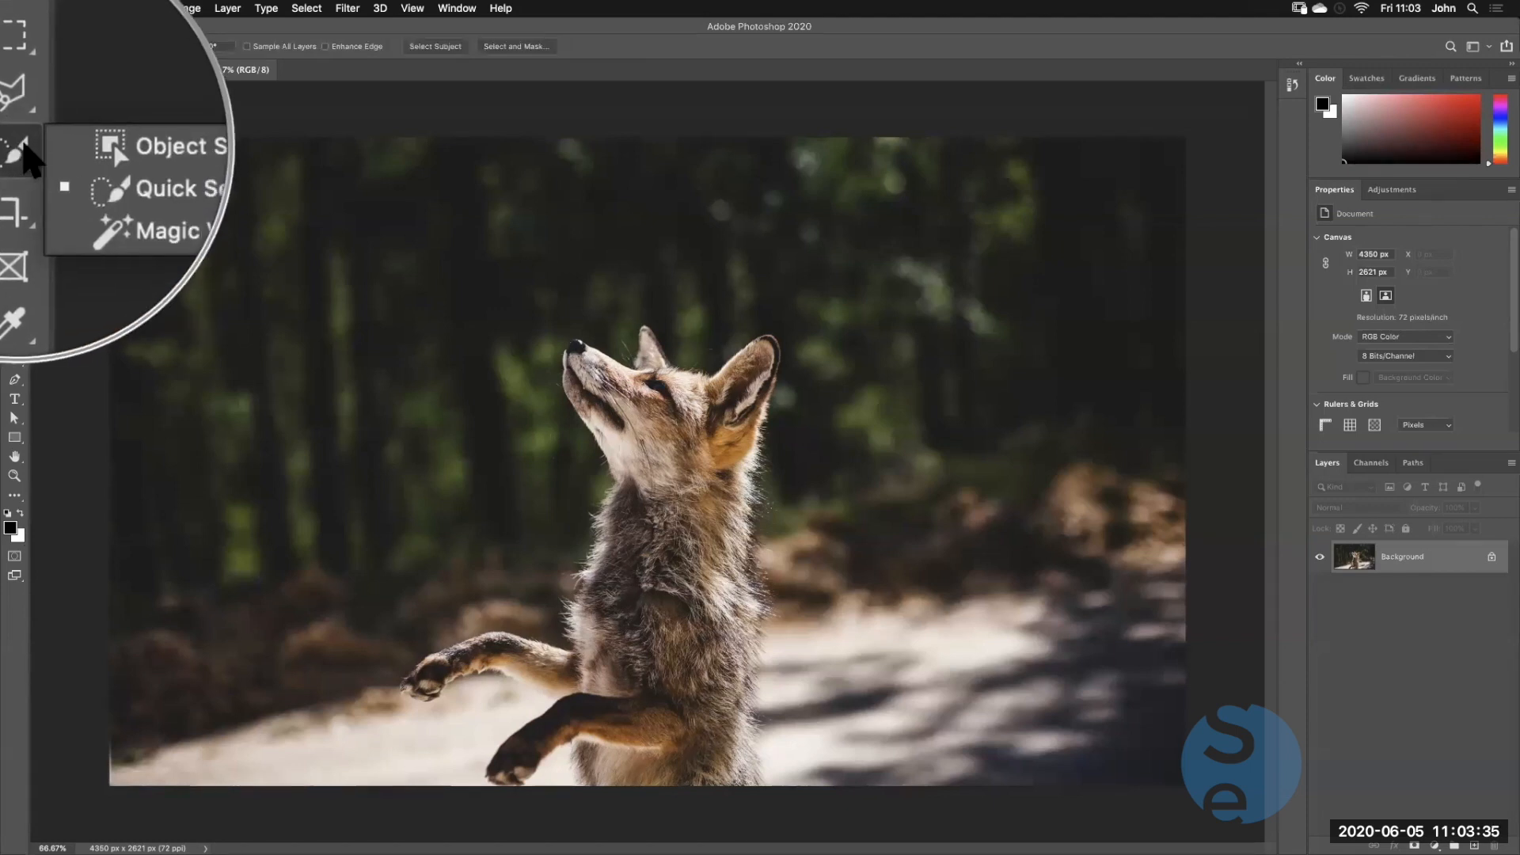
click(69, 151)
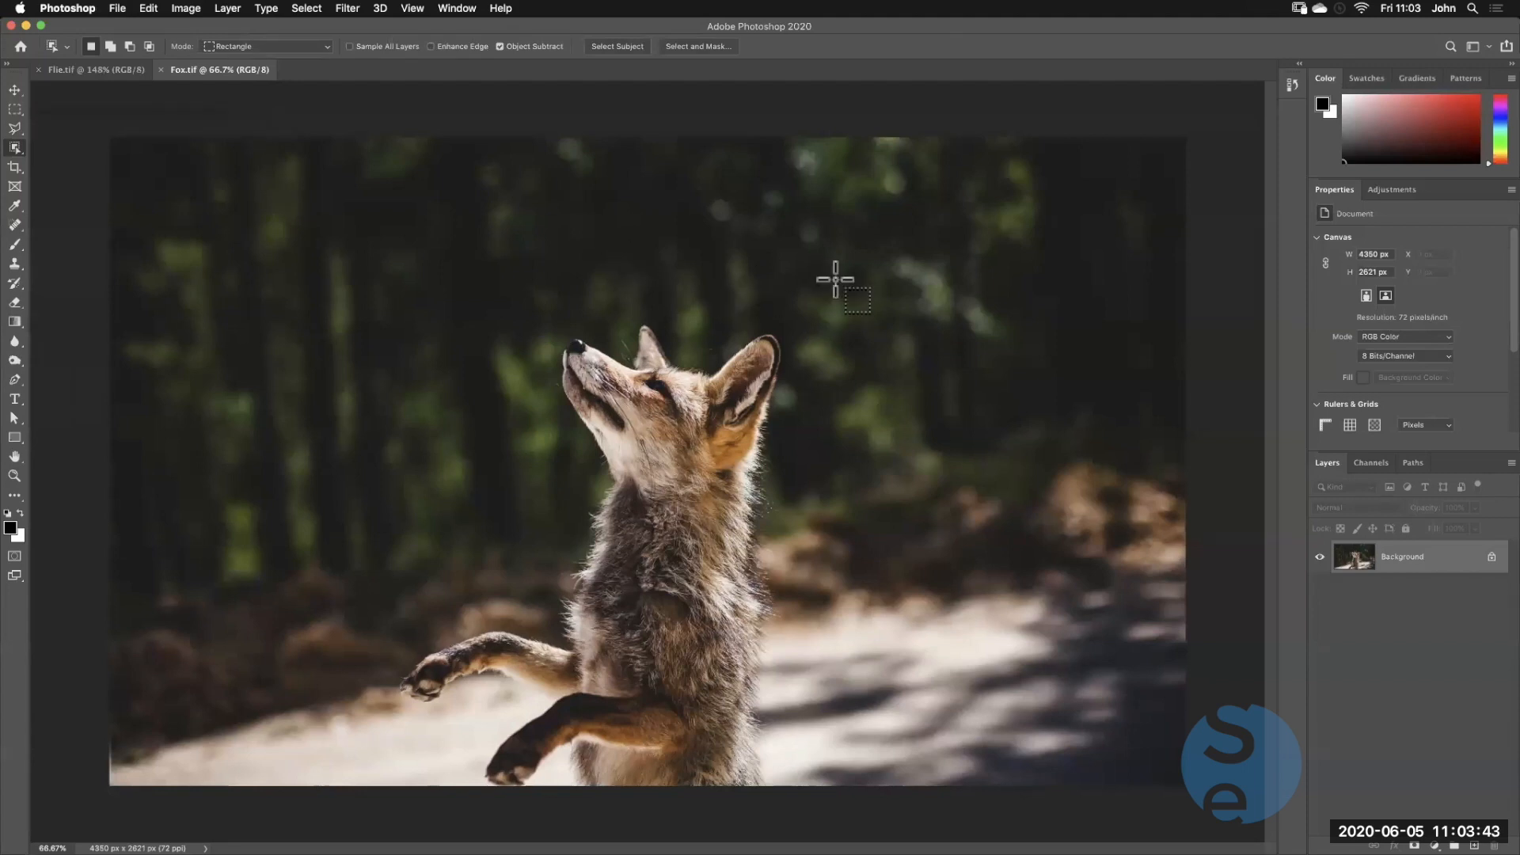
drag(834, 276, 392, 785)
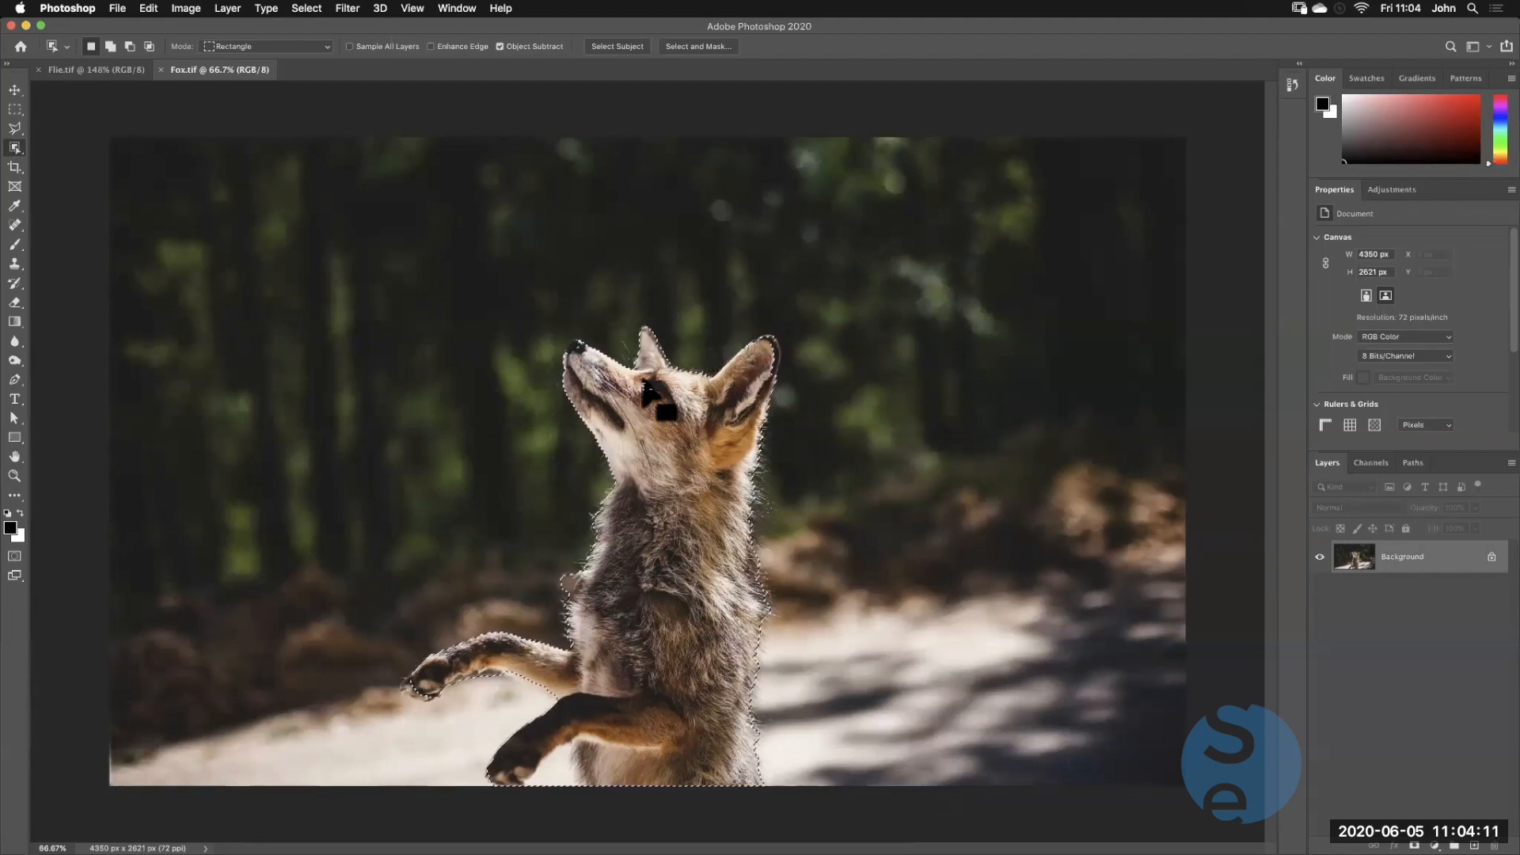
Subtract the stray background beside the fox's chest and under its raised foreleg using the Quick Selection tool with a smaller brush
click(16, 151)
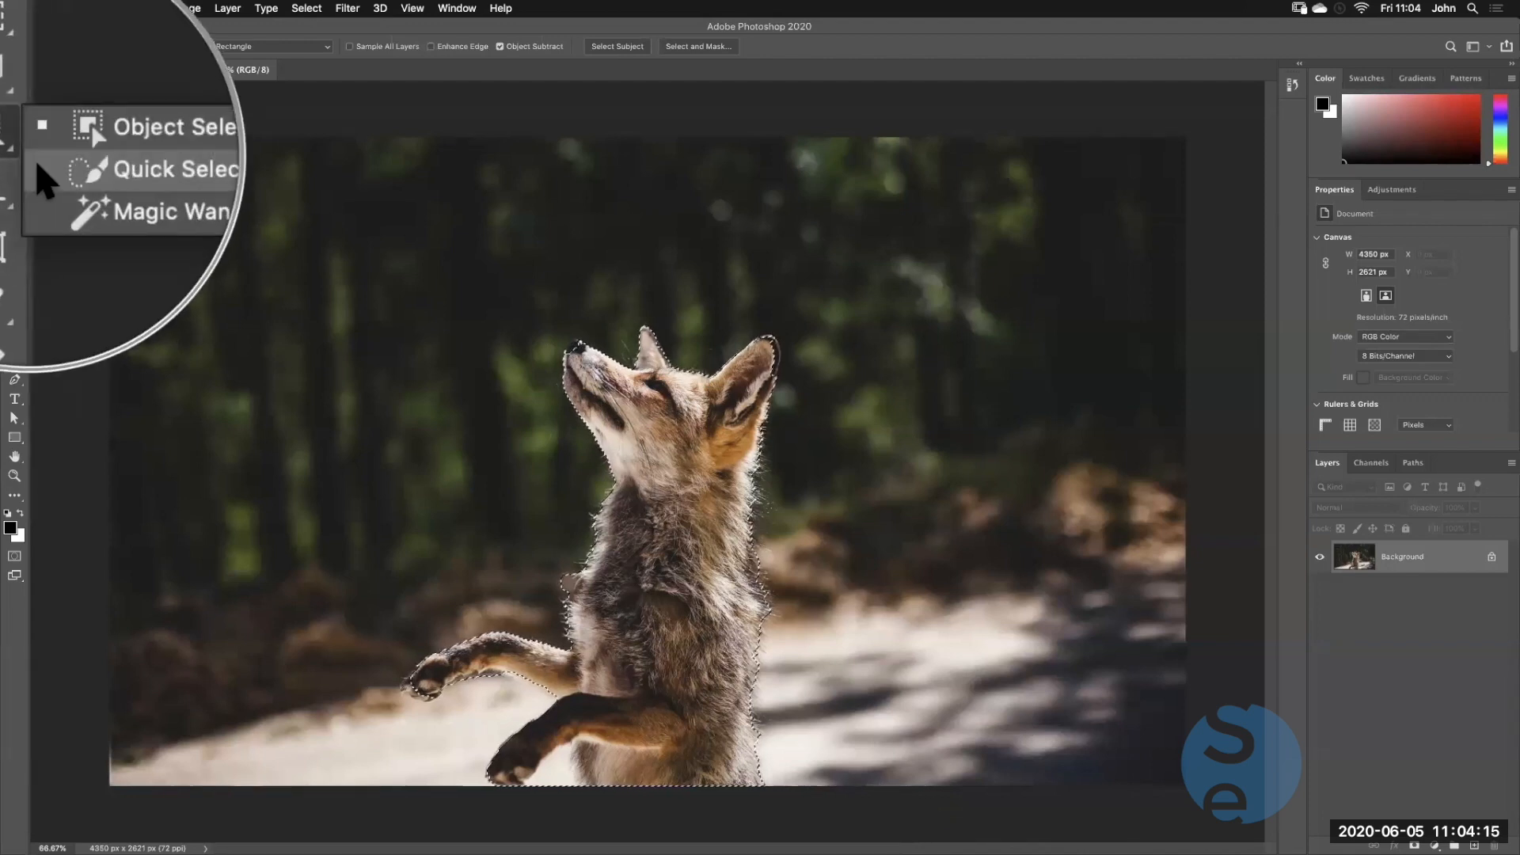
click(39, 162)
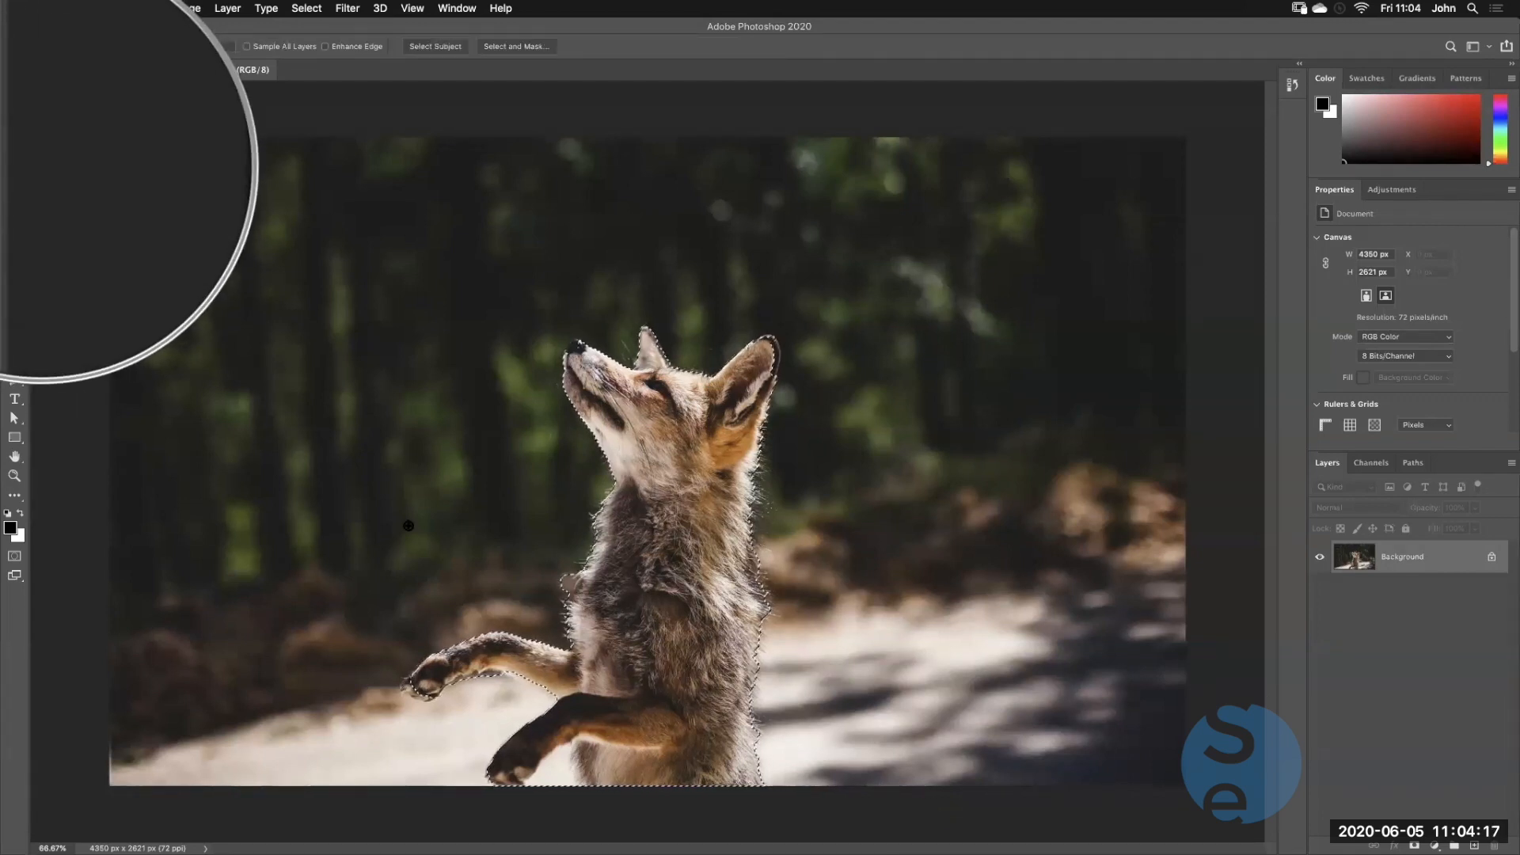
key(super+h)
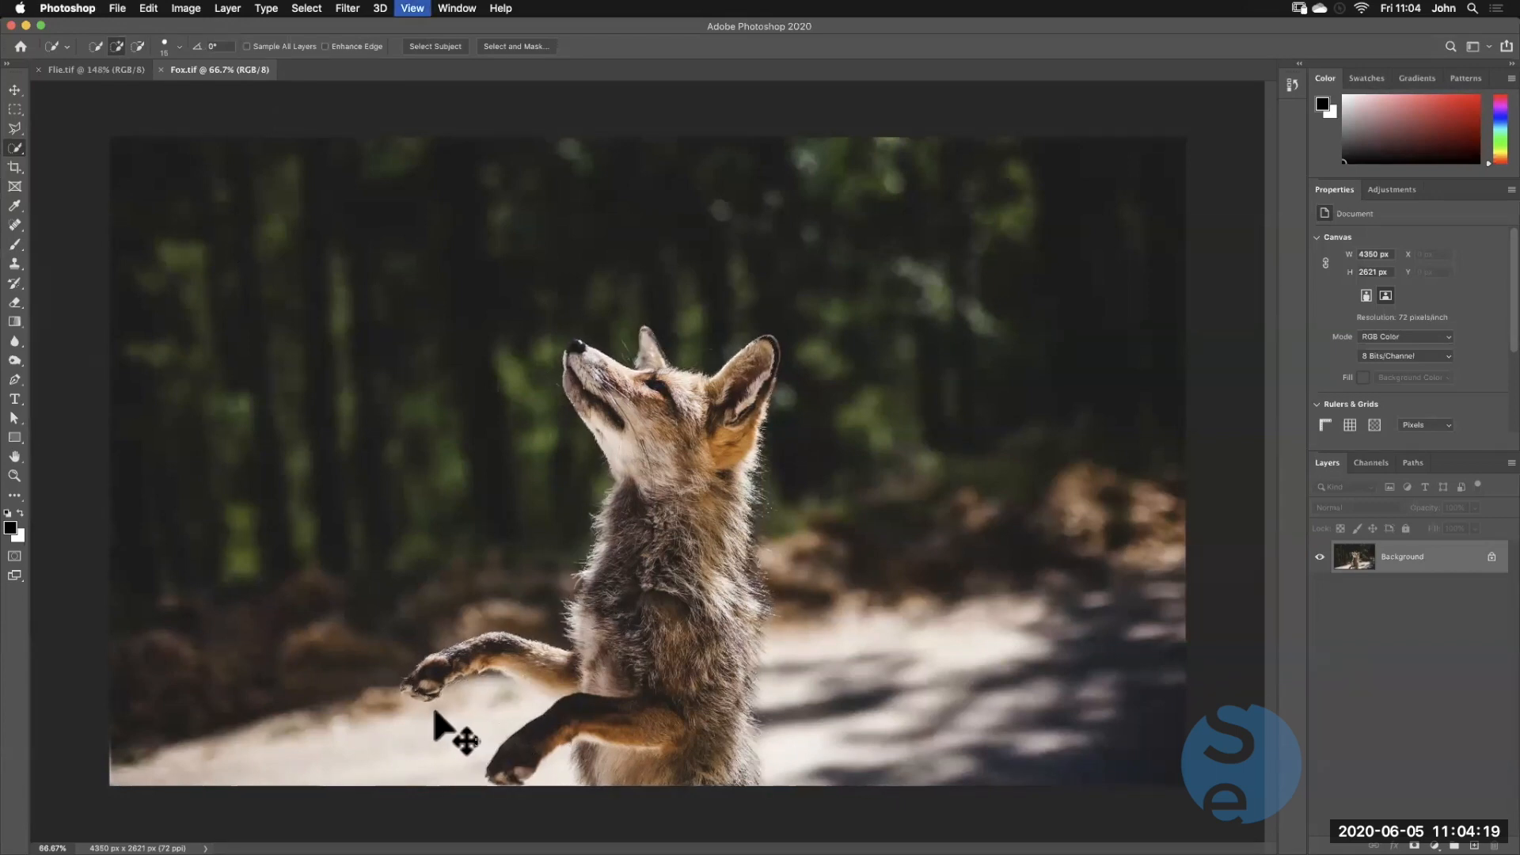
key(super+equal)
key(super+equal)
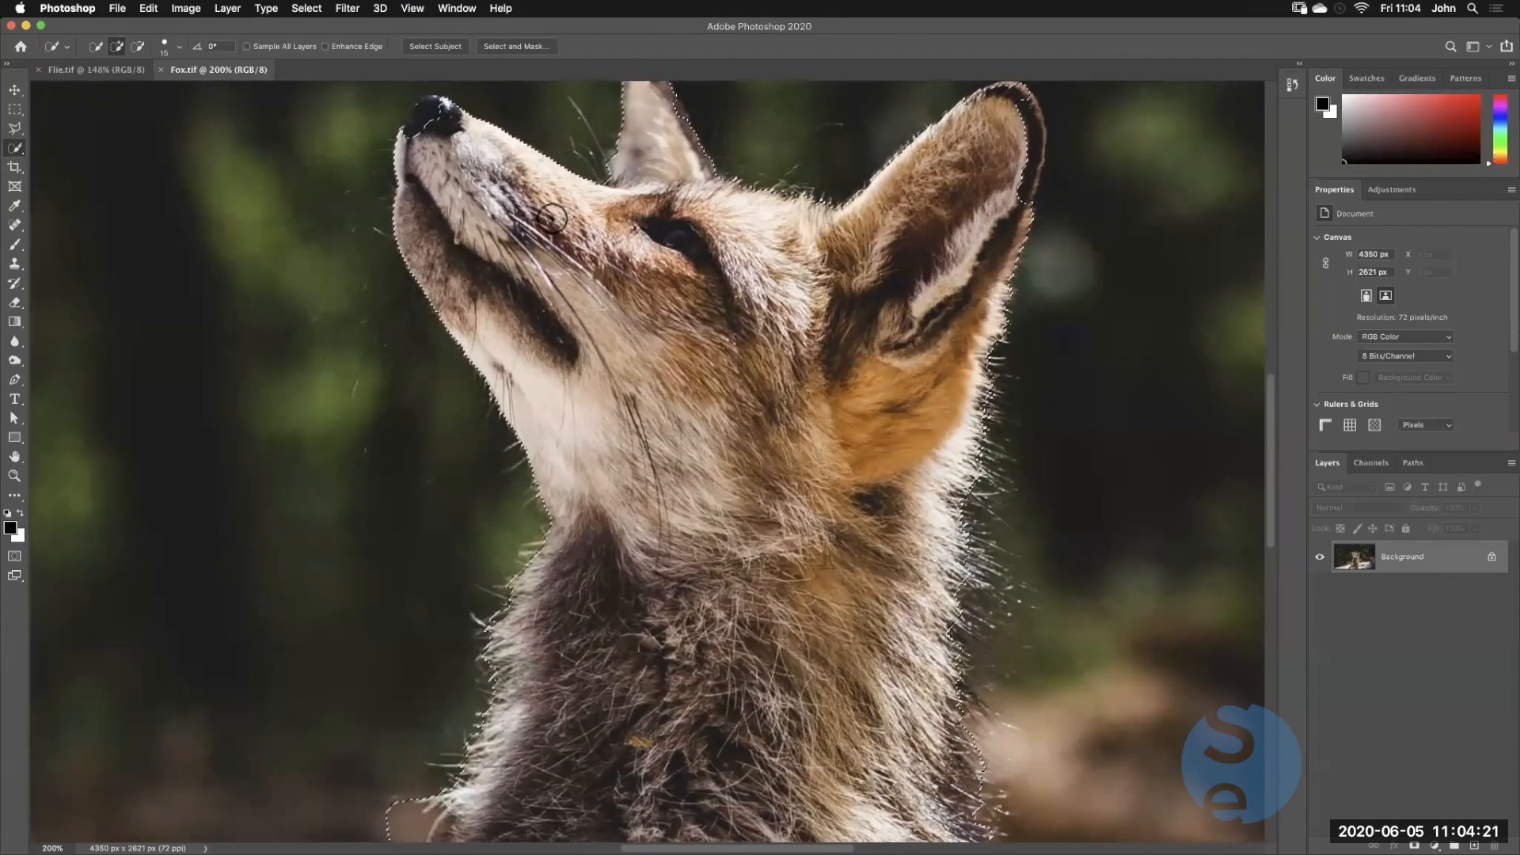
drag(565, 372, 591, 549)
key(bracketleft)
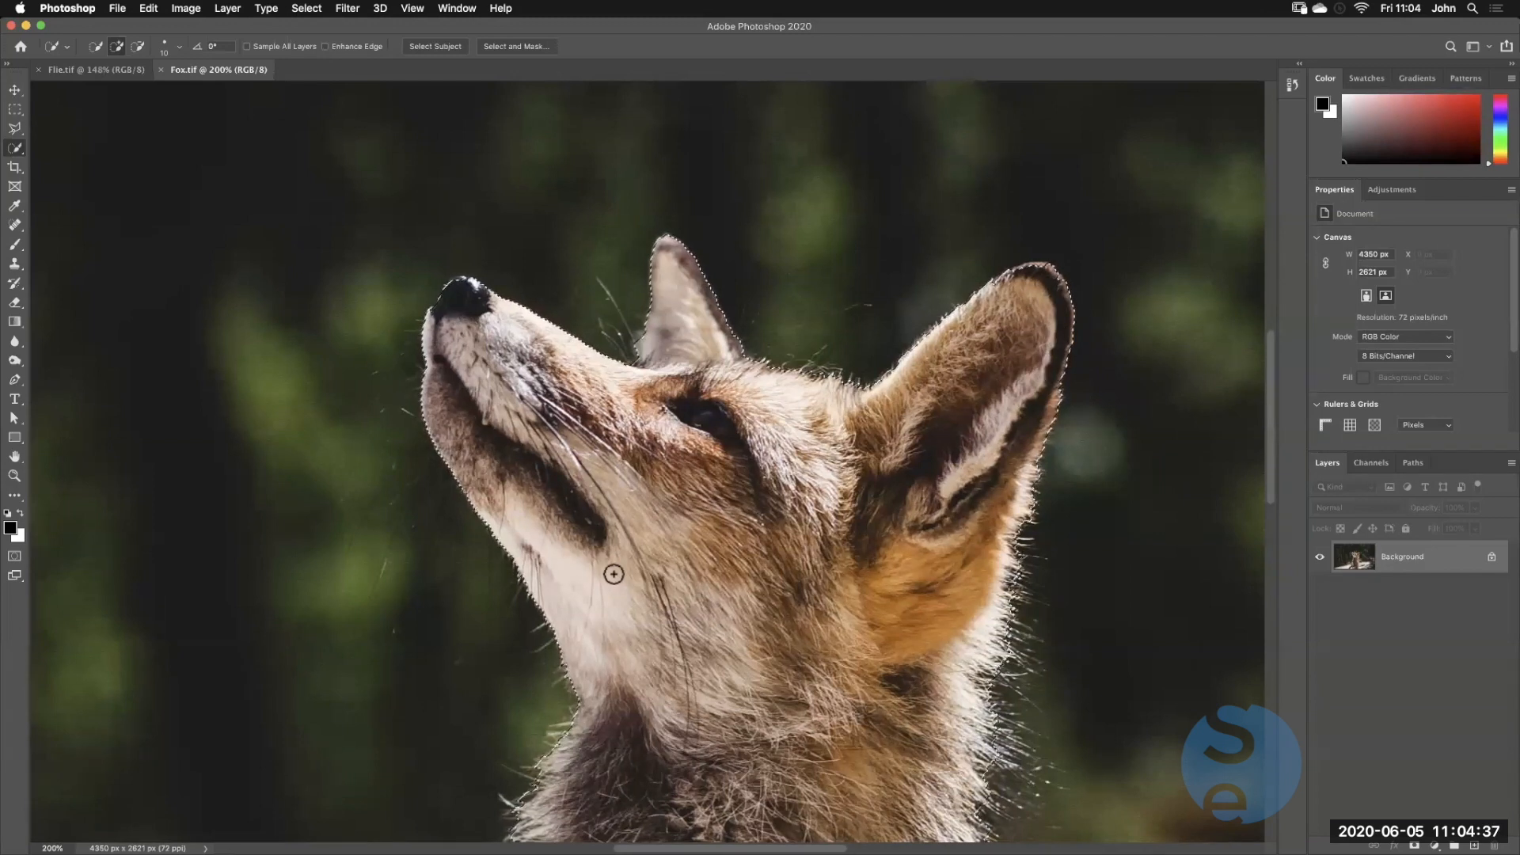
key(space)
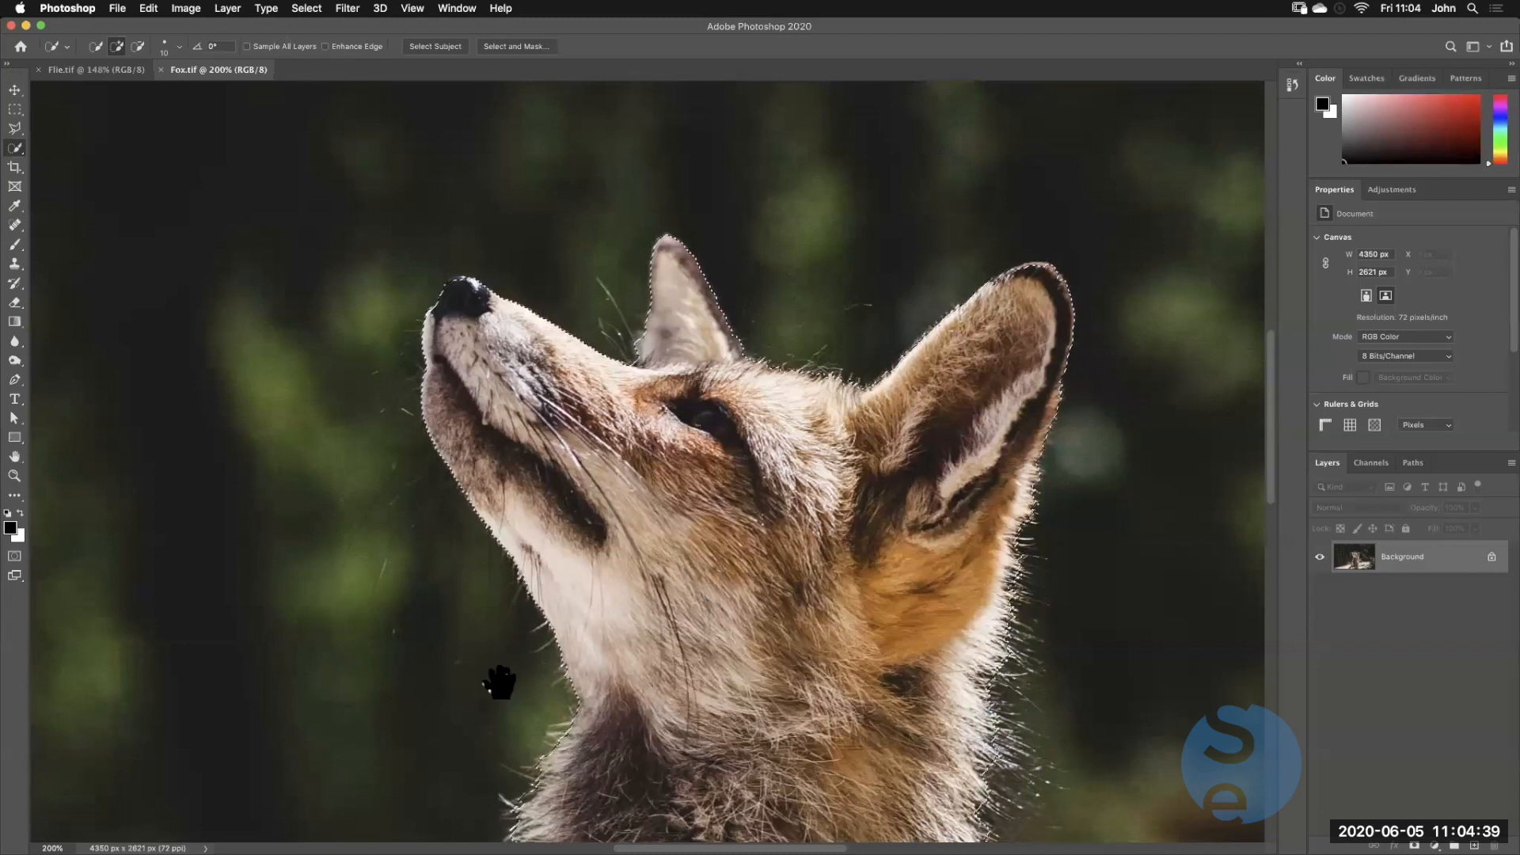
mouse_move(490, 761)
mouse_down()
mouse_move(528, 691)
mouse_move(594, 441)
mouse_move(638, 444)
mouse_move(644, 329)
mouse_up()
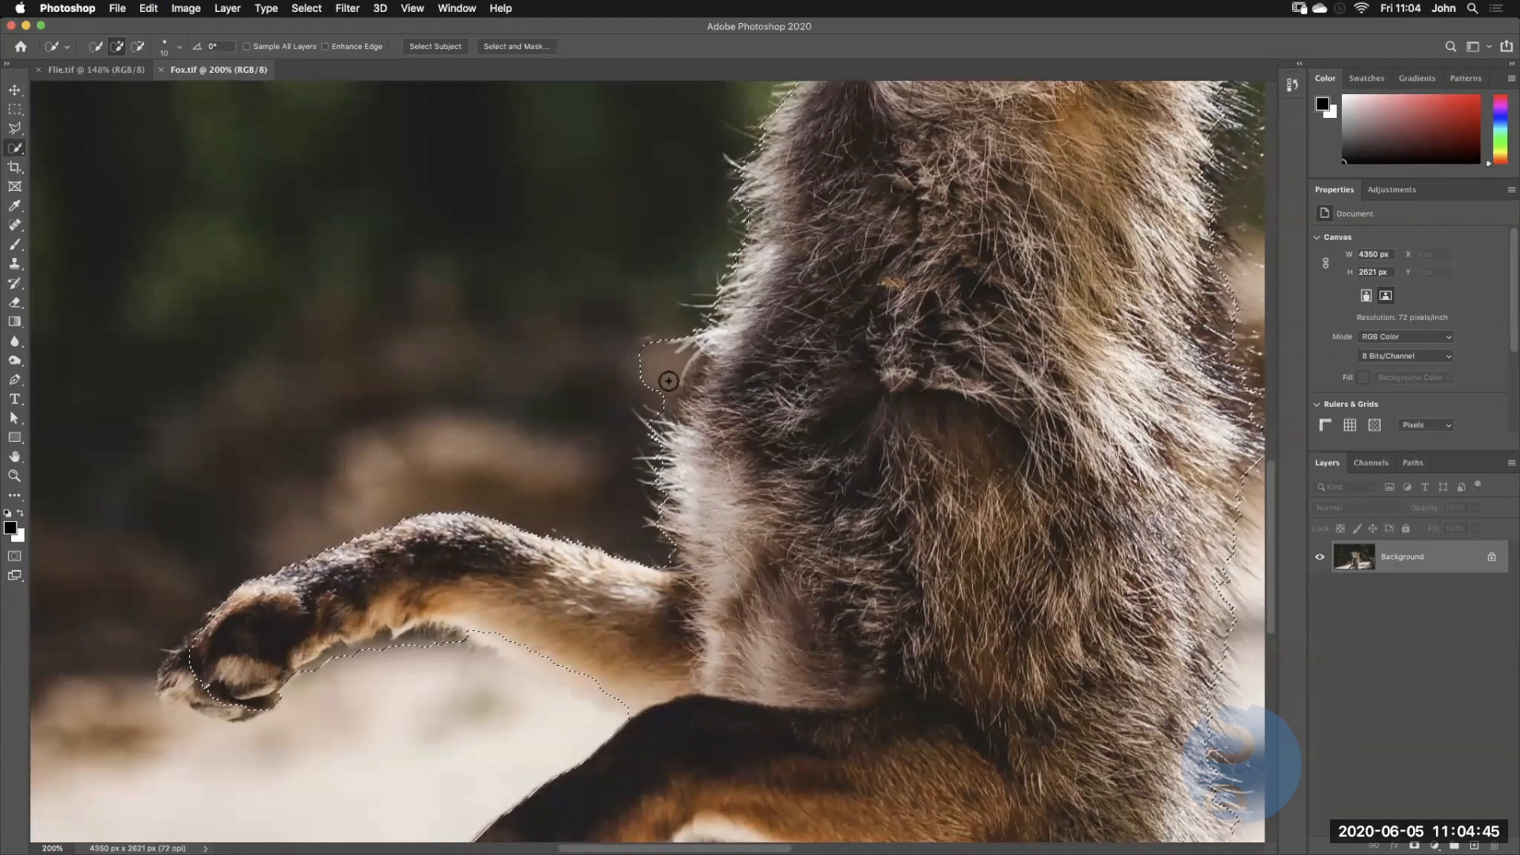
click(138, 46)
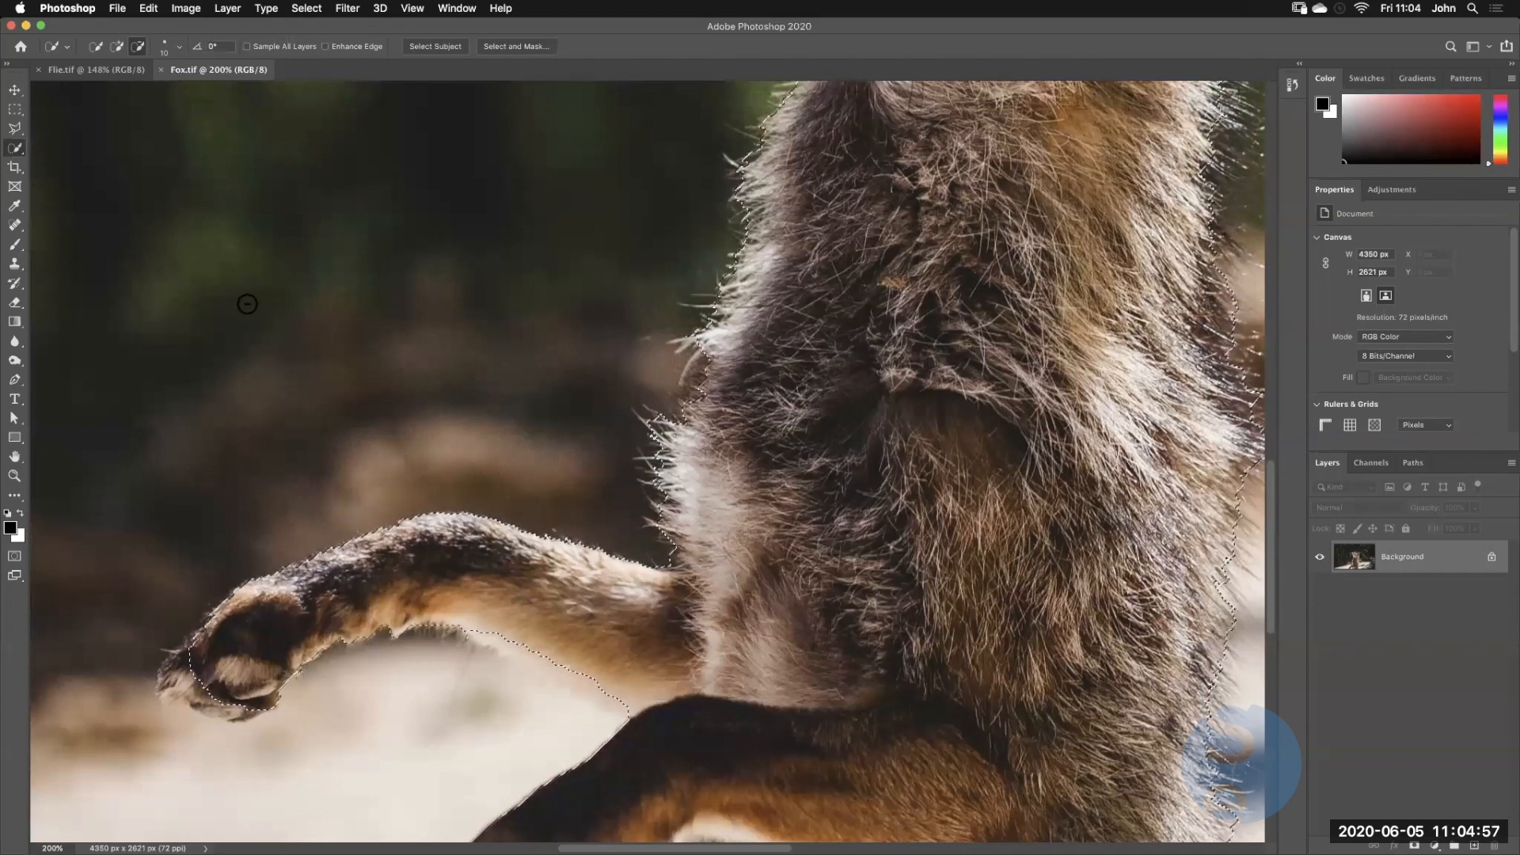
Add the missing toes of the raised front paw to the selection with the Quick Selection tool
click(116, 46)
drag(250, 702, 217, 701)
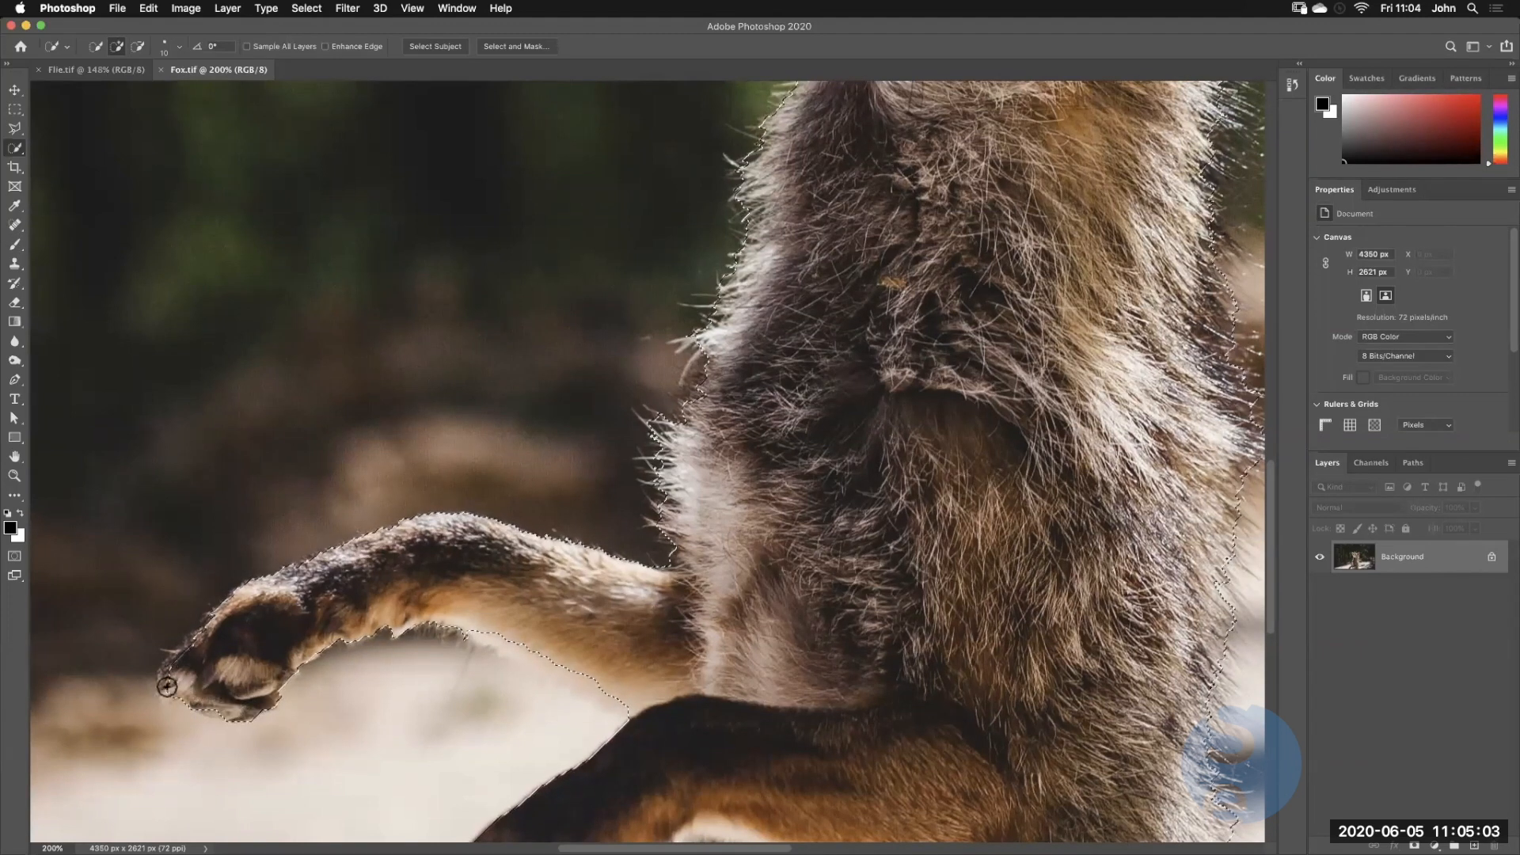
drag(175, 689, 172, 695)
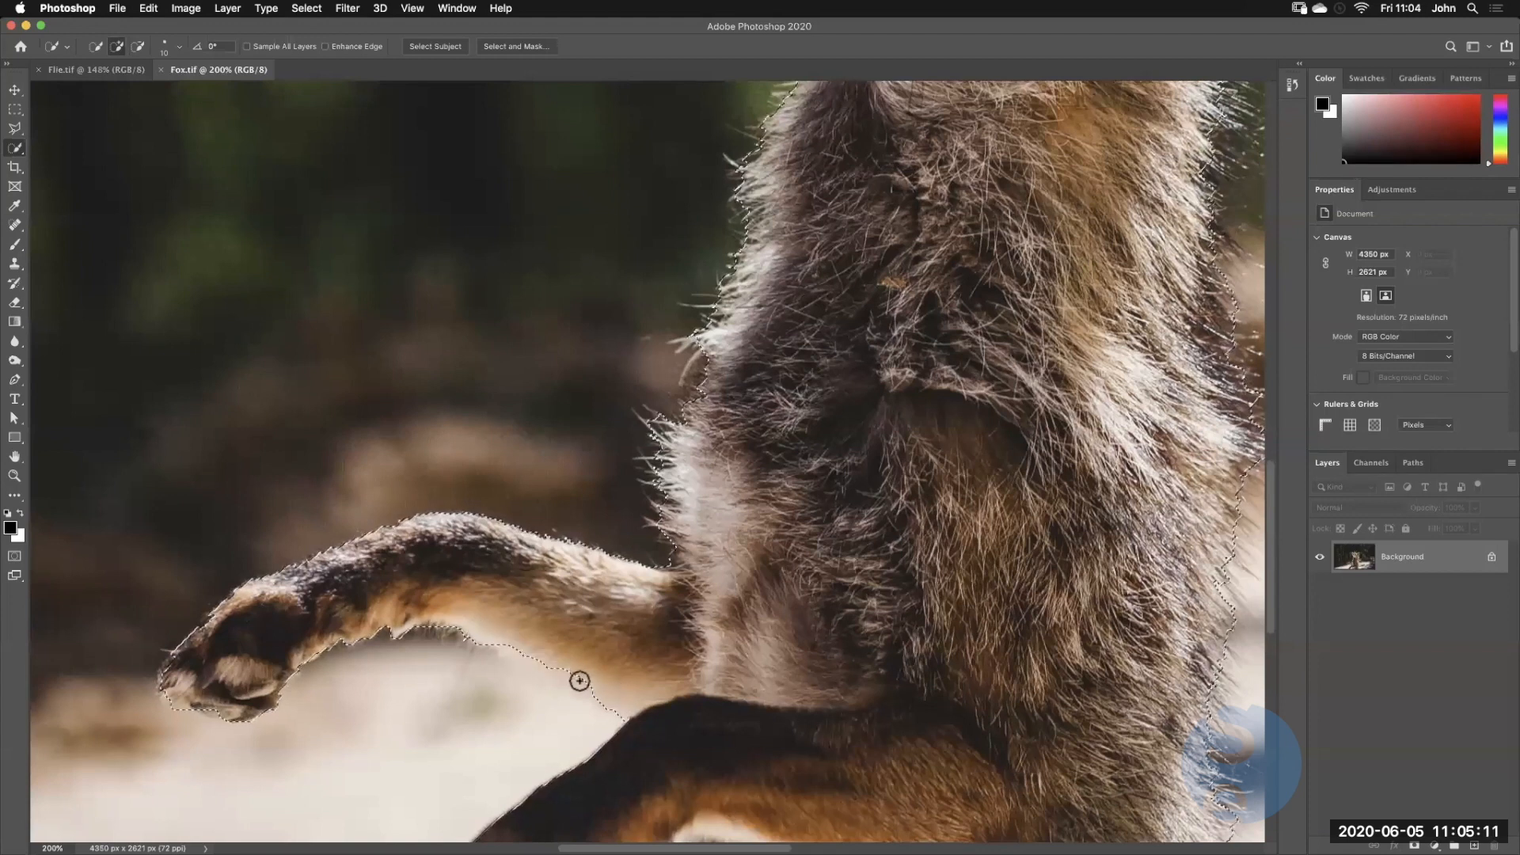
Subtract the bright background between the lower foreleg and the belly from the selection
scroll(491, 629, down, 6)
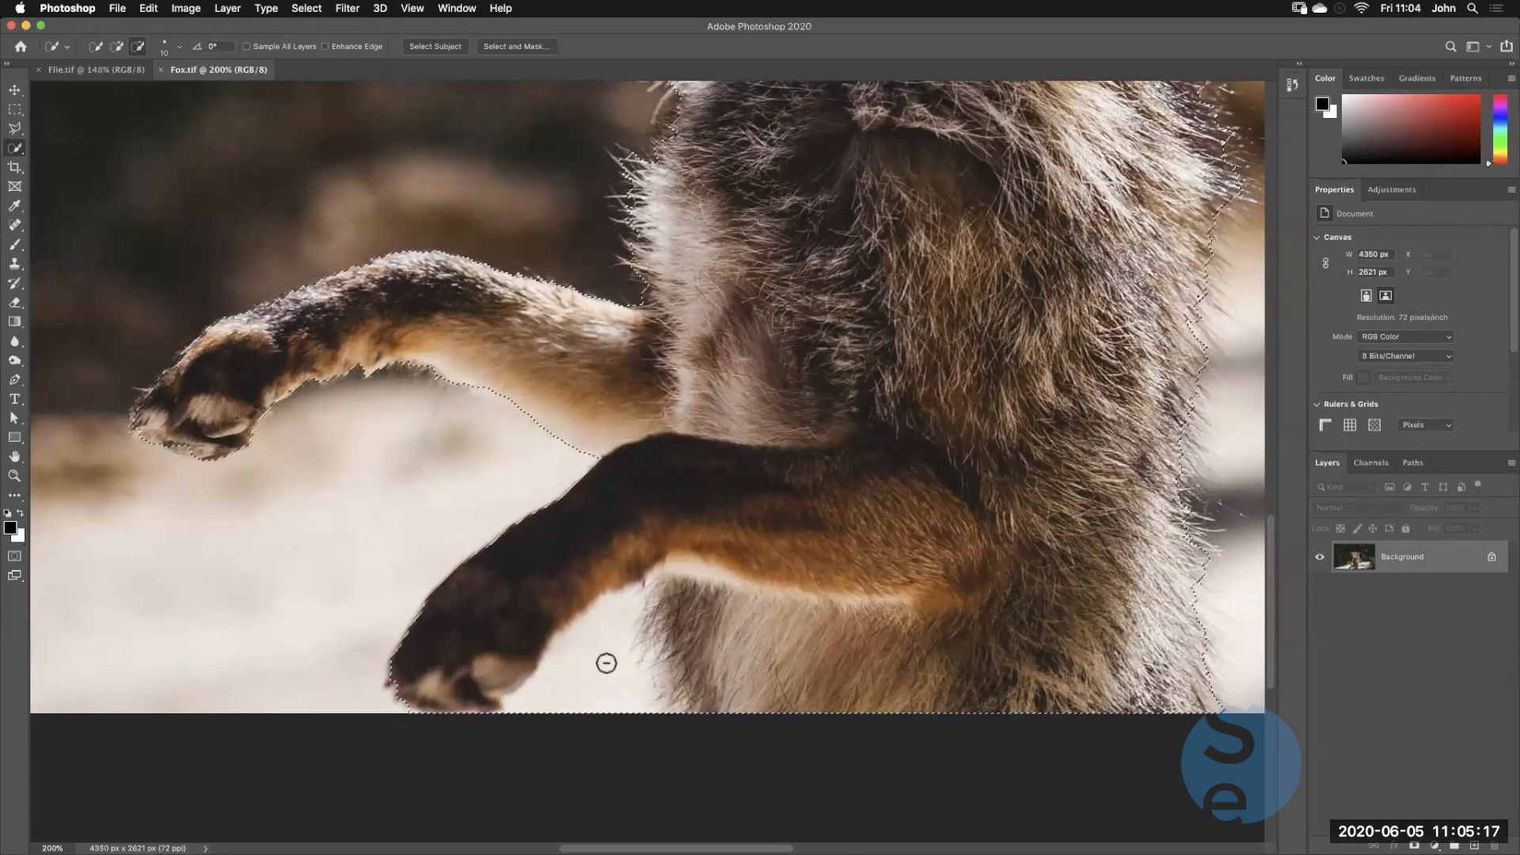
key(alt)
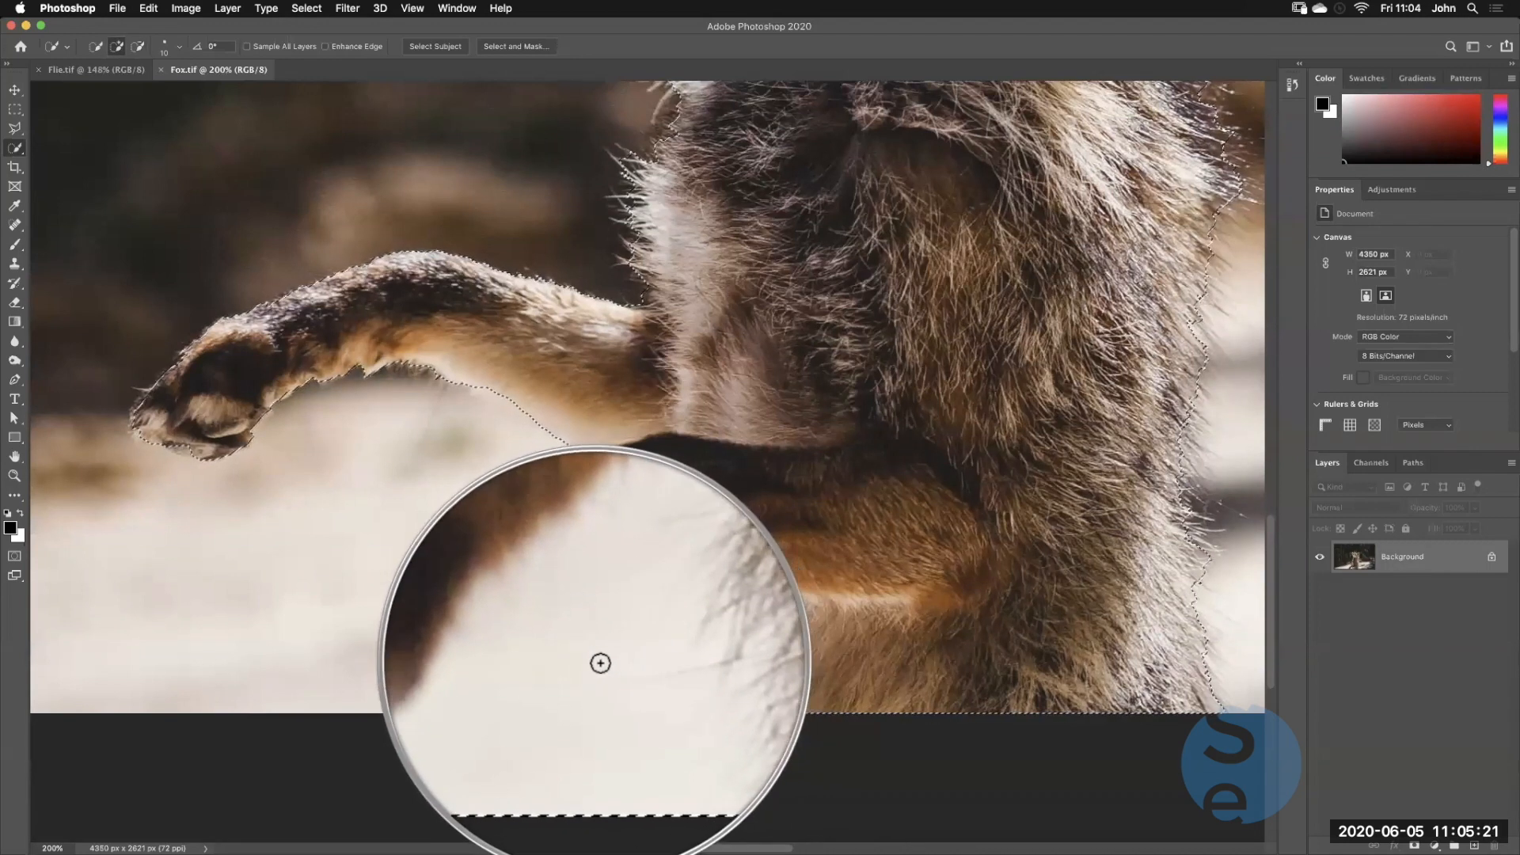
alt+click(597, 670)
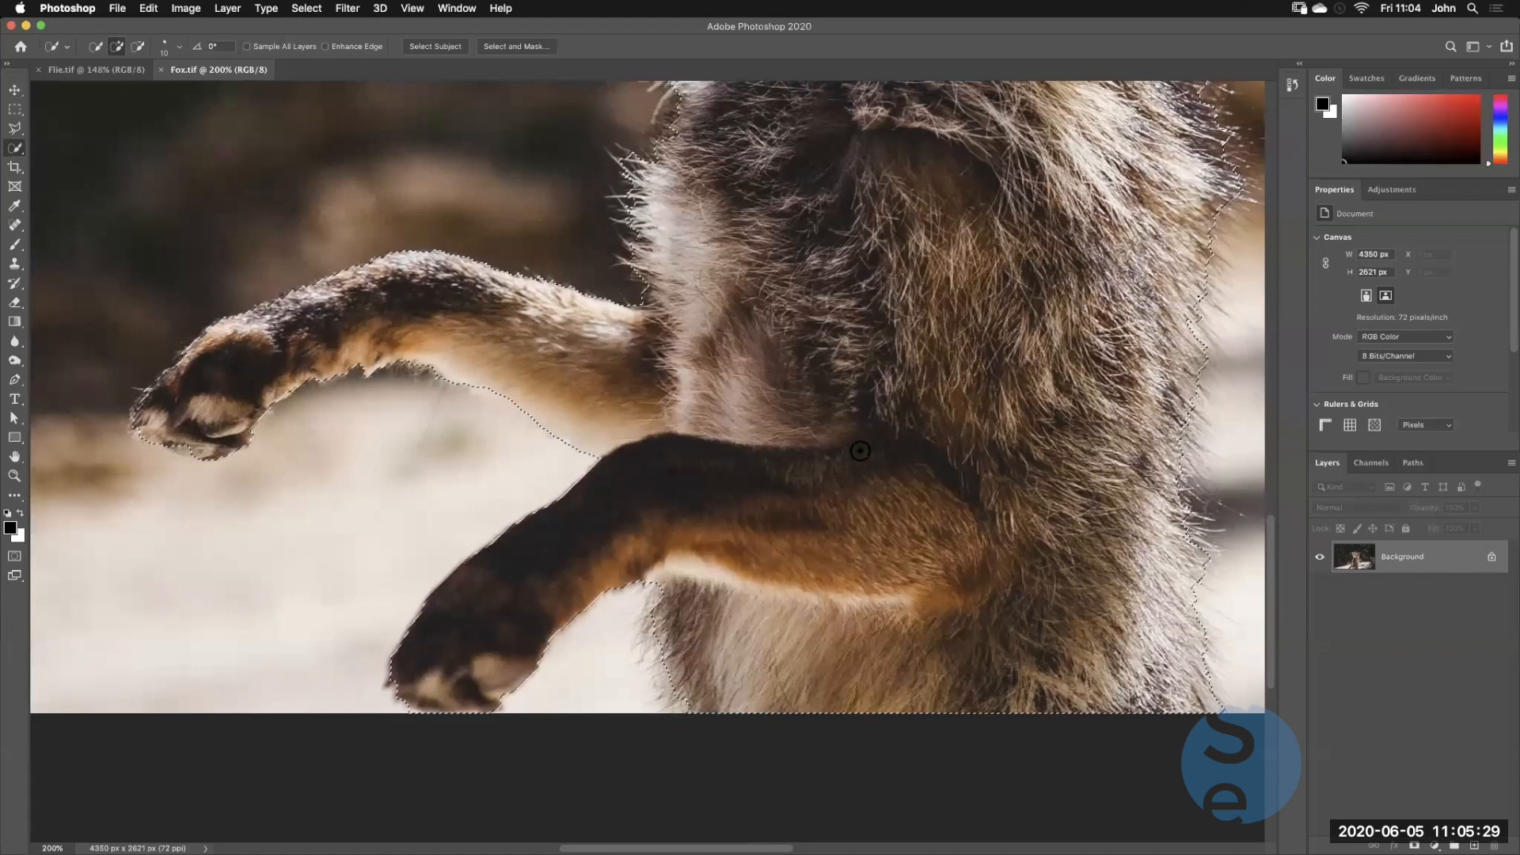
Bring the fox selection into Select and Mask at 100% zoom and preview it in the Overlay view mode
drag(892, 391, 693, 558)
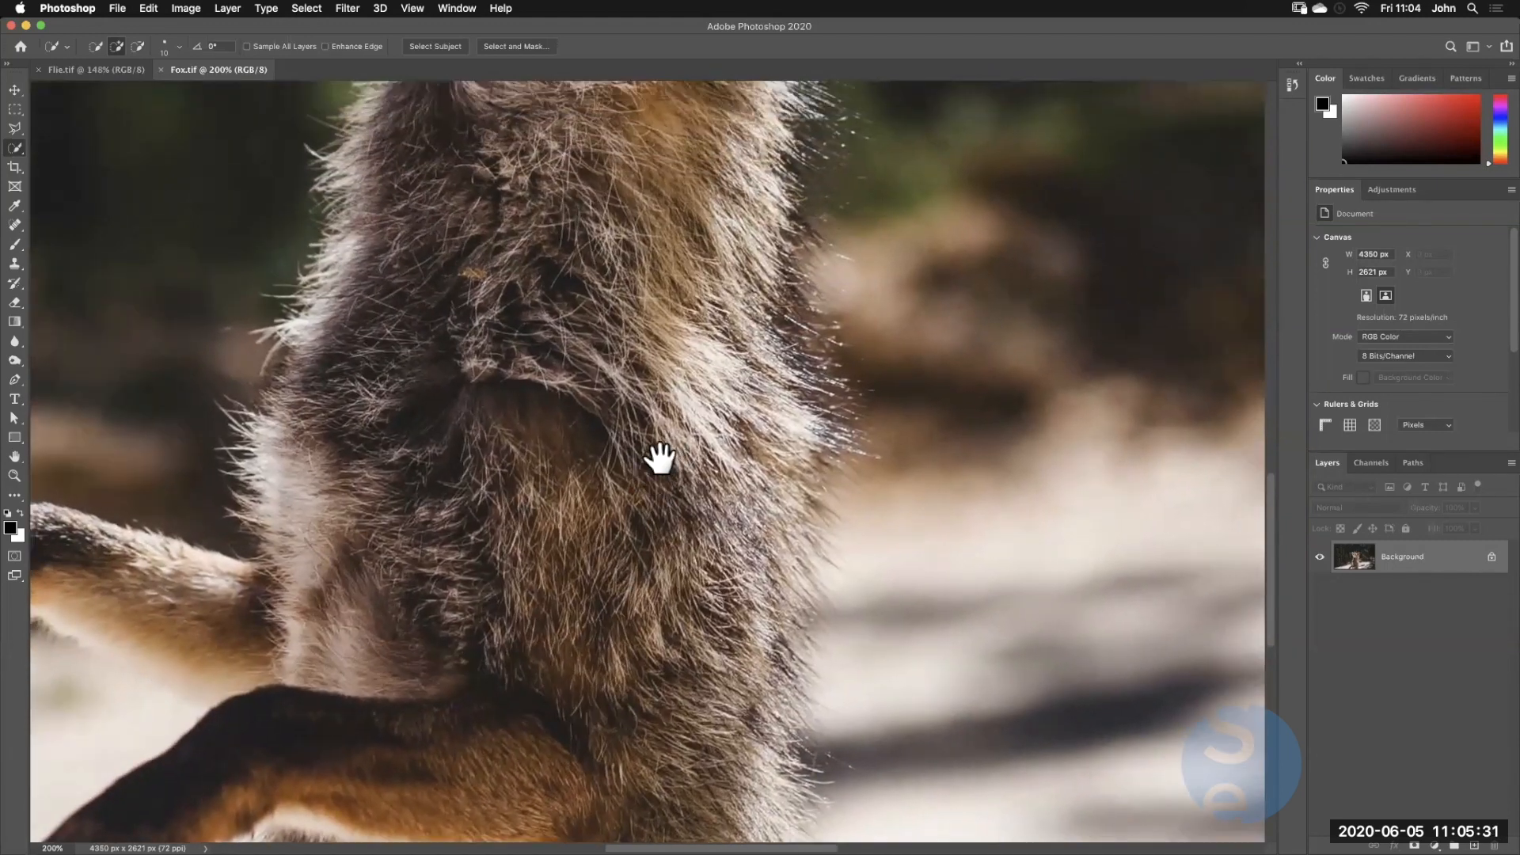
drag(659, 458, 689, 536)
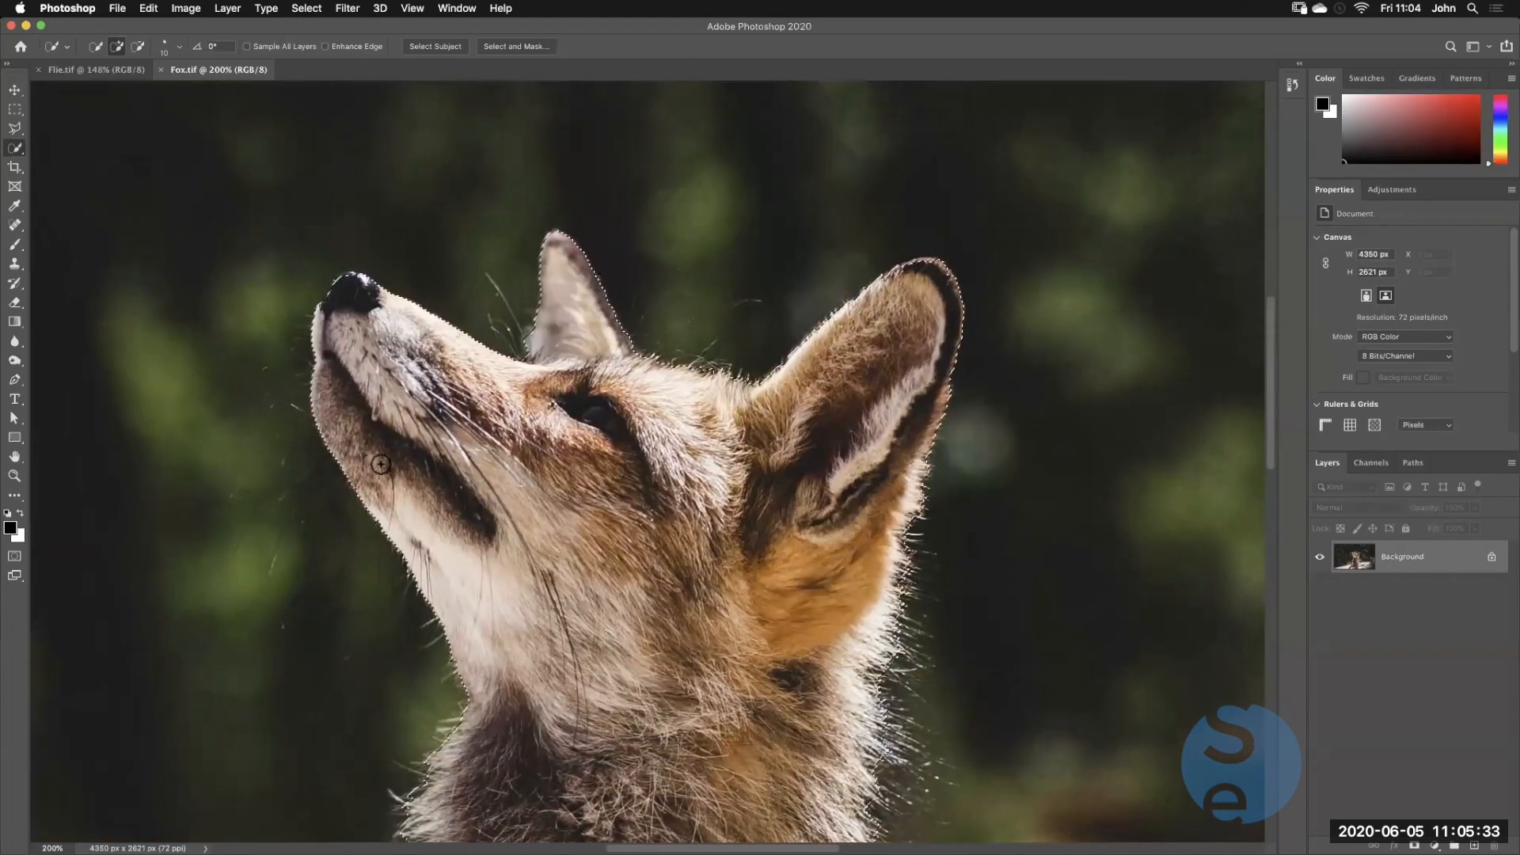
key(super+h)
key(super+minus)
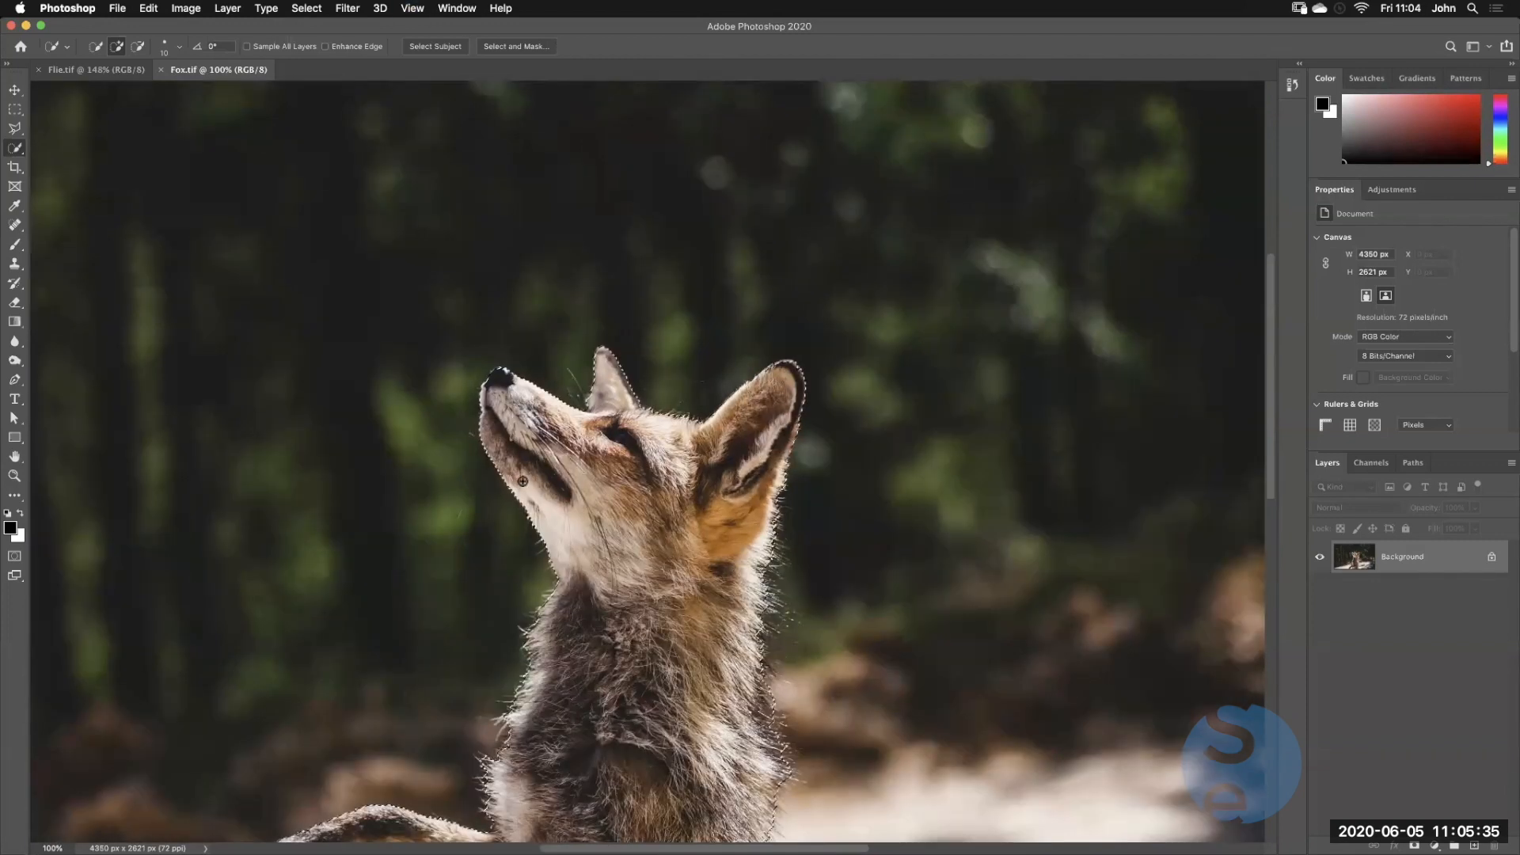
click(526, 47)
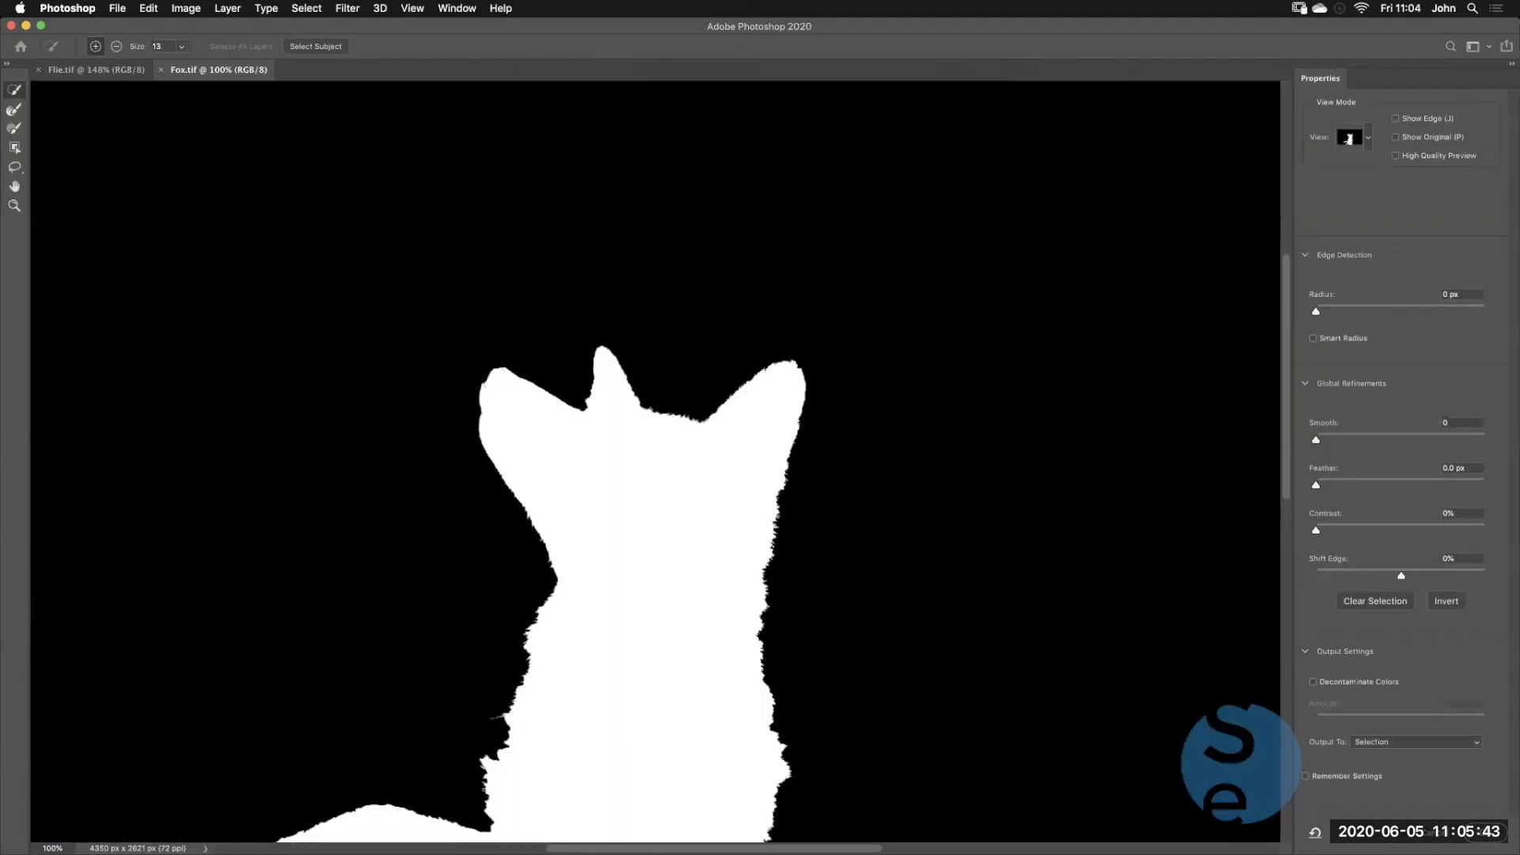
drag(1283, 321, 1283, 423)
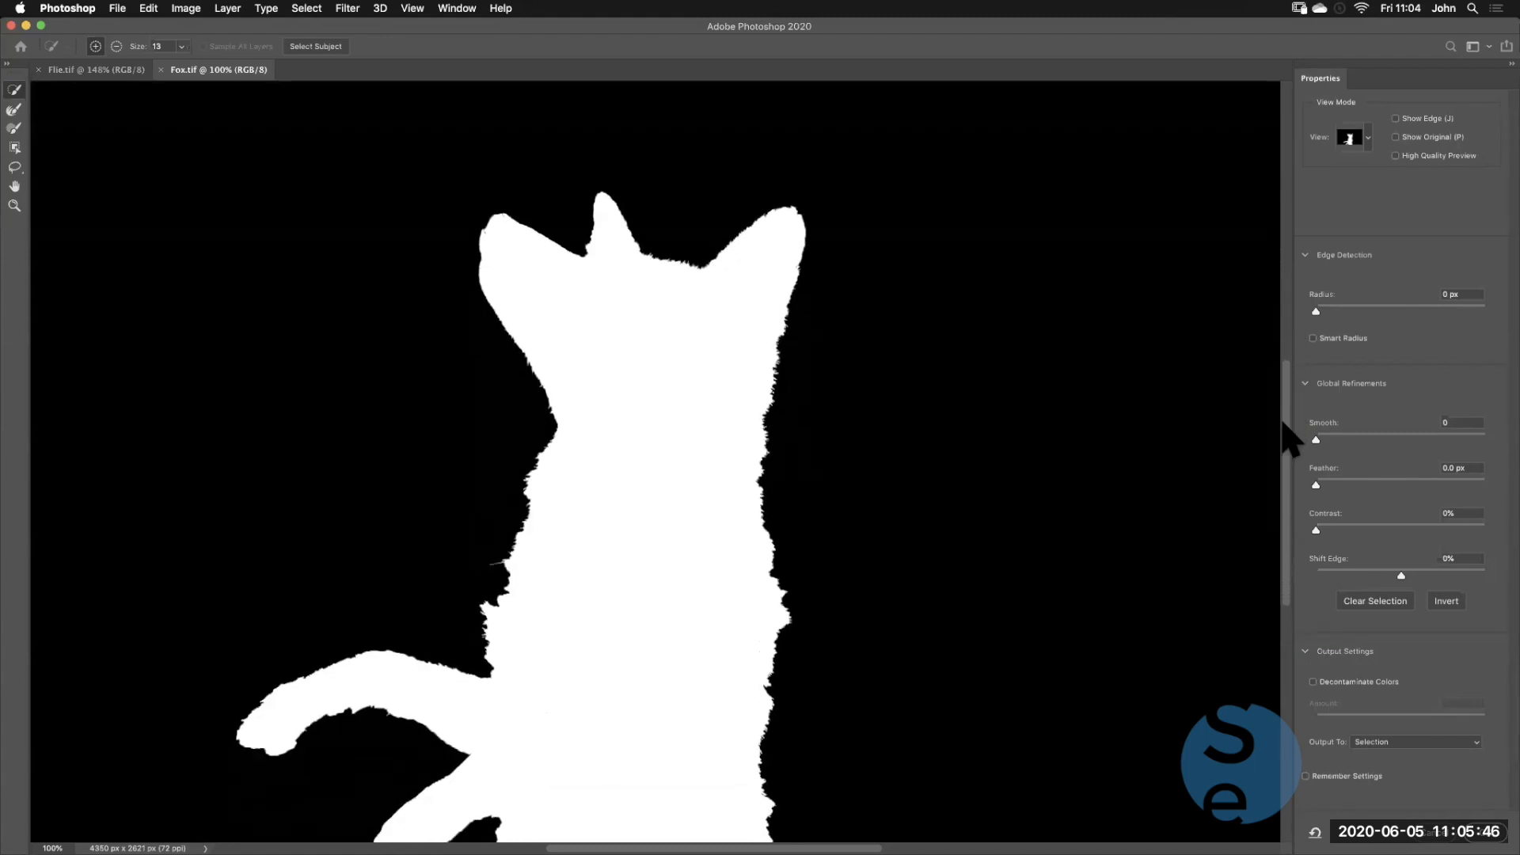
click(1368, 143)
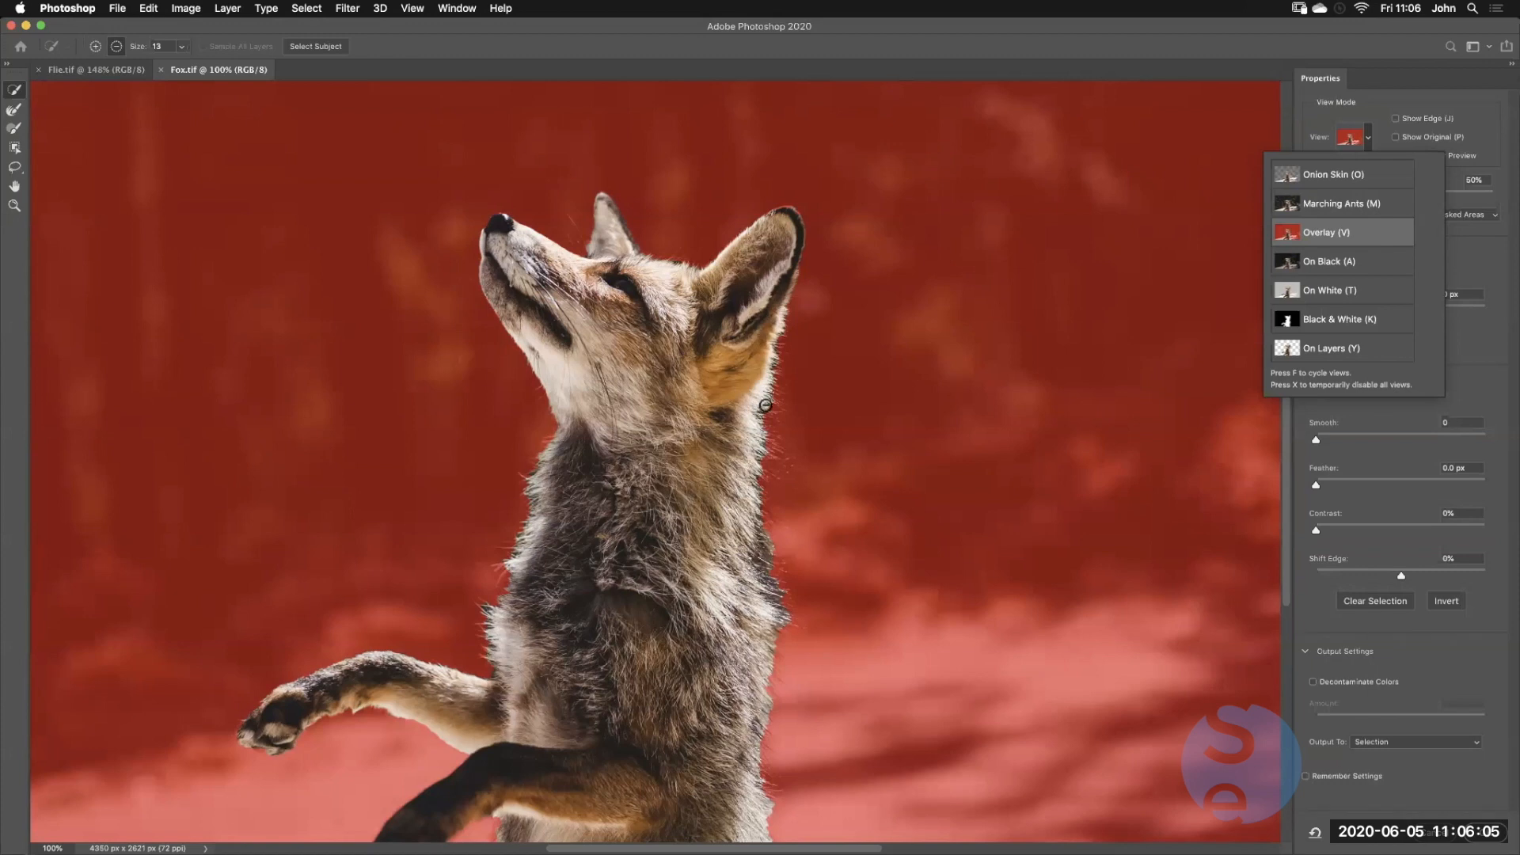
Add the dark rim at the tip of the fox's near ear to the selection
key(alt+super+8)
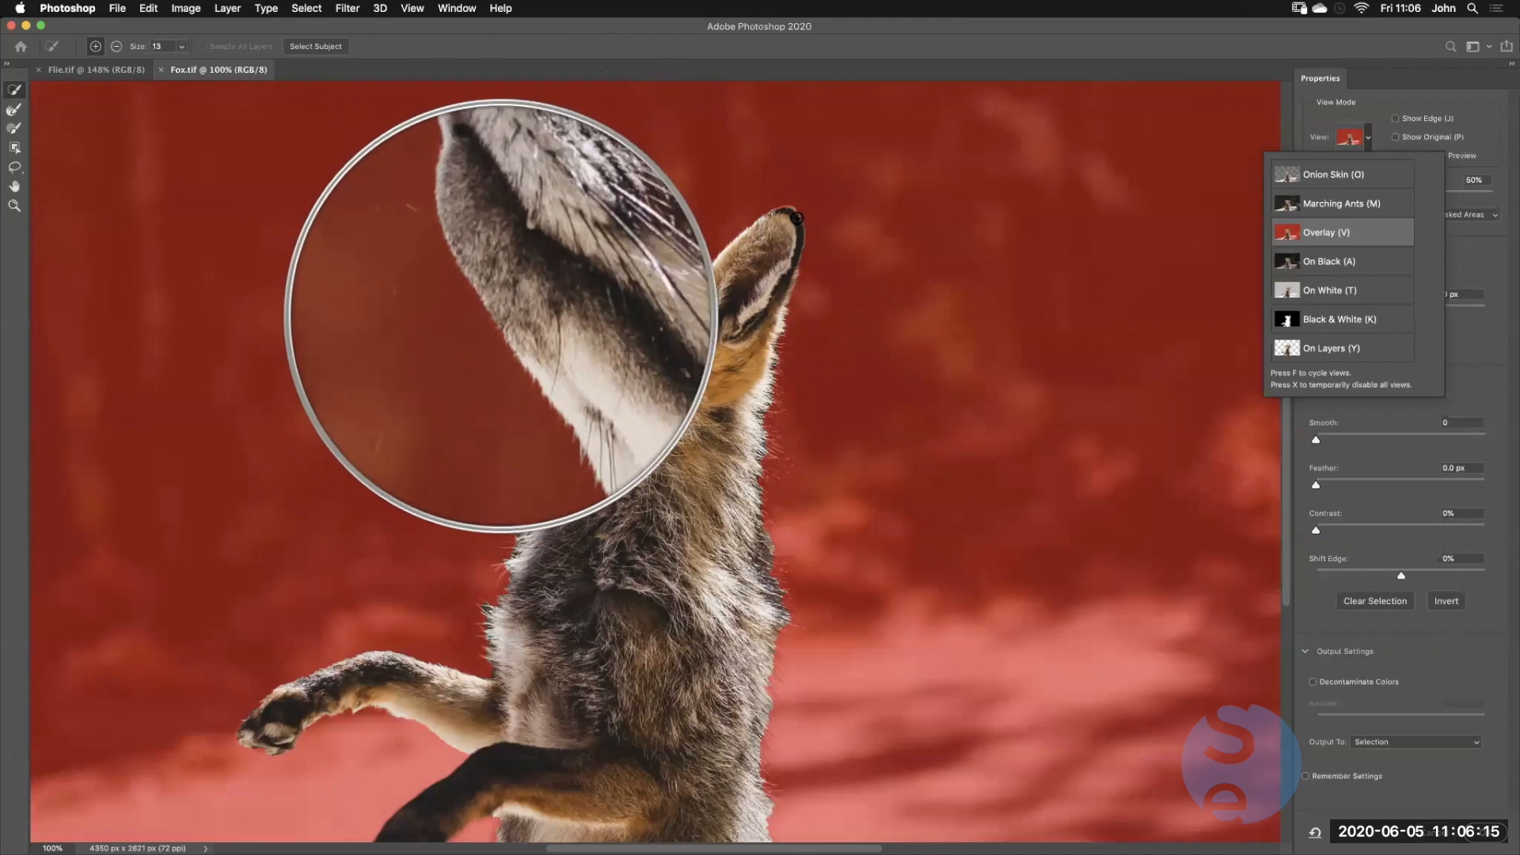
click(776, 209)
drag(777, 209, 794, 221)
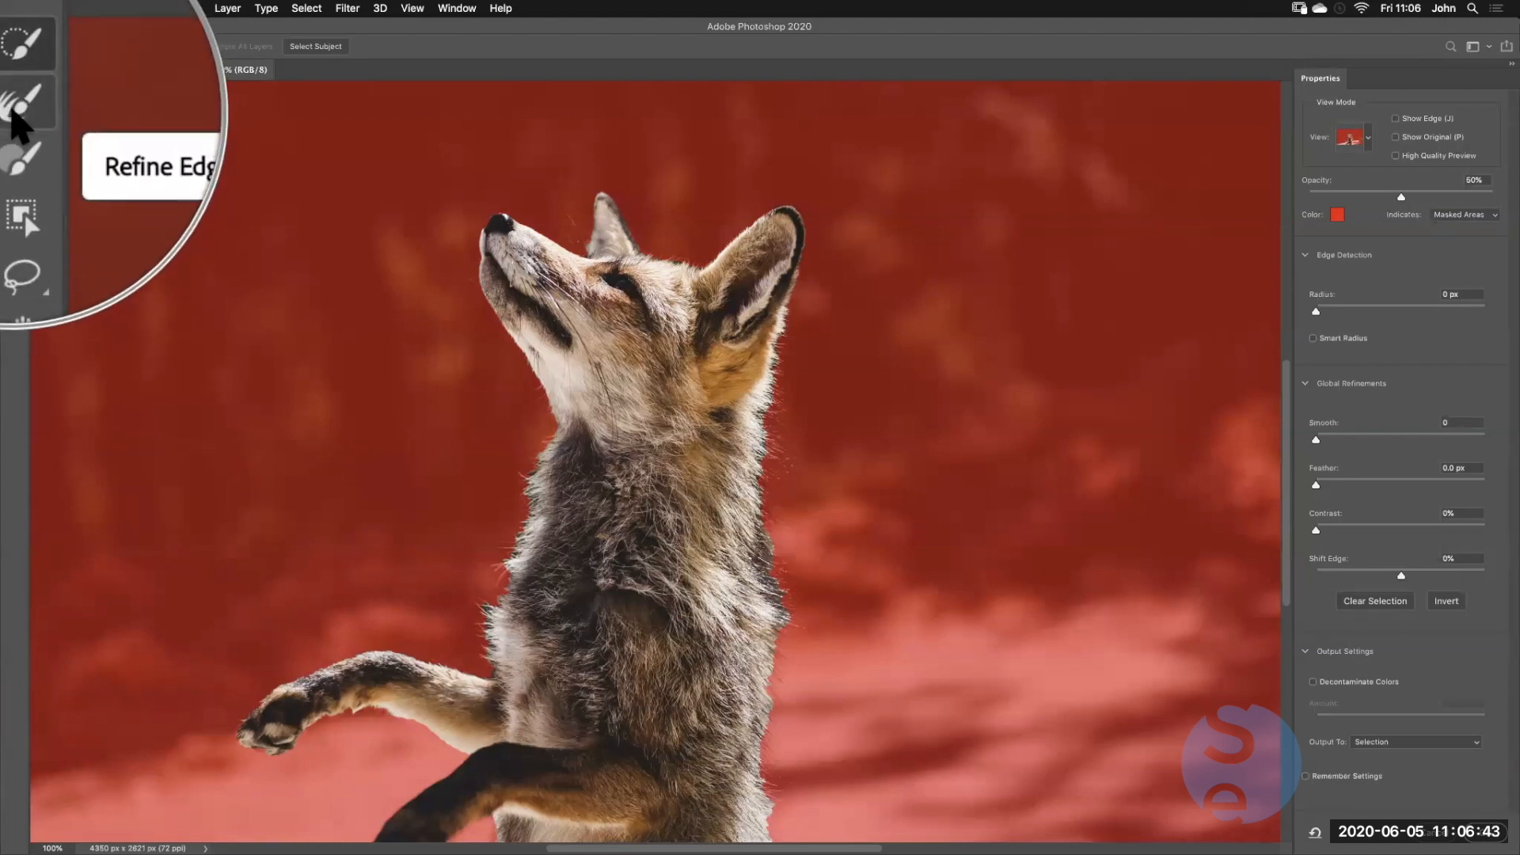
Refine the fur edge along the back of the fox's head and neck with an enlarged Refine Edge Brush at 200% zoom
click(14, 111)
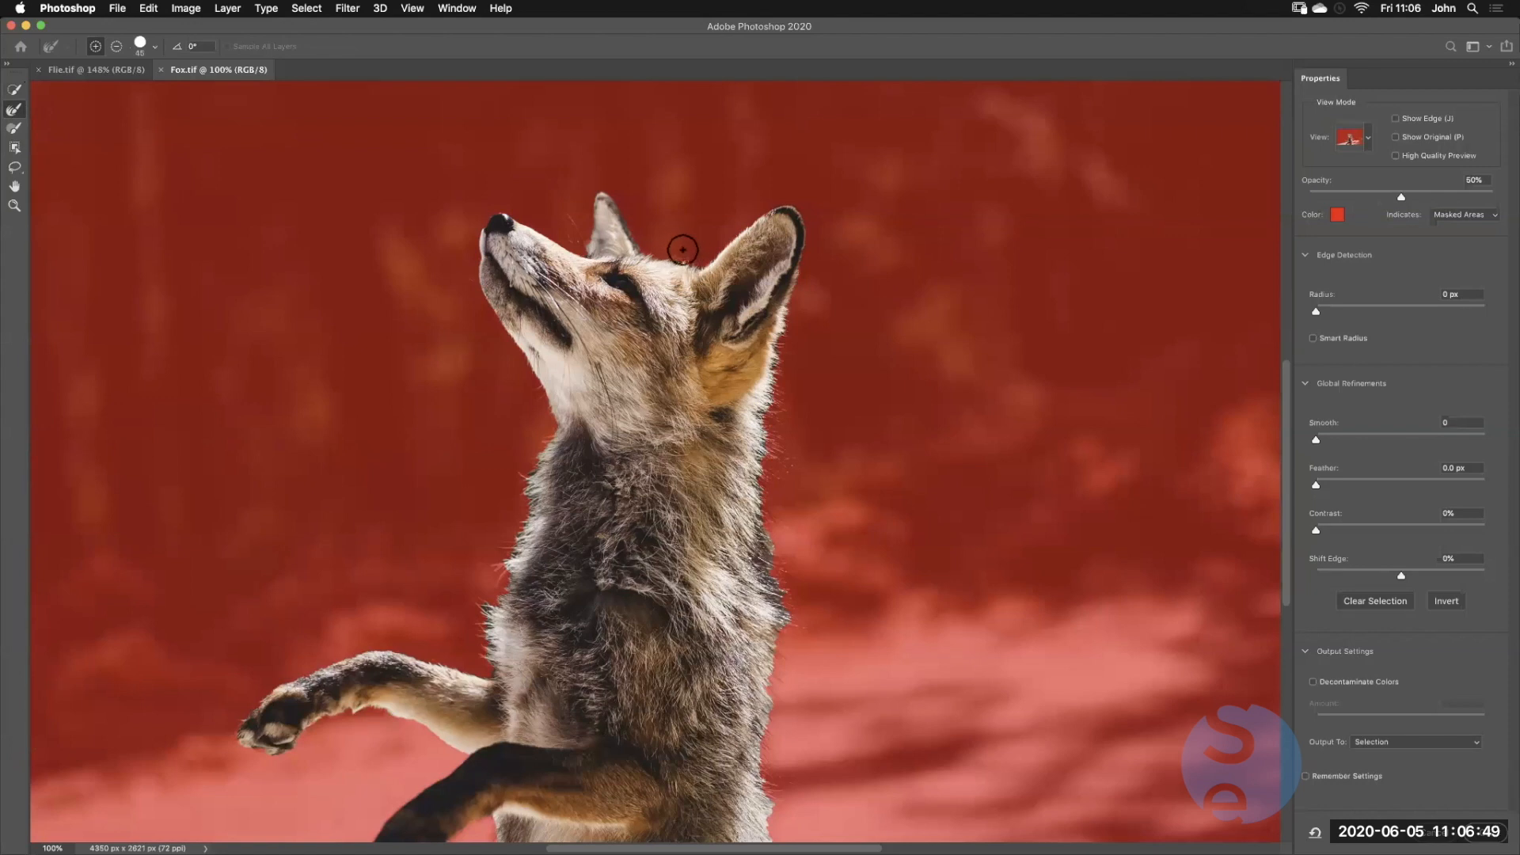
key(])
key(])
key(])
key(])
key(])
key(super+plus)
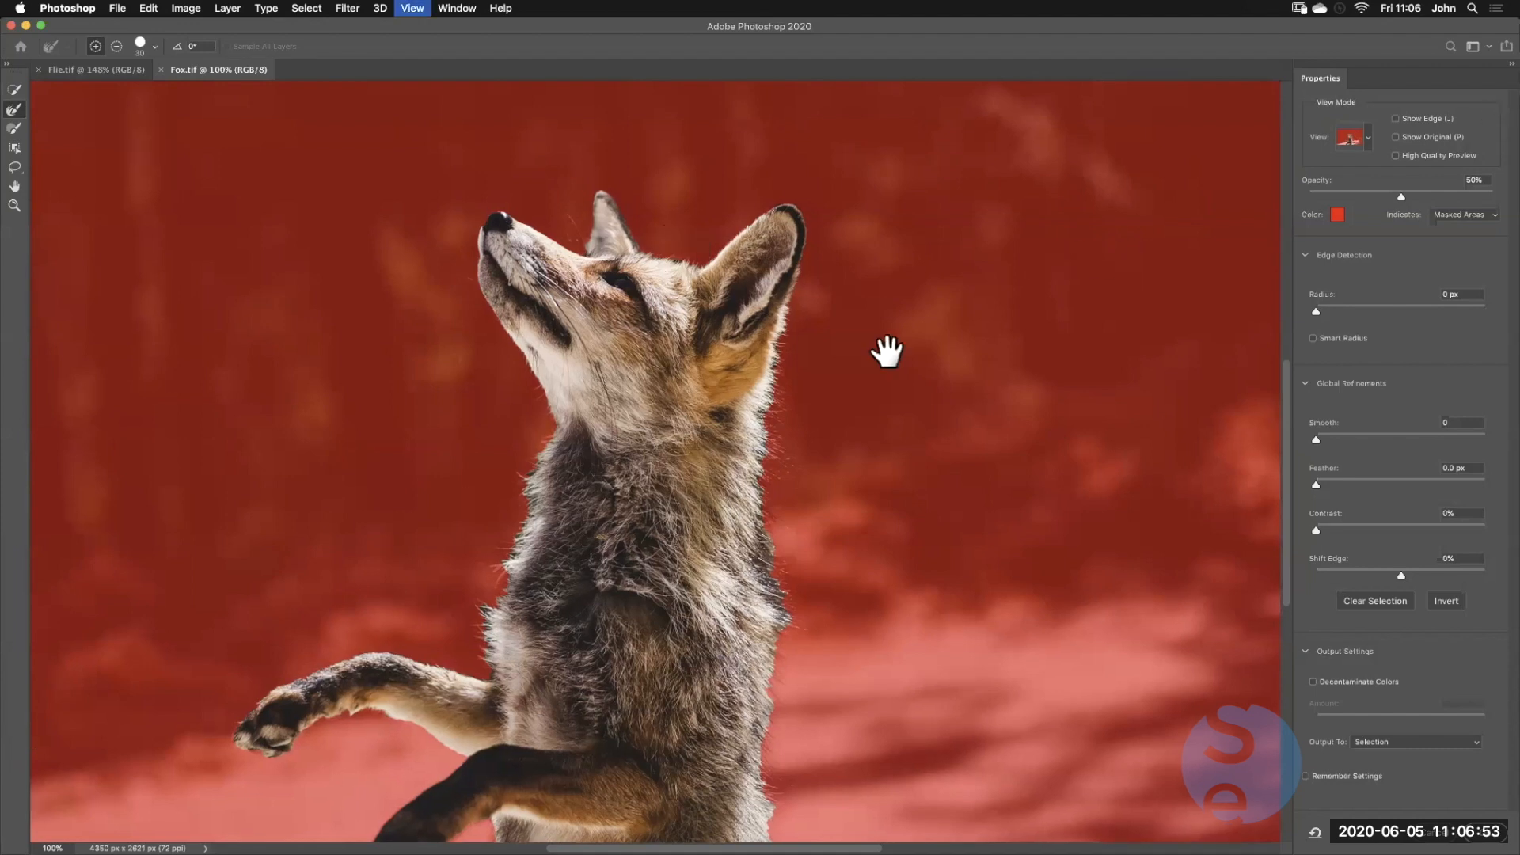
key(super+plus)
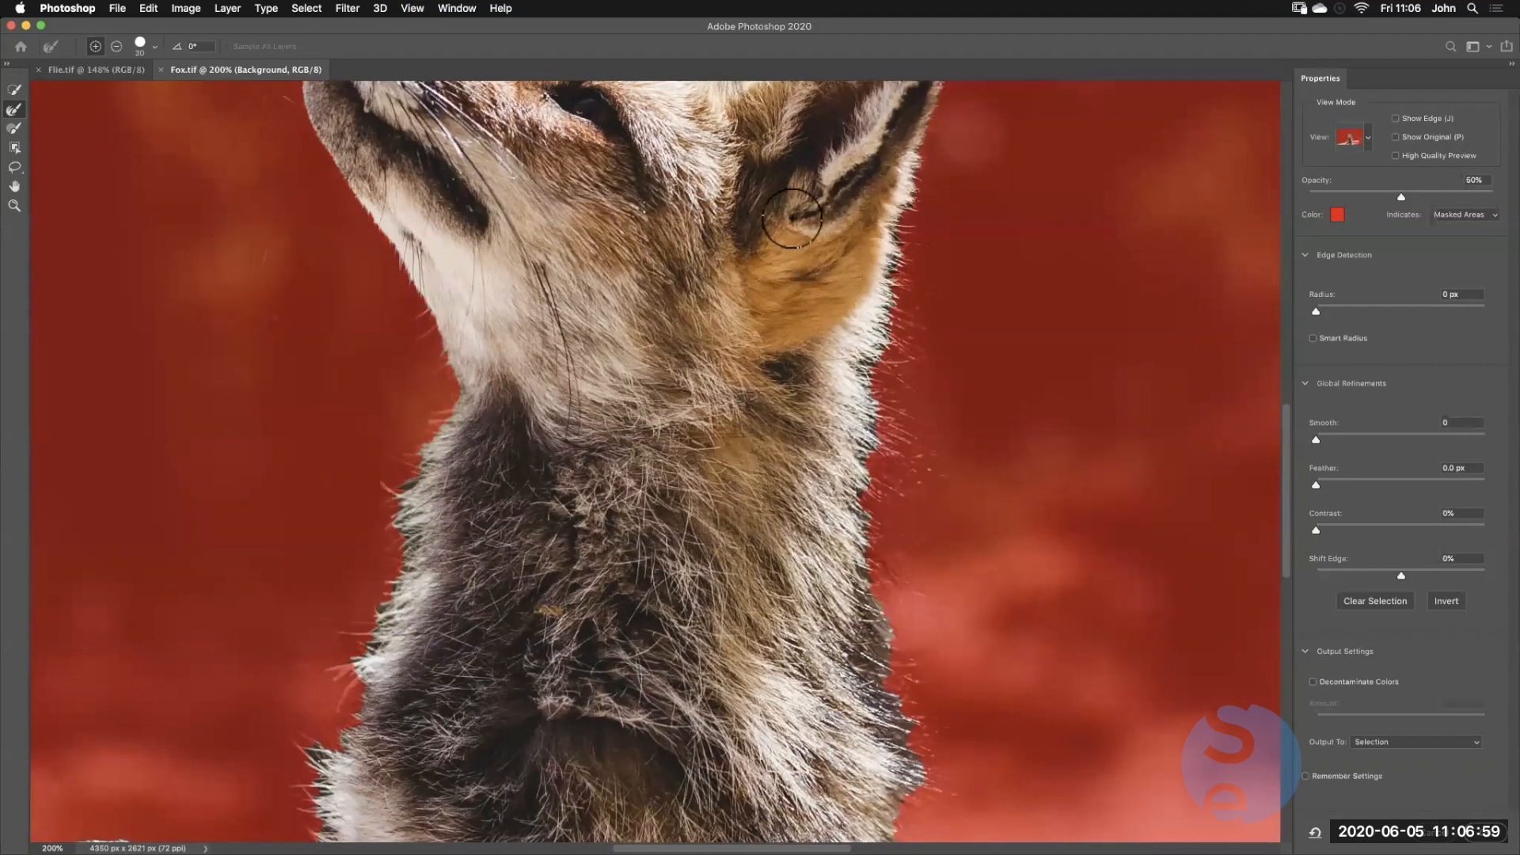
drag(765, 138, 606, 230)
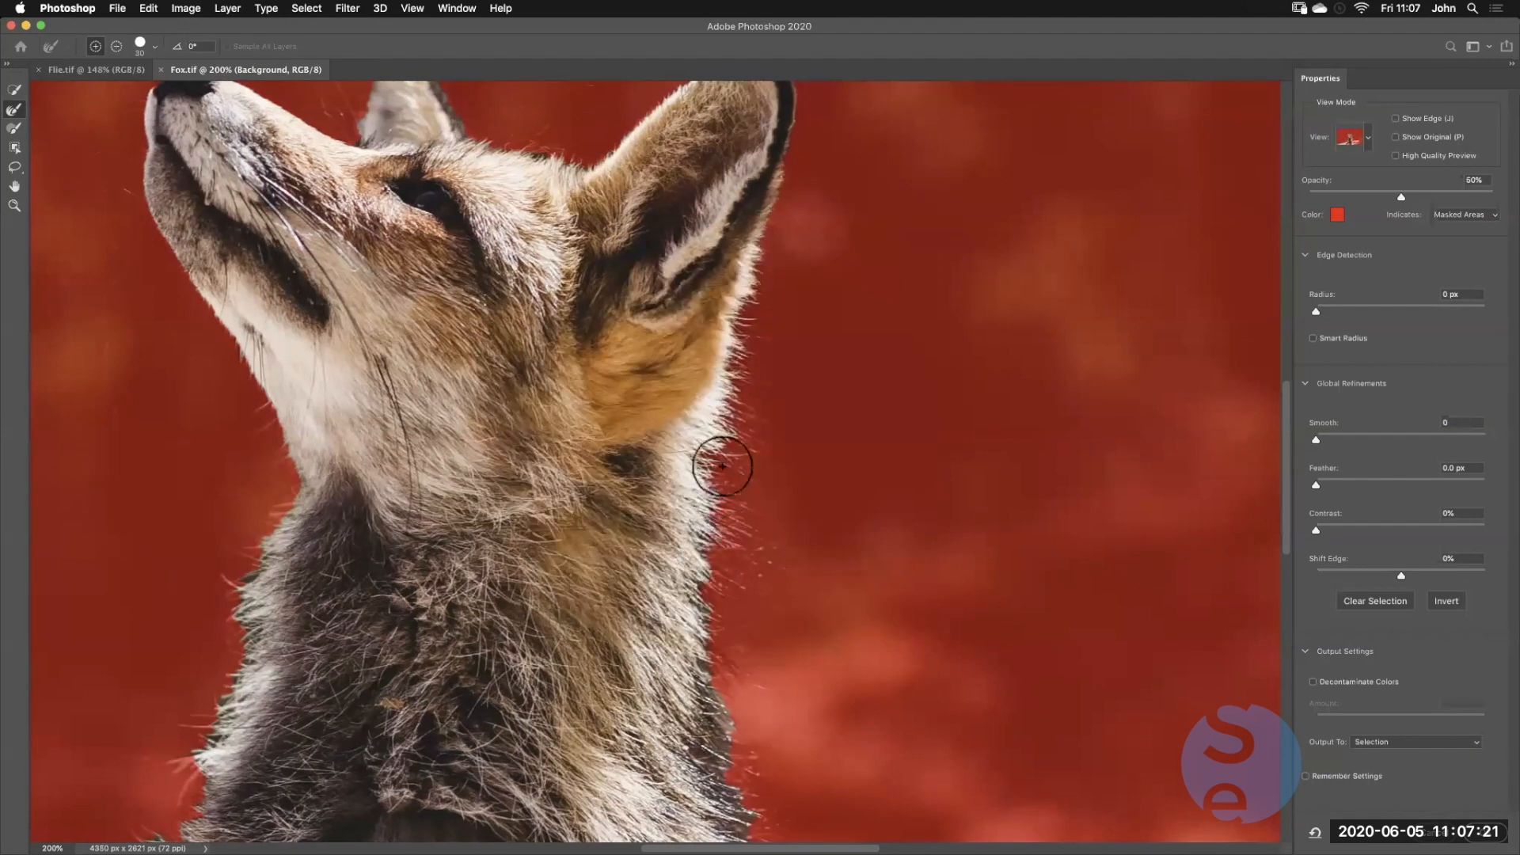
key(space)
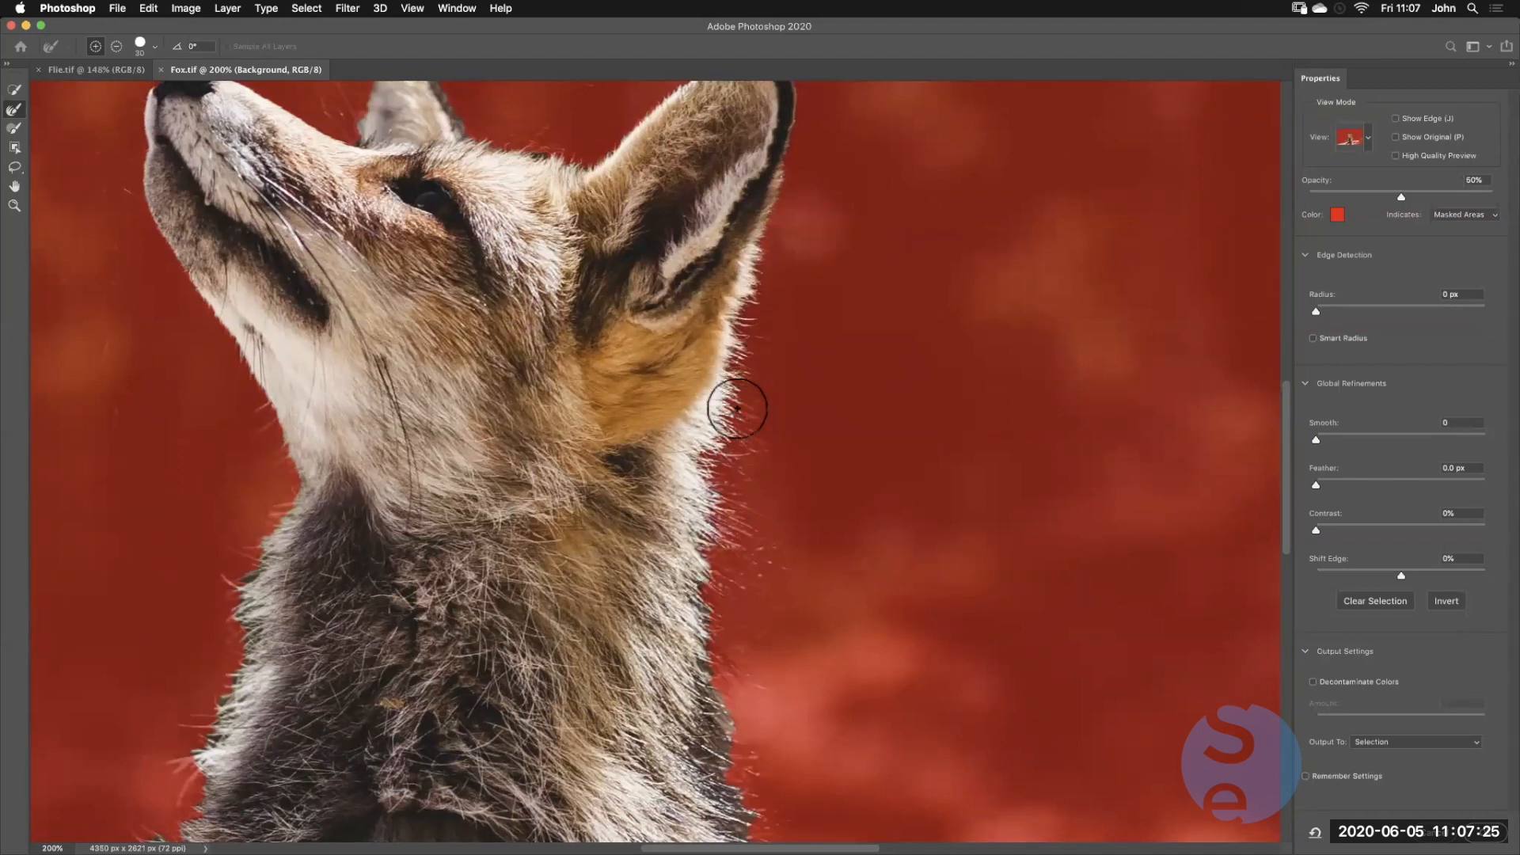
Refine the fur edge down the fox's back to the bottom of the image with the Refine Edge Brush
scroll(749, 421, down, 4)
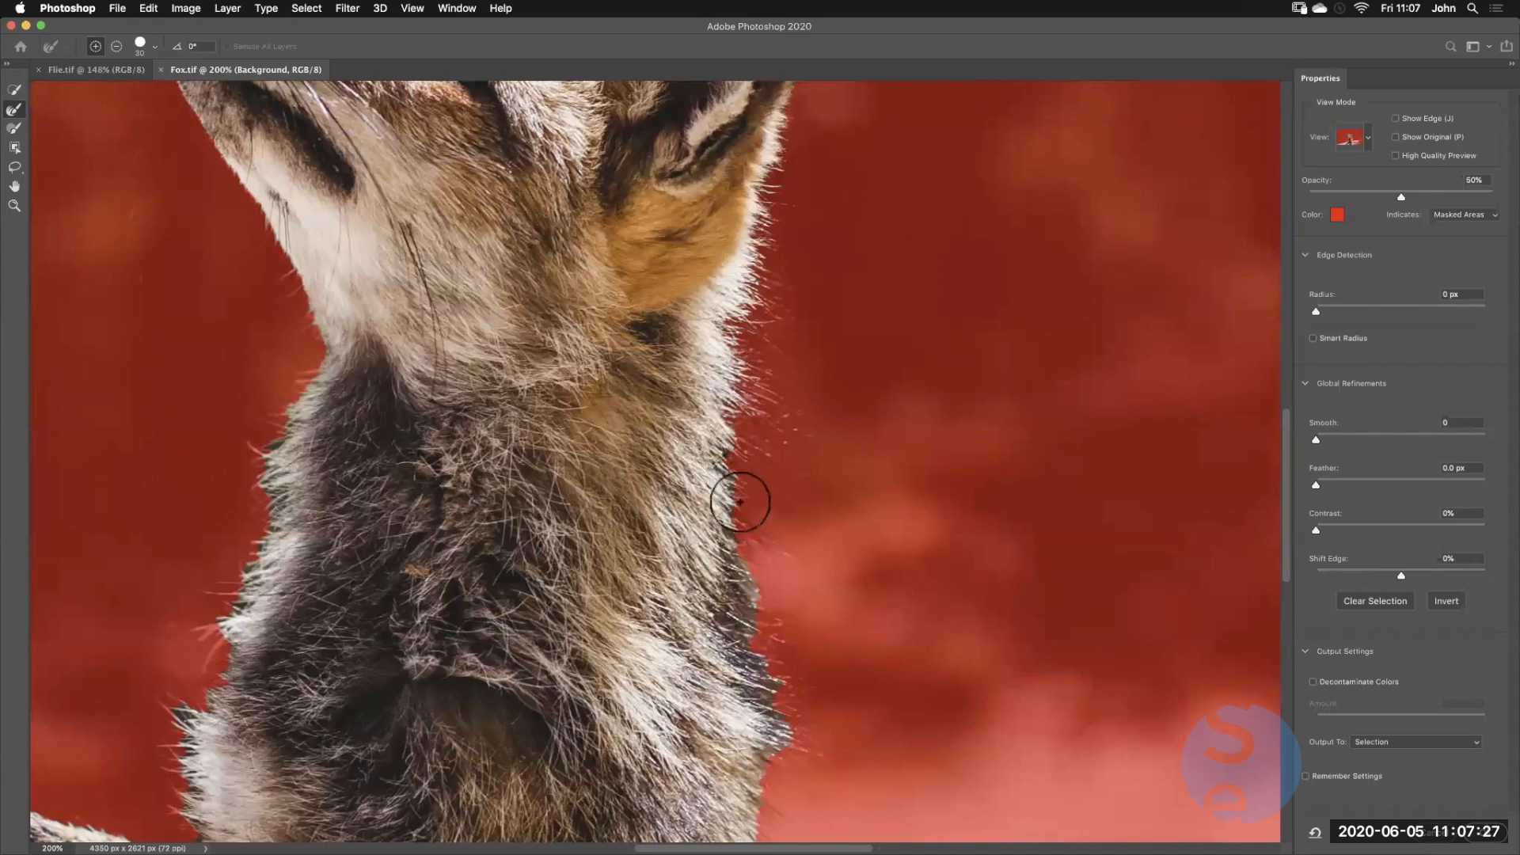
scroll(743, 503, down, 2)
mouse_move(777, 614)
mouse_down()
mouse_move(789, 665)
mouse_move(803, 655)
mouse_move(786, 702)
mouse_move(800, 621)
mouse_up()
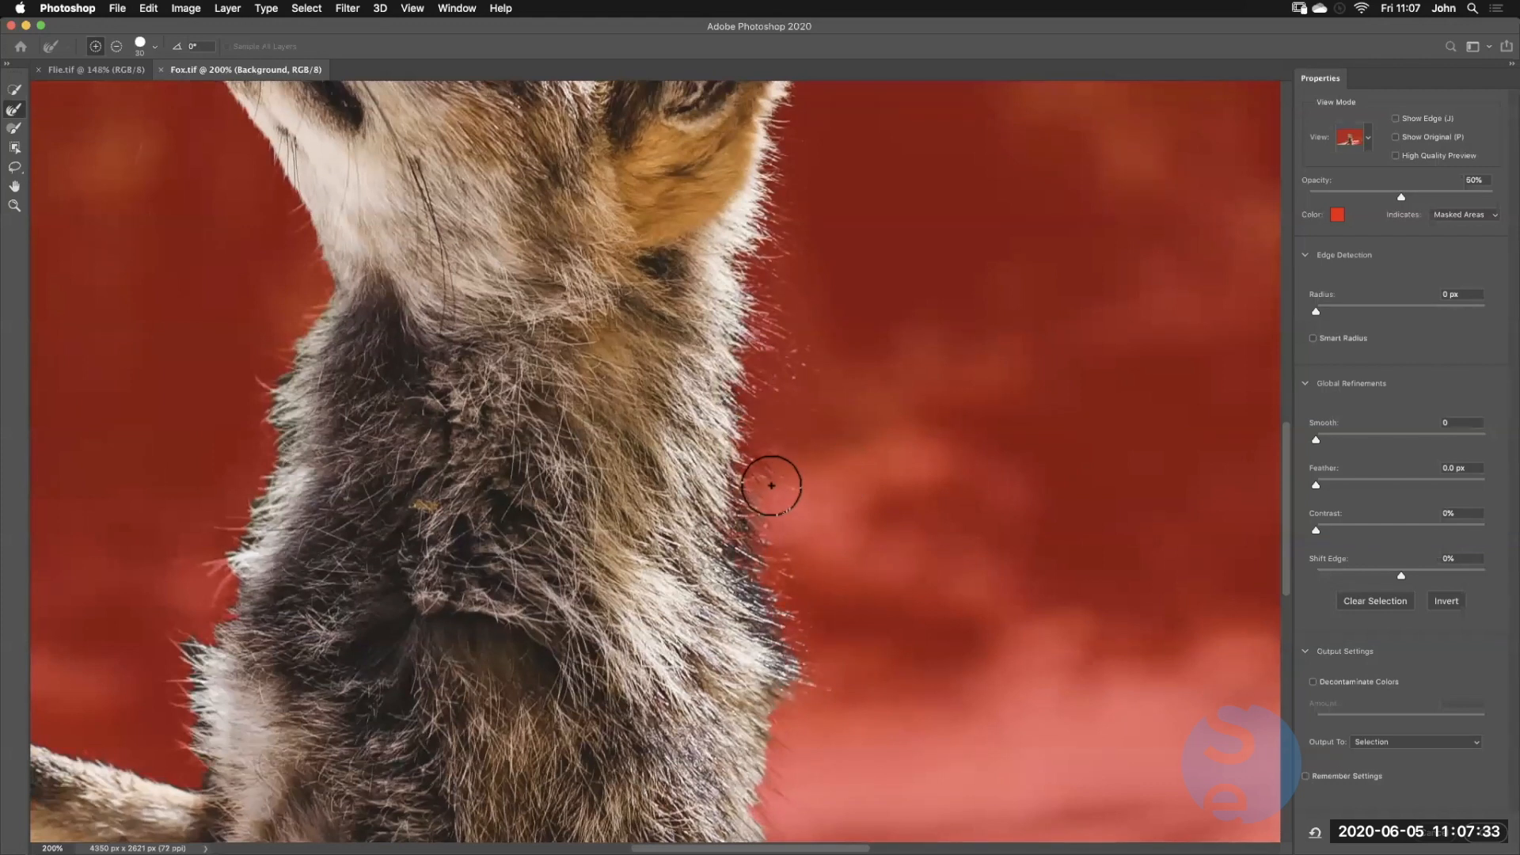
scroll(759, 538, down, 2)
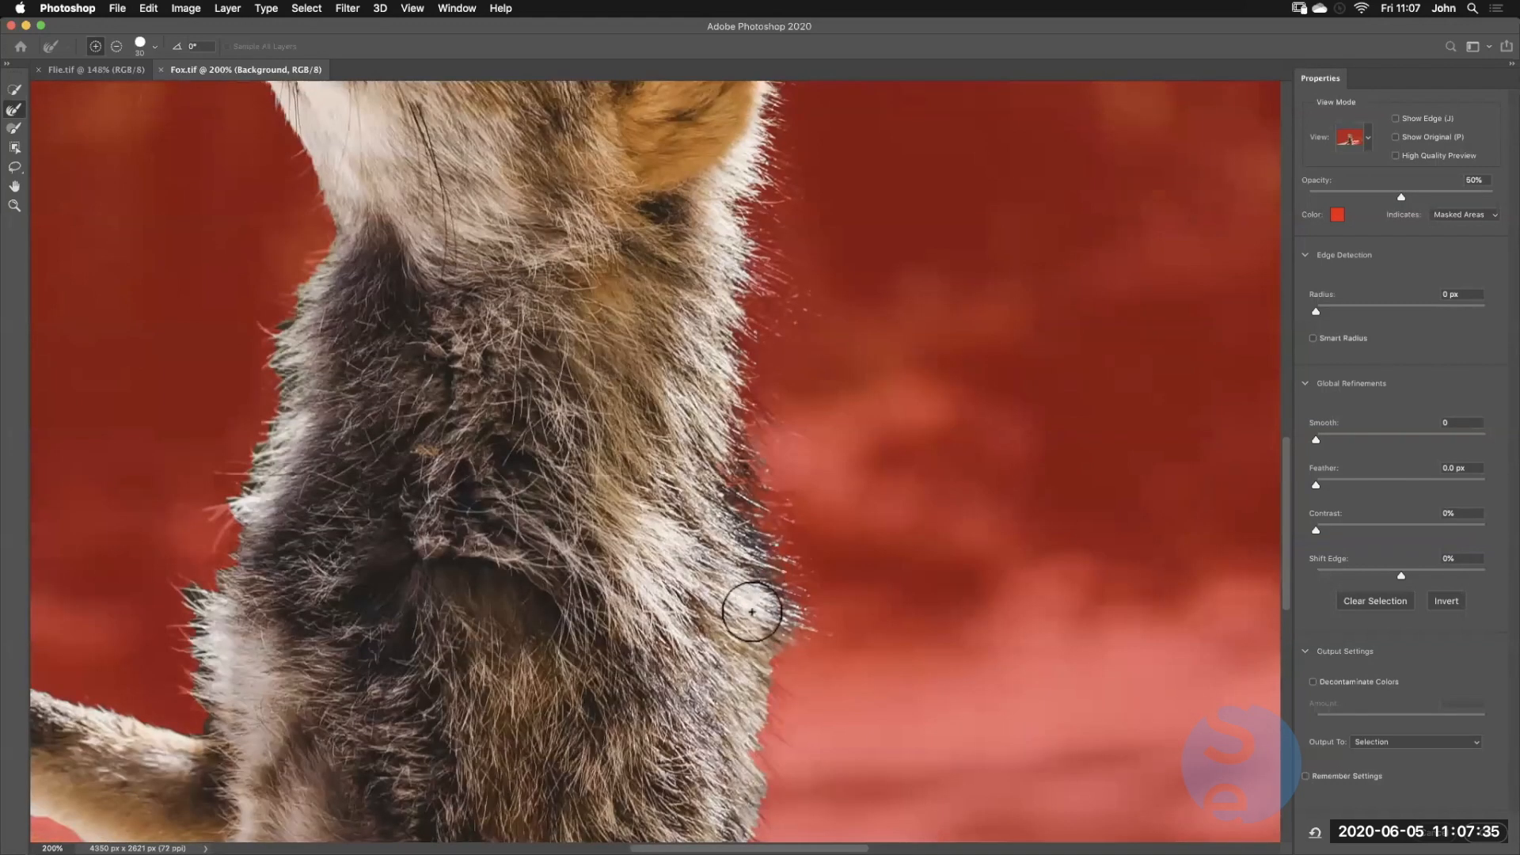
scroll(740, 716, down, 3)
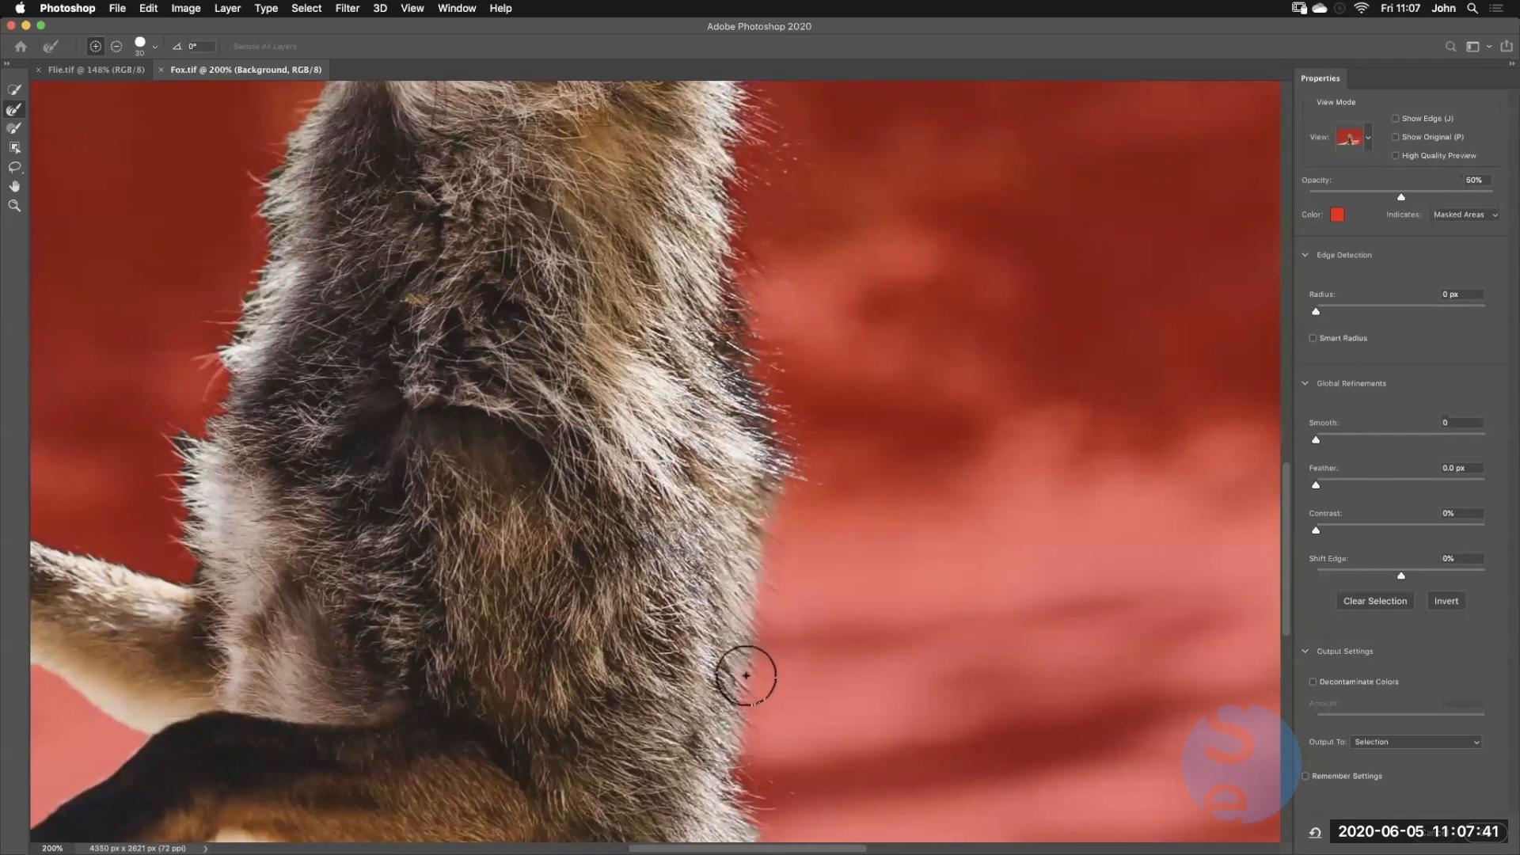
scroll(745, 675, down, 3)
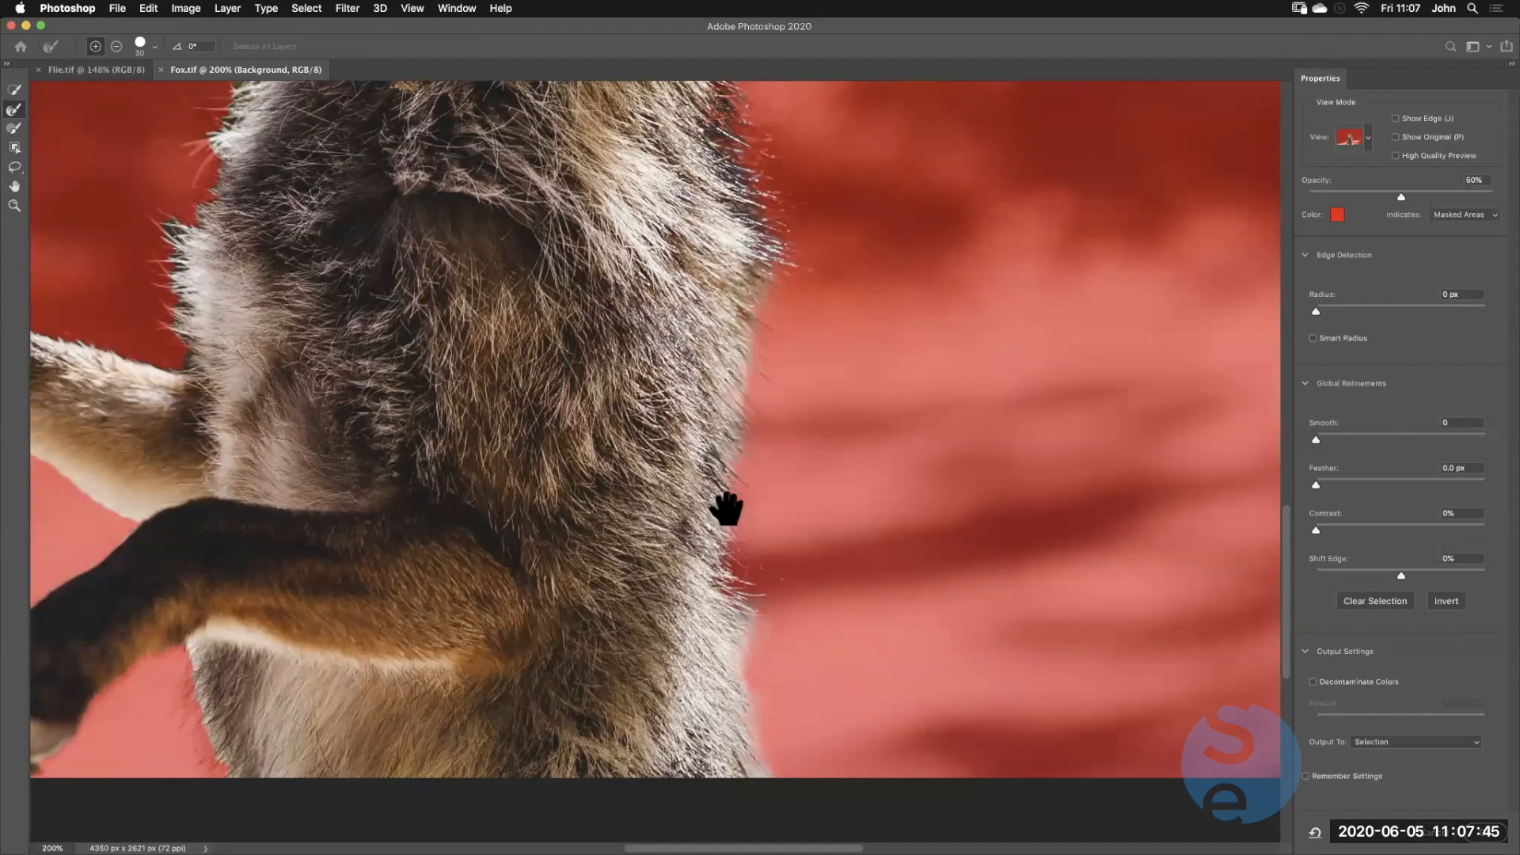
Refine the belly fur edge below the lower foreleg and touch up the selection around the paws
scroll(628, 629, left, 5)
scroll(627, 629, down, 2)
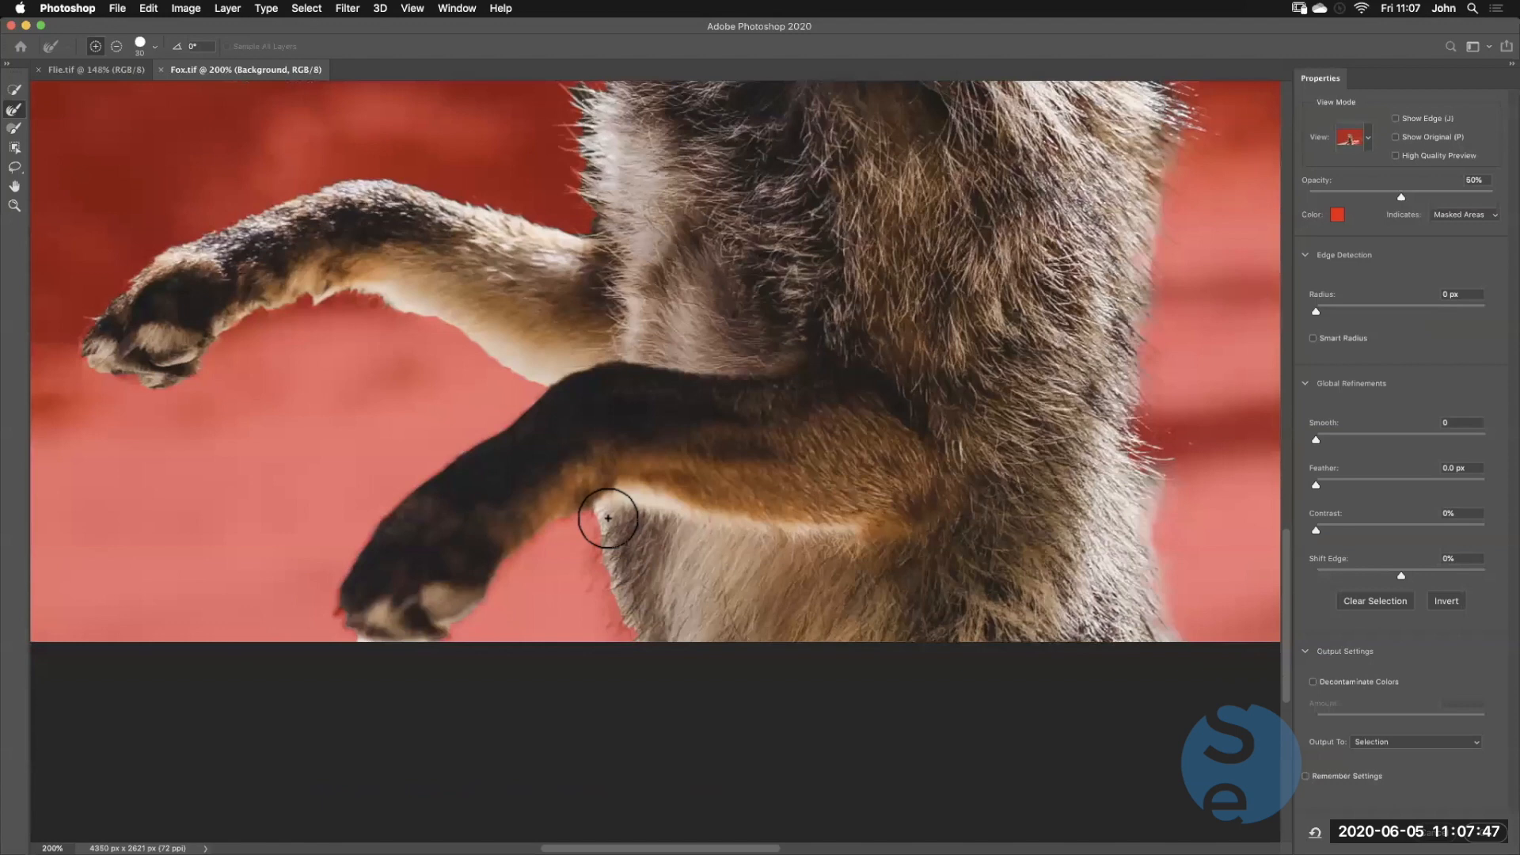
scroll(618, 538, down, 1)
scroll(618, 538, left, 1)
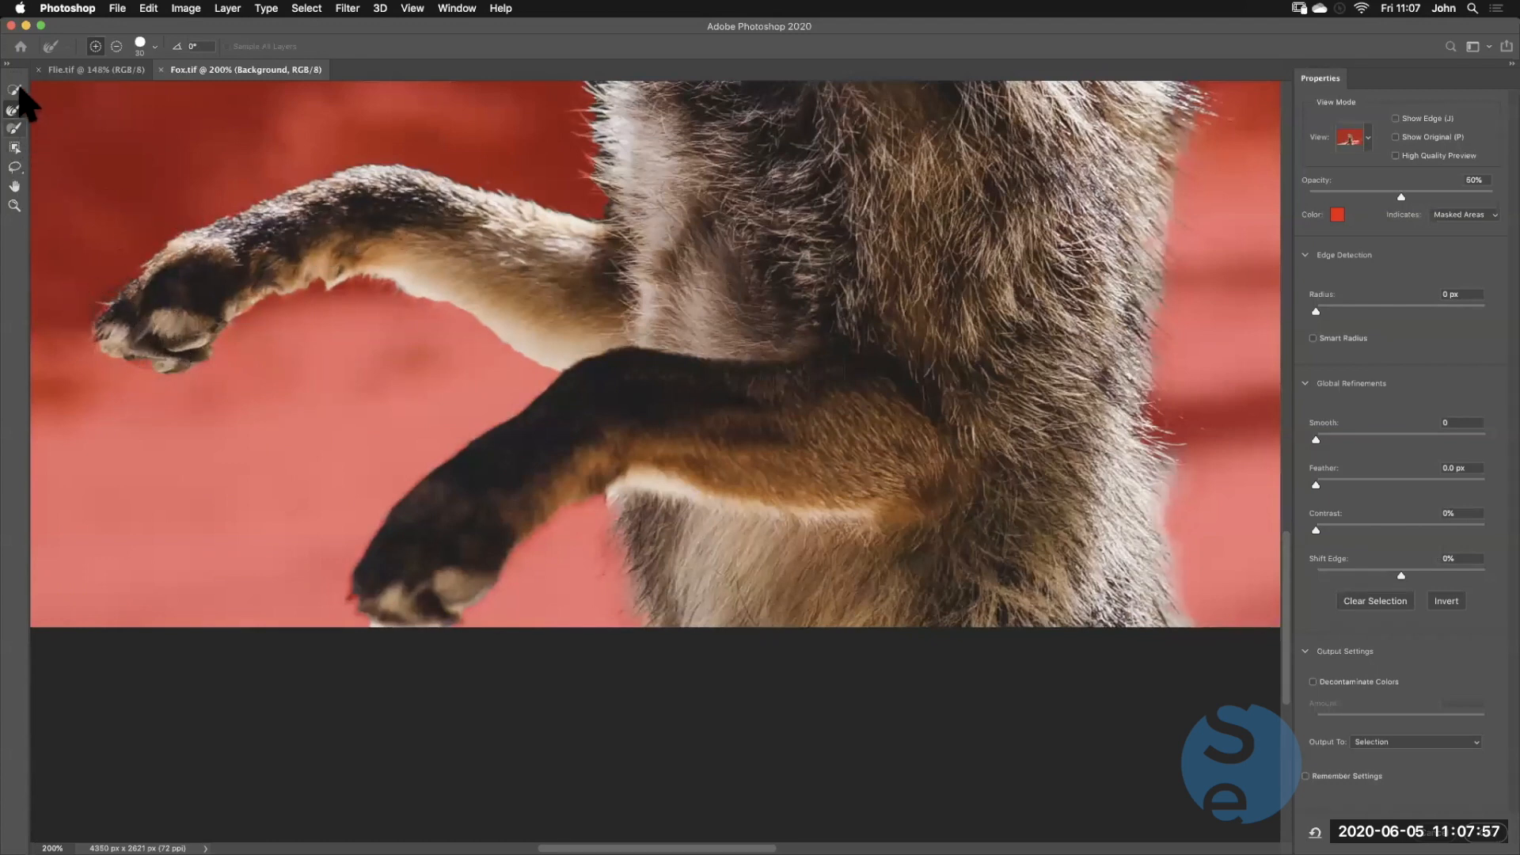
key(w)
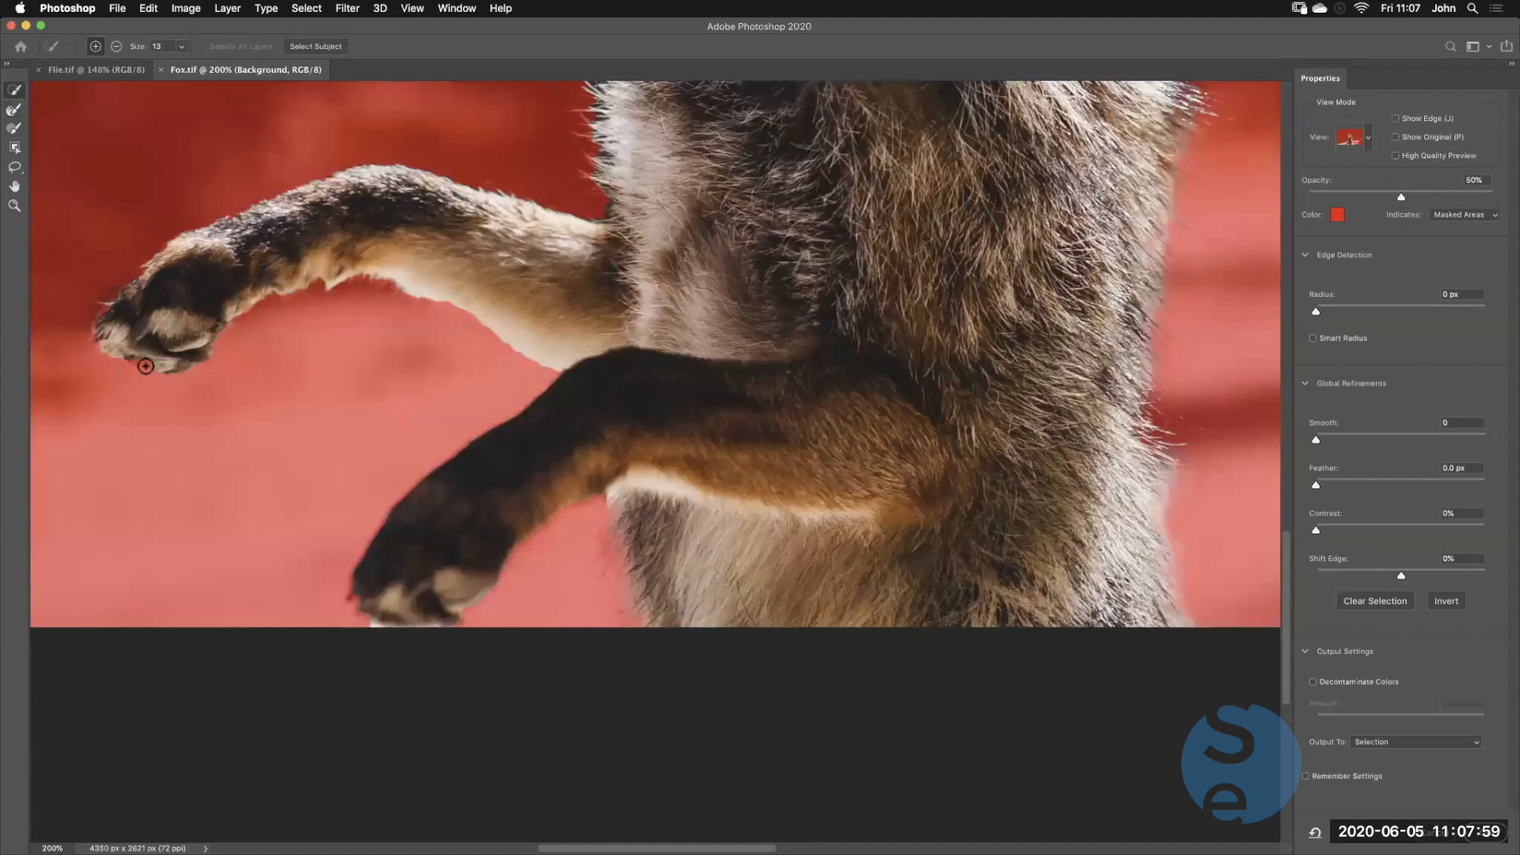
key(bracketleft)
key(r)
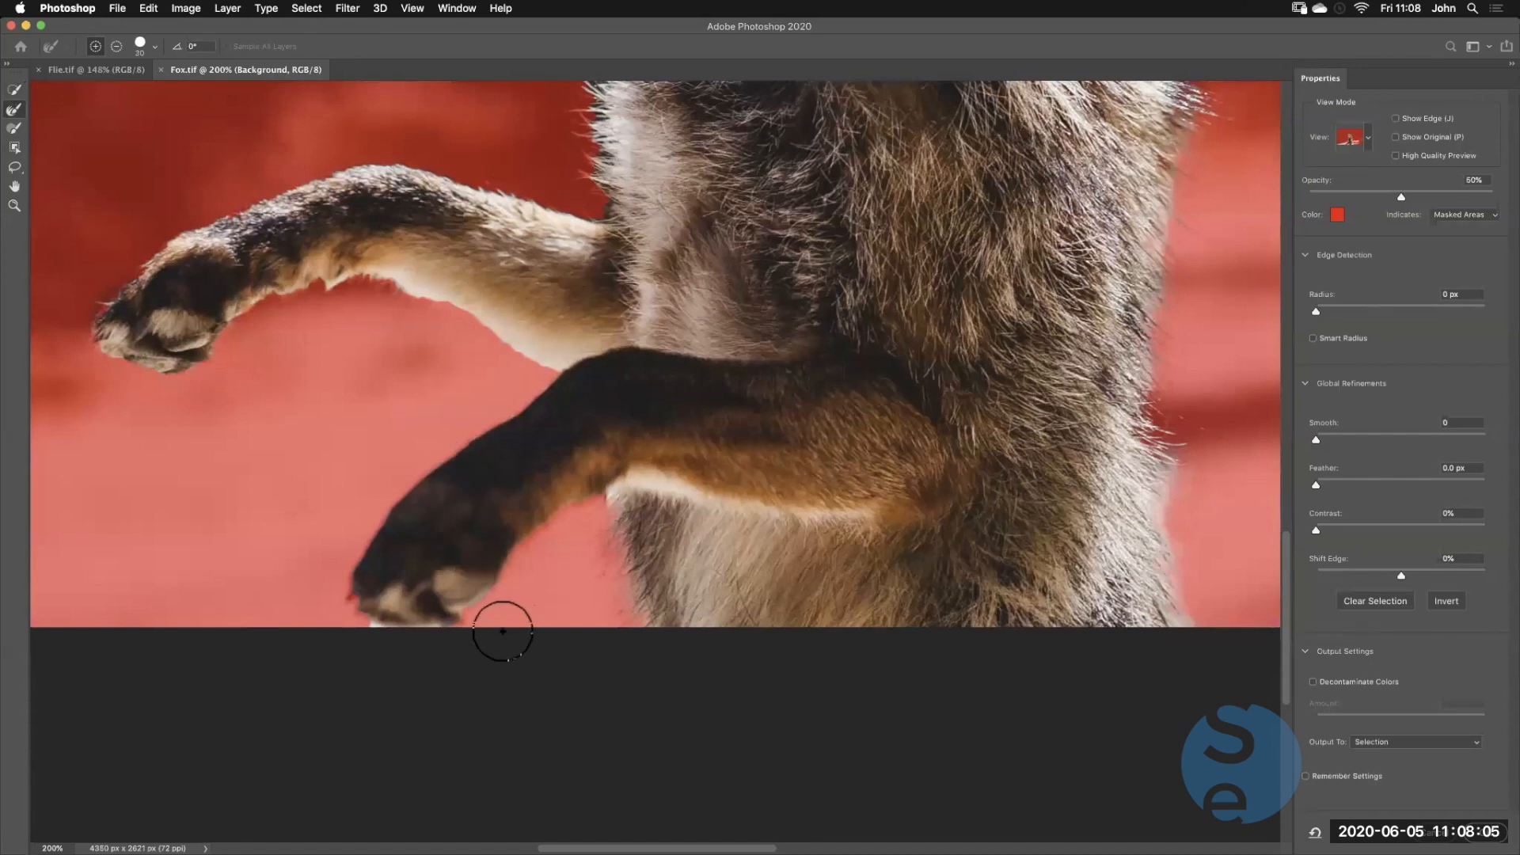
Refine the fur edge up the fox's chest and throat above the forelegs
scroll(503, 631, up, 3)
scroll(509, 508, up, 3)
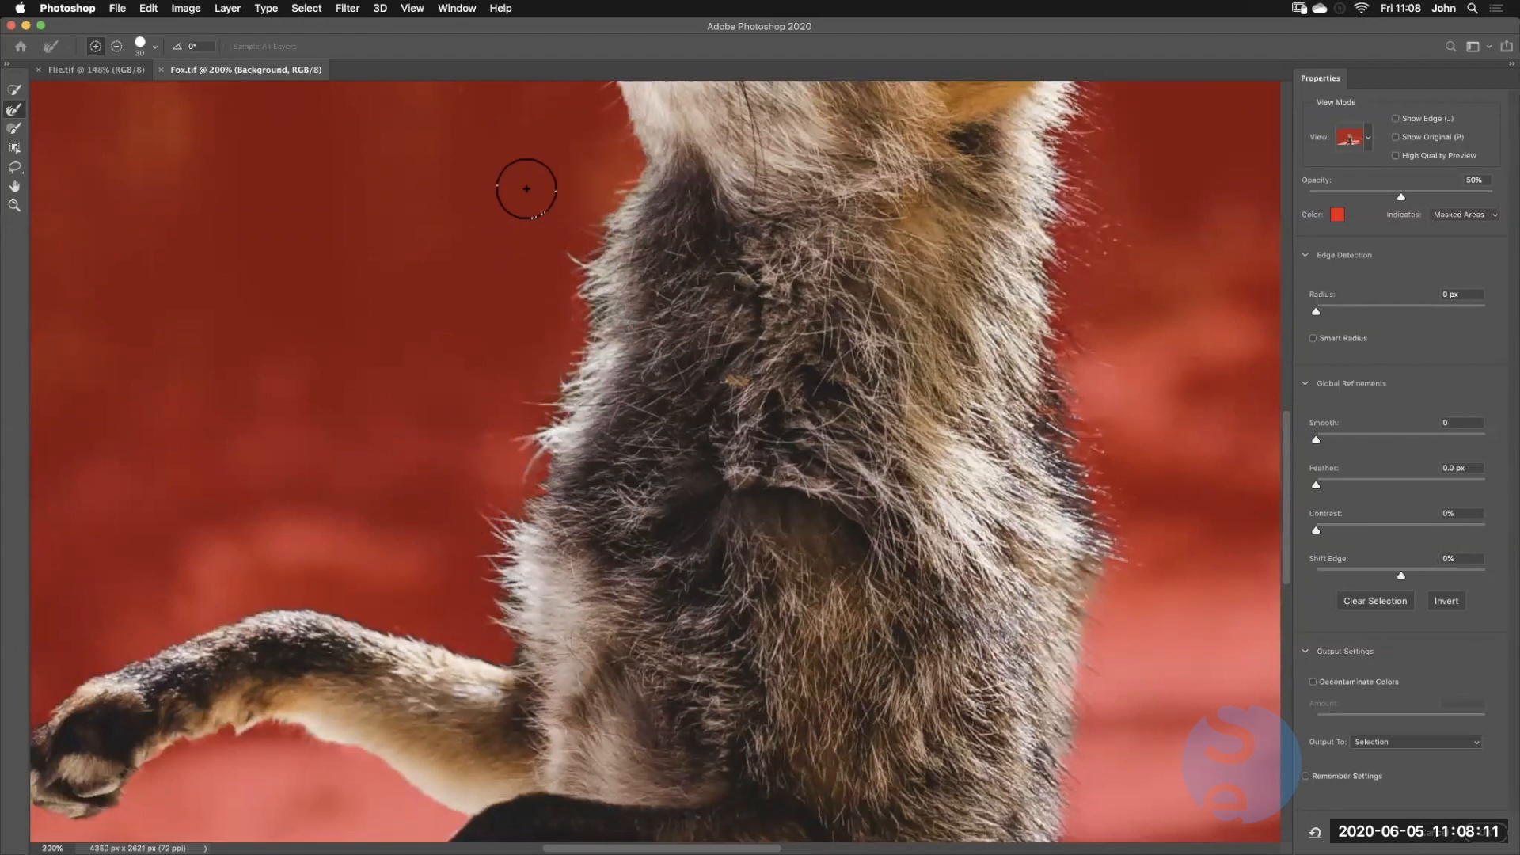
scroll(479, 788, up, 3)
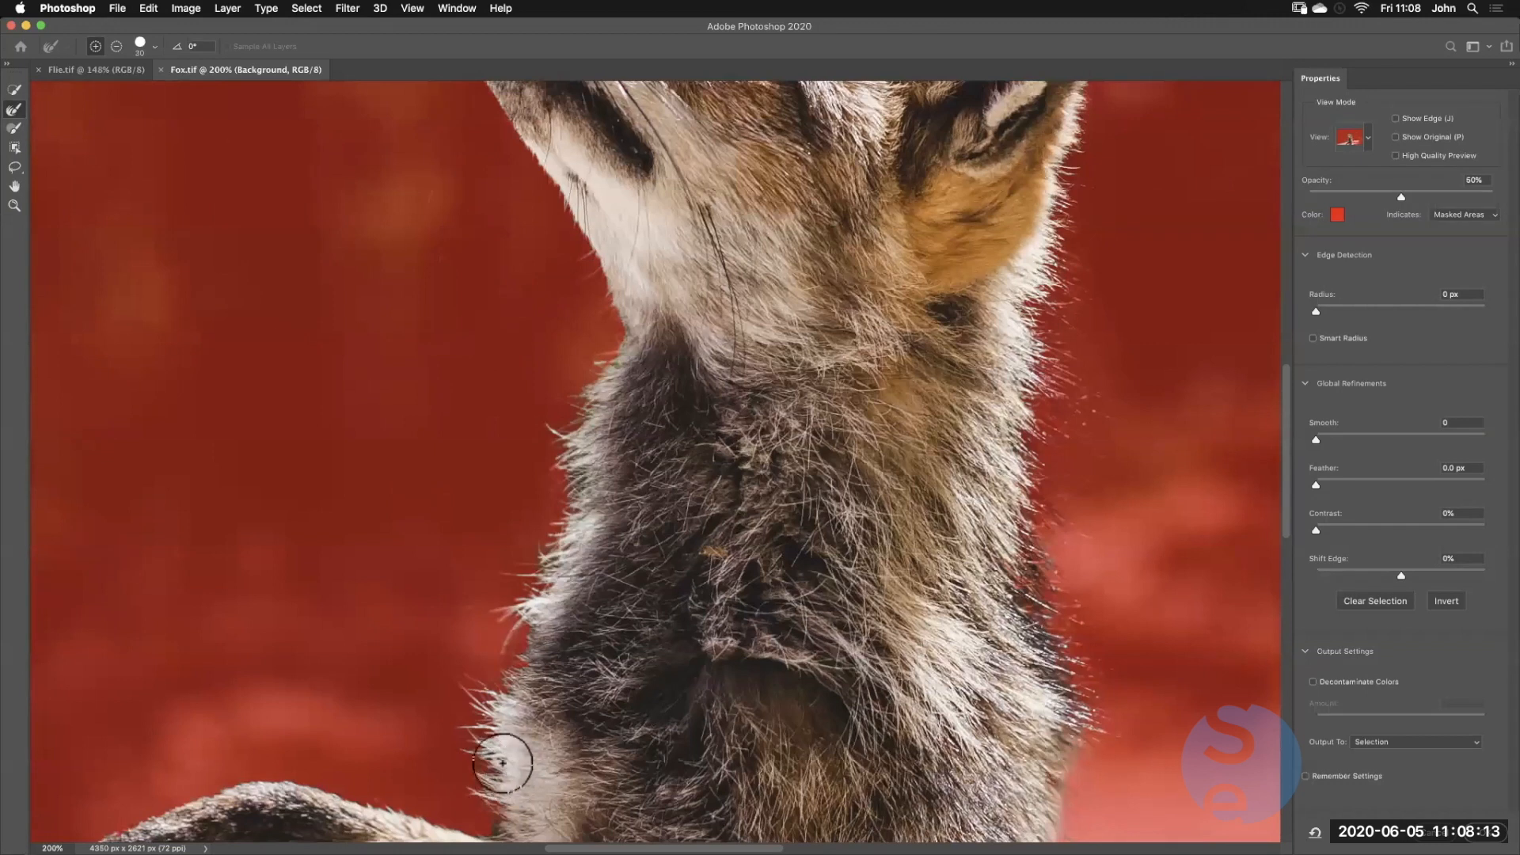
Refine the edge around the fox's far ear with a smaller Refine Edge Brush
scroll(510, 689, up, 4)
scroll(459, 451, up, 1)
scroll(403, 348, up, 1)
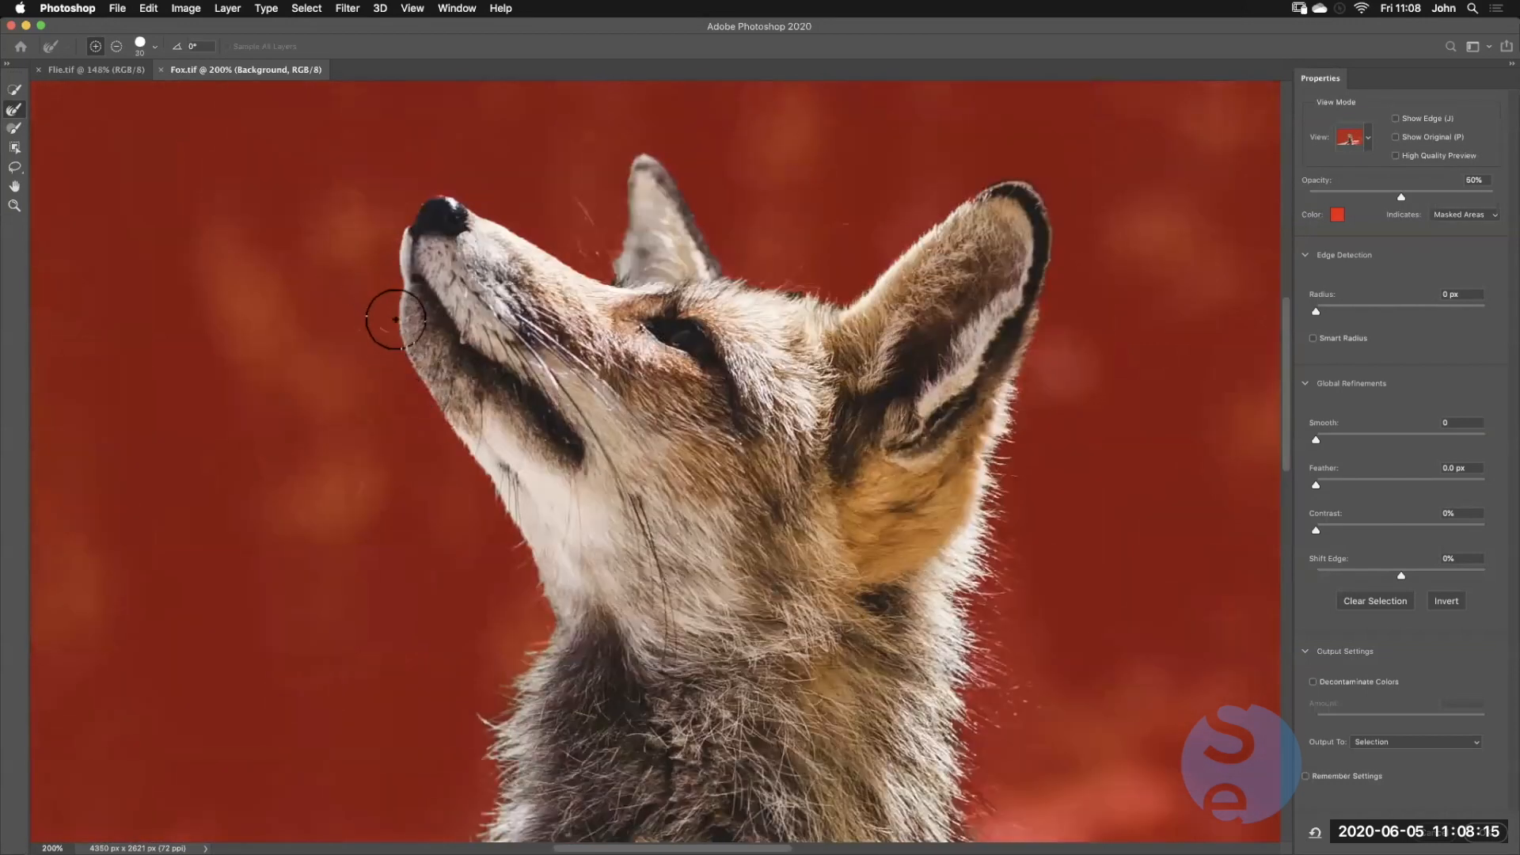
key(bracketleft)
key(bracketleft)
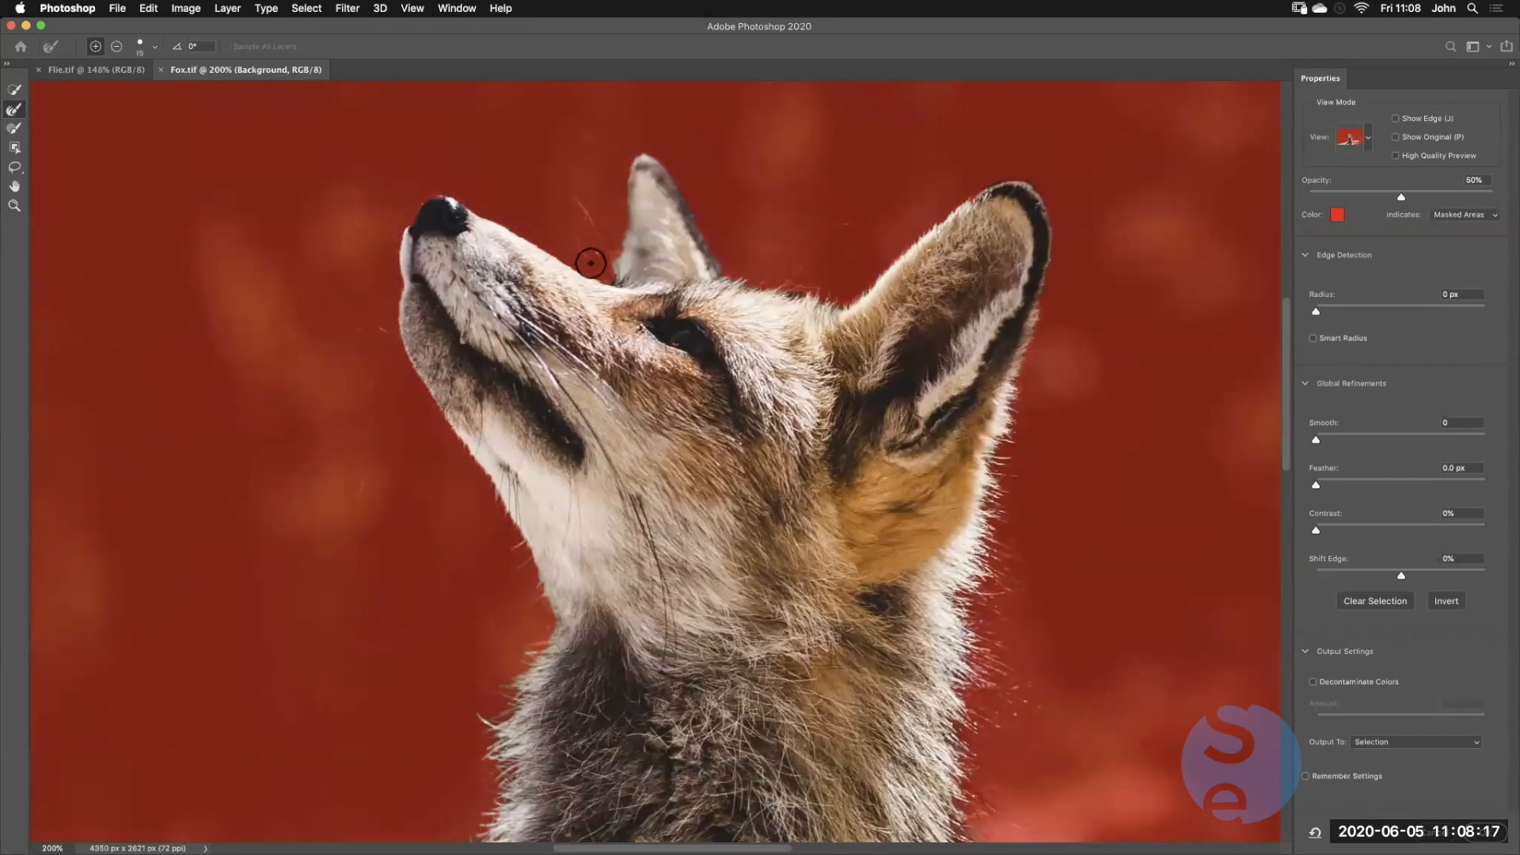
drag(621, 161, 691, 209)
Examine the whole fox mask for gaps in the Black & White view mode
key(super+minus)
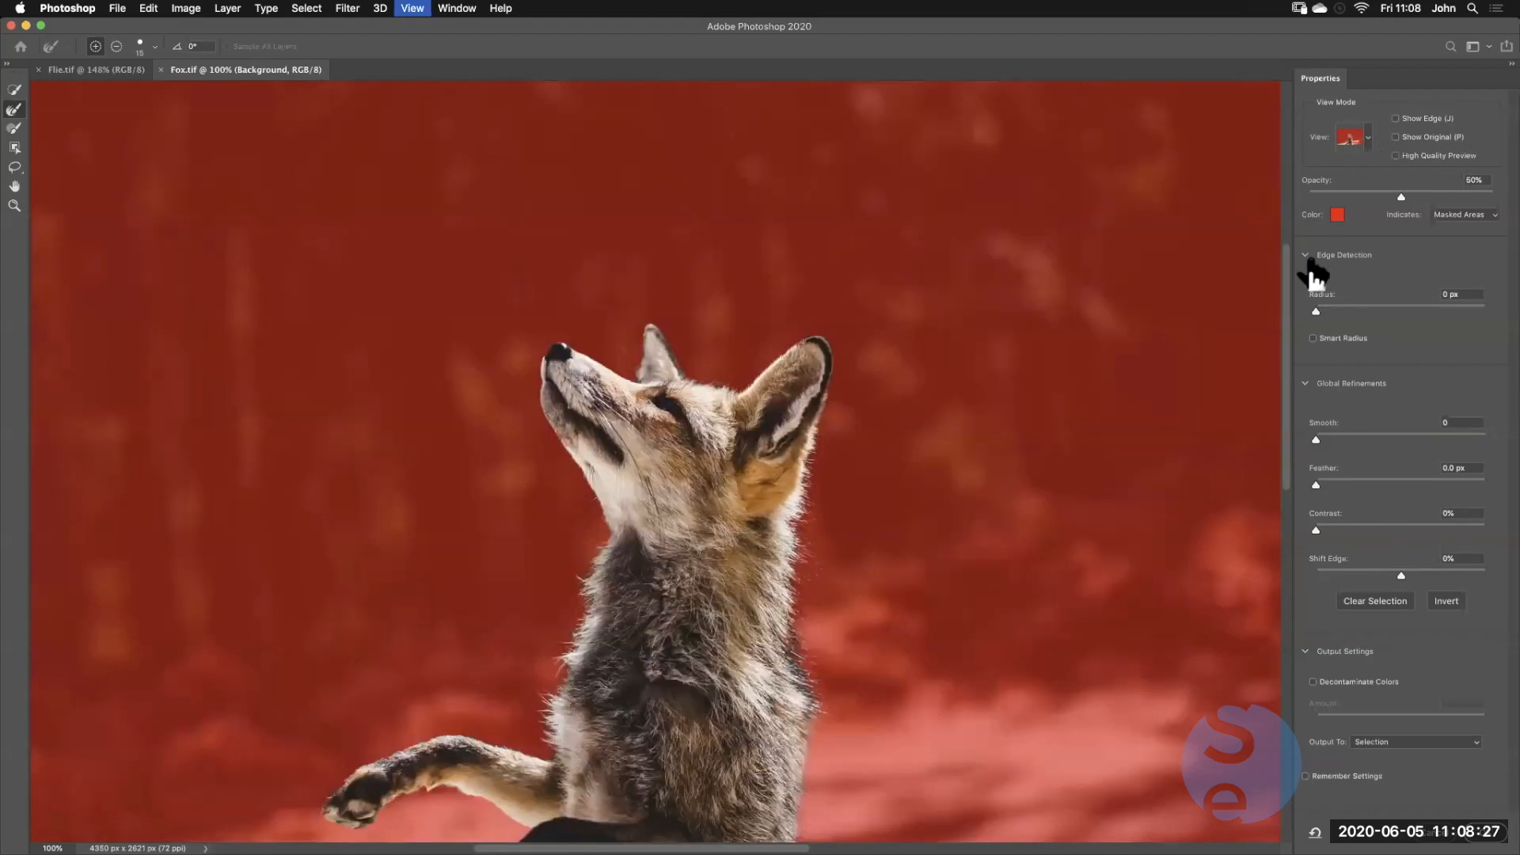
key(k)
key(super+minus)
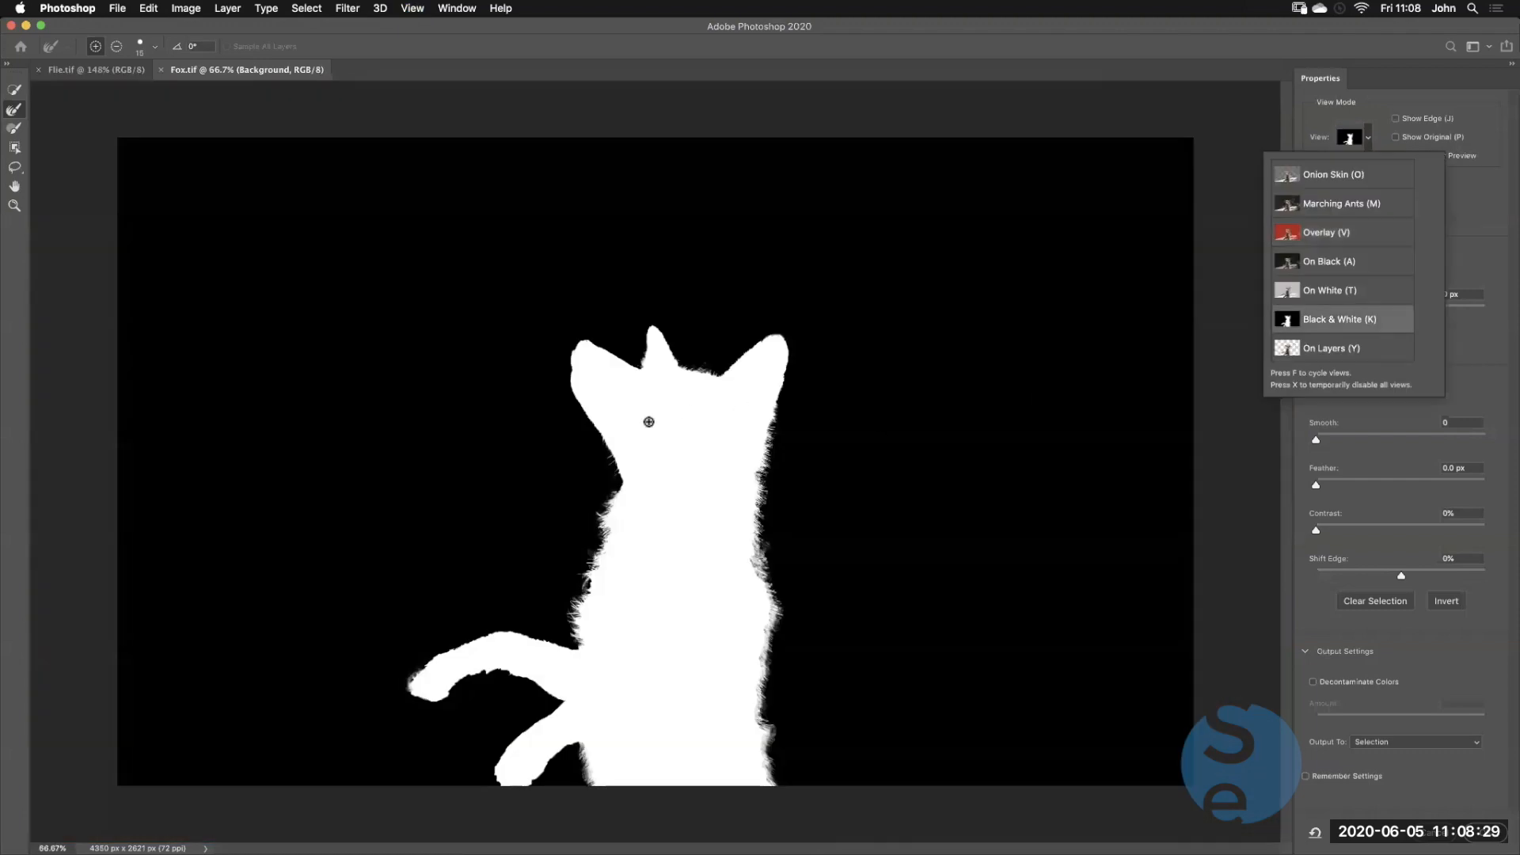
key(super+plus)
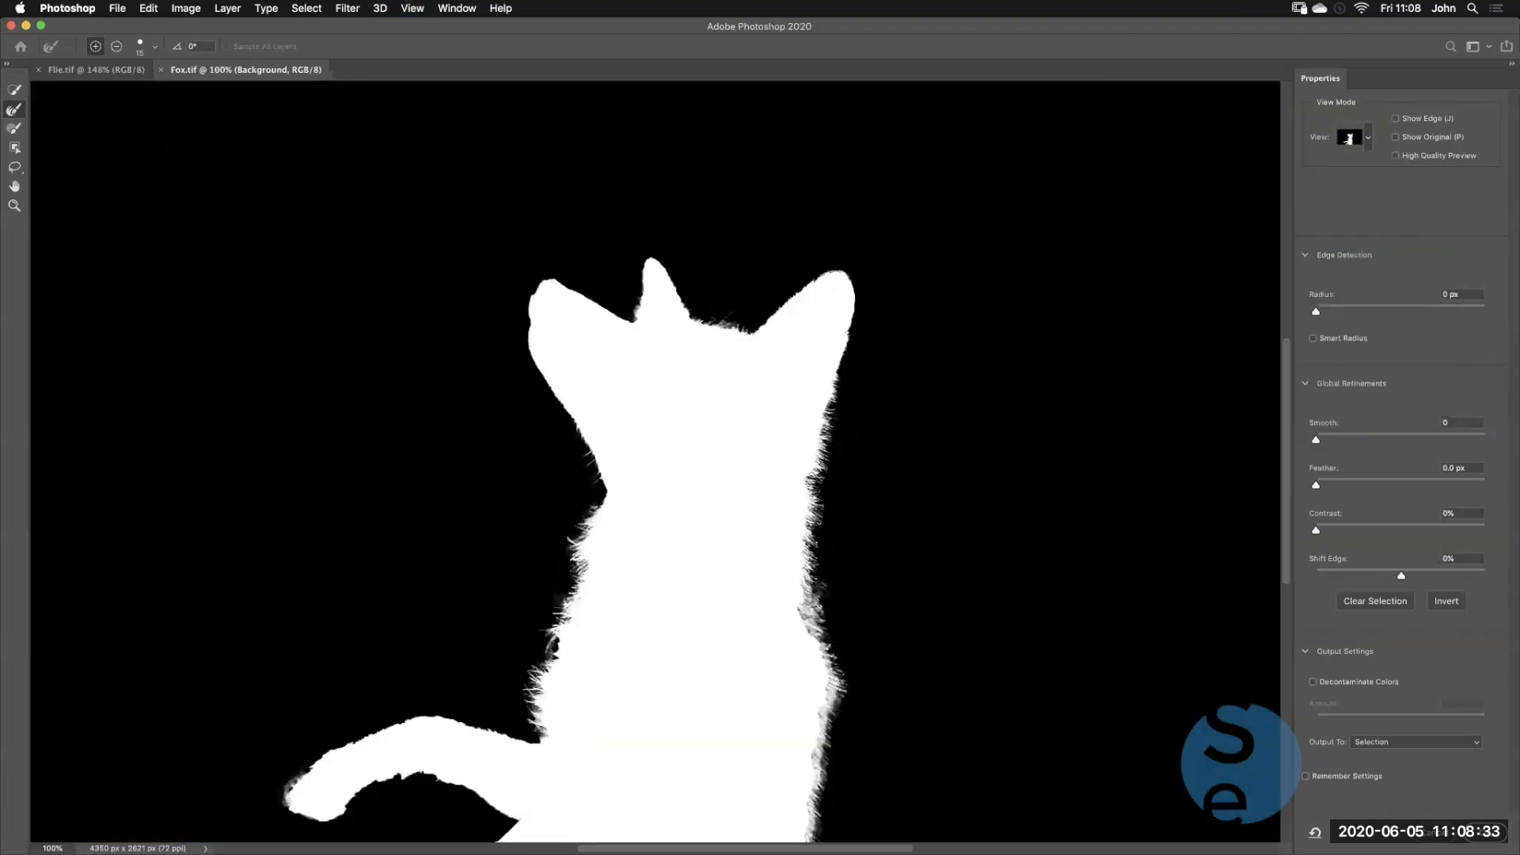
key(alt)
Output the refined selection as a New Layer with Layer Mask
click(1387, 742)
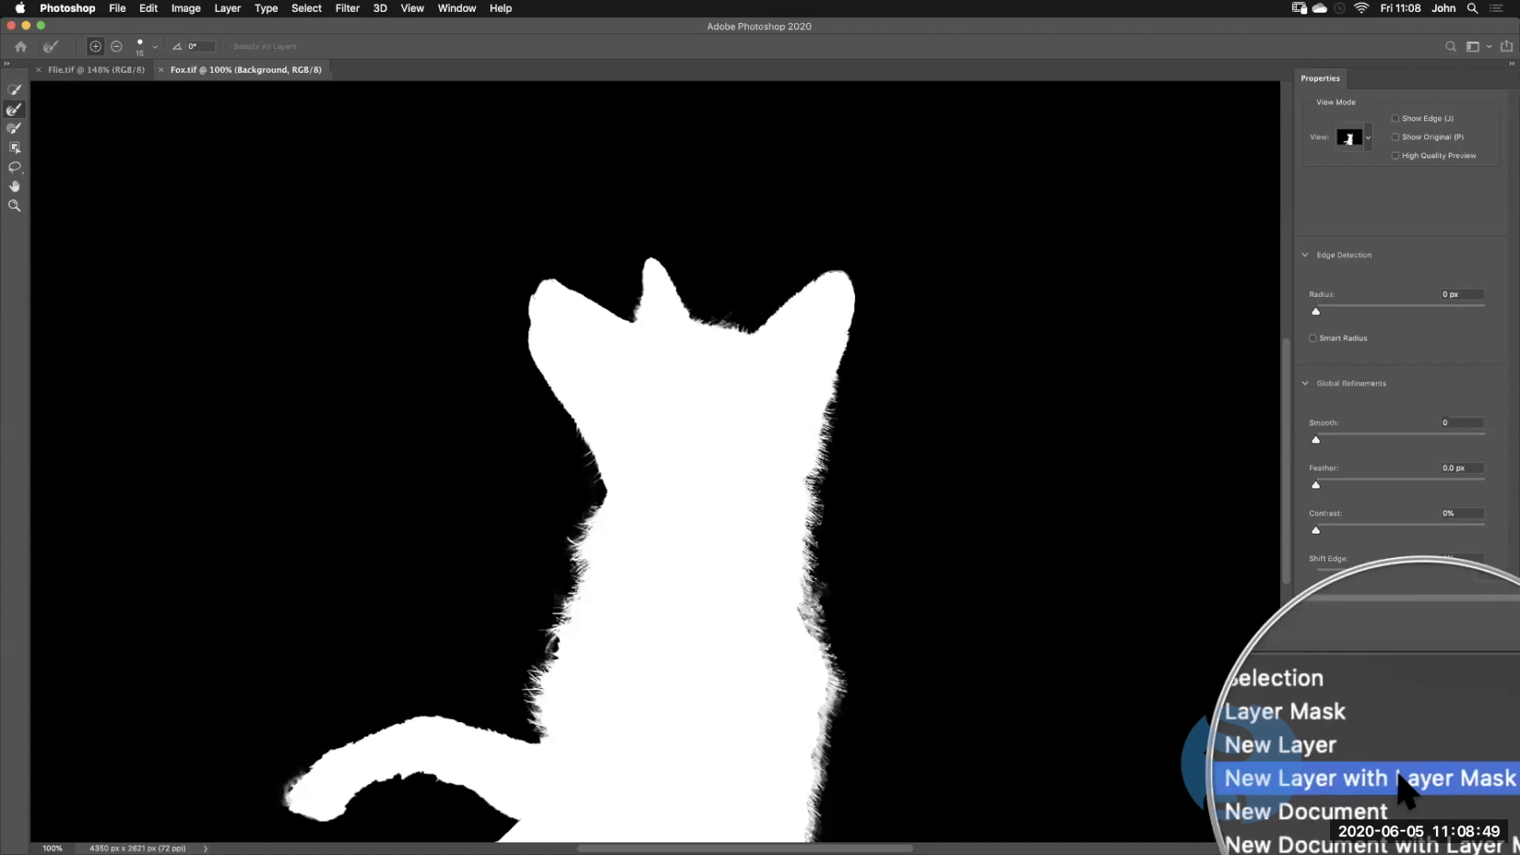
click(1477, 823)
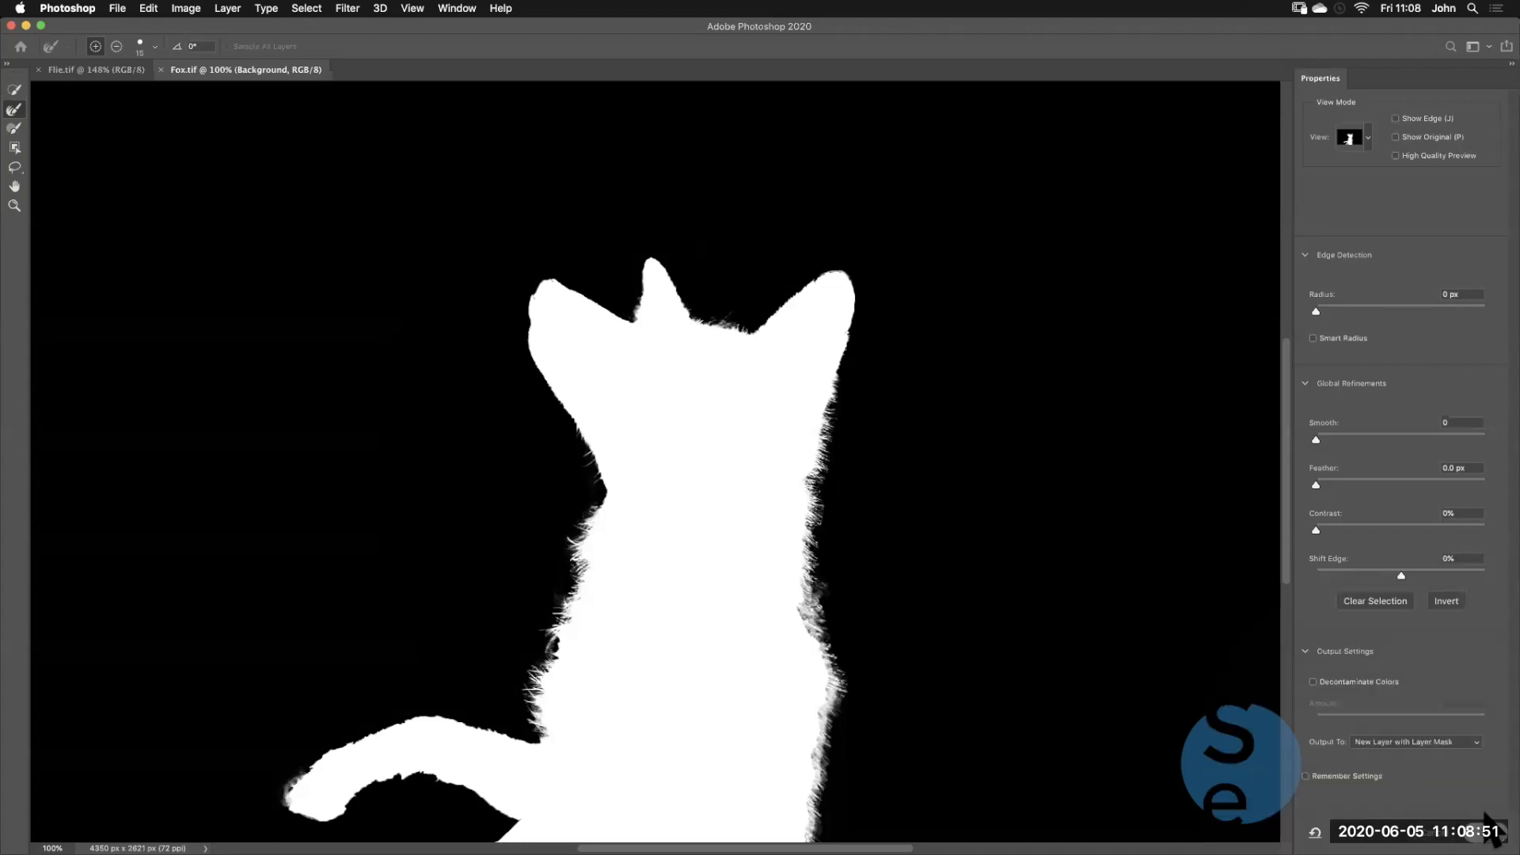
click(1488, 827)
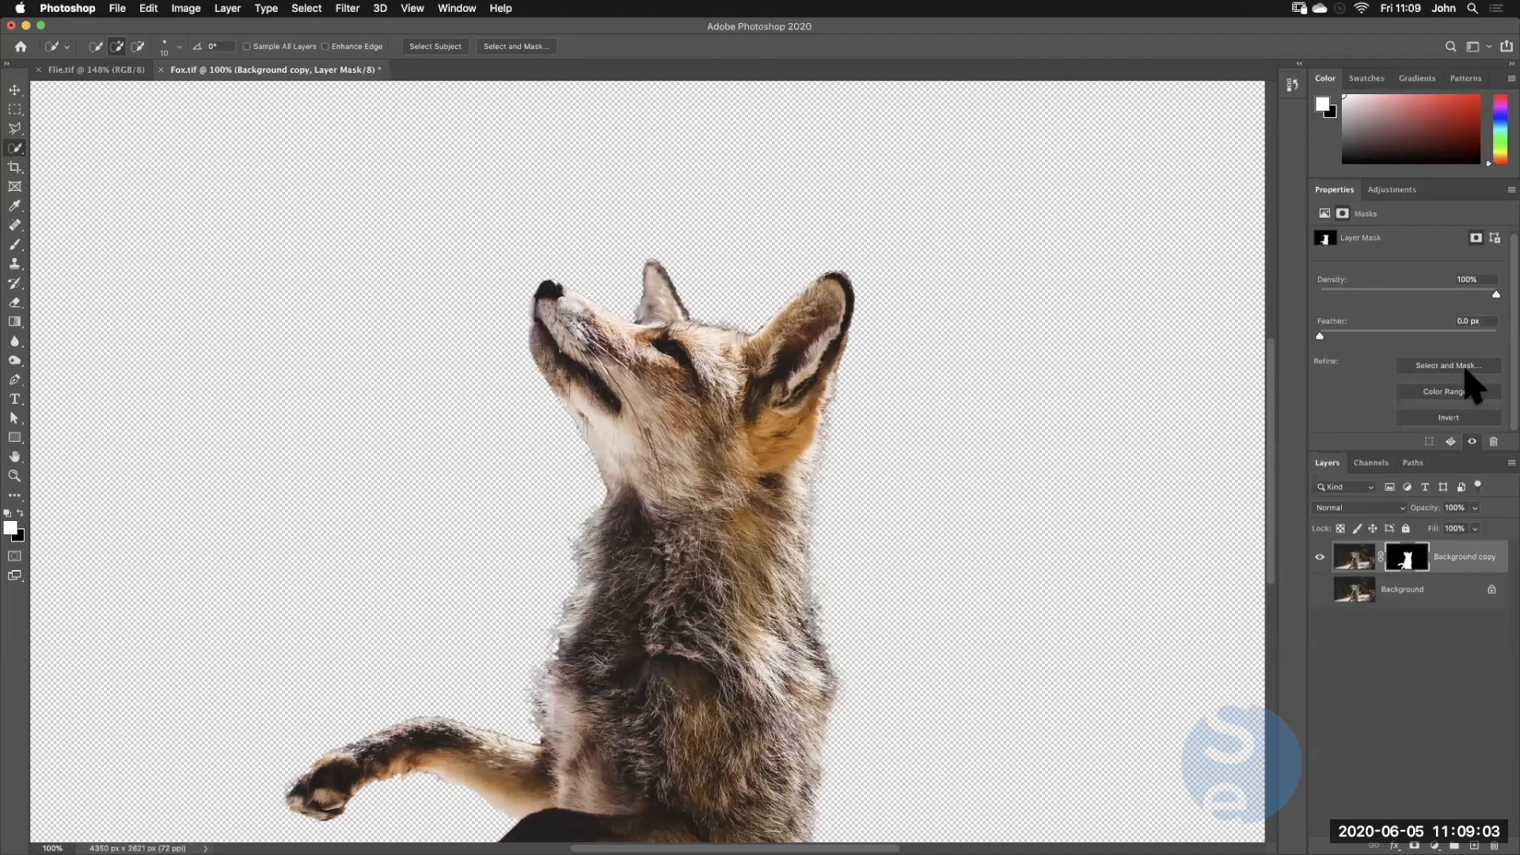
Rename the new masked layer to Fox
double_click(1458, 556)
text(Fox)
key(Return)
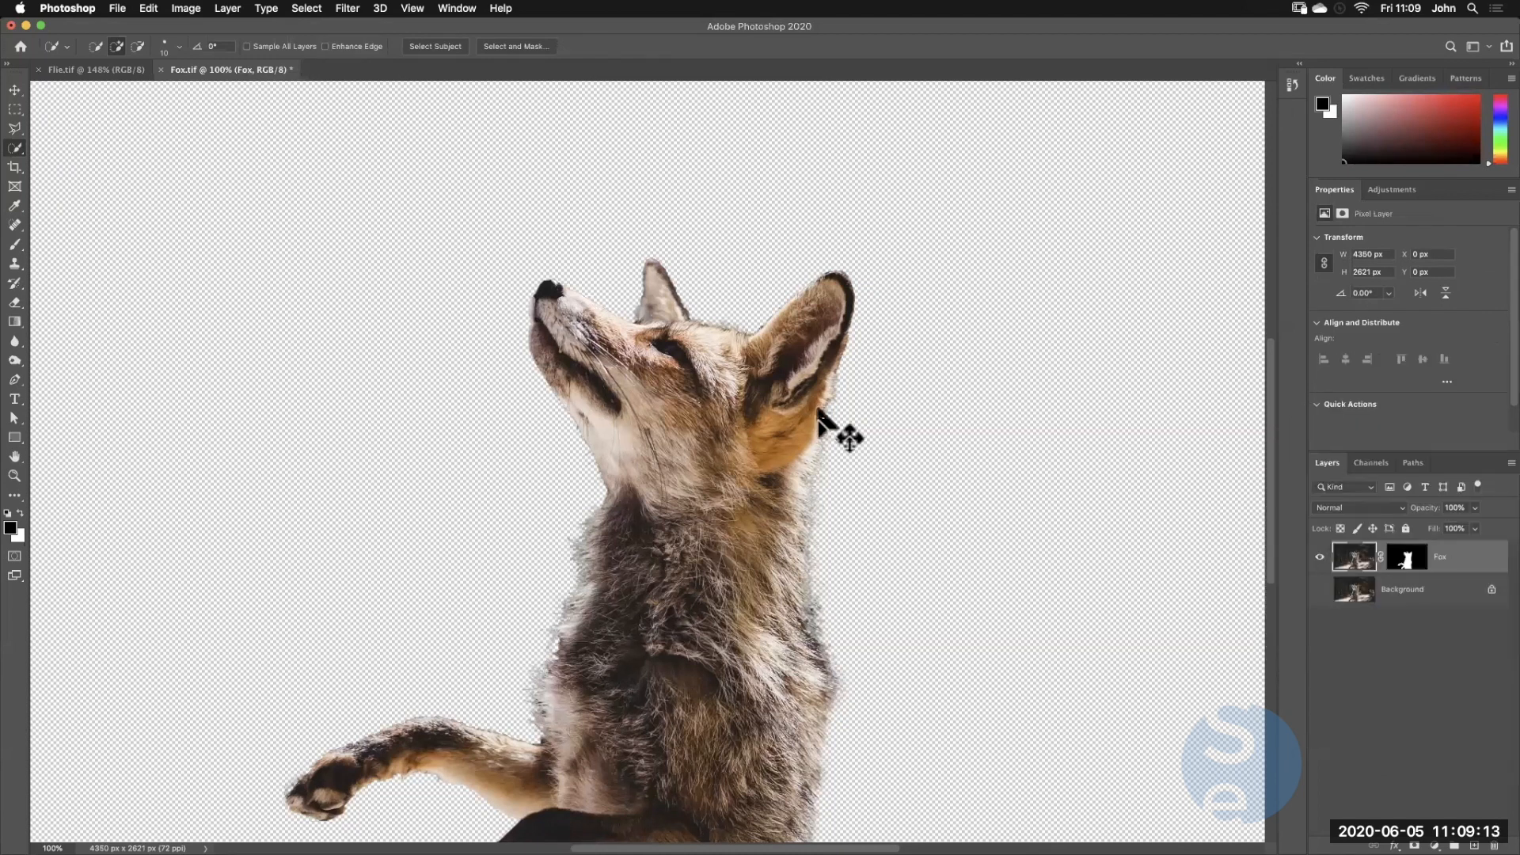
Hide the Fox layer and make the Background layer visible
key(super+0)
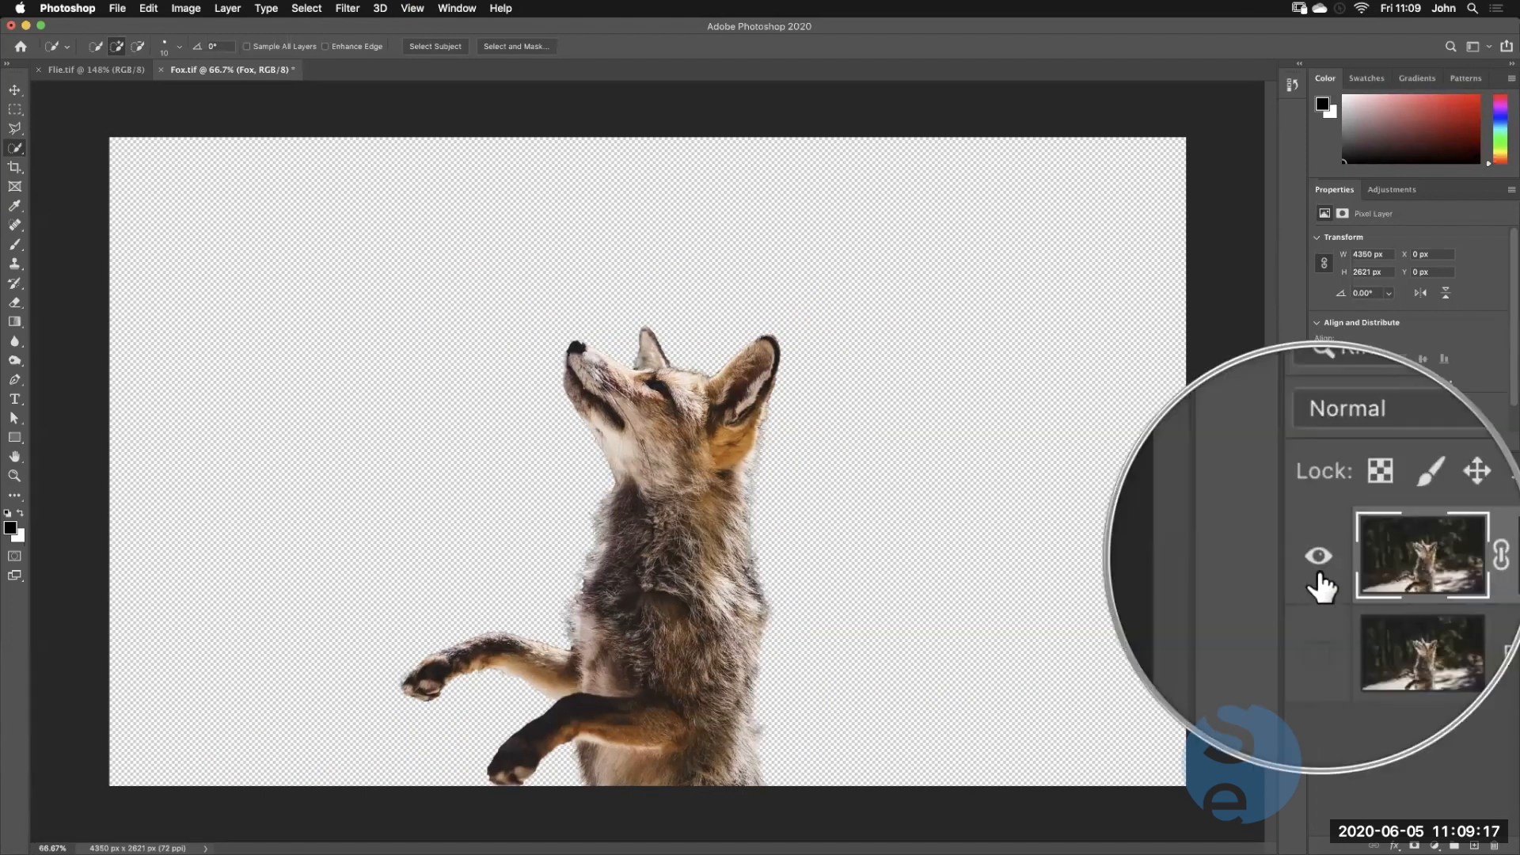
click(1319, 558)
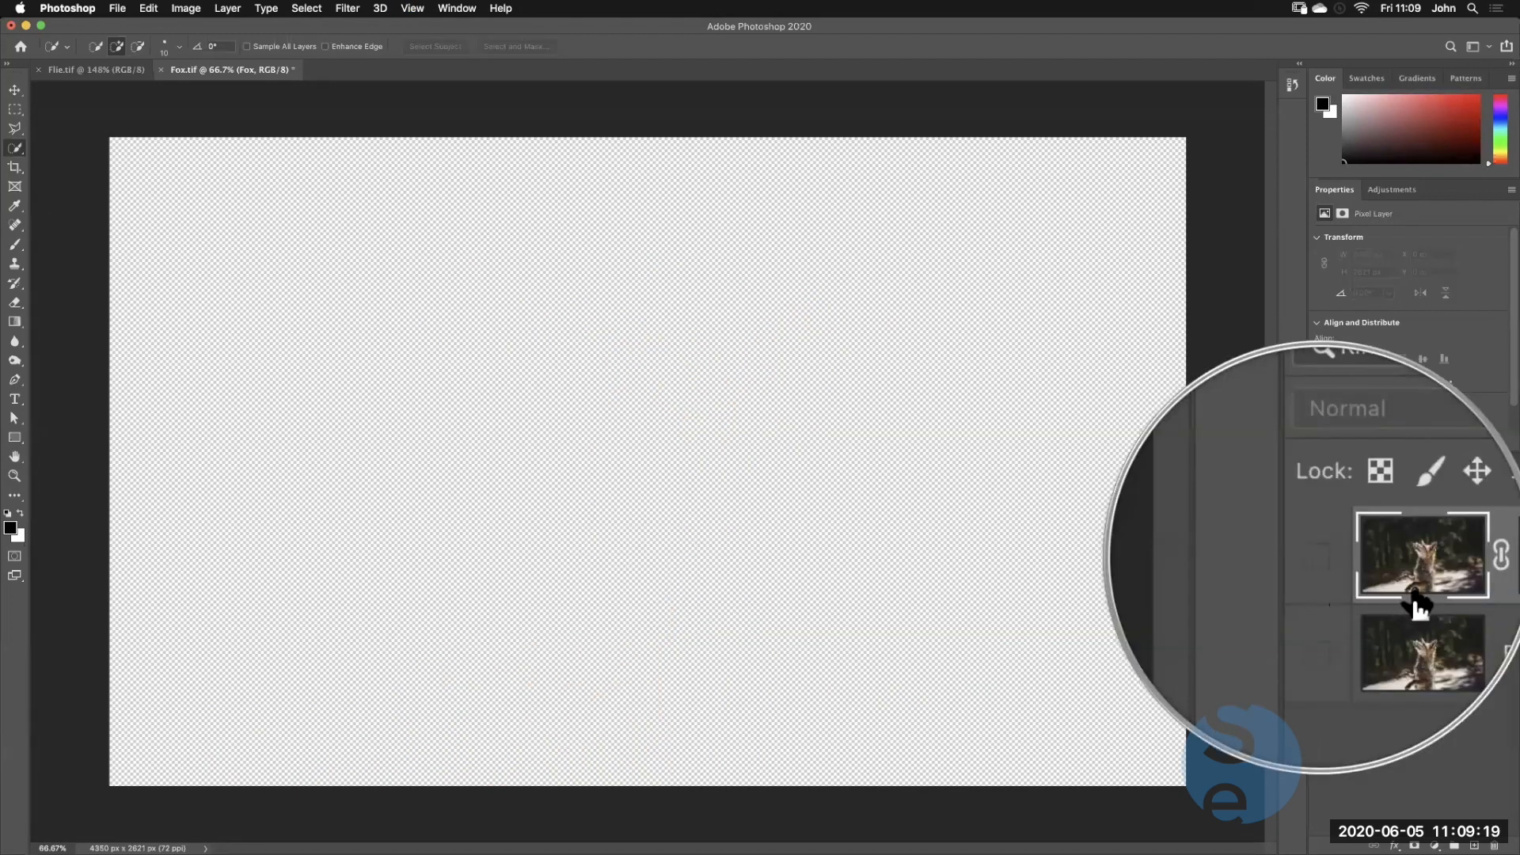
click(1346, 605)
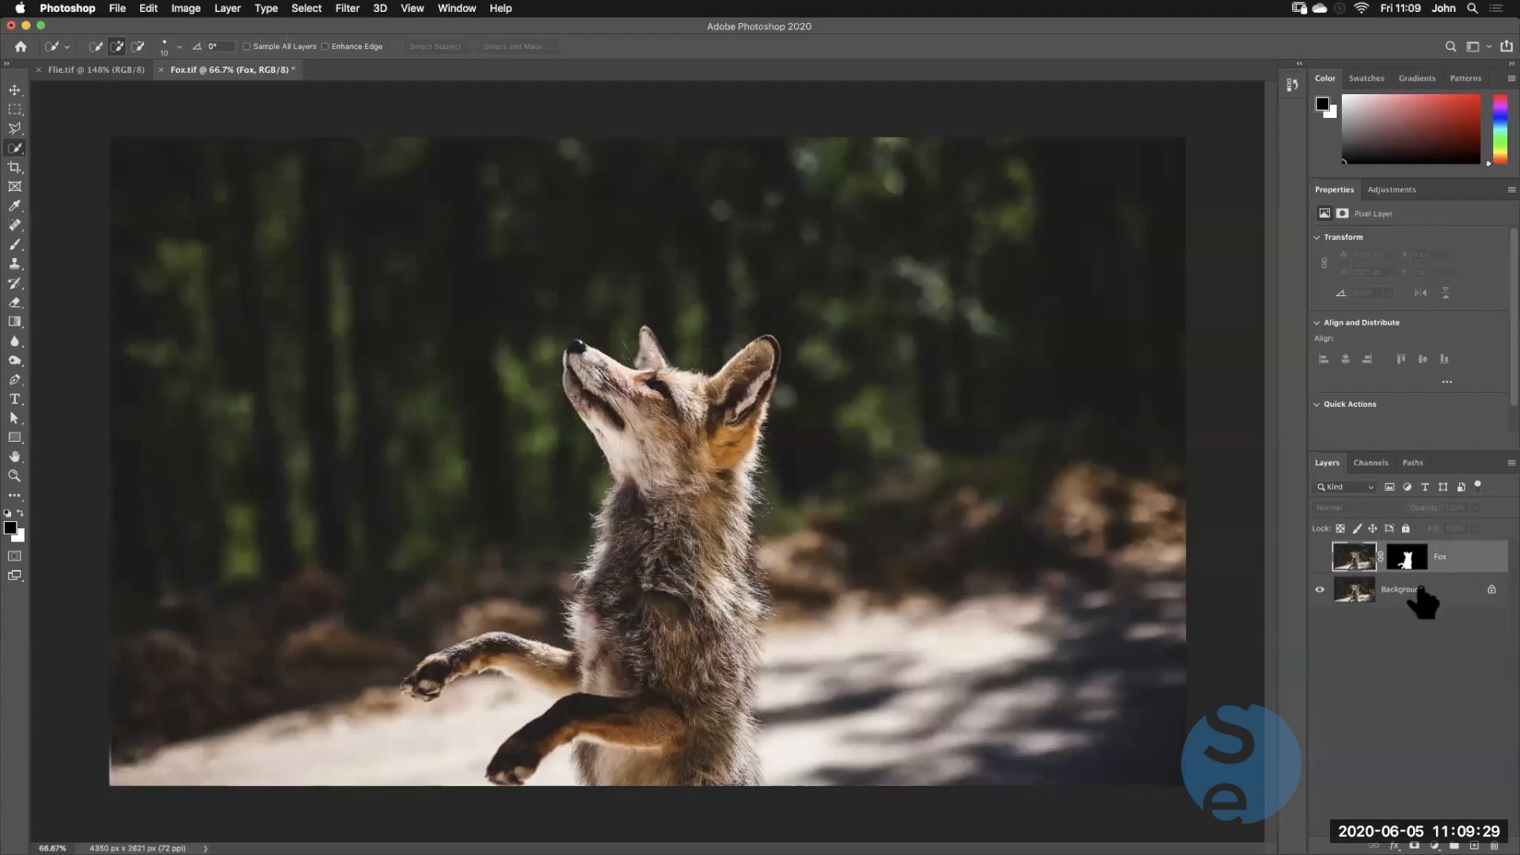
Unlock the Background layer and reselect the previous fox selection on it
click(1471, 590)
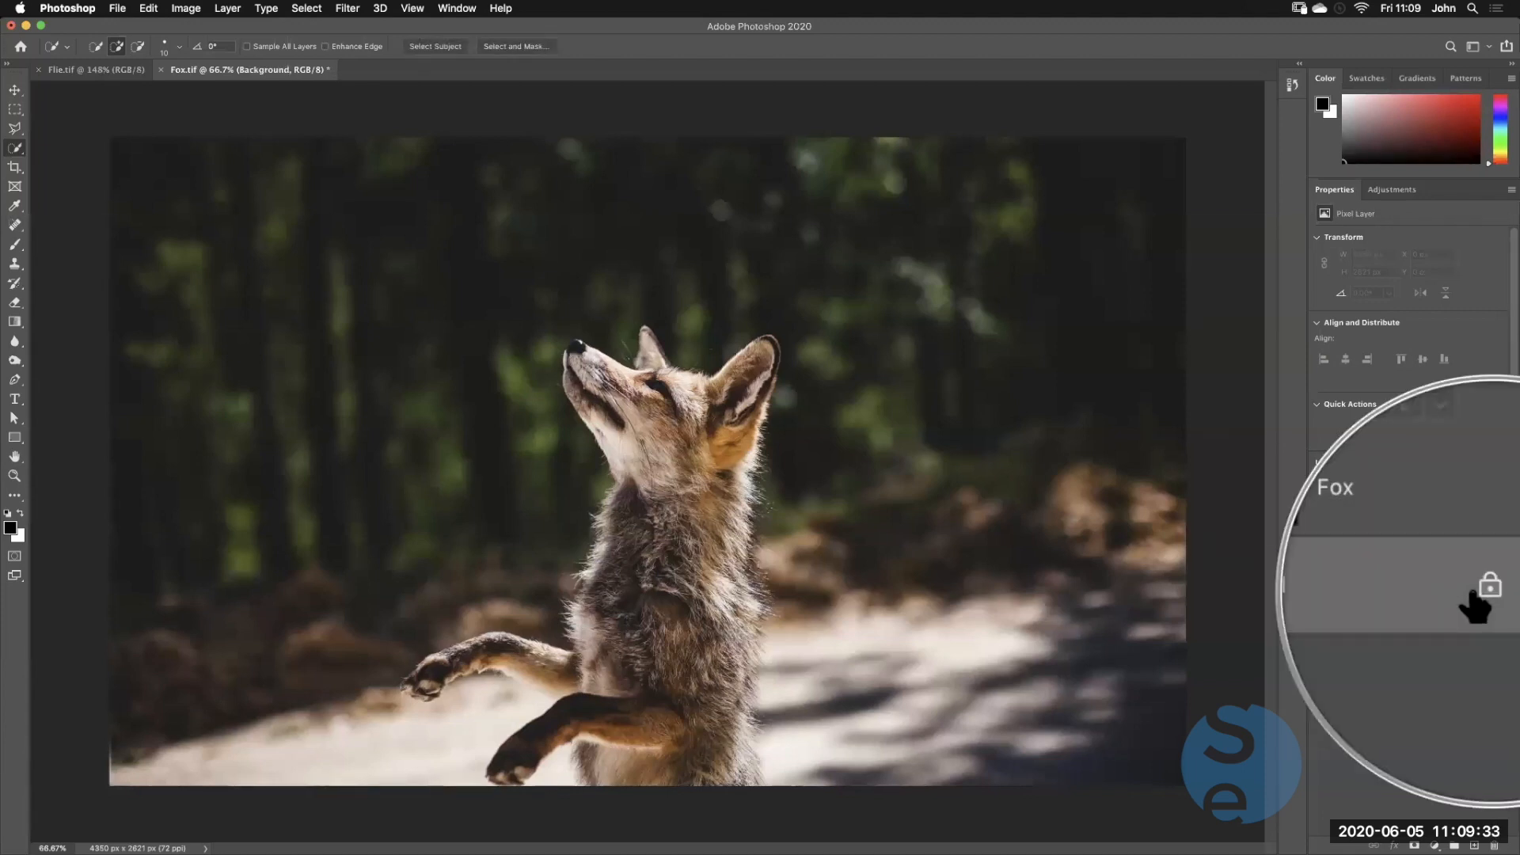
click(1471, 593)
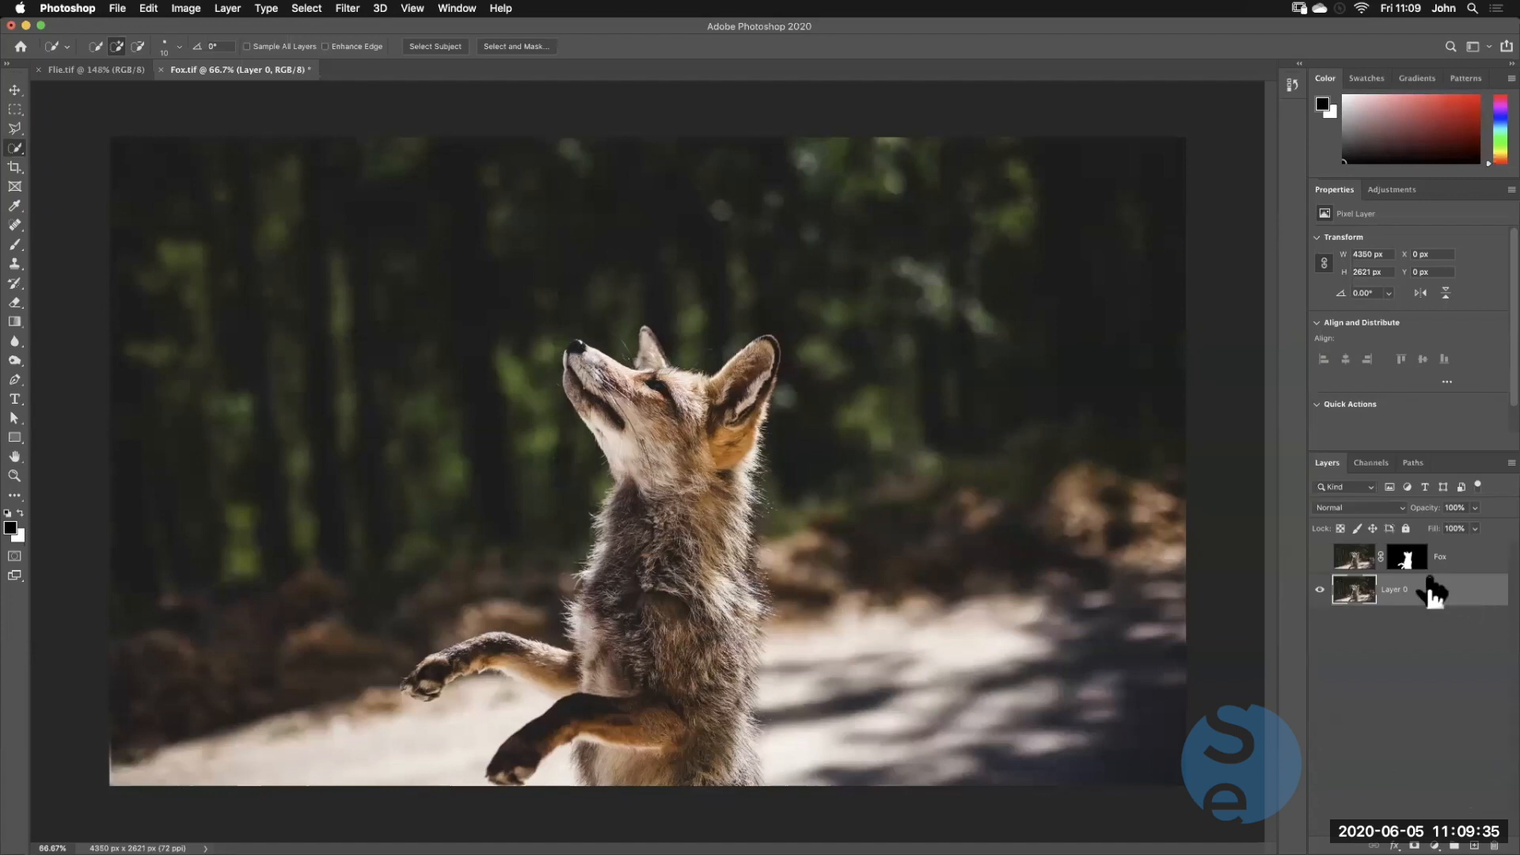
click(311, 16)
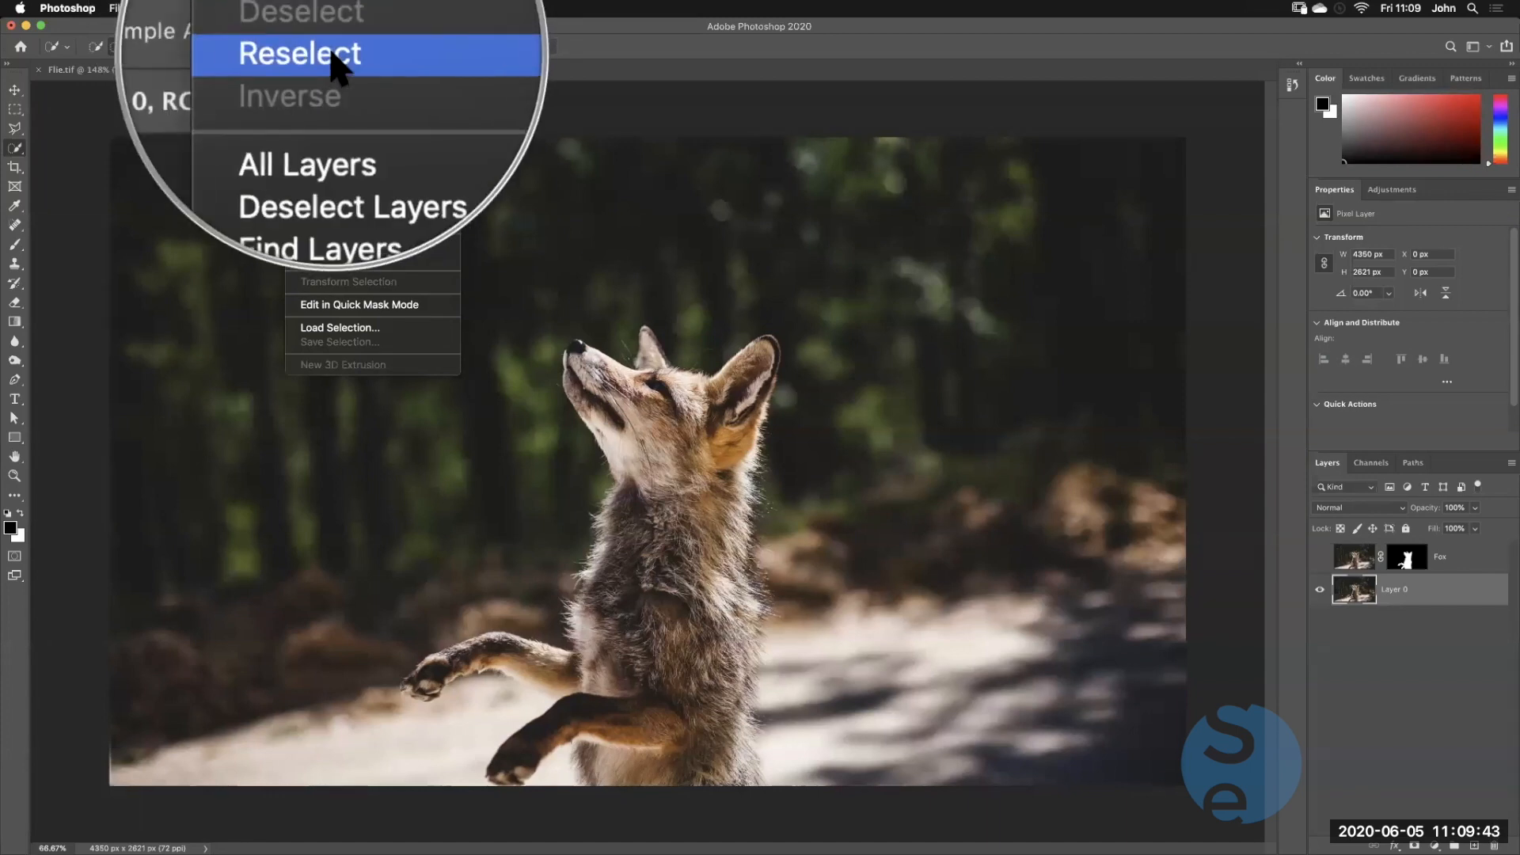
click(336, 59)
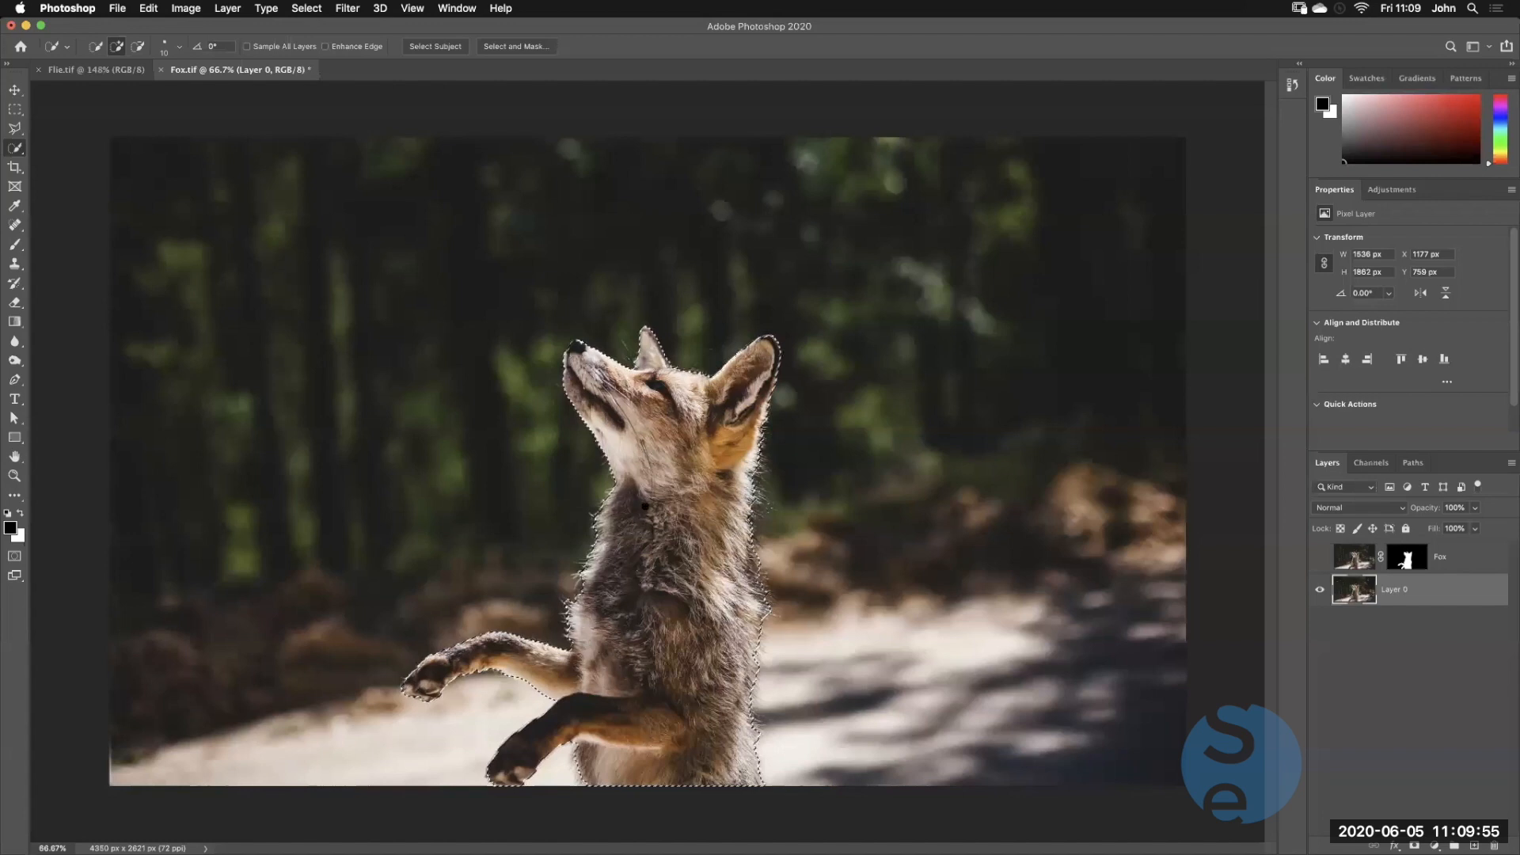
click(148, 9)
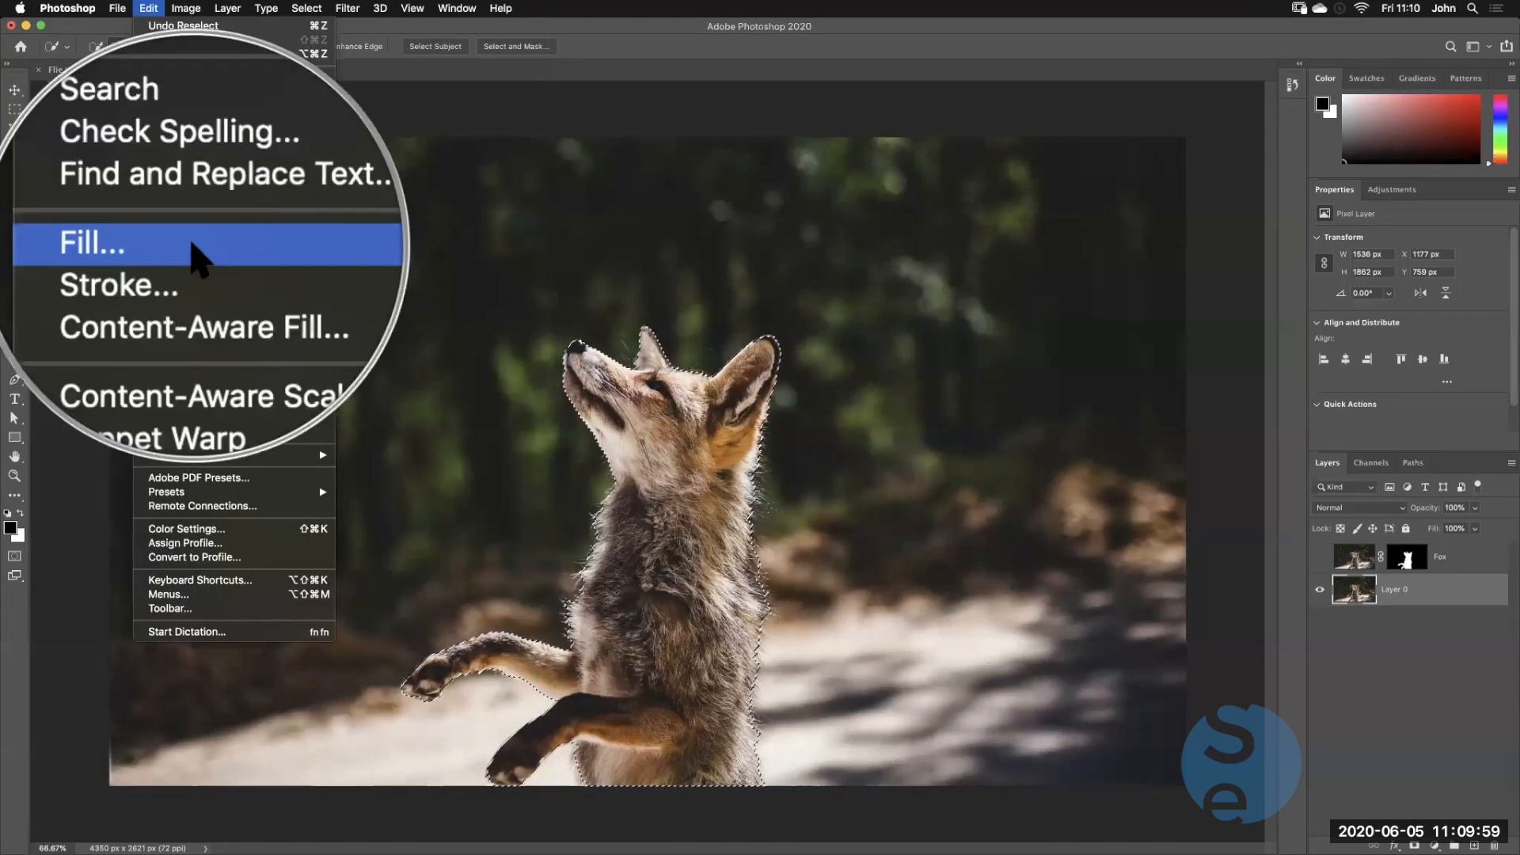
click(174, 245)
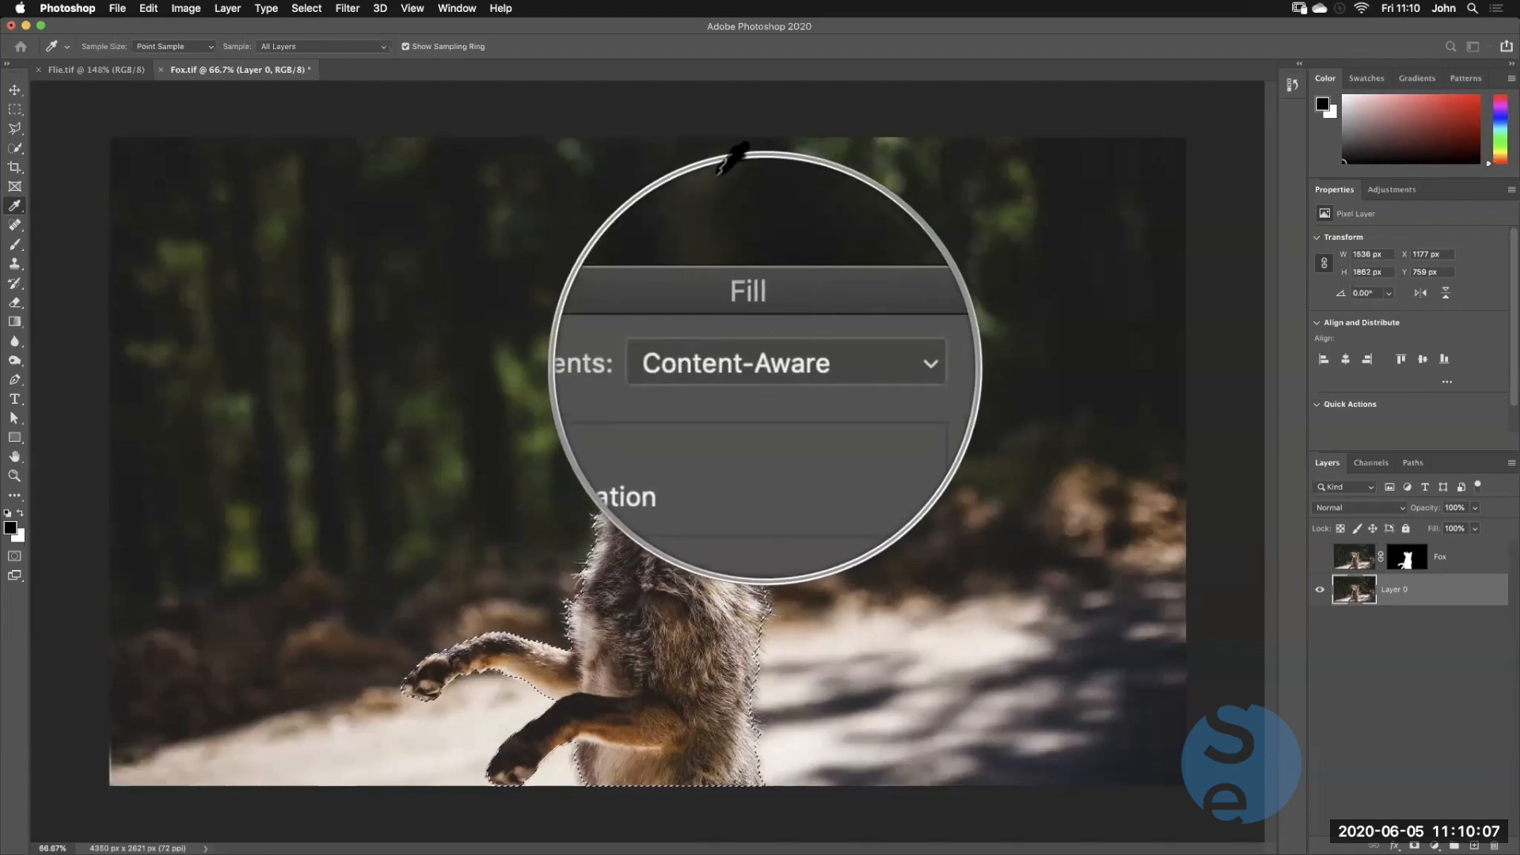
click(864, 397)
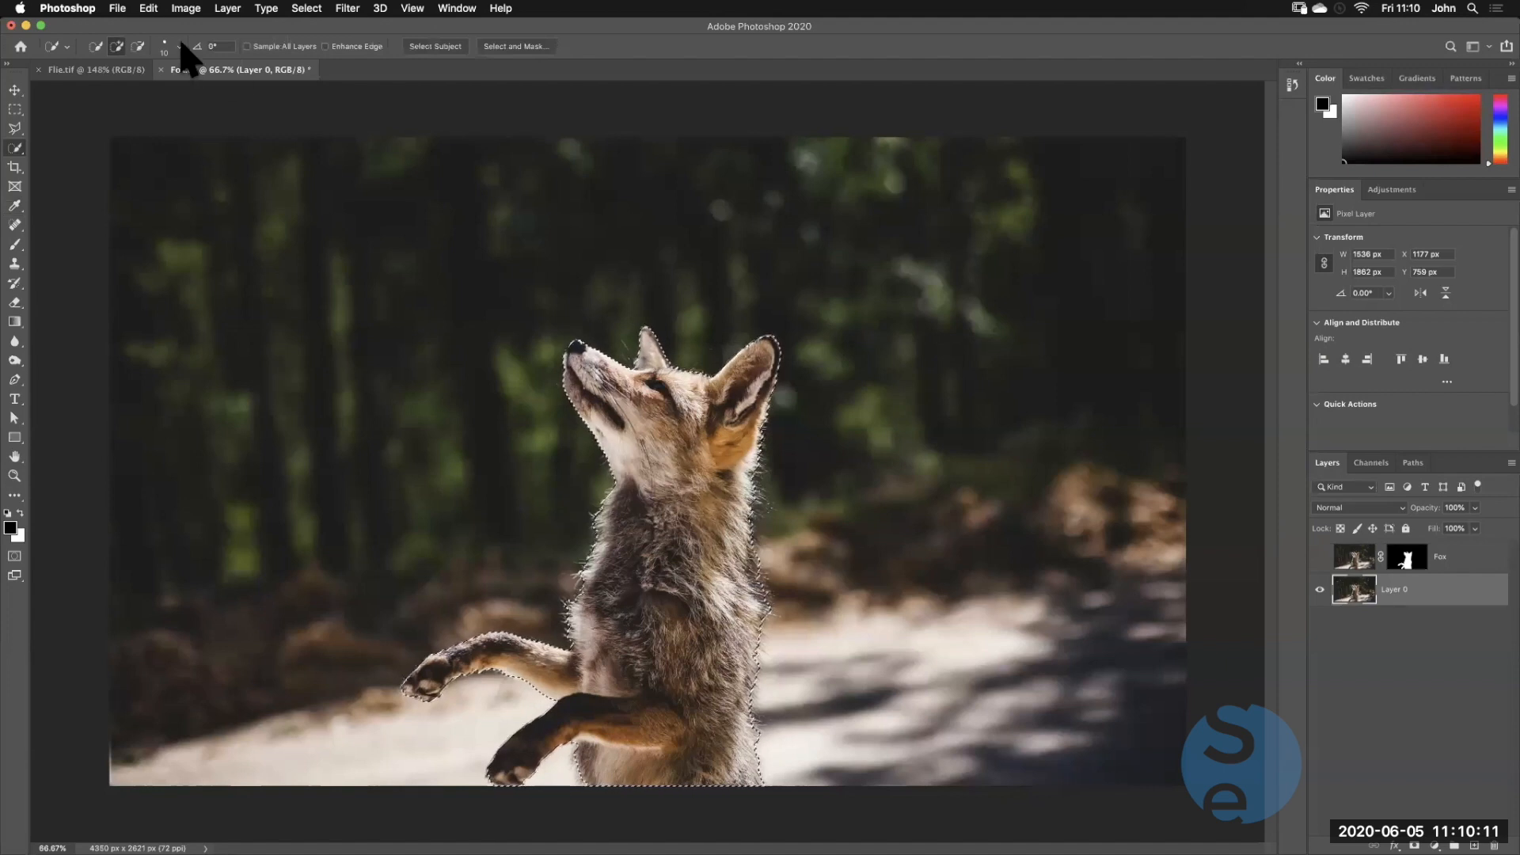
click(148, 9)
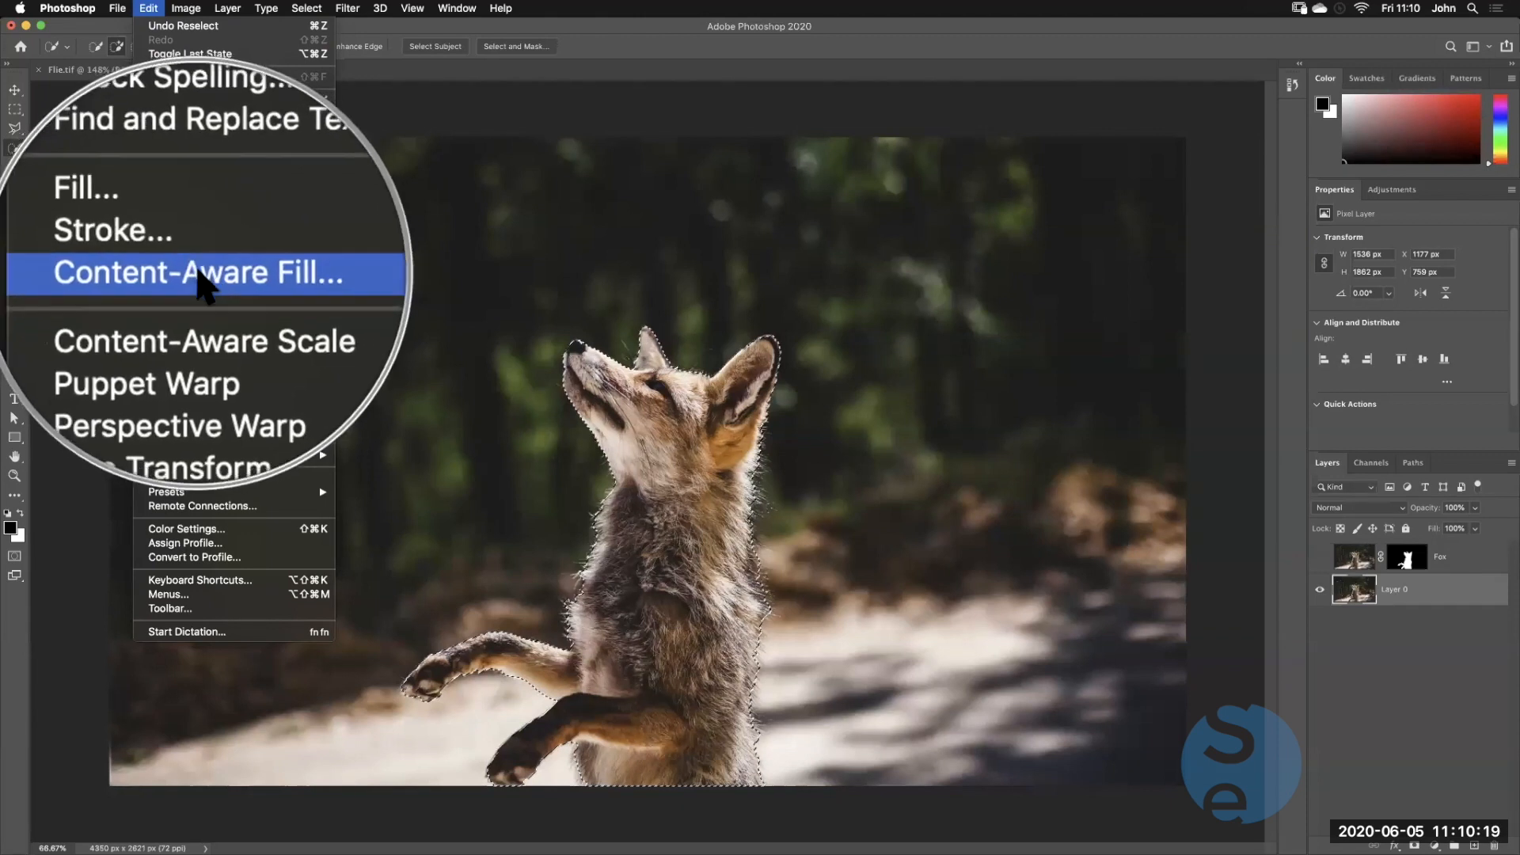
click(197, 270)
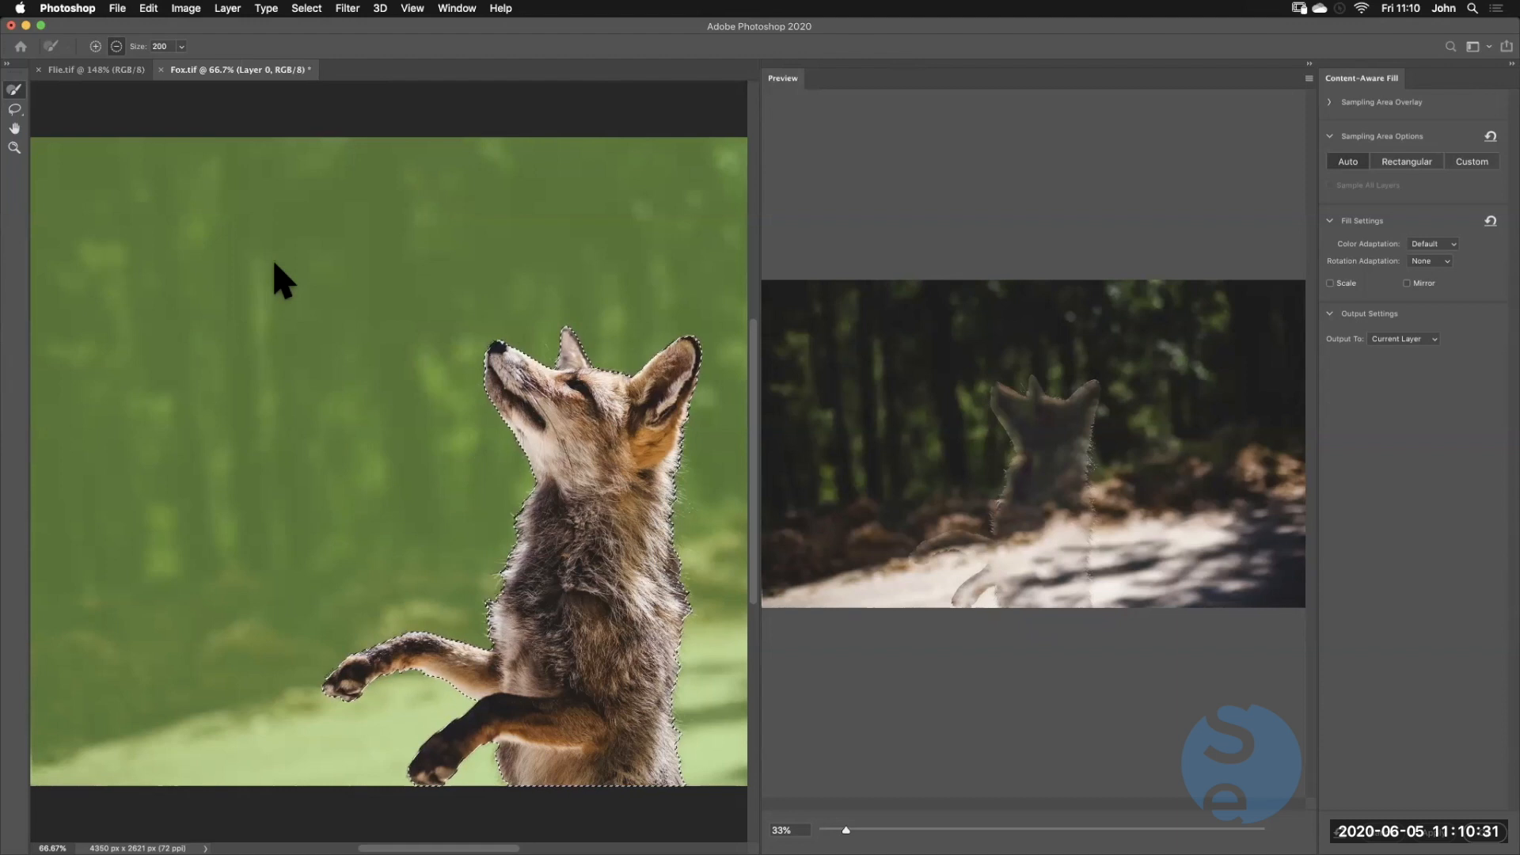
key(bracketleft)
click(1390, 815)
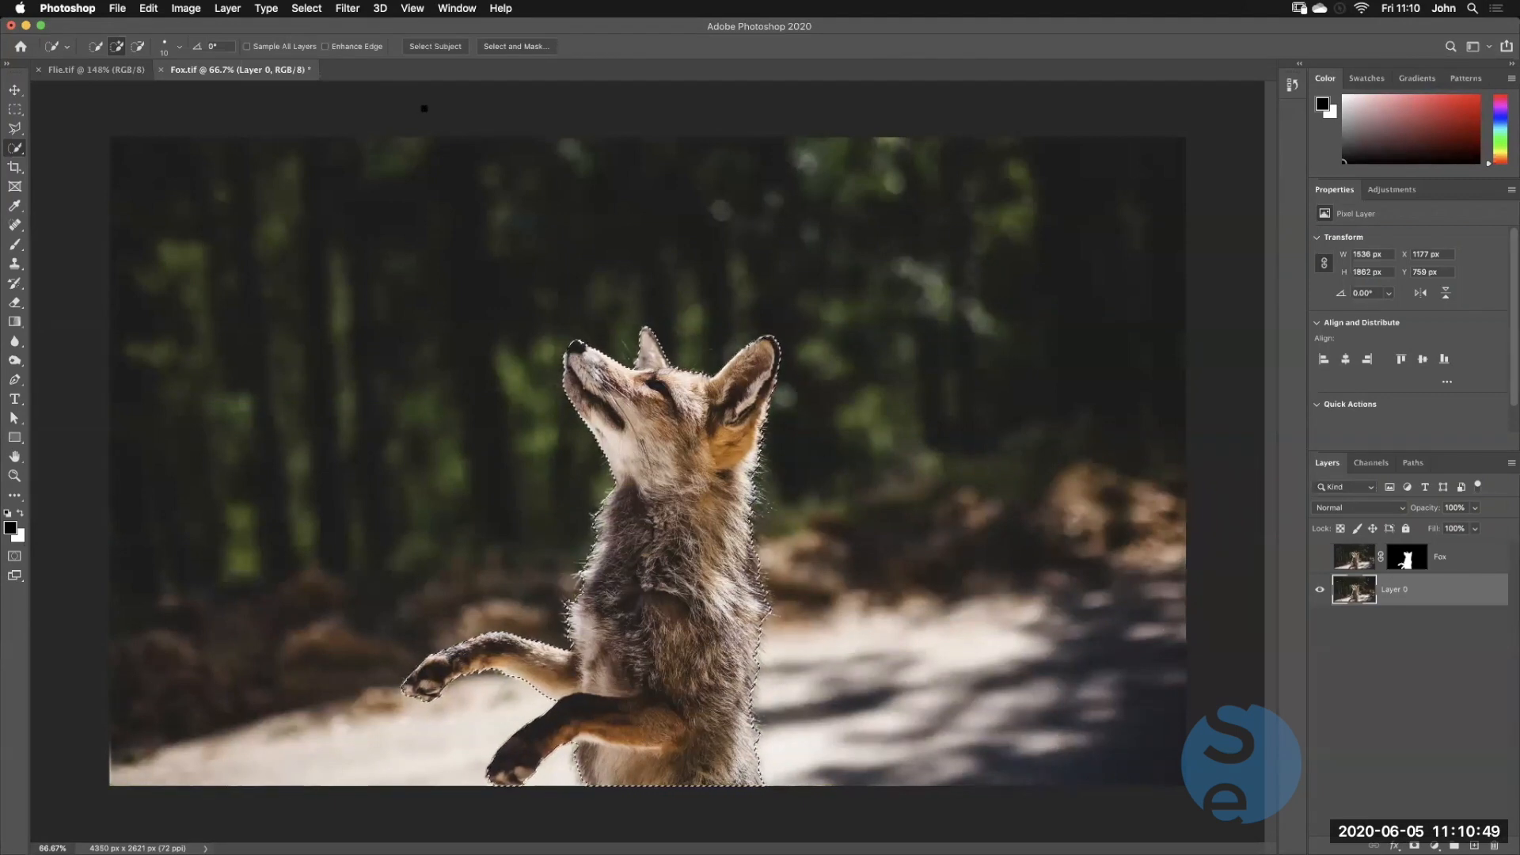
Expand the fox selection outward so its outline sits clear of the fur on the background layer
click(307, 9)
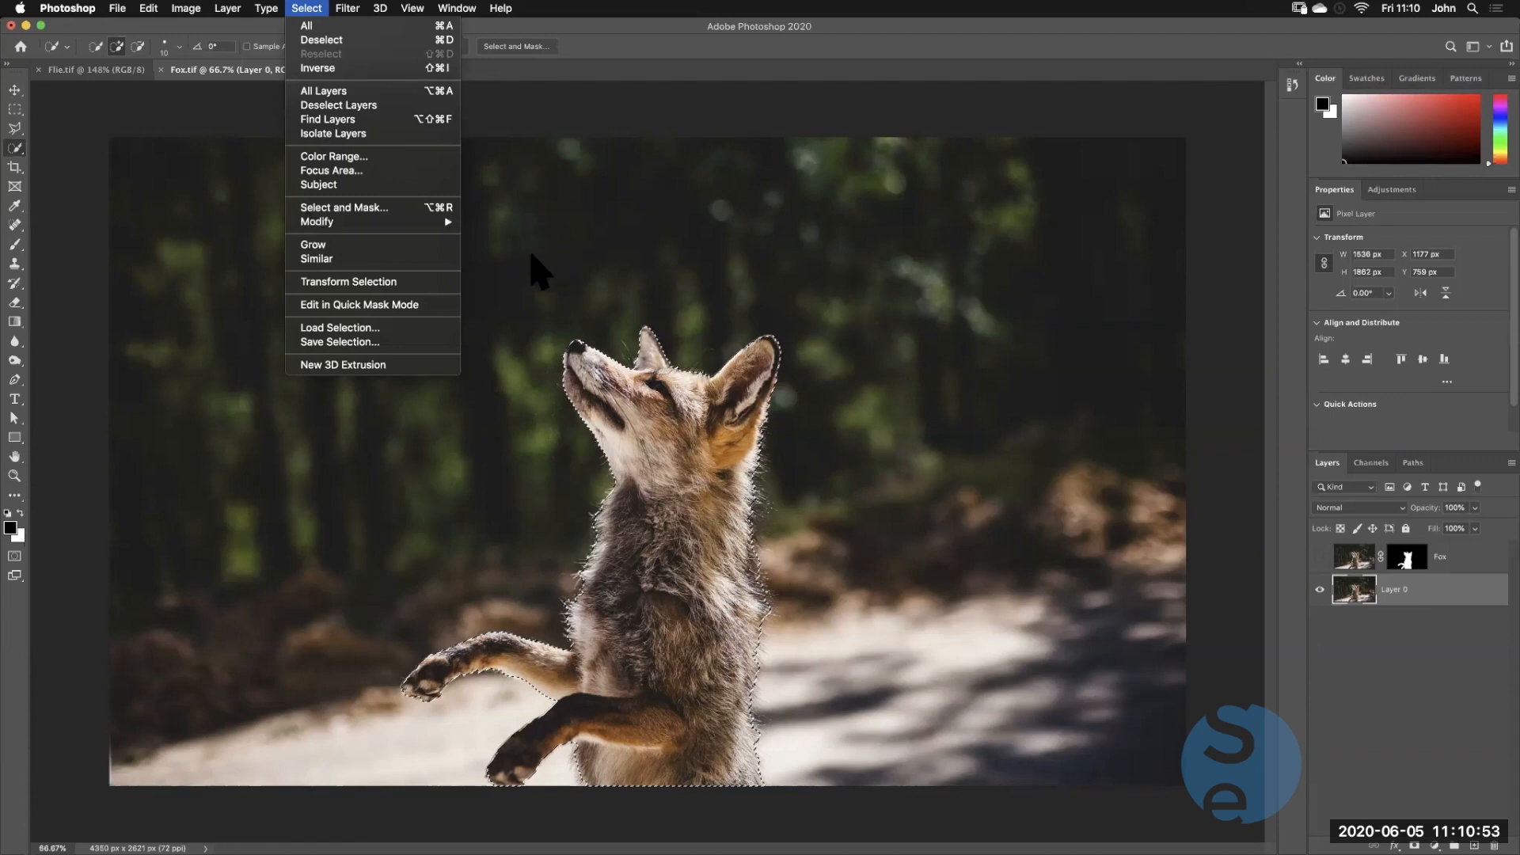
mouse_move(372, 222)
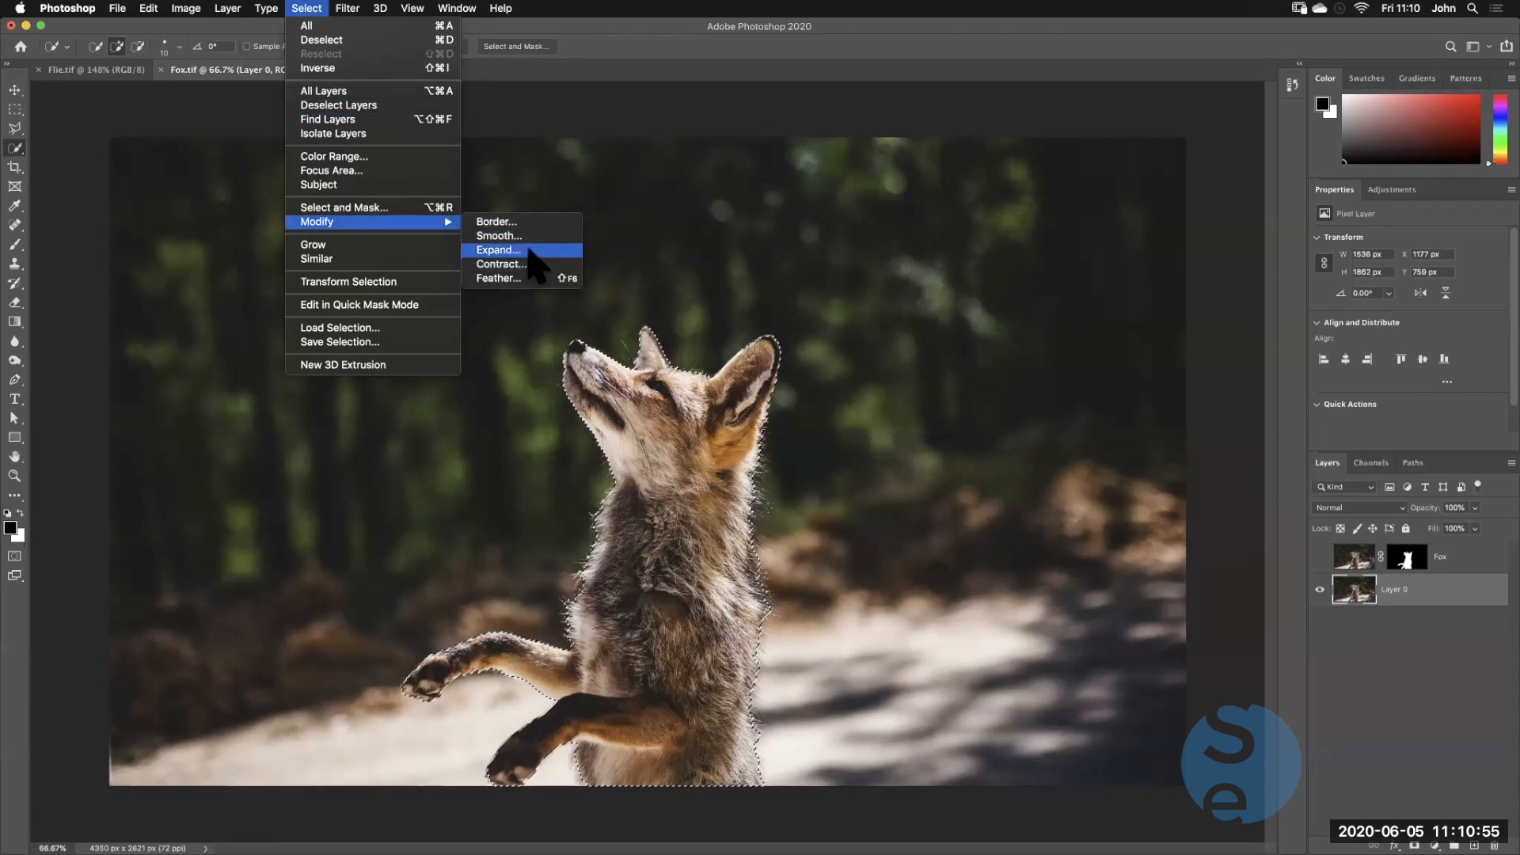
click(498, 249)
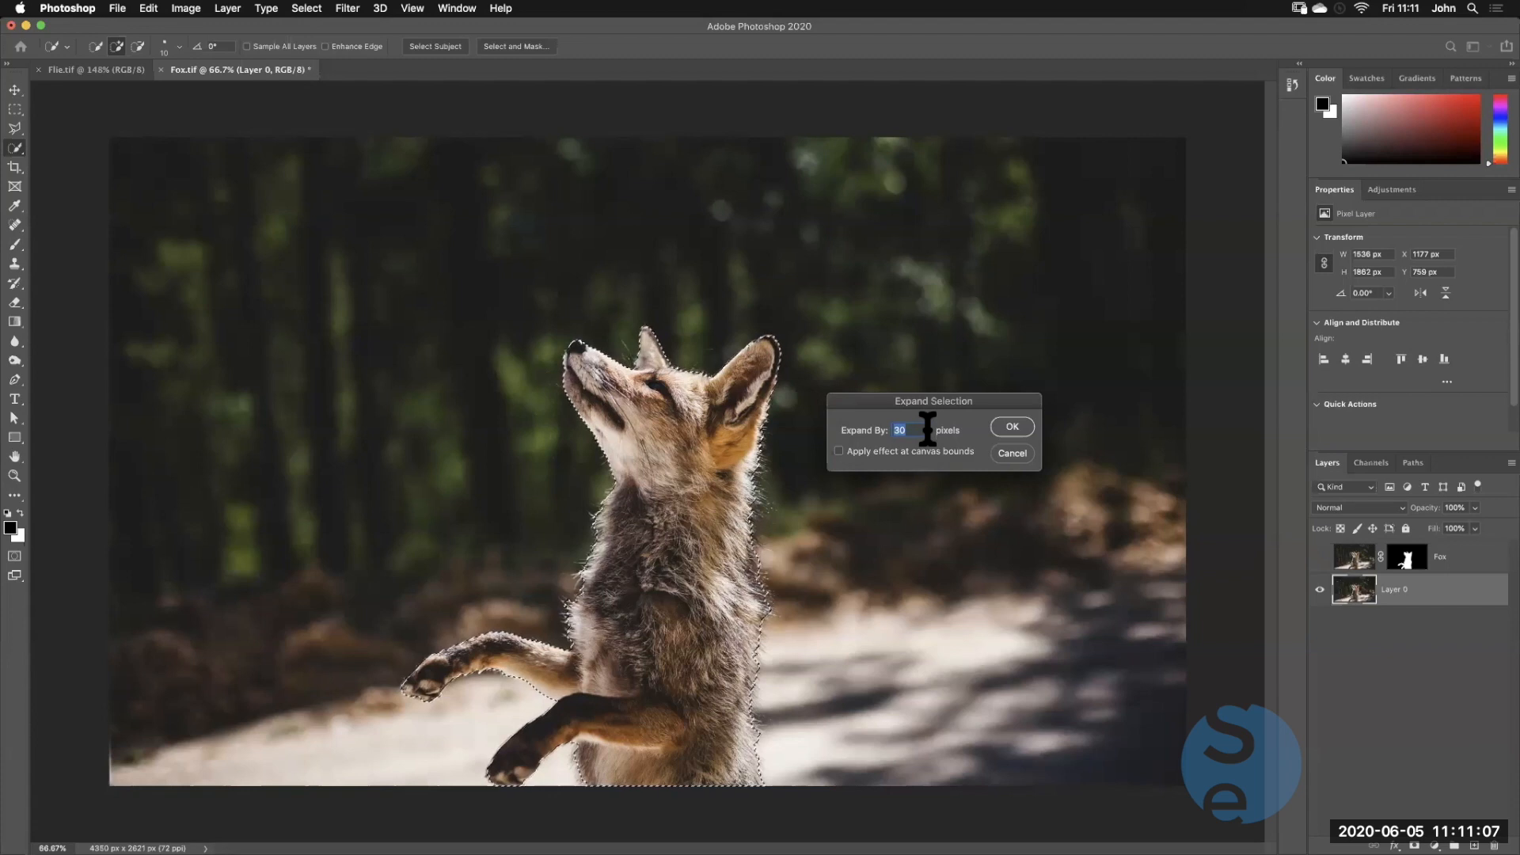
click(1012, 427)
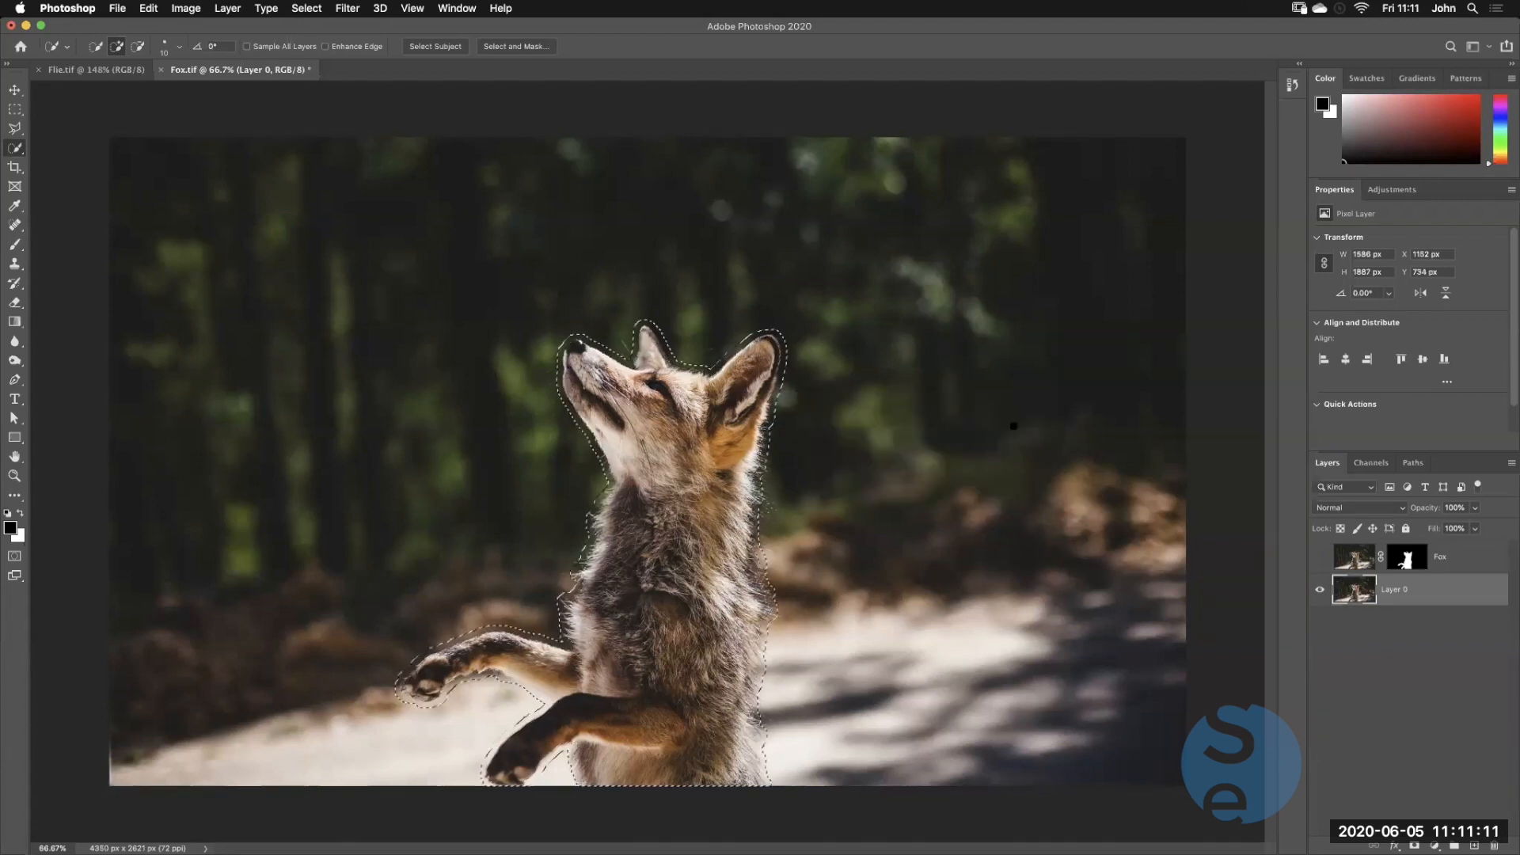
key(alt+super+8)
Expand the fox selection by a further 4 pixels
click(301, 9)
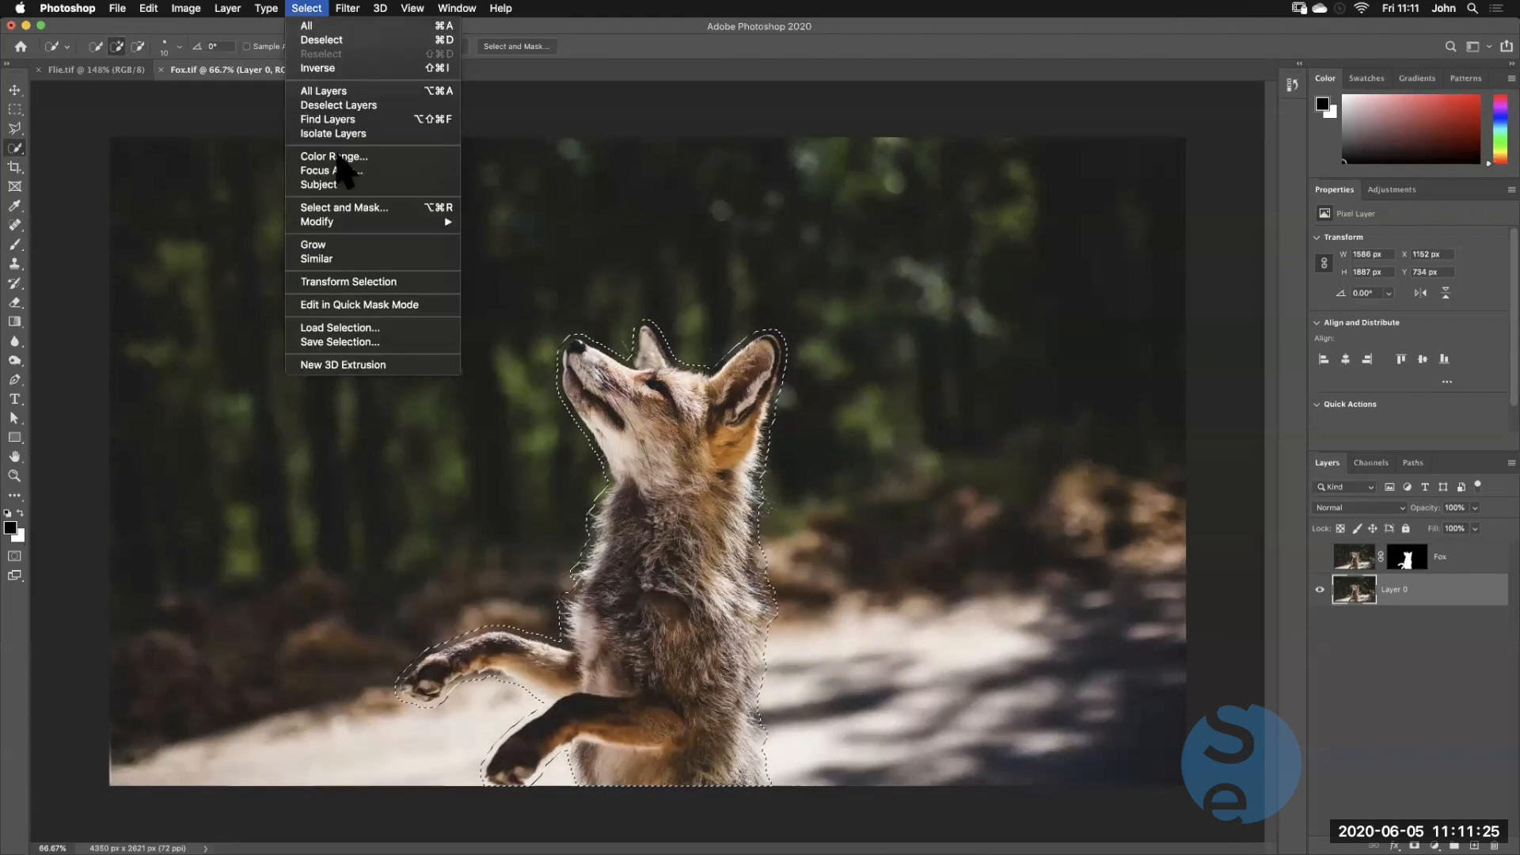
mouse_move(444, 226)
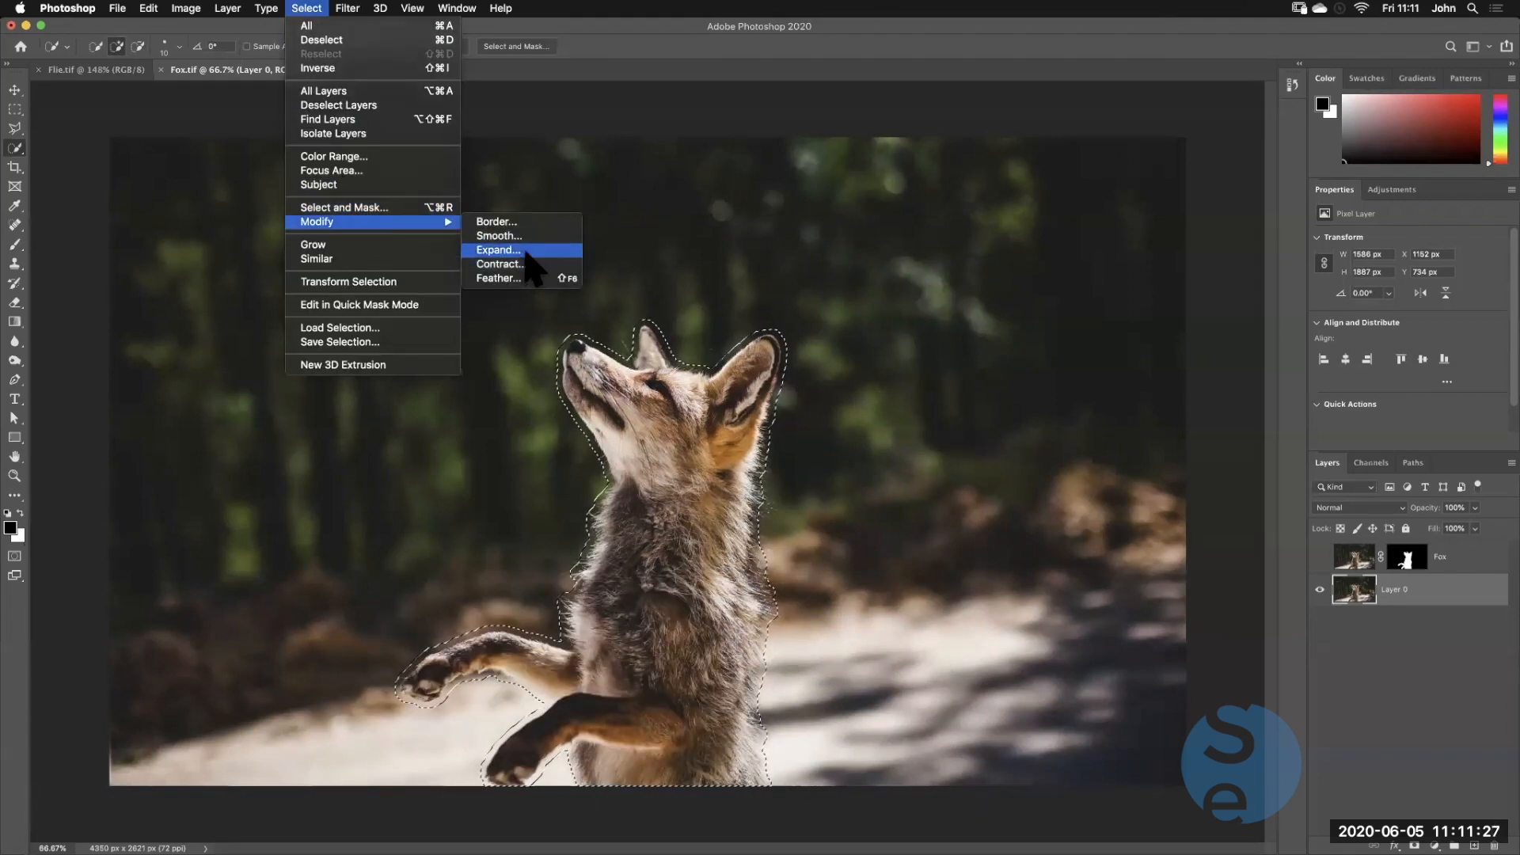
click(499, 250)
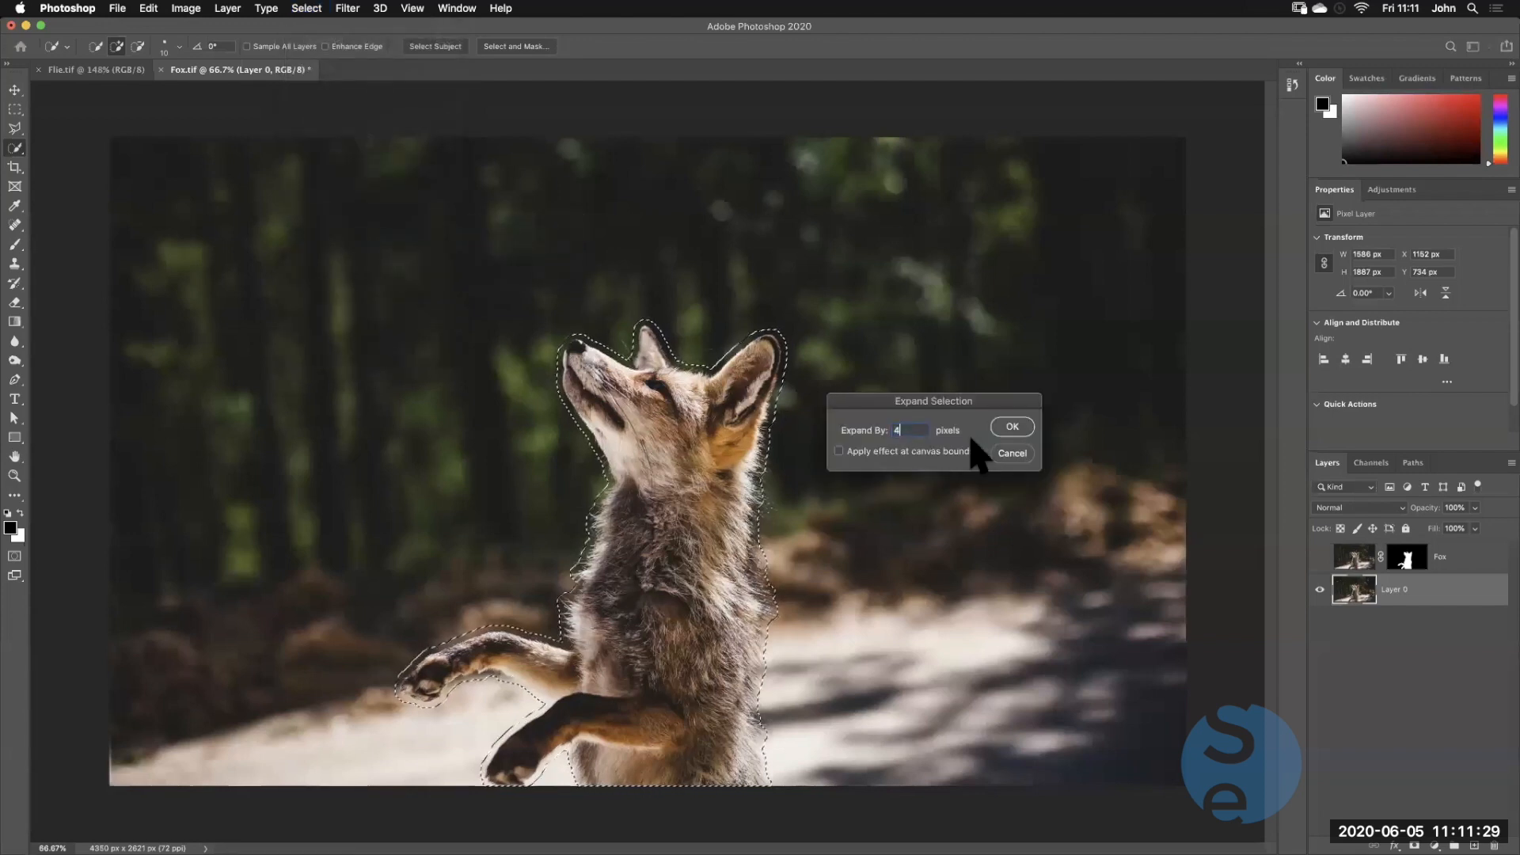
click(1016, 425)
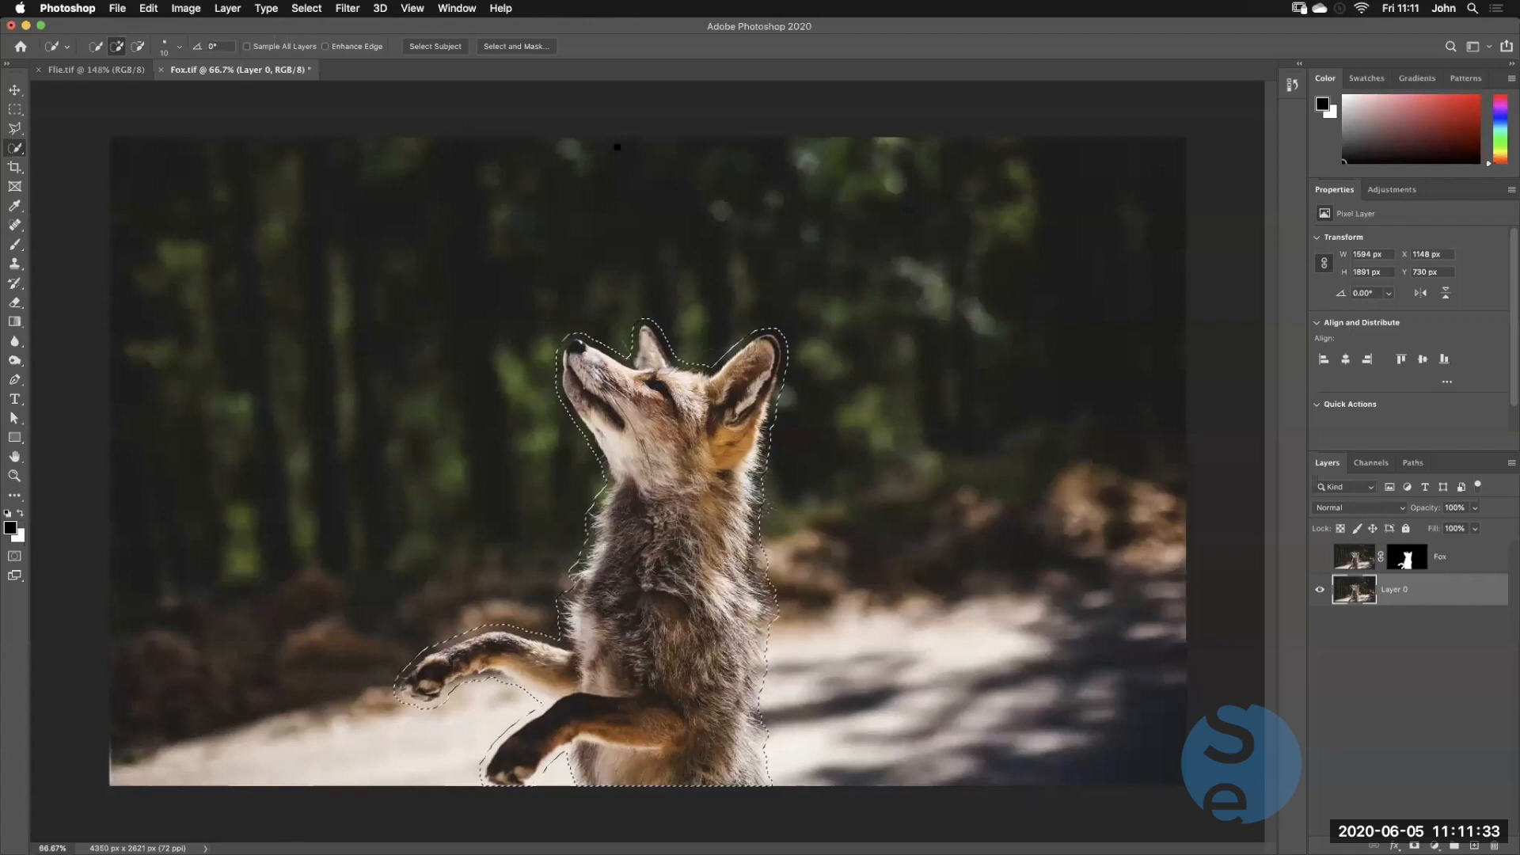
Start a Content-Aware Fill on the selection and exclude the dark shadowed road in the image's lower right corner from the sampling area
click(148, 10)
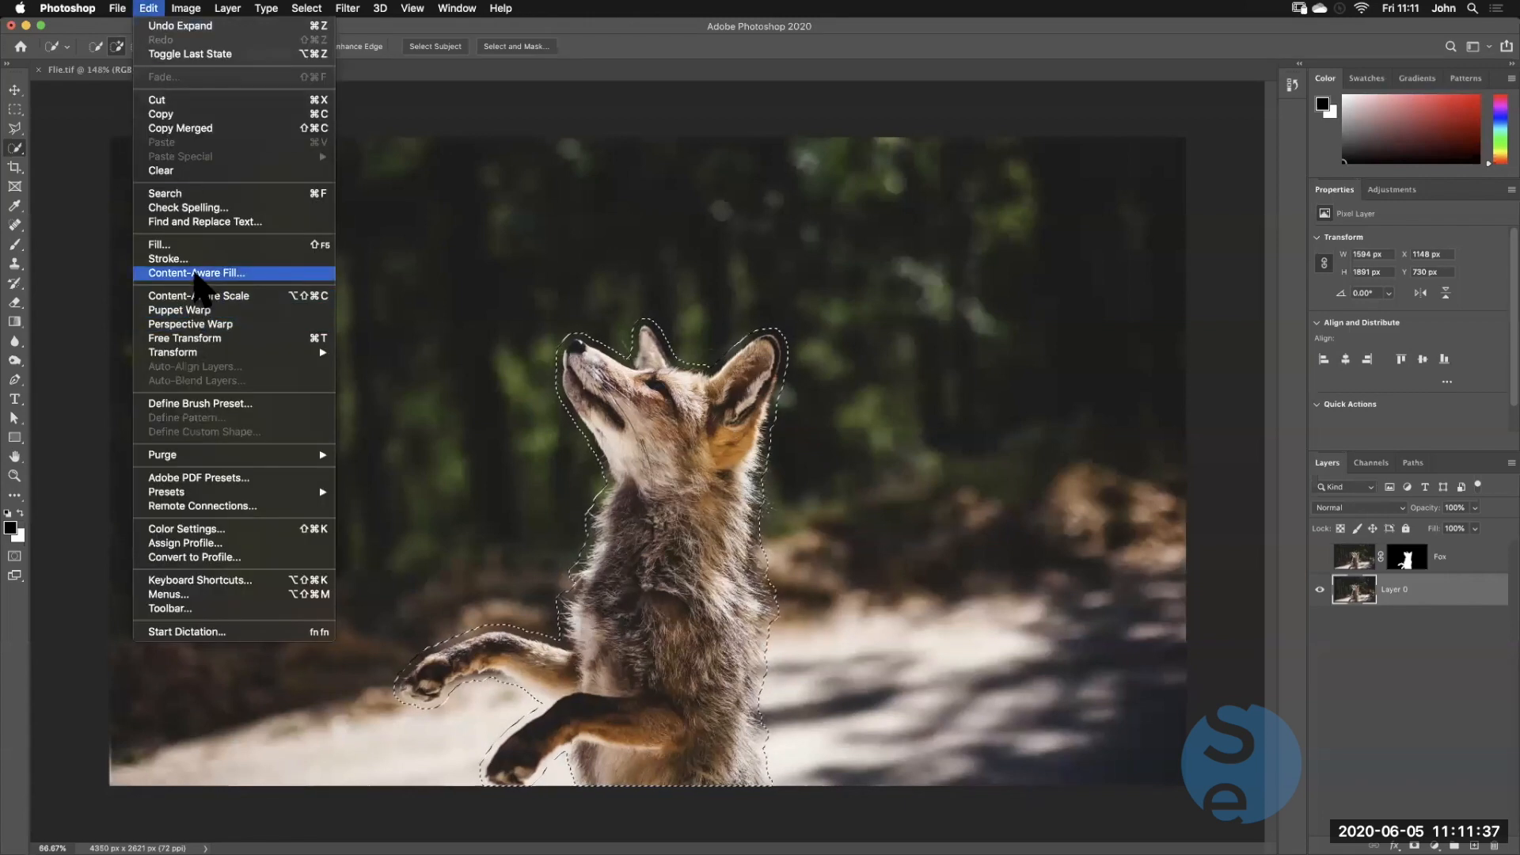
click(195, 274)
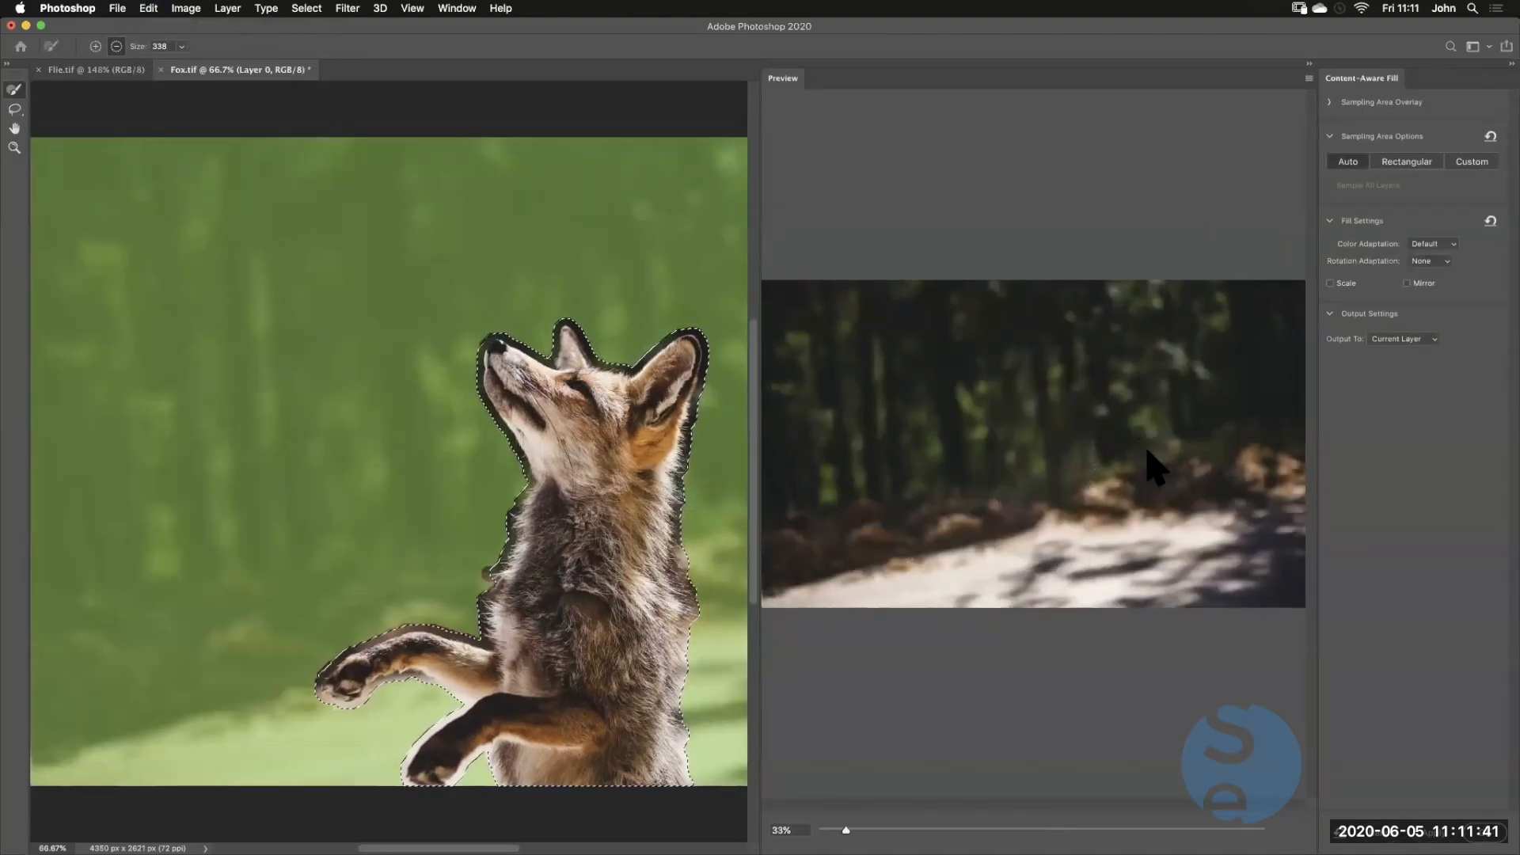
key(alt+super+8)
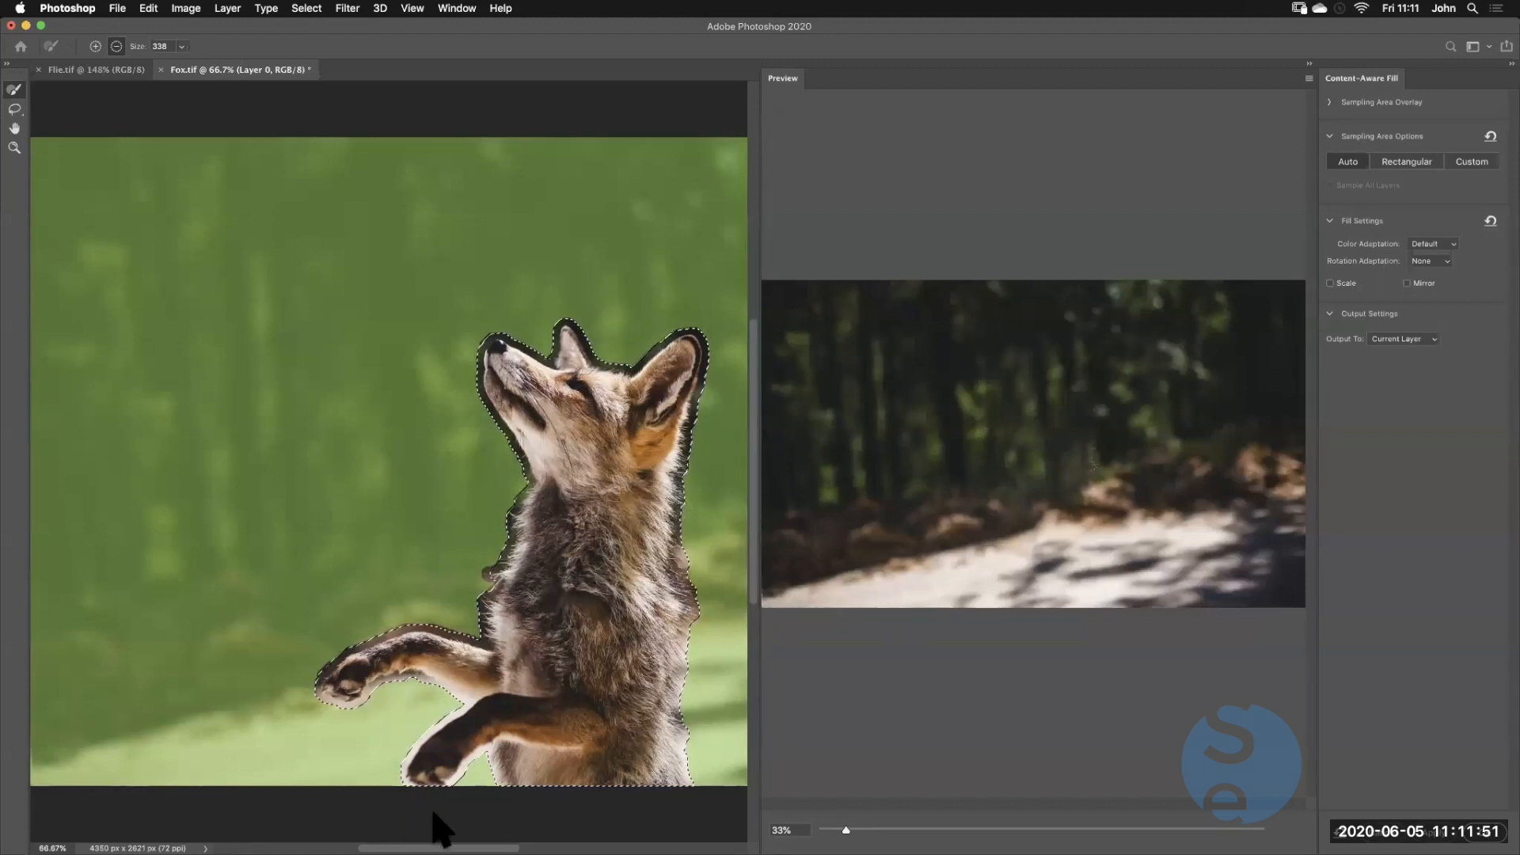
scroll(434, 815, right, 10)
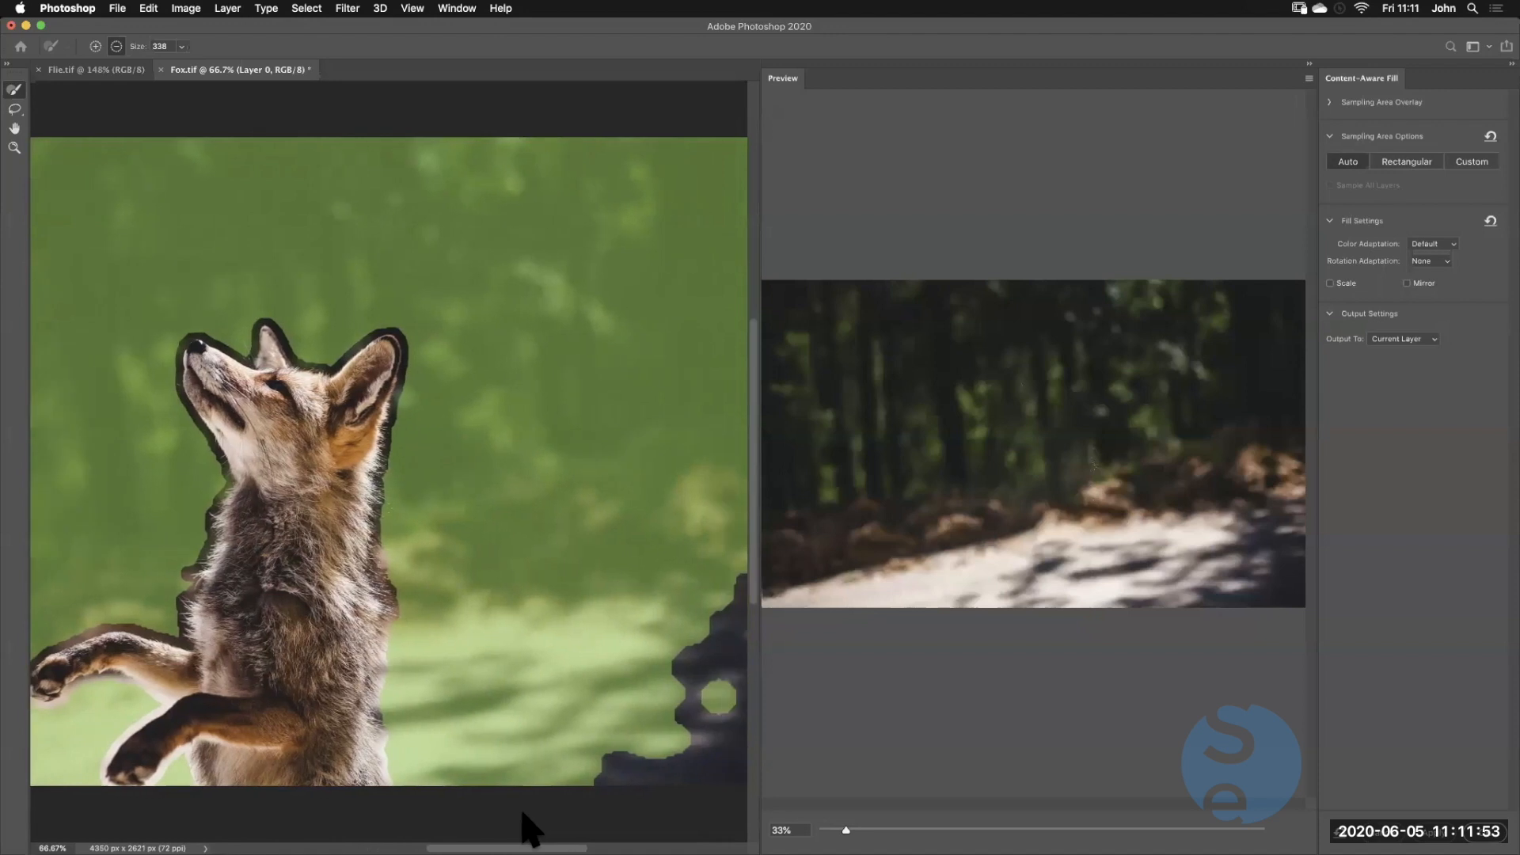
scroll(530, 827, right, 5)
scroll(515, 825, left, 7)
scroll(522, 828, right, 2)
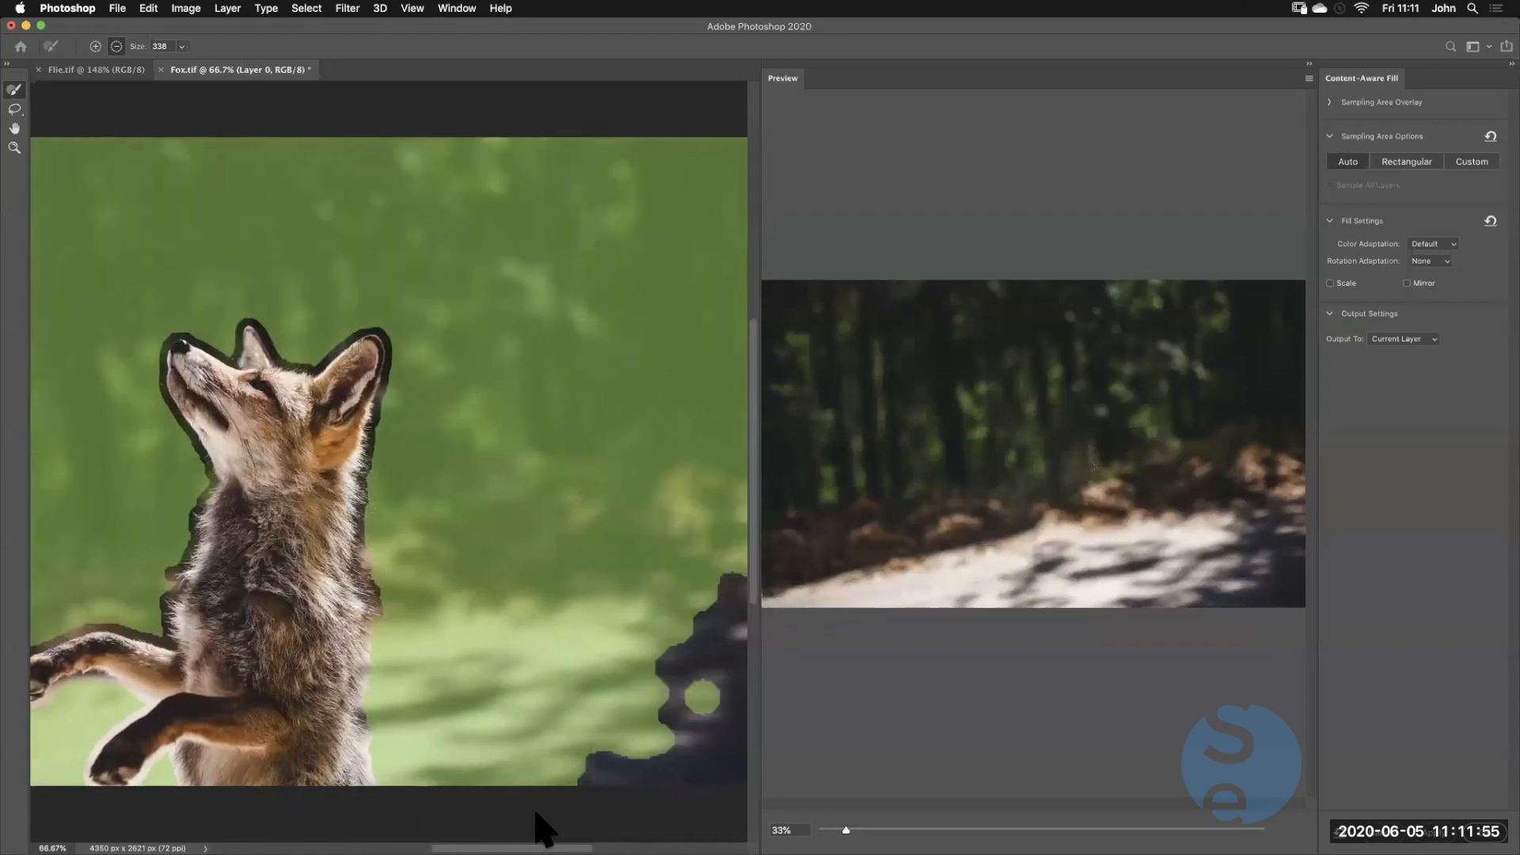
scroll(545, 830, right, 5)
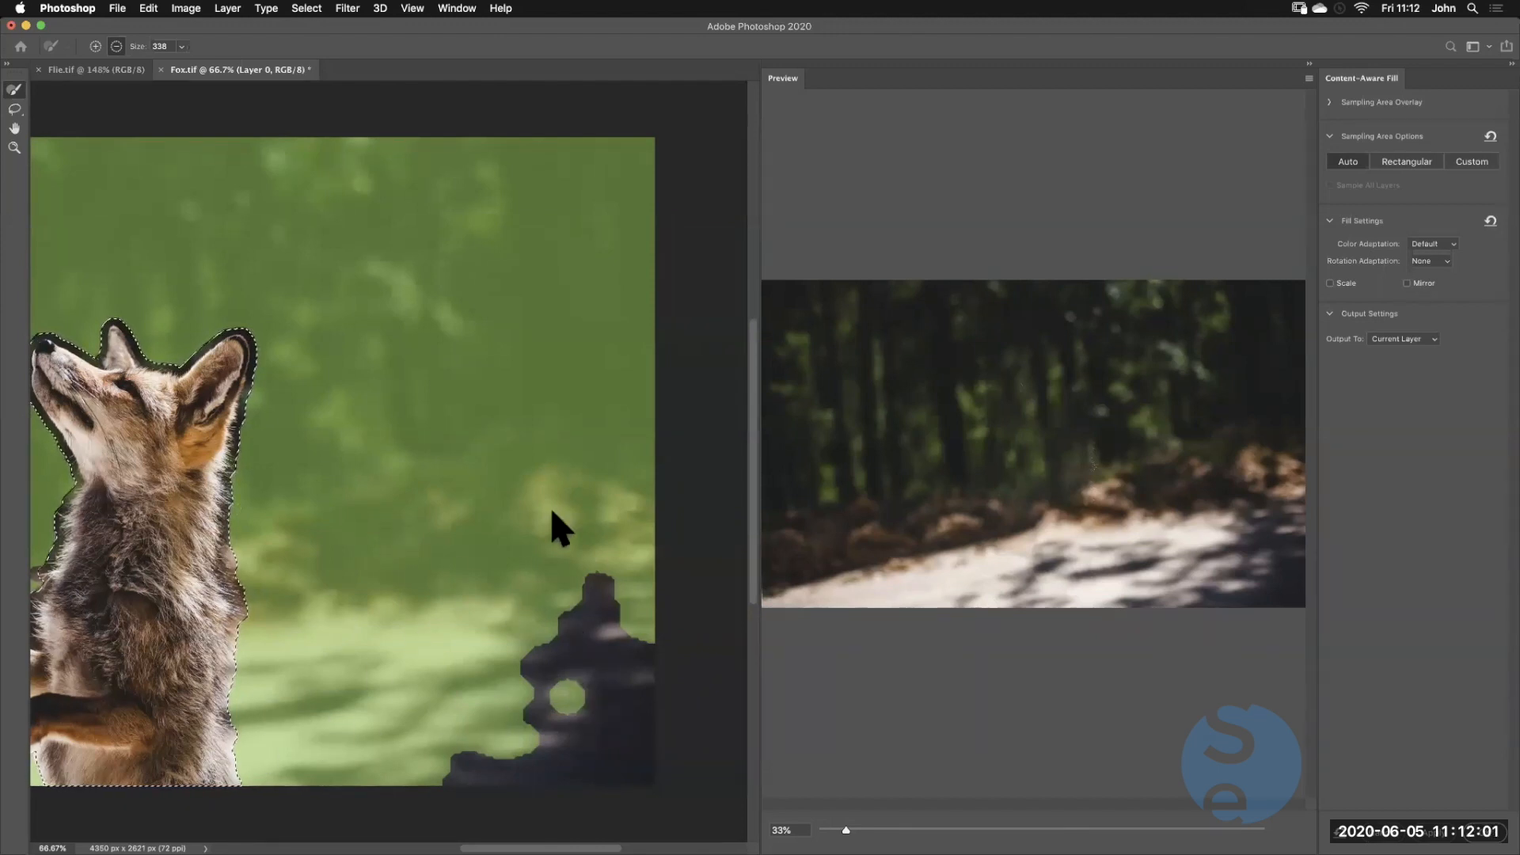
mouse_move(579, 716)
mouse_down()
mouse_move(548, 673)
mouse_move(560, 707)
mouse_move(491, 753)
mouse_move(561, 652)
mouse_move(660, 617)
mouse_up()
drag(469, 748, 524, 710)
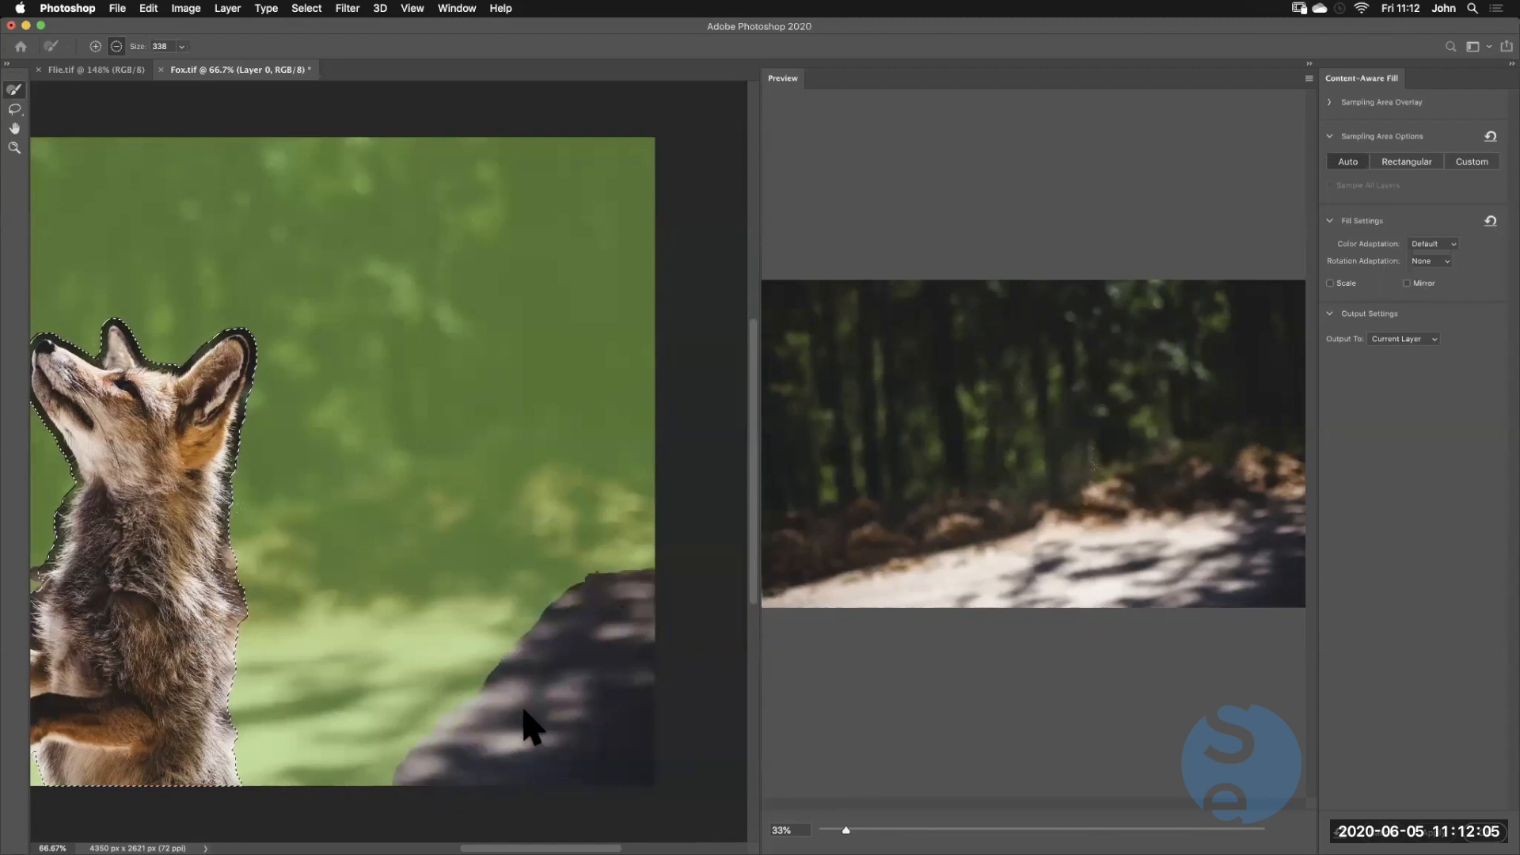
drag(614, 605, 650, 576)
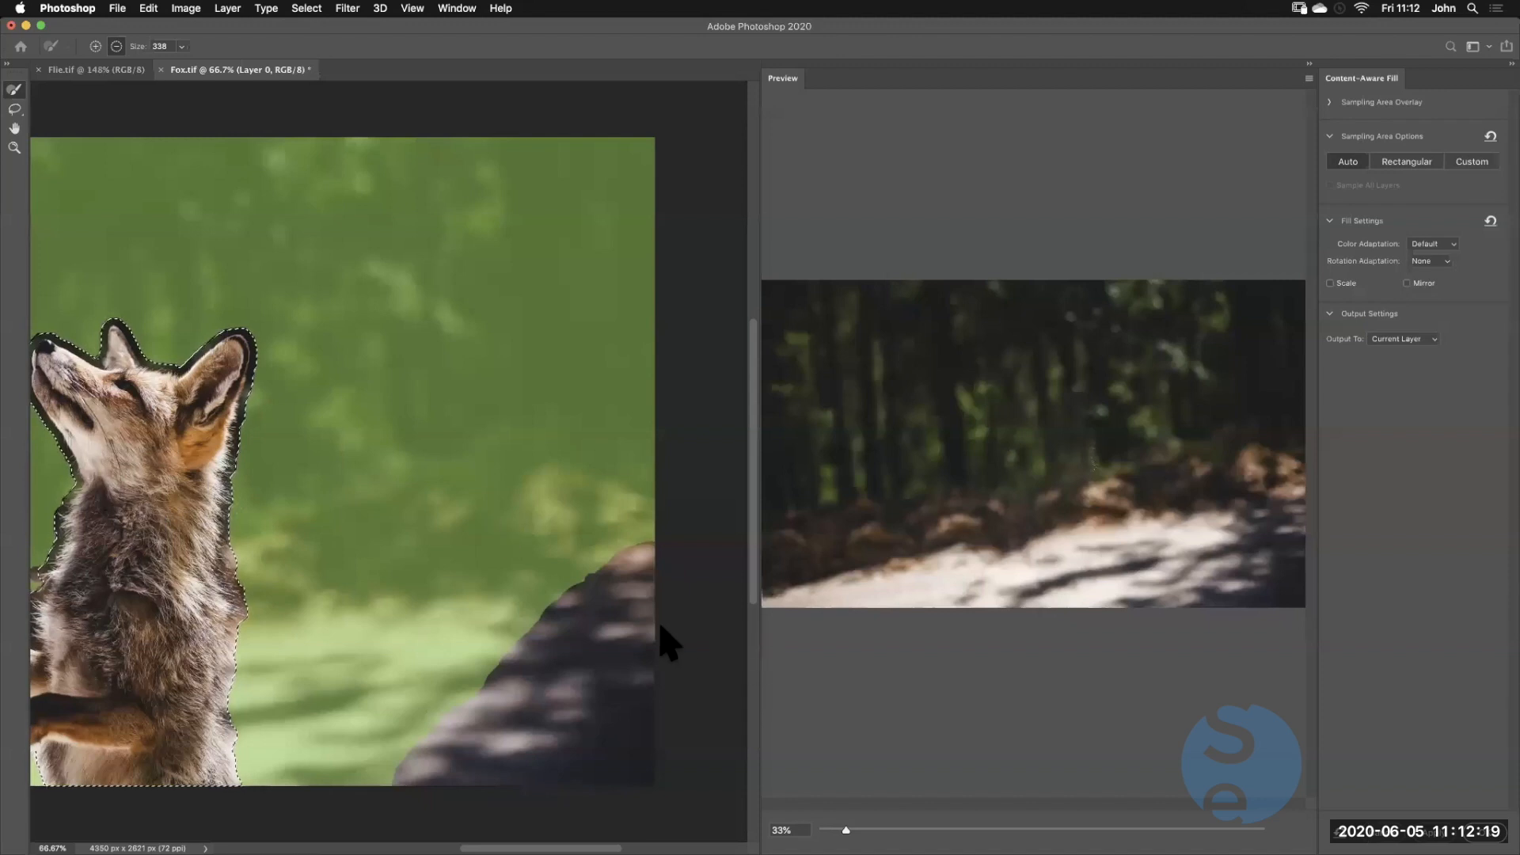
Apply the content-aware fill to the current layer and deselect the fox outline
drag(1071, 437, 1123, 476)
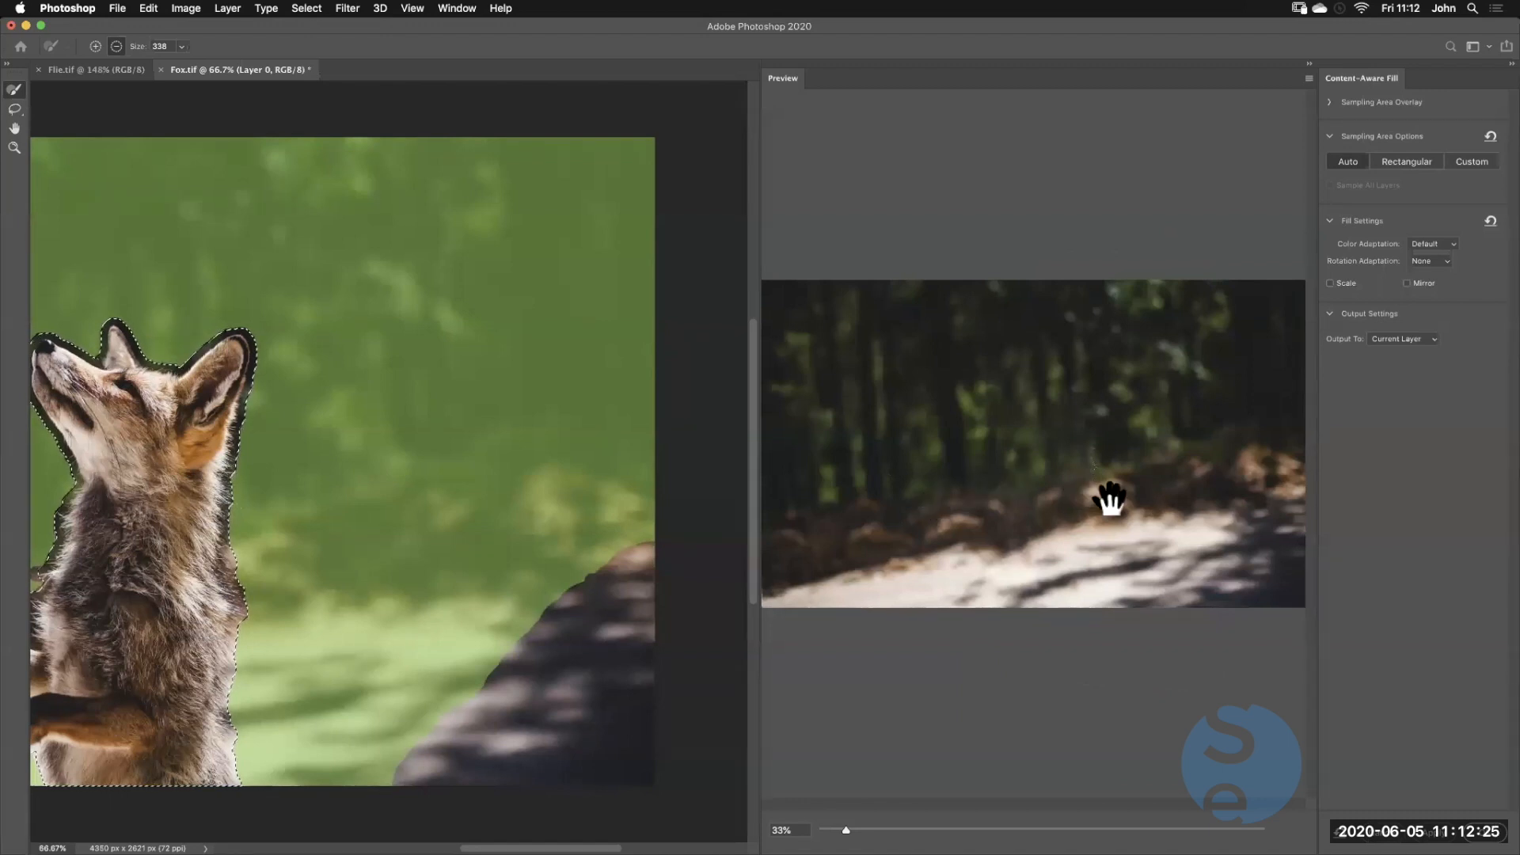
click(1480, 814)
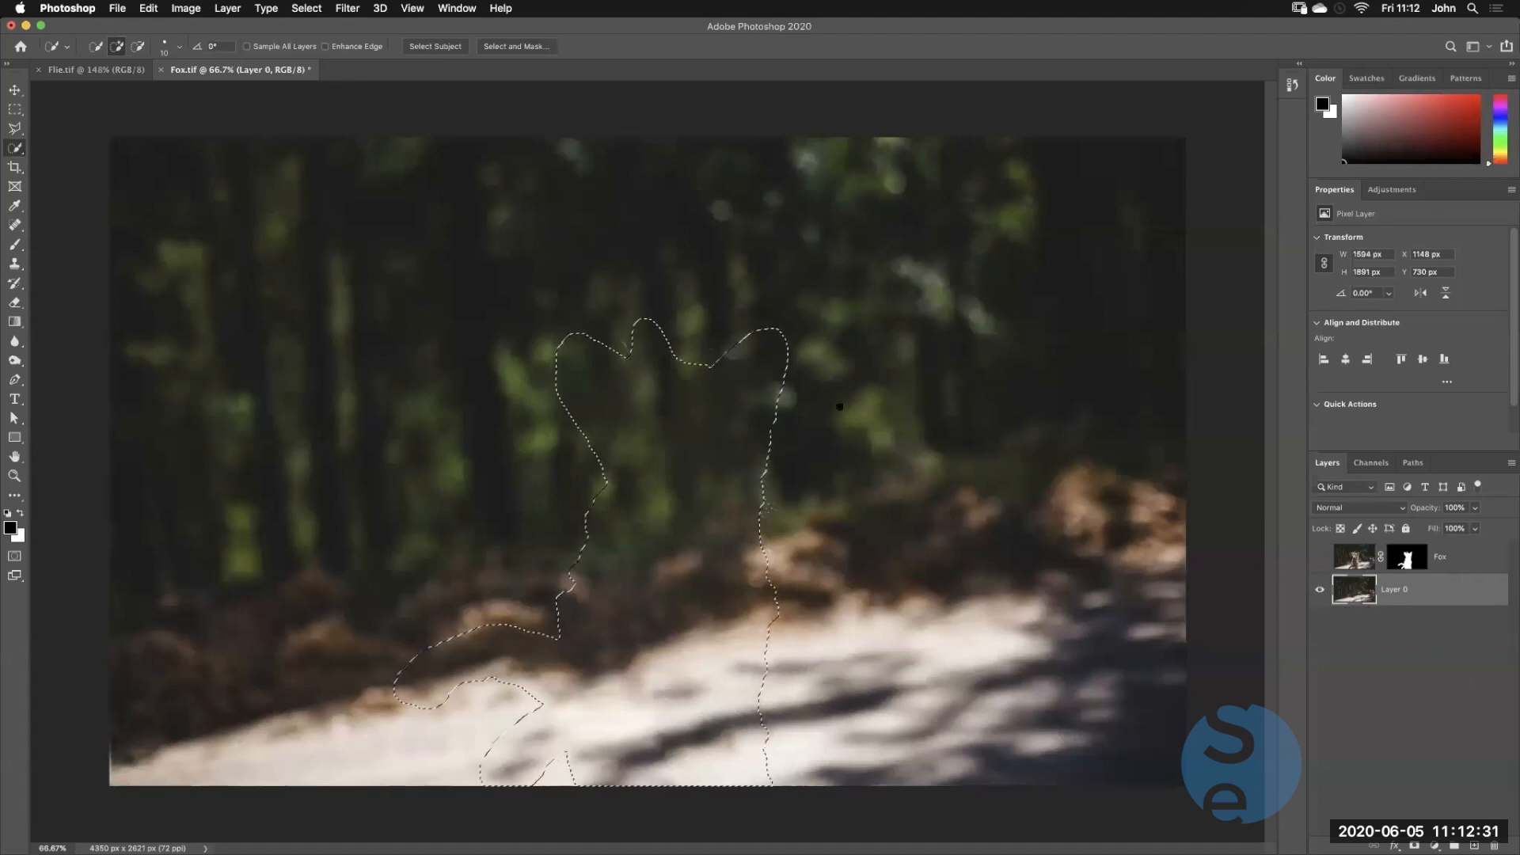
click(325, 9)
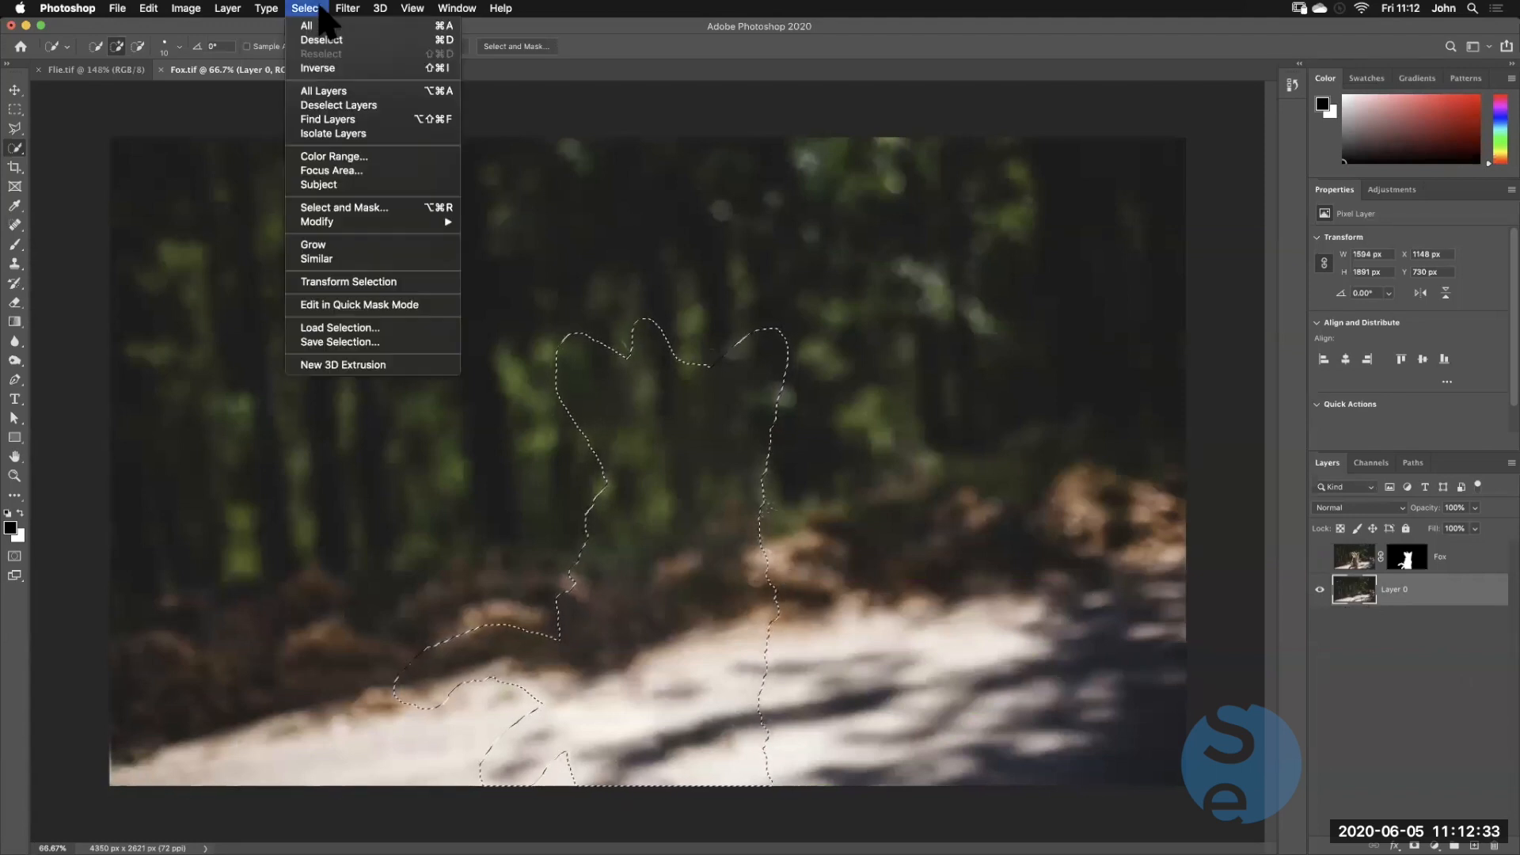
click(321, 40)
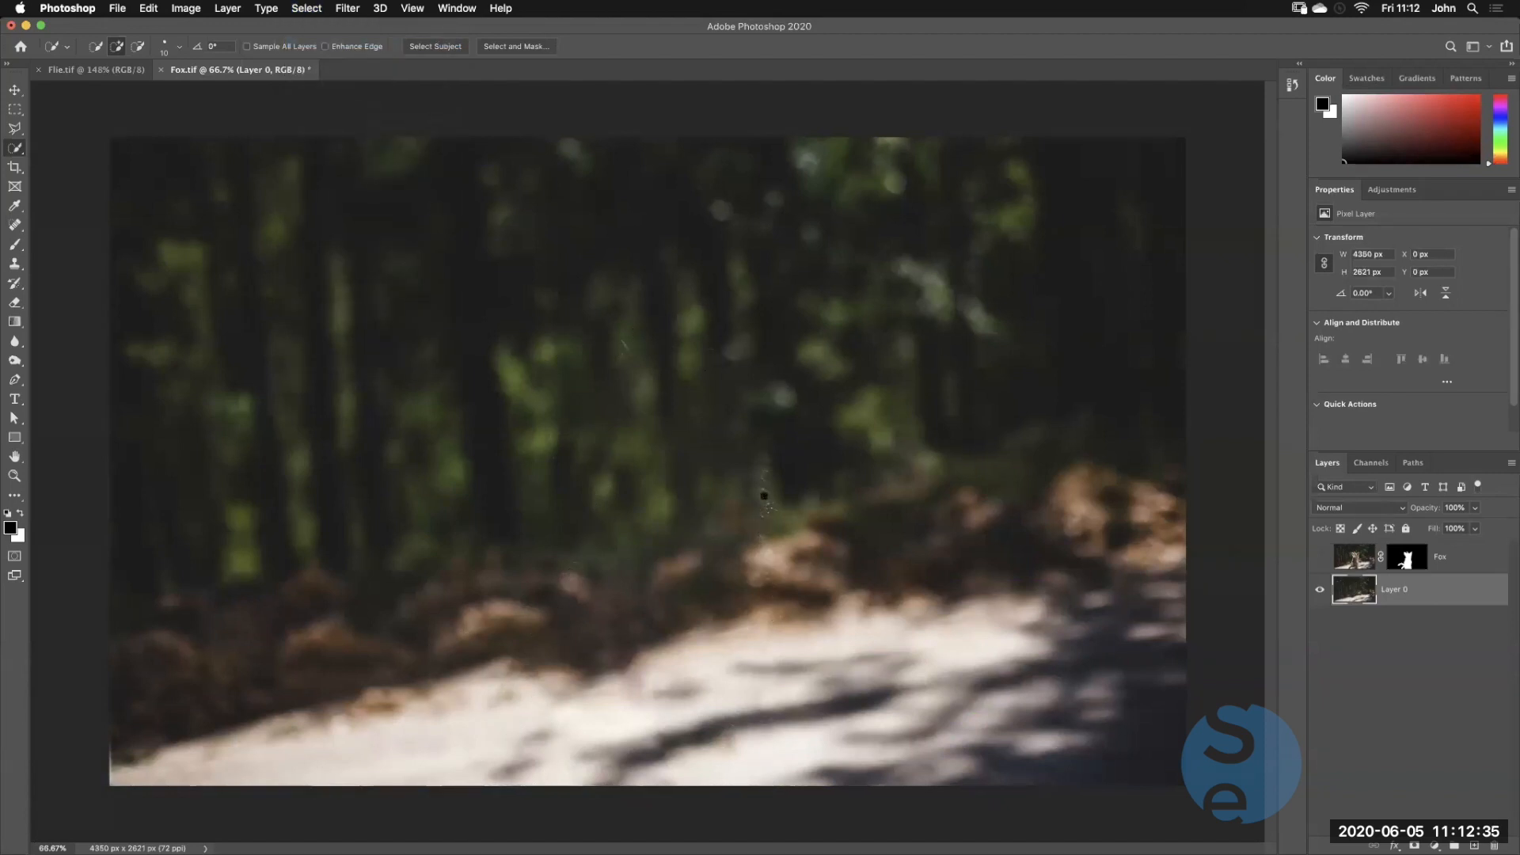
Remove the vertical trail of white specks left along the fox's back with a smaller content-aware Spot Healing Brush
key(super+equal)
drag(753, 502, 685, 400)
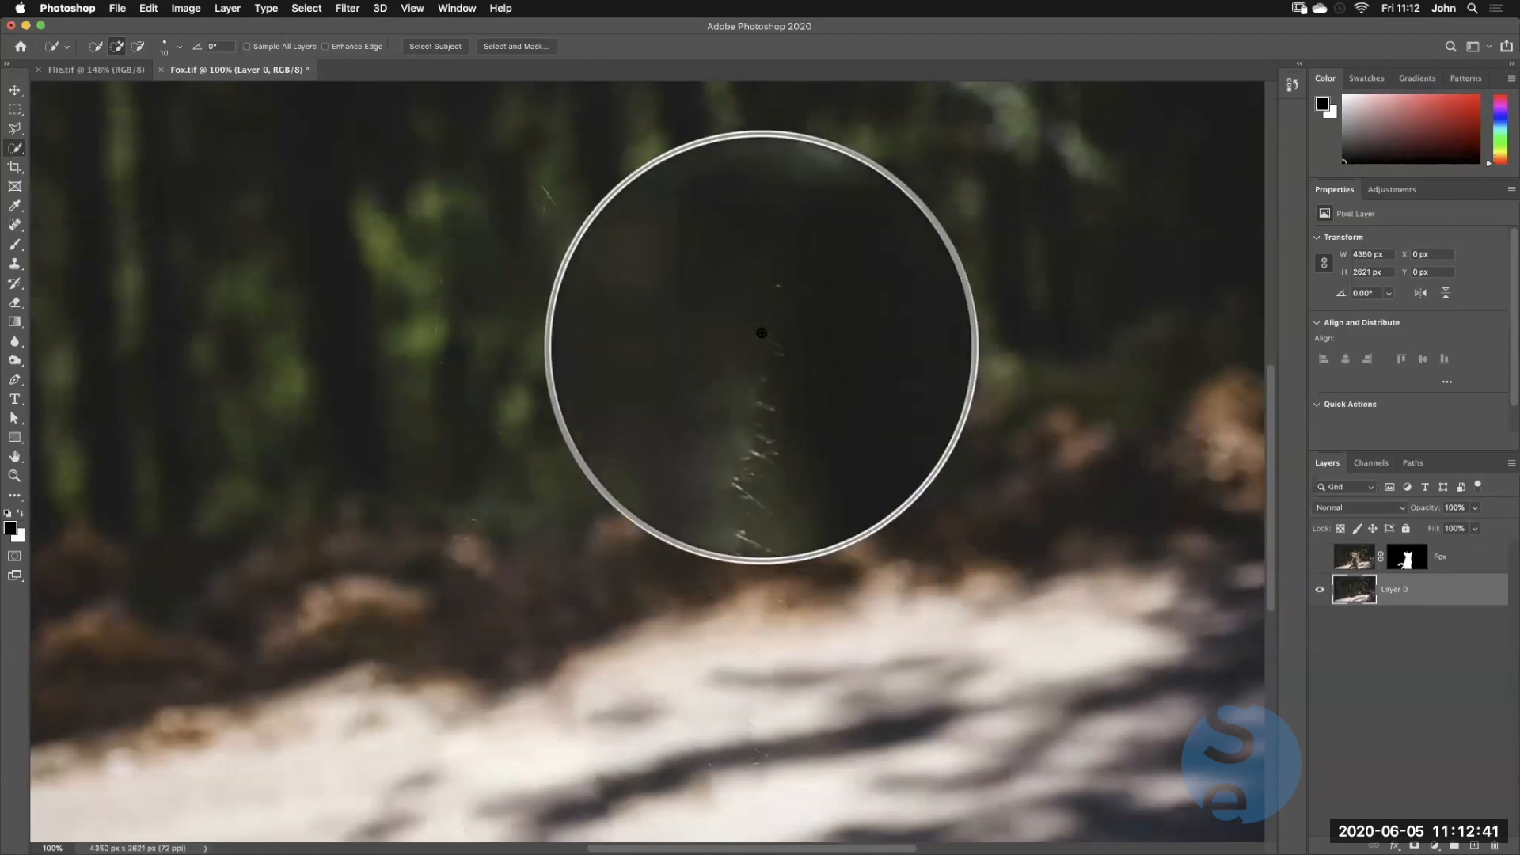
click(15, 227)
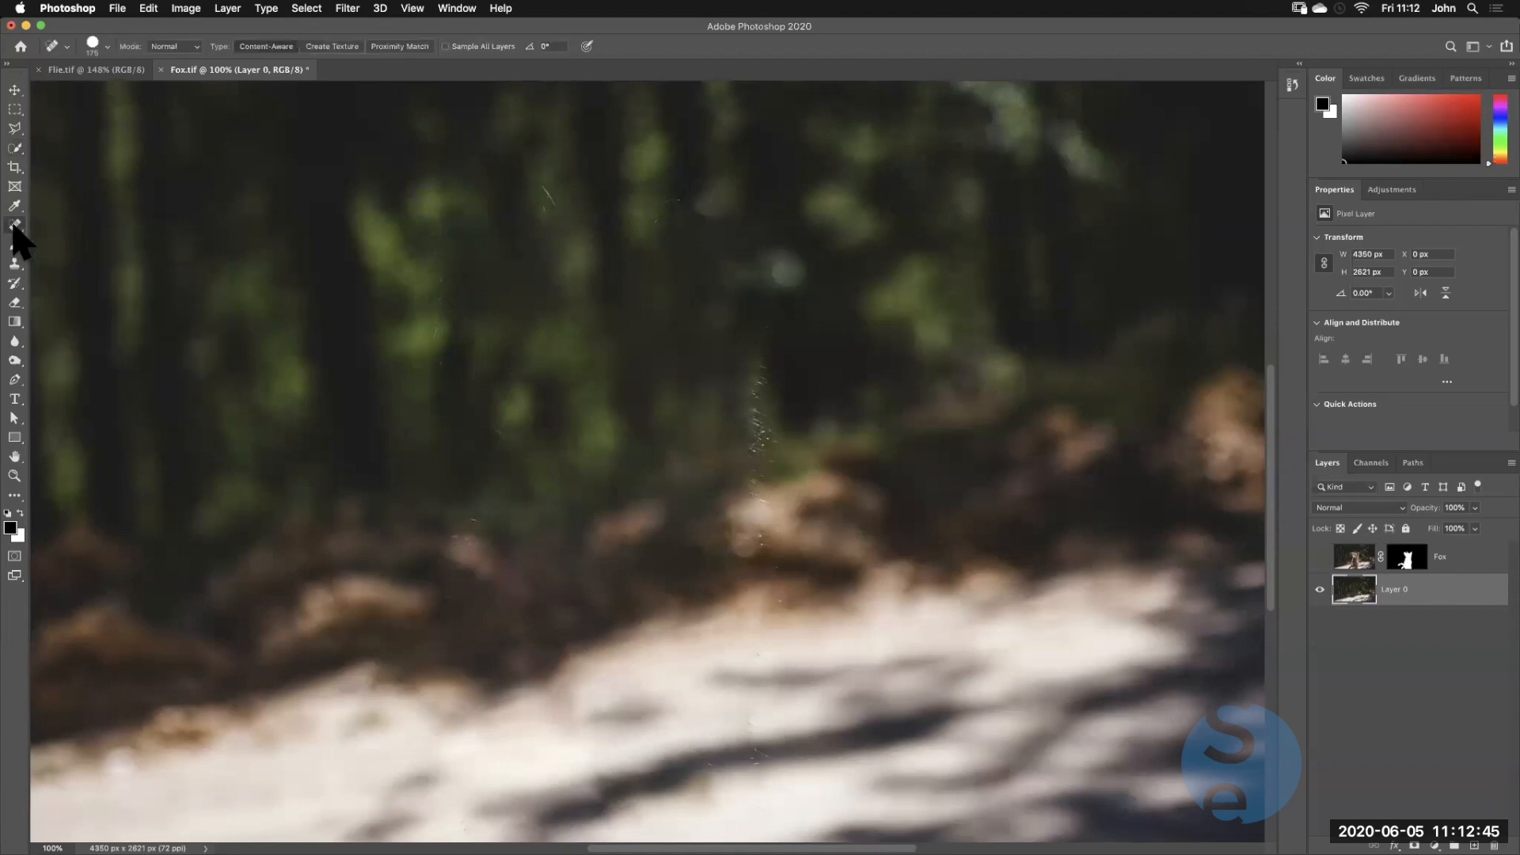
click(73, 222)
key(bracketleft)
key(bracketleft)
key(bracketleft)
key(bracketleft)
mouse_move(767, 334)
mouse_down()
mouse_move(754, 403)
mouse_move(751, 383)
mouse_move(773, 435)
mouse_move(752, 450)
mouse_move(742, 482)
mouse_up()
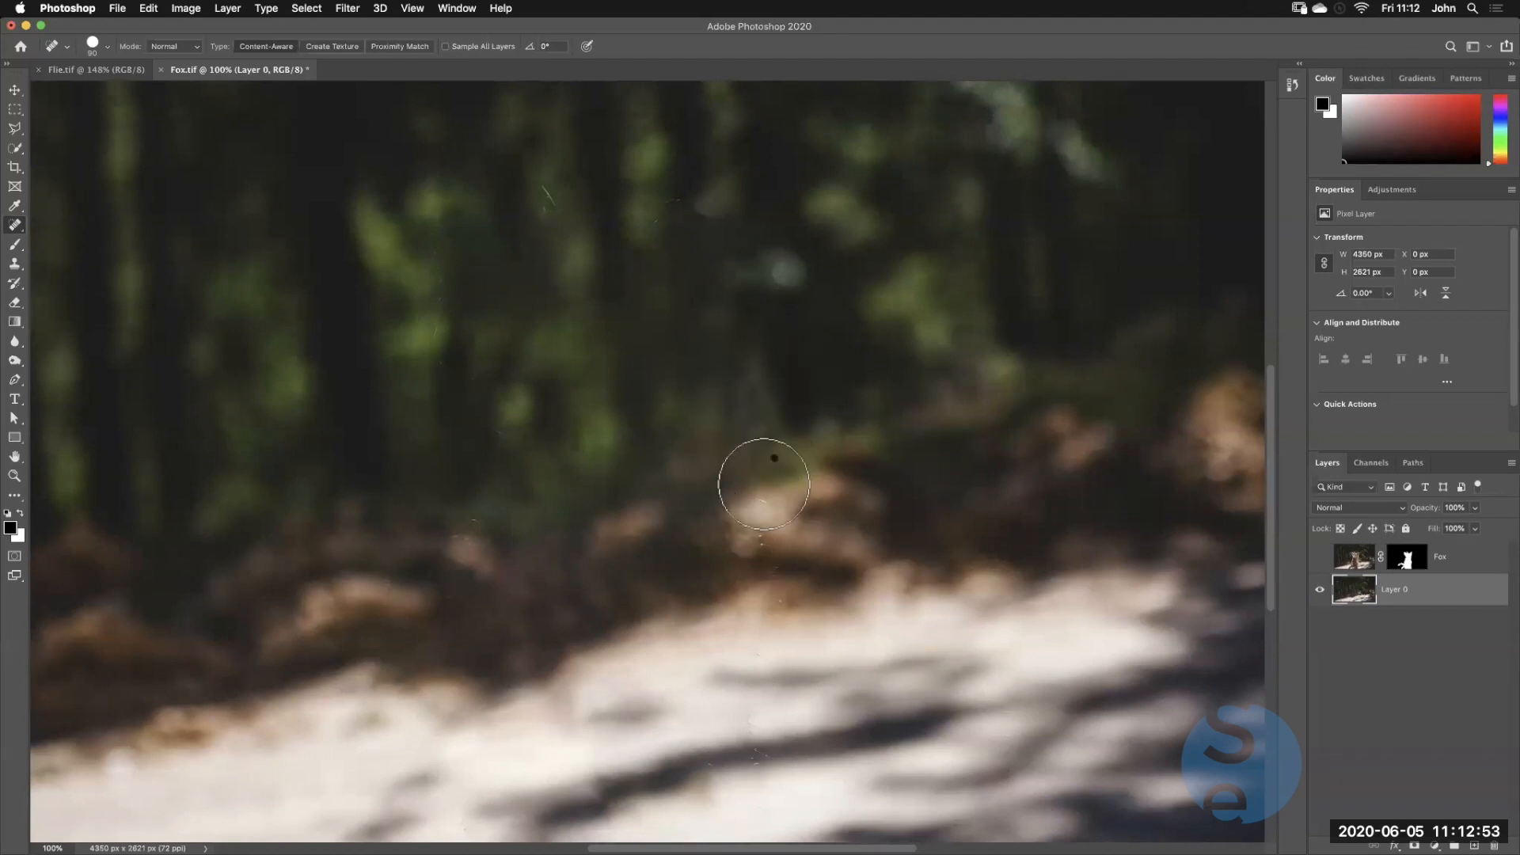
Heal the remaining streaks and specks among the dark trees where the fox's head and chest were
mouse_move(680, 202)
mouse_down()
mouse_move(654, 230)
mouse_move(617, 212)
mouse_up()
drag(533, 188, 537, 201)
mouse_move(432, 229)
mouse_down()
mouse_move(415, 341)
mouse_move(437, 308)
mouse_move(444, 339)
mouse_move(449, 307)
mouse_move(471, 372)
mouse_move(503, 363)
mouse_move(496, 430)
mouse_move(484, 378)
mouse_up()
Heal the leftover specks across the brown undergrowth and the sunlit road in the filled area
drag(468, 533, 420, 570)
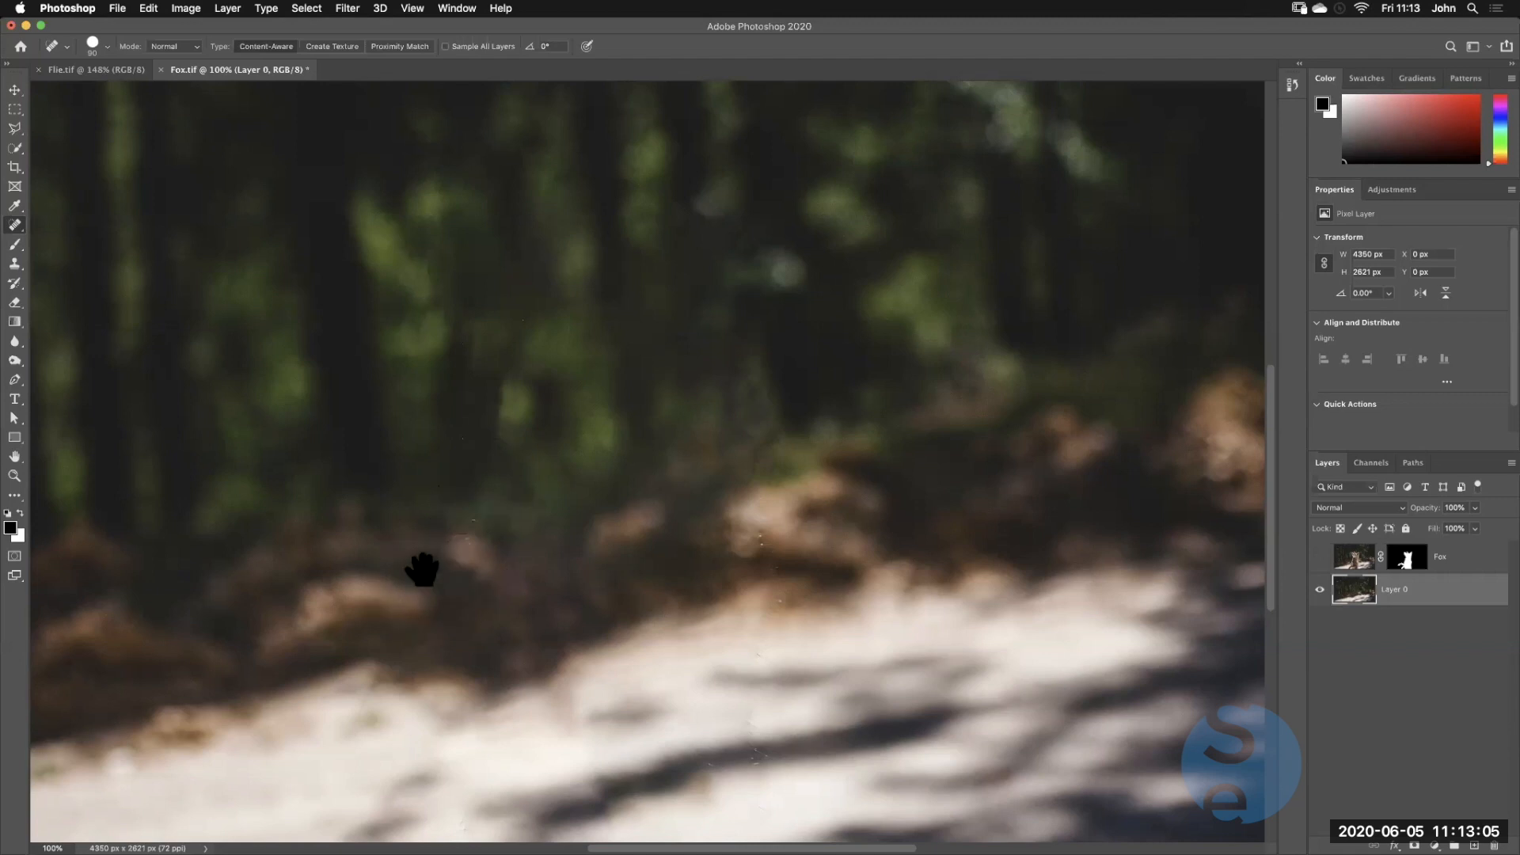
scroll(475, 499, down, 5)
drag(559, 392, 523, 478)
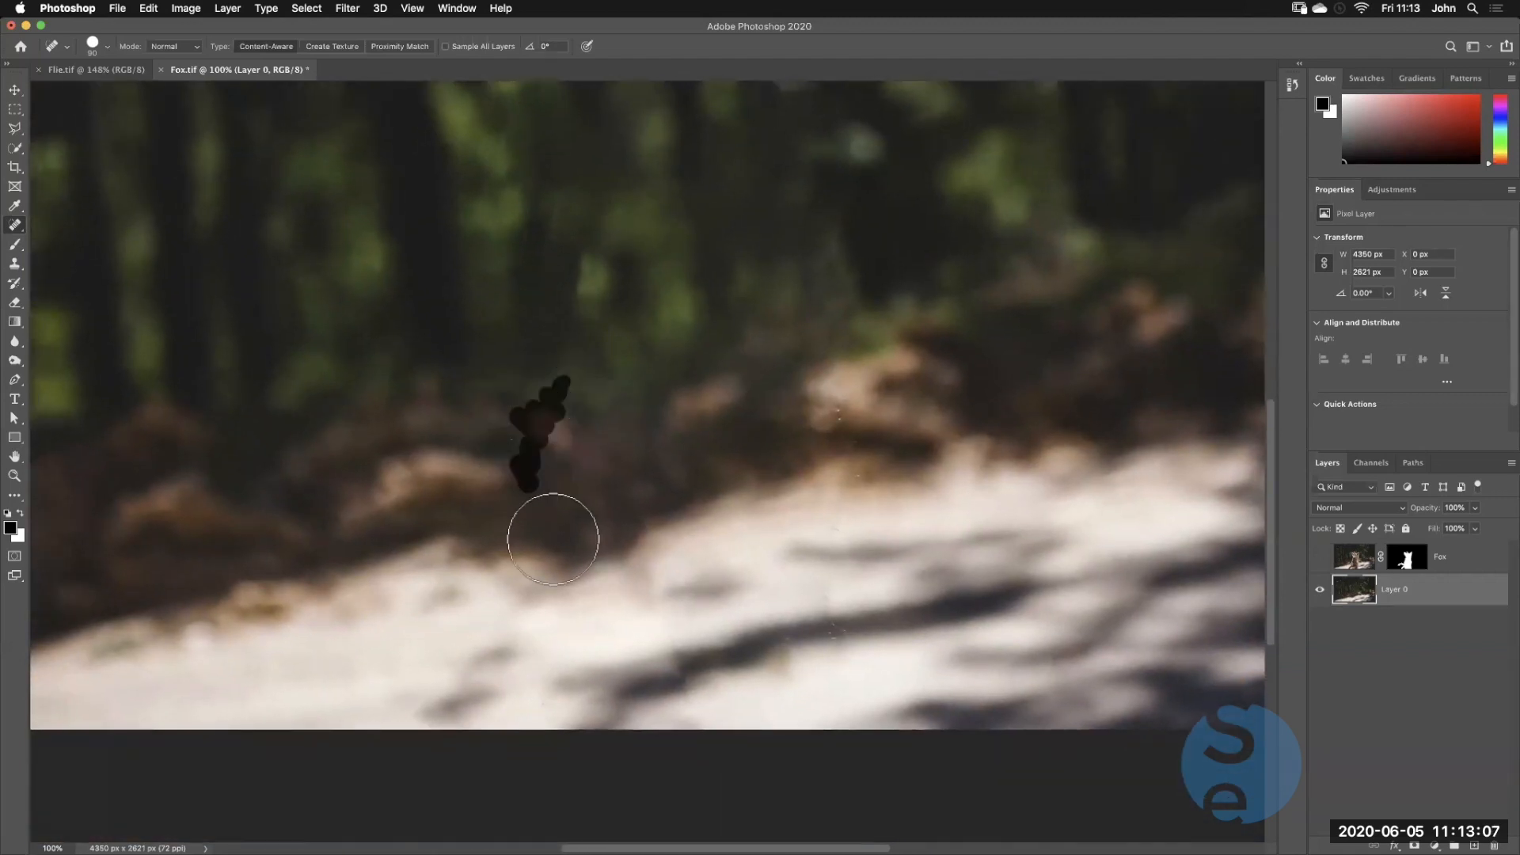
drag(546, 693, 534, 707)
drag(440, 564, 422, 606)
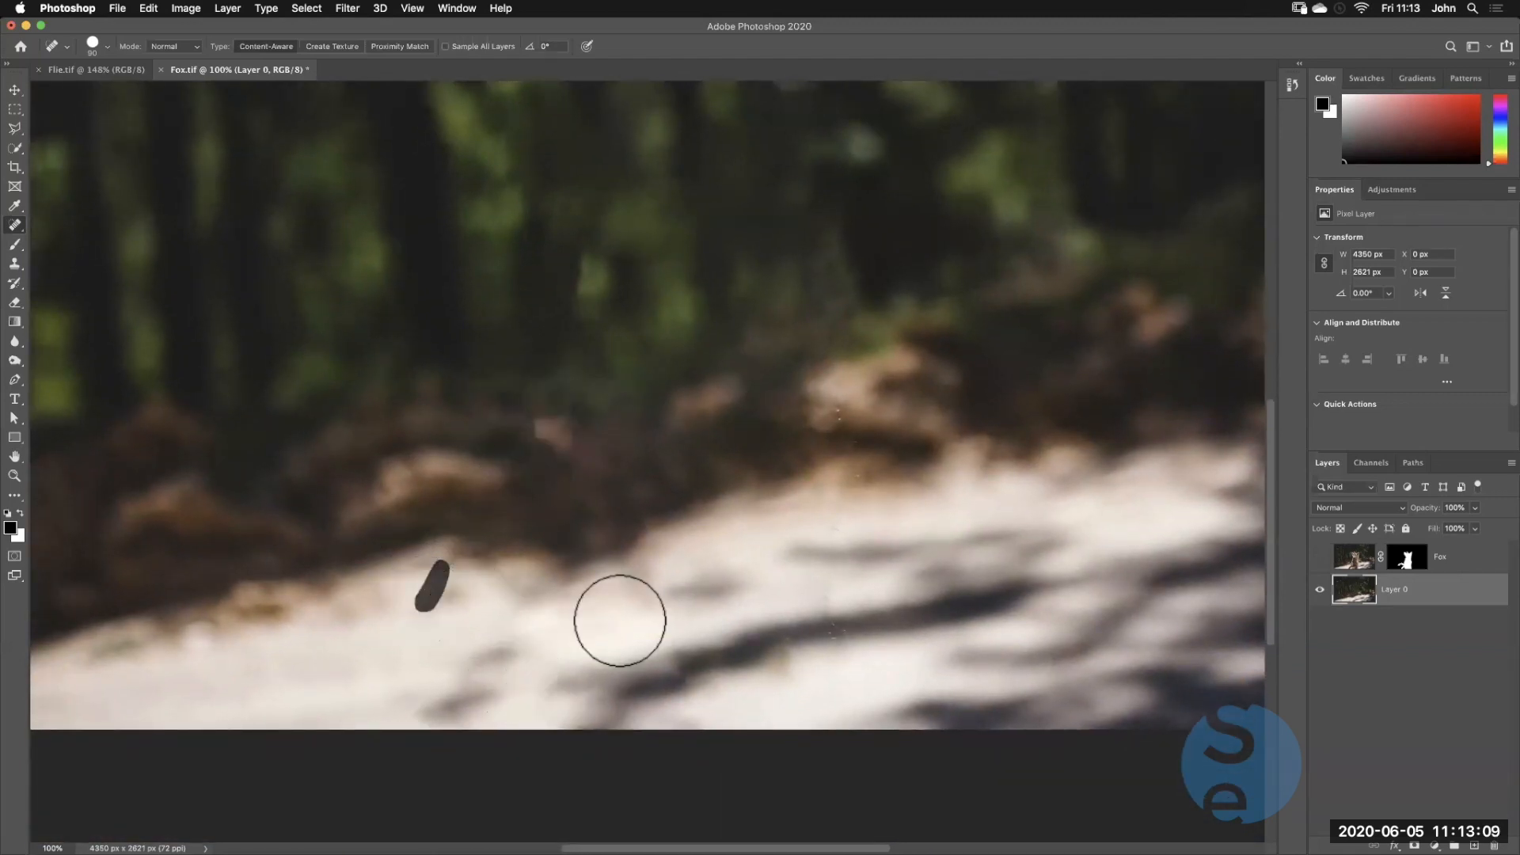
drag(831, 651, 834, 613)
click(788, 635)
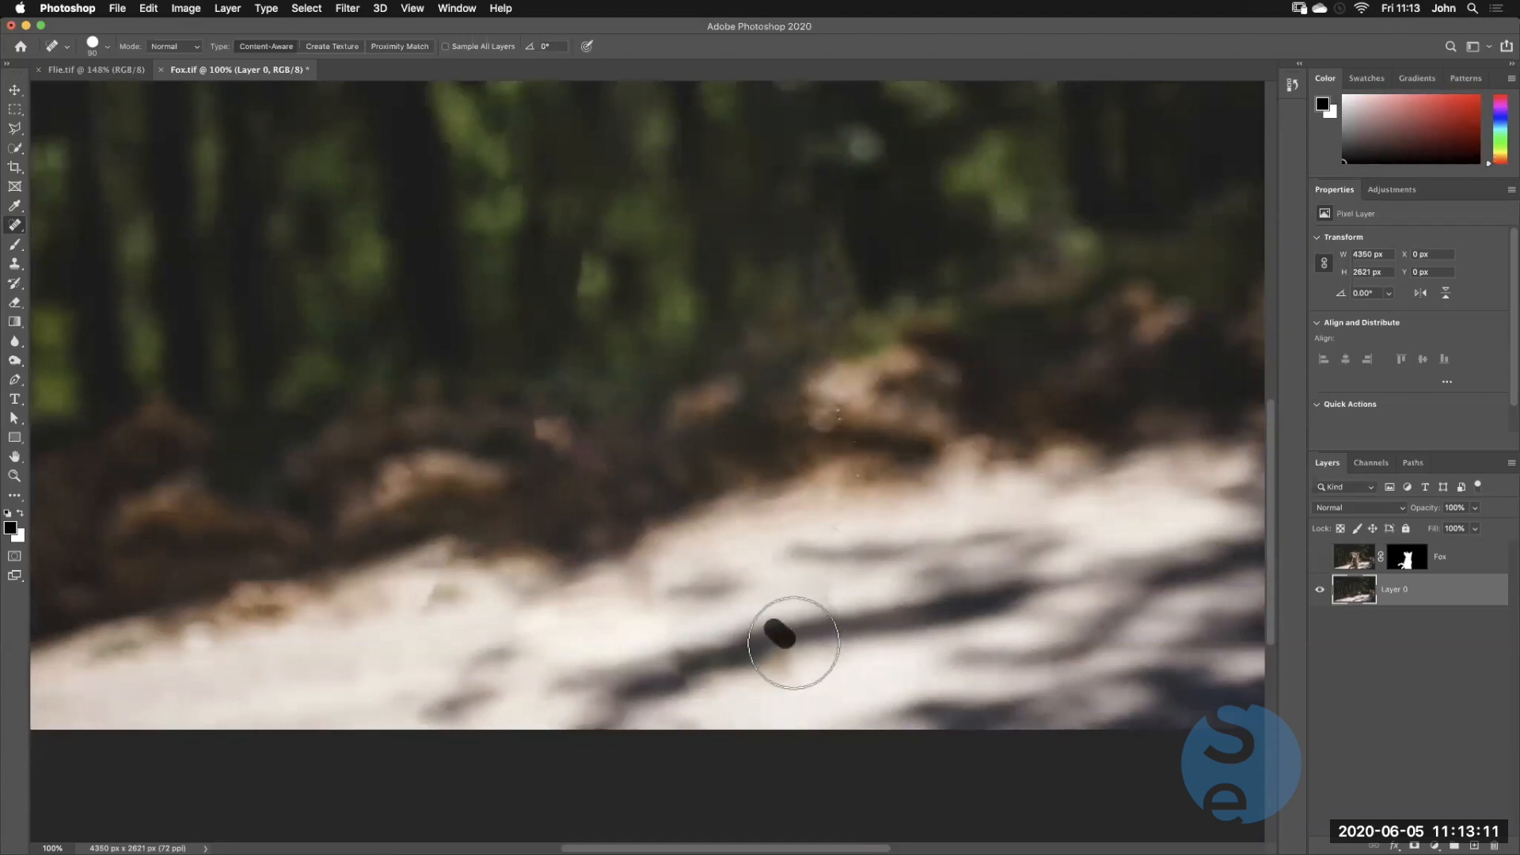
mouse_move(828, 602)
mouse_down()
mouse_move(819, 544)
mouse_move(841, 536)
mouse_move(860, 466)
mouse_move(838, 404)
mouse_up()
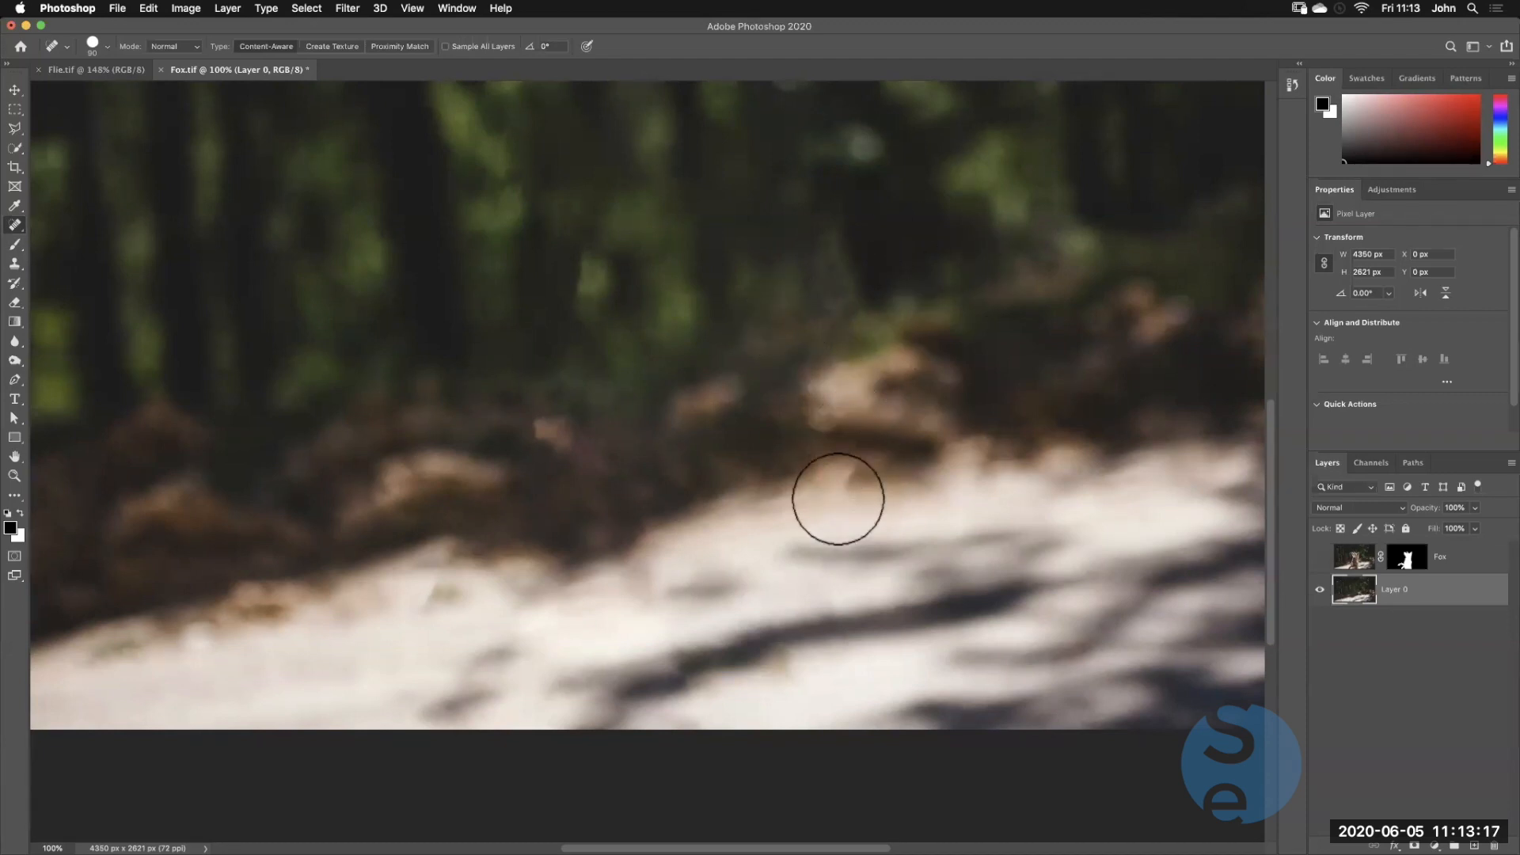
drag(848, 475, 838, 458)
mouse_move(853, 308)
mouse_down()
mouse_move(845, 299)
mouse_move(845, 332)
mouse_move(852, 319)
mouse_up()
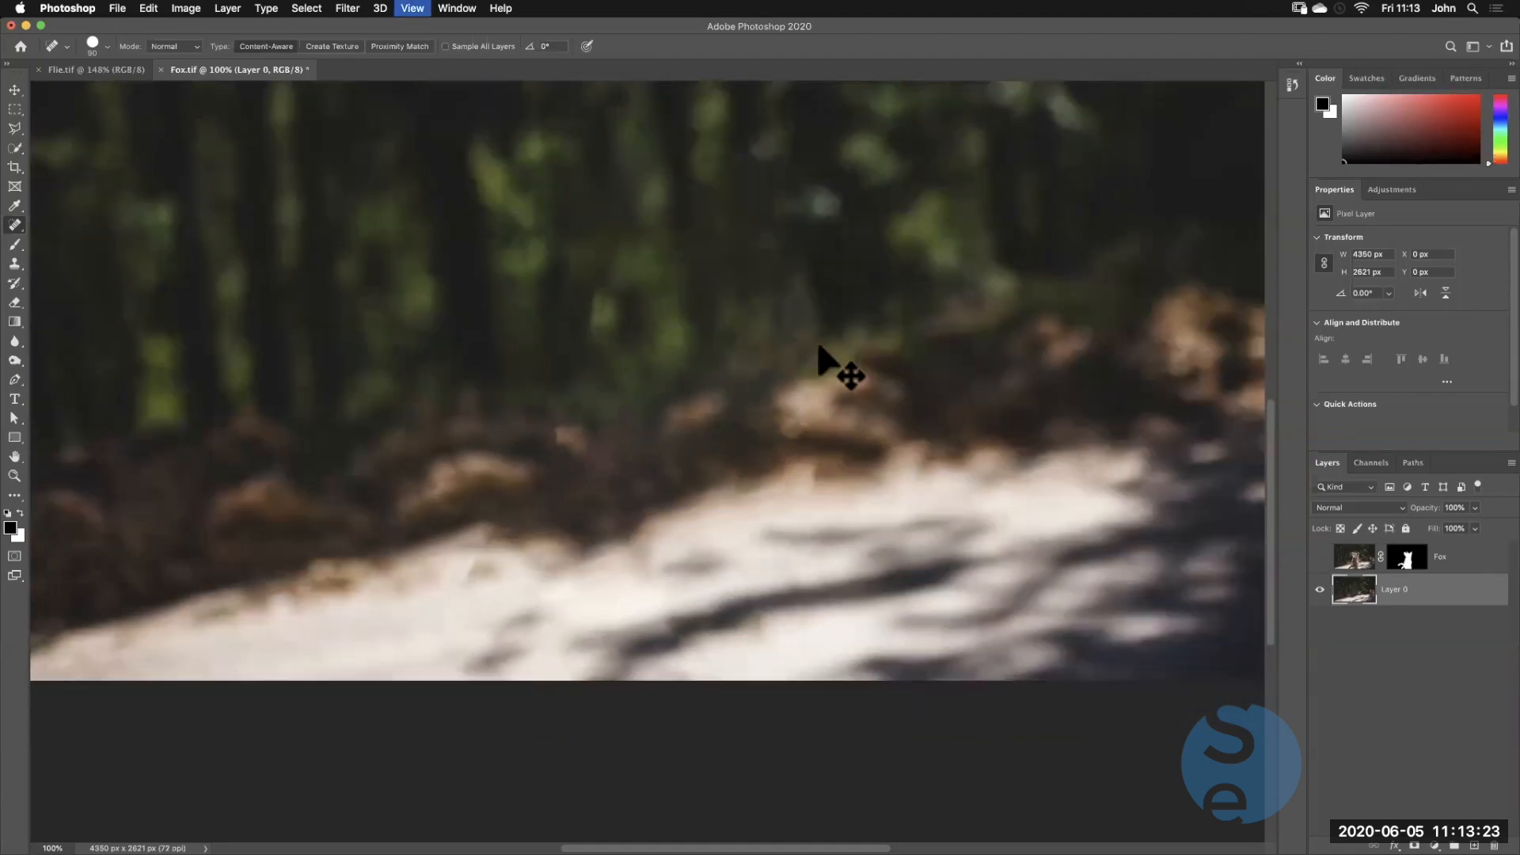
Rename the cleaned background layer to BG
key(super+minus)
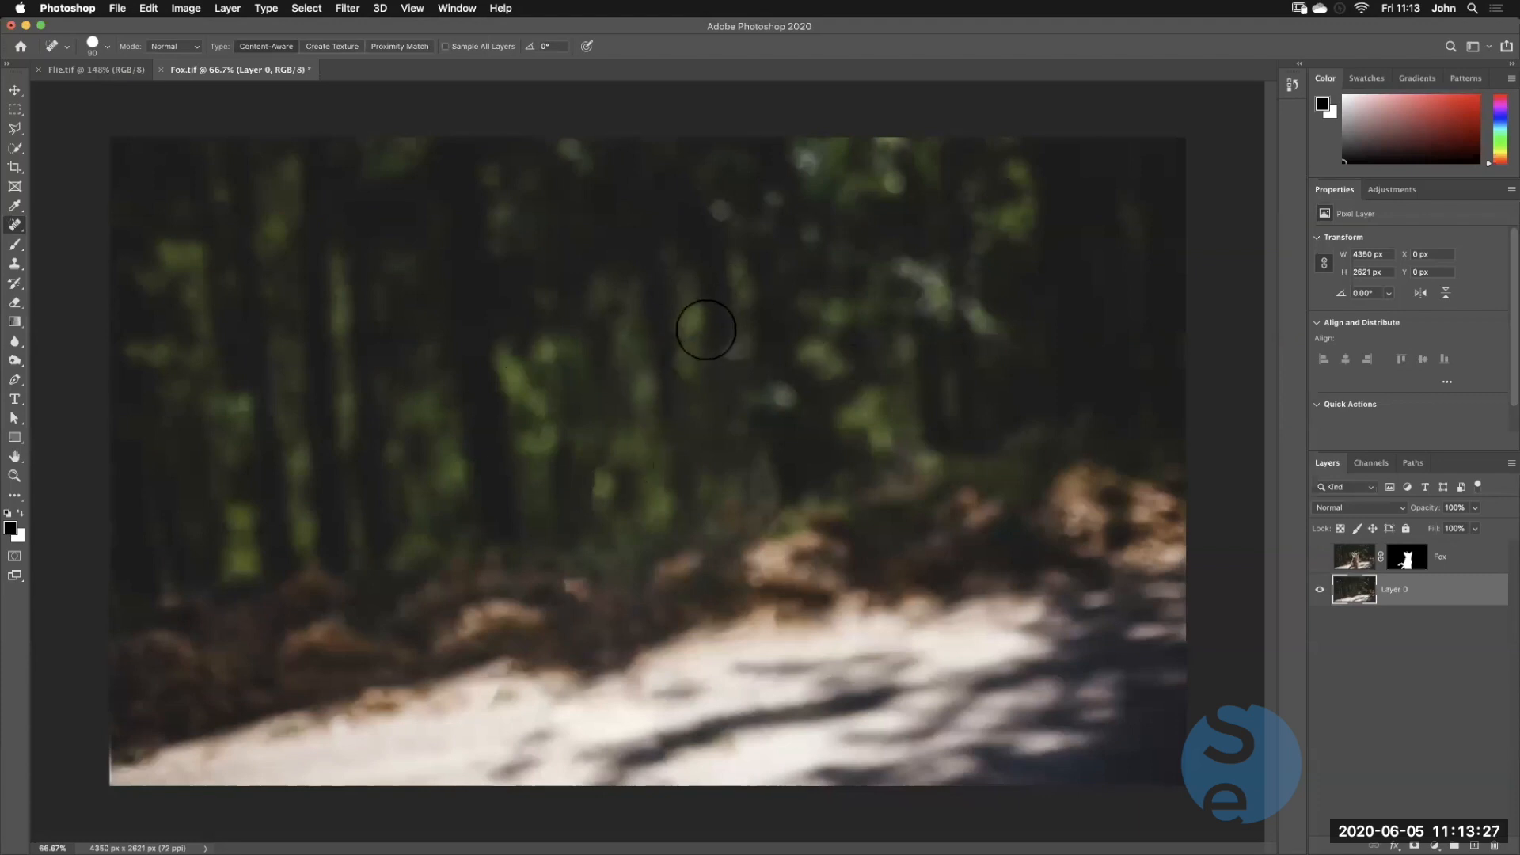
double_click(1392, 590)
key(Return)
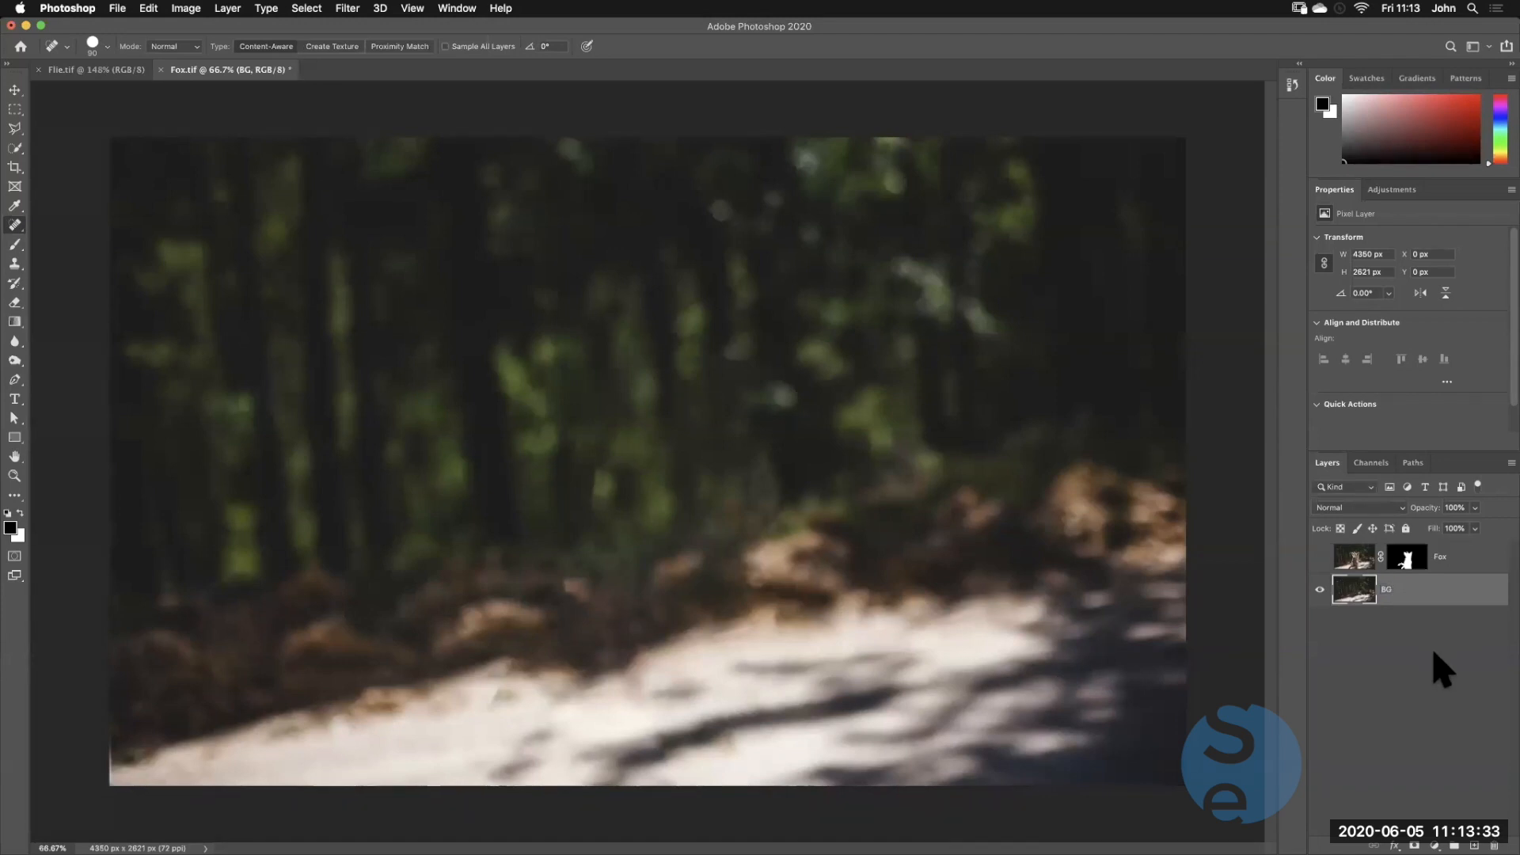
Make the Fox layer visible and move the fox about 658 px to the right over the filled background
click(1319, 556)
key(v)
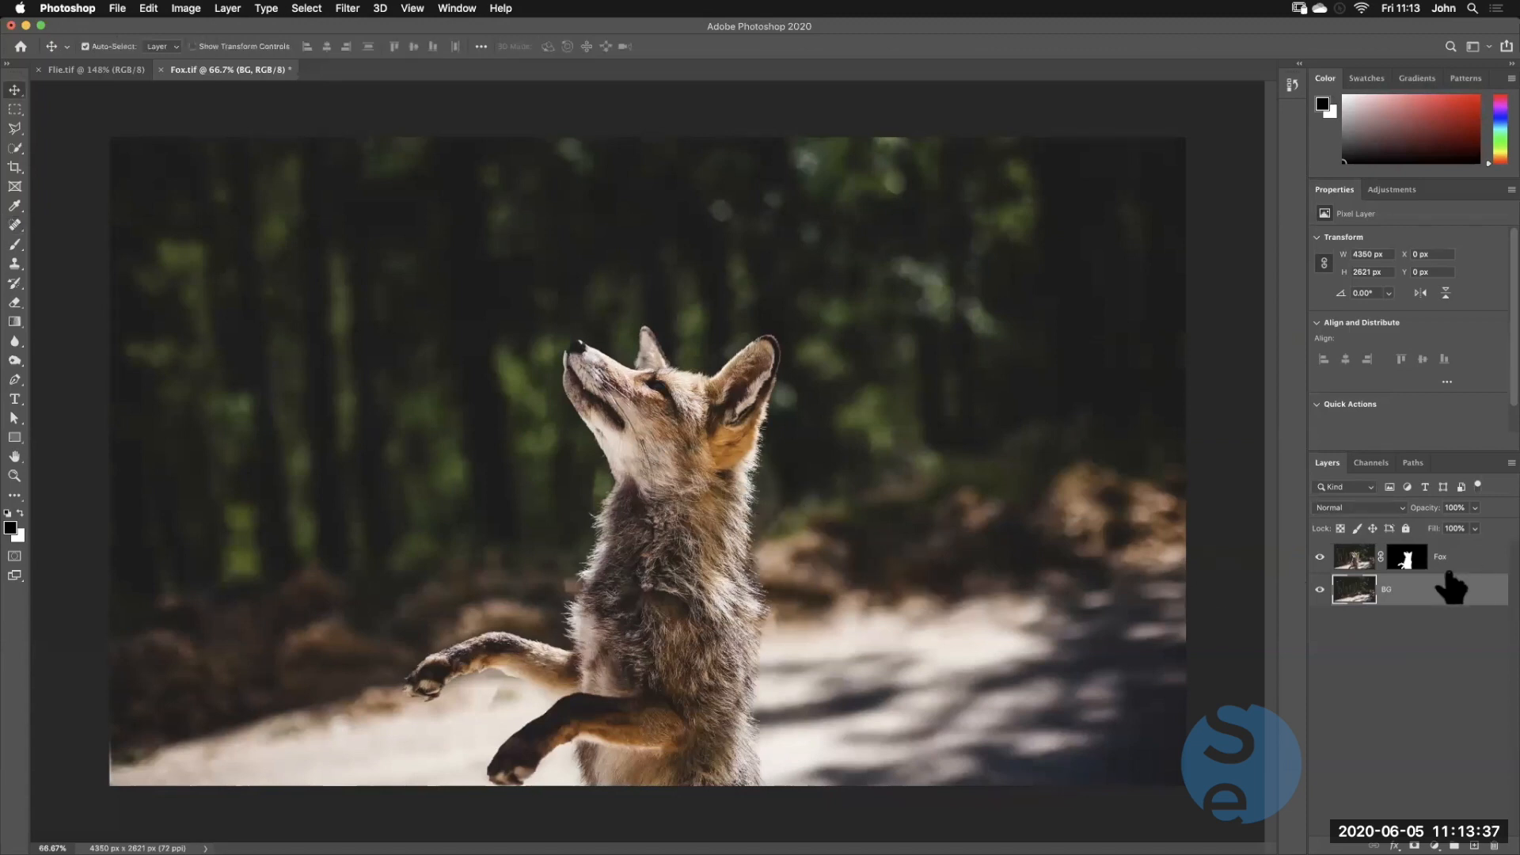
click(1319, 556)
click(1319, 556)
click(1355, 556)
drag(635, 618, 791, 626)
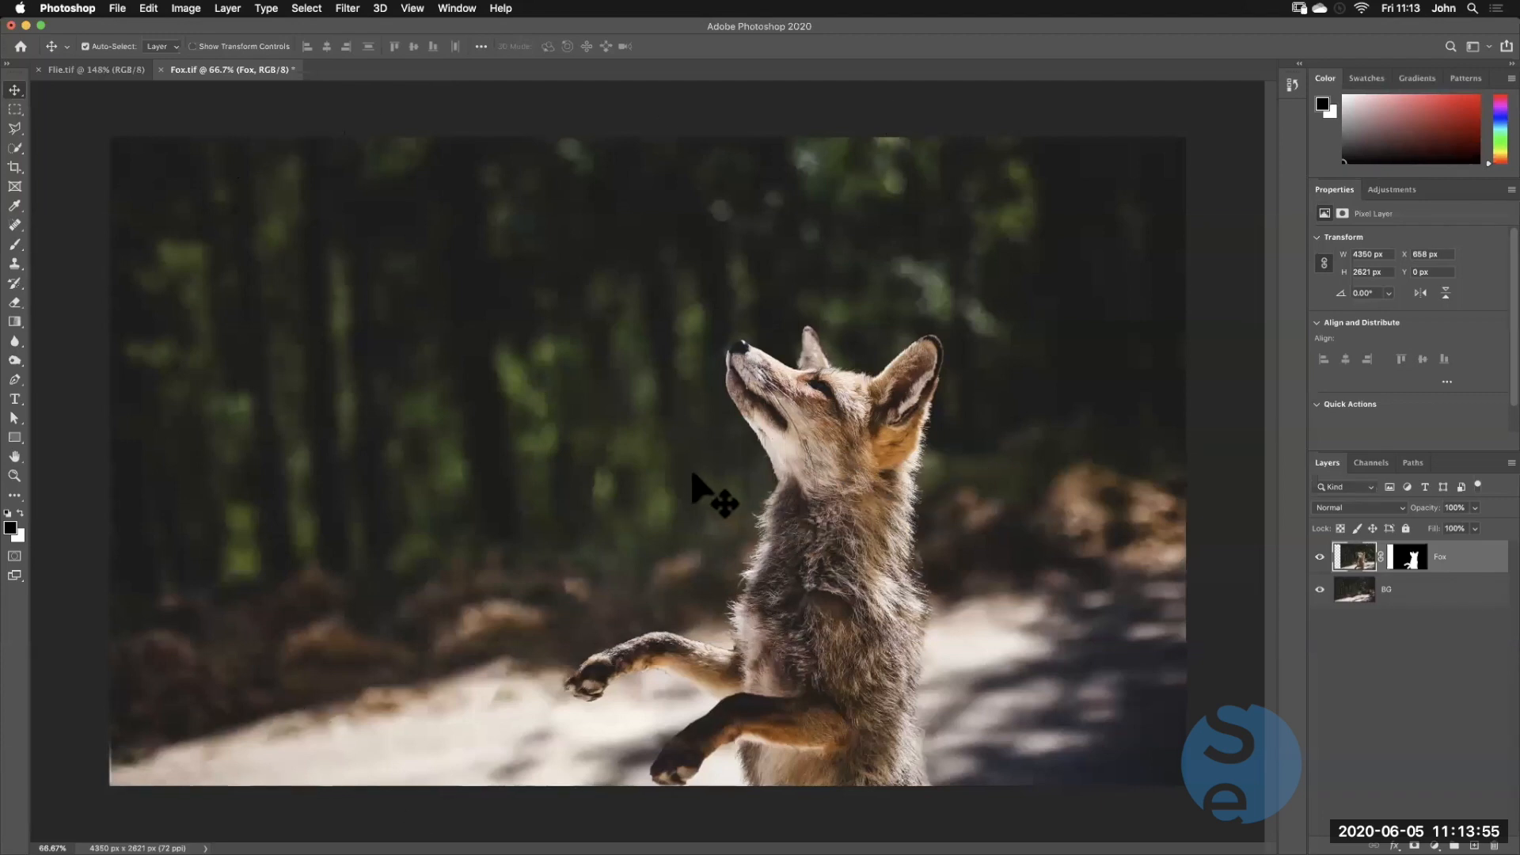
Save the layered document in Photoshop format as Fox.psd in the PSDs folder
click(118, 8)
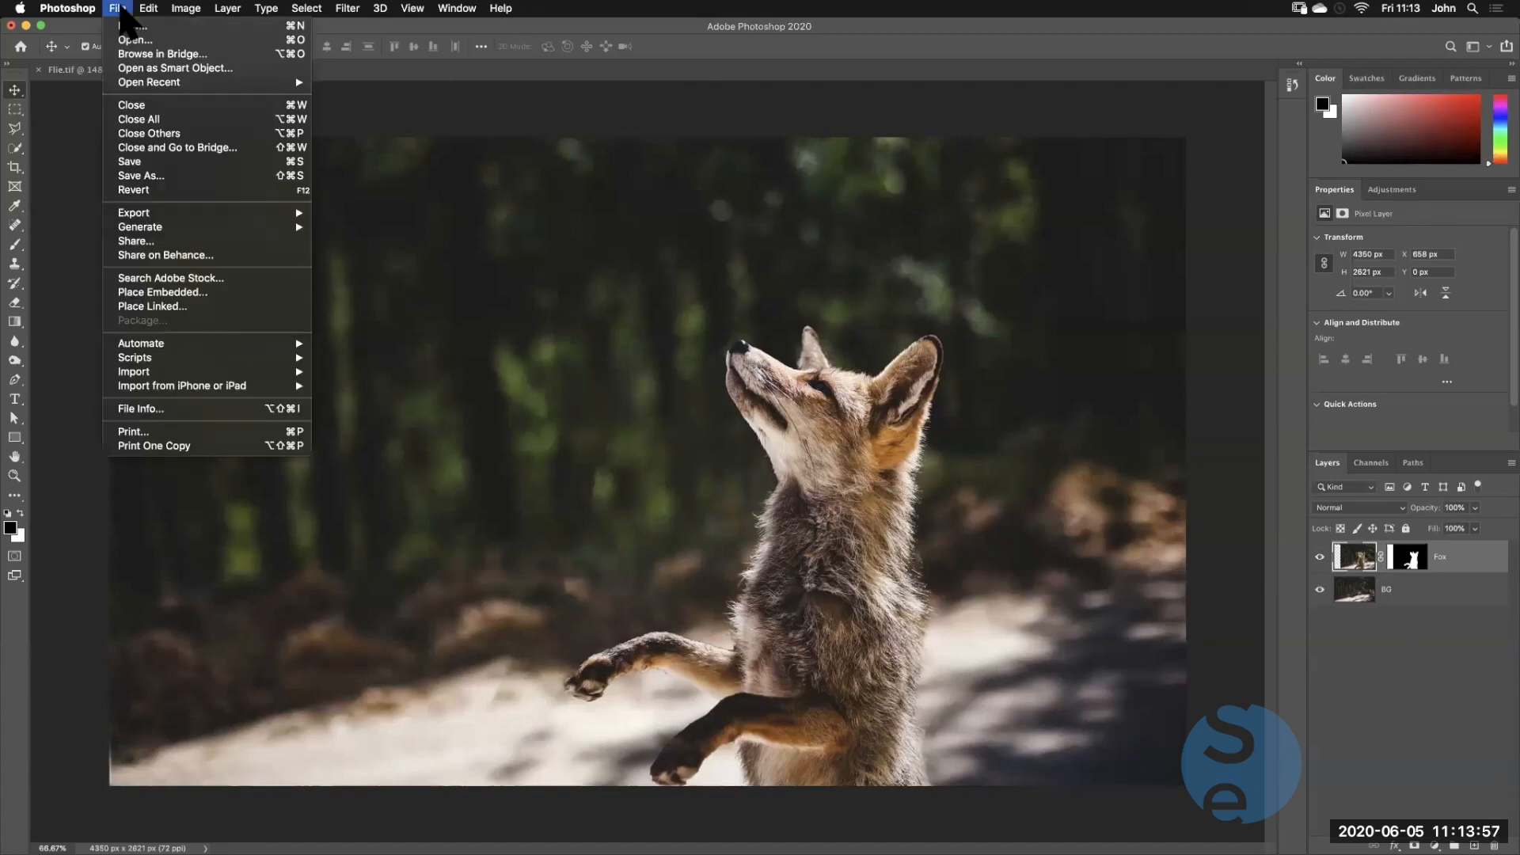
click(149, 176)
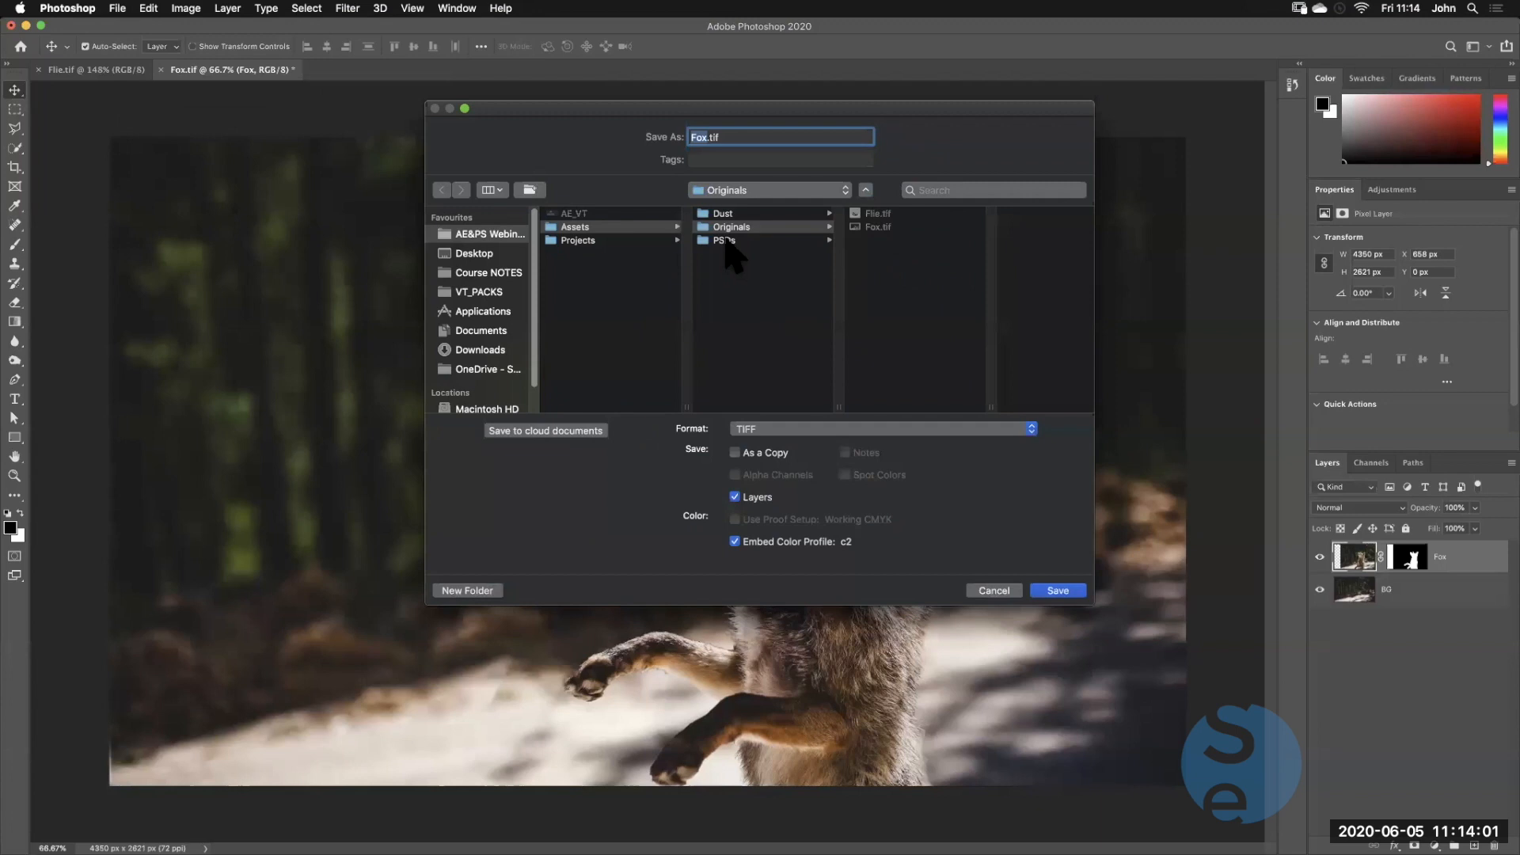
click(724, 240)
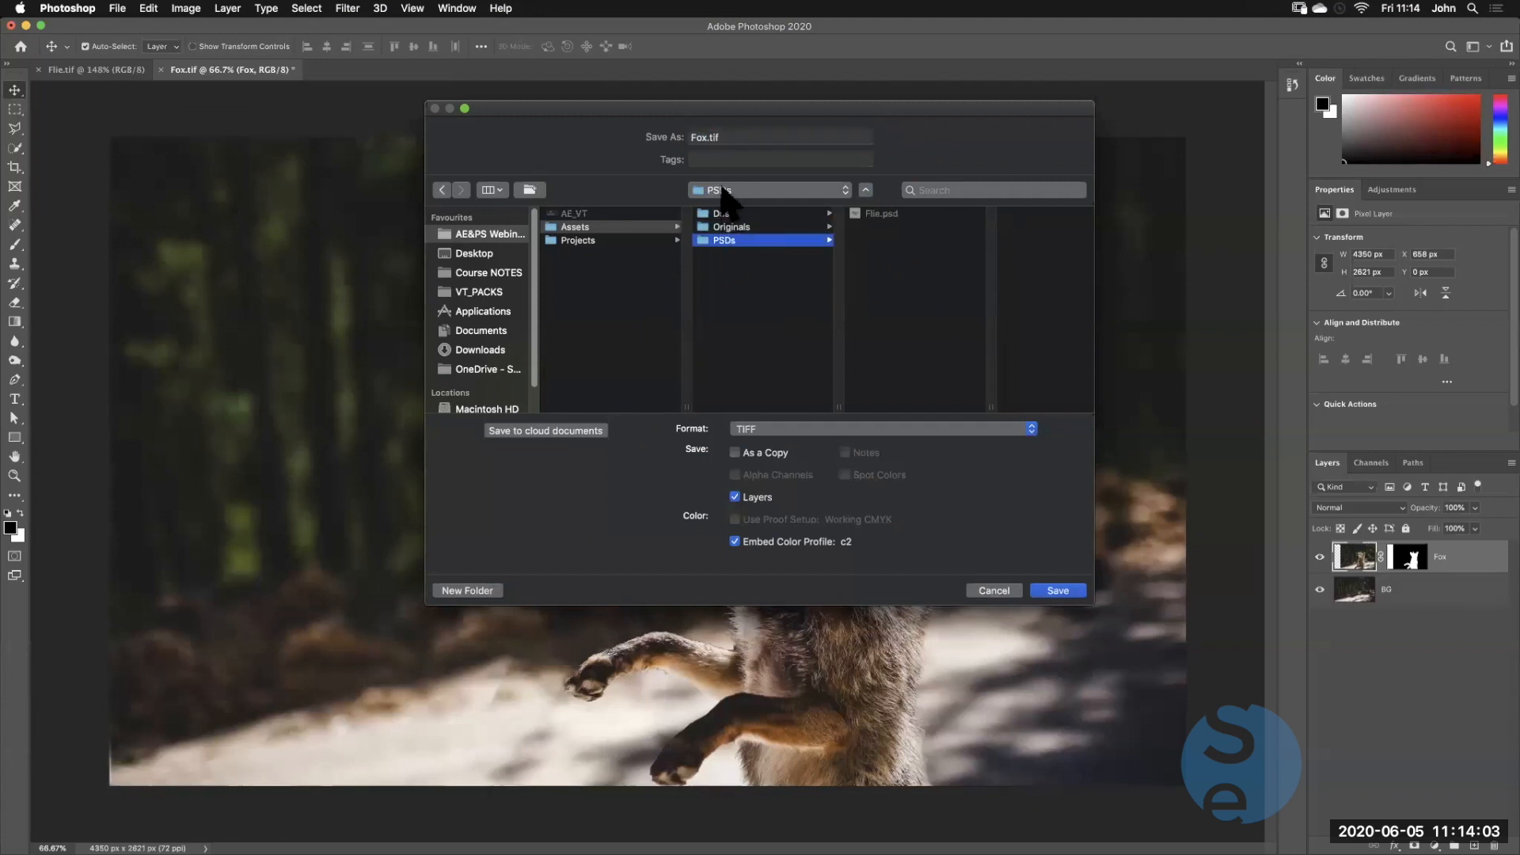
click(757, 428)
click(758, 428)
click(757, 428)
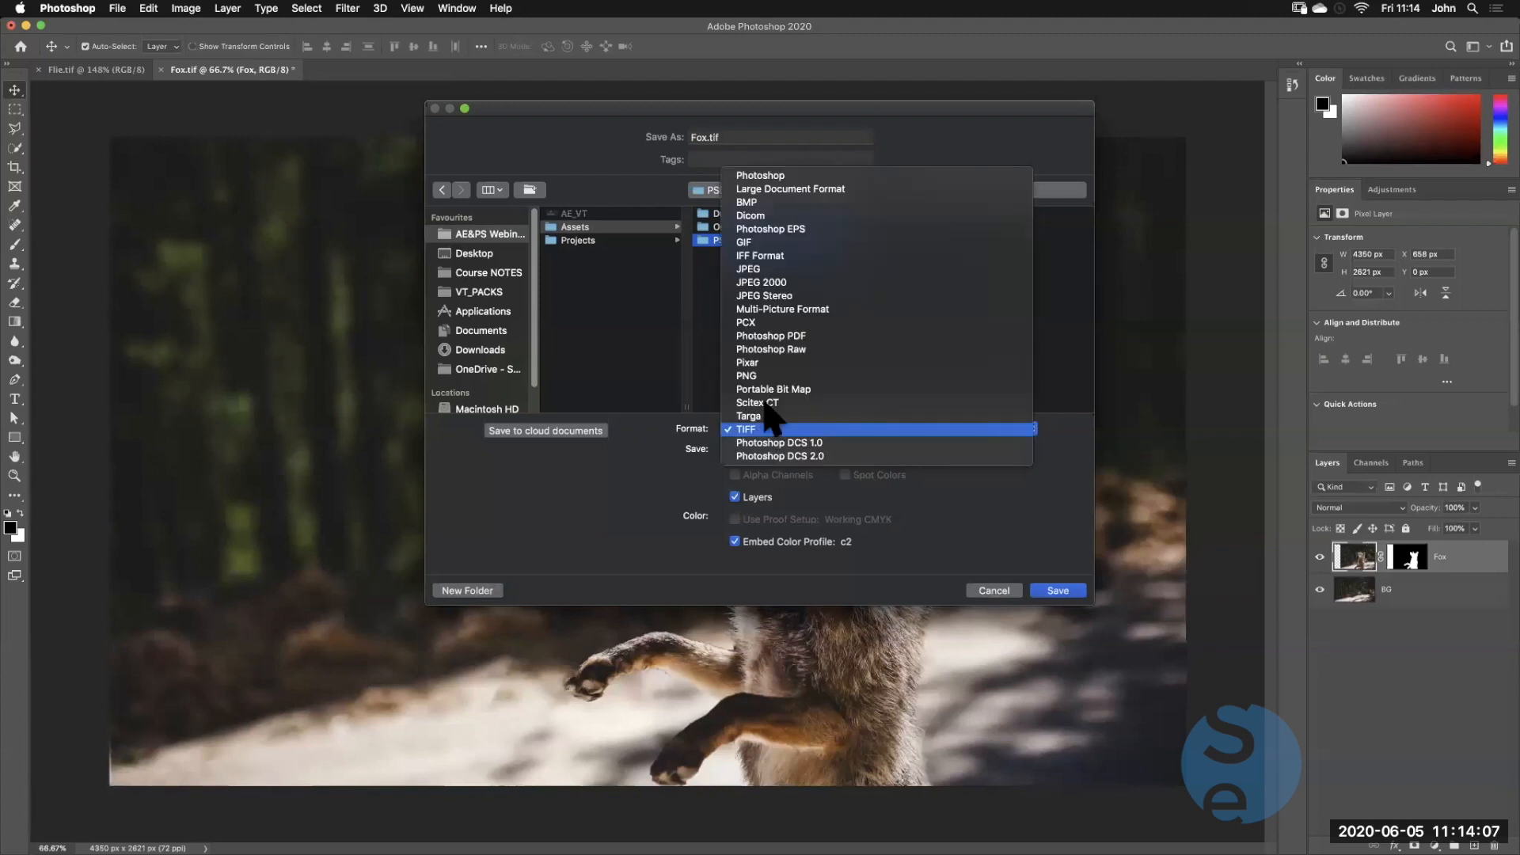
click(774, 172)
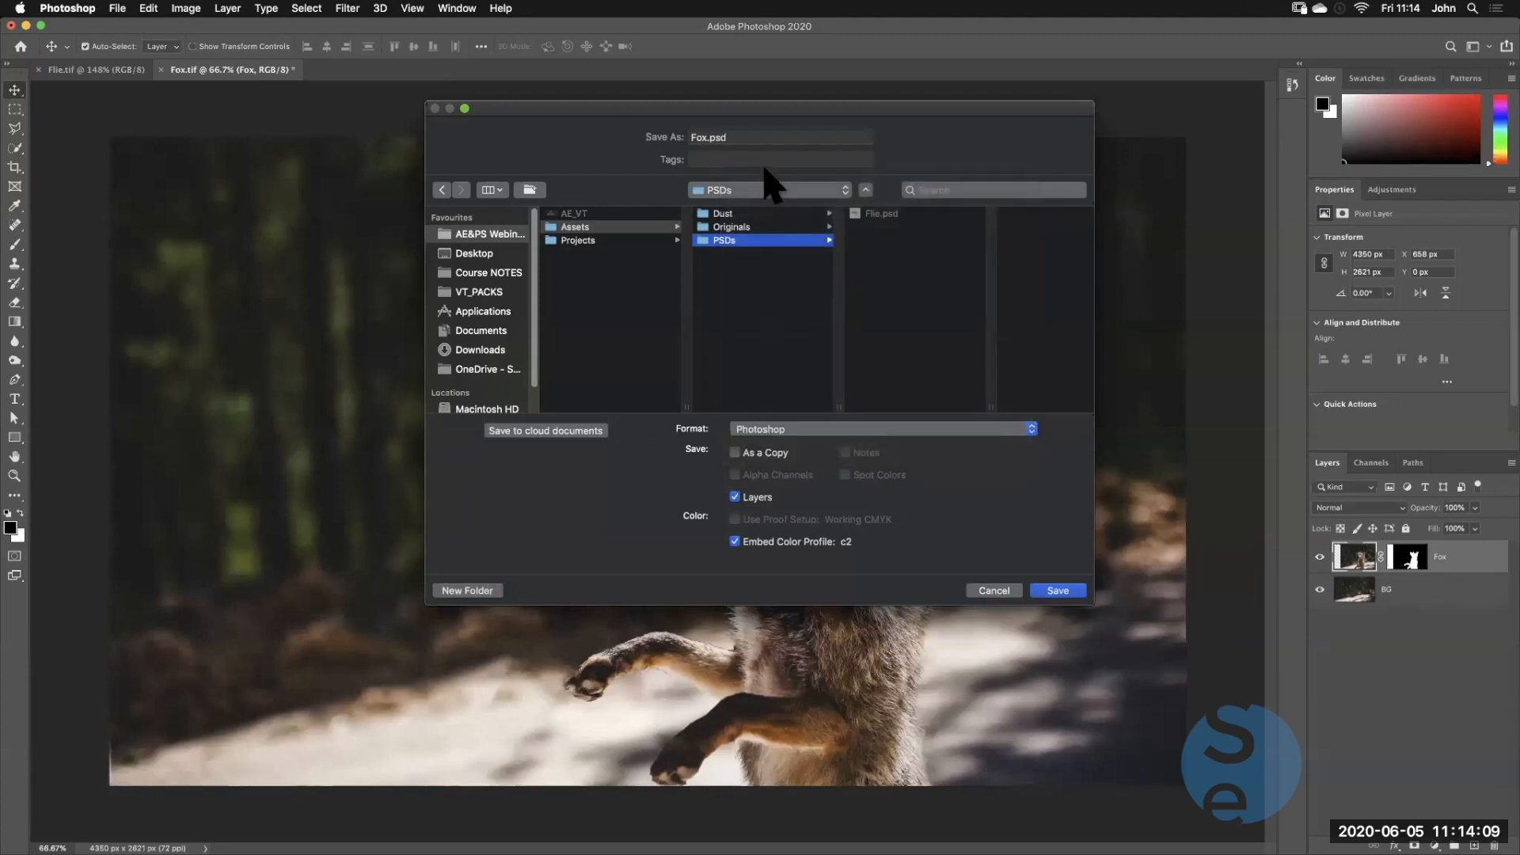
click(1059, 591)
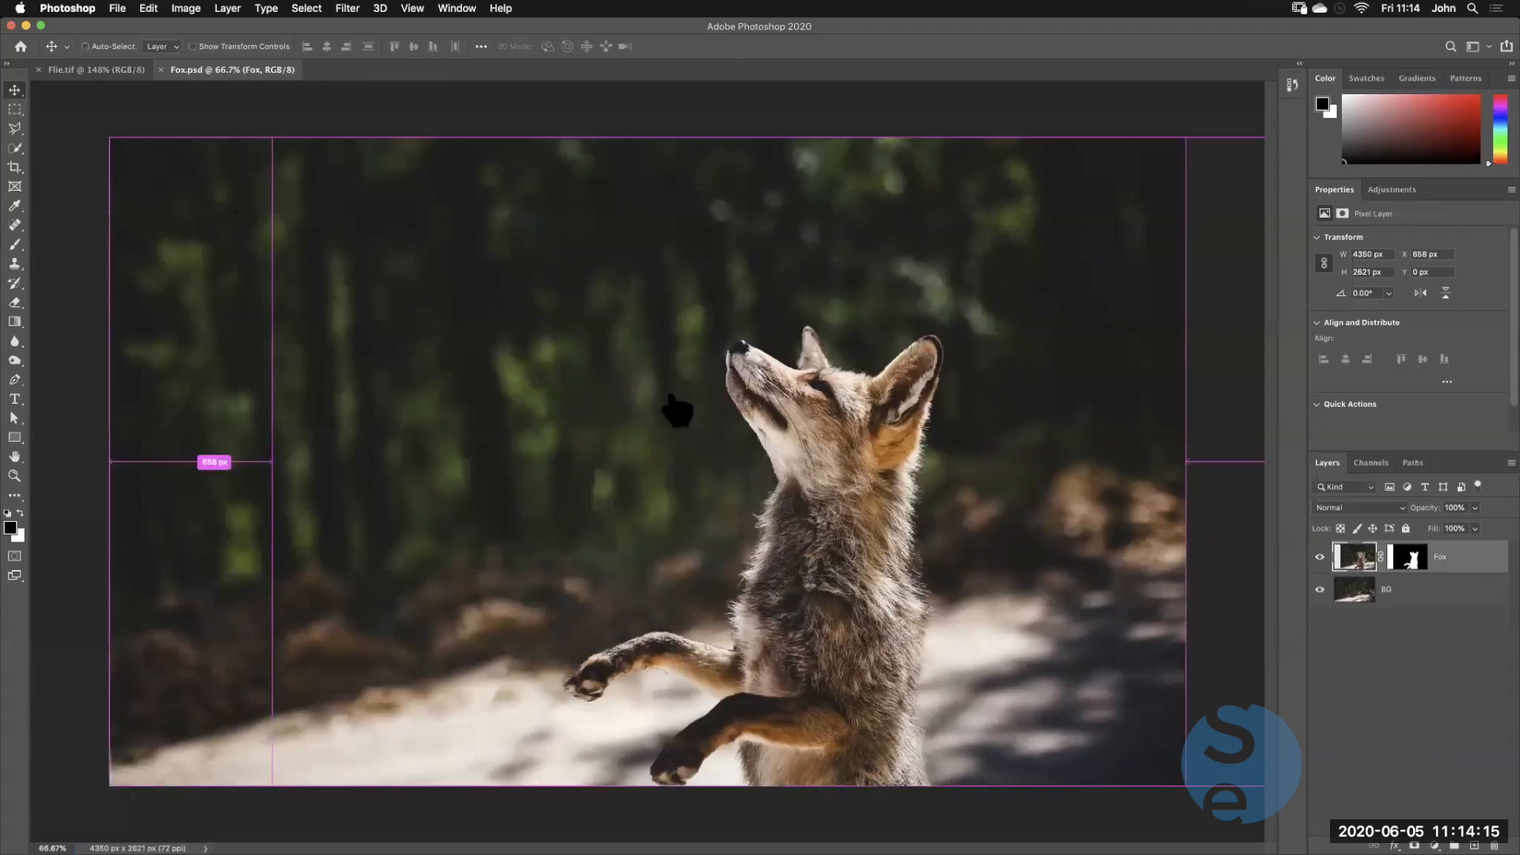
Switch to After Effects and open Fox.psd from the PSDs folder for import
key(super+shift+Tab)
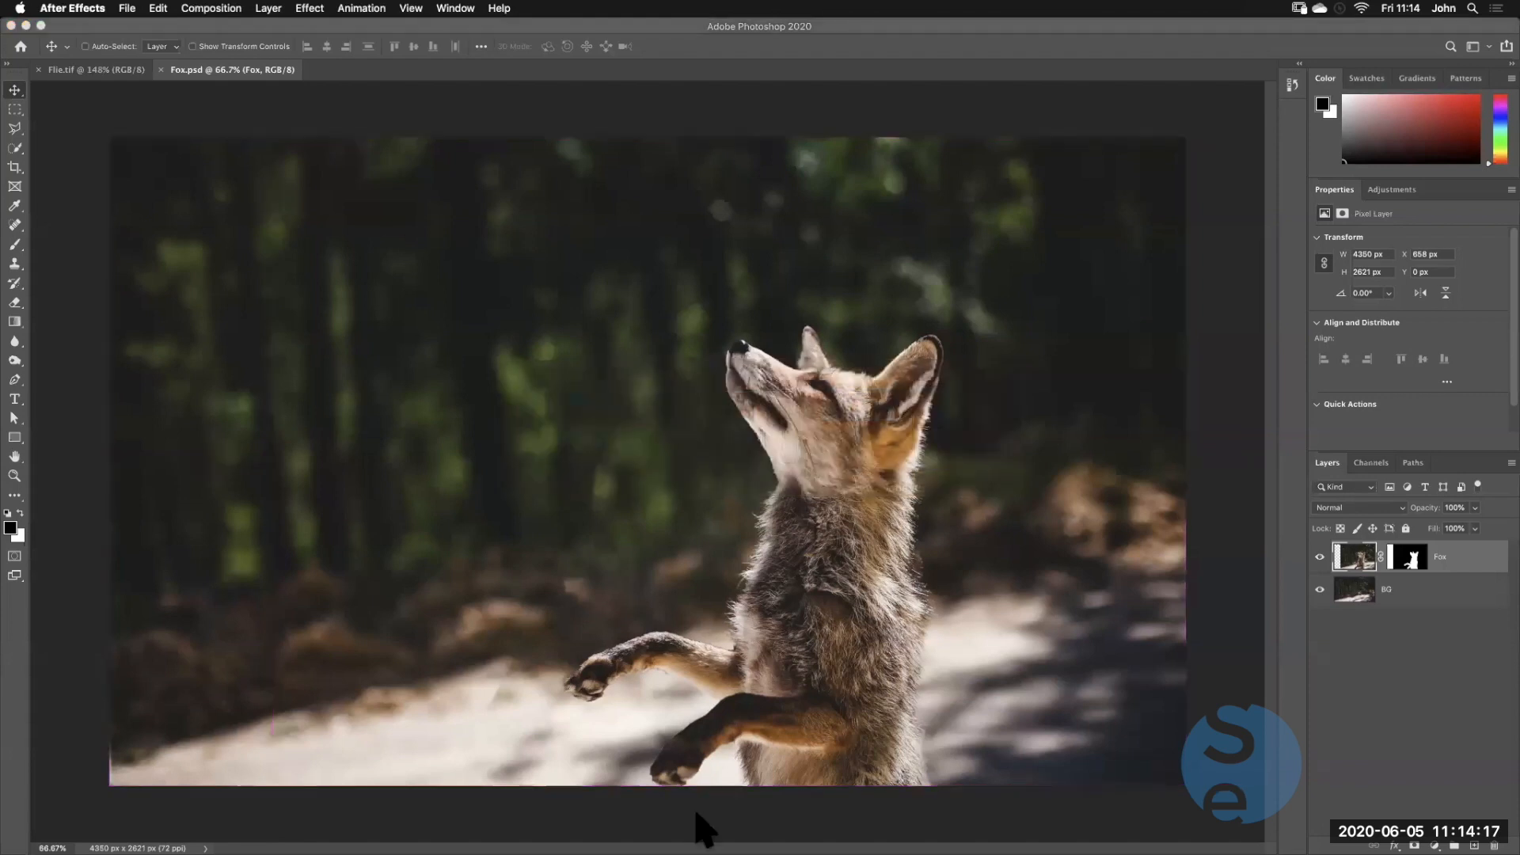
click(551, 815)
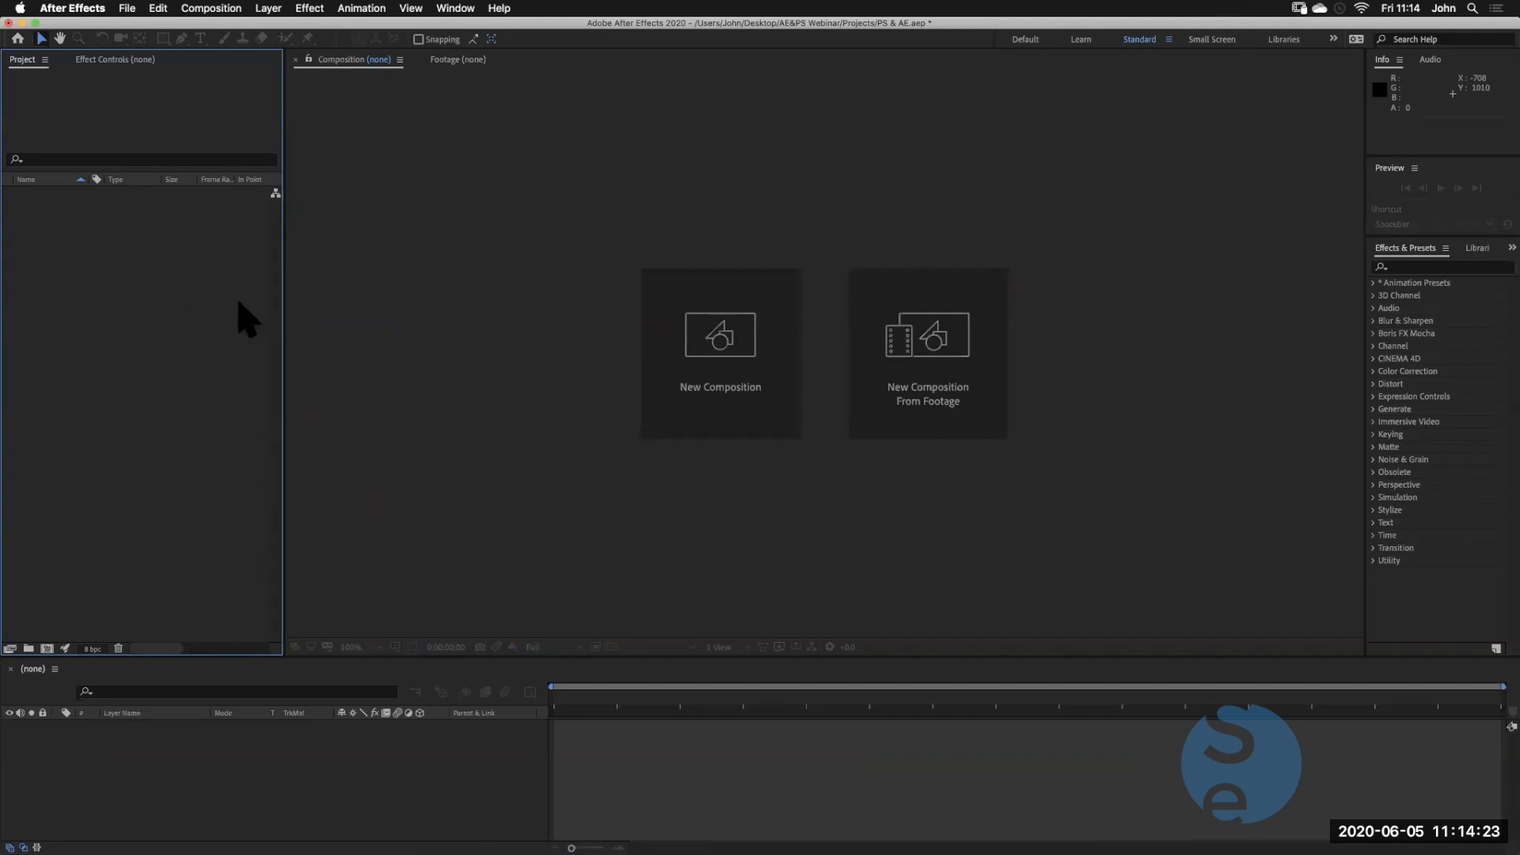
double_click(220, 259)
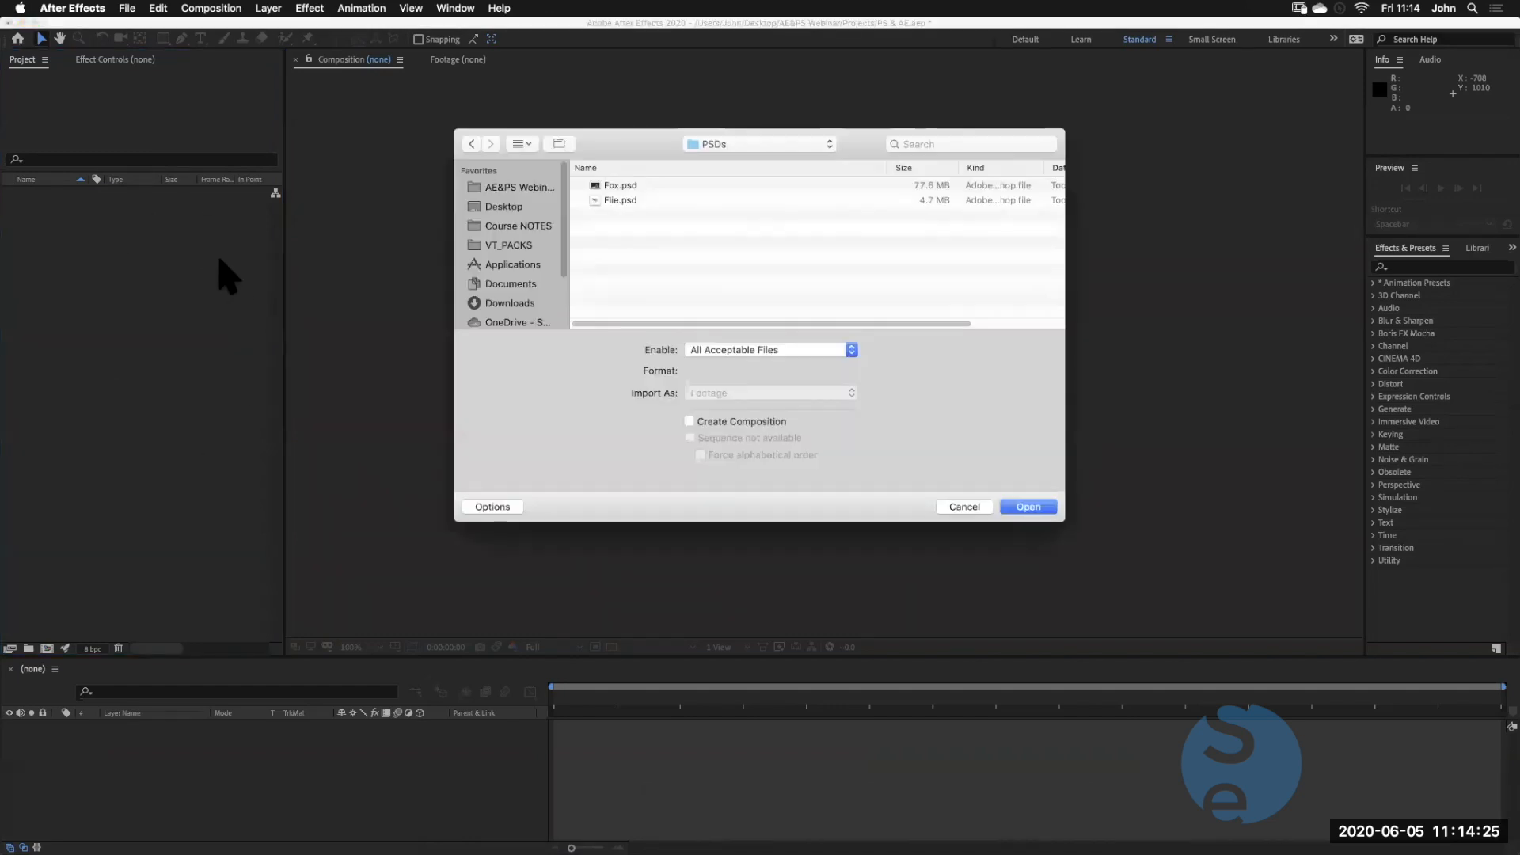
click(629, 187)
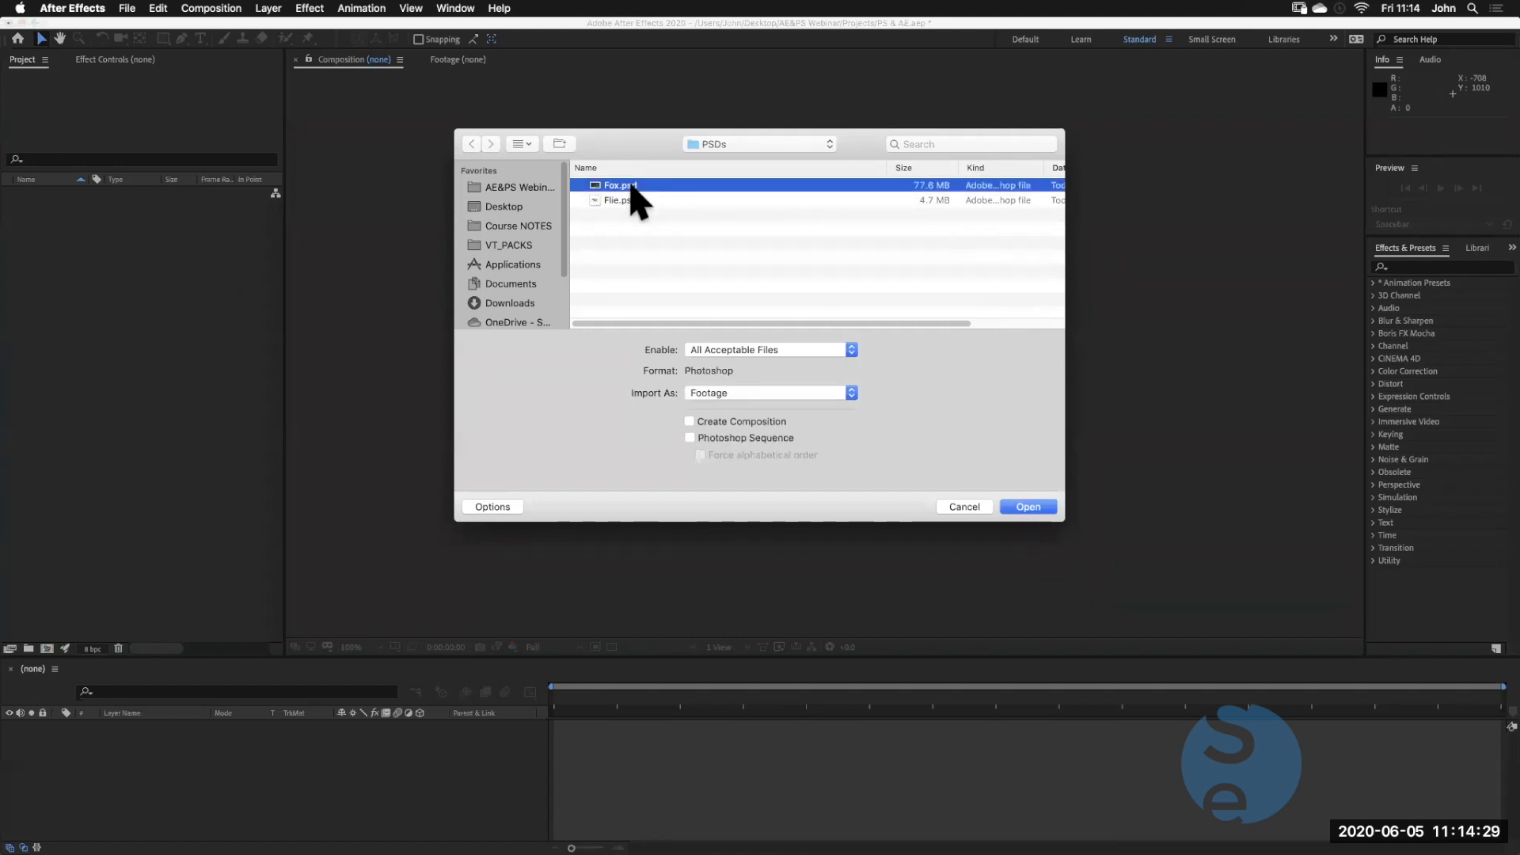
click(1029, 507)
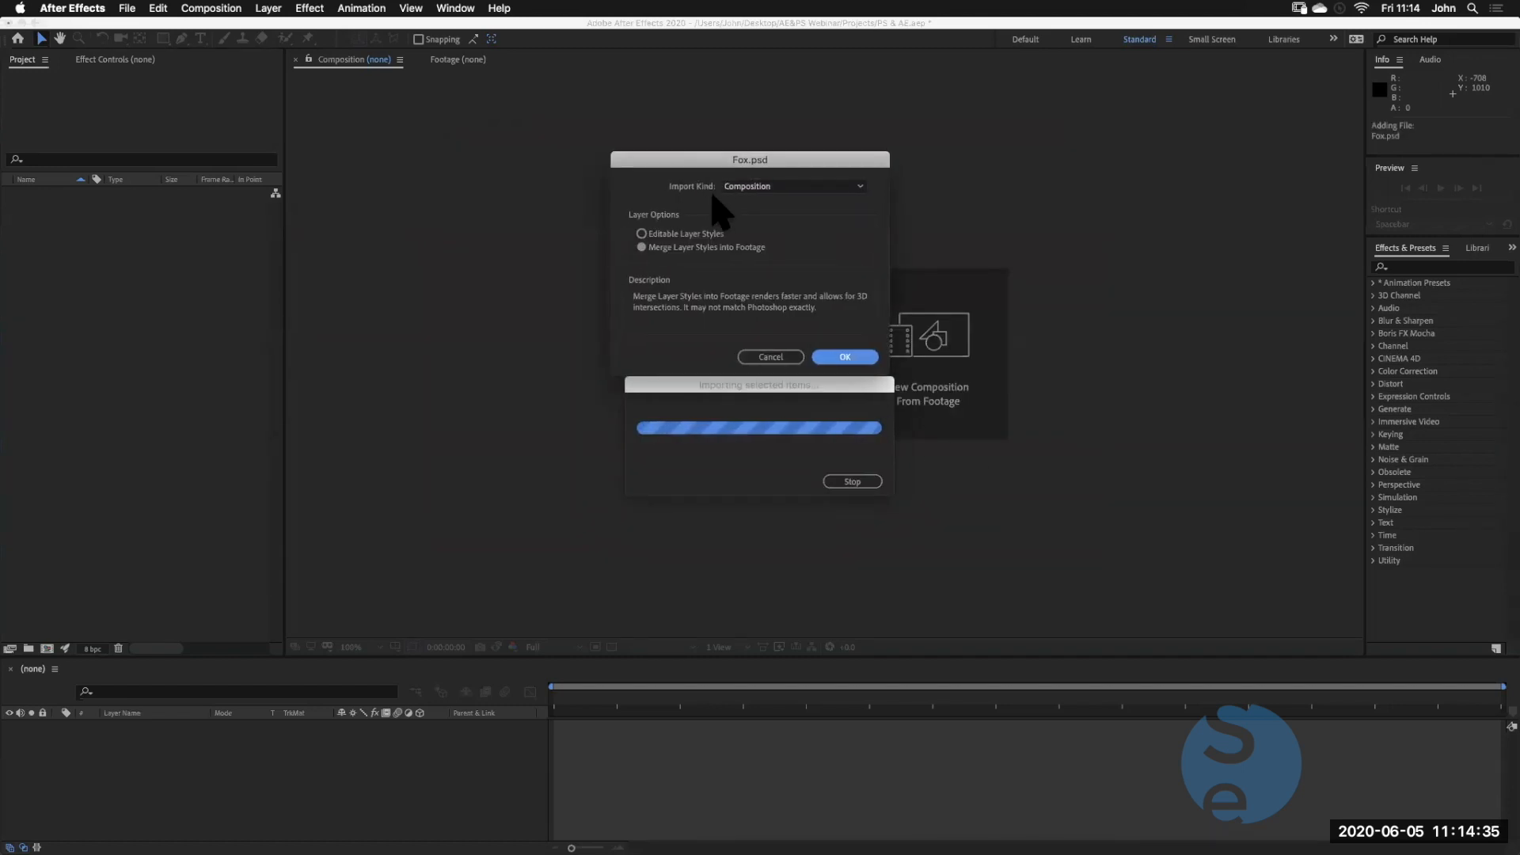
Try the Footage import kind, going through its single-layer choice and the Merged Layers option
click(775, 190)
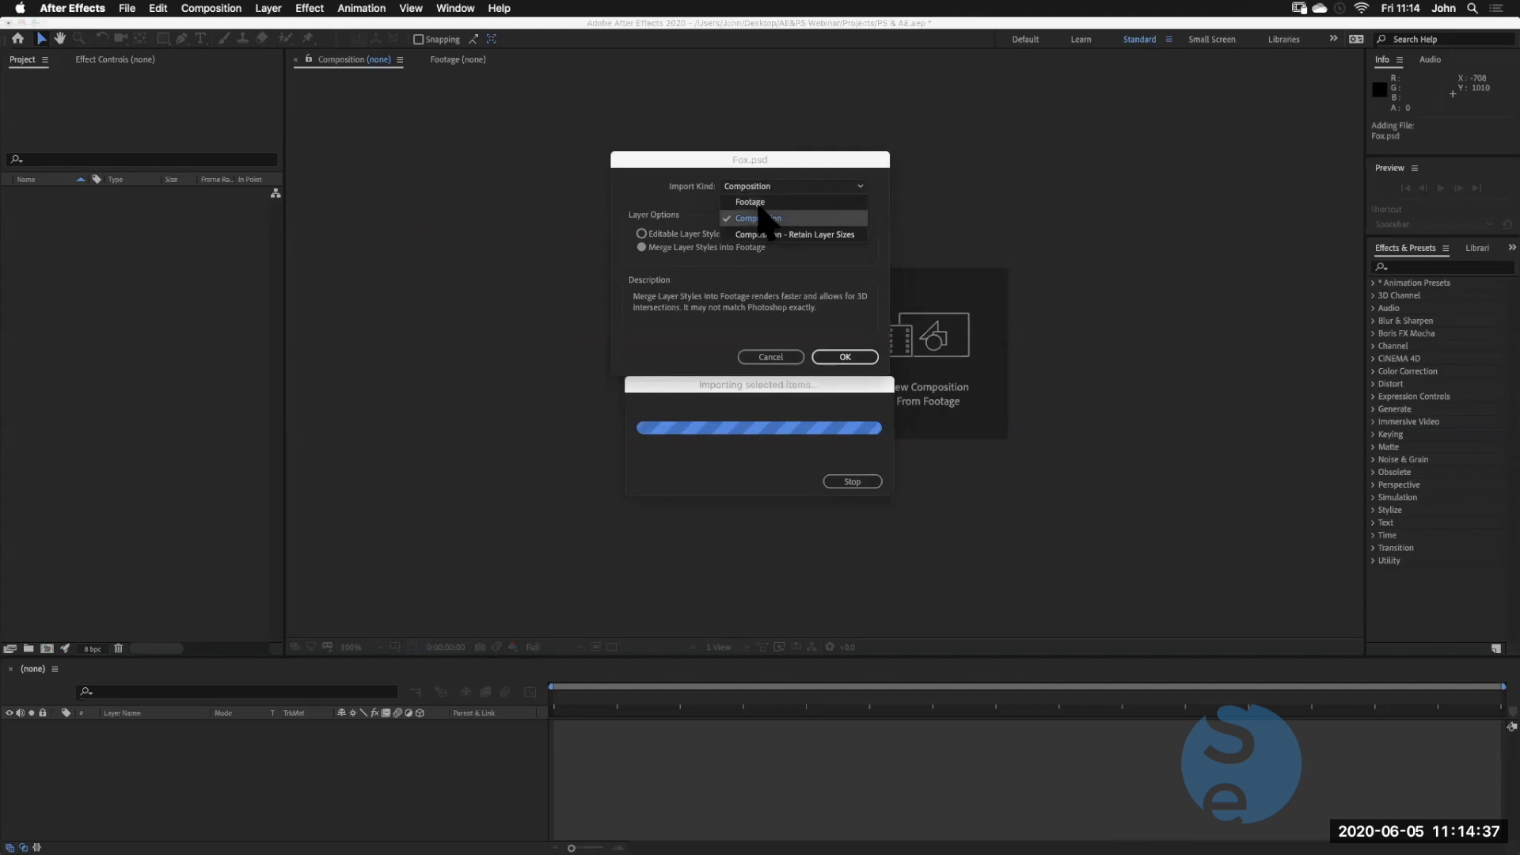
click(763, 203)
click(686, 249)
click(740, 248)
click(742, 265)
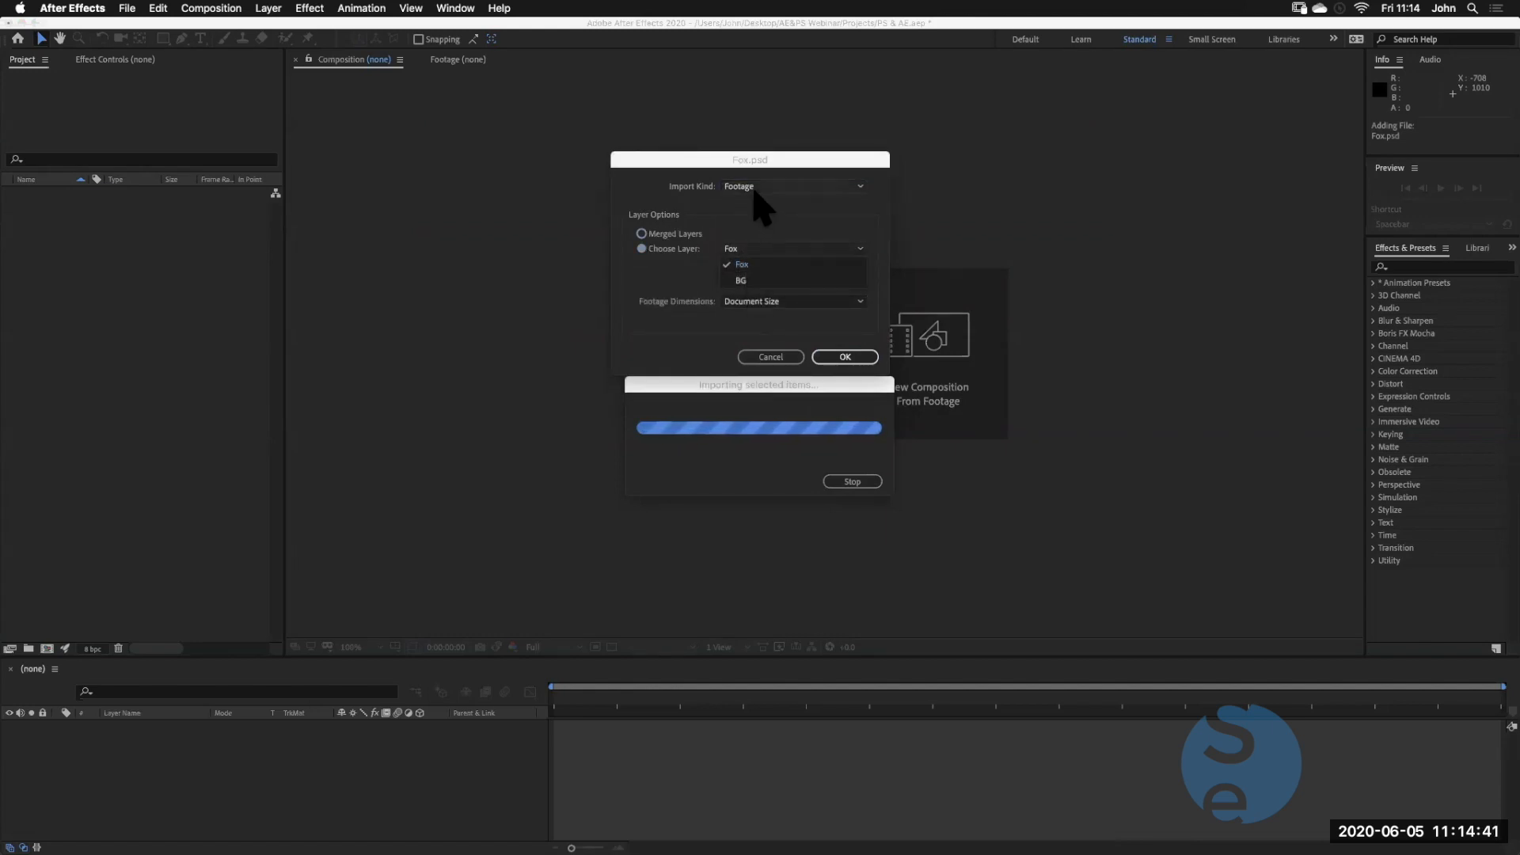
click(662, 234)
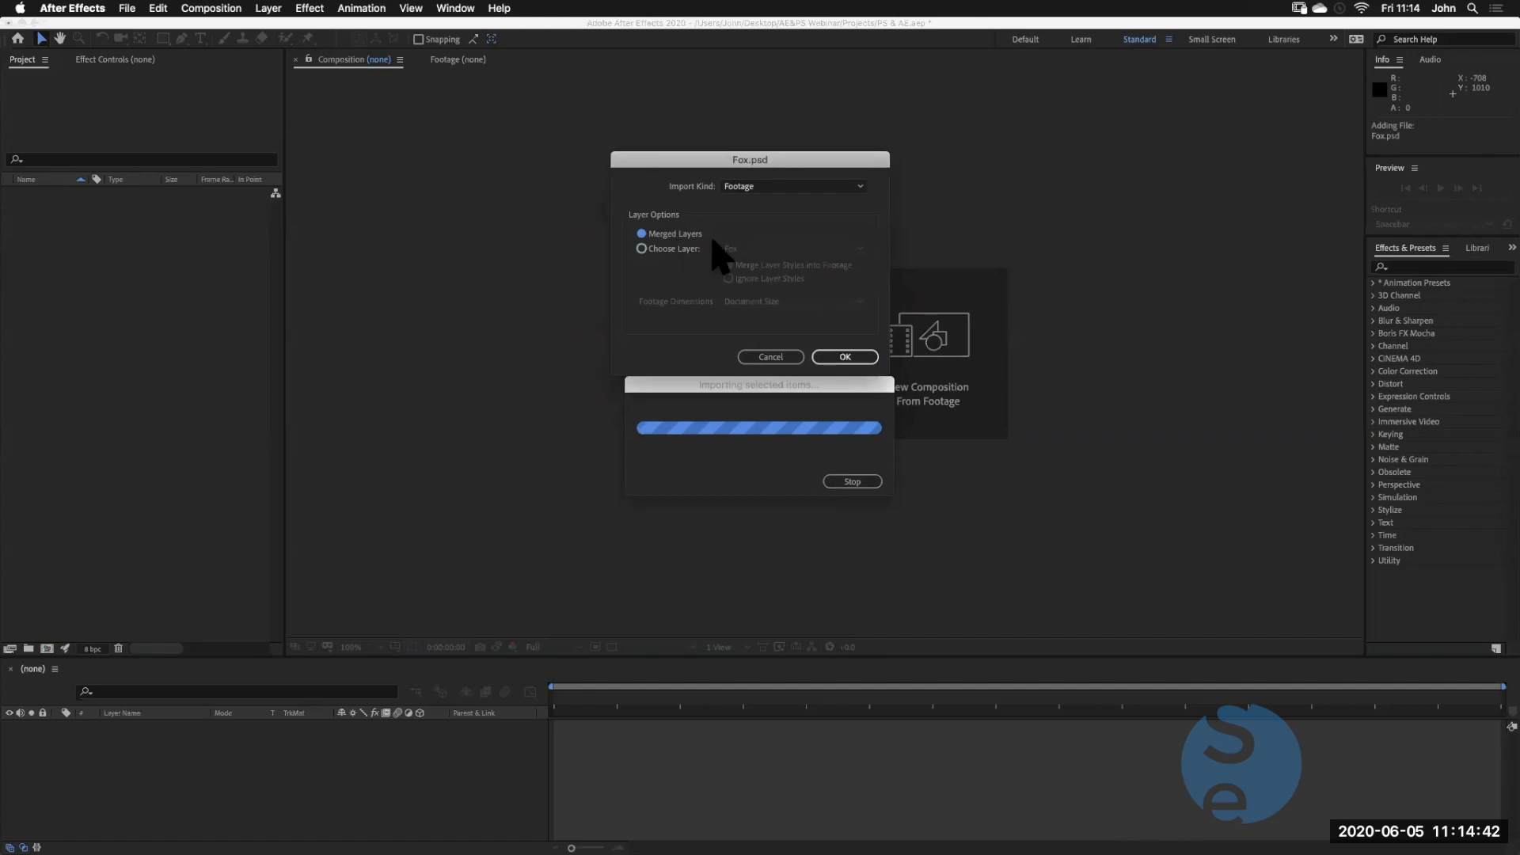
Import Fox.psd as a Composition with layer styles merged into the footage
click(774, 189)
click(779, 214)
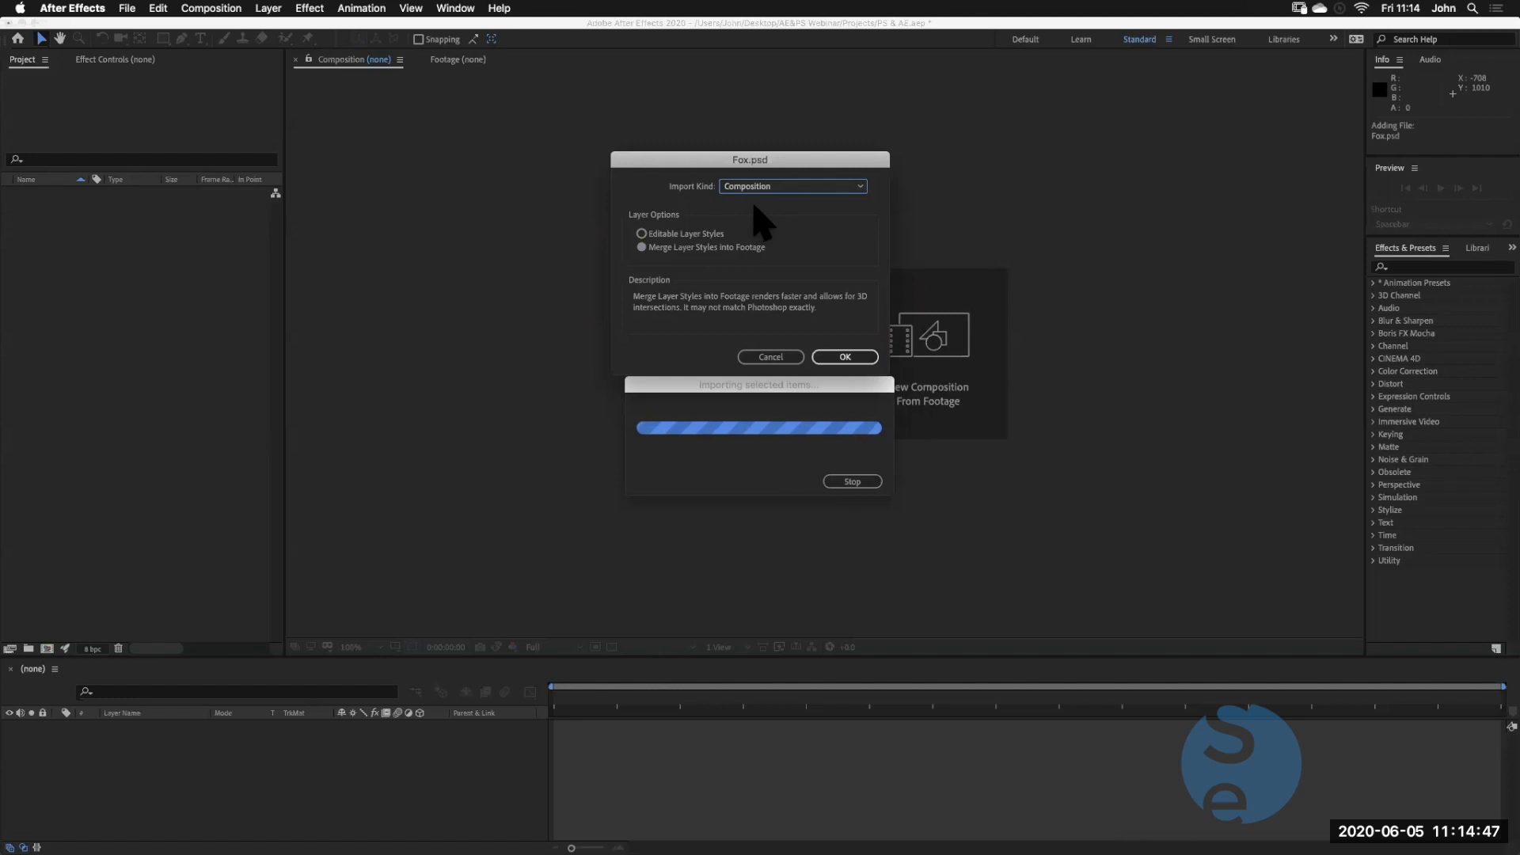
click(845, 357)
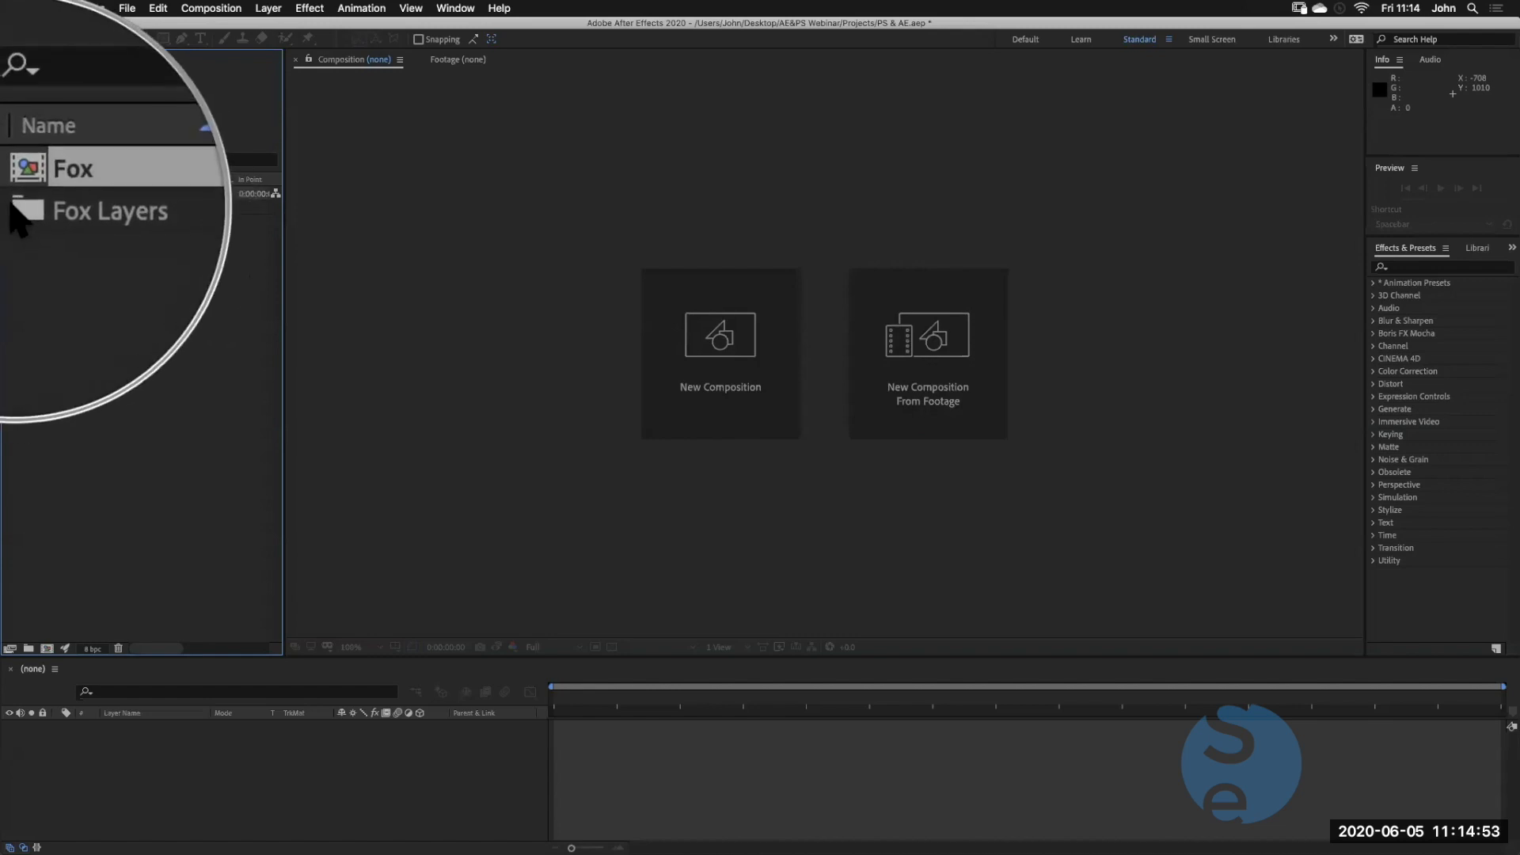
Open the imported Fox composition and fit the whole frame in the viewer
click(9, 204)
click(10, 204)
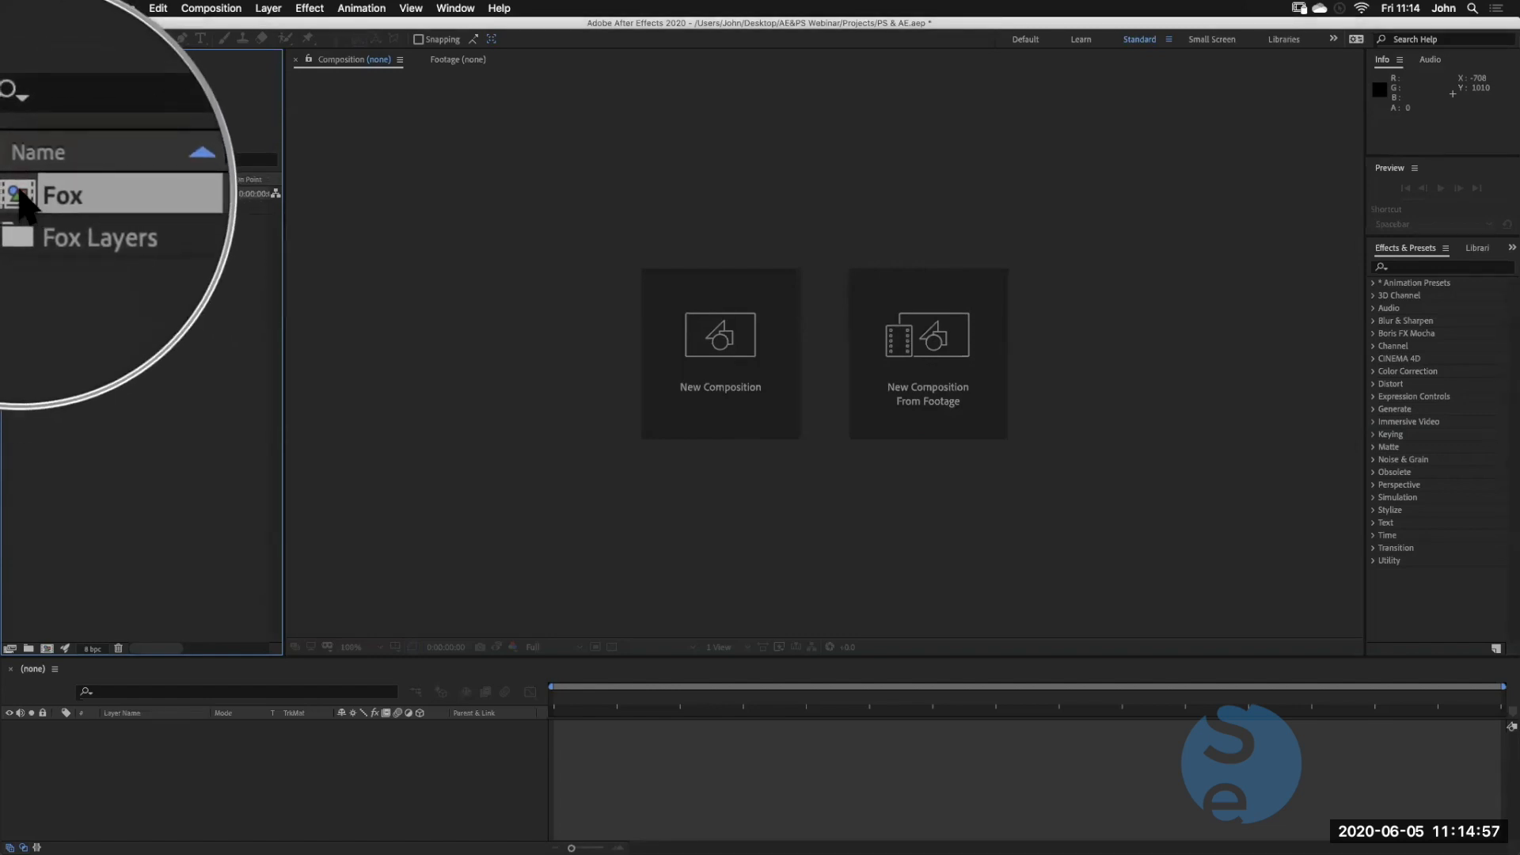
double_click(24, 202)
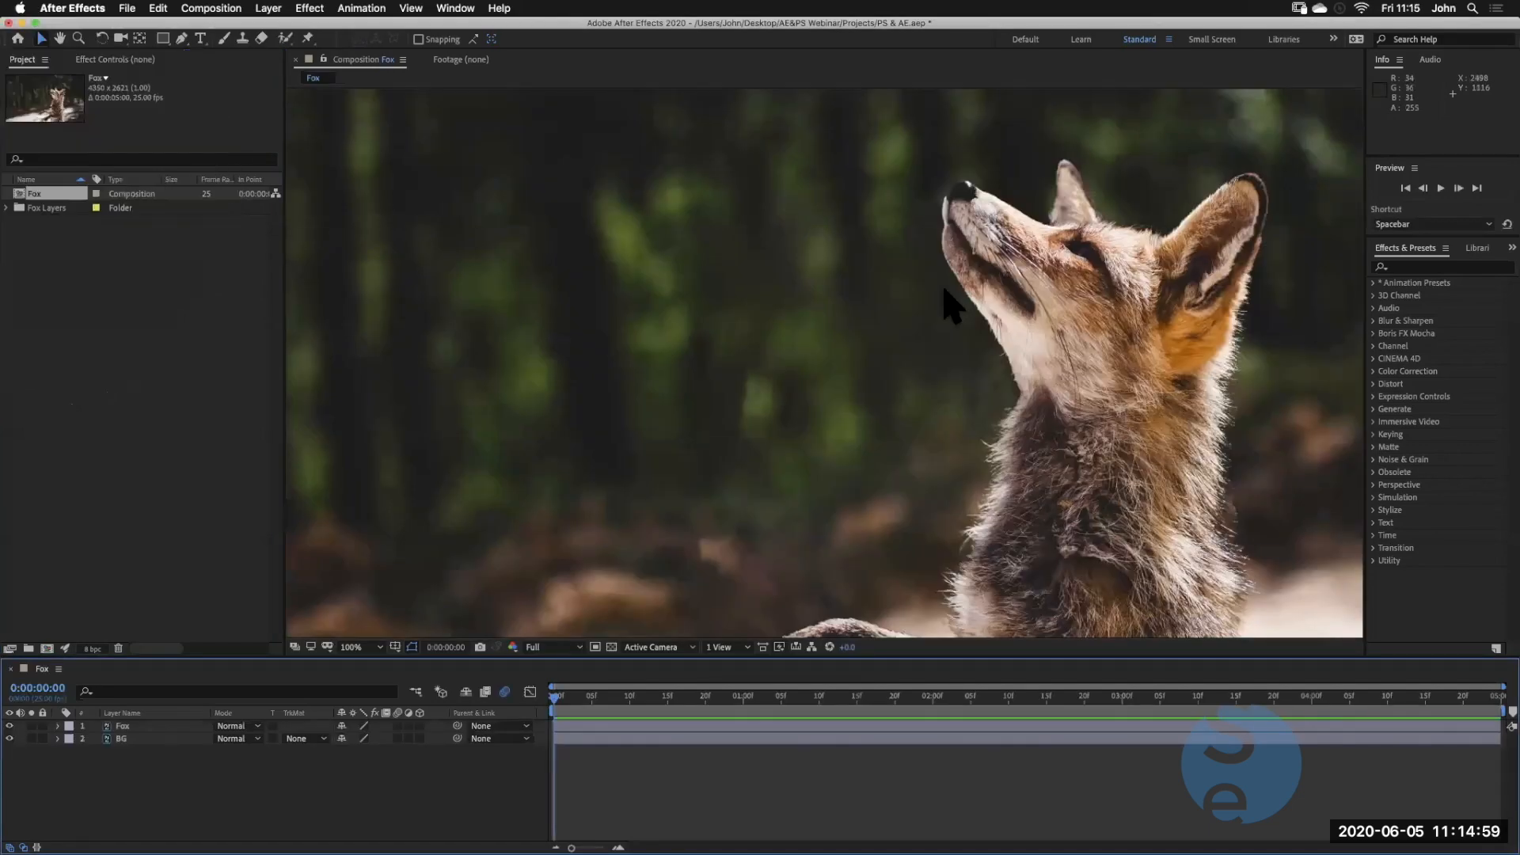
key(shift+slash)
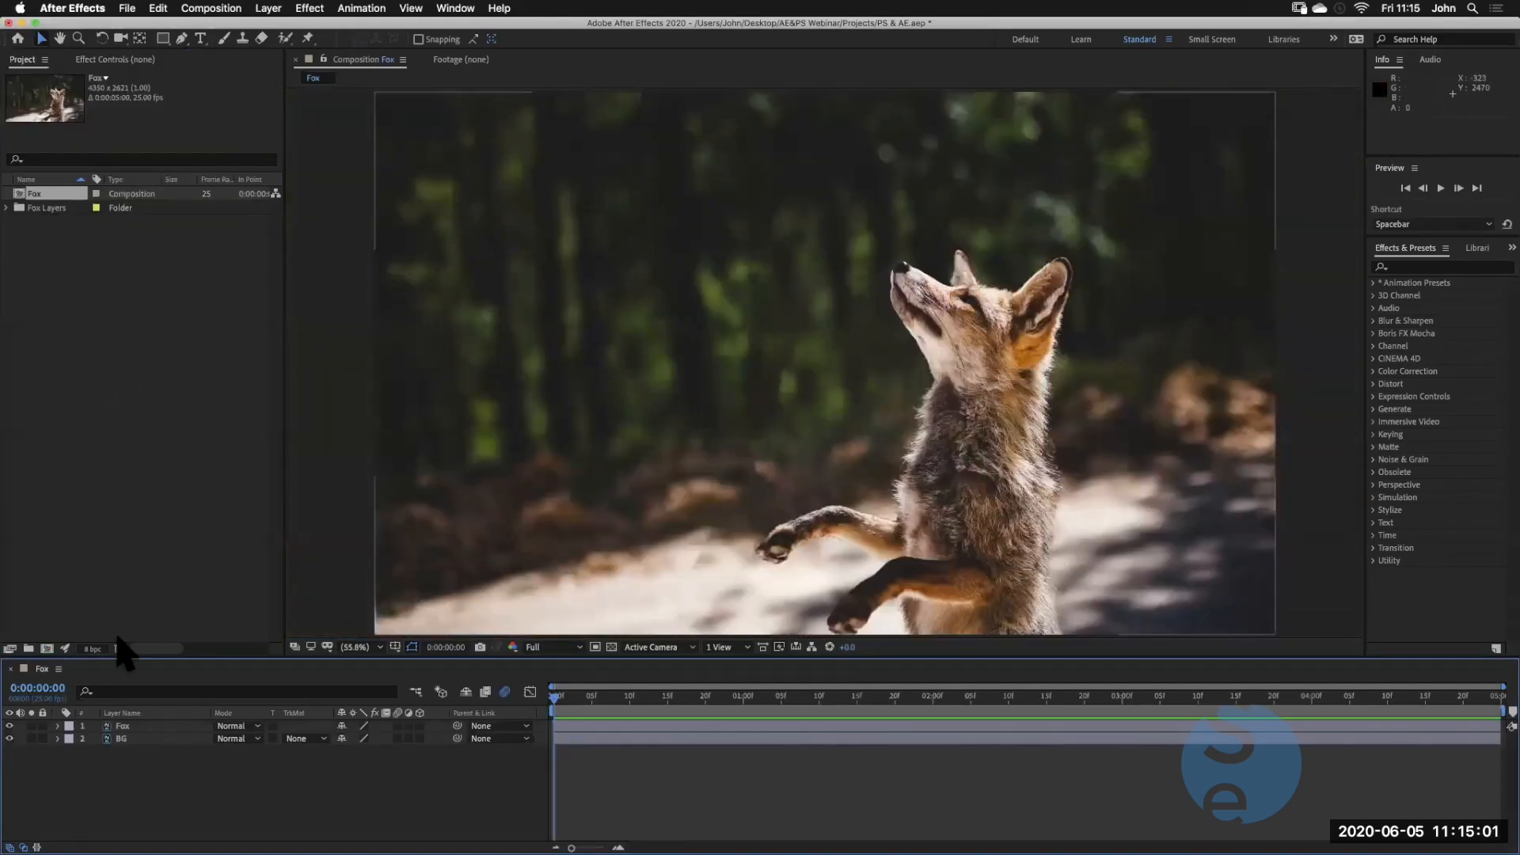
Check the Fox and BG layers separately by hiding and showing each one in turn
click(9, 726)
click(9, 725)
click(9, 738)
click(9, 739)
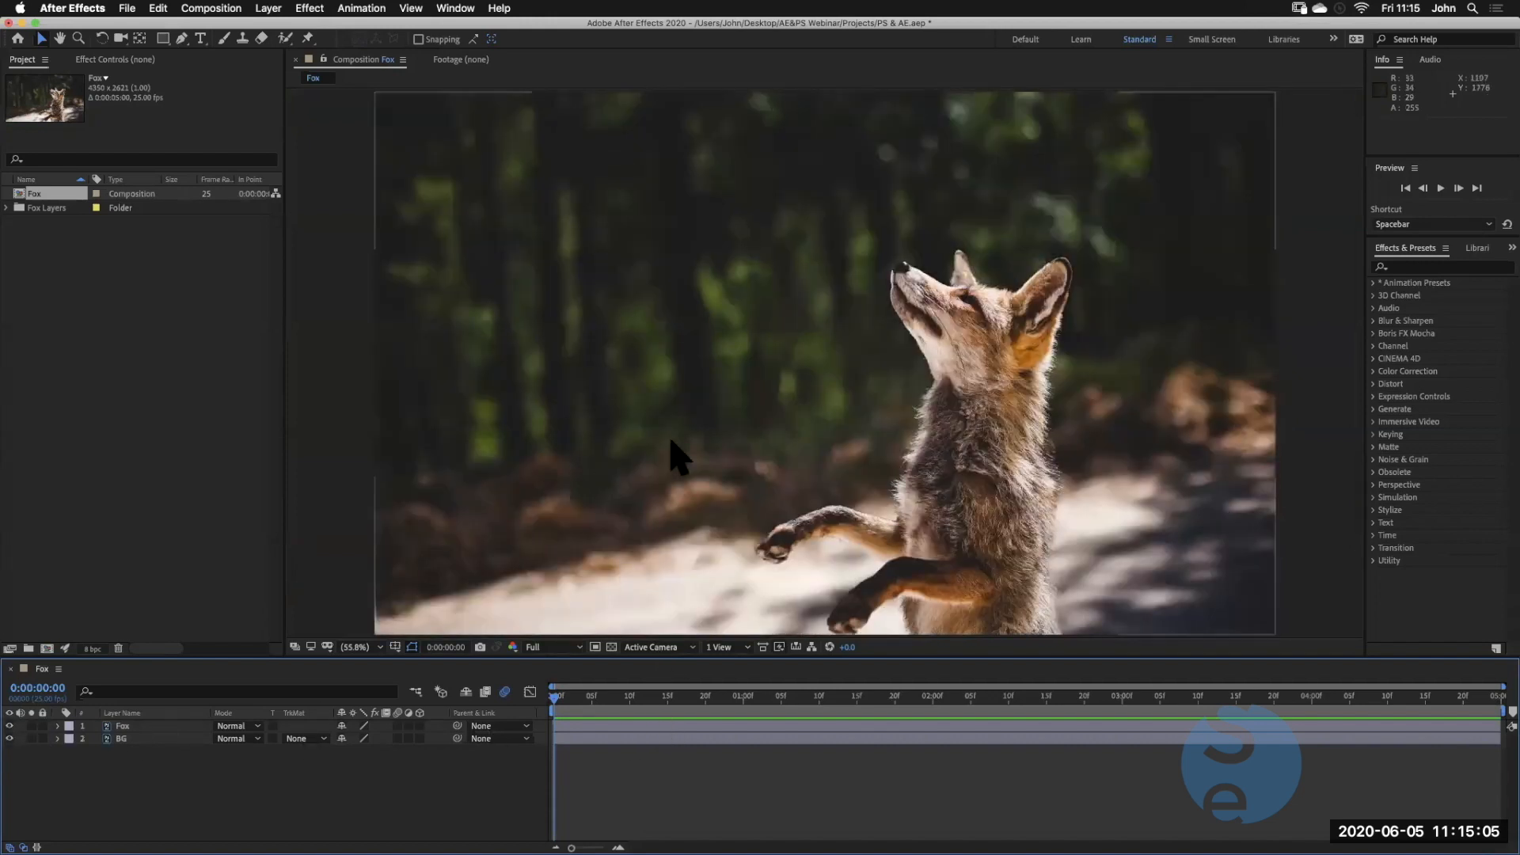
Try moving the Fox layer slightly upward over the background and undo the move
click(150, 726)
drag(957, 540, 950, 504)
key(super+z)
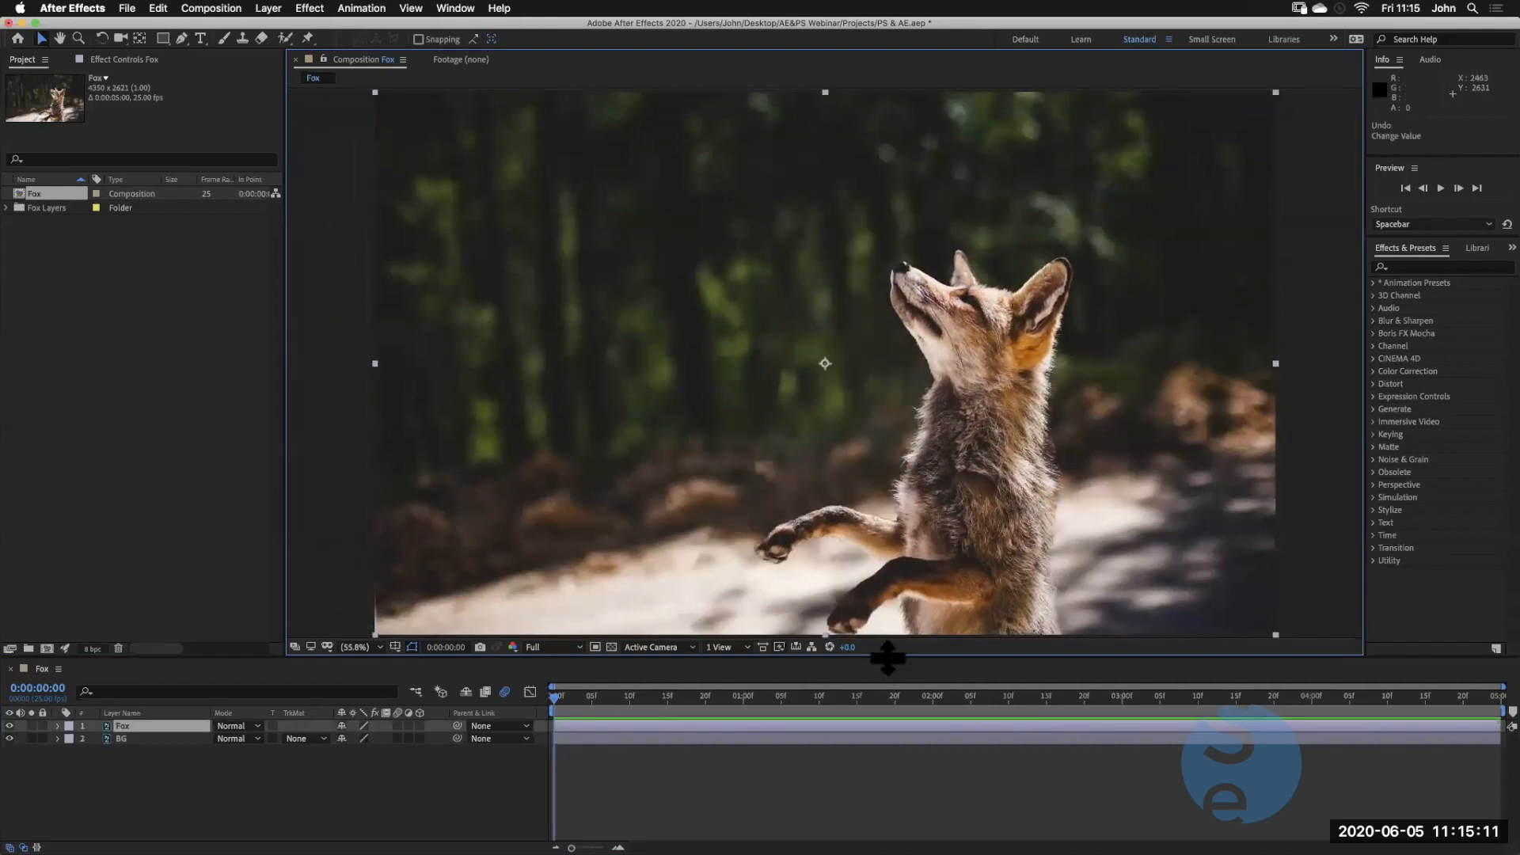
Change the Fox composition's settings to the HDTV 1080 25 preset
drag(887, 657, 888, 670)
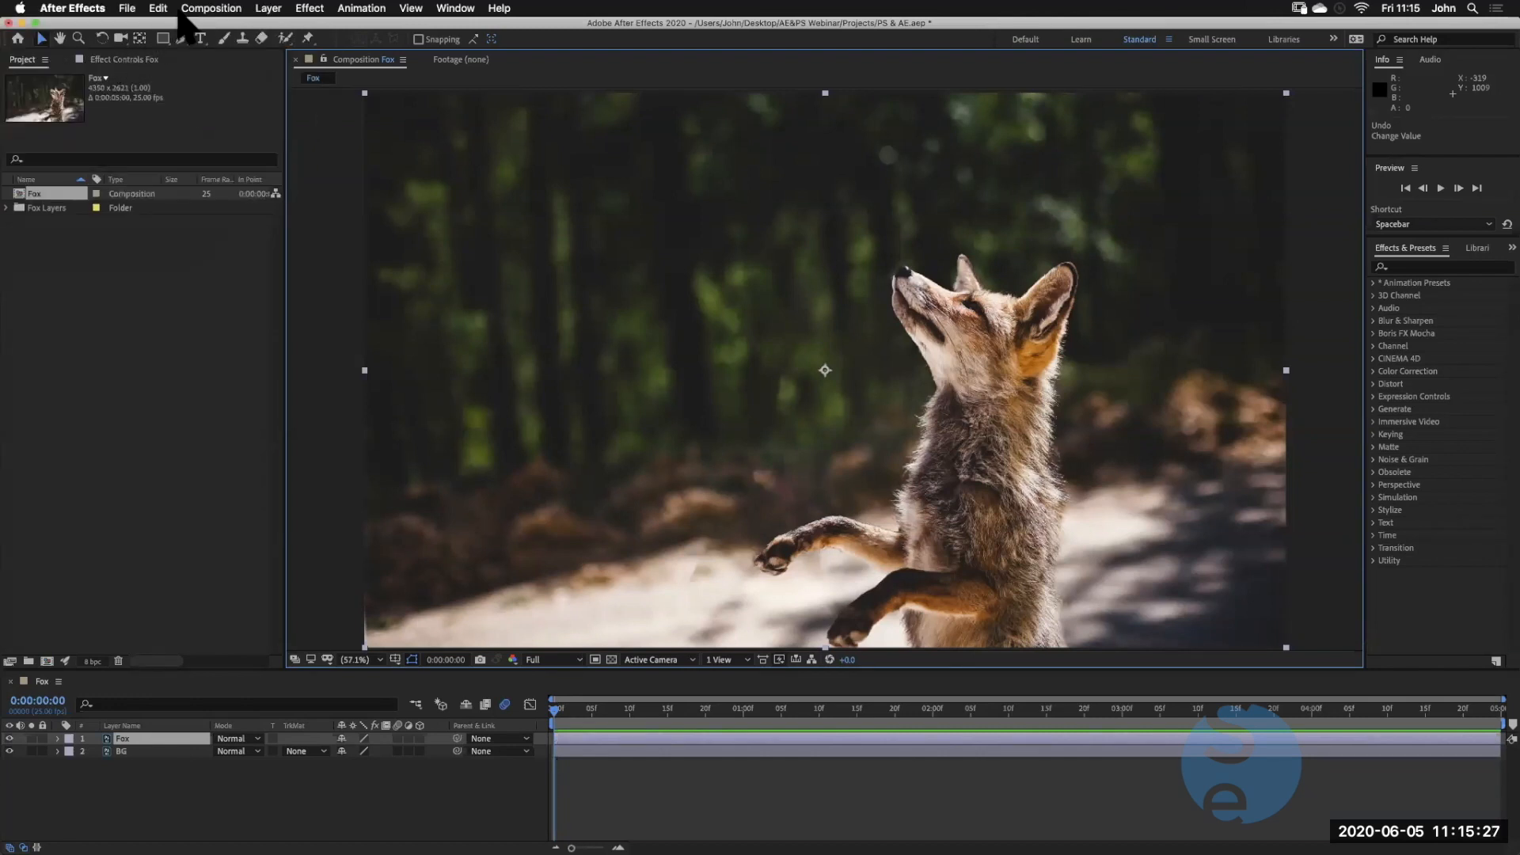
click(180, 9)
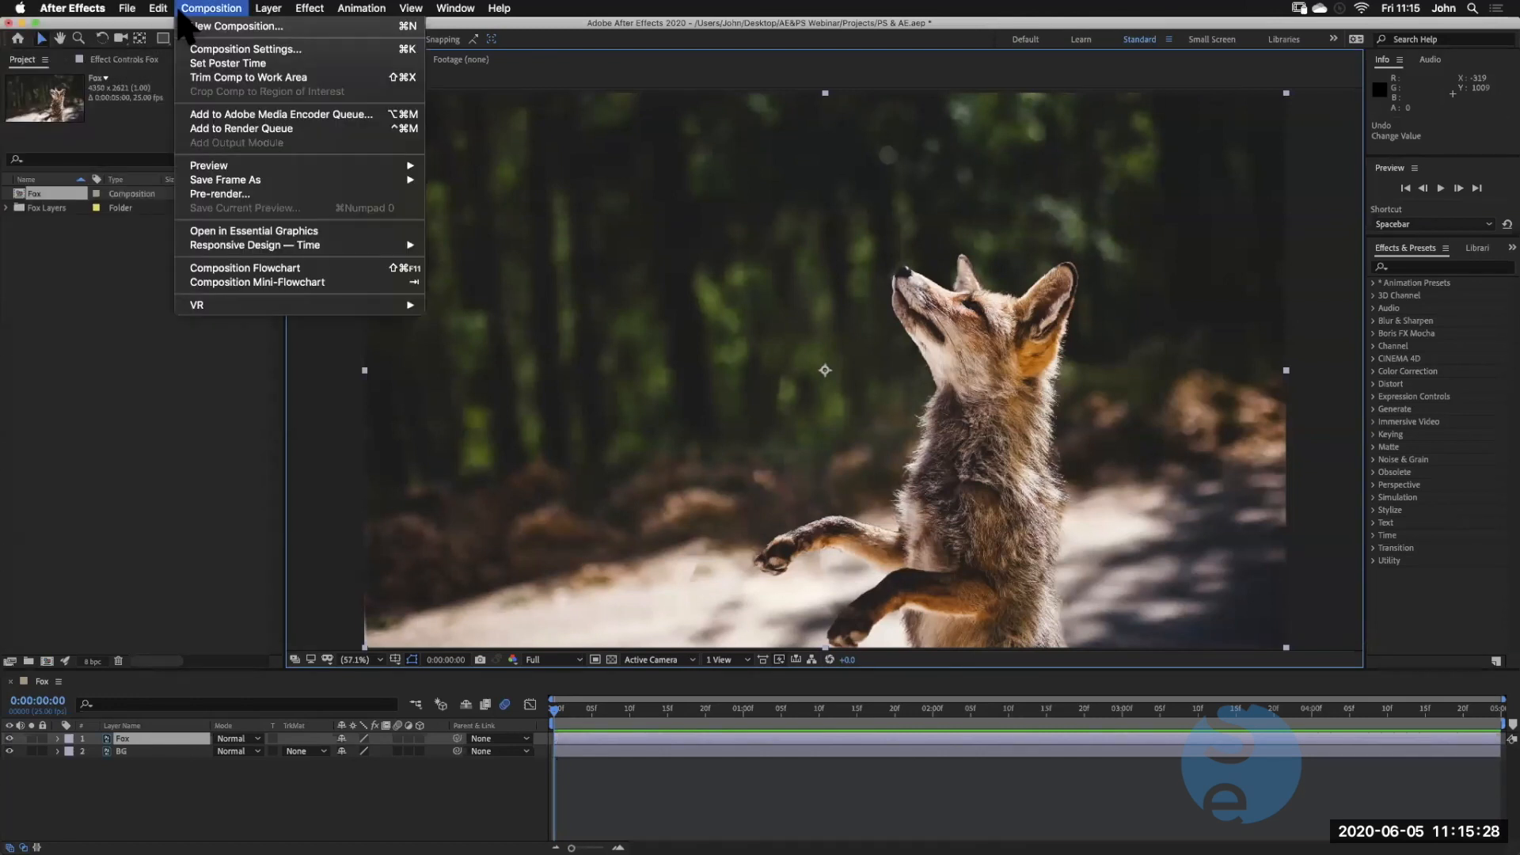
click(227, 42)
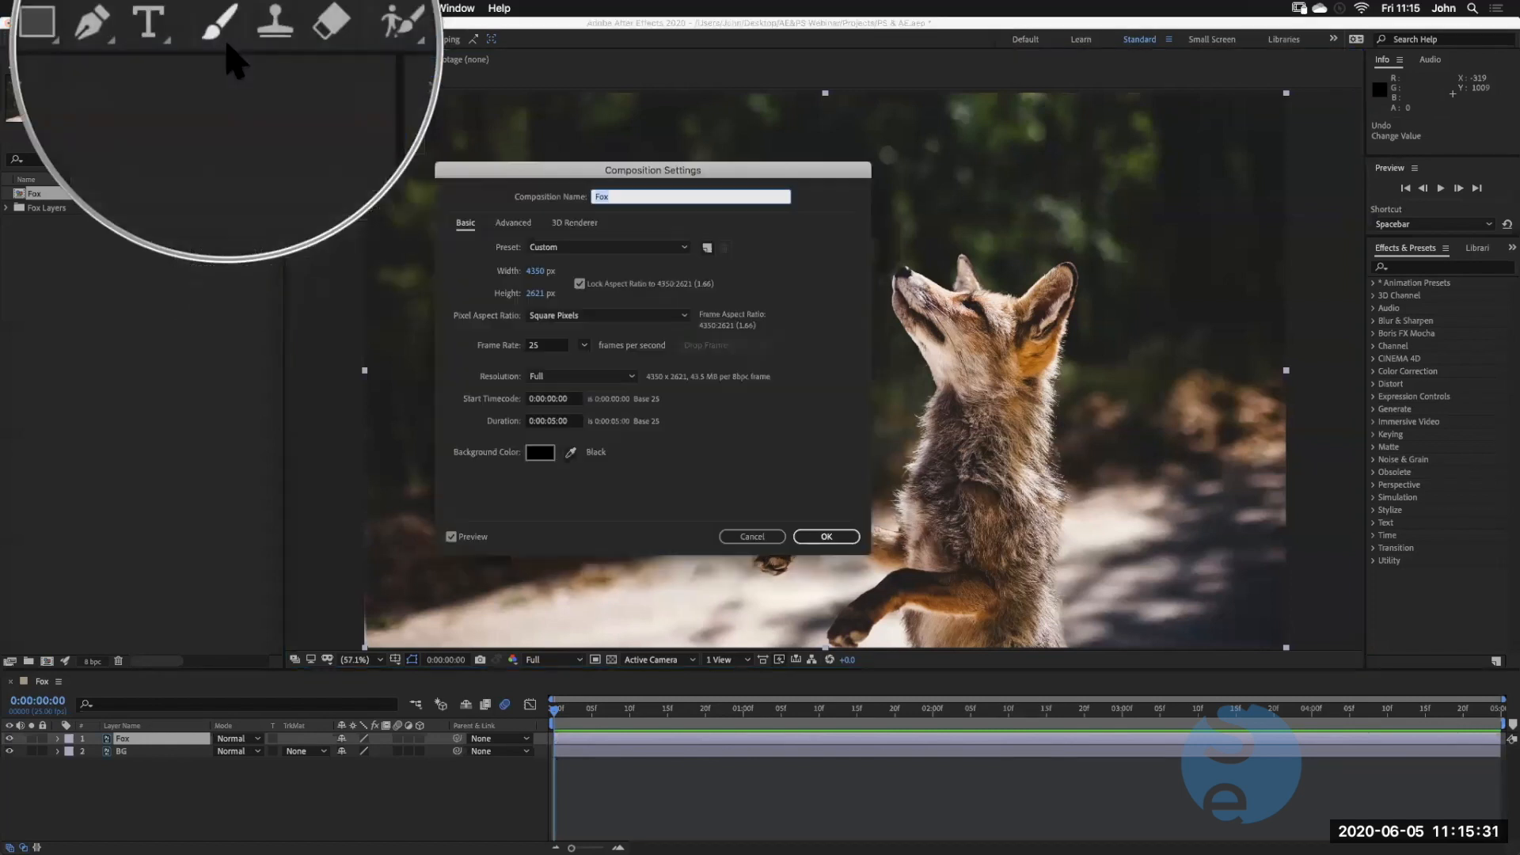
click(614, 252)
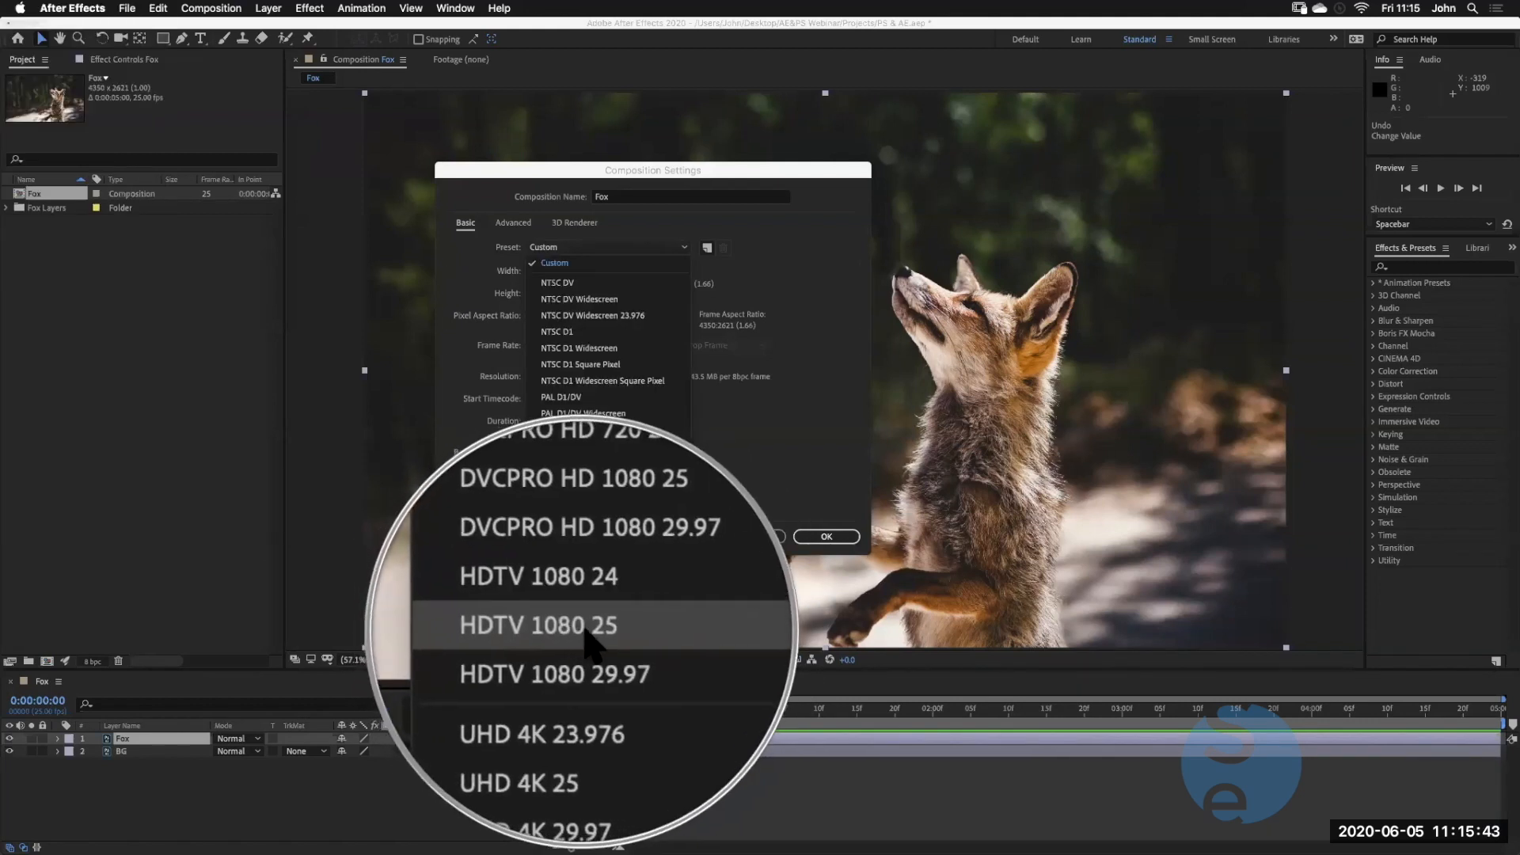
click(588, 598)
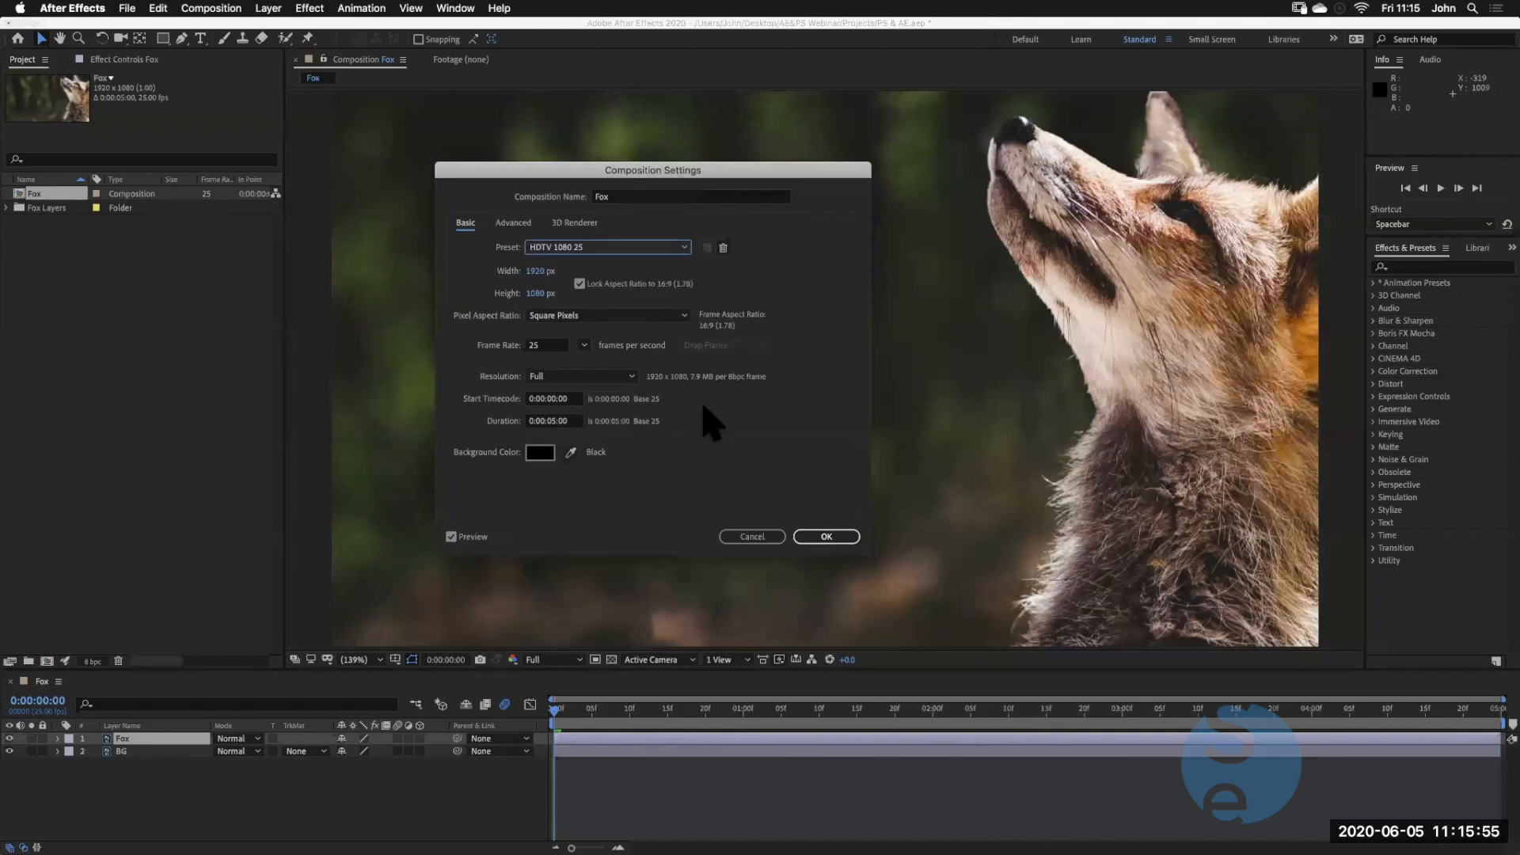
click(838, 532)
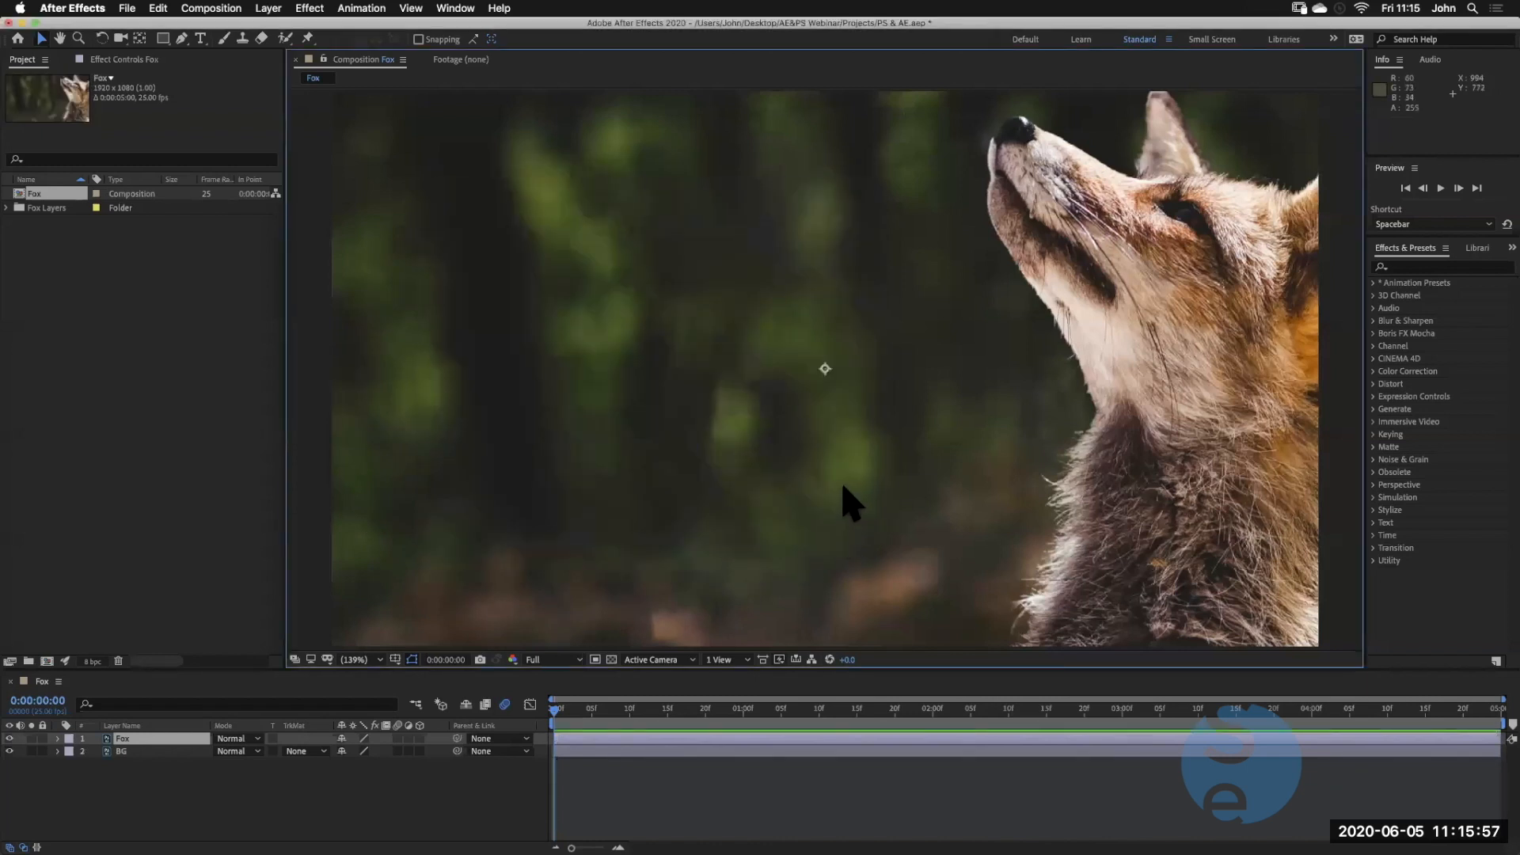
Scale the Fox and BG layers together to 45% to suit the smaller composition frame
scroll(844, 497, up, 2)
scroll(846, 498, down, 6)
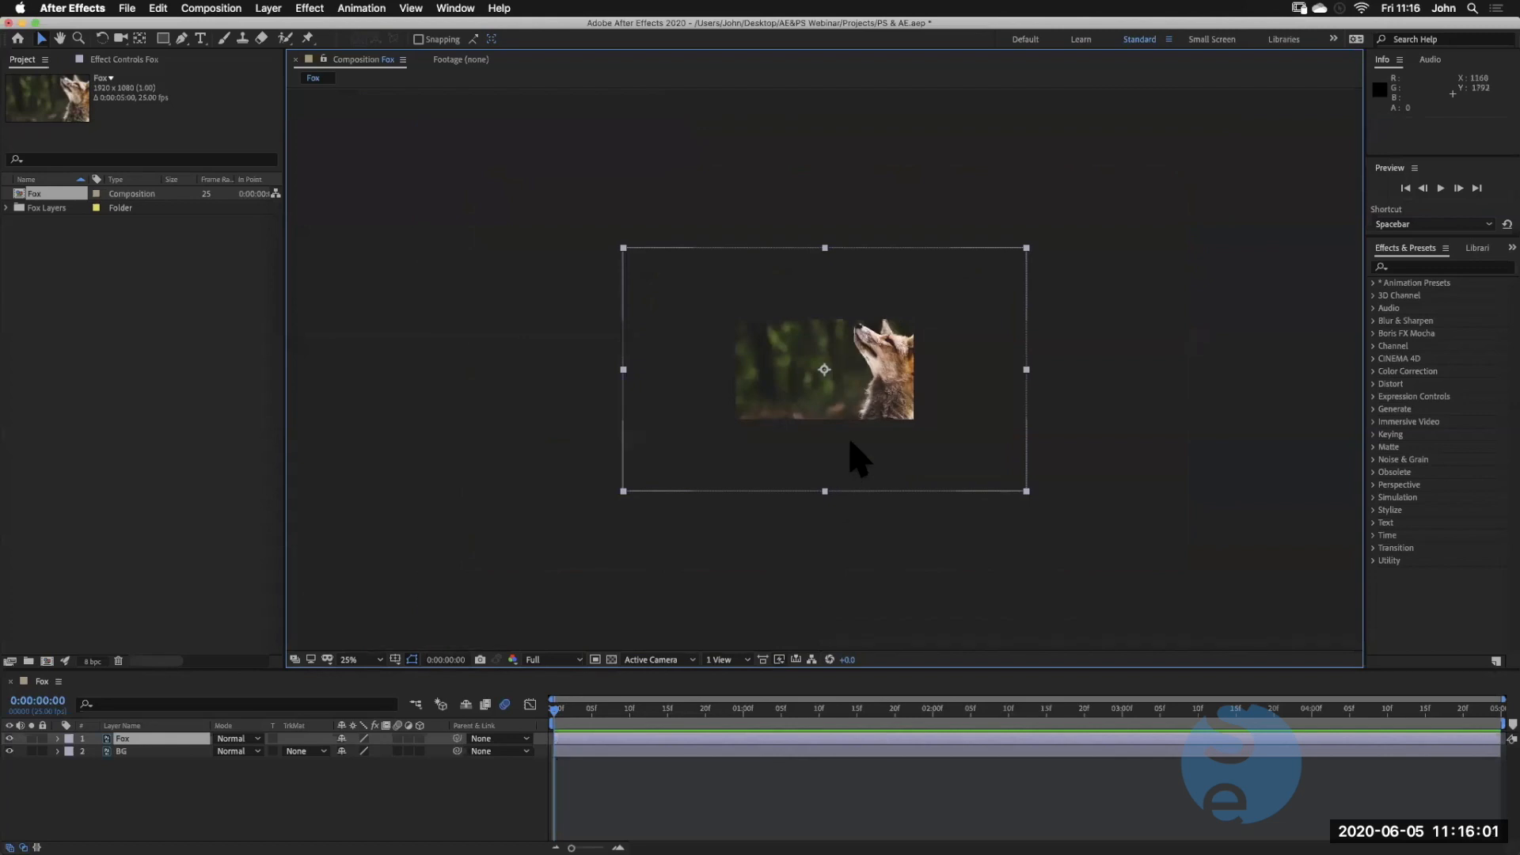
key(slash)
key(comma)
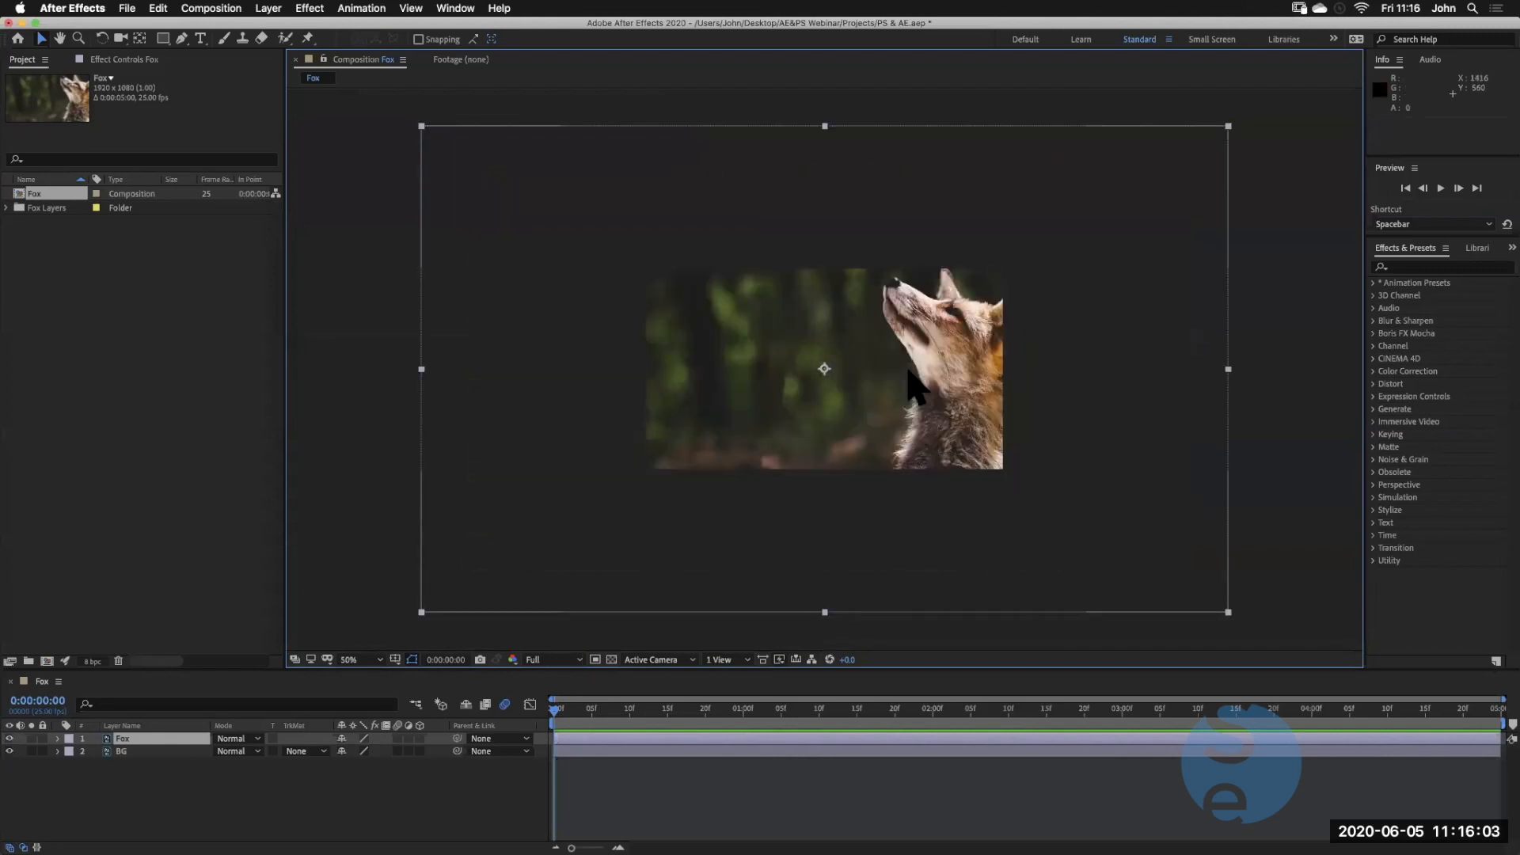
shift+click(127, 750)
click(57, 739)
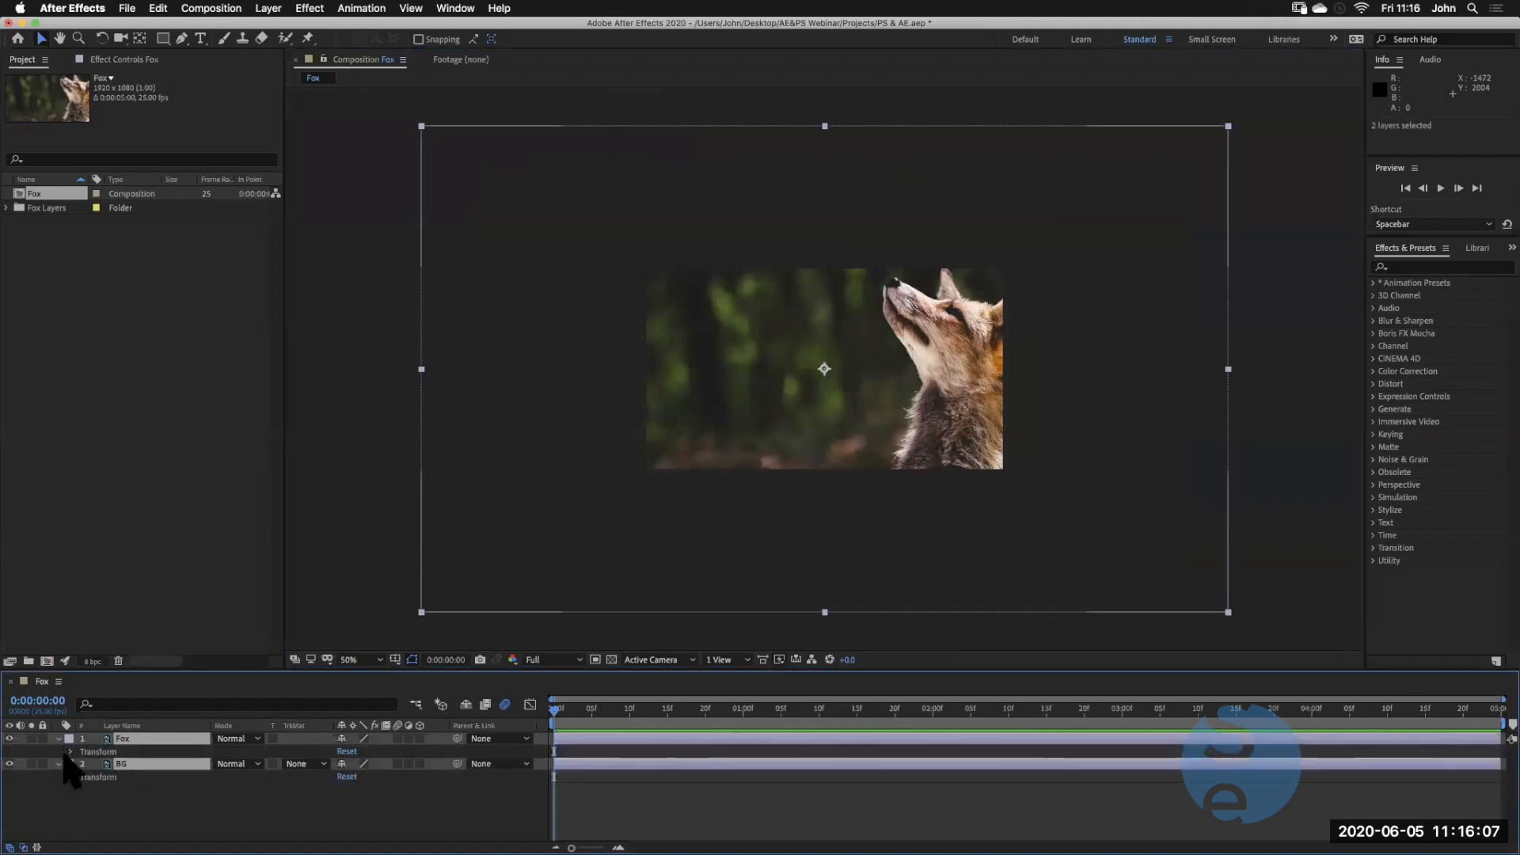
click(70, 752)
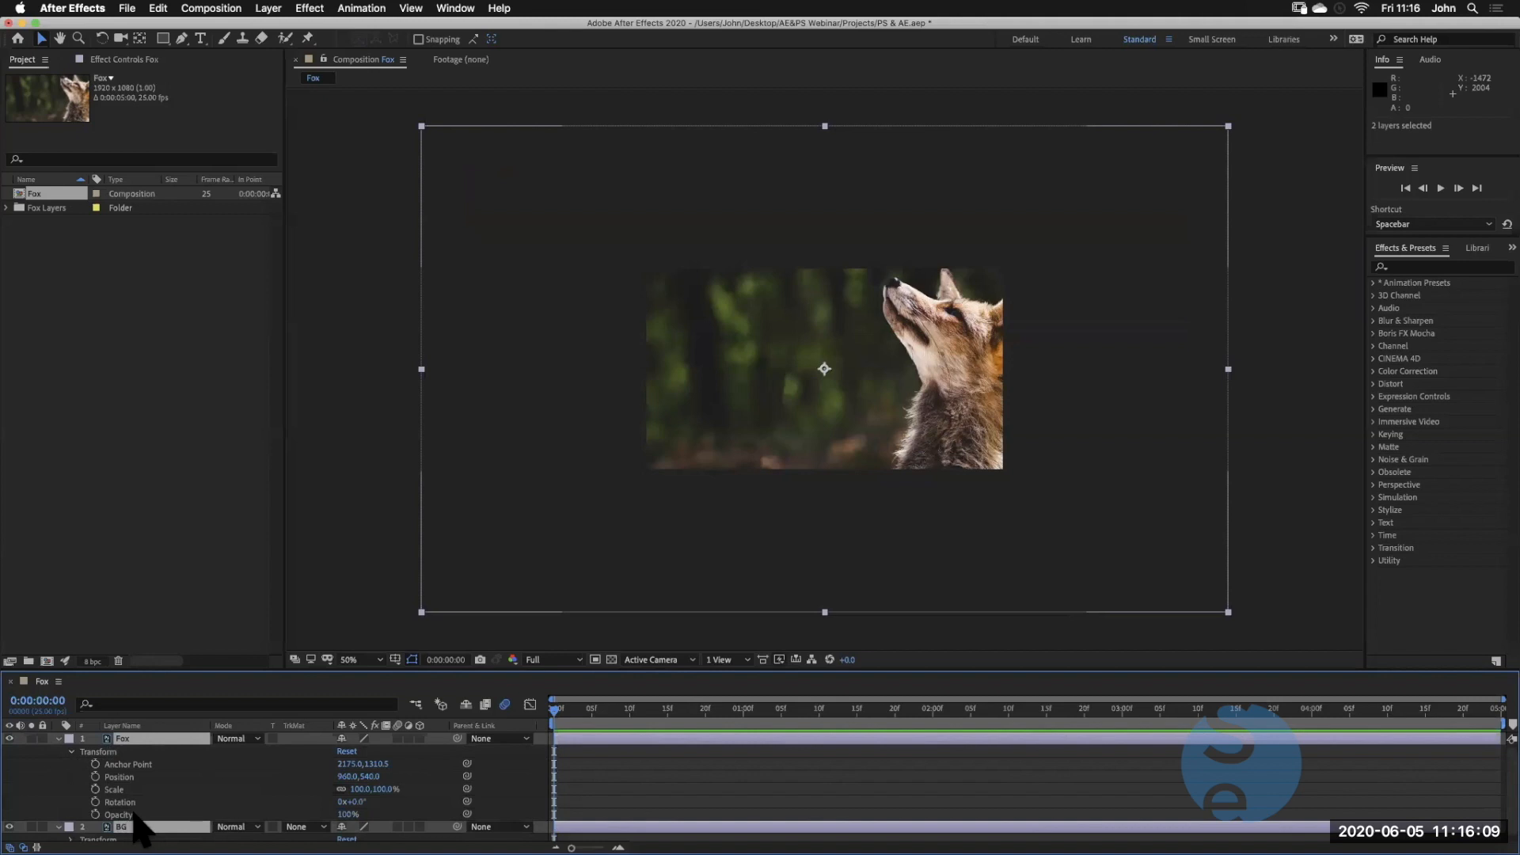
click(380, 789)
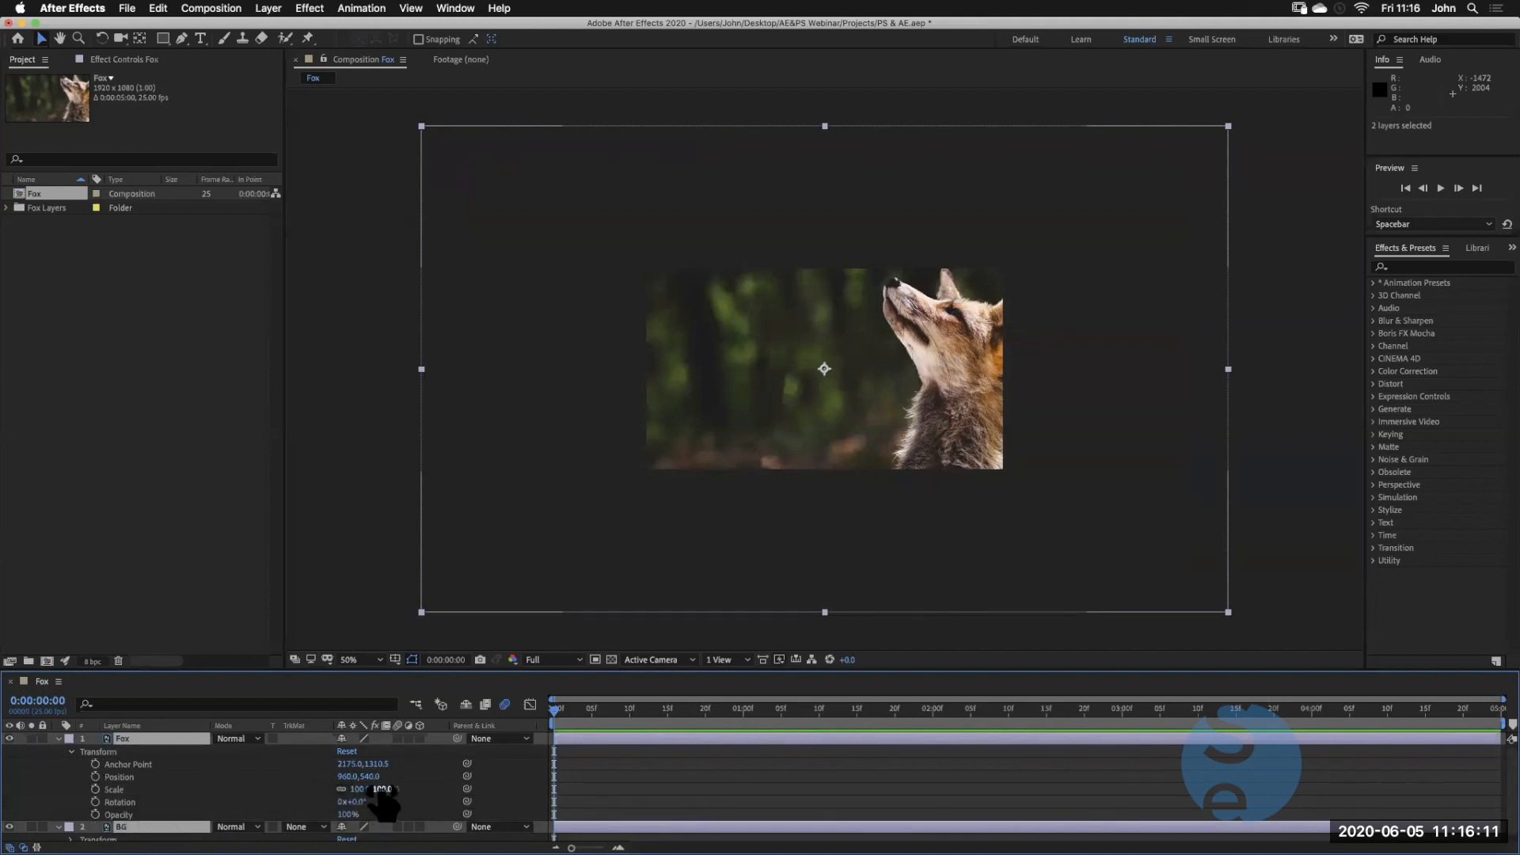
text(41)
key(Return)
drag(343, 797, 346, 796)
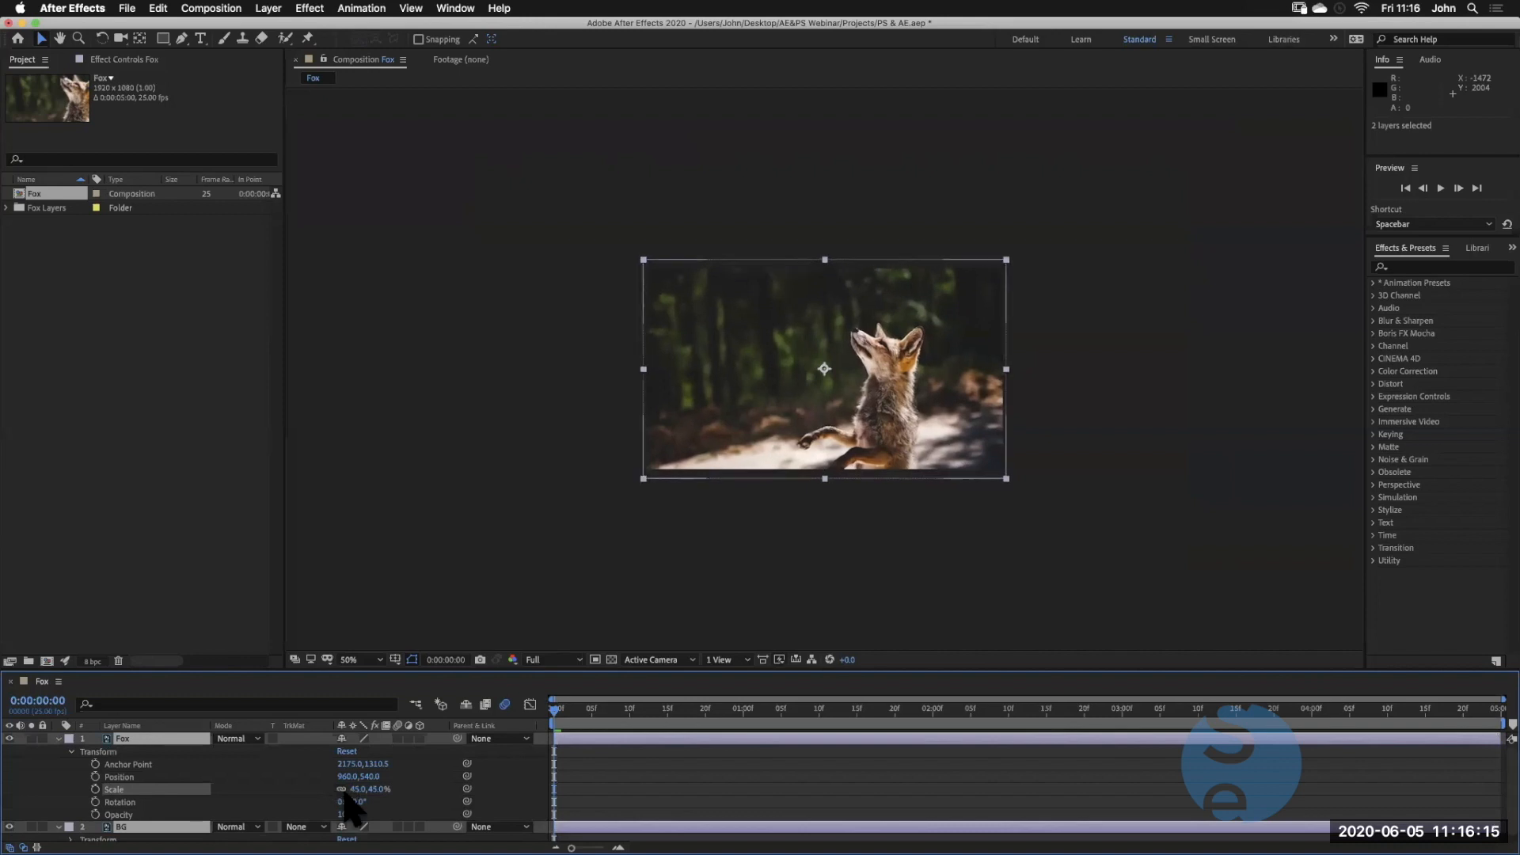
key(comma)
key(comma)
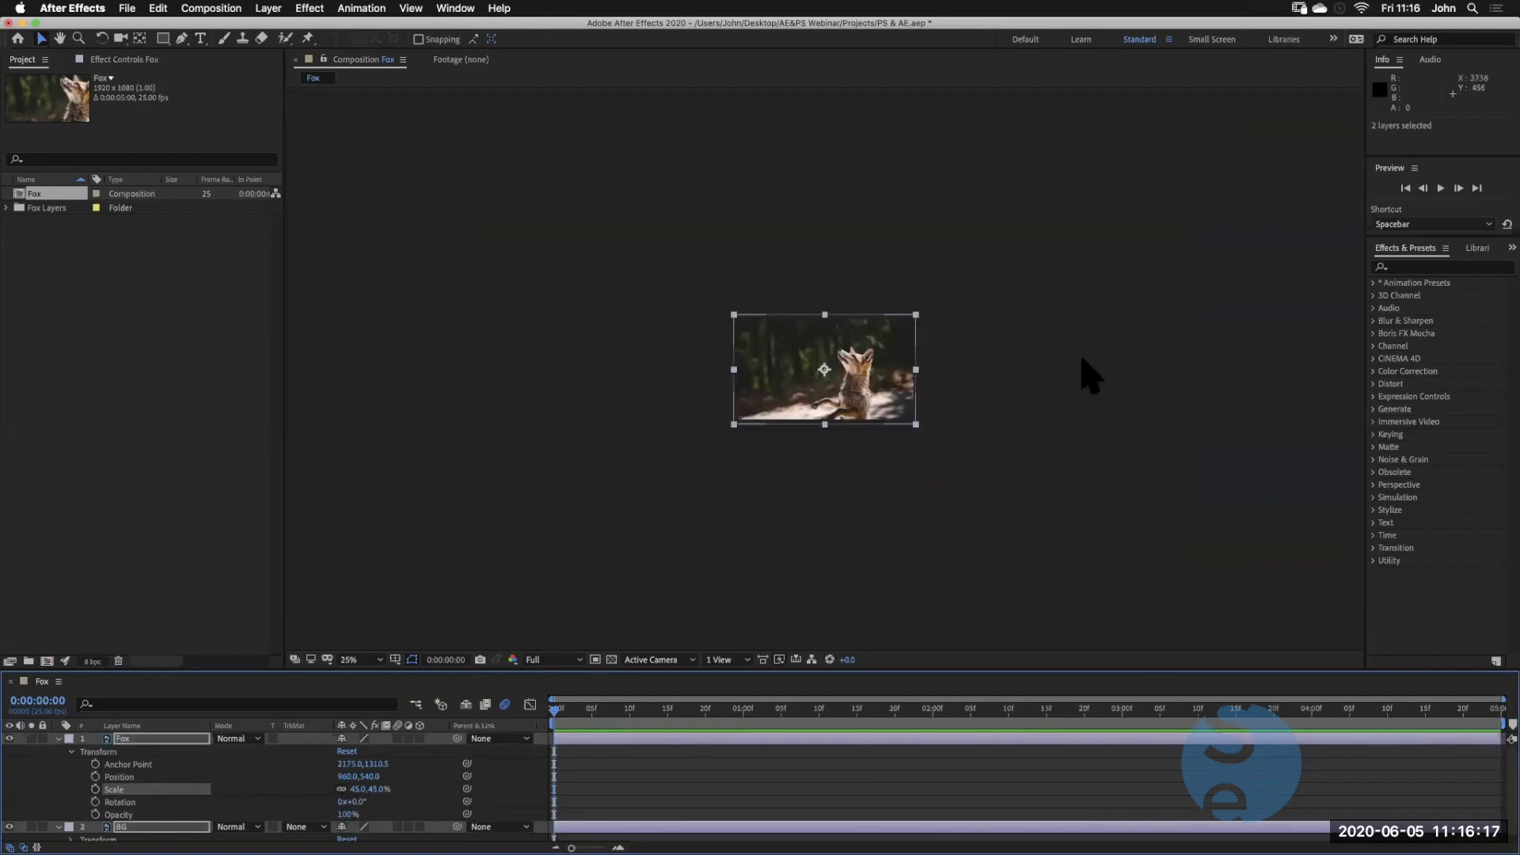
key(slash)
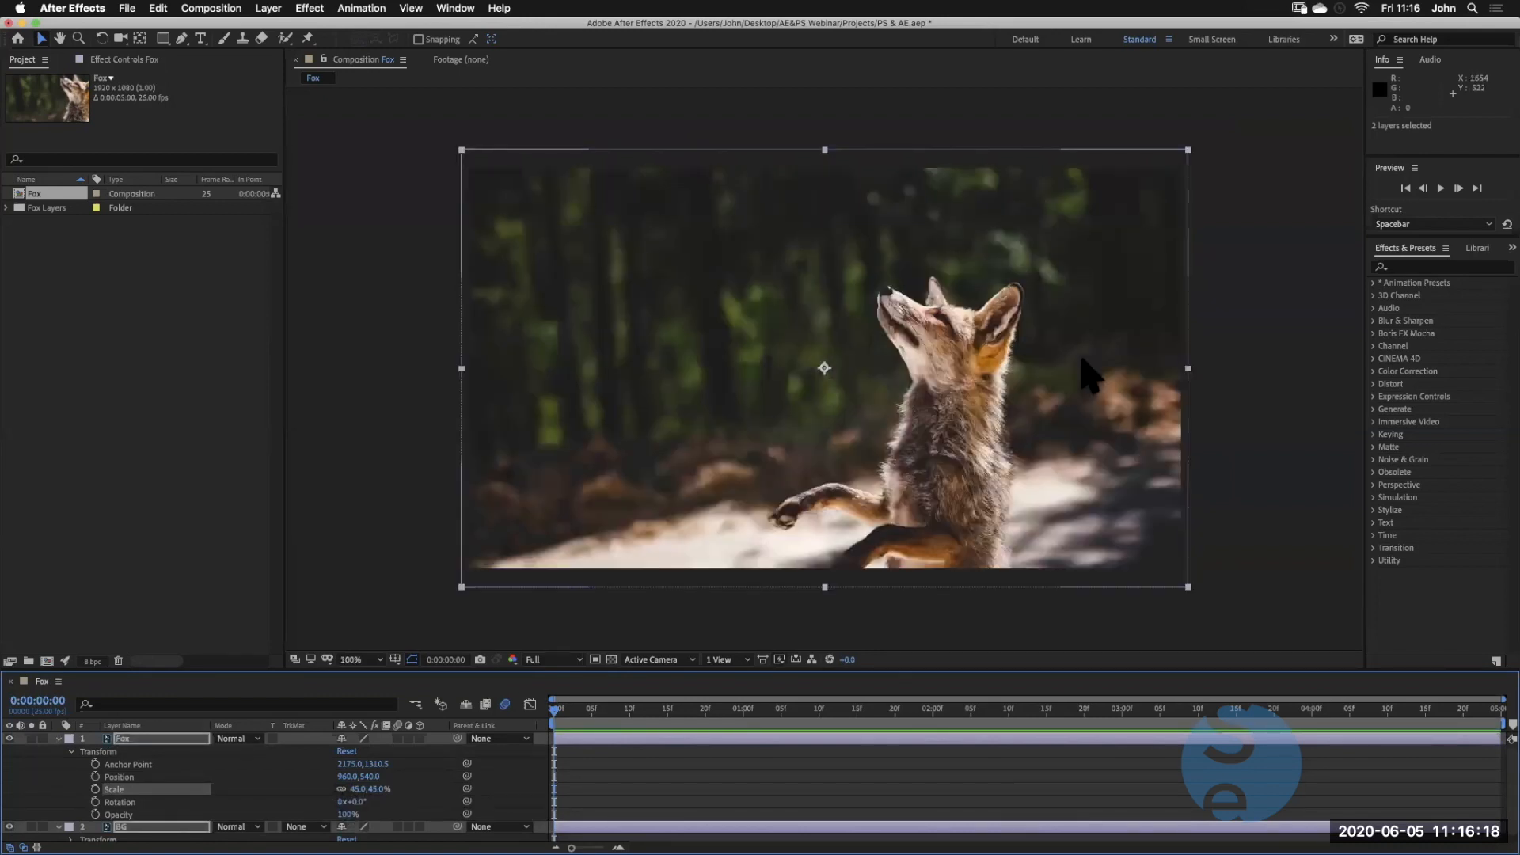
Collapse the Fox and BG layers' properties, clear the layer selection and save the project
click(58, 738)
click(85, 776)
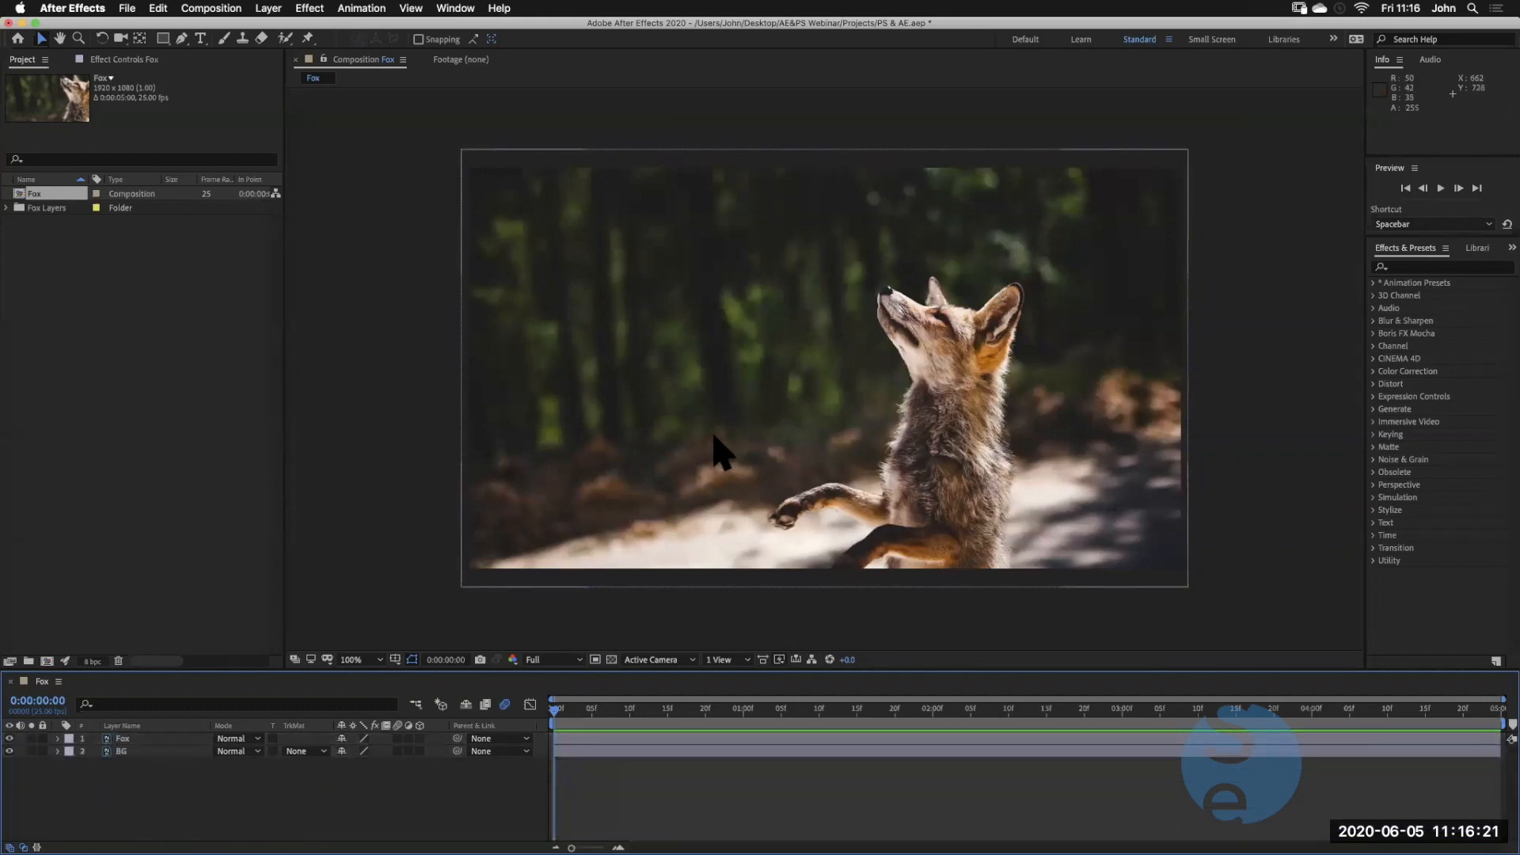
key(super+s)
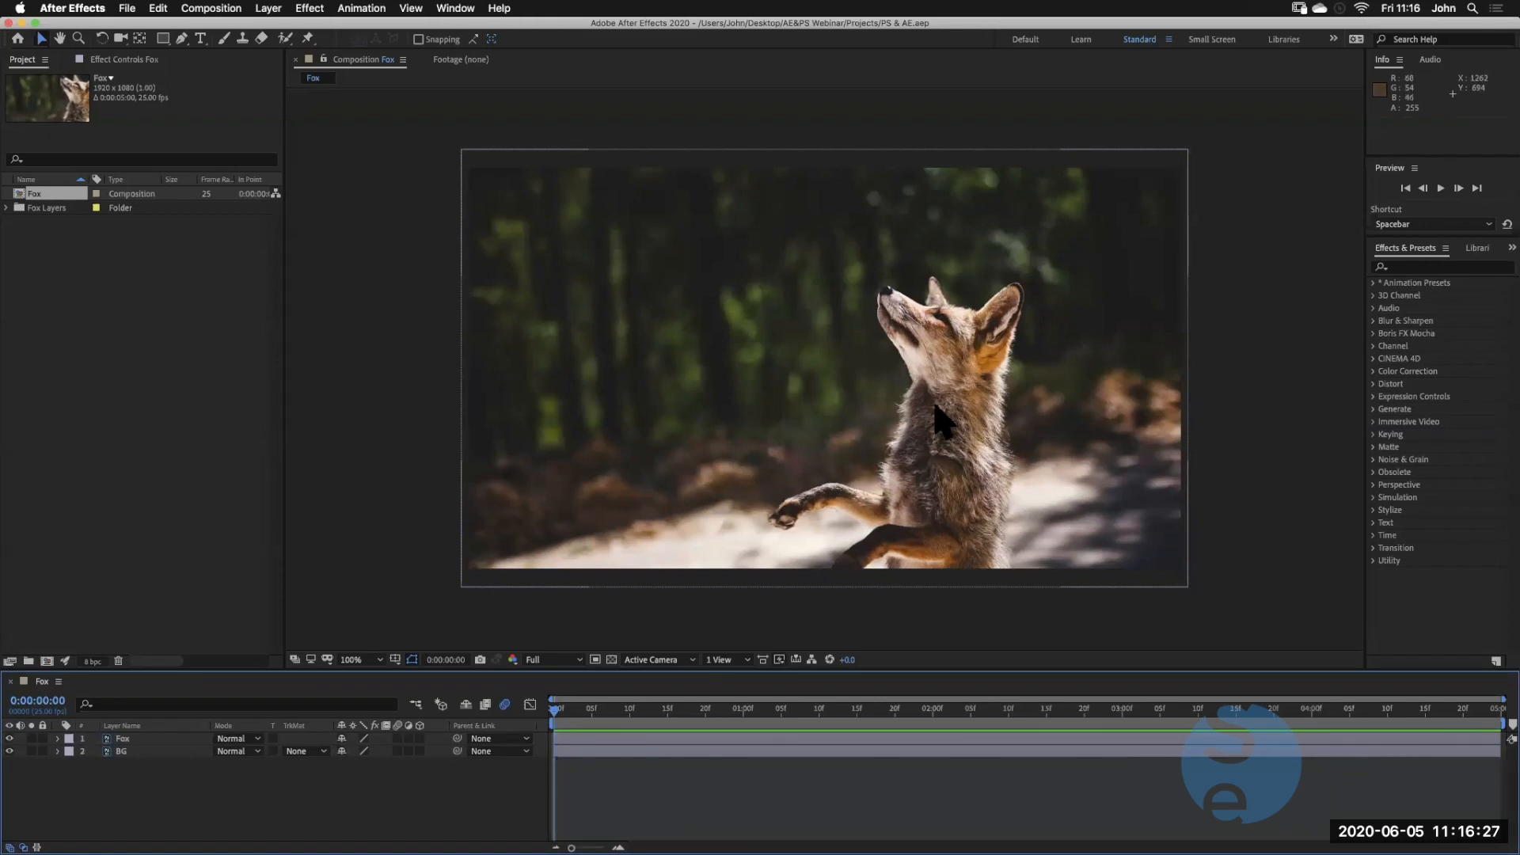
Place puppet position pins on the Fox layer at the base of the body, the neck and the head
click(140, 740)
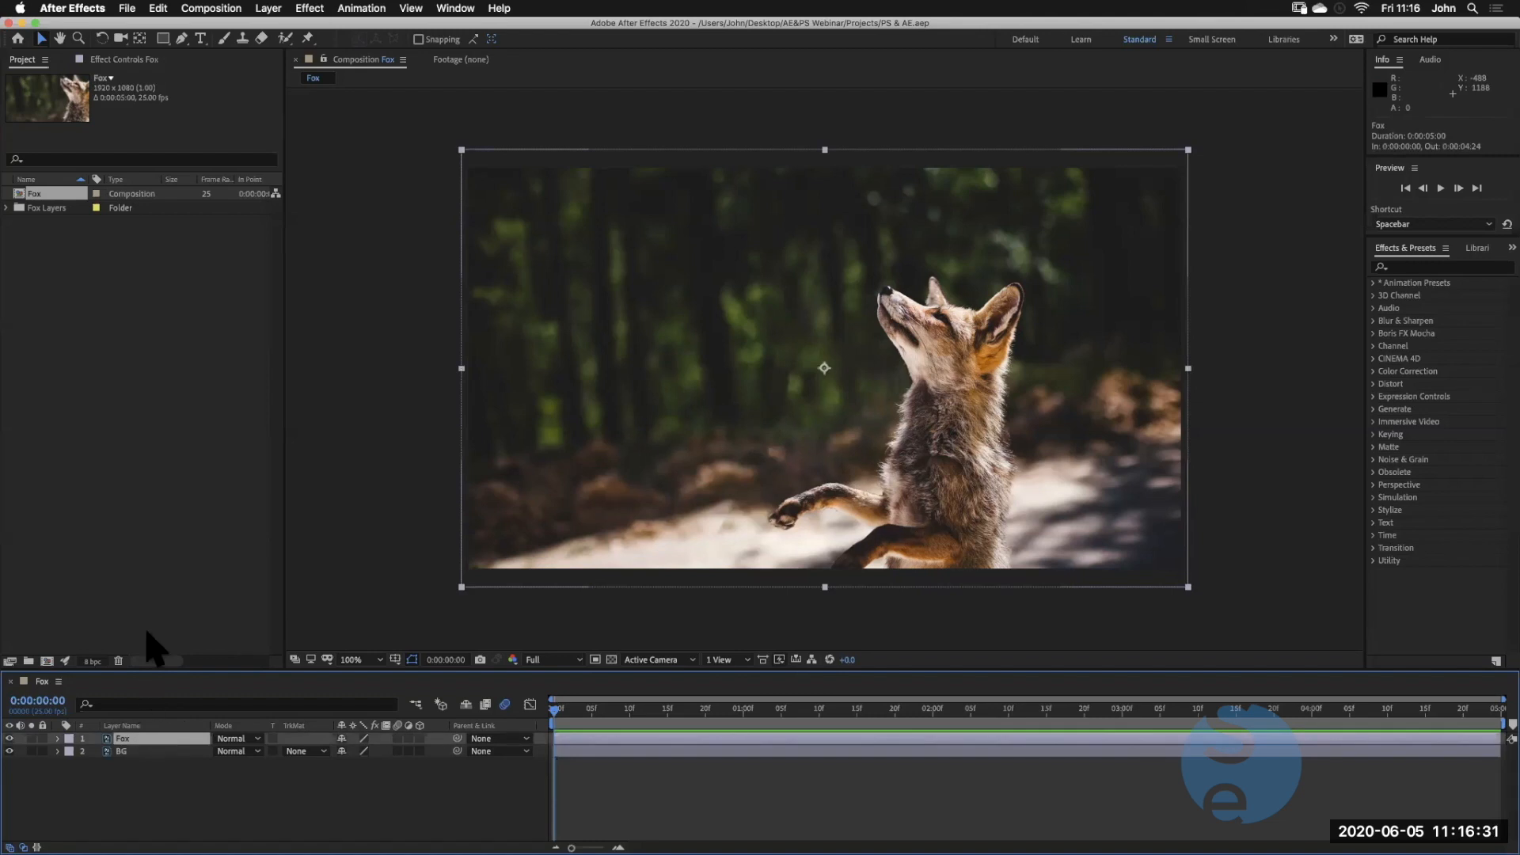
click(308, 38)
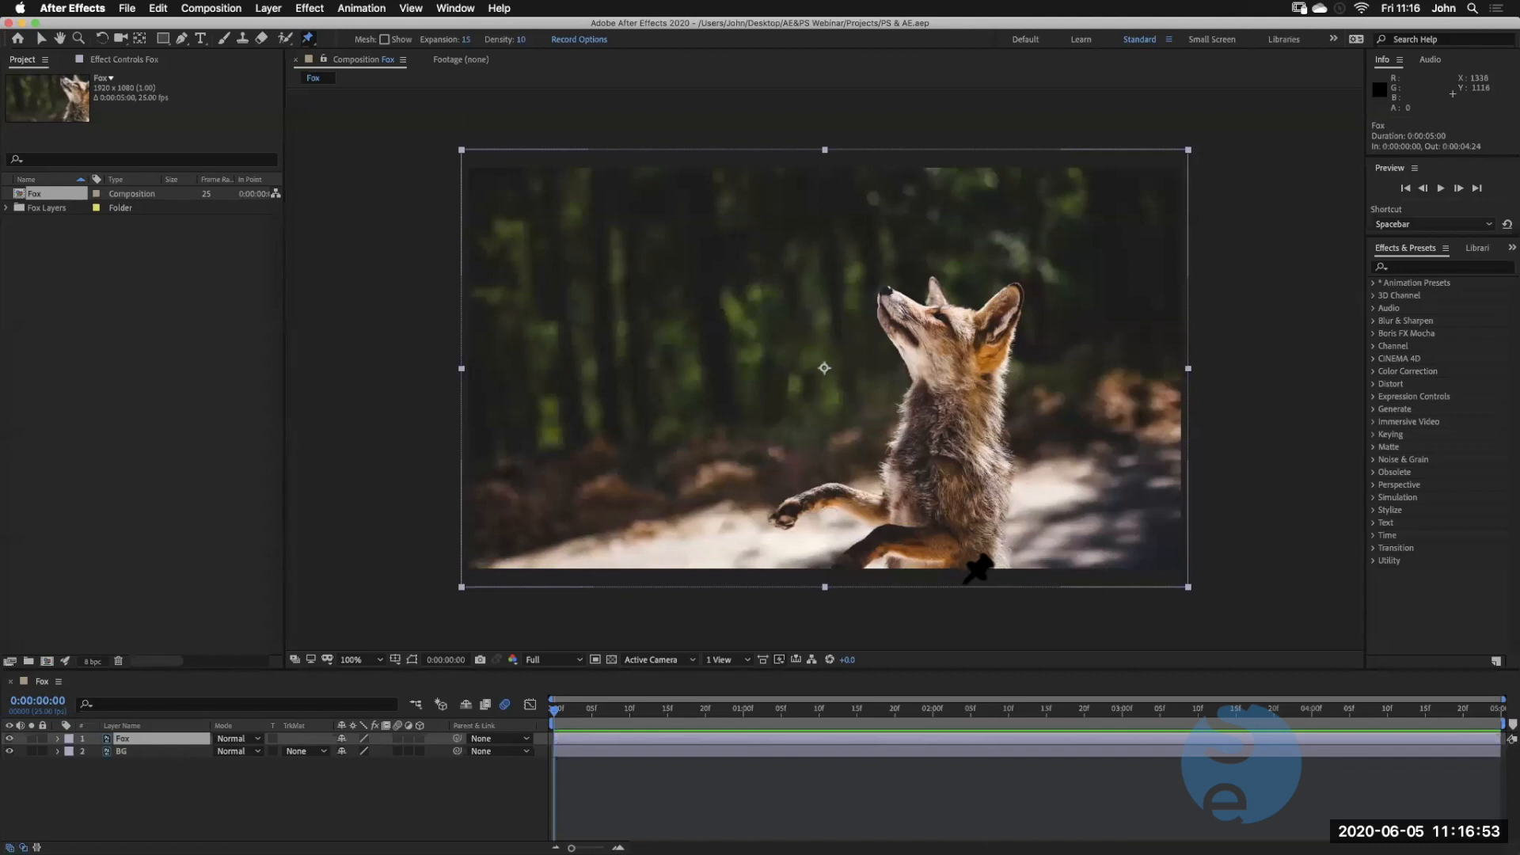
click(964, 583)
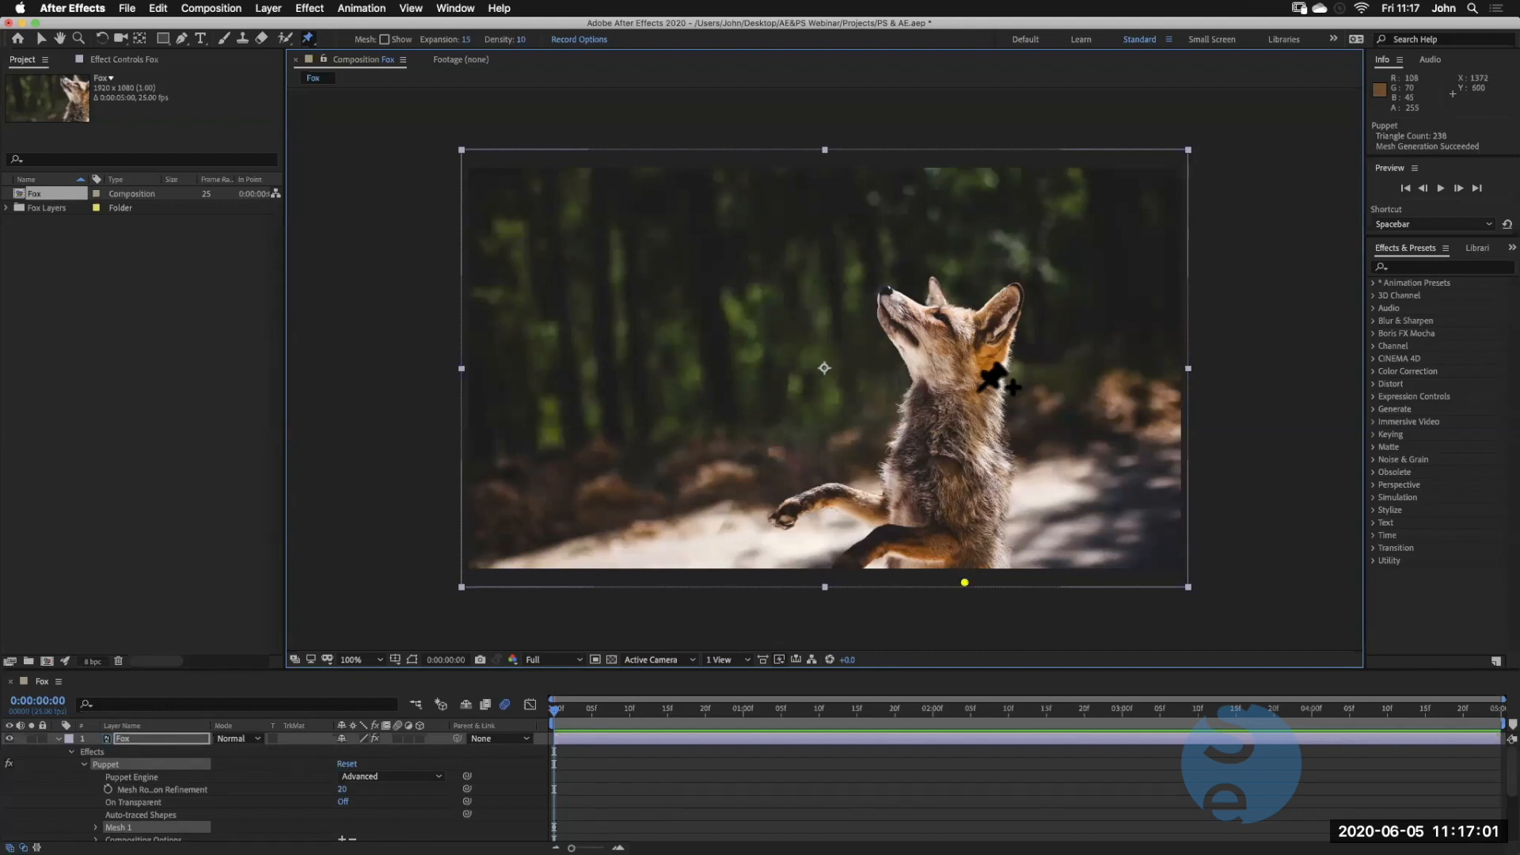
click(978, 389)
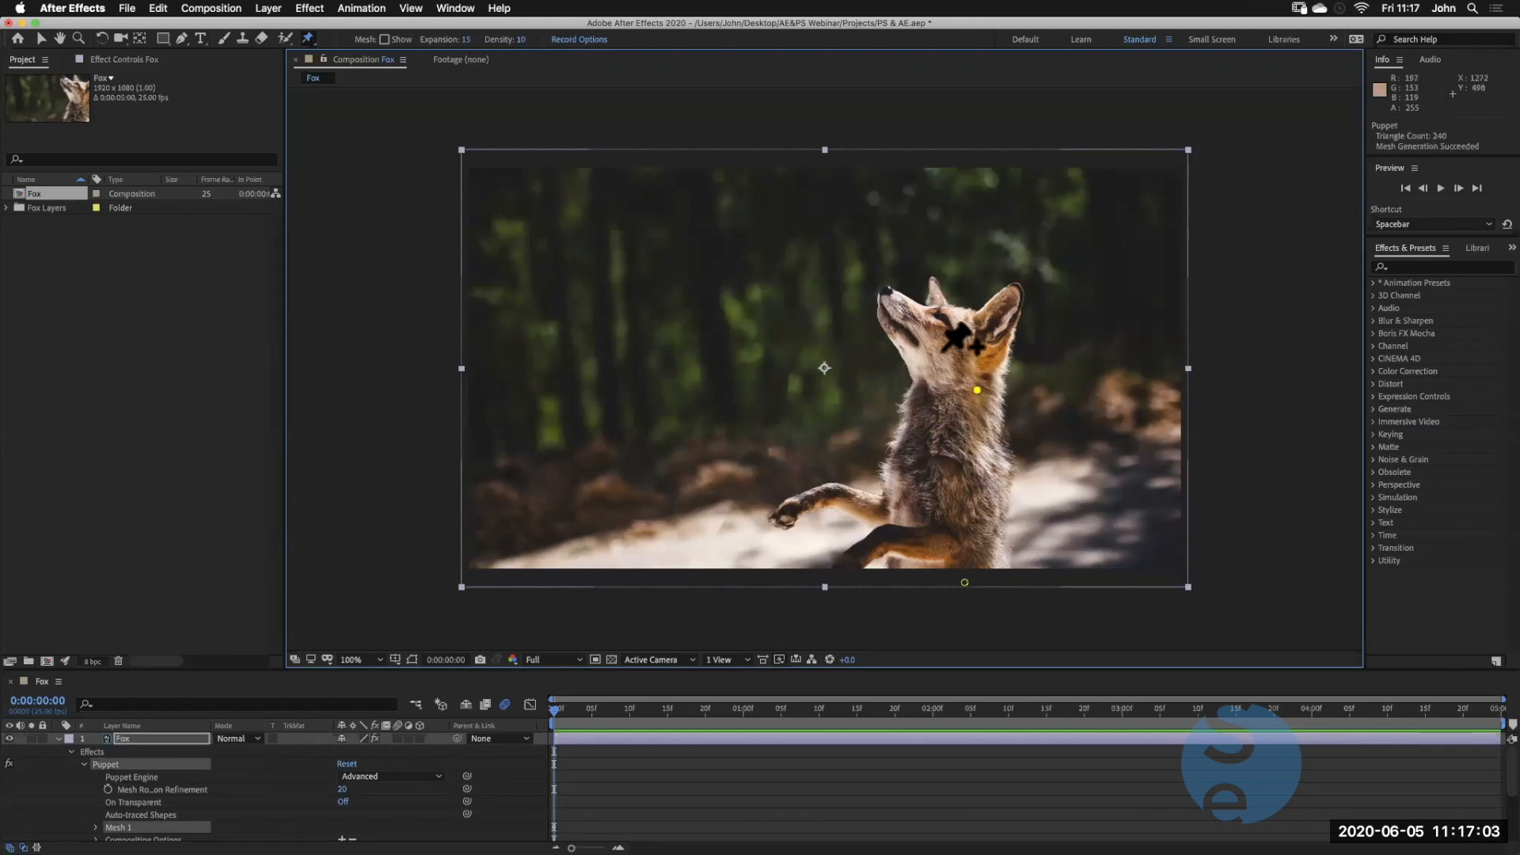
click(949, 344)
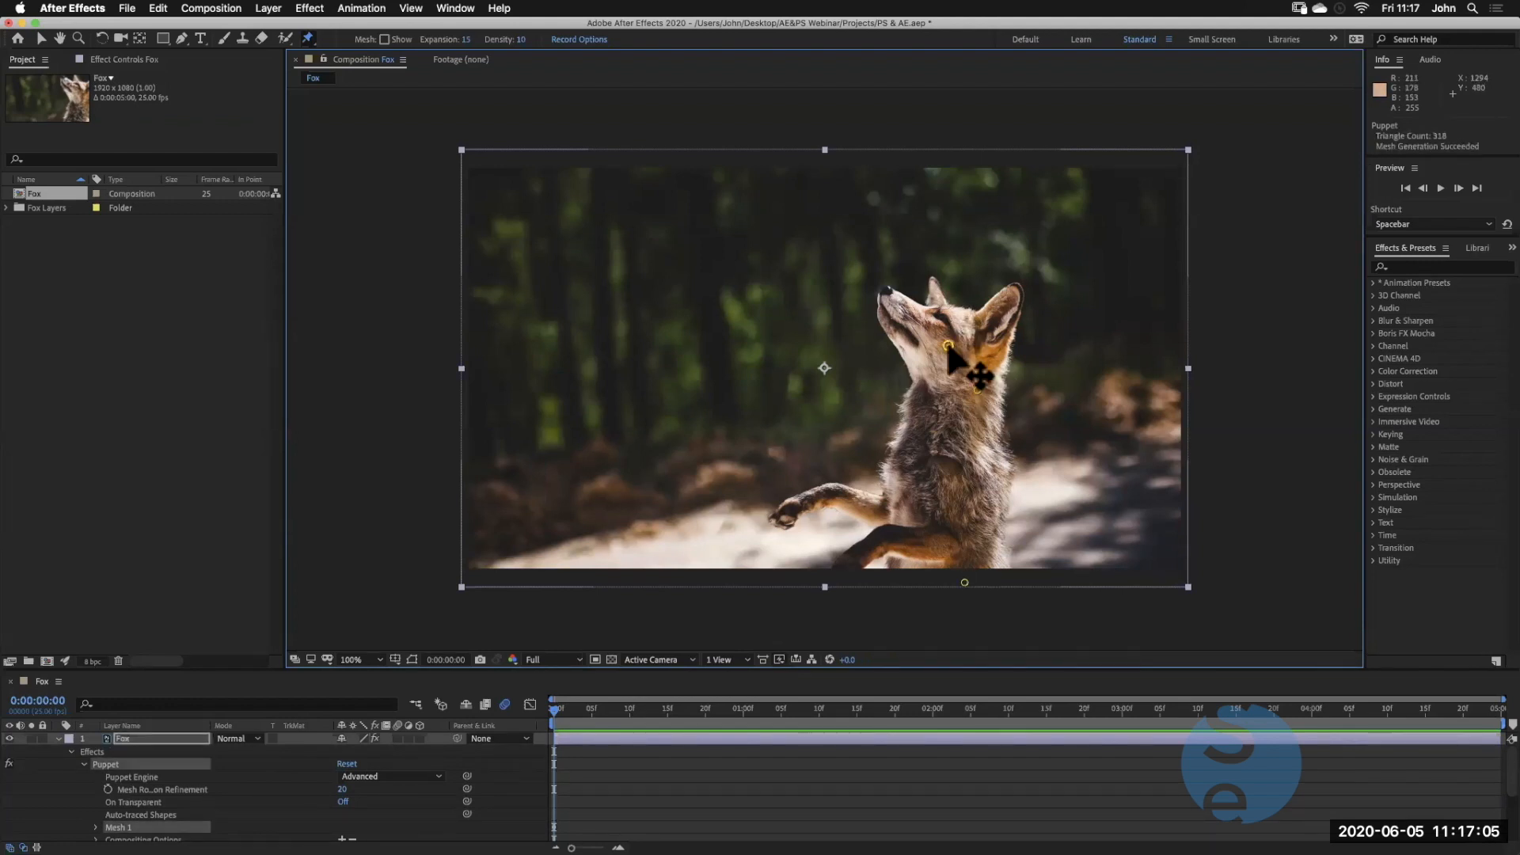
Add puppet pins along both front legs at the shoulders, elbows, raised paw and lower leg, and return to the Selection tool with a taller timeline
click(956, 541)
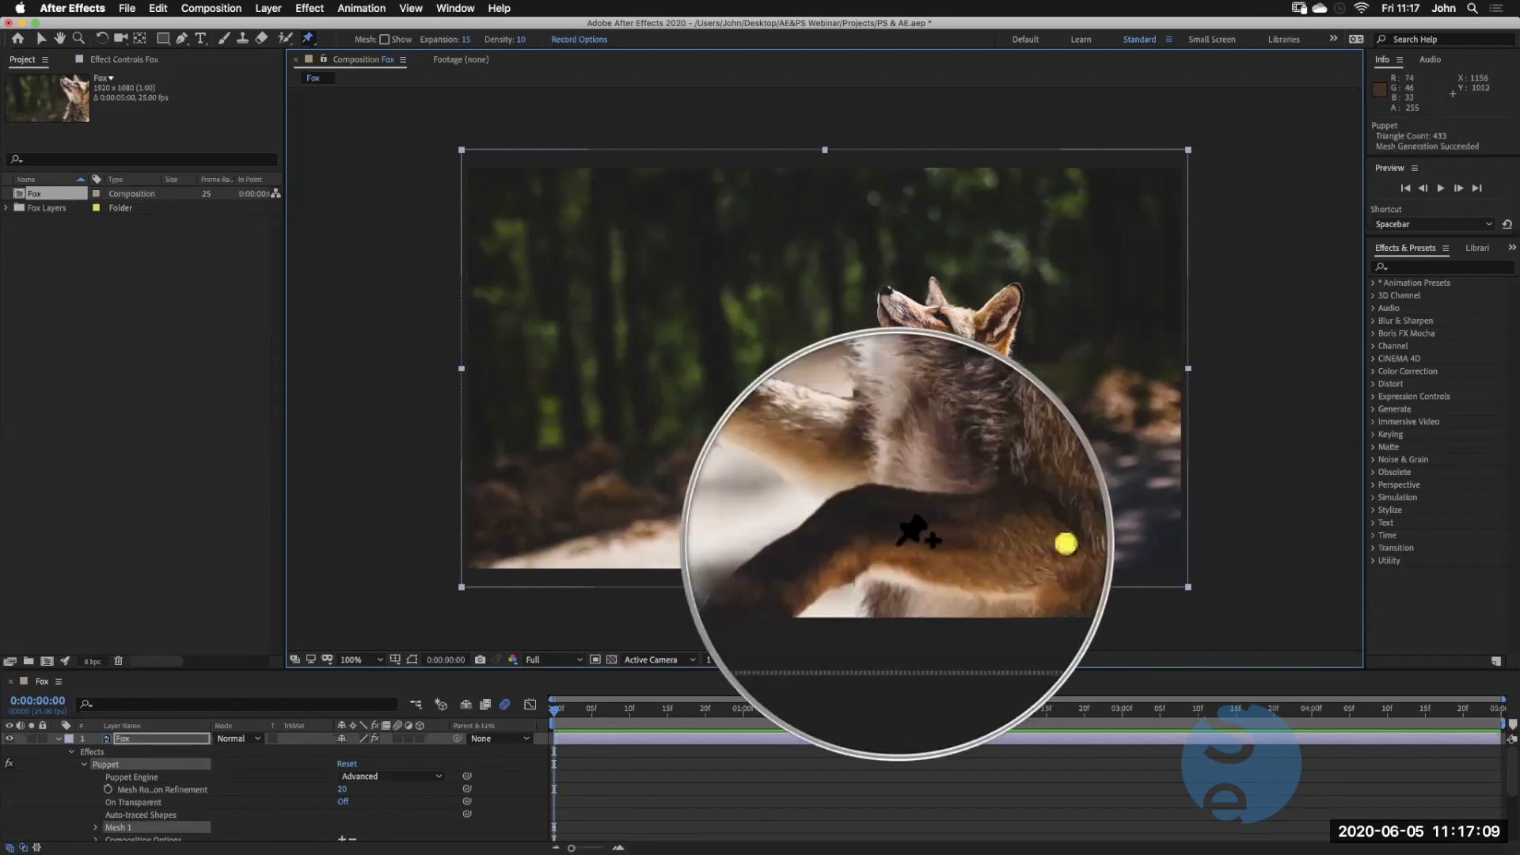
click(886, 533)
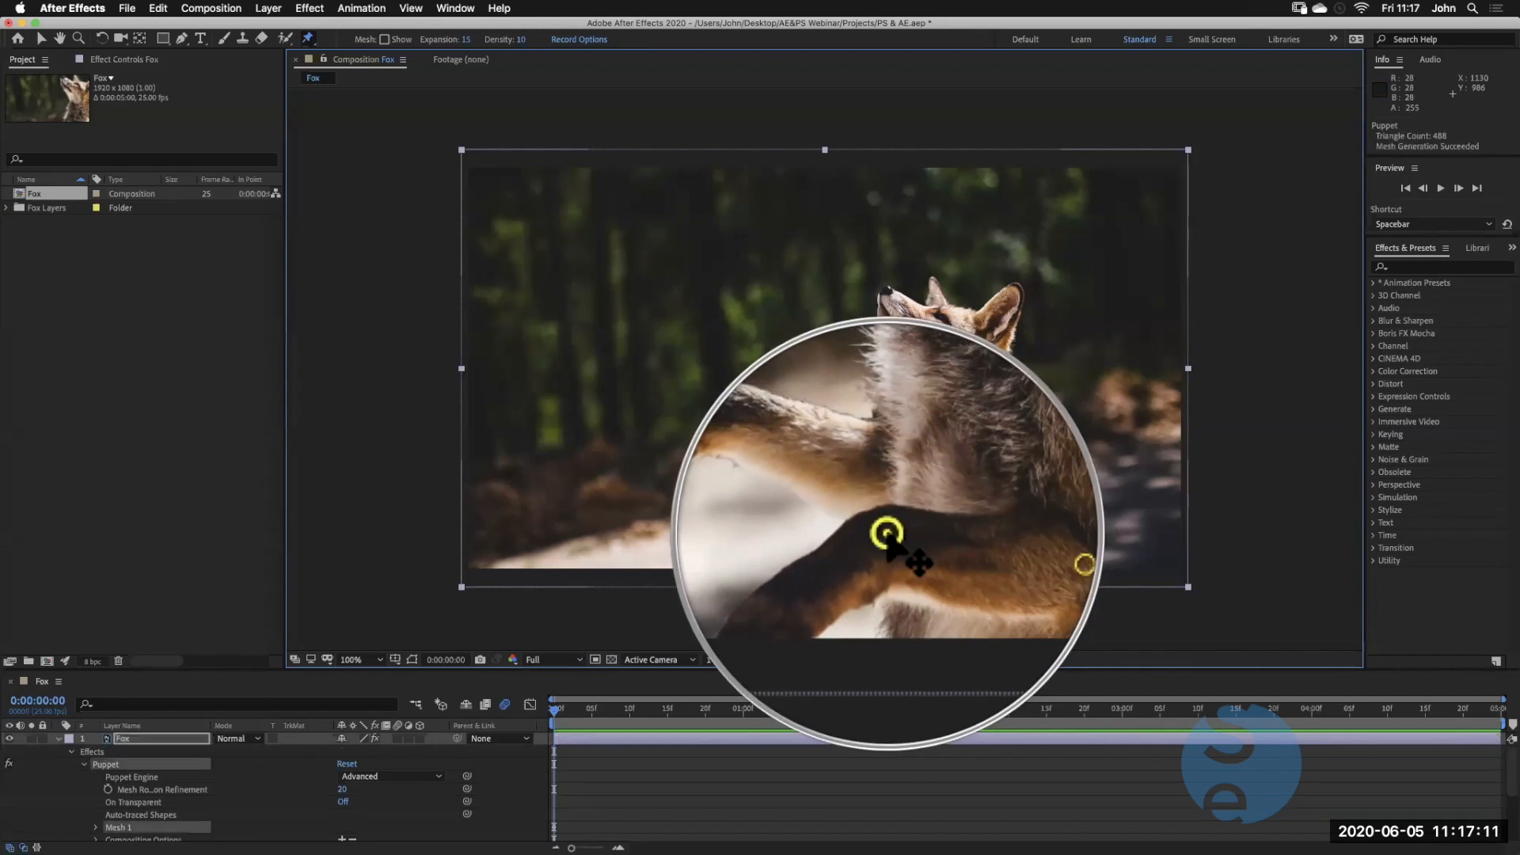
click(882, 584)
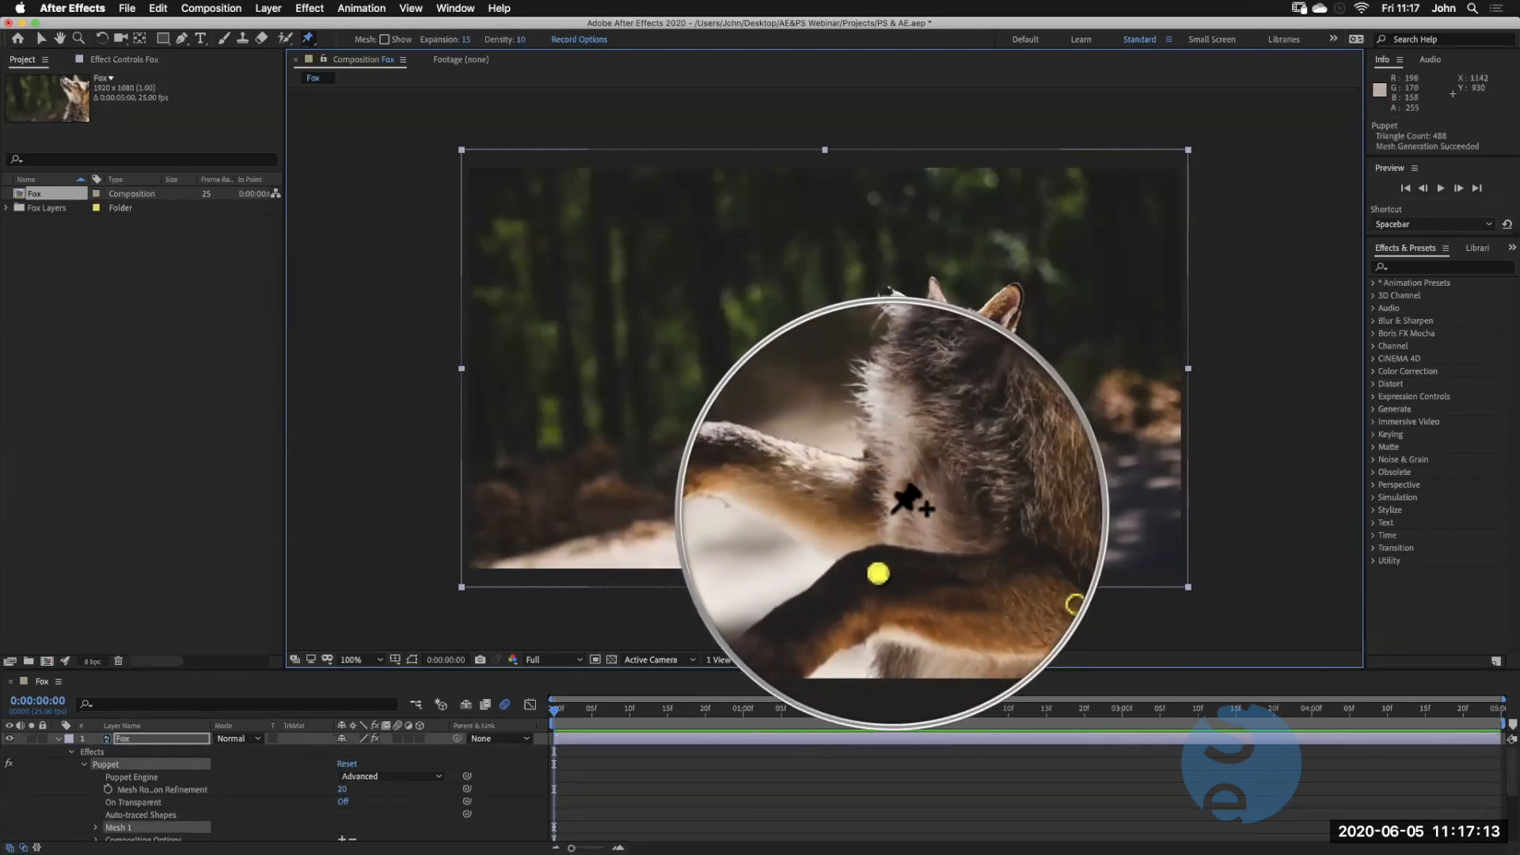
click(820, 500)
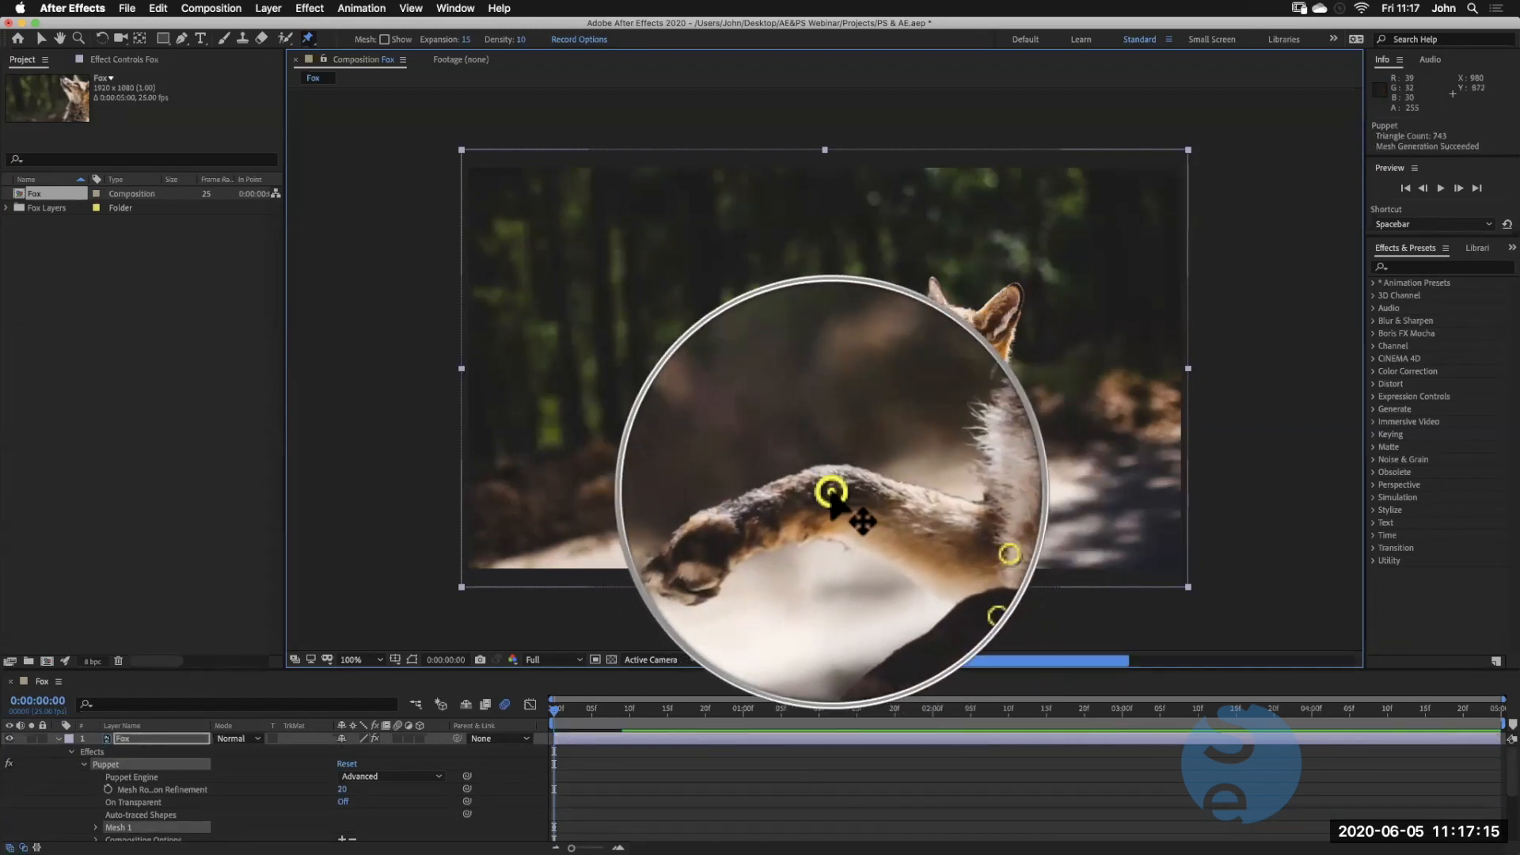
click(777, 521)
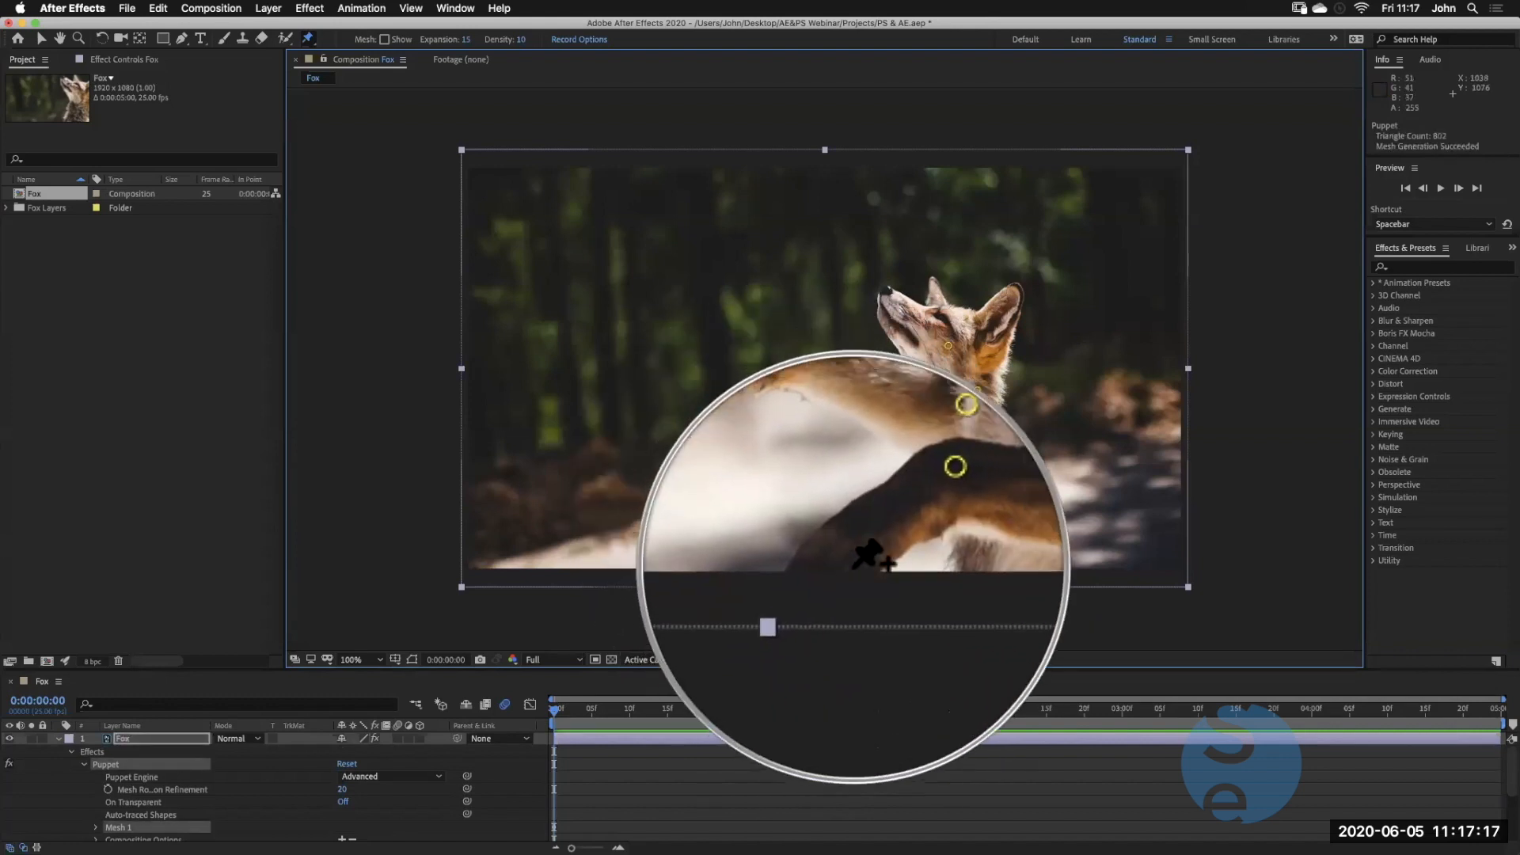
click(845, 564)
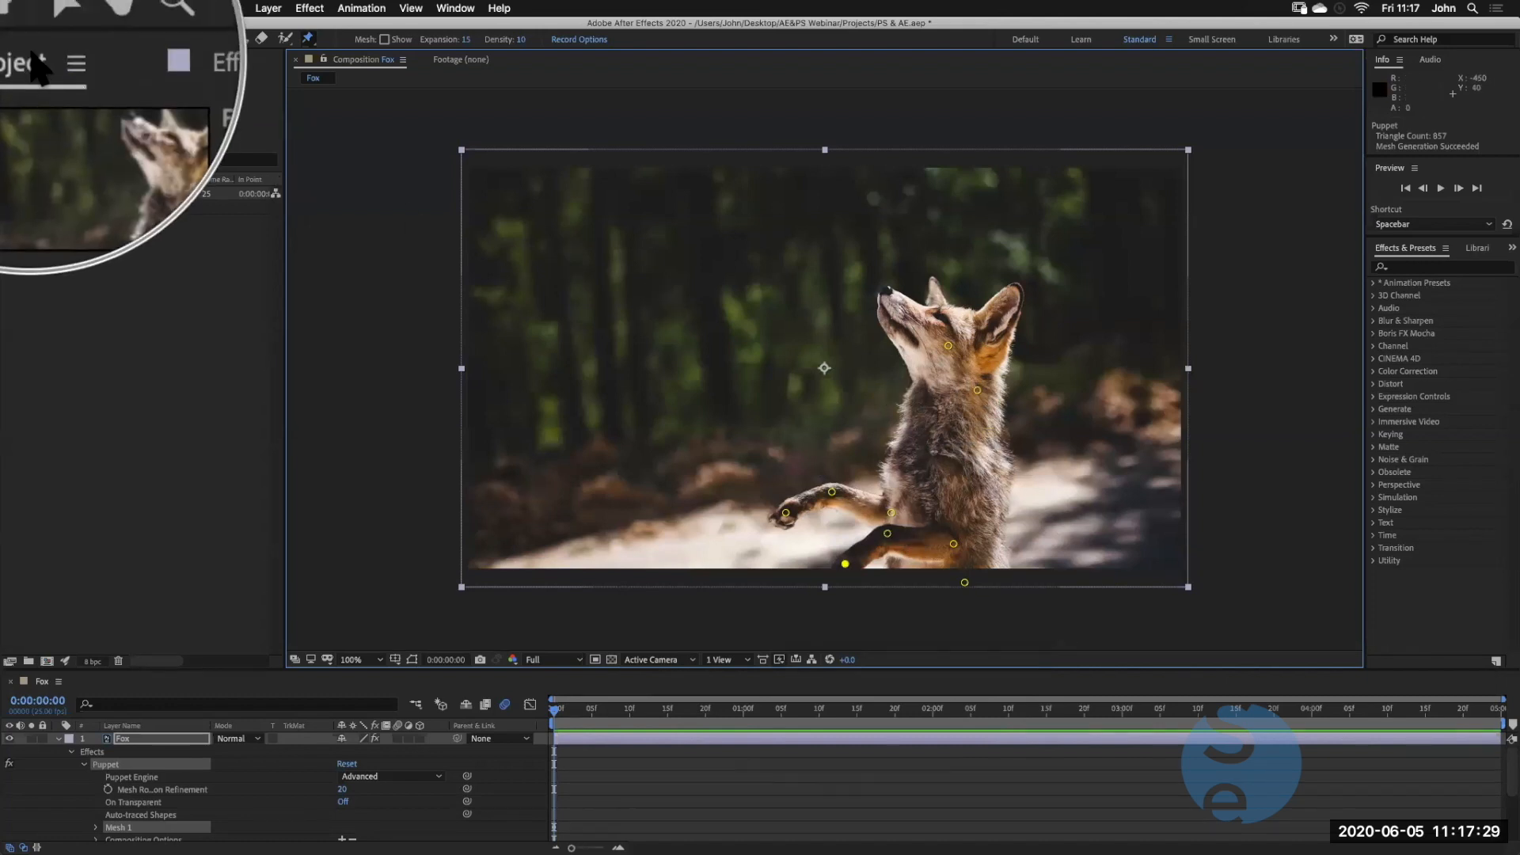
click(41, 39)
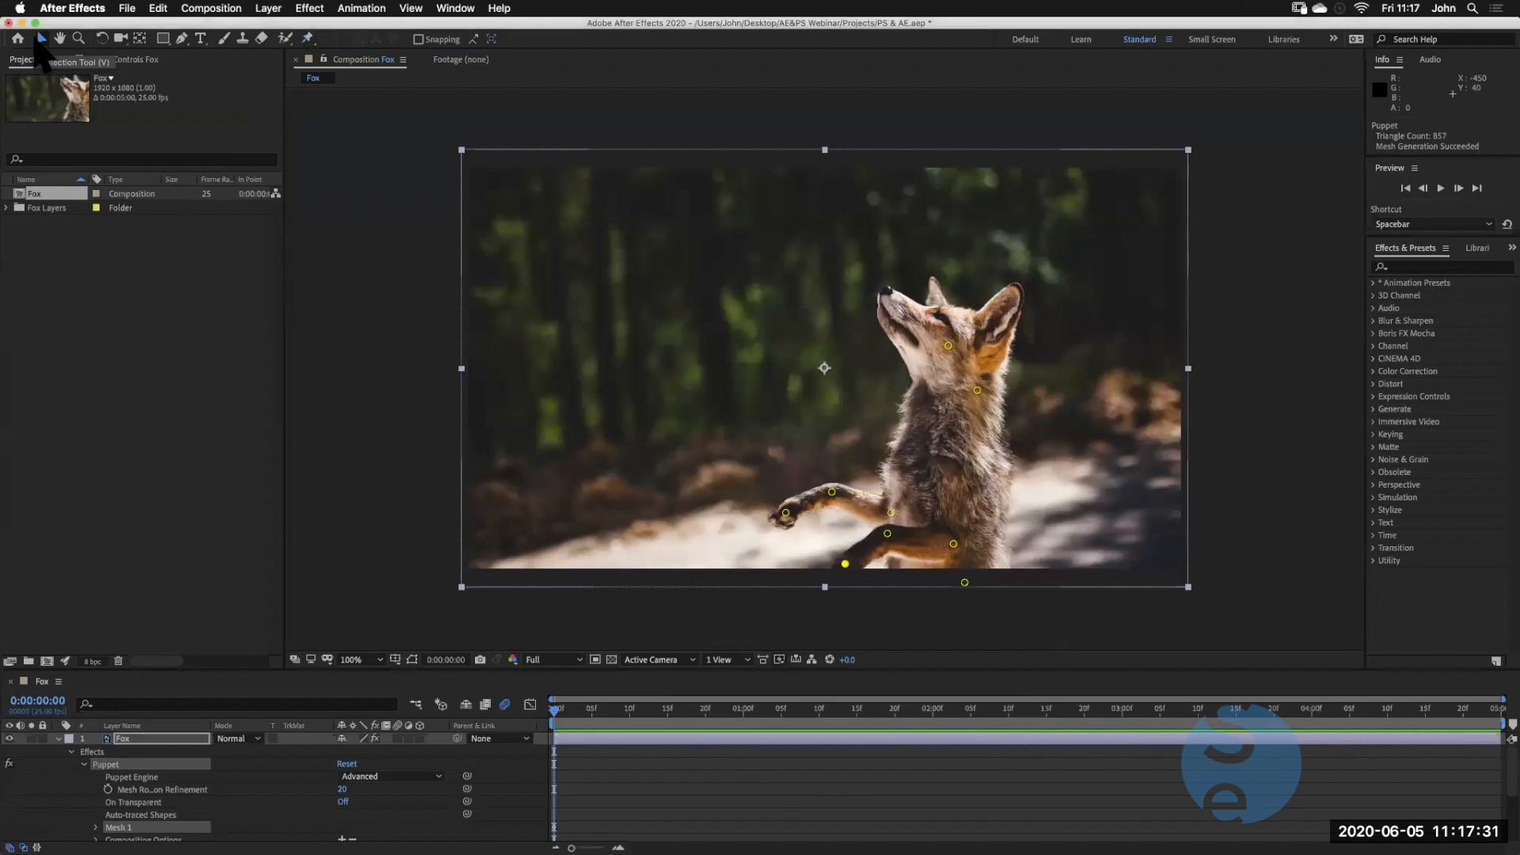
drag(231, 667, 210, 576)
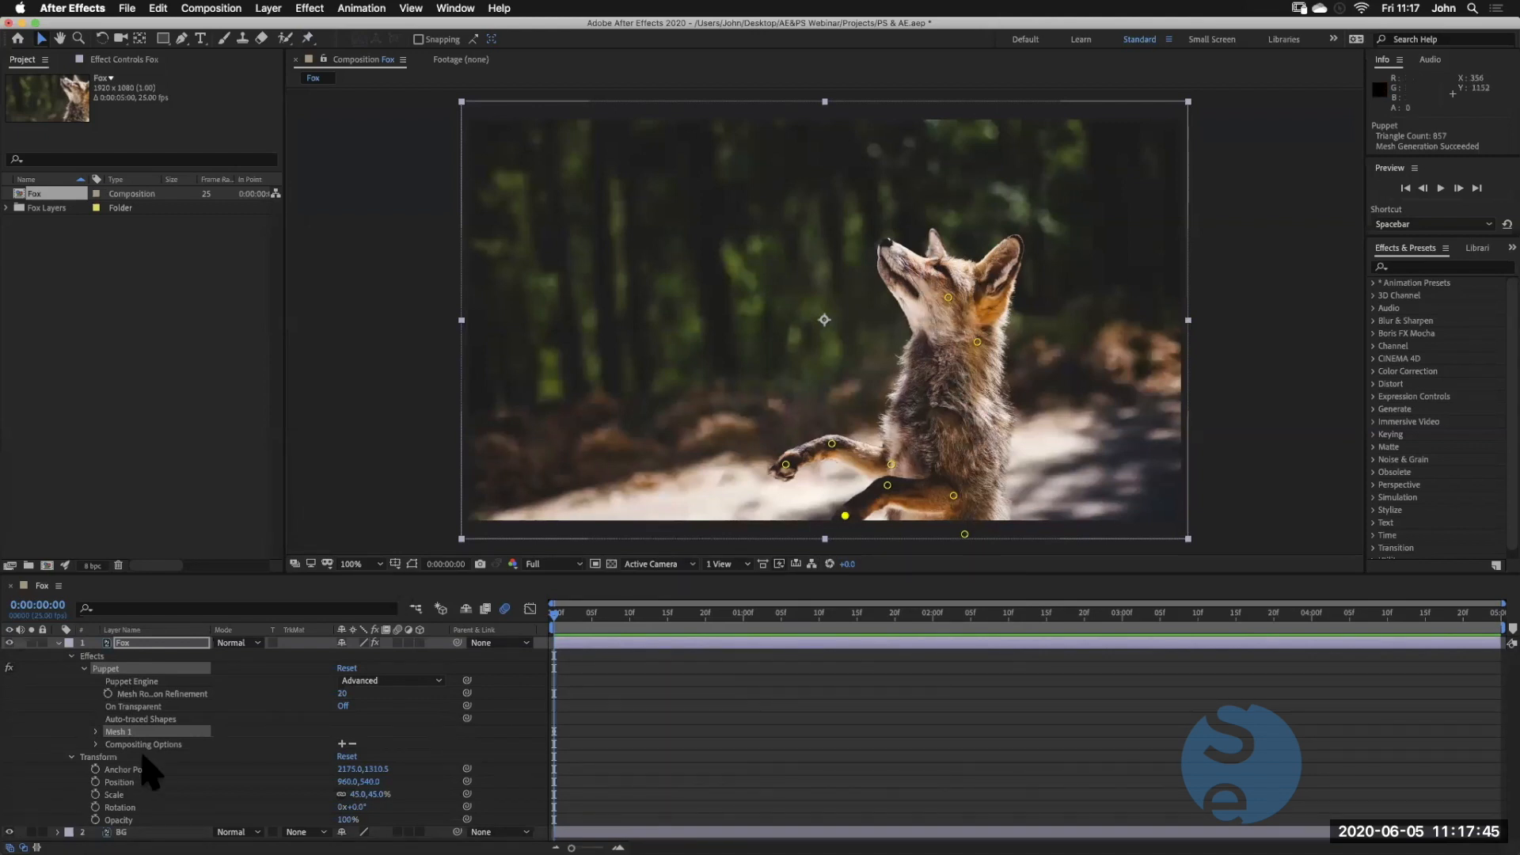
Try moving the puppet pin on the fox's head and undo the move
click(948, 299)
mouse_move(943, 326)
mouse_down()
mouse_move(960, 332)
mouse_move(941, 298)
mouse_move(965, 292)
mouse_move(966, 325)
mouse_move(922, 298)
mouse_move(946, 299)
mouse_move(924, 317)
mouse_up()
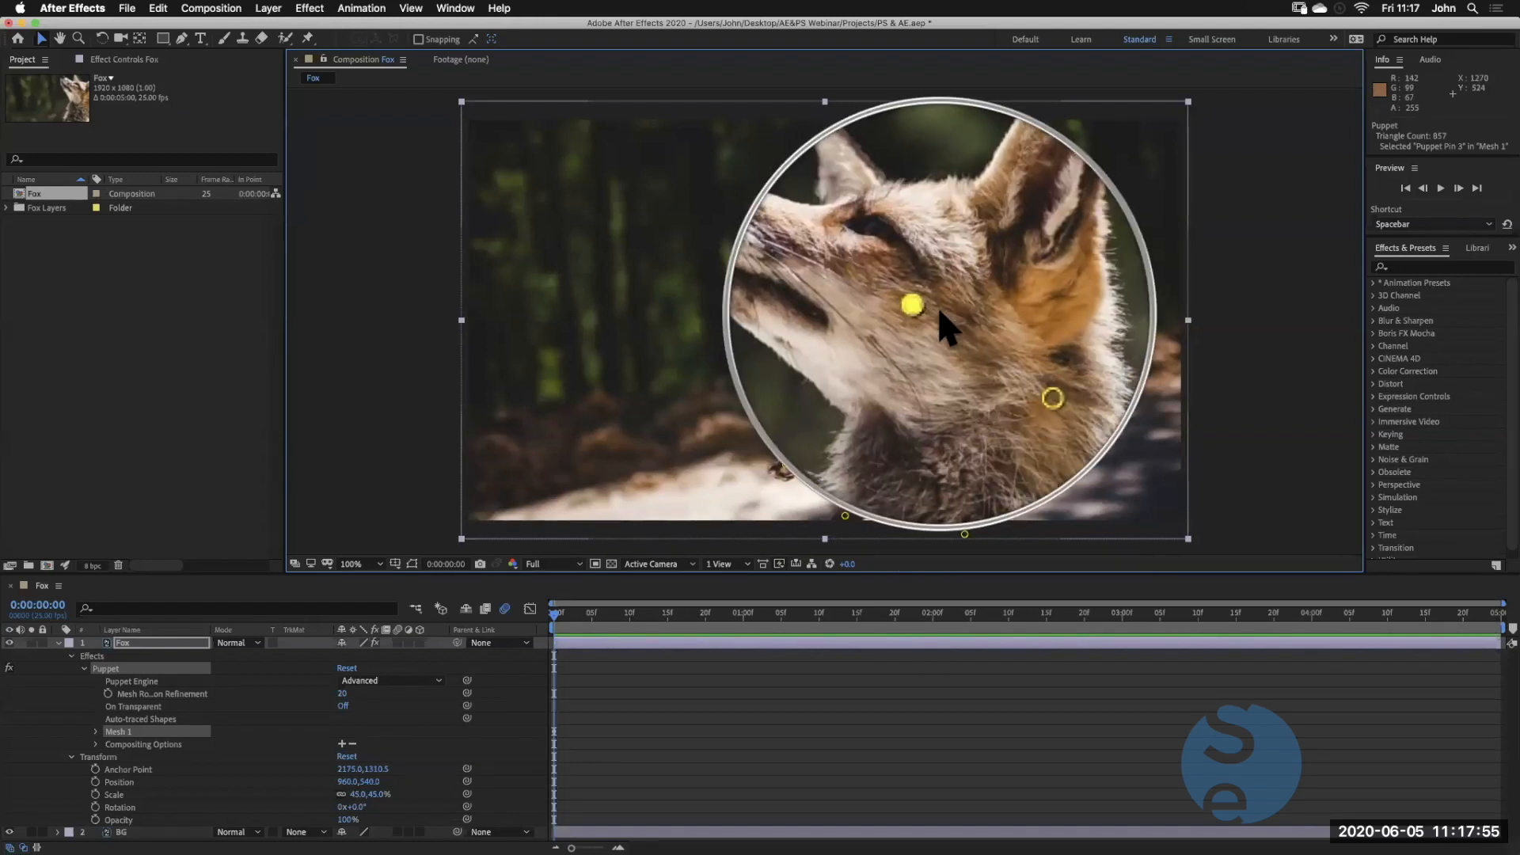
key(super+z)
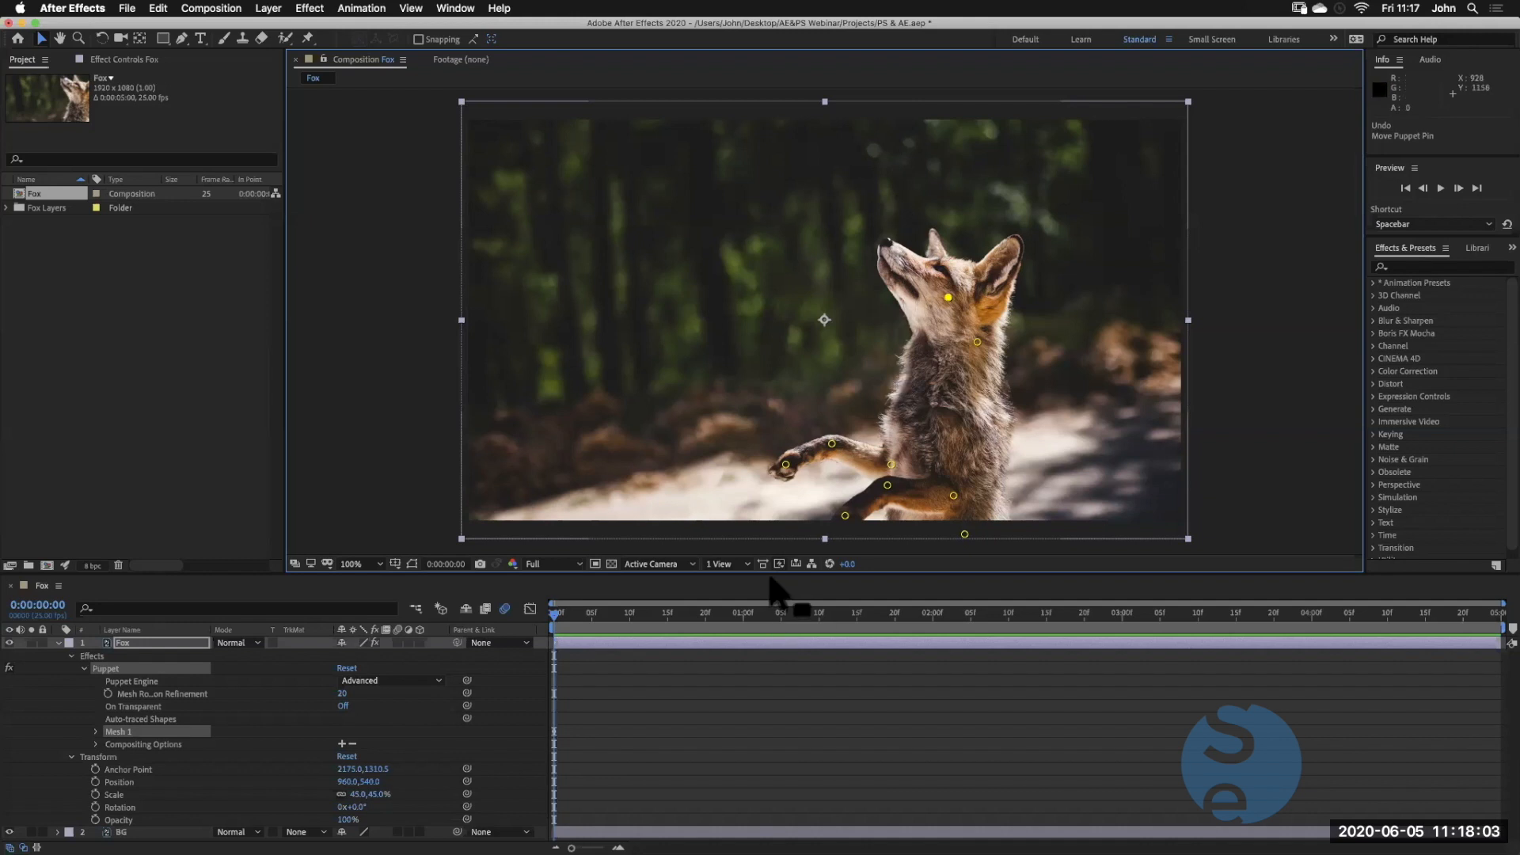
Reveal only the Fox layer's keyframed pin positions and select the mesh's Deform group to show all puppet pins
drag(774, 576, 775, 610)
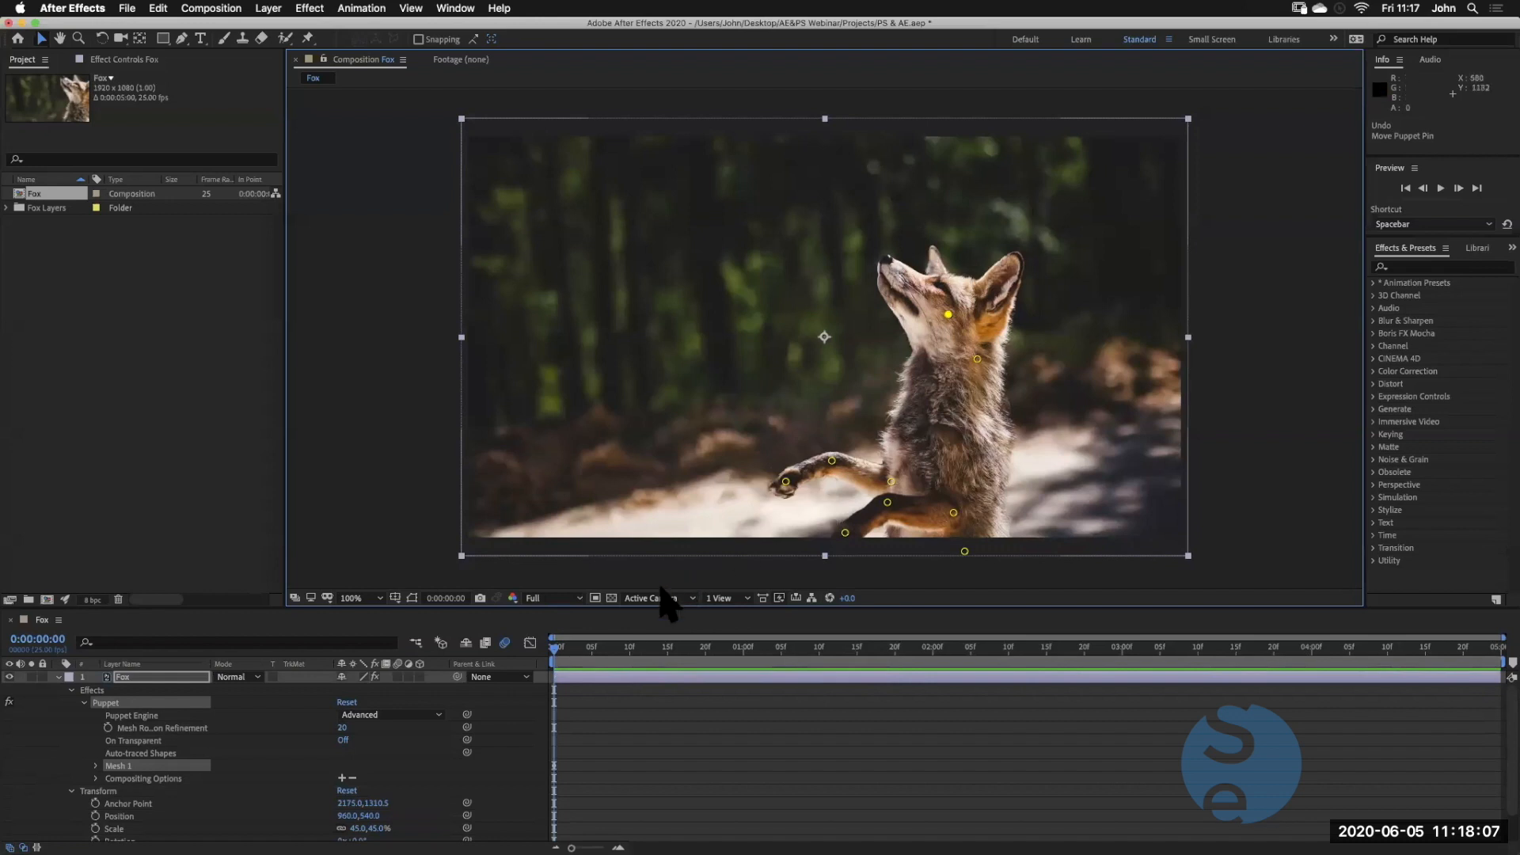
click(133, 679)
key(u)
drag(202, 608, 186, 517)
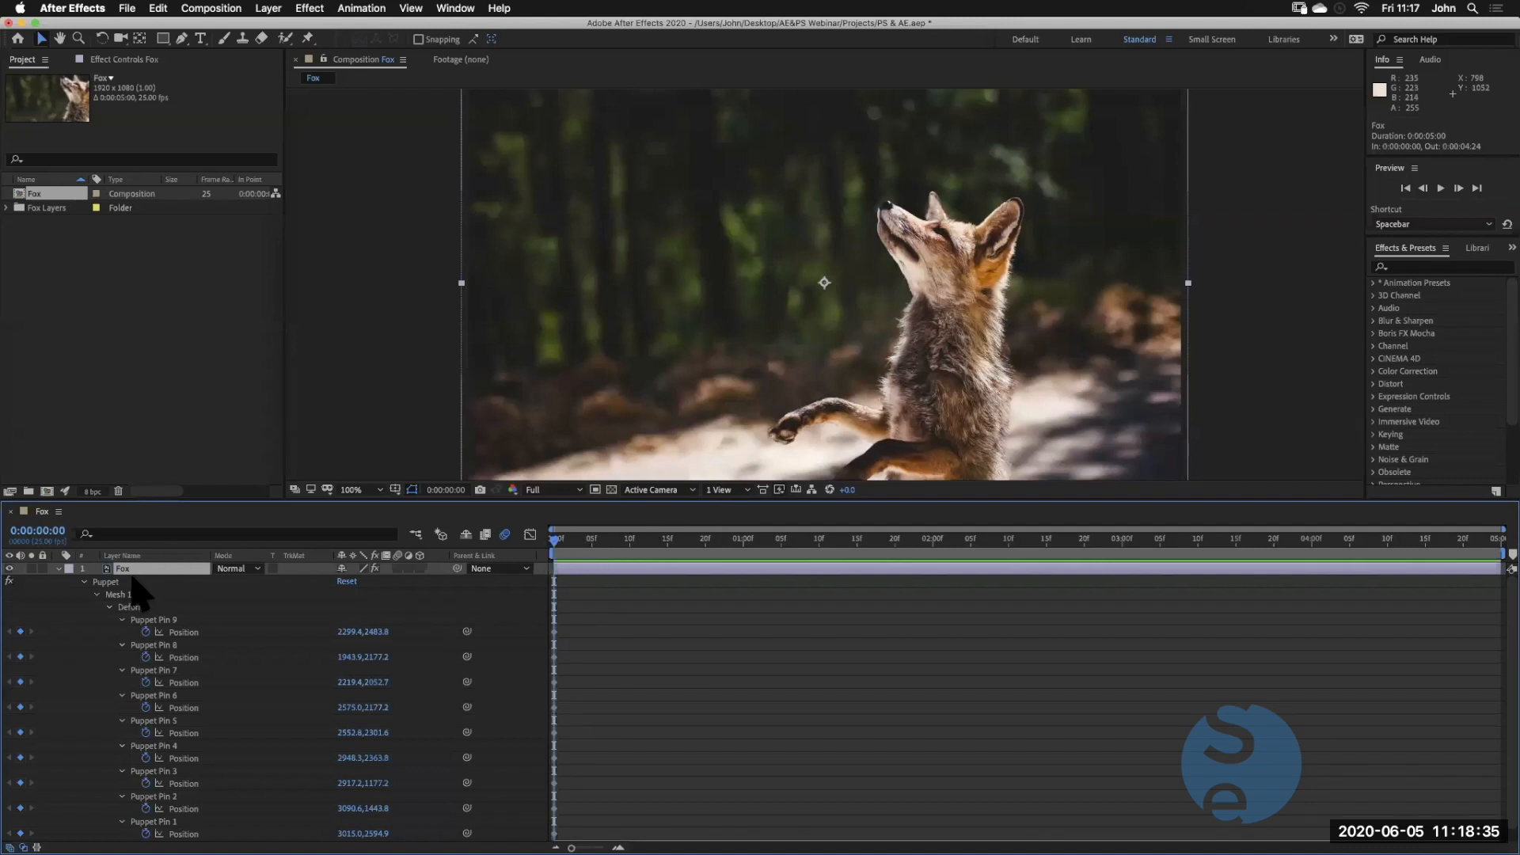
click(136, 608)
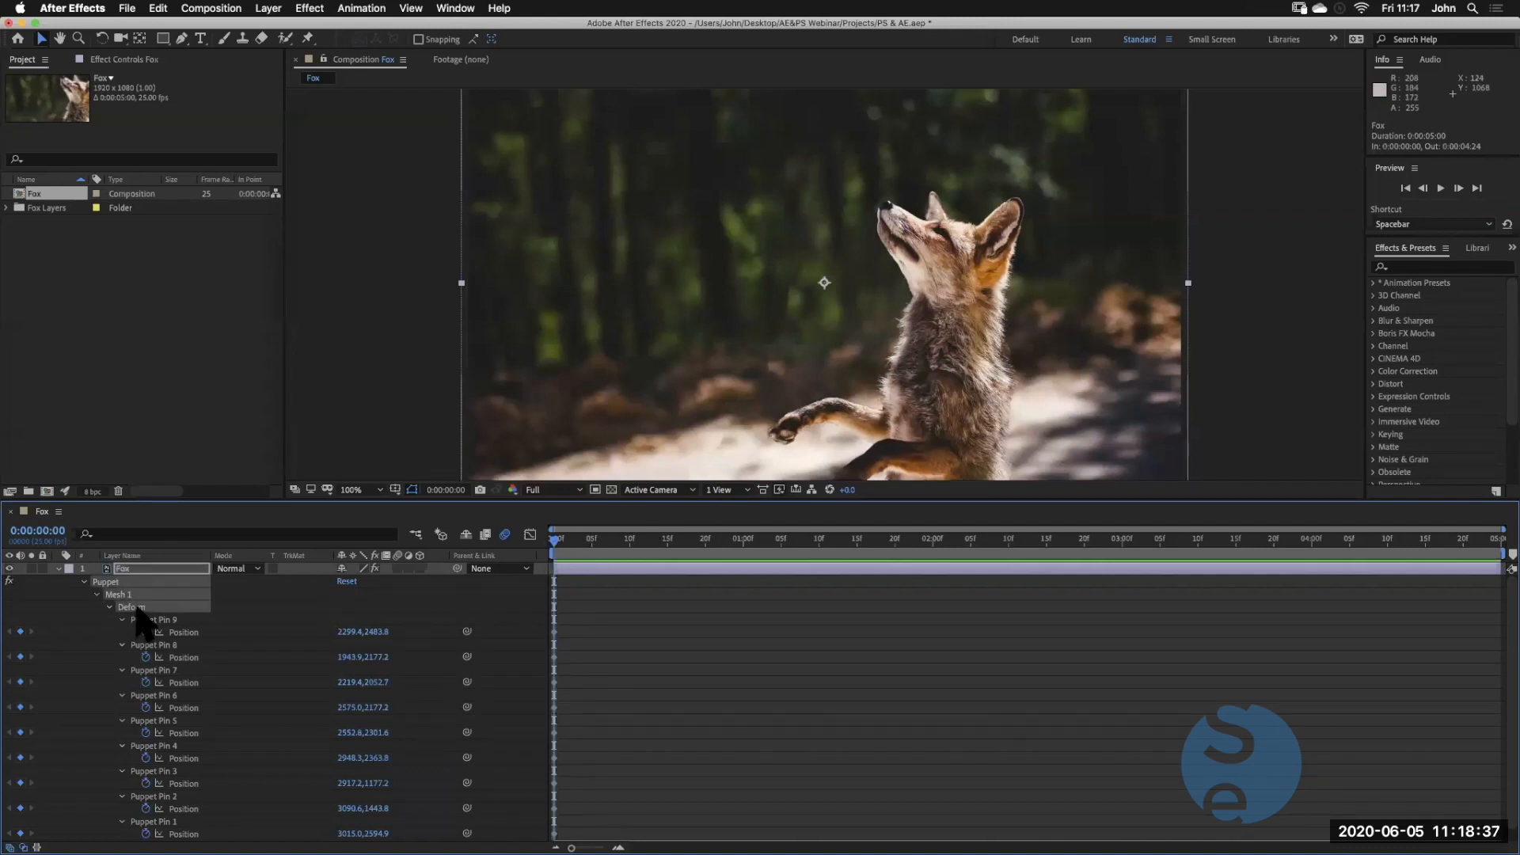
drag(806, 501, 792, 559)
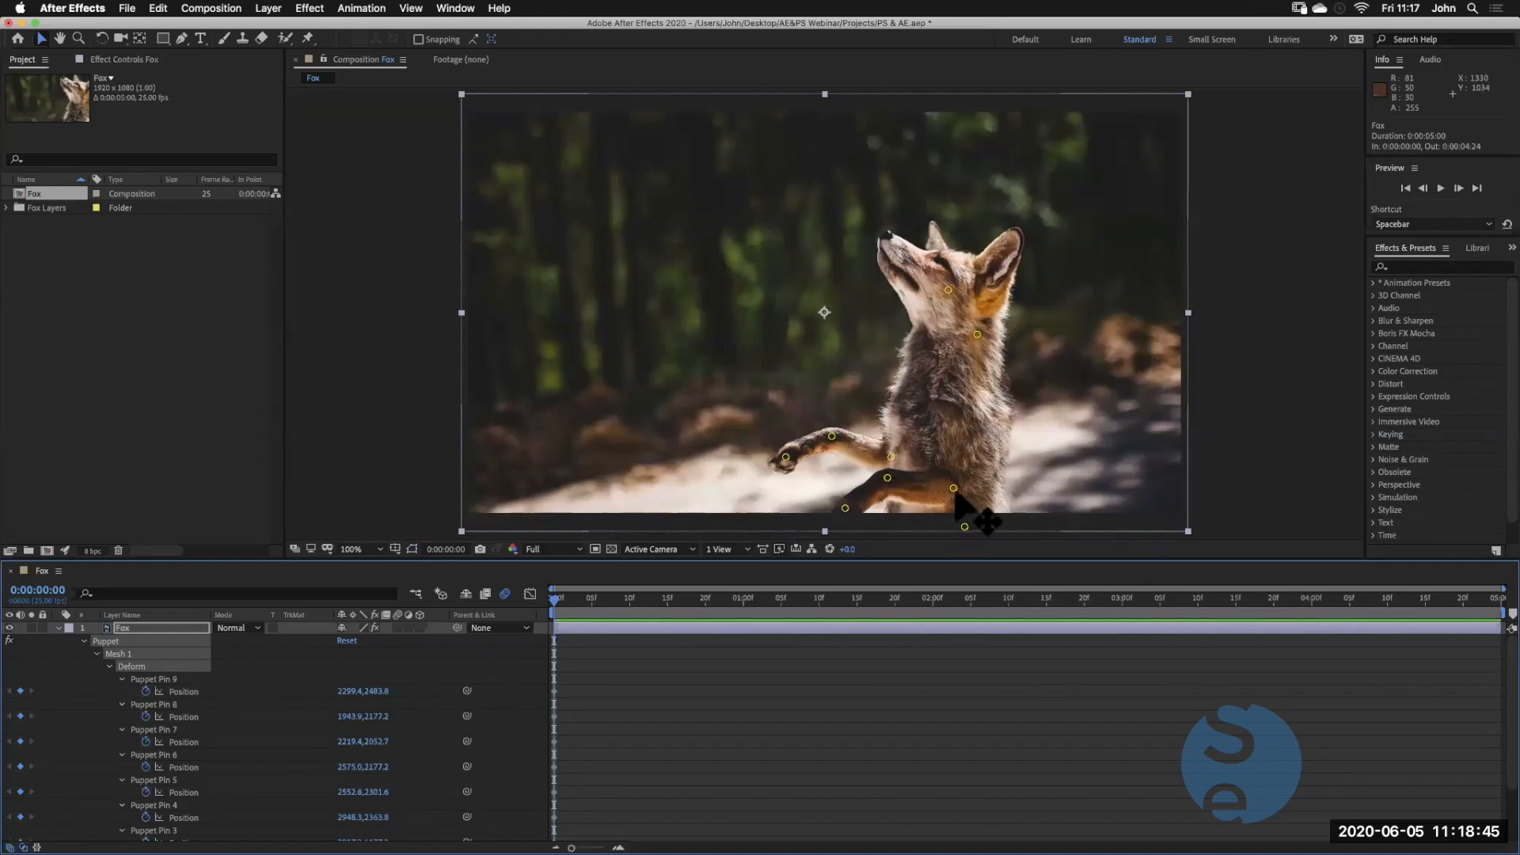
Lower the pins on both front legs at the first frame, bringing the raised paw's pin to about 1984, 2350
drag(887, 478, 846, 521)
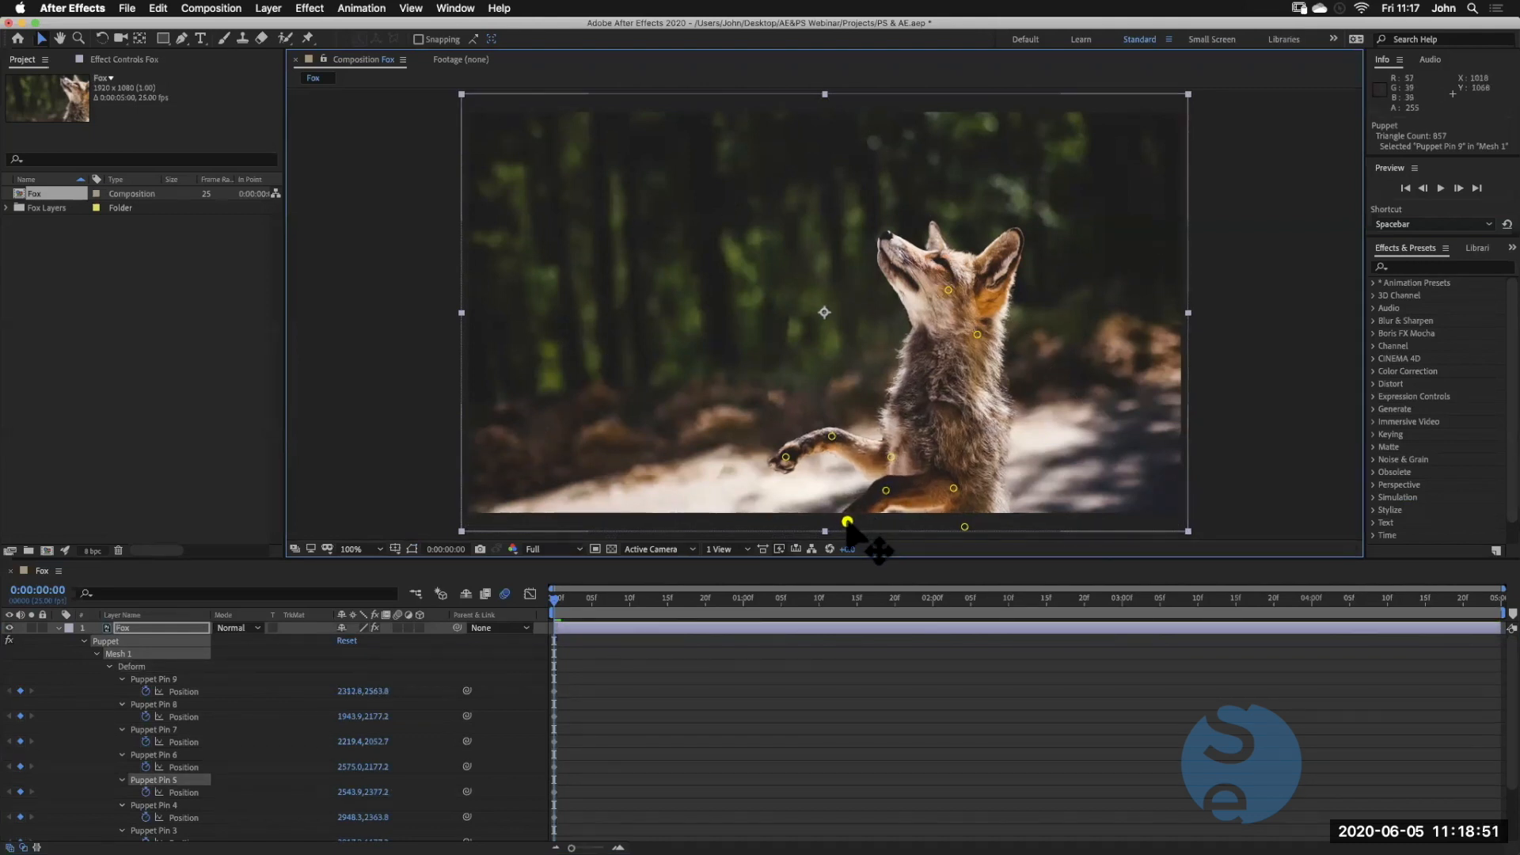
click(785, 456)
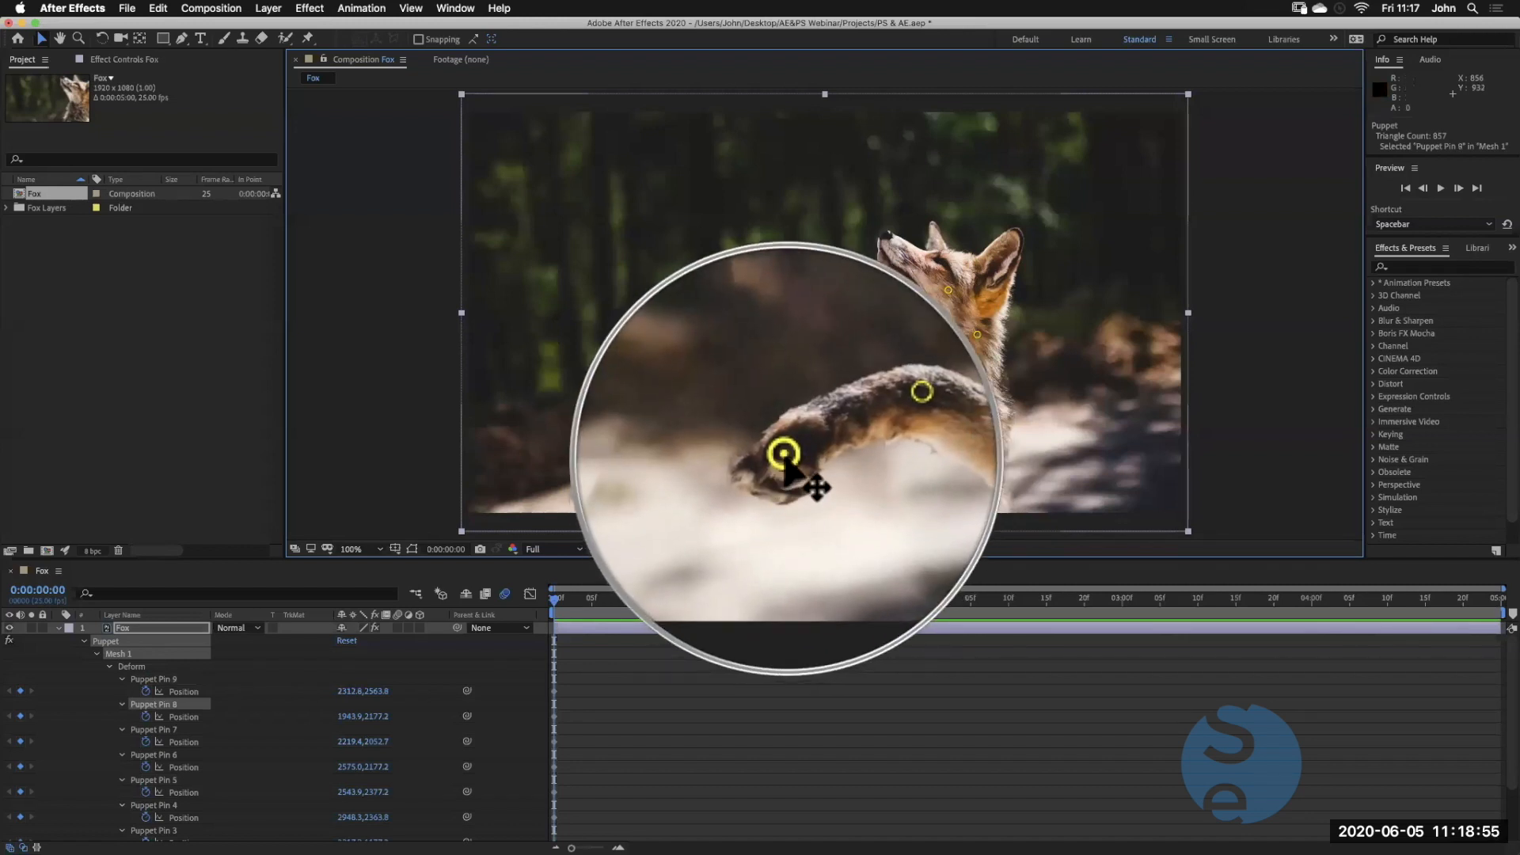
shift+click(830, 438)
drag(831, 440, 900, 458)
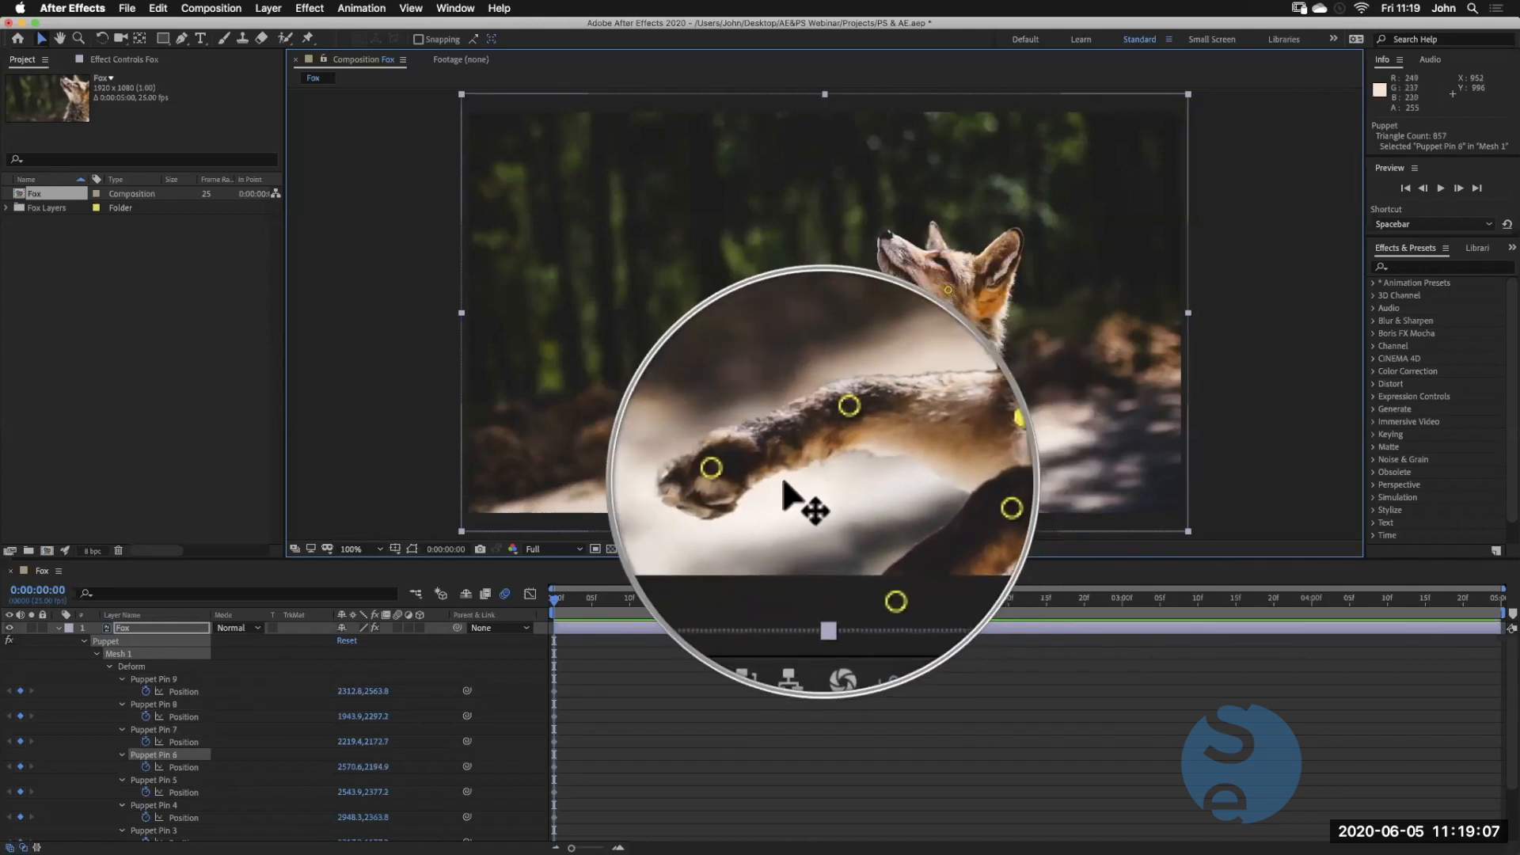
drag(794, 482, 790, 486)
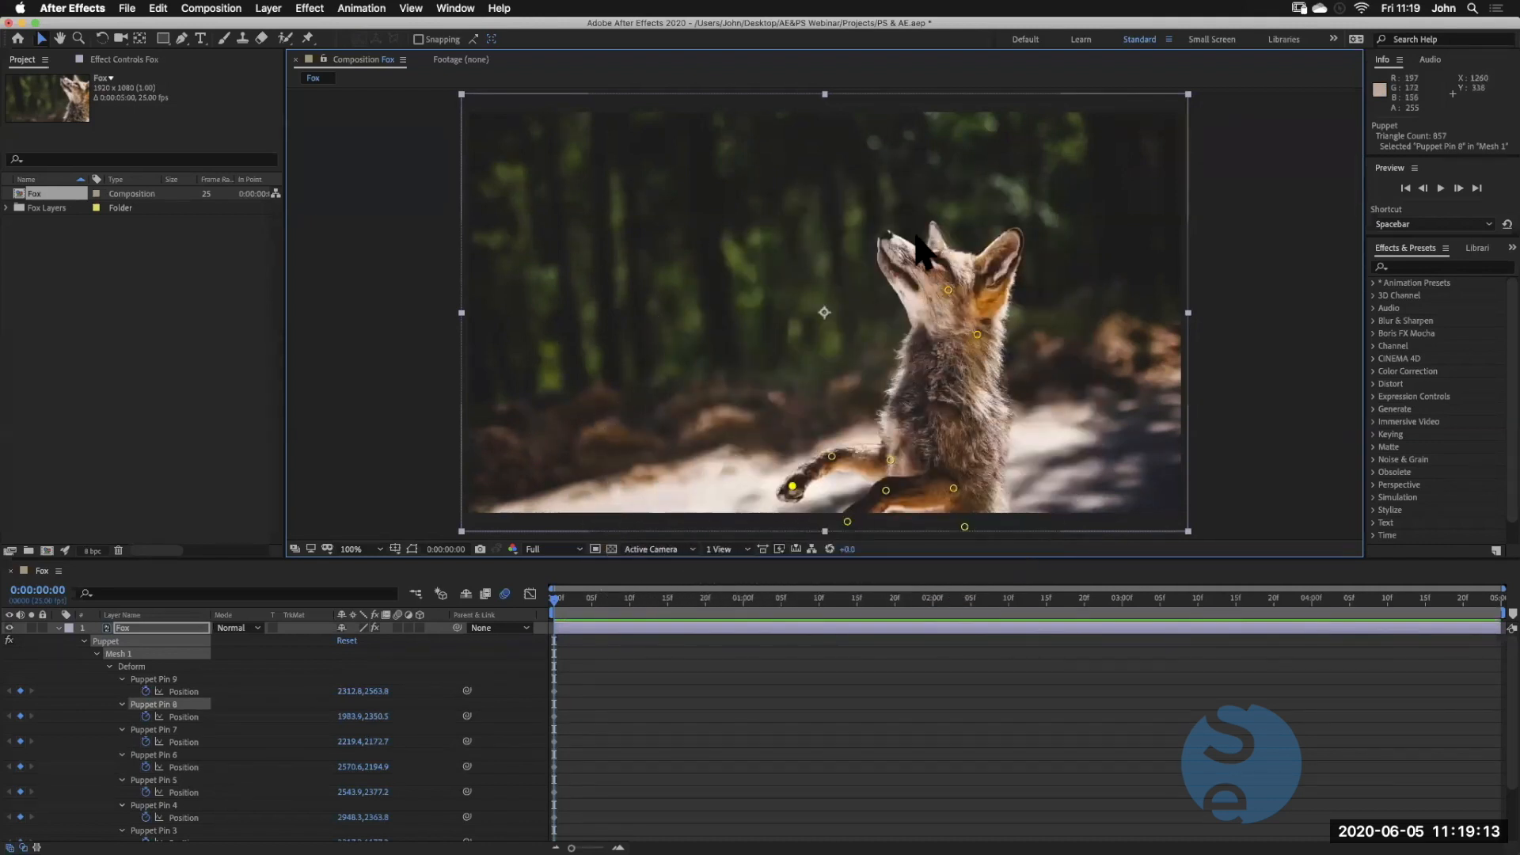
Tilt the fox's head forward and down with the neck and head pins, and nudge the lower leg's shoulder pin slightly upward
drag(975, 336, 910, 308)
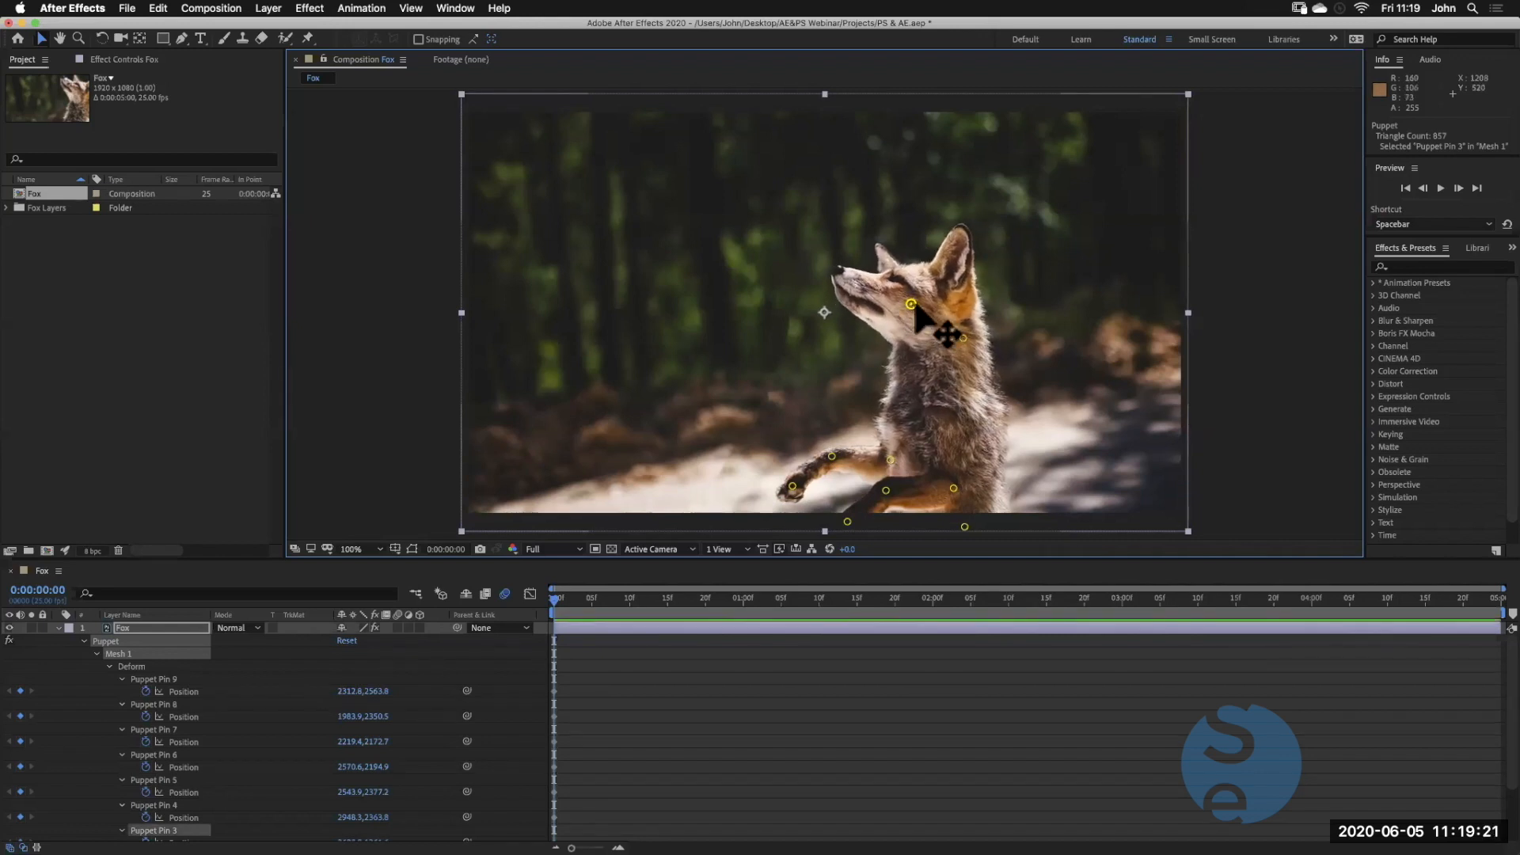
drag(911, 304, 786, 314)
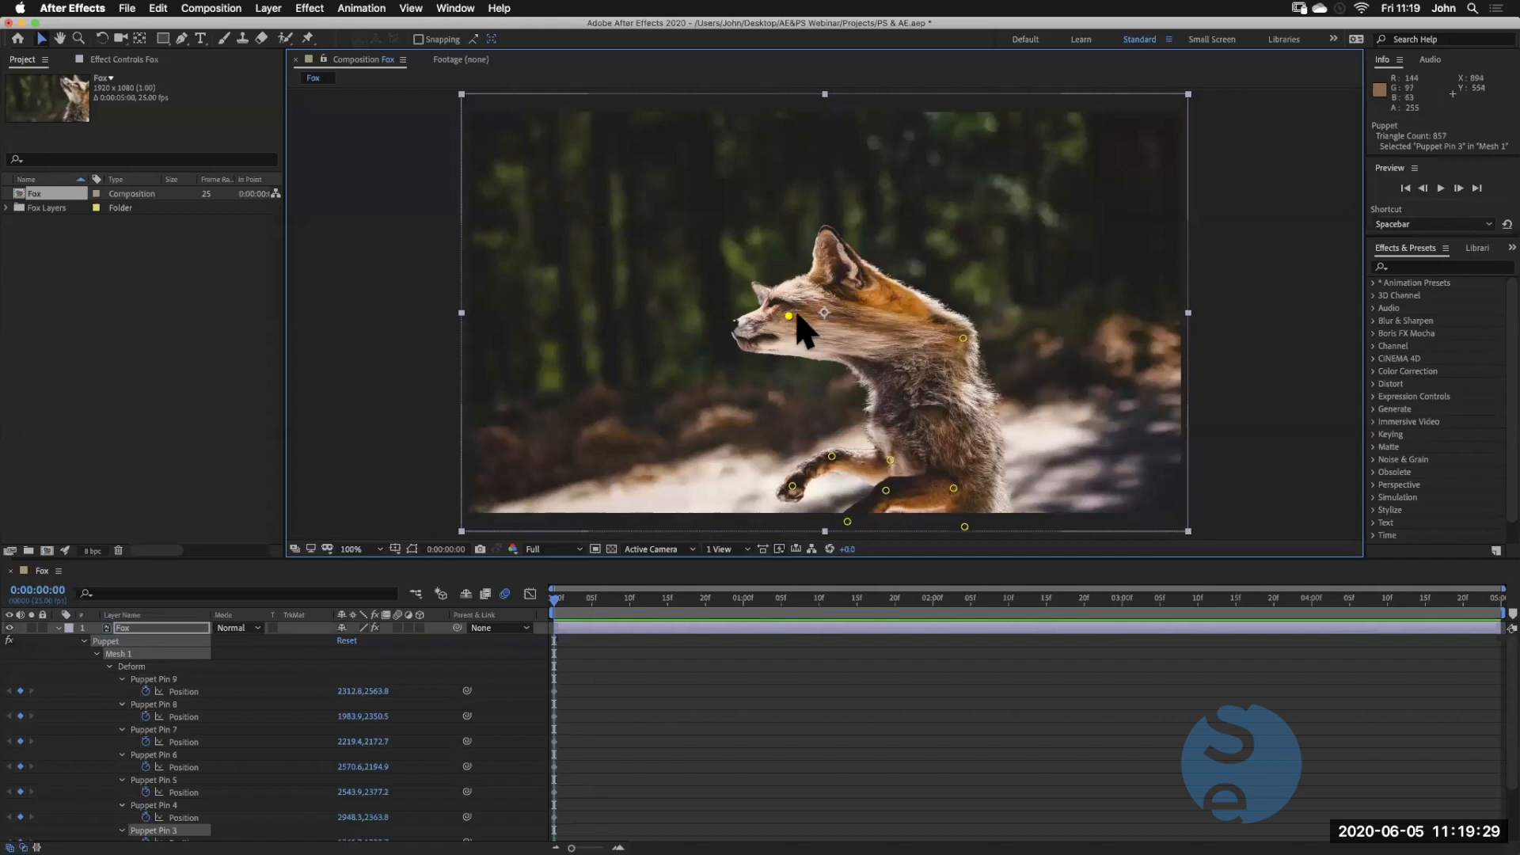
drag(789, 316, 899, 309)
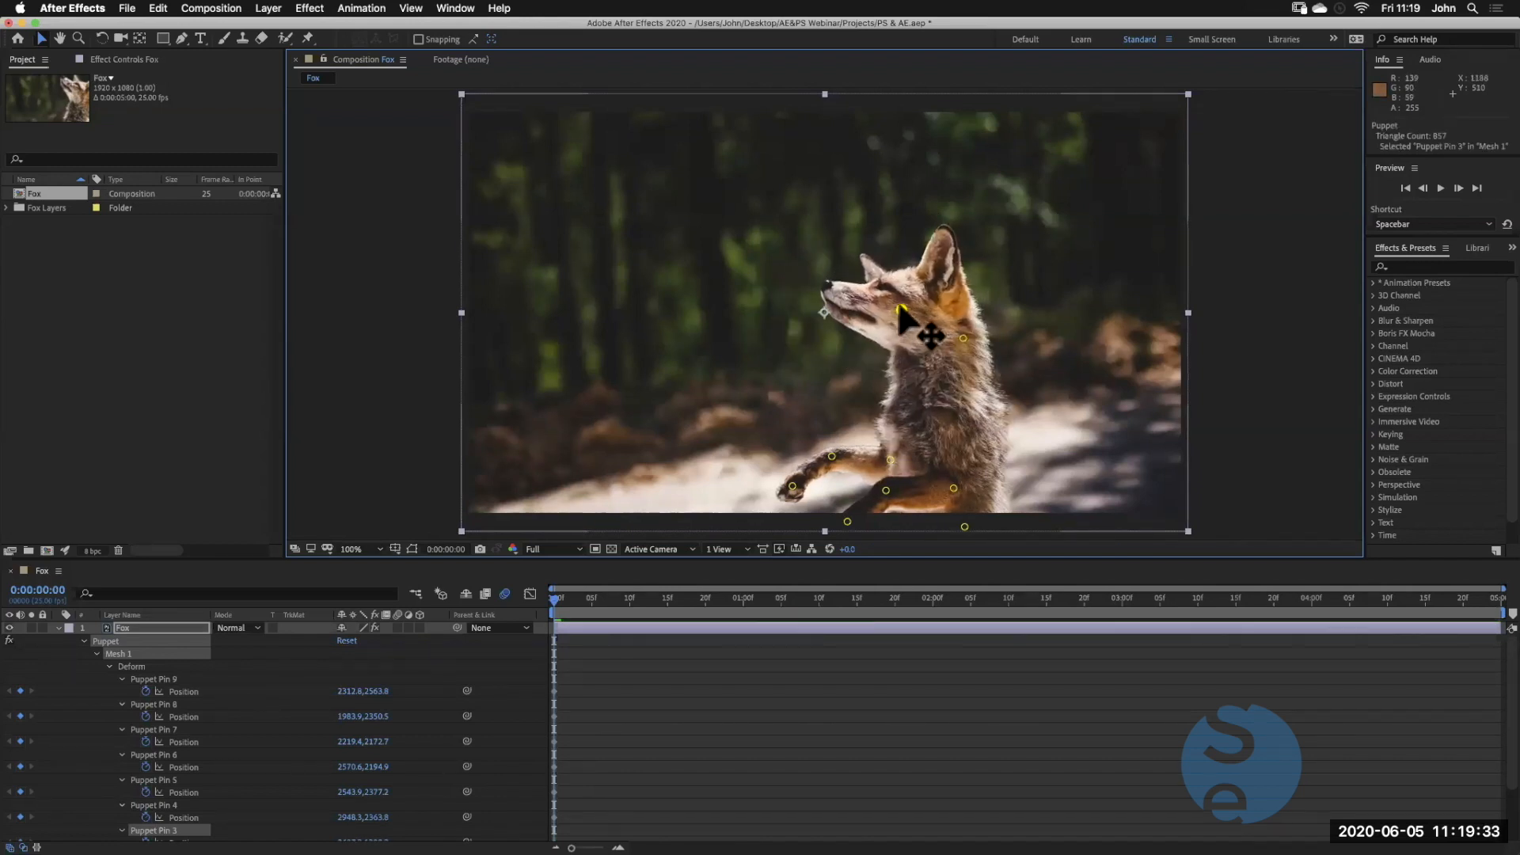
click(952, 487)
drag(945, 482, 946, 479)
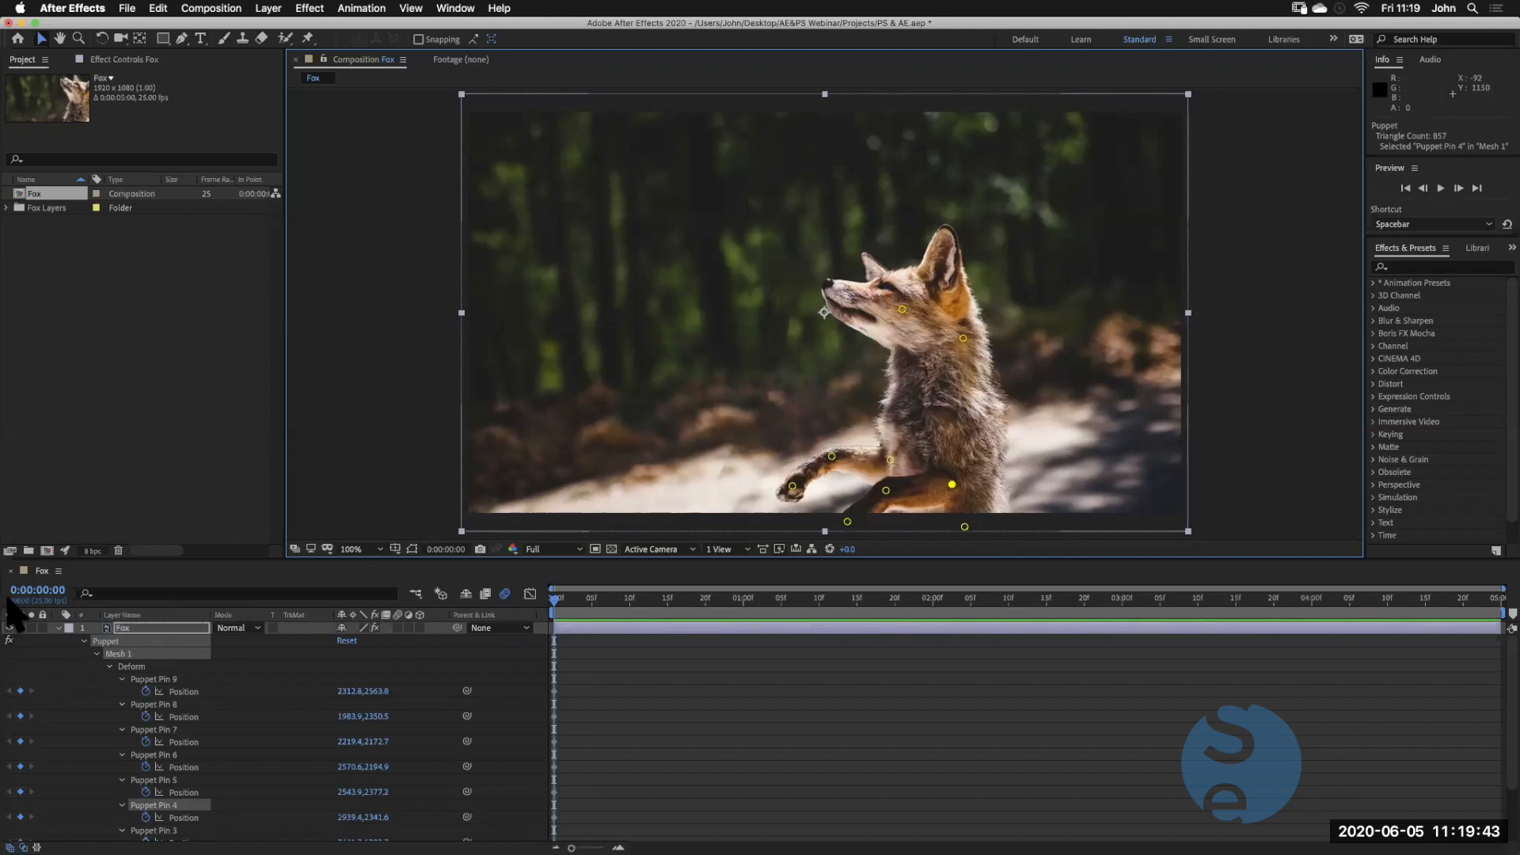
Compare the posed fox with the original by repeatedly turning the Puppet effect off and on
click(11, 637)
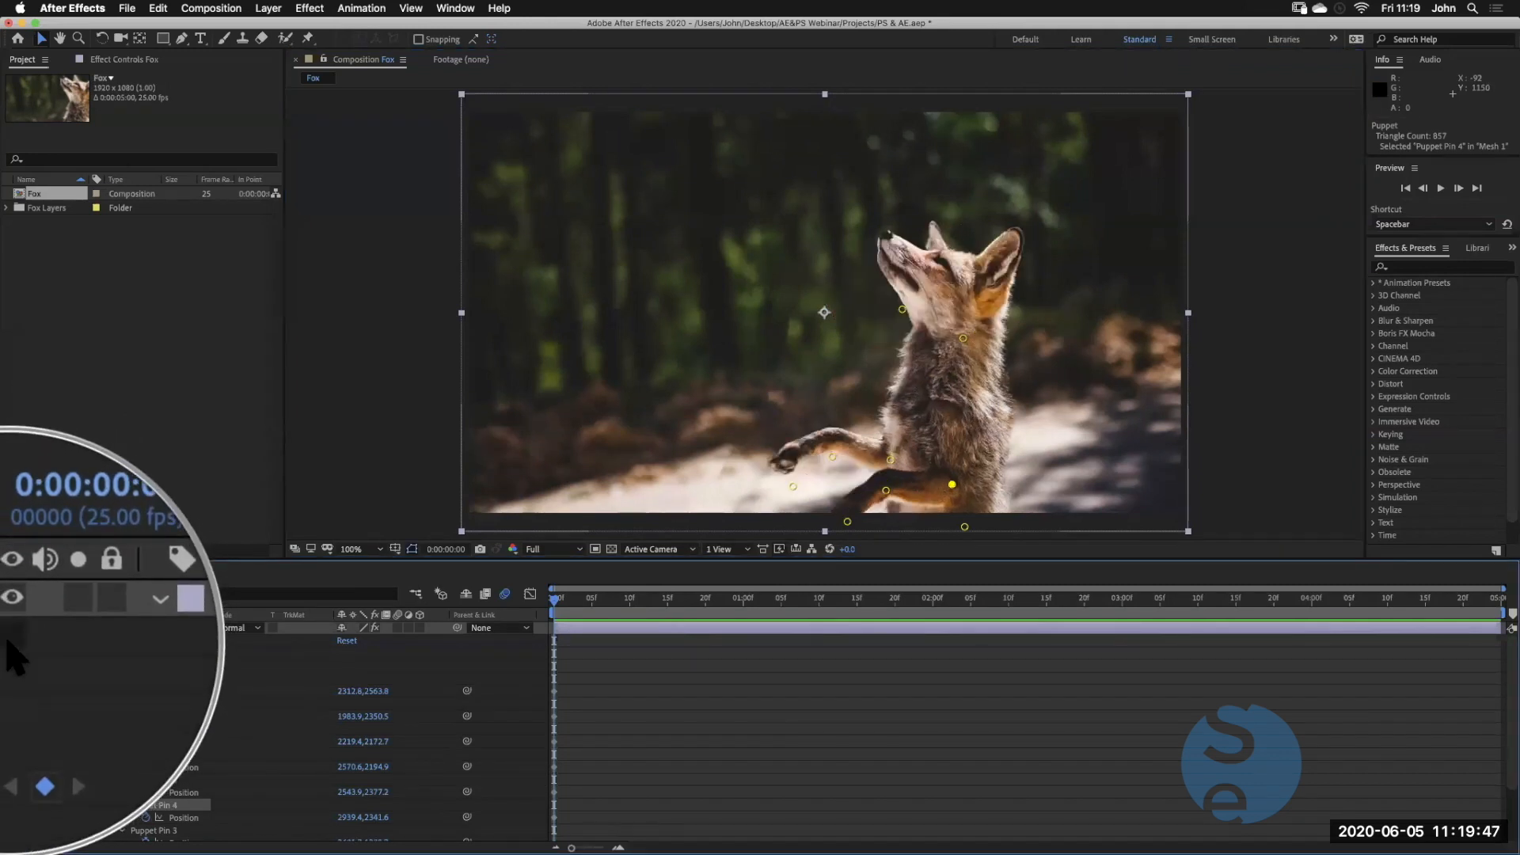
click(11, 638)
click(10, 637)
click(9, 638)
click(9, 637)
click(7, 643)
click(7, 643)
click(6, 643)
click(7, 643)
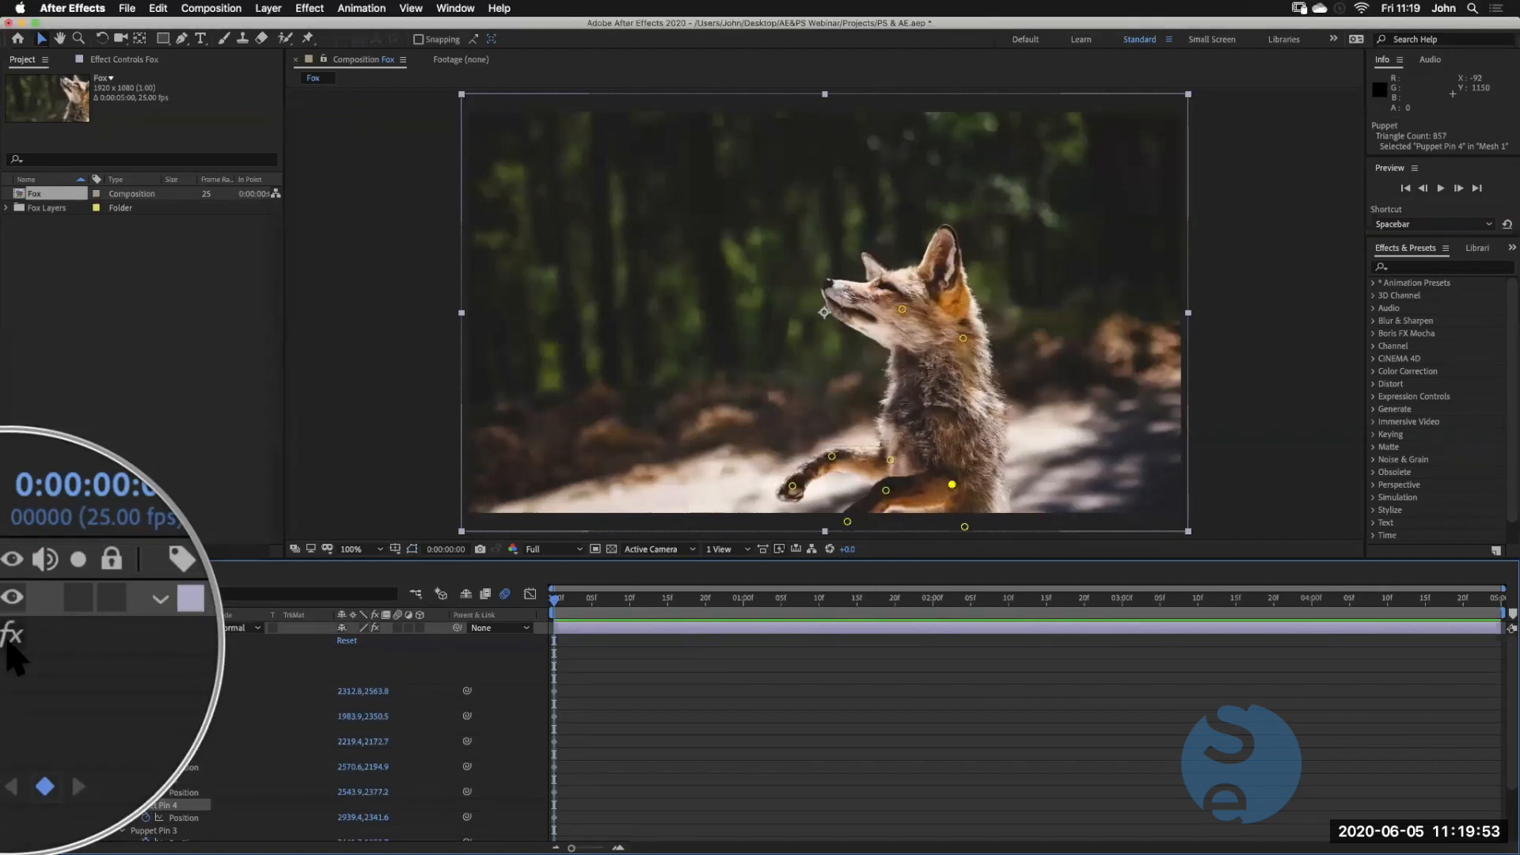
Fine-tune the starting pose by nudging the head pin and the elbow and paw pins of both front legs slightly downward
drag(895, 301, 892, 304)
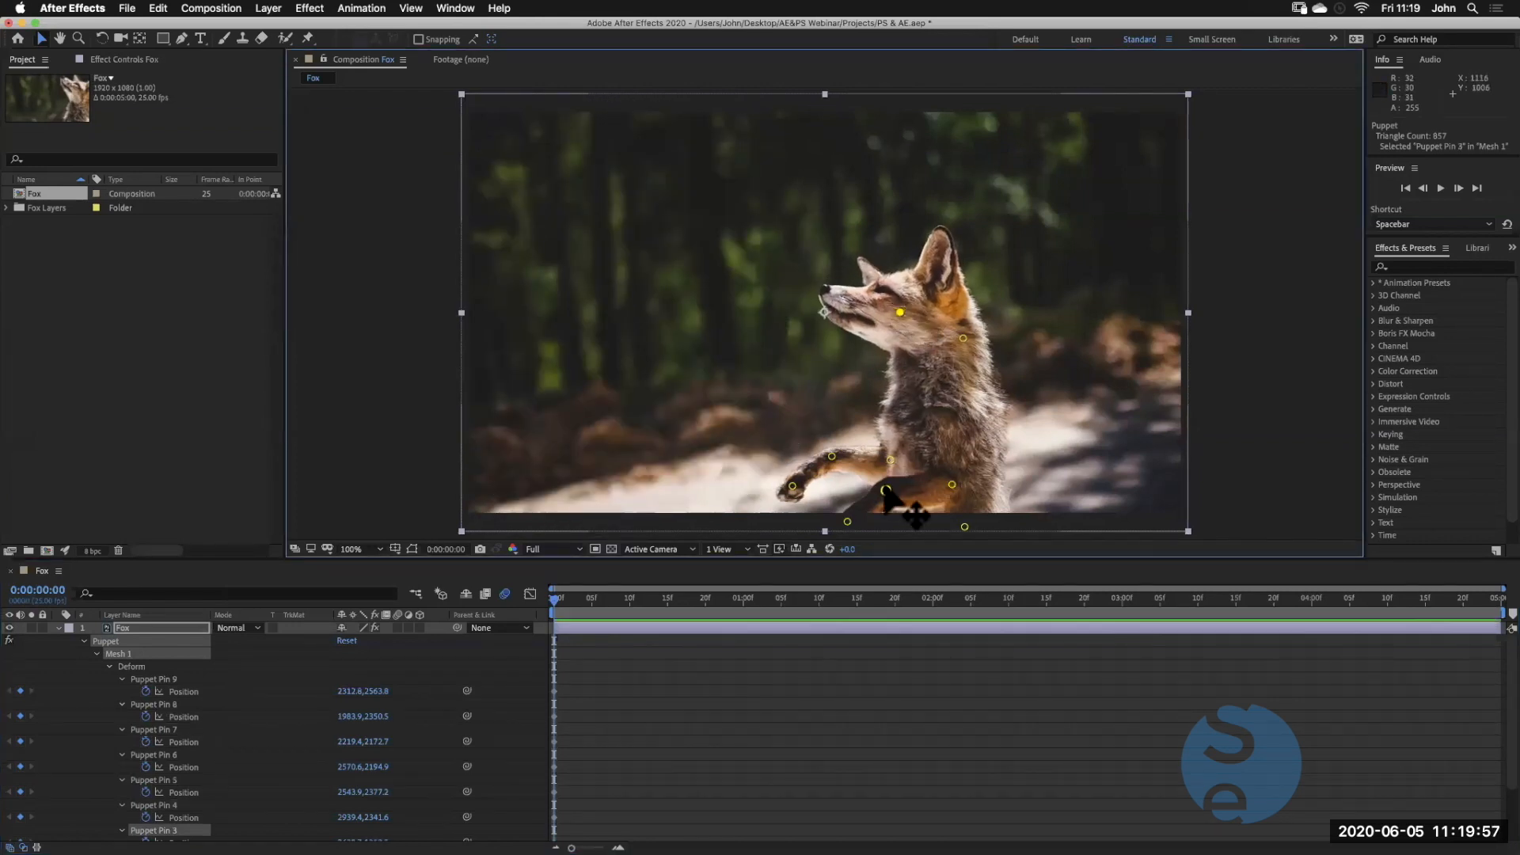
drag(886, 491, 849, 527)
drag(791, 487, 834, 461)
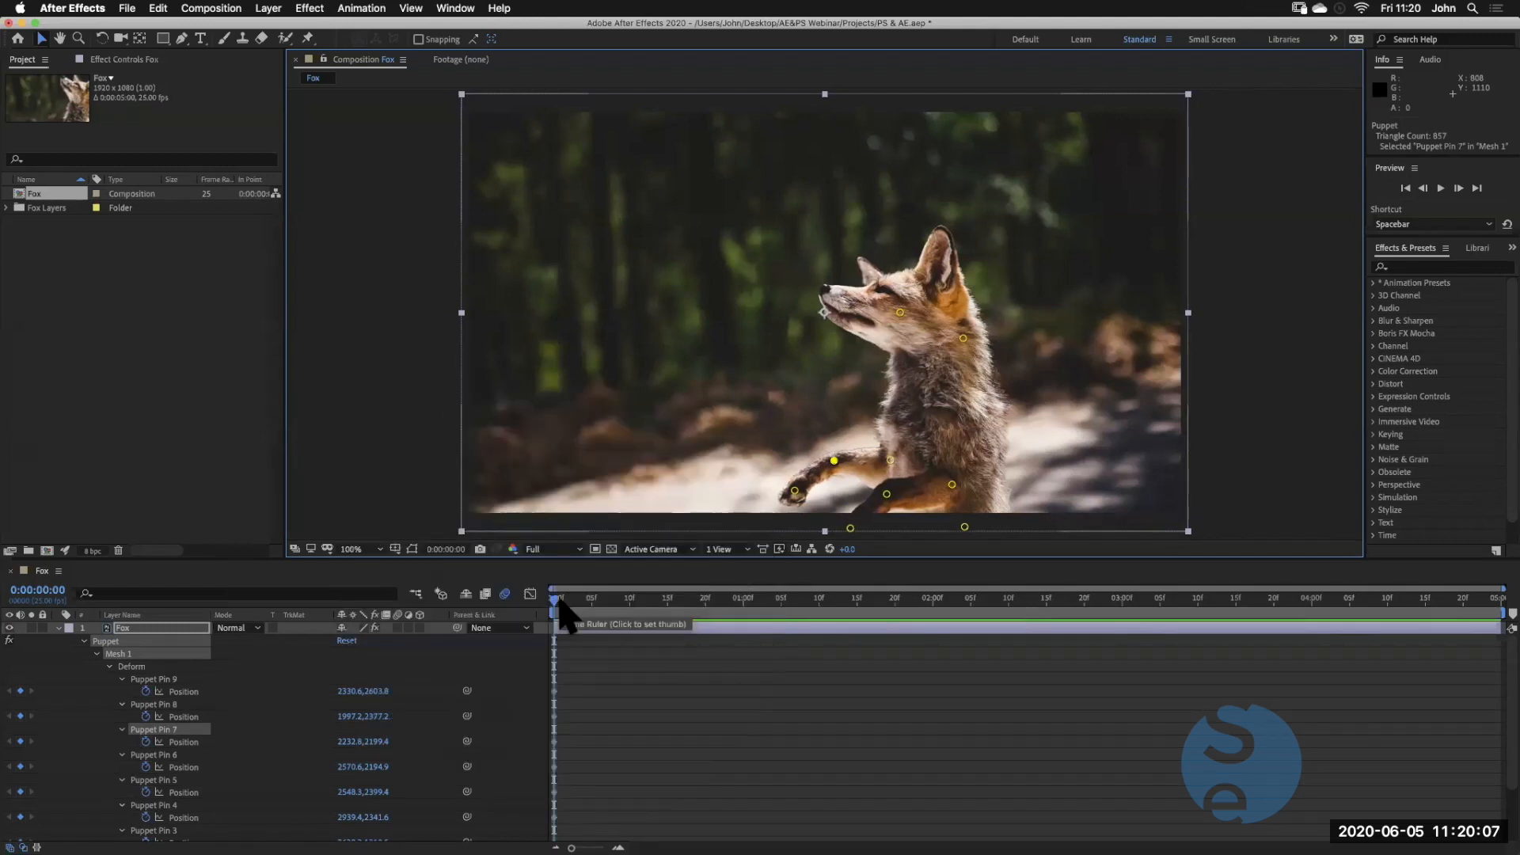
Reset the Puppet effect at the last frame, 0:00:04:24, to keyframe the fox's original pose there
drag(562, 603, 1503, 634)
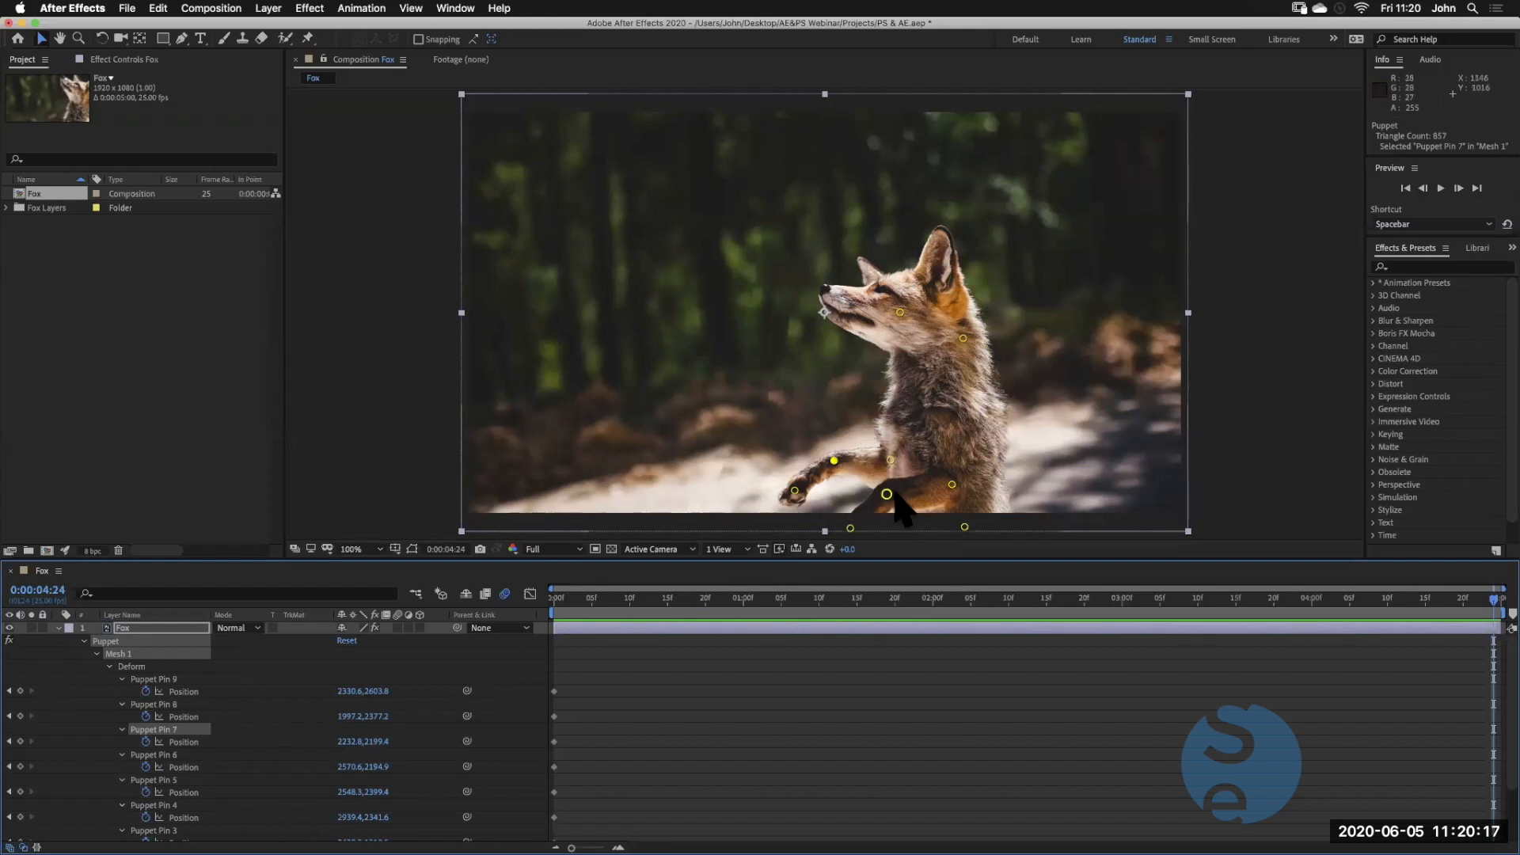
drag(886, 494, 888, 484)
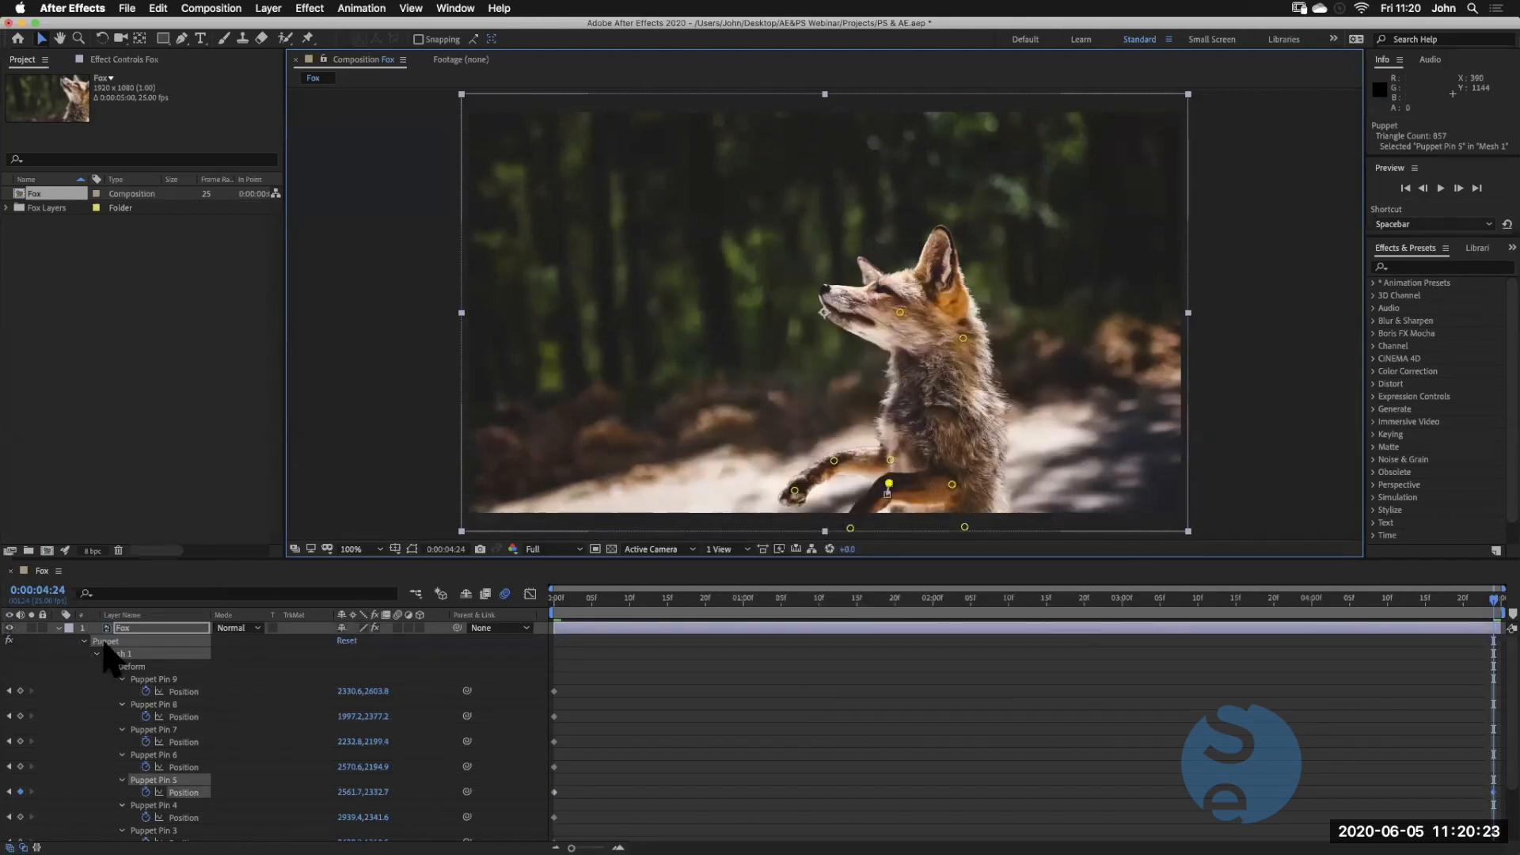
click(346, 640)
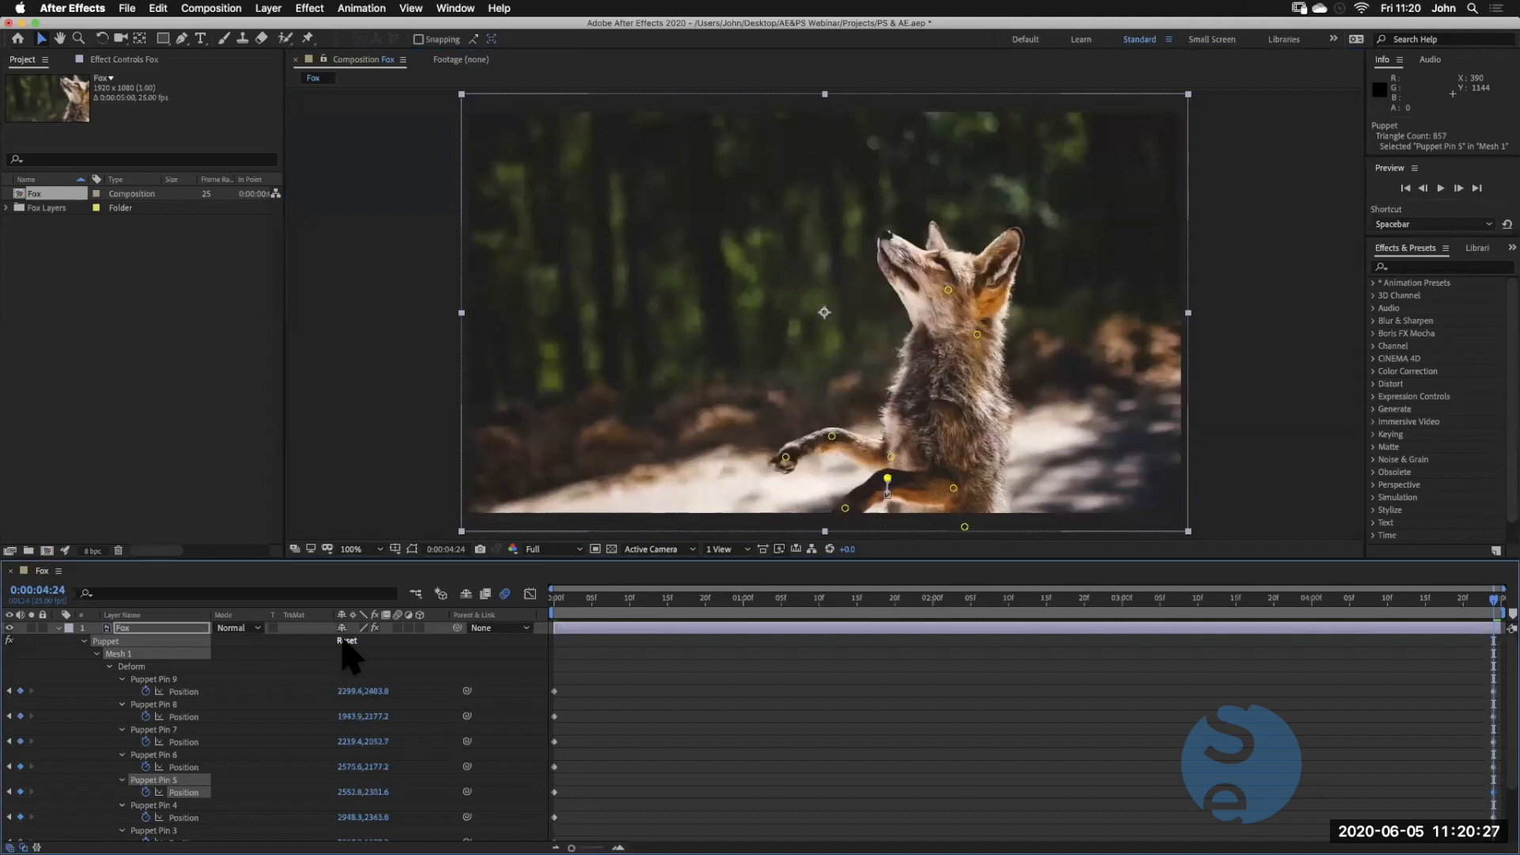
mouse_move(1489, 603)
mouse_down()
mouse_move(700, 649)
mouse_move(502, 642)
mouse_move(1018, 644)
mouse_move(1500, 609)
mouse_move(451, 634)
mouse_move(1500, 582)
mouse_up()
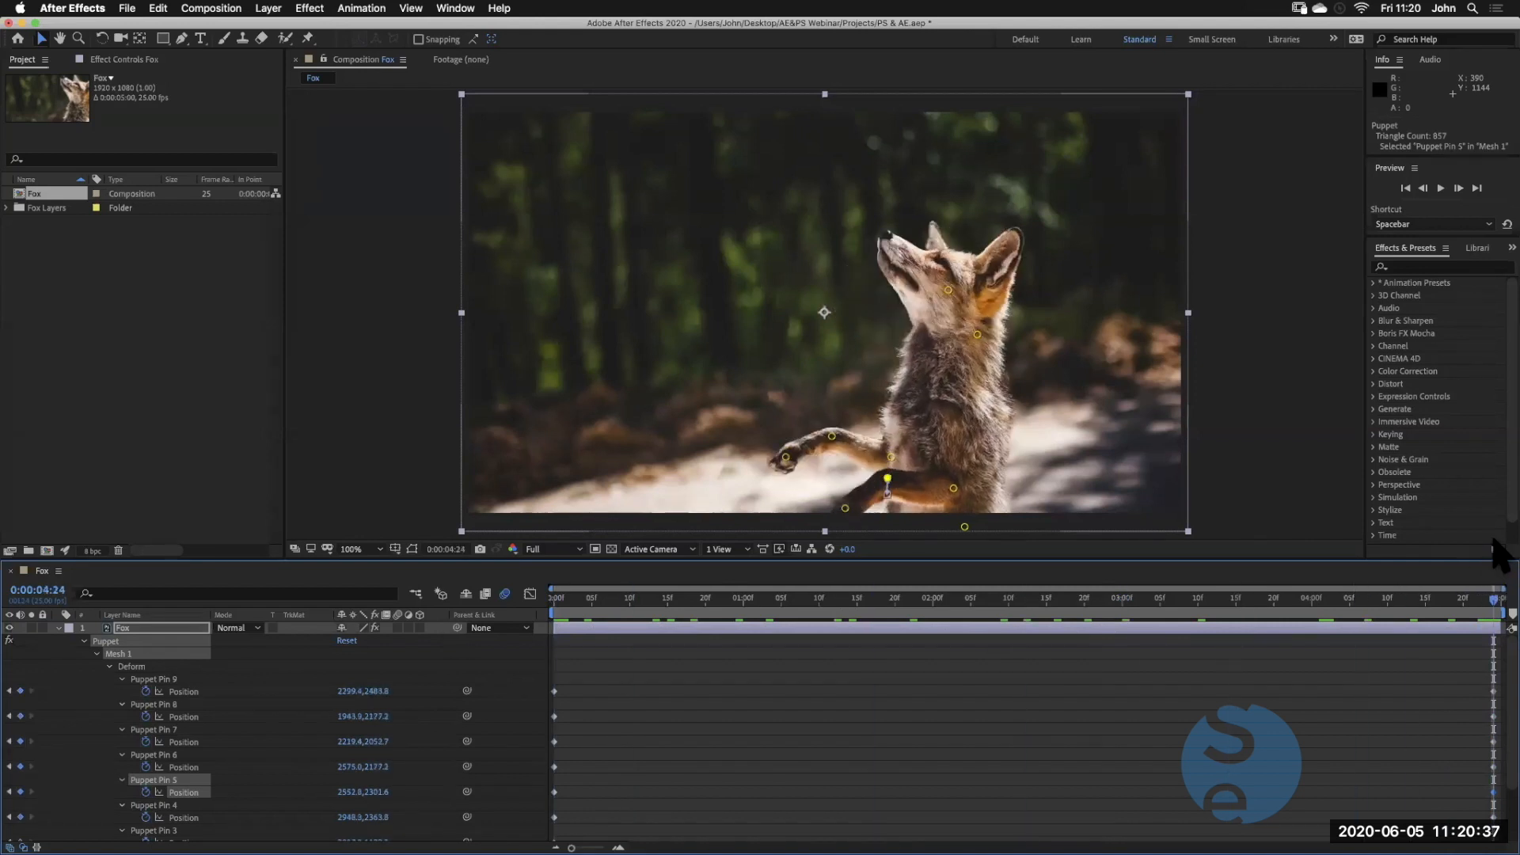
Exaggerate the end pose by tilting the head further back and raising both front legs' pins, with the raised paw's pin at about 1913, 2013
click(947, 290)
drag(949, 291, 954, 288)
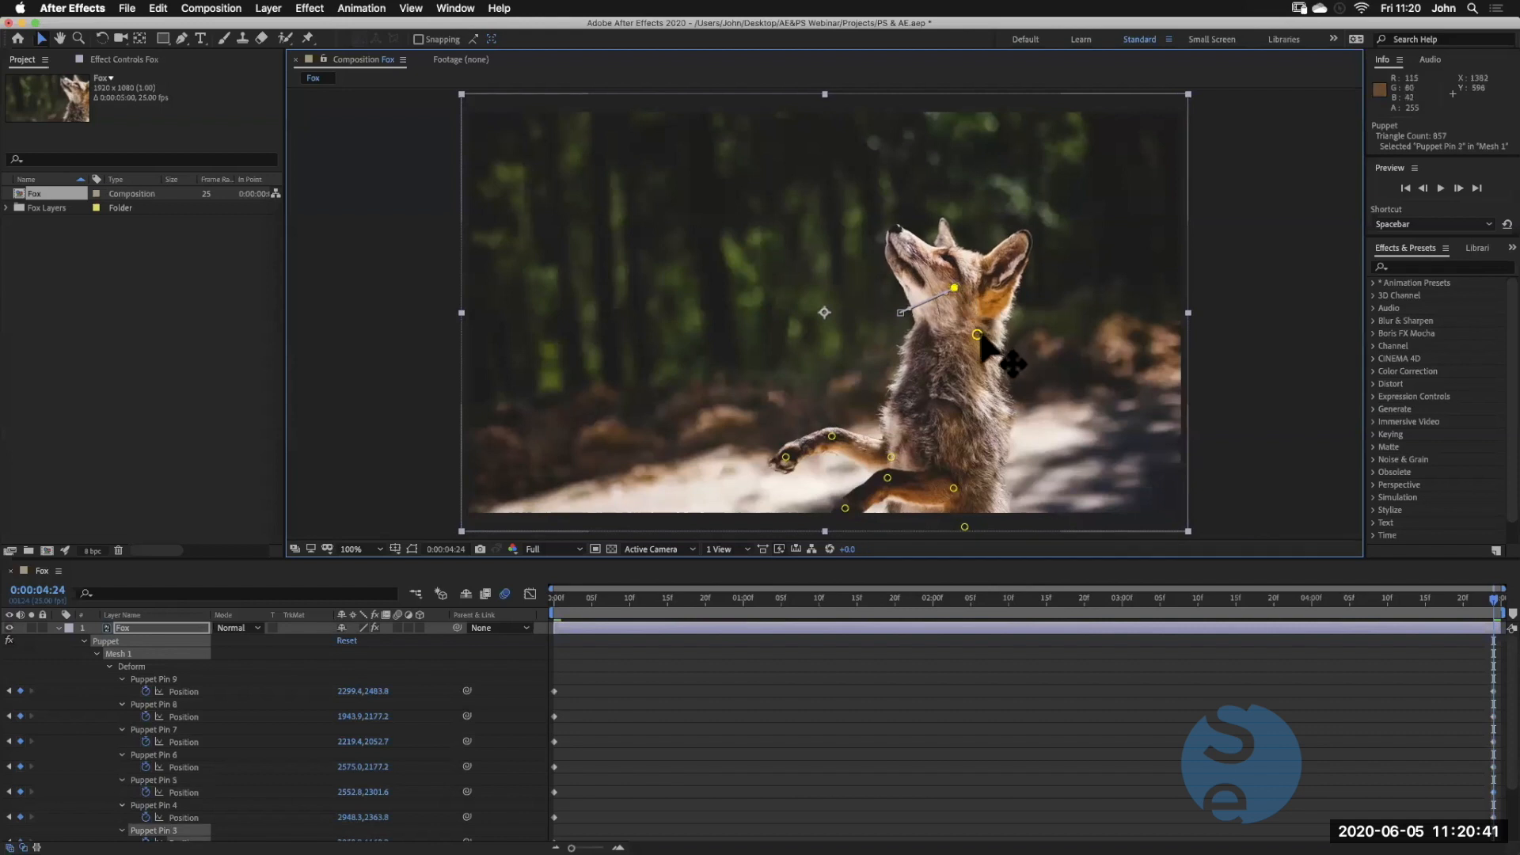
drag(888, 480, 780, 427)
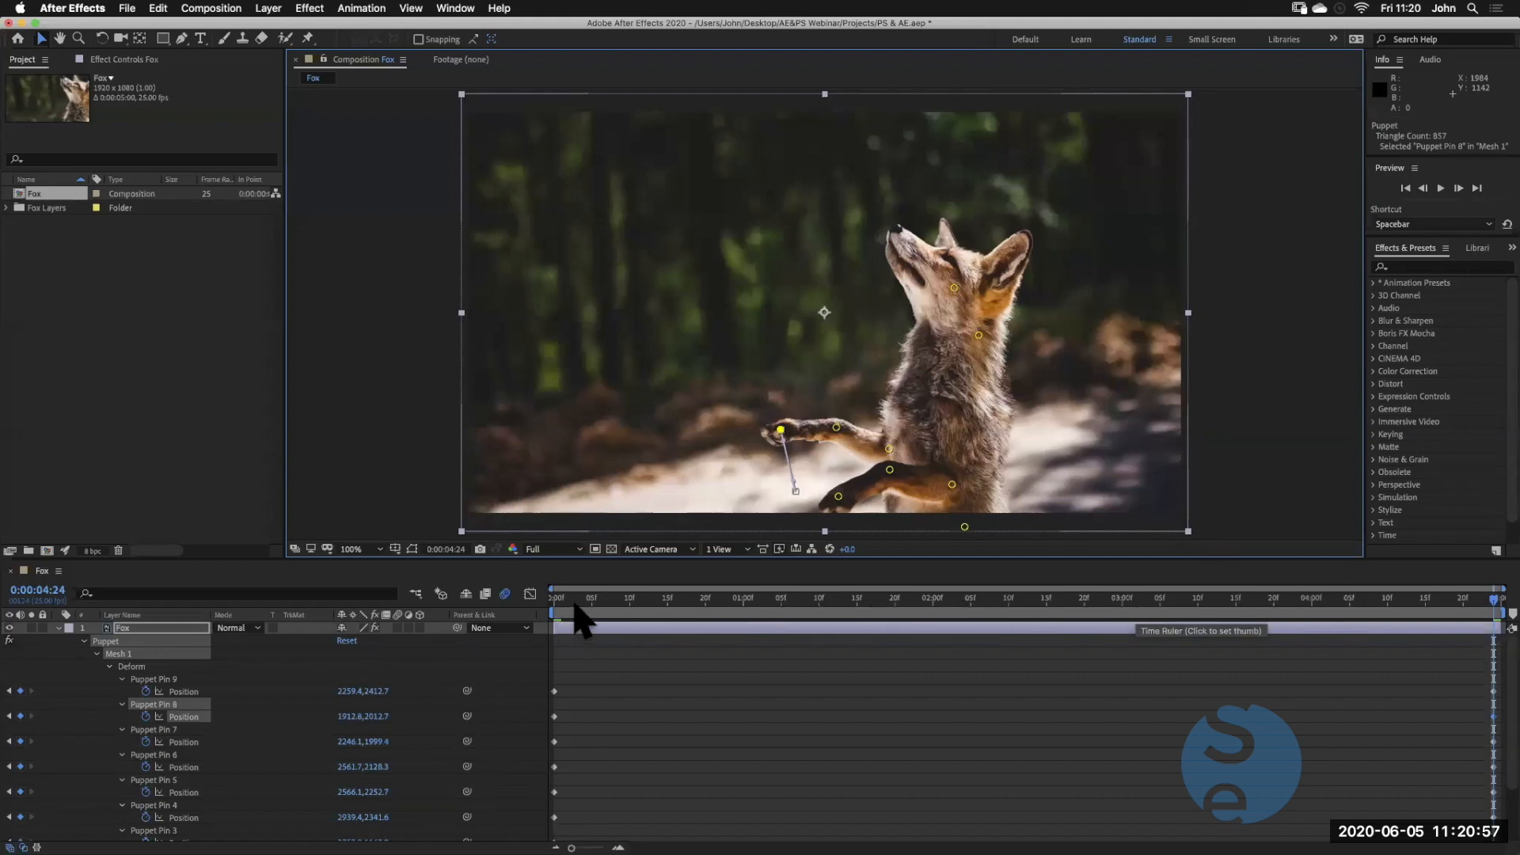
Set the preview resolution to Half and play the fox animation from the first frame
key(space)
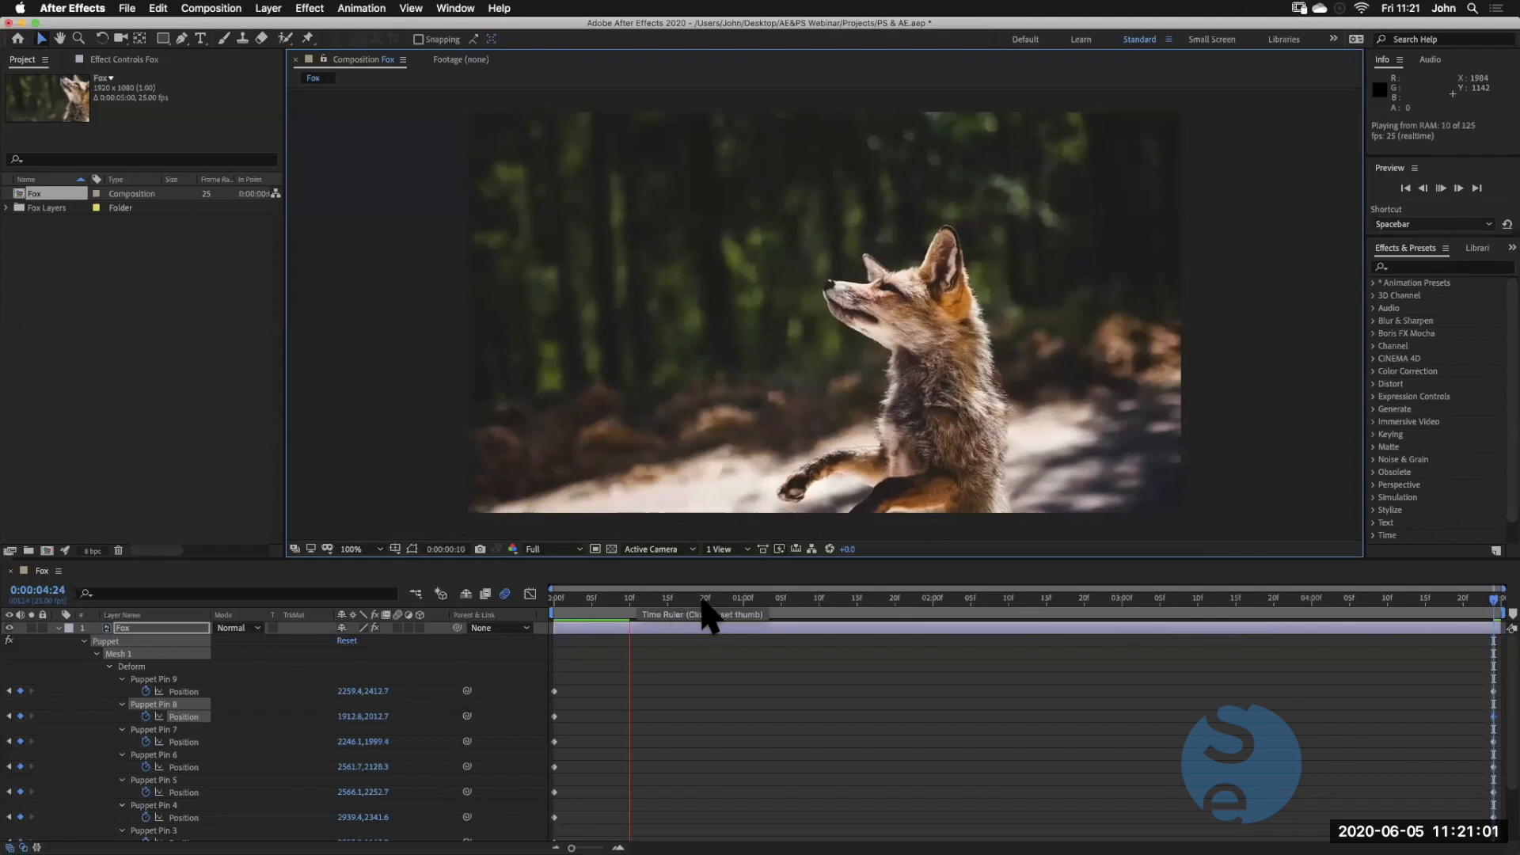
key(space)
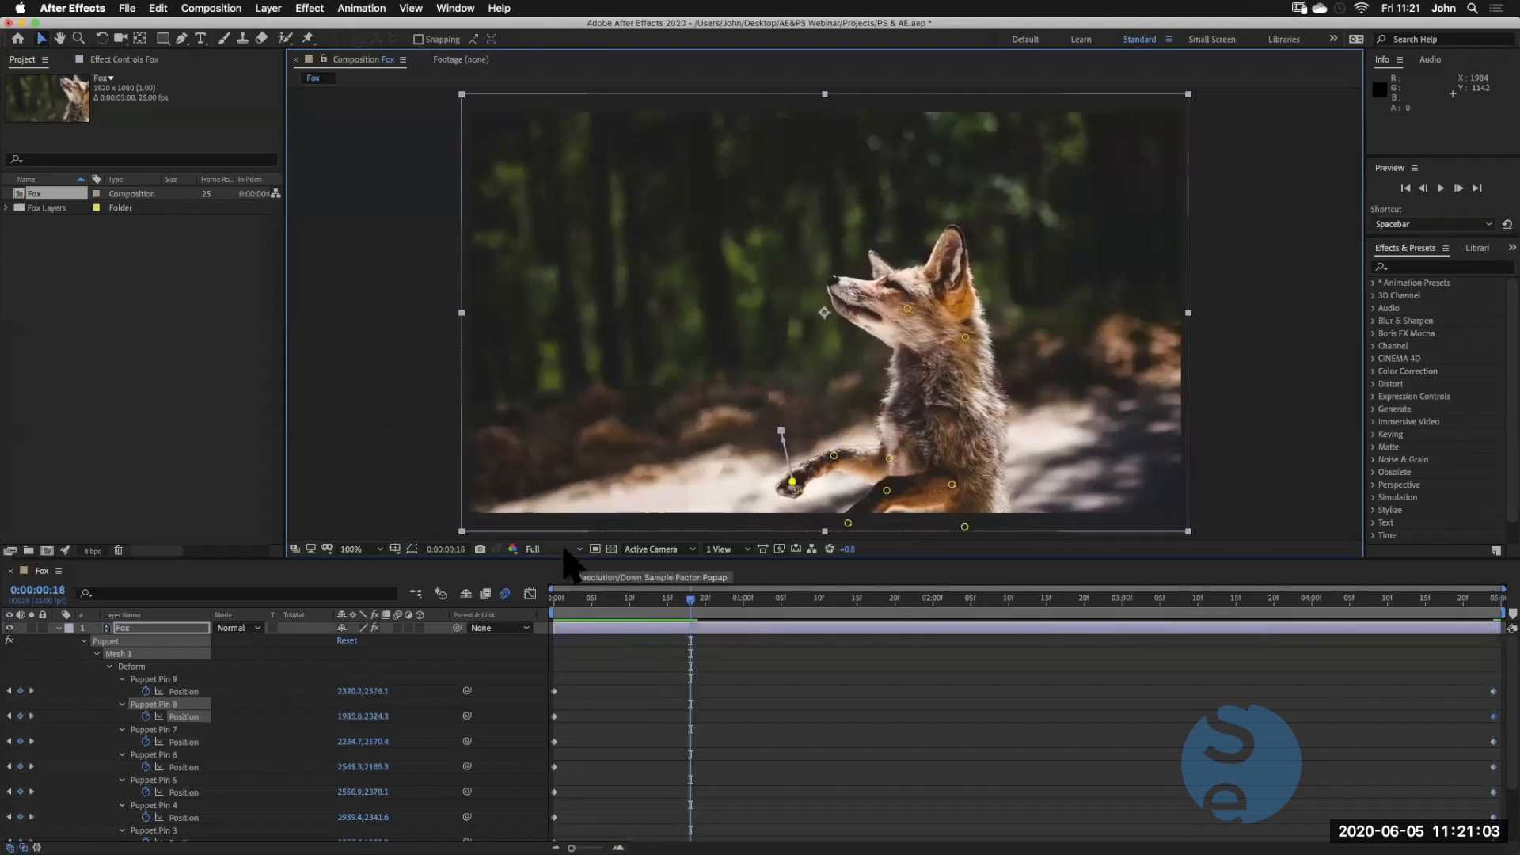
click(565, 550)
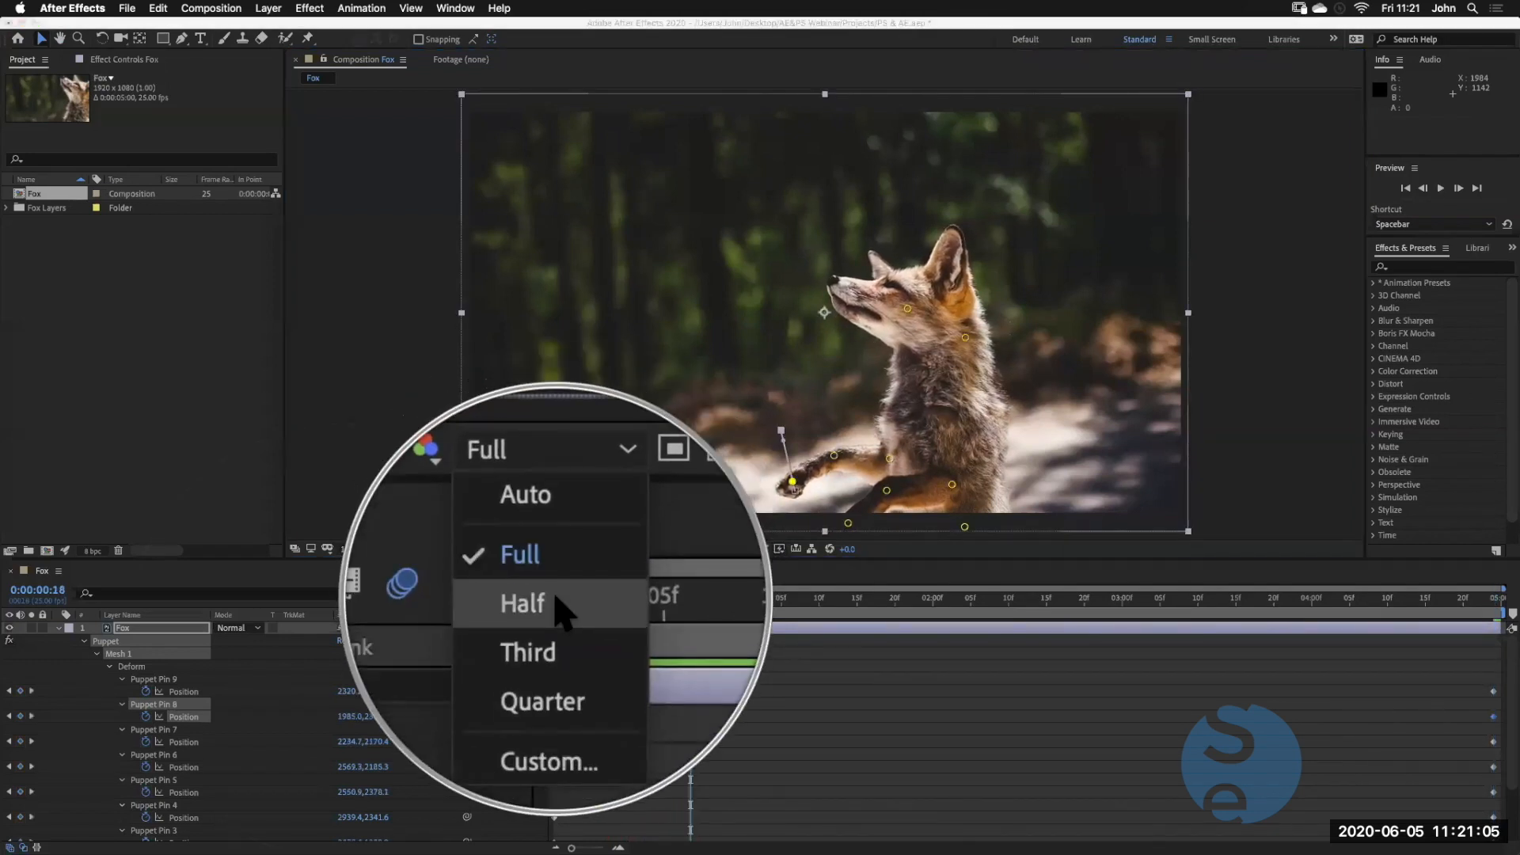
click(560, 600)
drag(602, 602, 526, 612)
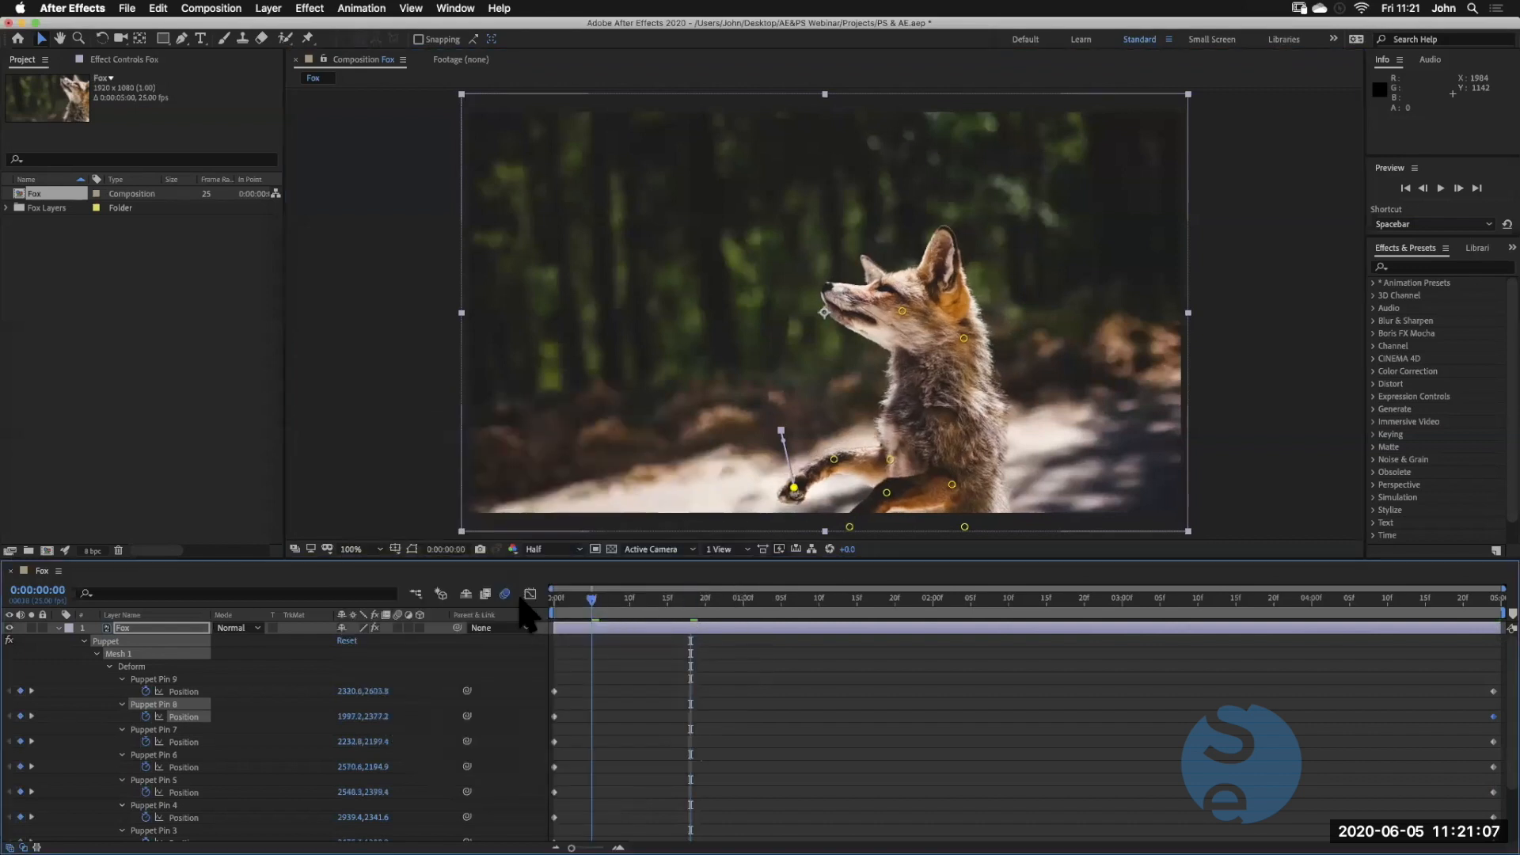
key(space)
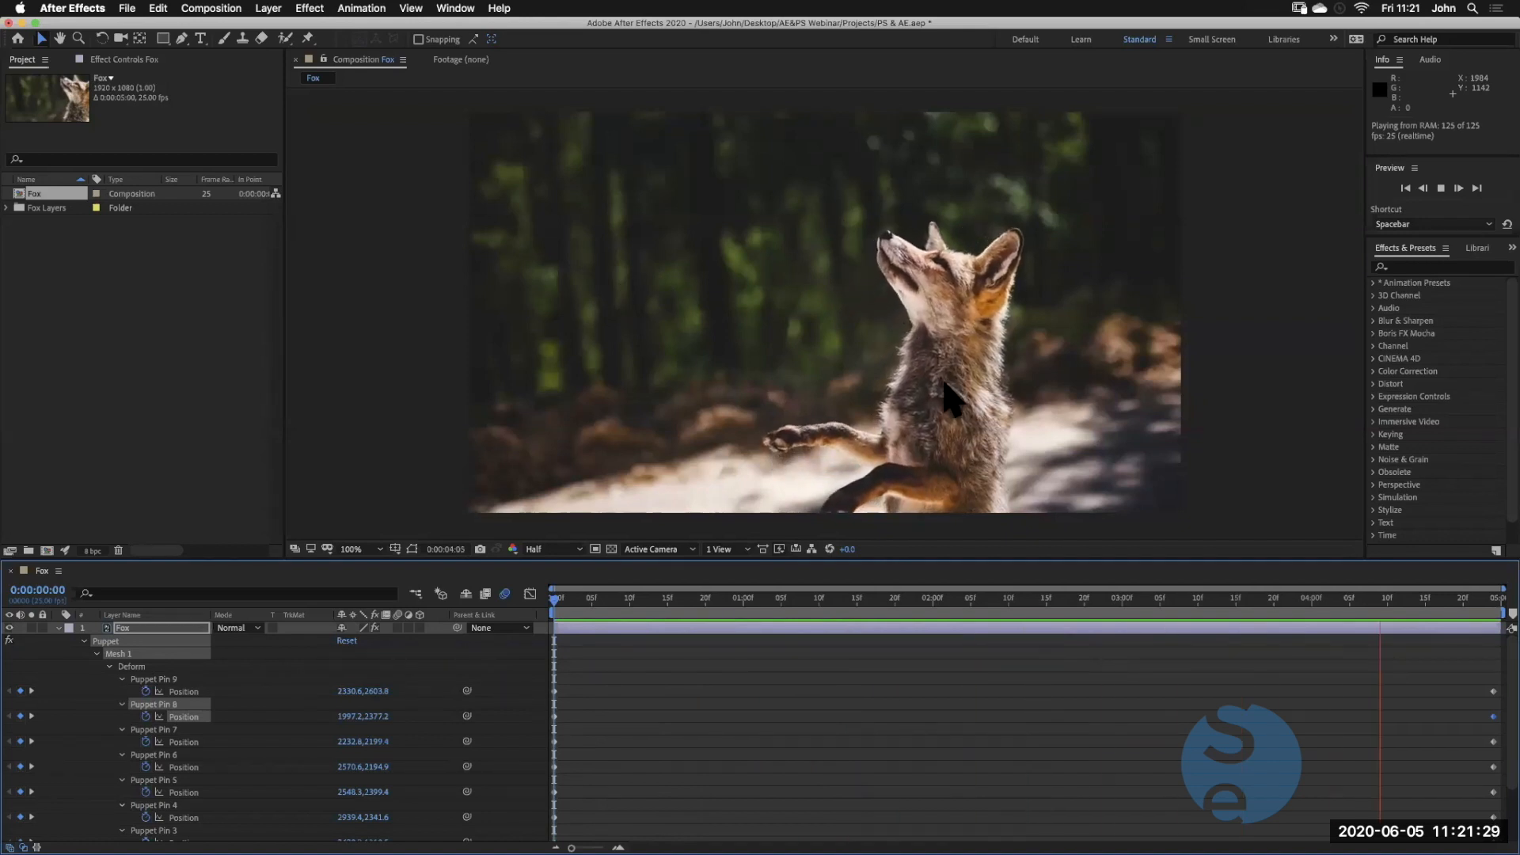
key(space)
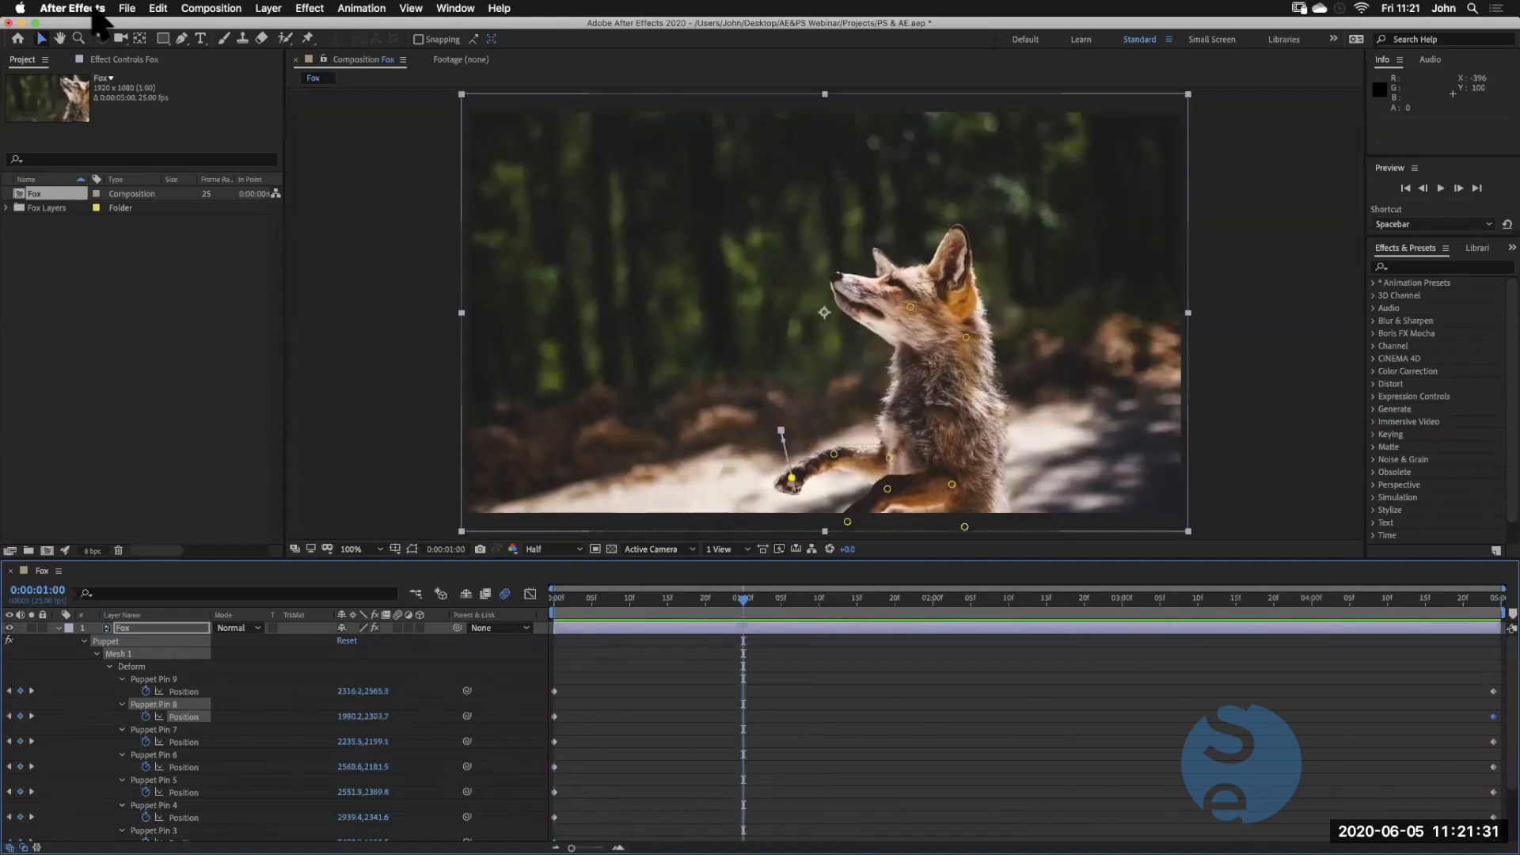
Save the After Effects project and switch to the Flie.tif document in Photoshop
click(127, 8)
click(159, 133)
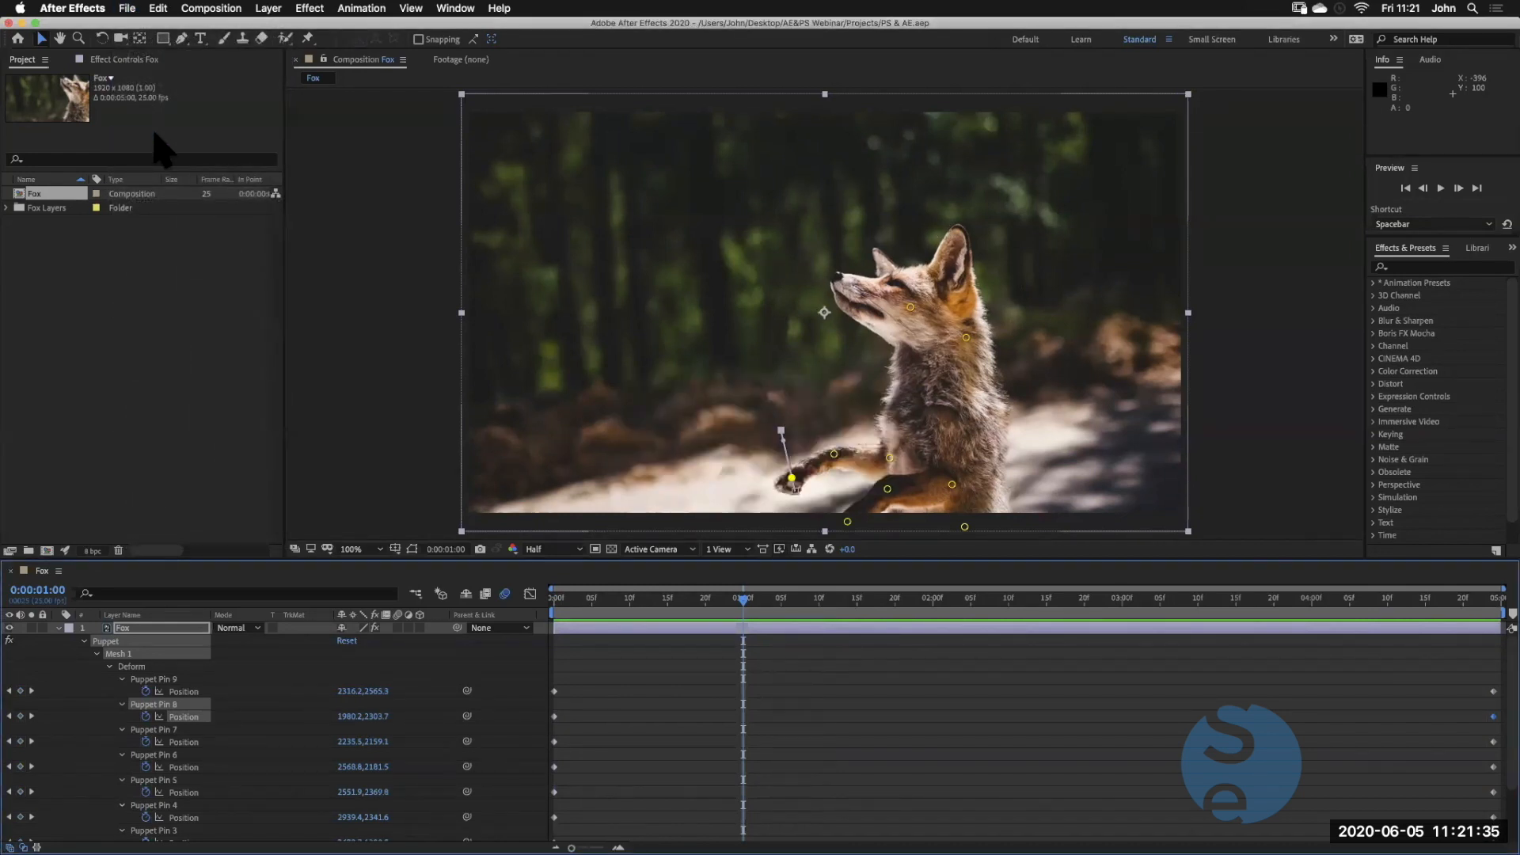
key(super+Tab)
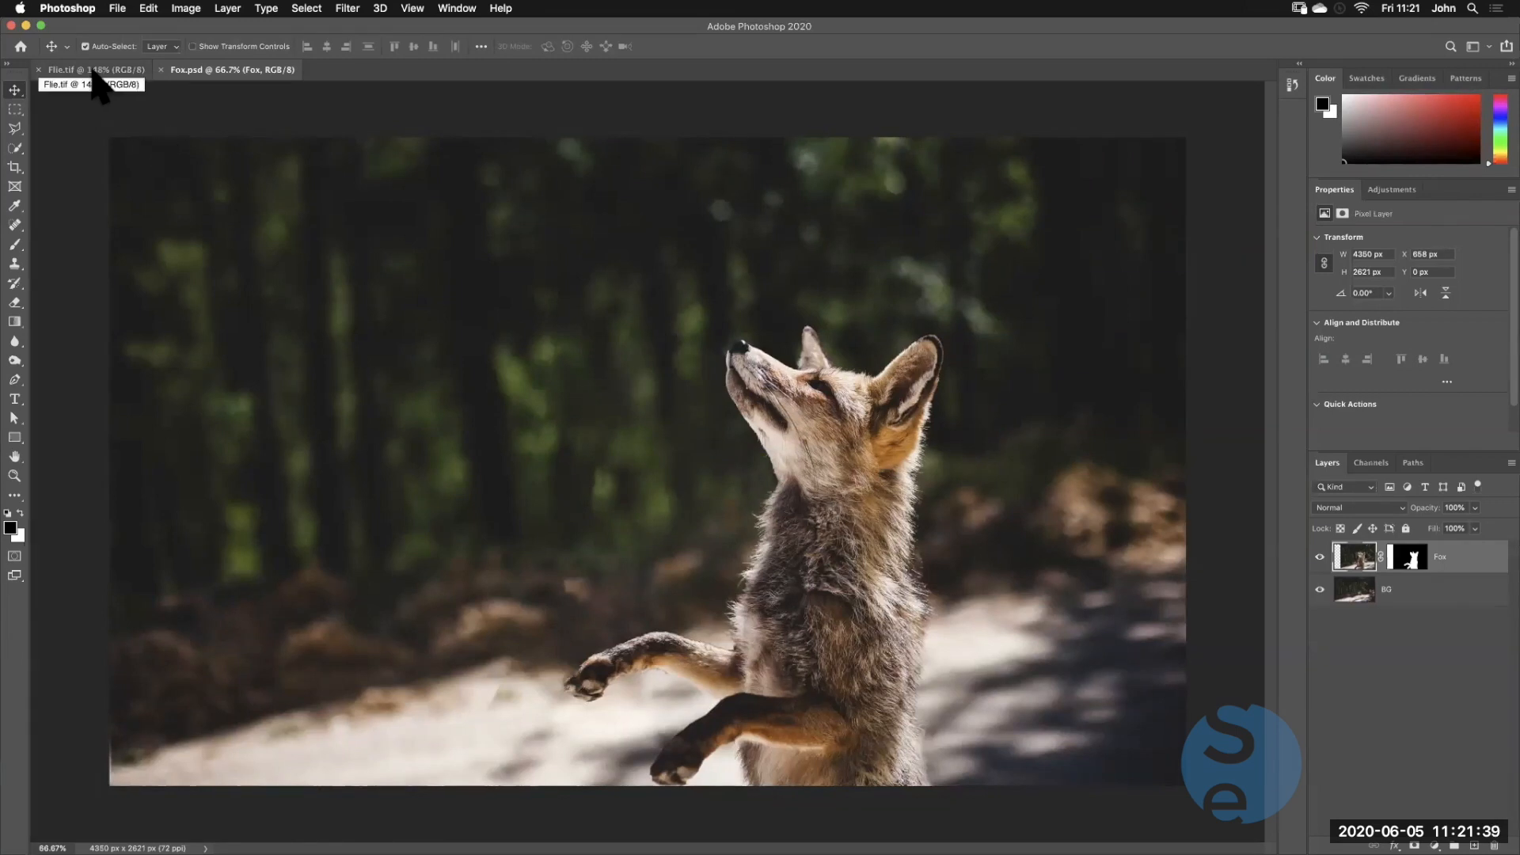
click(103, 70)
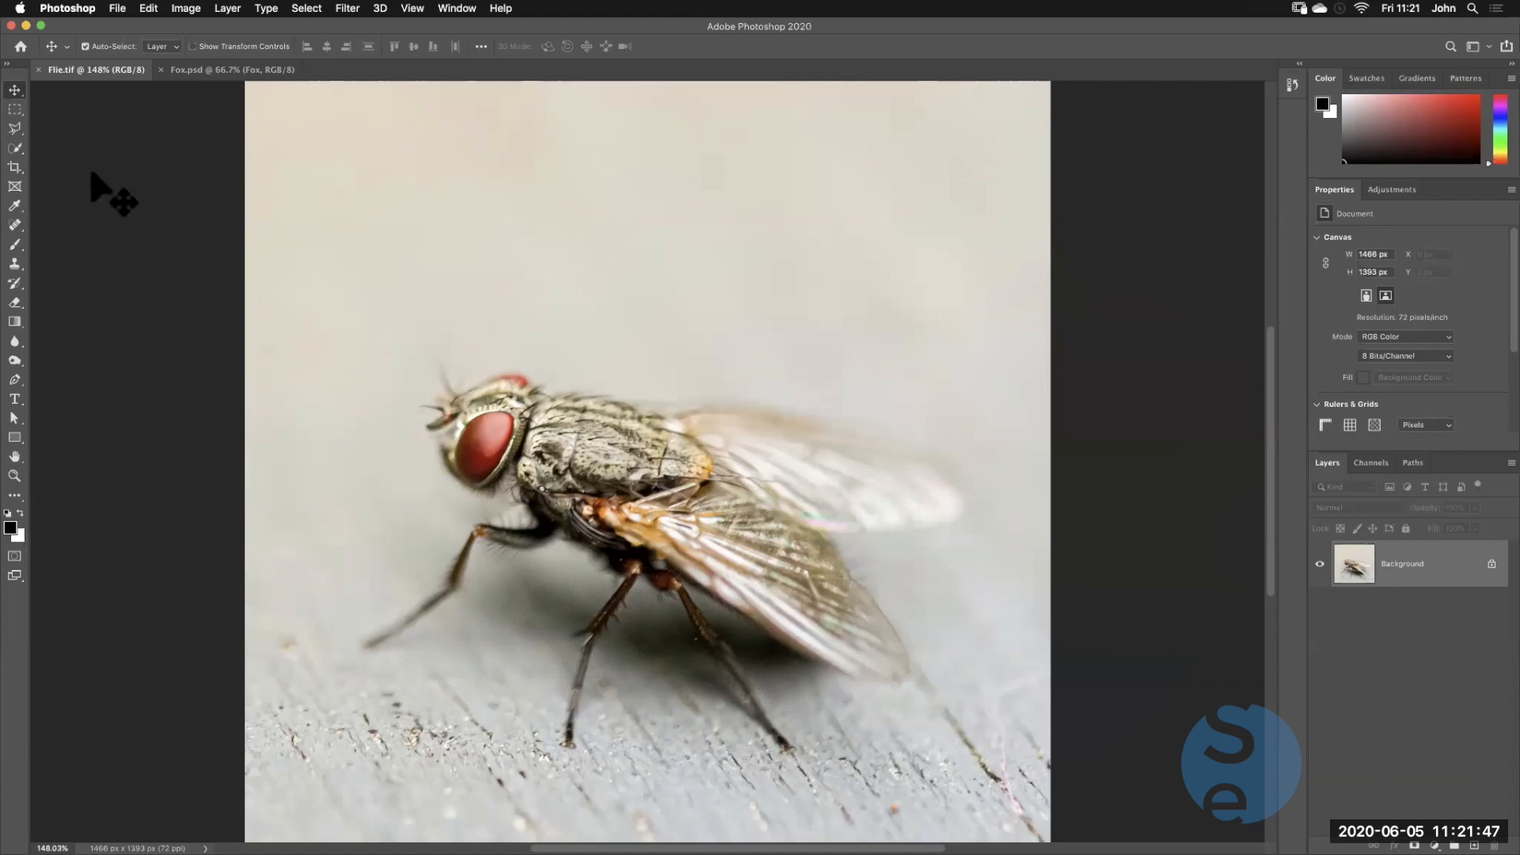
Select the whole fly with the Object Selection tool, using a rectangle around its body, legs and wings
click(15, 150)
right_click(15, 151)
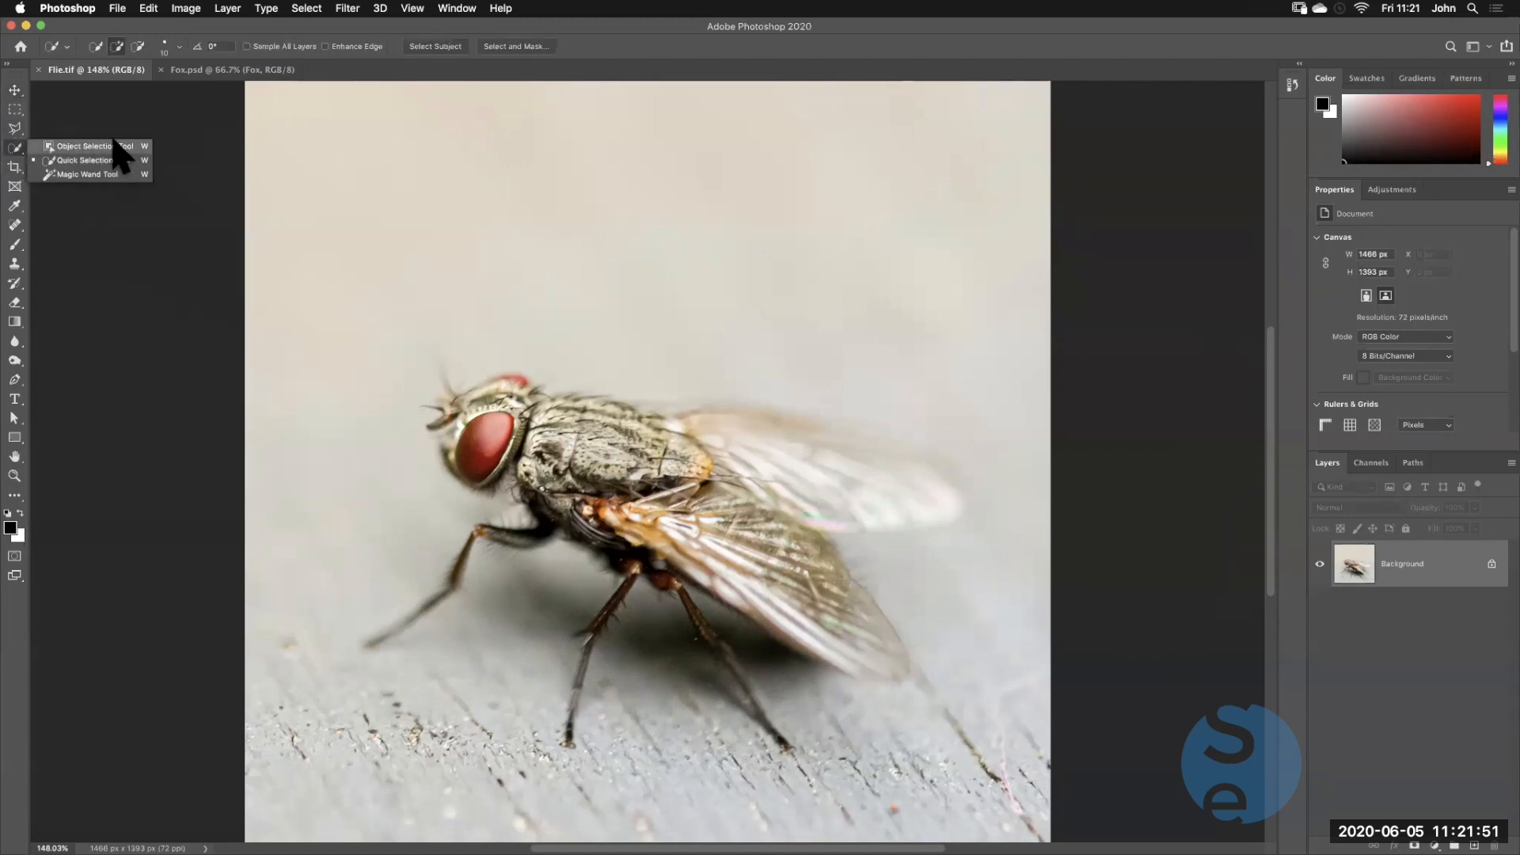
click(95, 146)
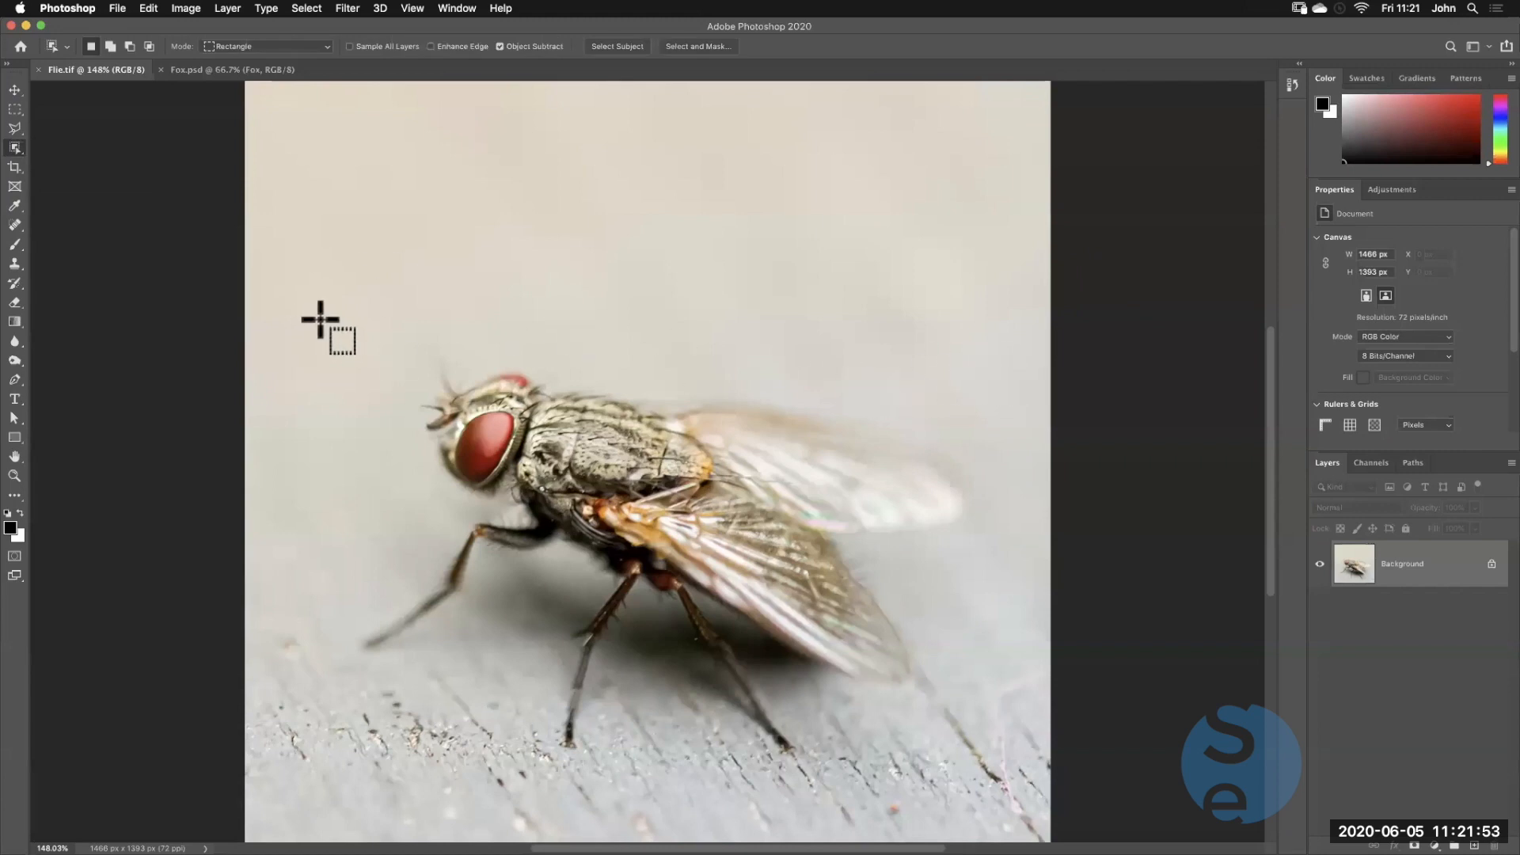
mouse_move(310, 314)
mouse_down()
mouse_move(696, 719)
mouse_move(875, 773)
mouse_move(993, 784)
mouse_up()
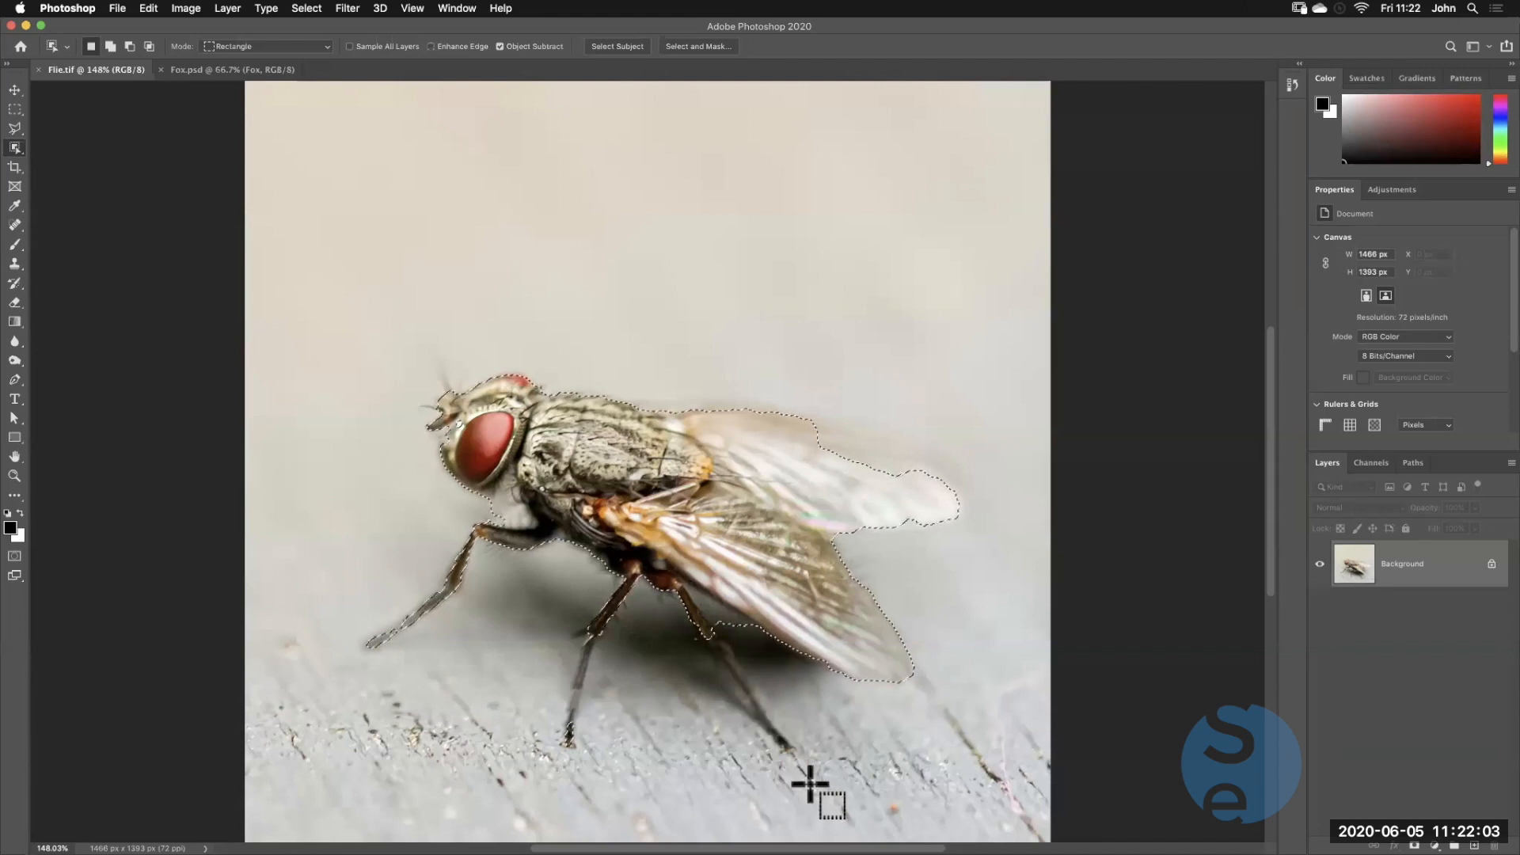
Add the missing outer edge of the fly's far wing to the selection with the Polygonal Lasso
click(15, 129)
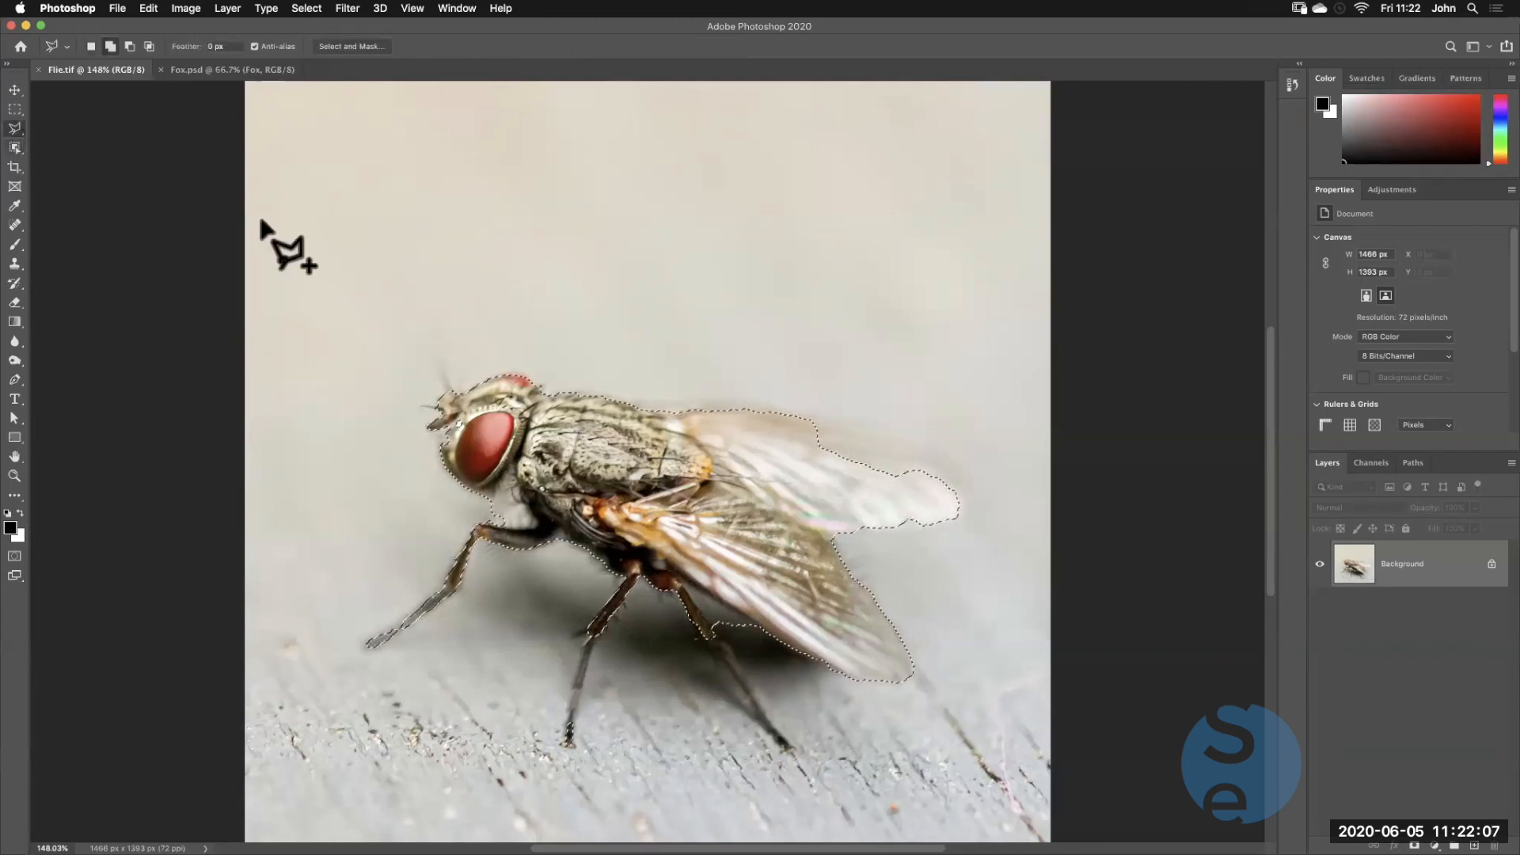
click(110, 46)
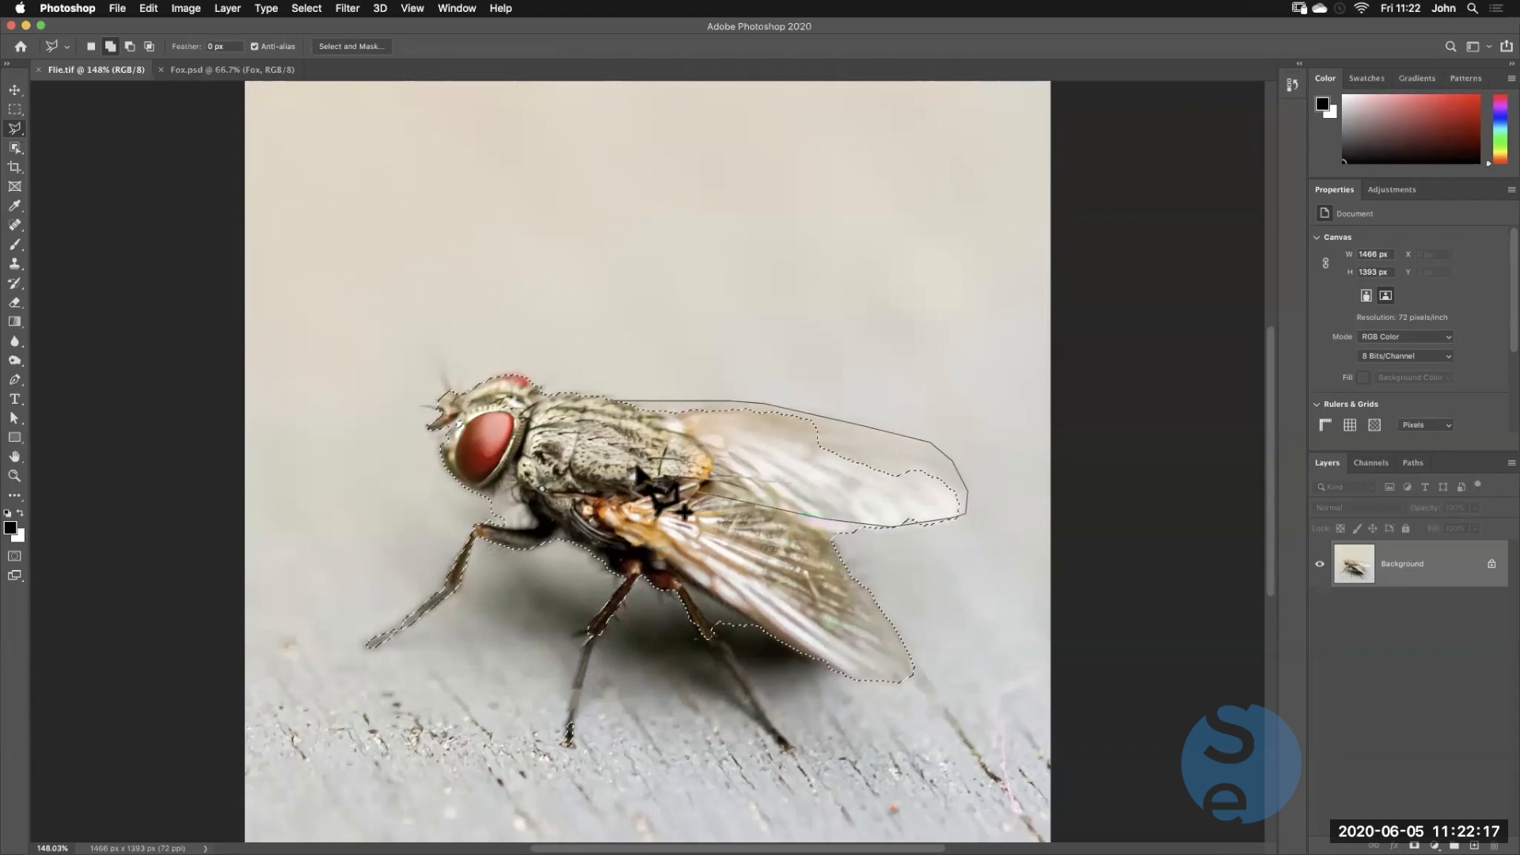
double_click(606, 441)
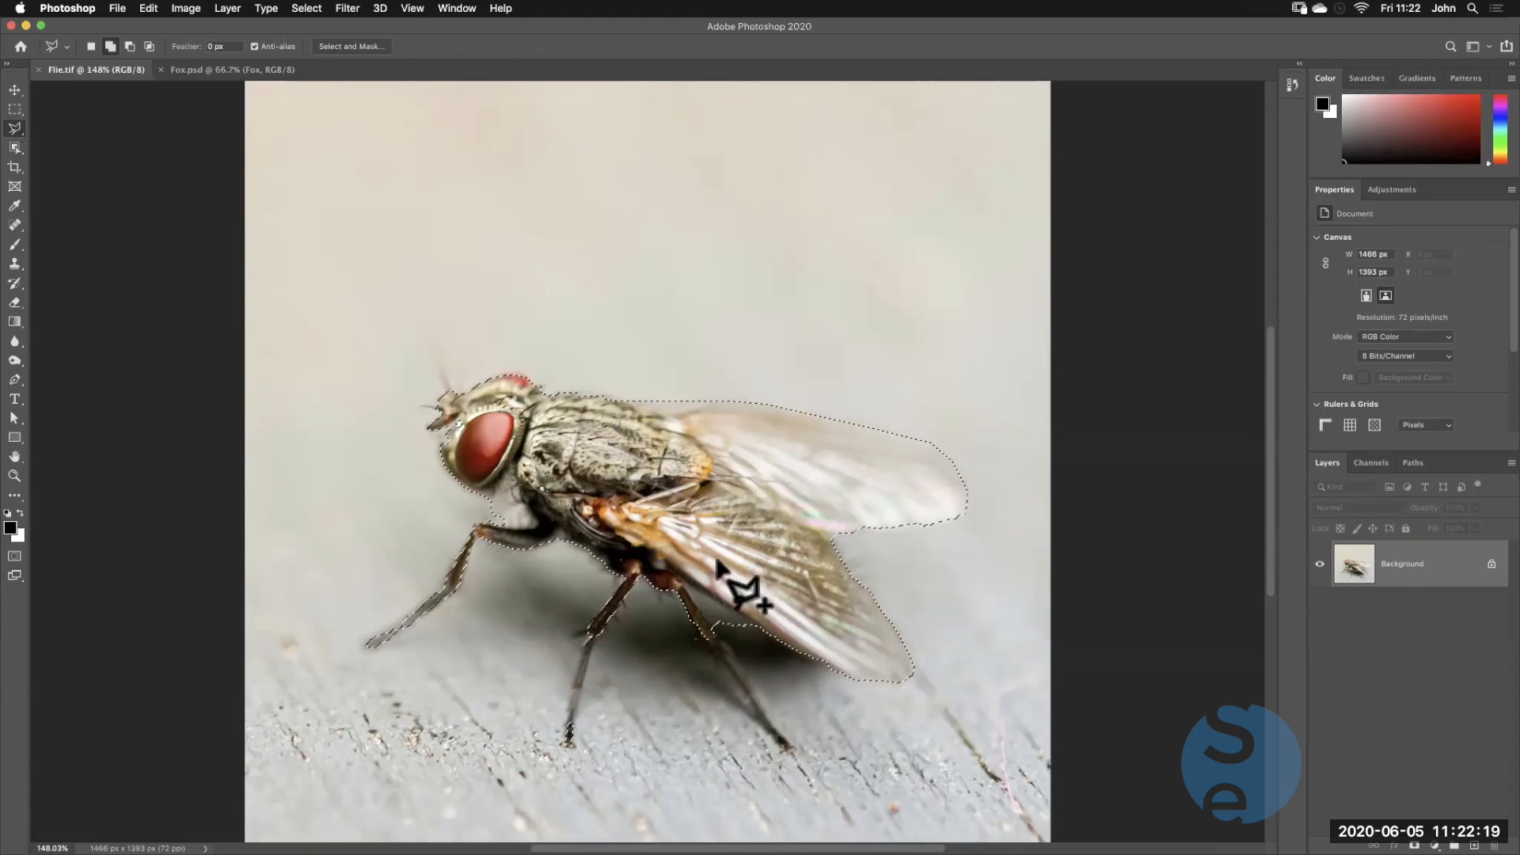
Add the missing lower part of the rear leg to the selection, and subtract the background gap between the head and front leg
click(709, 630)
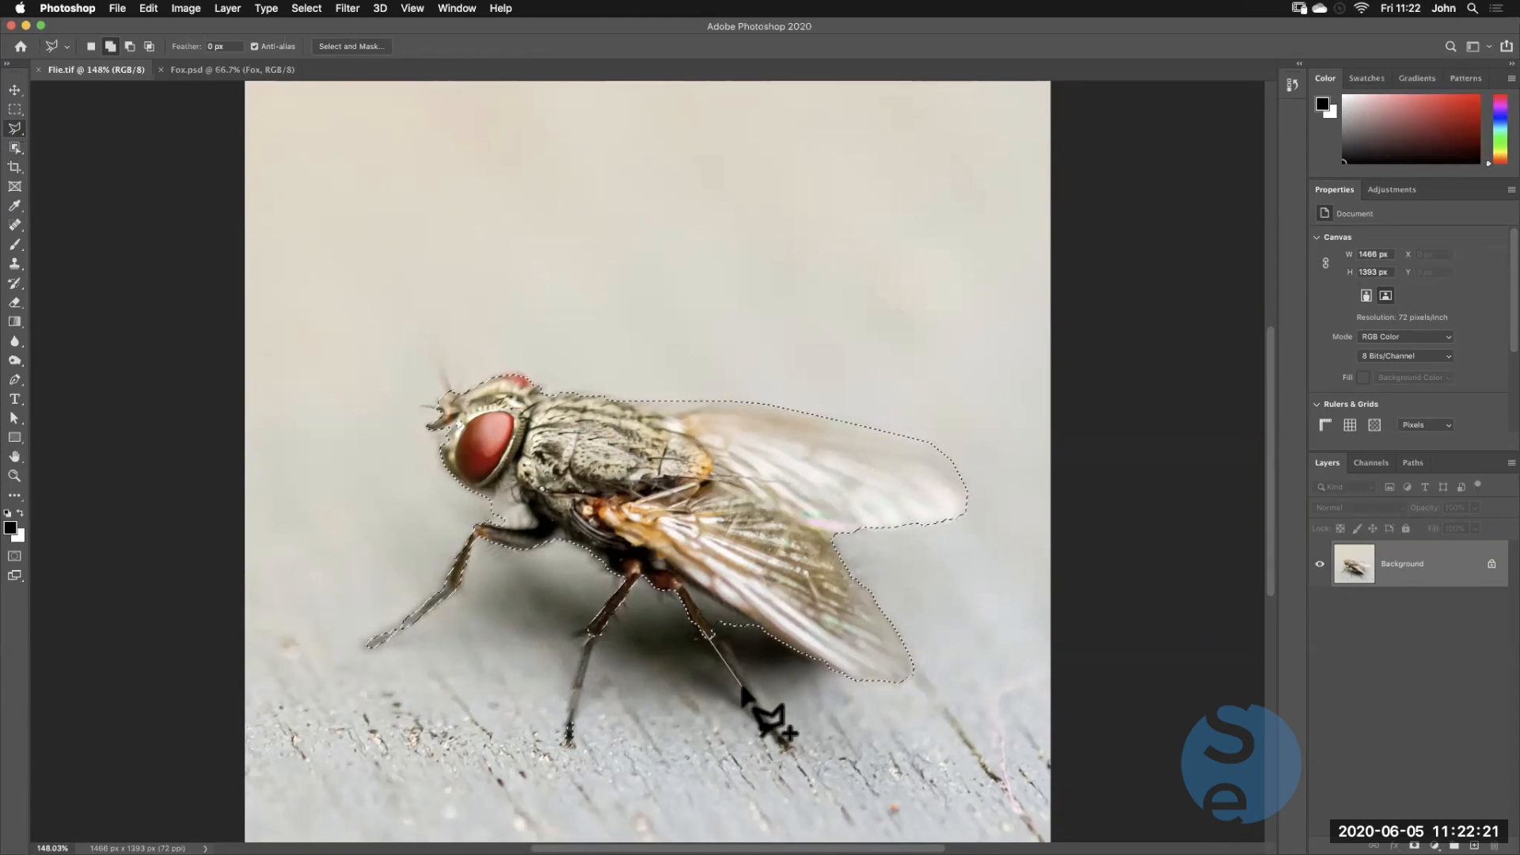
click(787, 749)
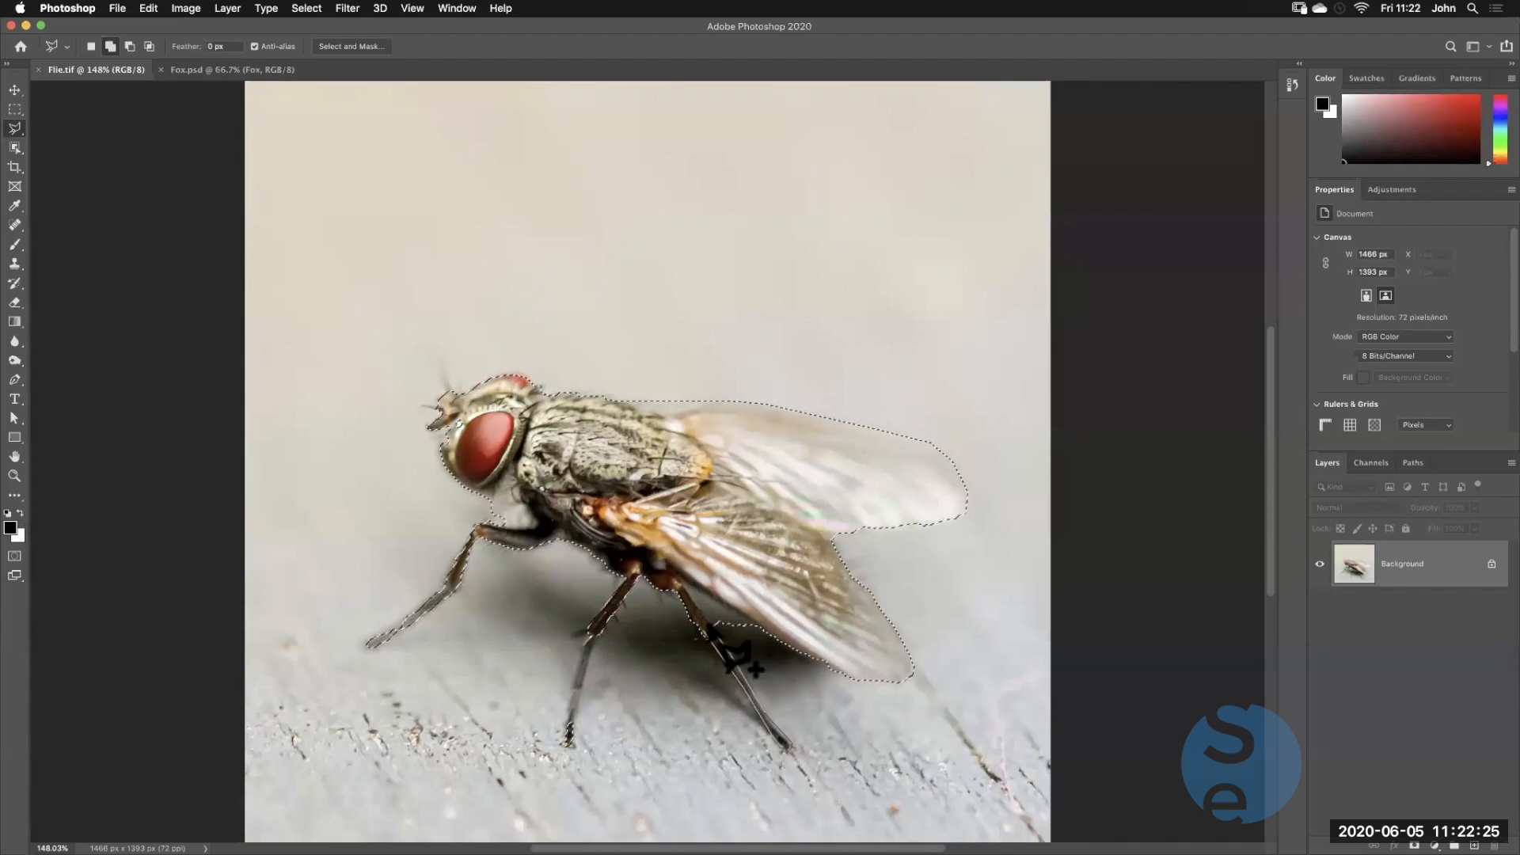
click(569, 730)
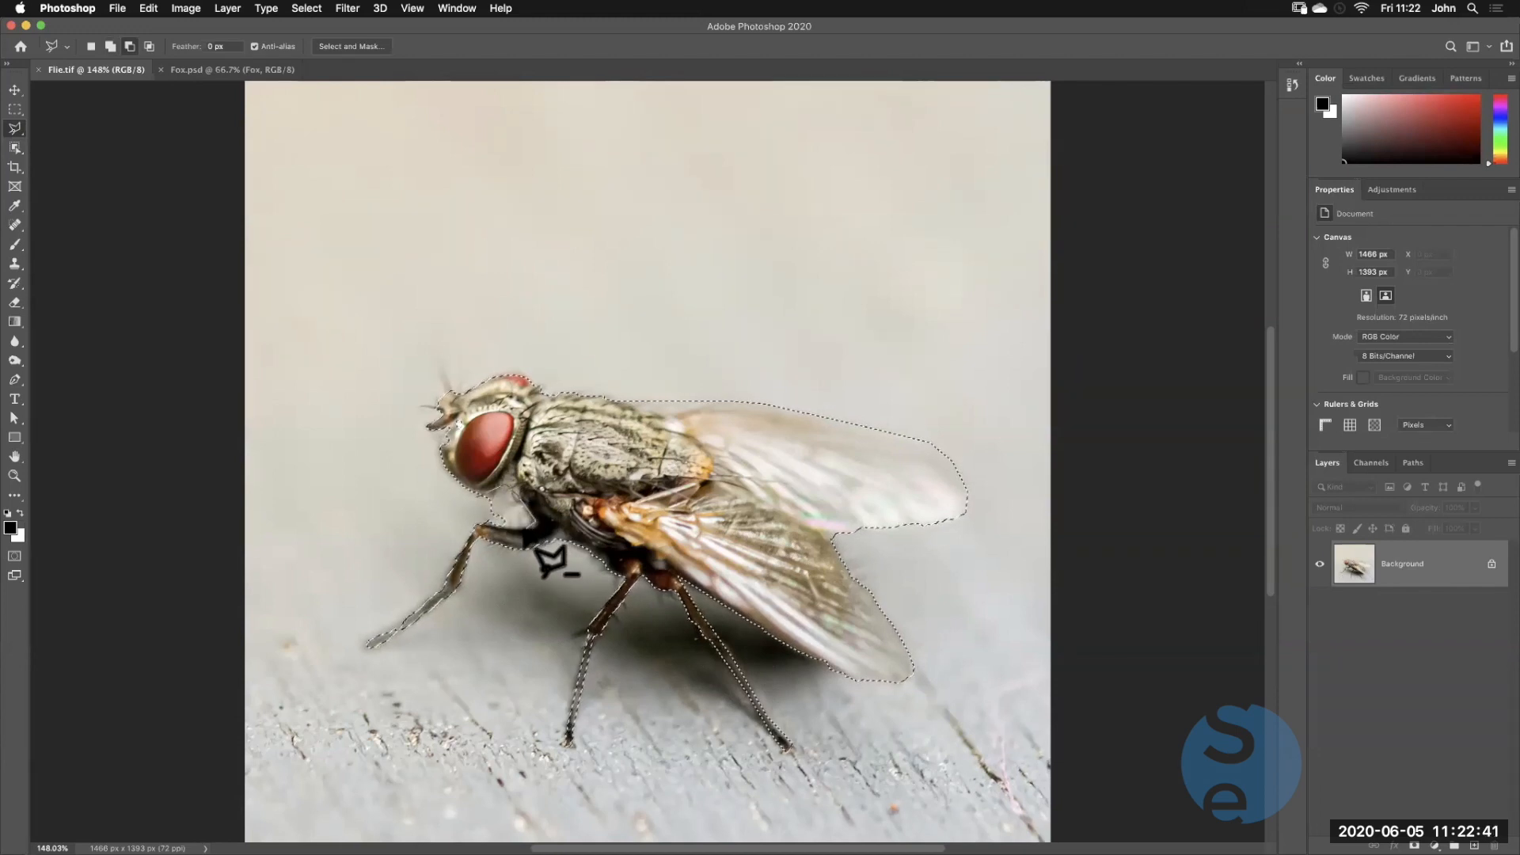
double_click(467, 511)
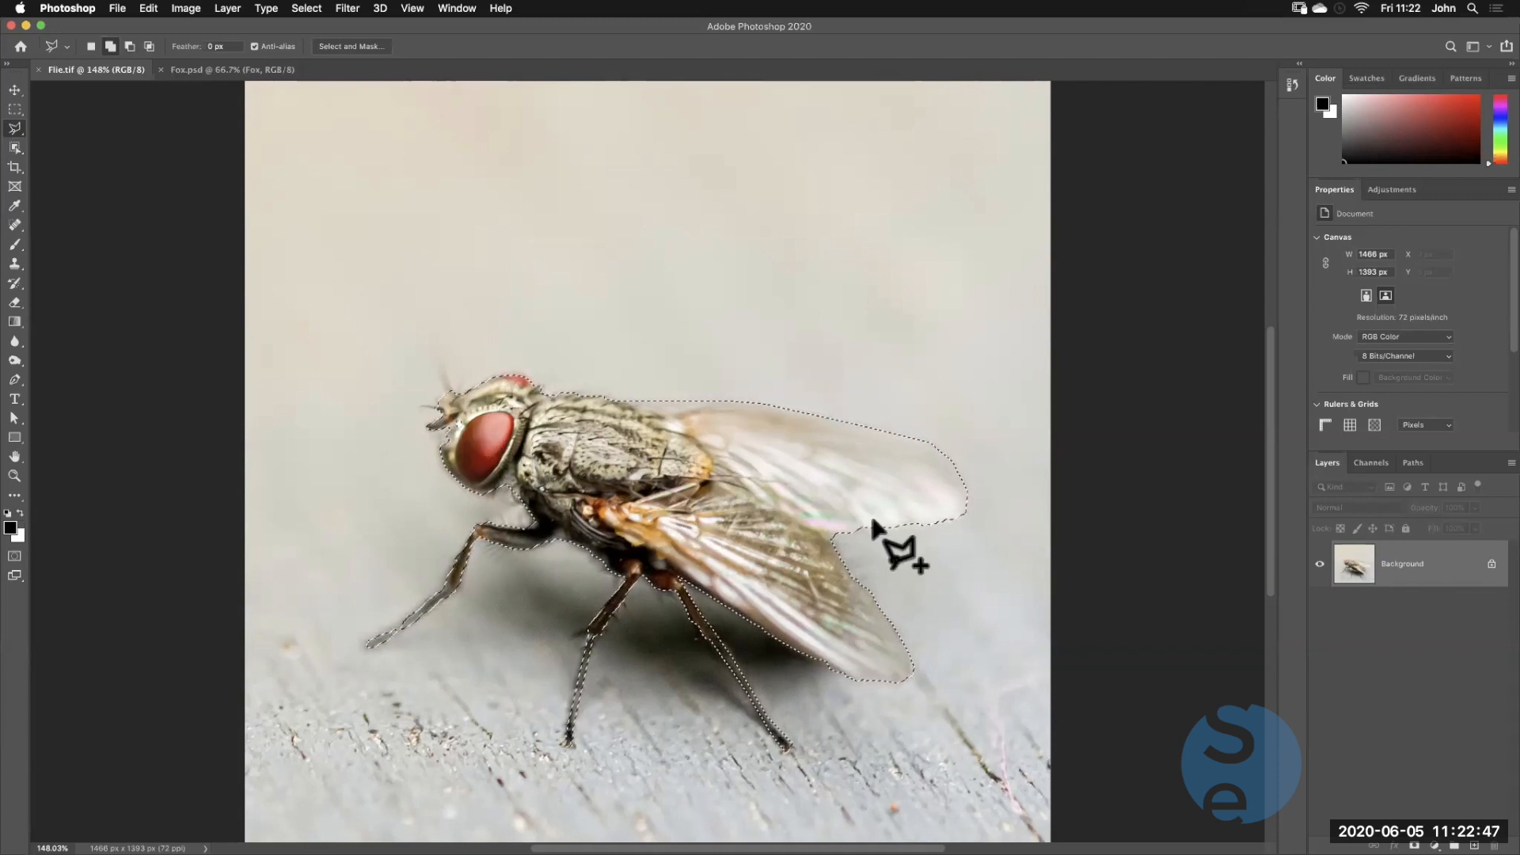
Refine the fly selection in Select and Mask with an edge detection radius of 7 px, checking the leg and wing edges
click(364, 48)
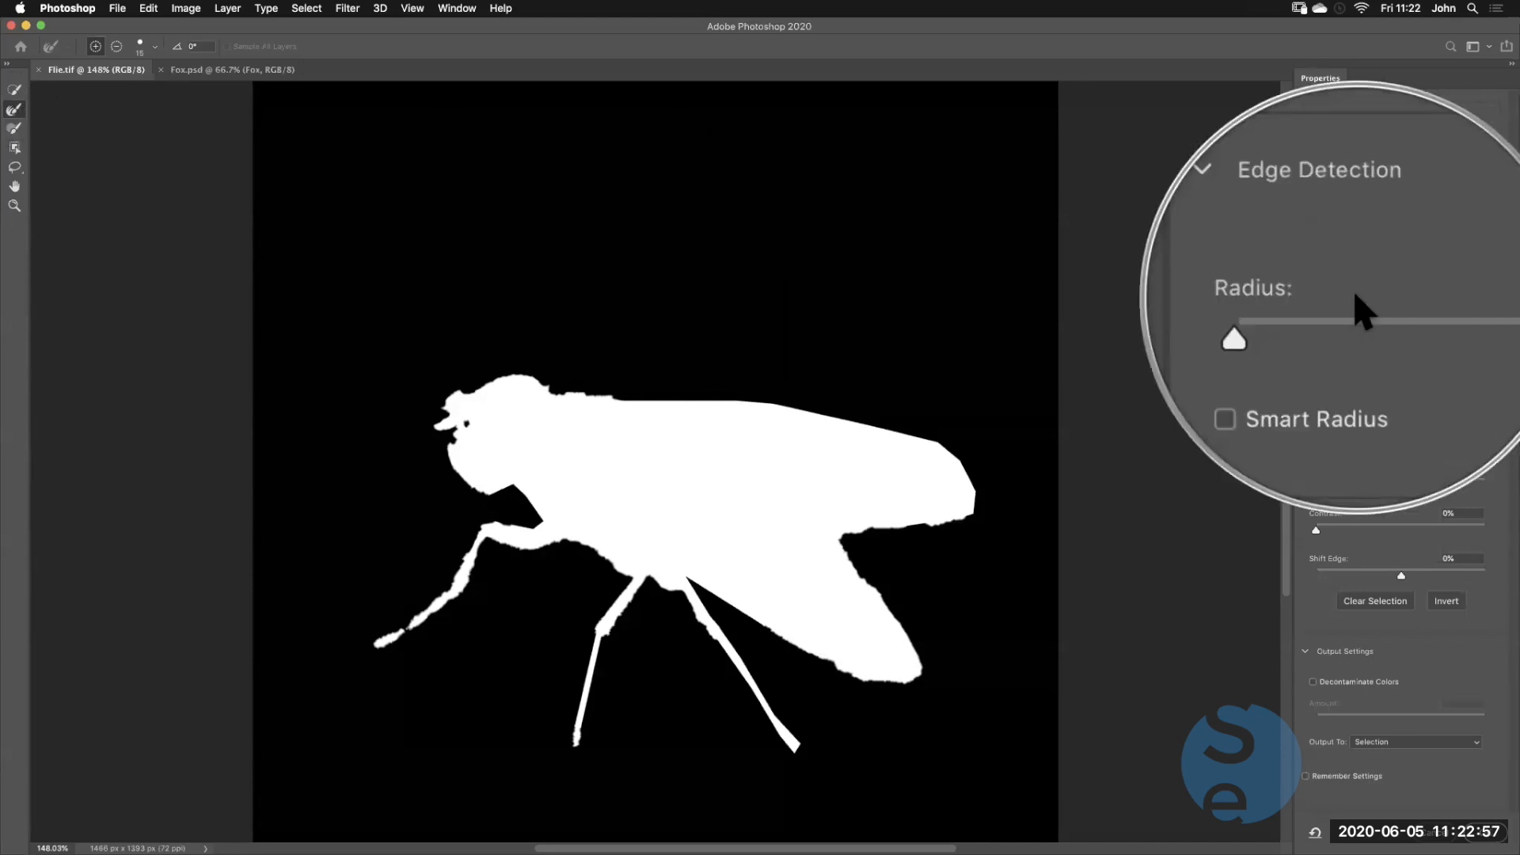
drag(1315, 311, 1377, 311)
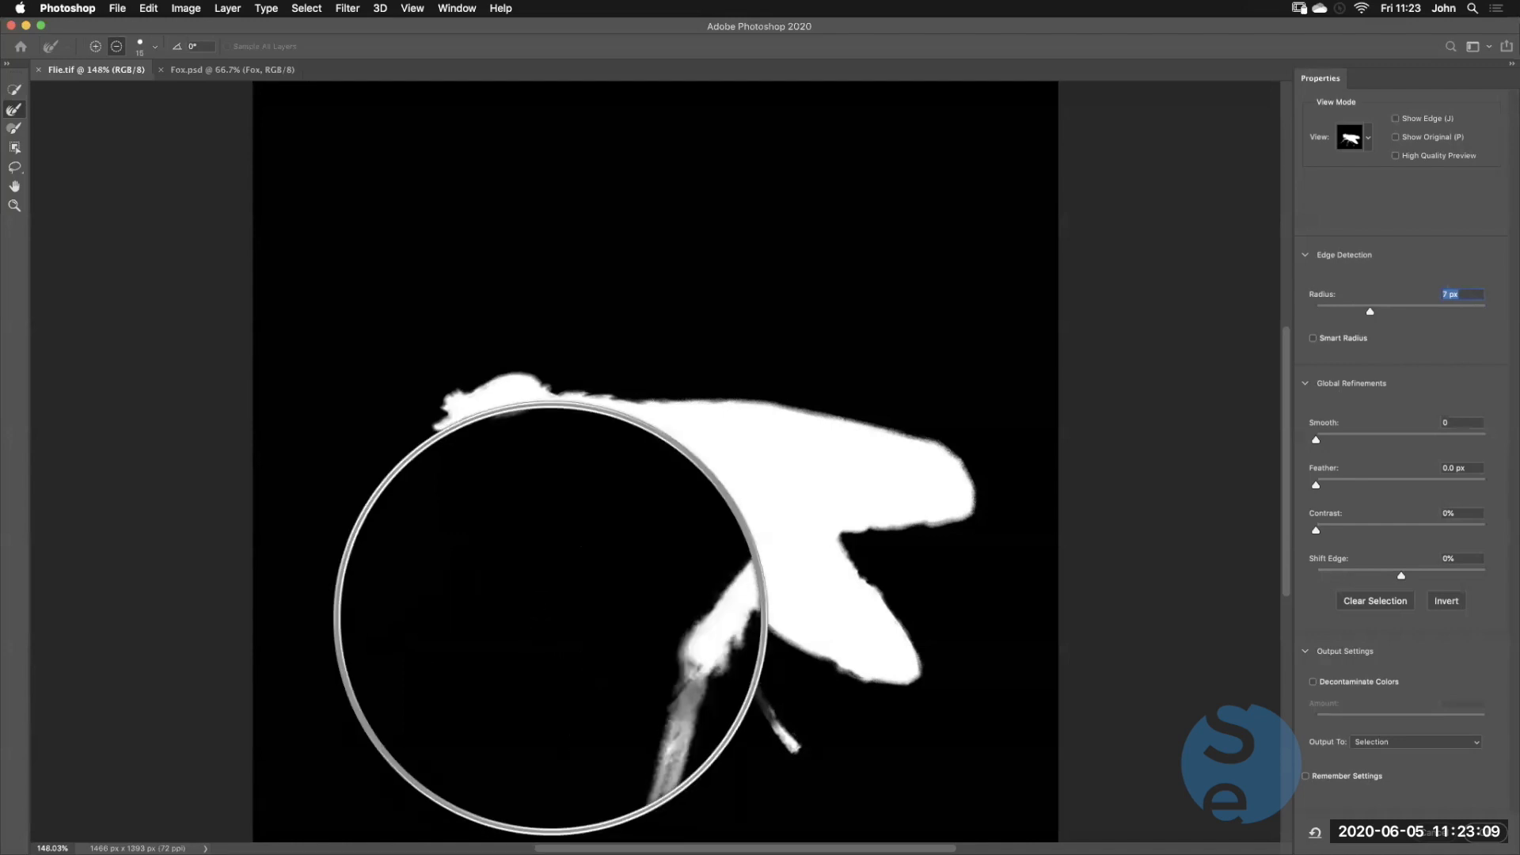
key(alt+super+8)
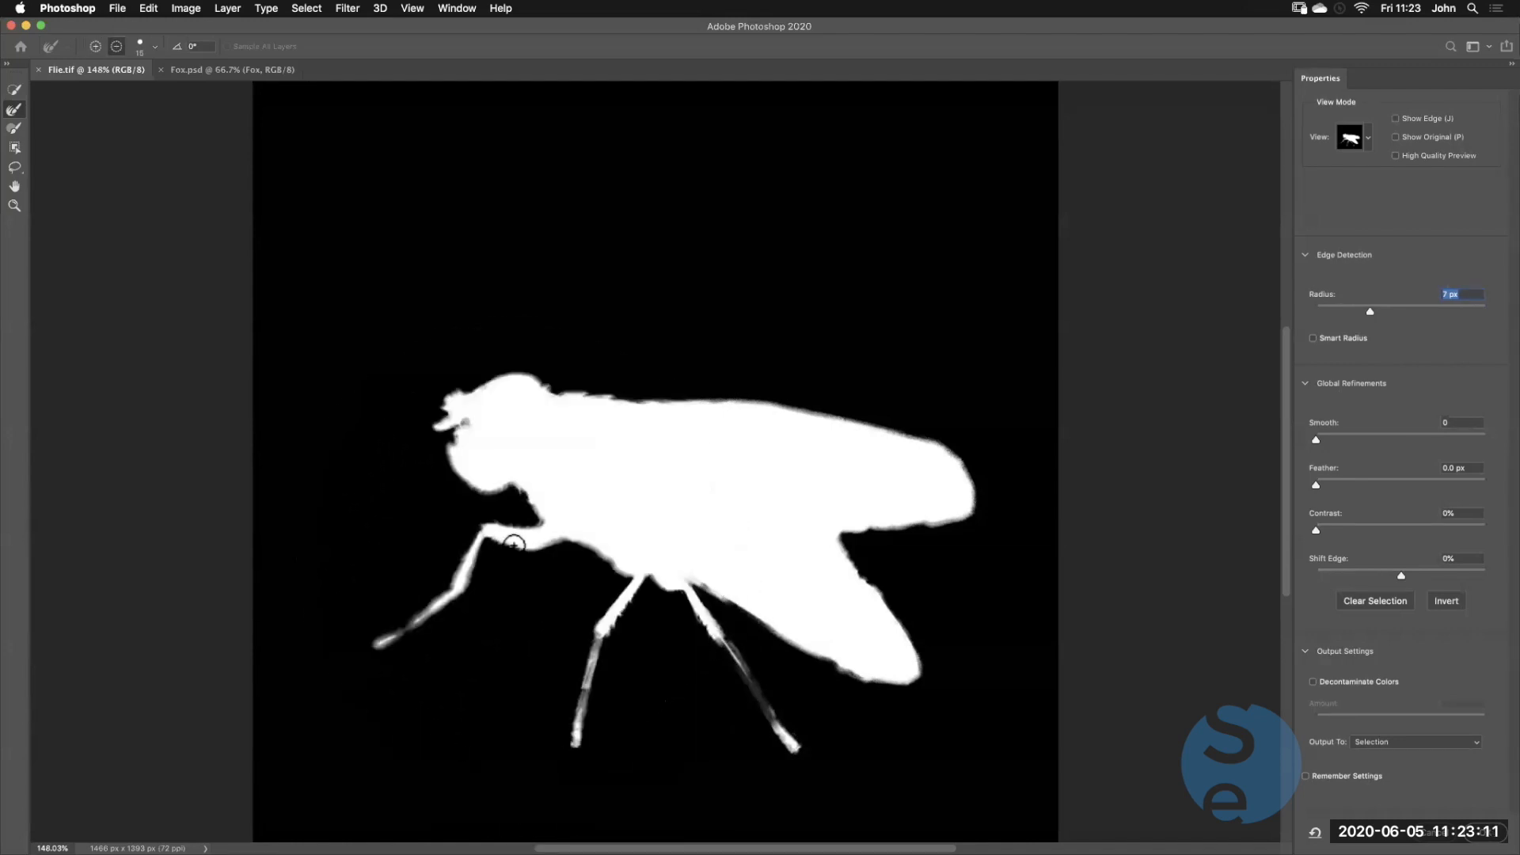
key(alt+super+8)
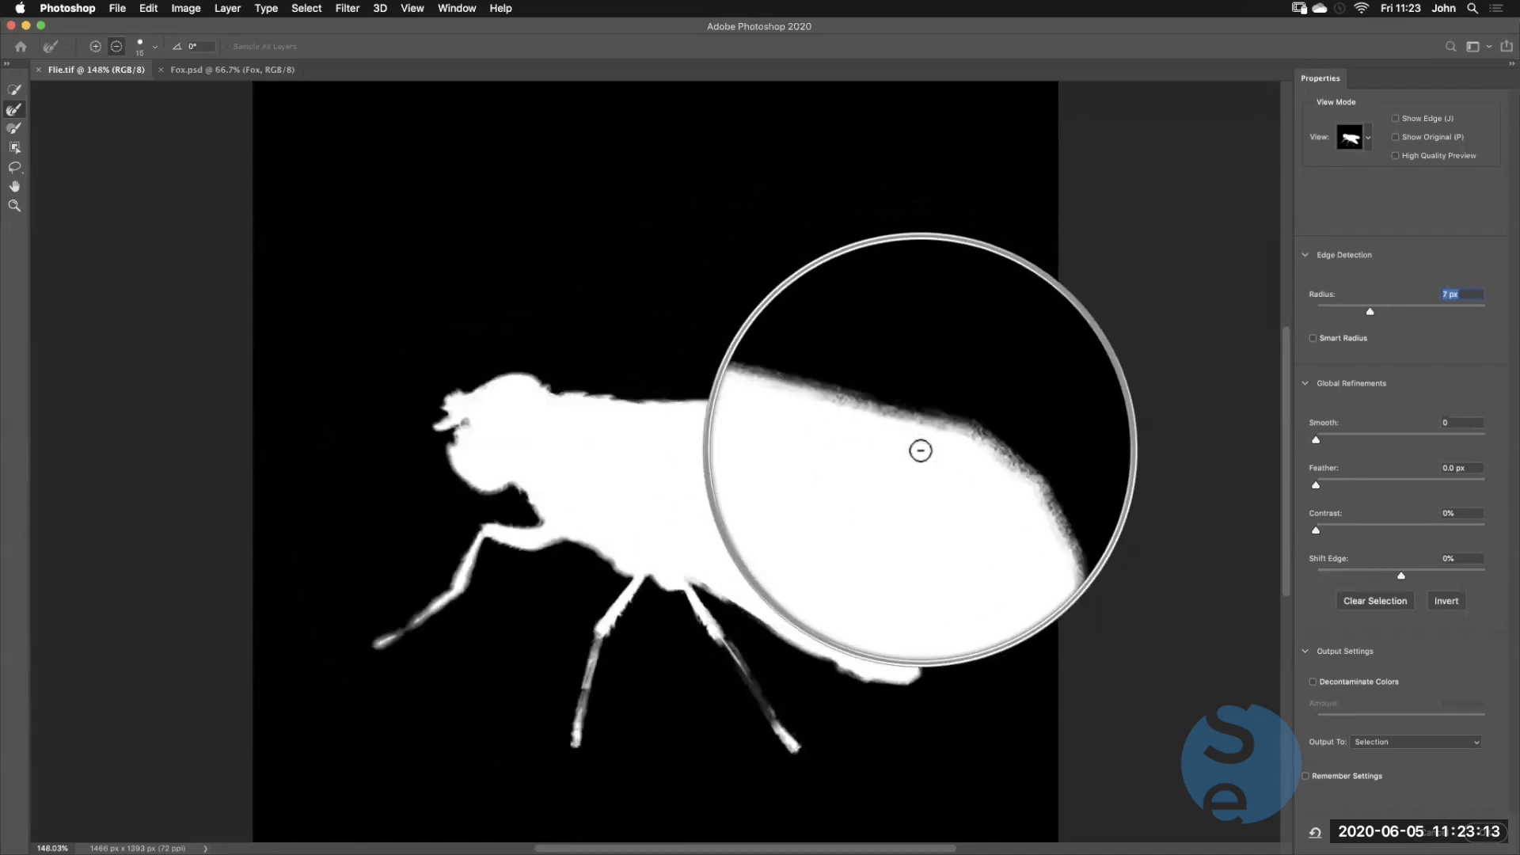
key(alt+super+8)
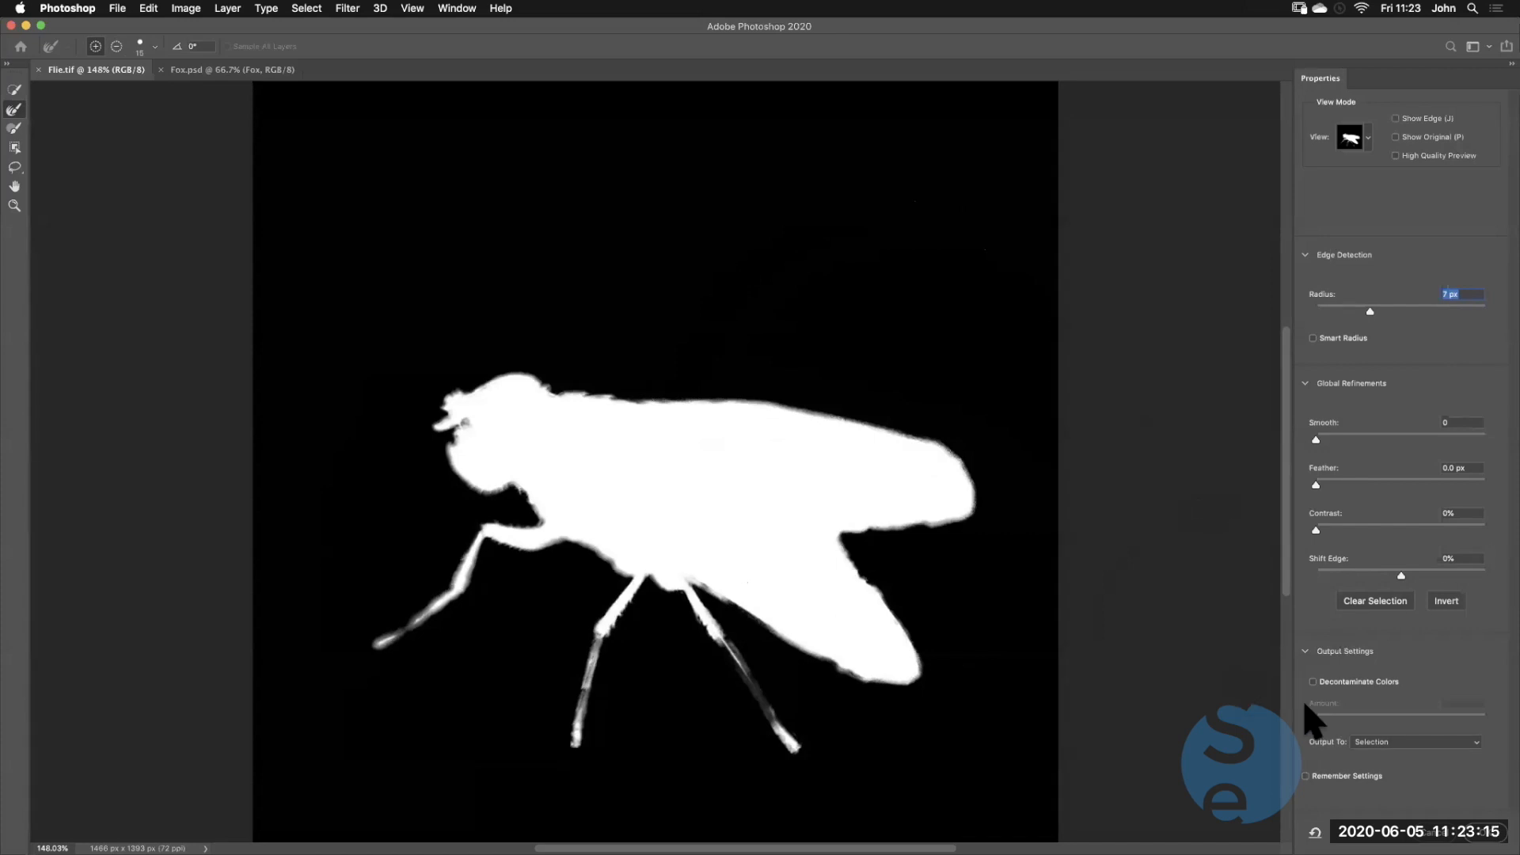
Output the refined fly selection to a new layer with layer mask
click(1399, 740)
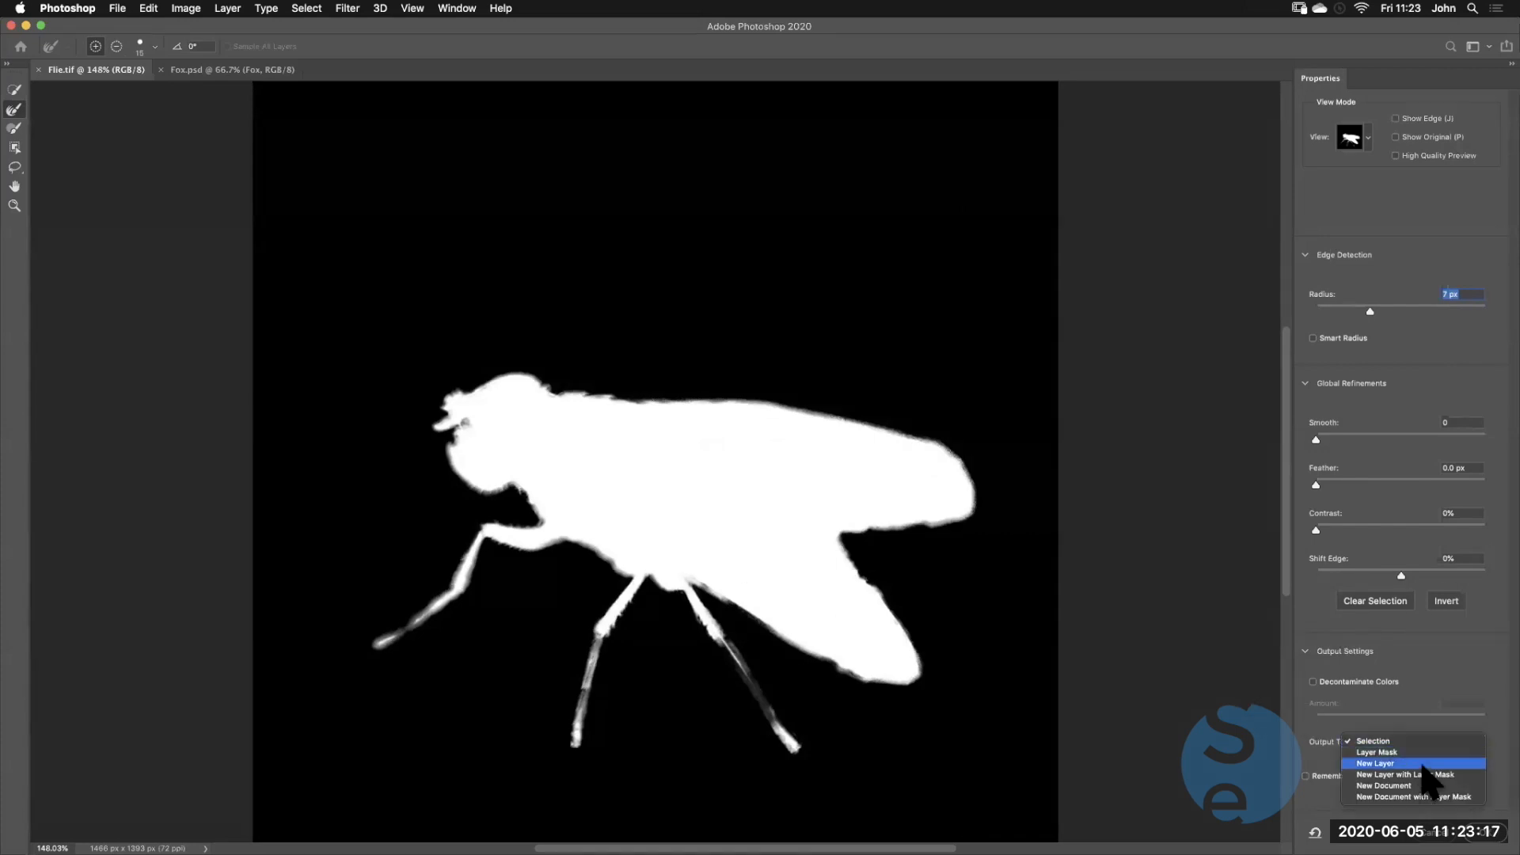
key(alt+super+8)
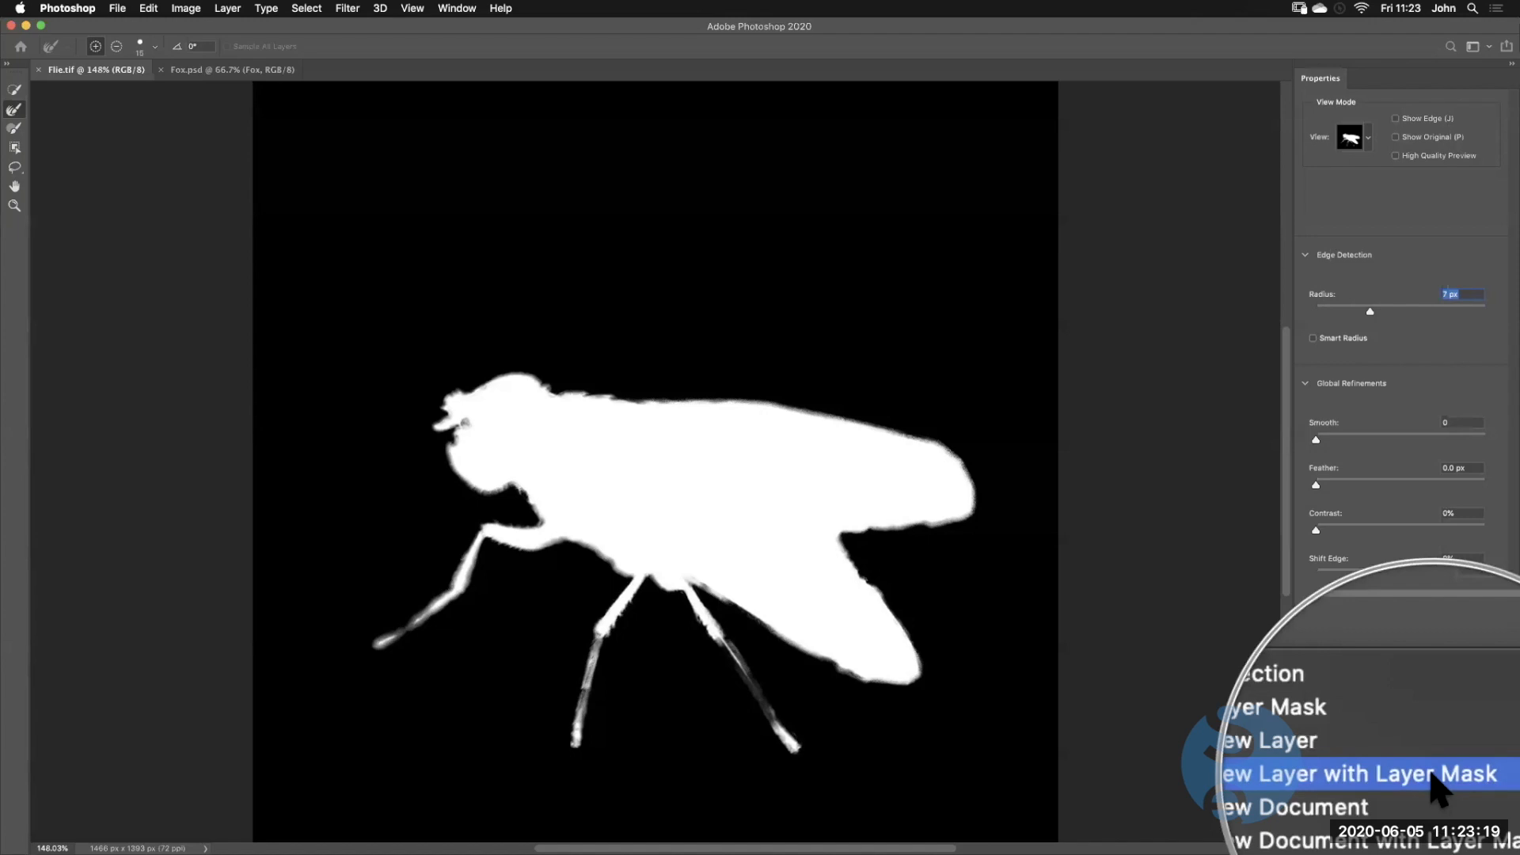
click(1435, 783)
key(alt+super+8)
click(1495, 817)
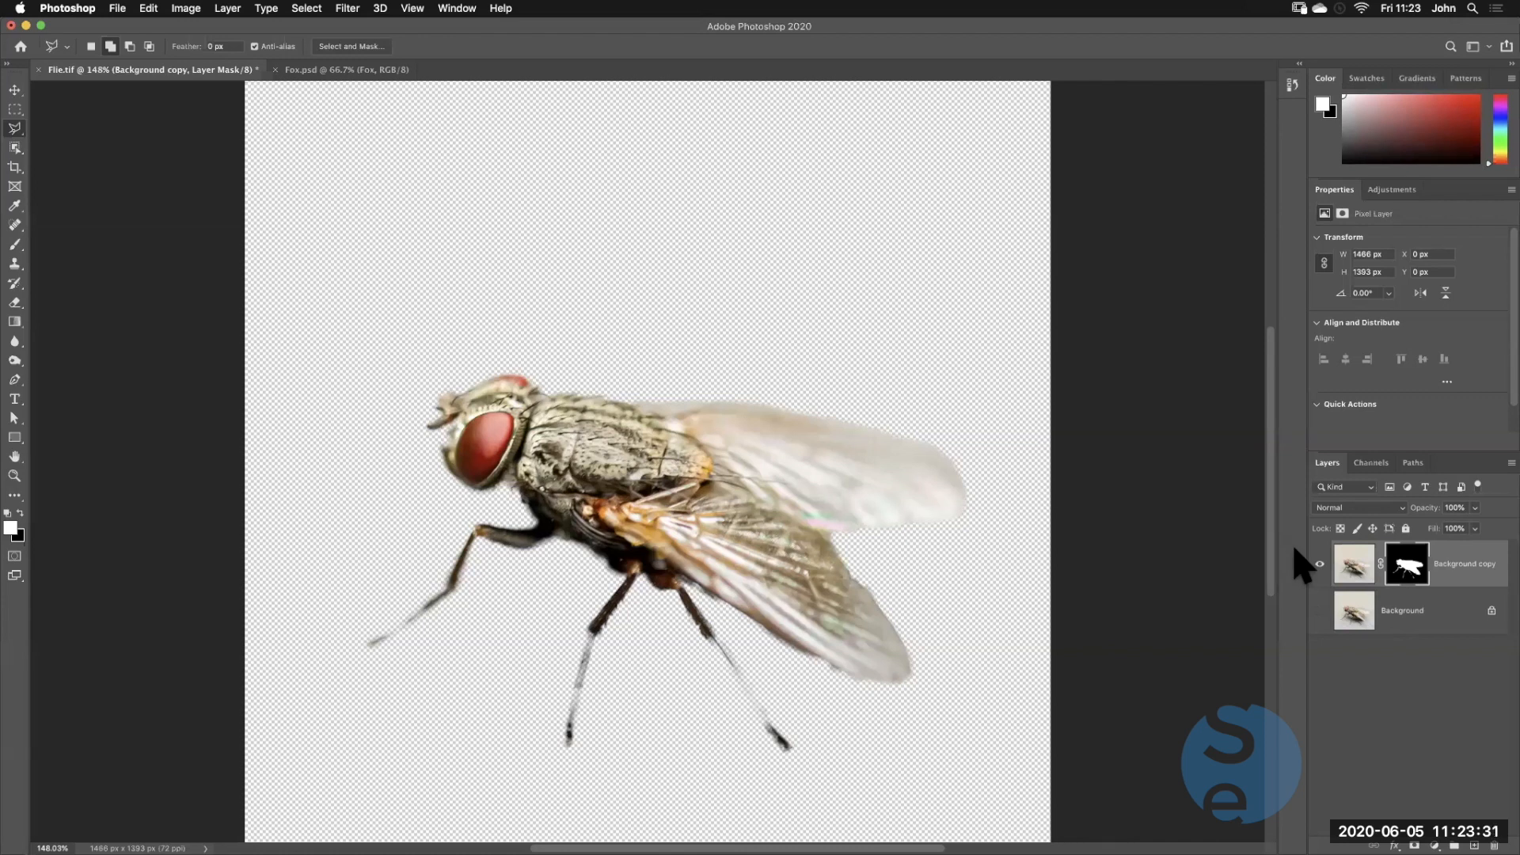
Hide the masked fly layer, and select and show the original Background layer
click(1321, 562)
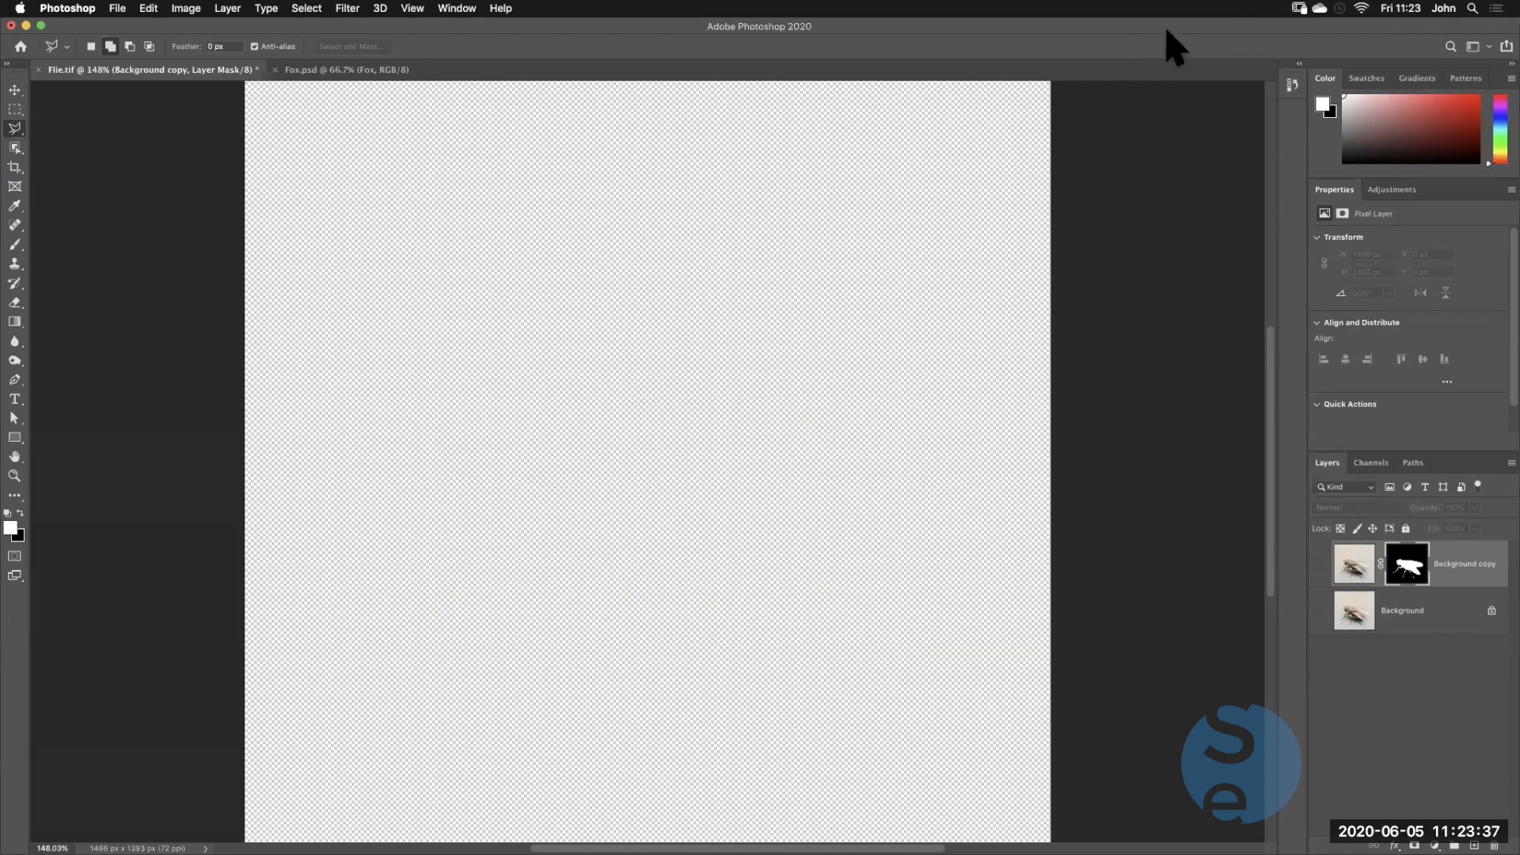
click(1354, 611)
click(1319, 610)
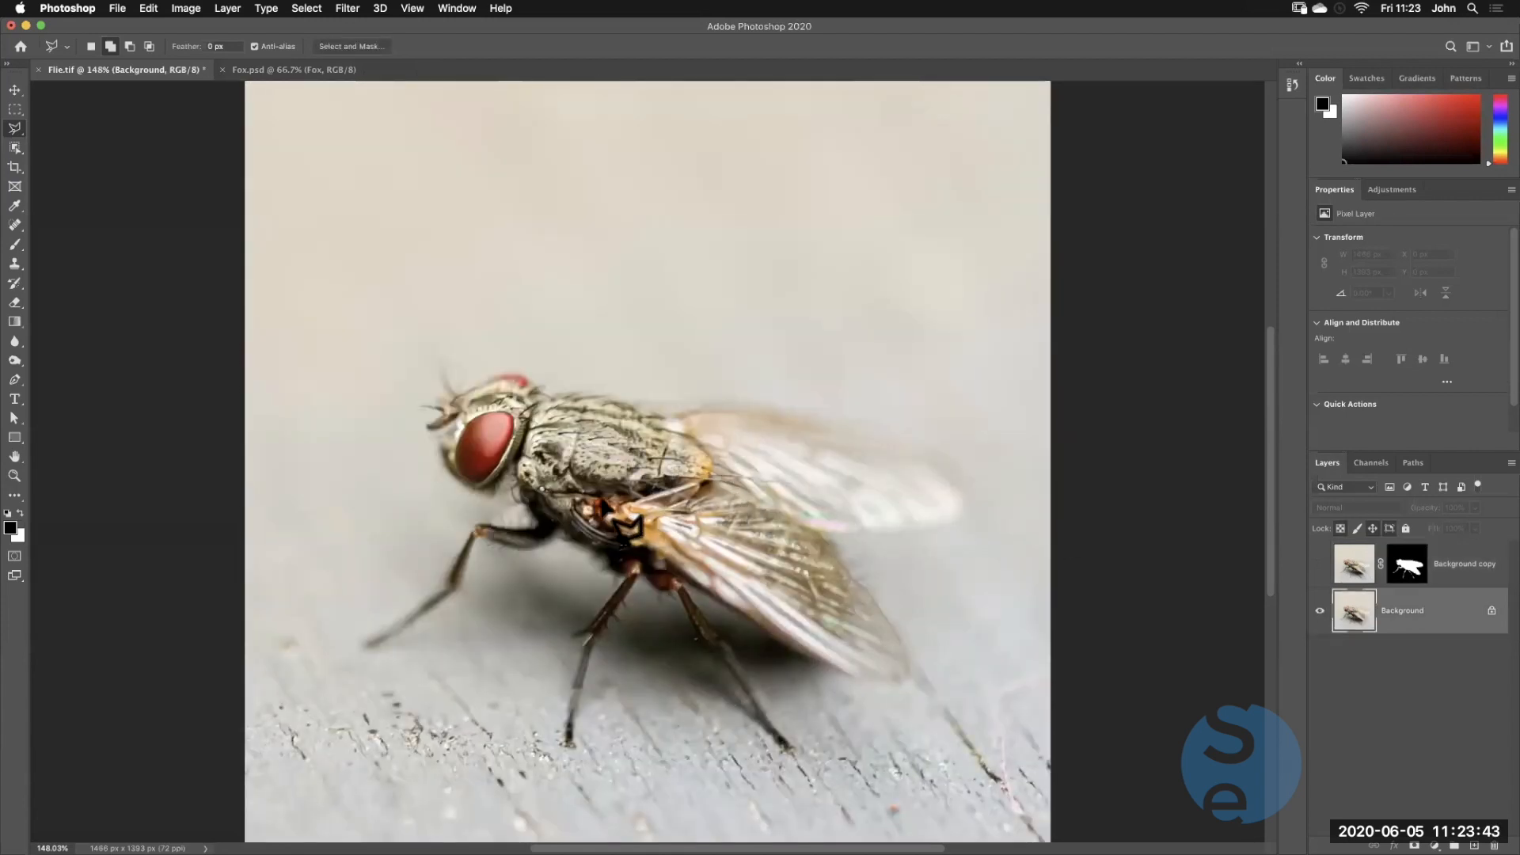
Outline the fly's near wing on the Background layer with the Polygonal Lasso
click(710, 484)
click(911, 657)
click(908, 682)
click(877, 686)
click(829, 666)
click(807, 657)
click(716, 595)
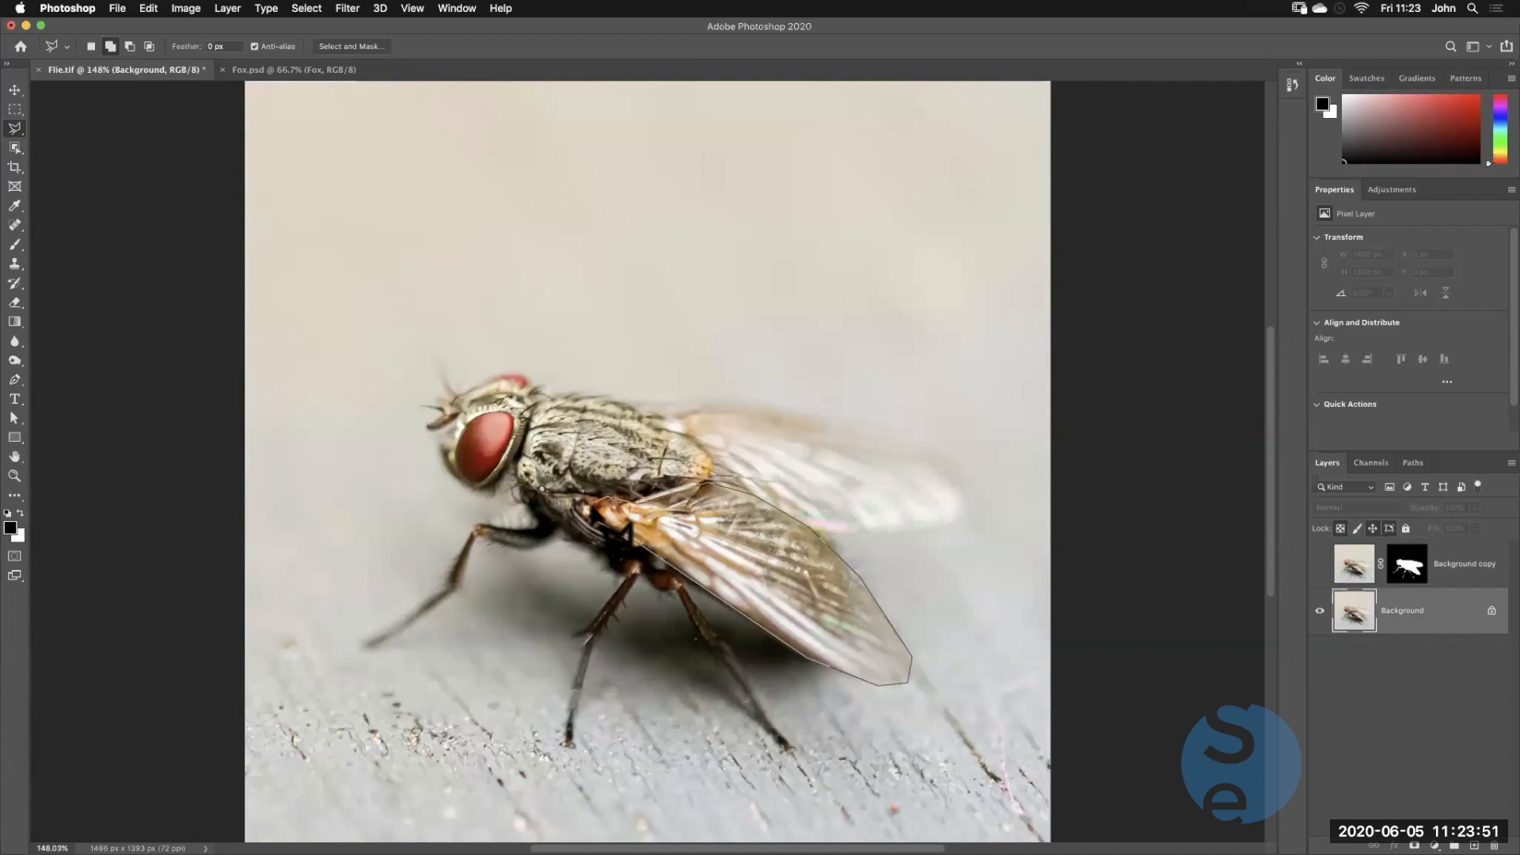
click(710, 485)
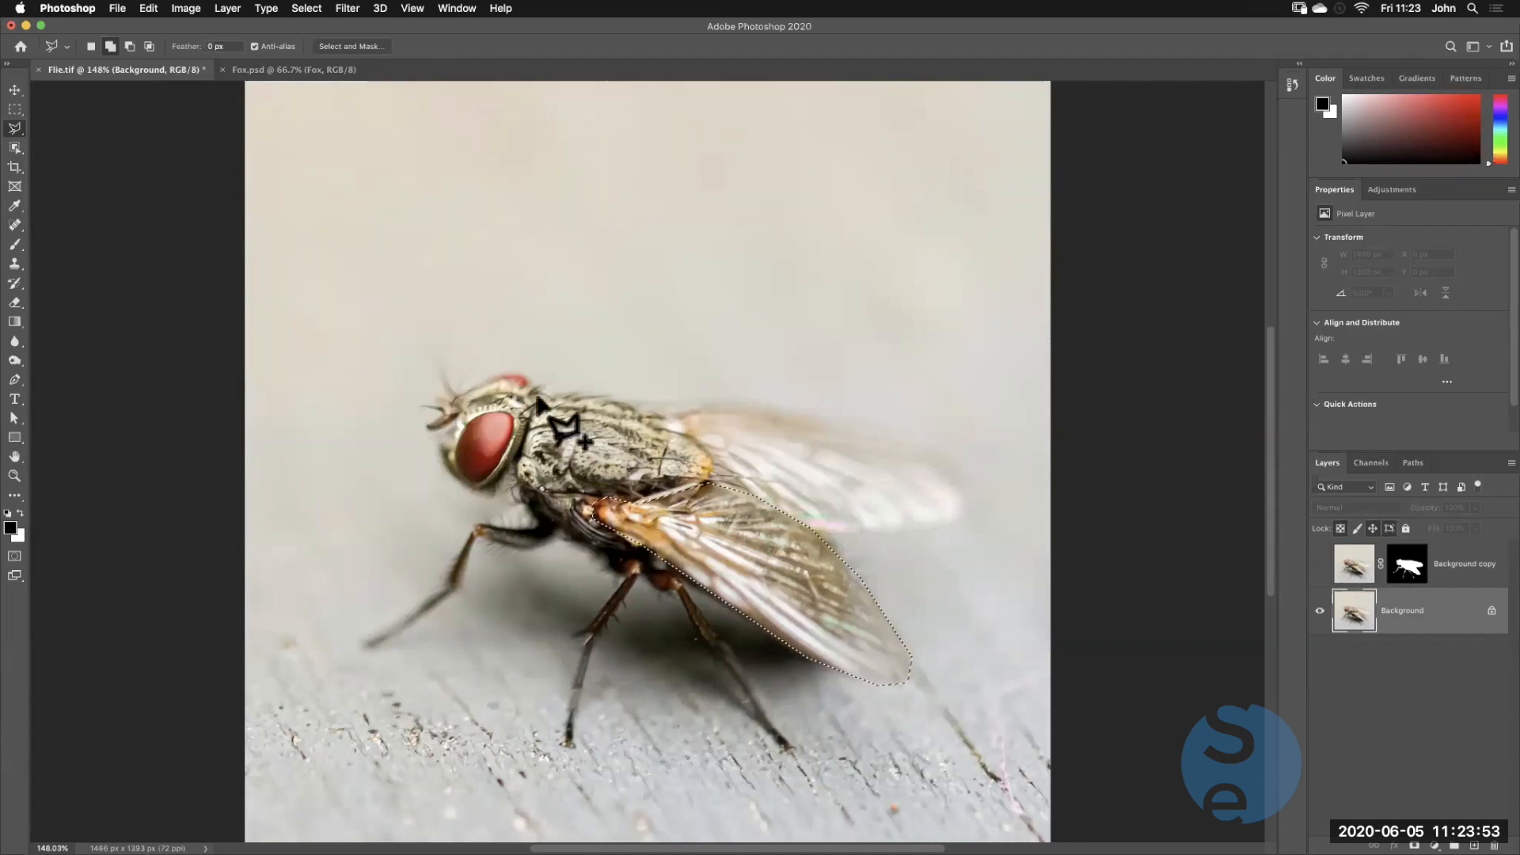
Refine the wing selection in Select and Mask with an edge detection radius of 14 px, and output it to a new layer with layer mask
key(super+alt+r)
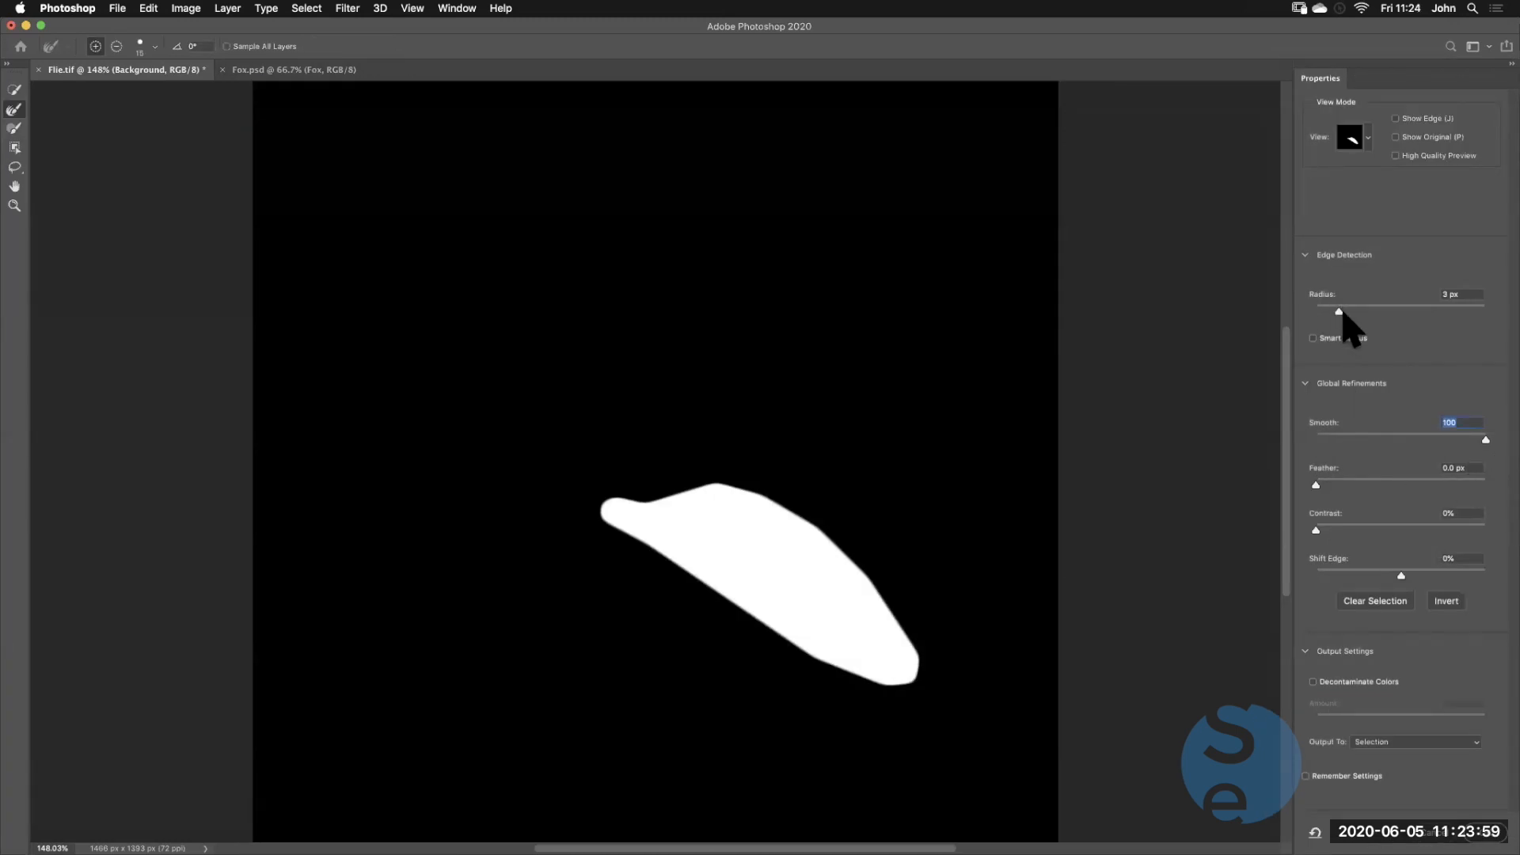
drag(1343, 313, 1393, 314)
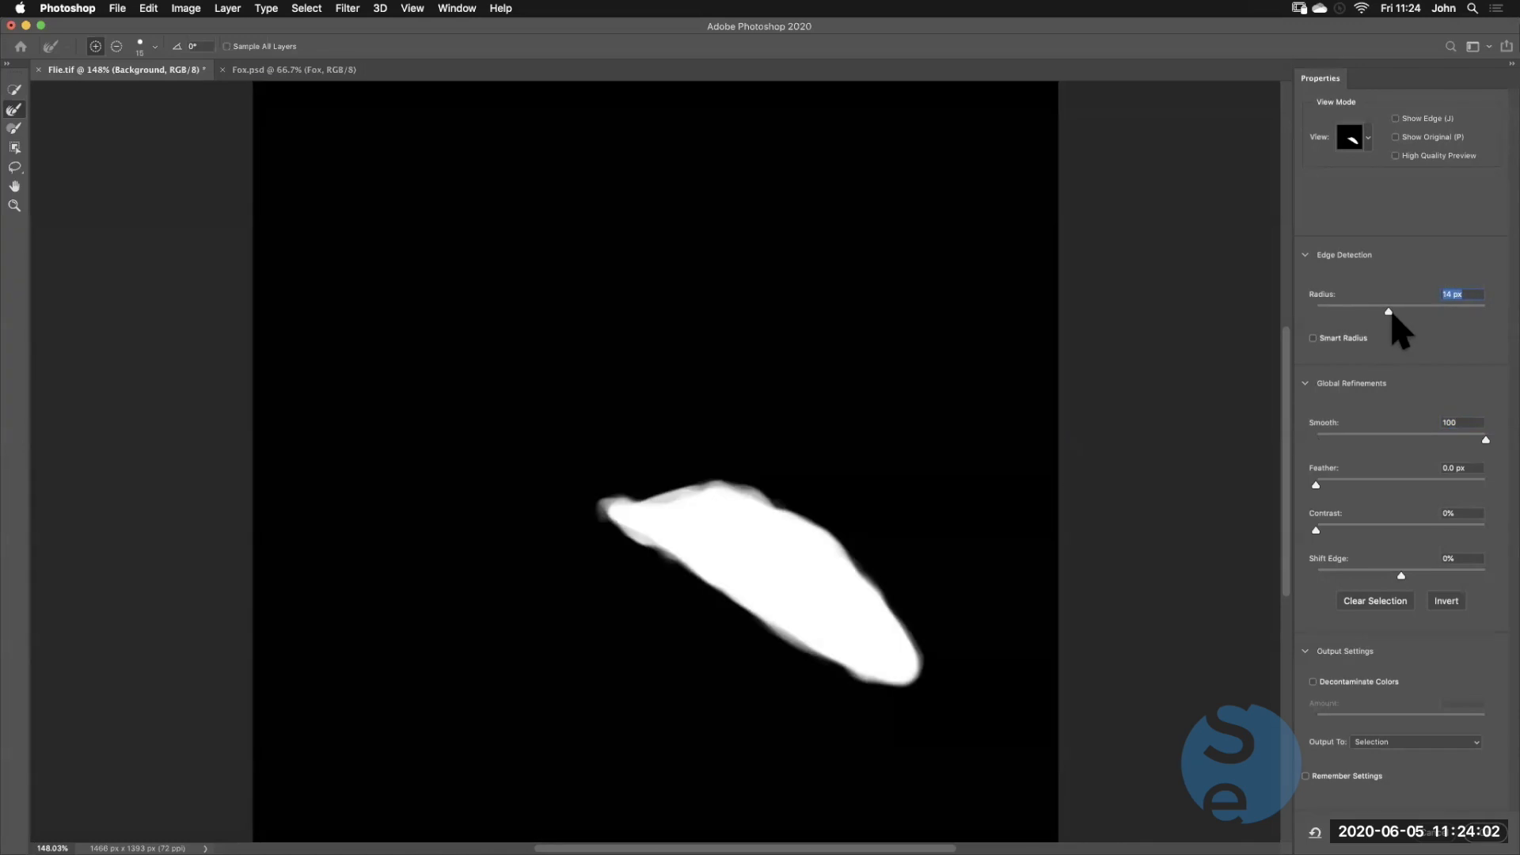
click(1405, 746)
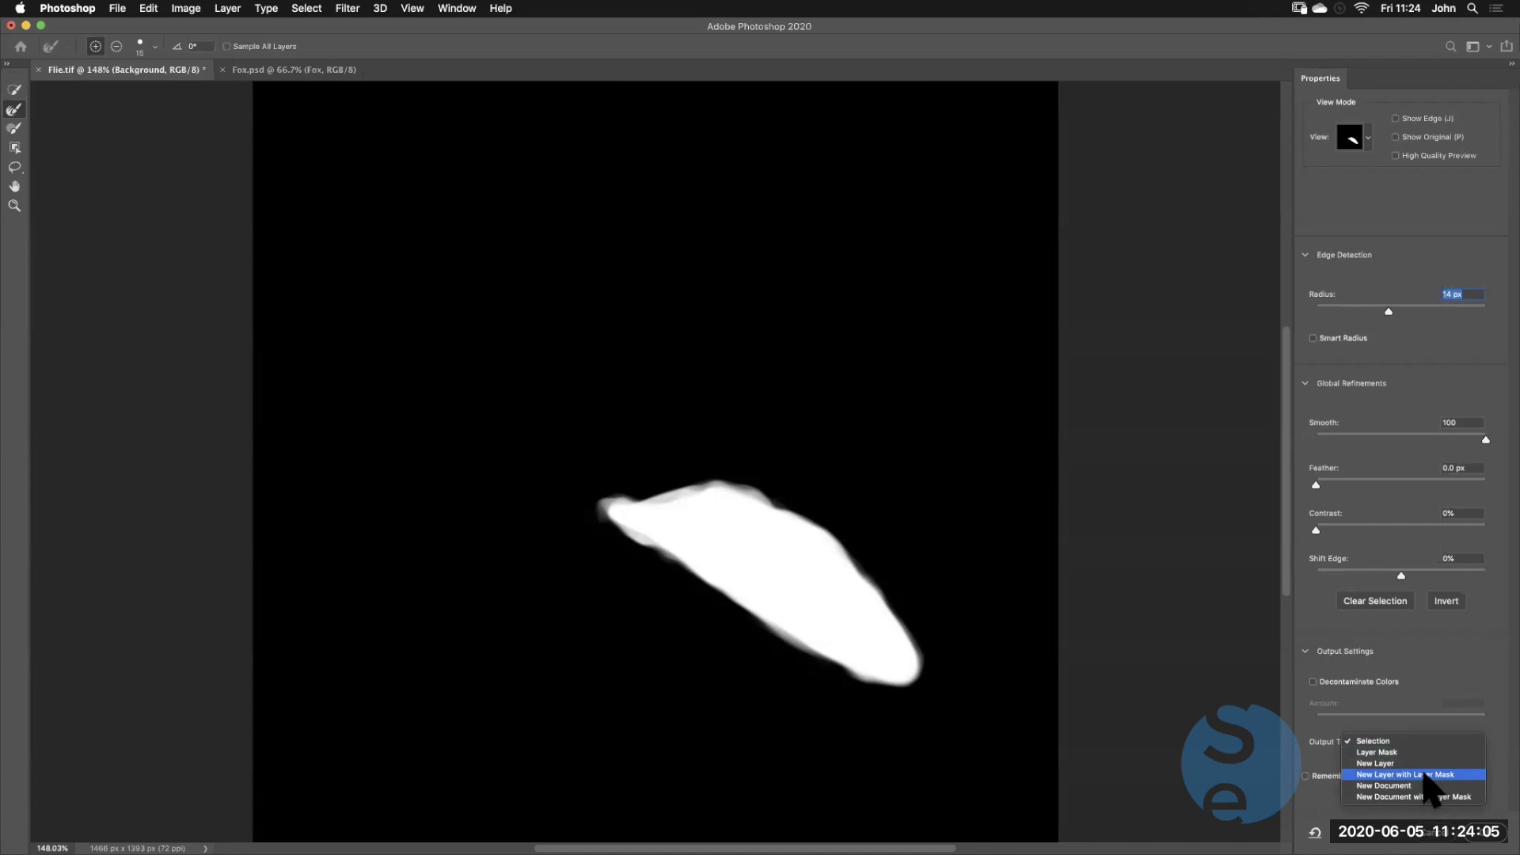
click(1427, 774)
click(1477, 827)
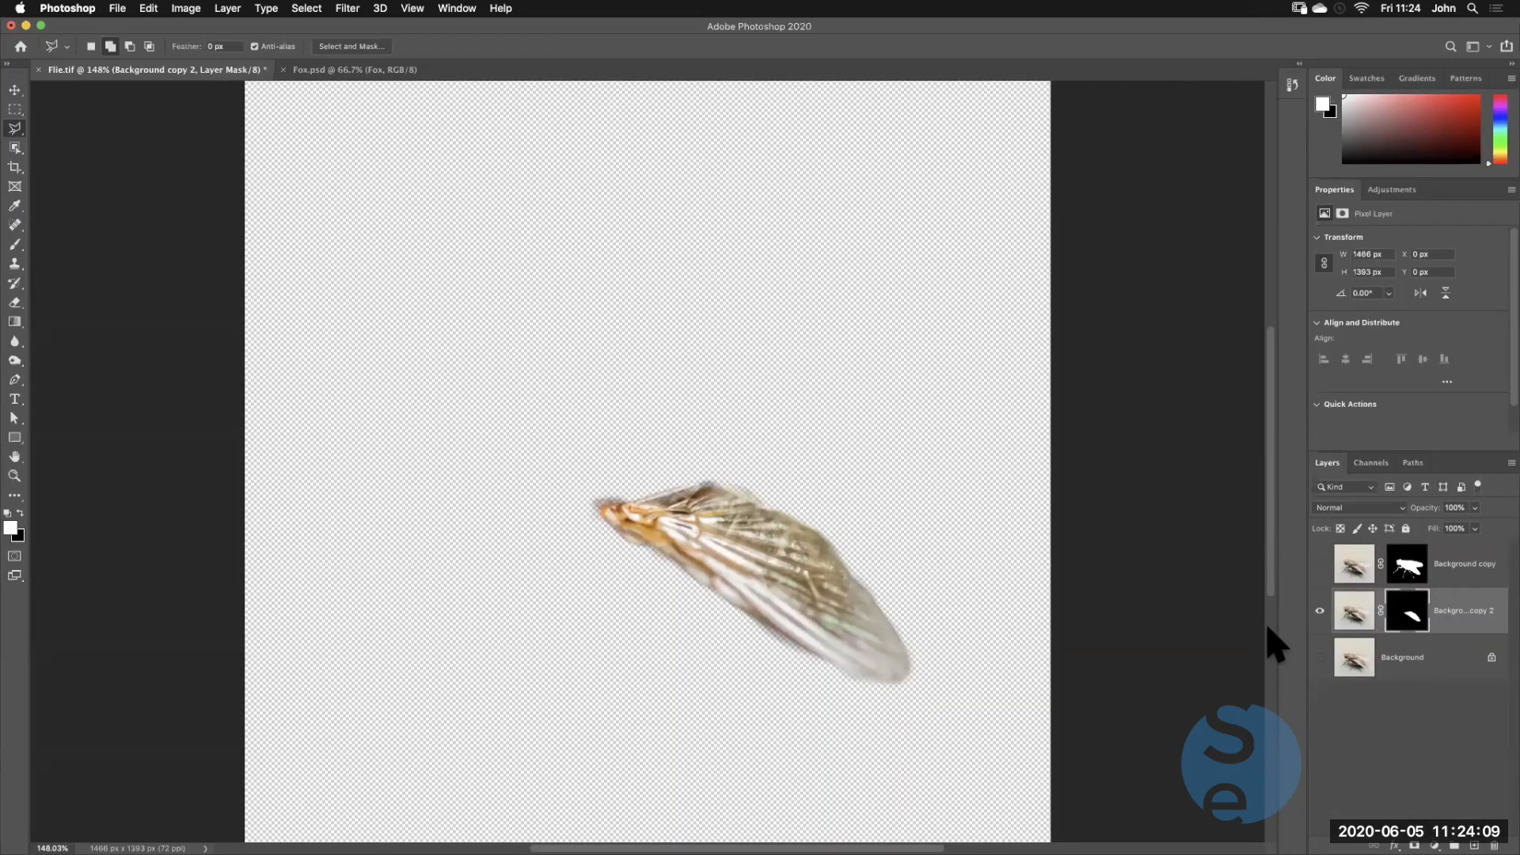
Rename the new masked wing layer as wing
double_click(1470, 631)
text(wing)
key(Return)
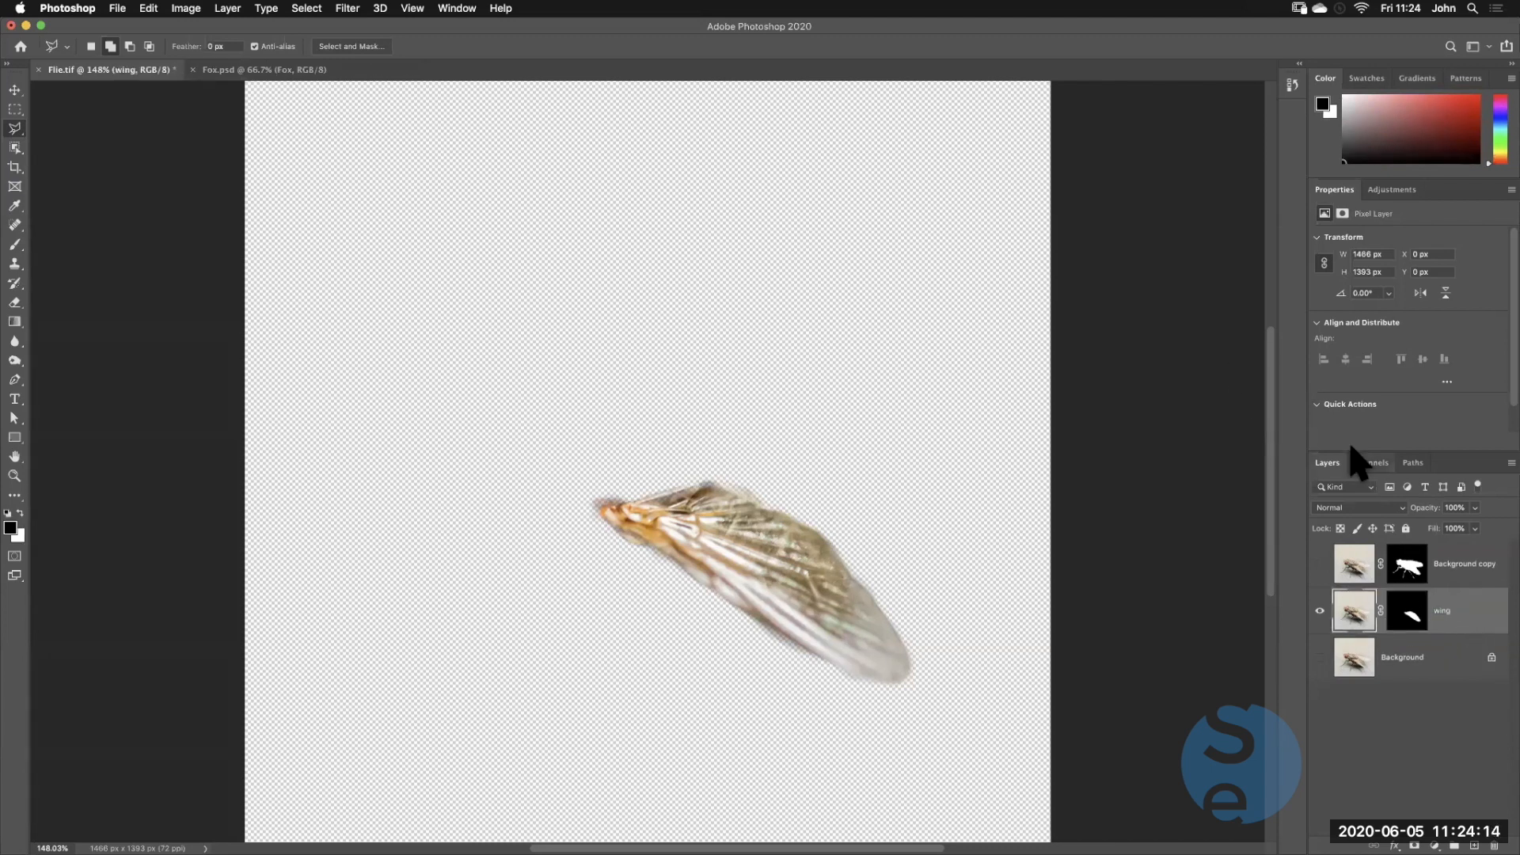
Hide the wing layer, show the Background copy layer, and outline and remove the wing areas beyond the abdomen on its layer mask
click(1320, 563)
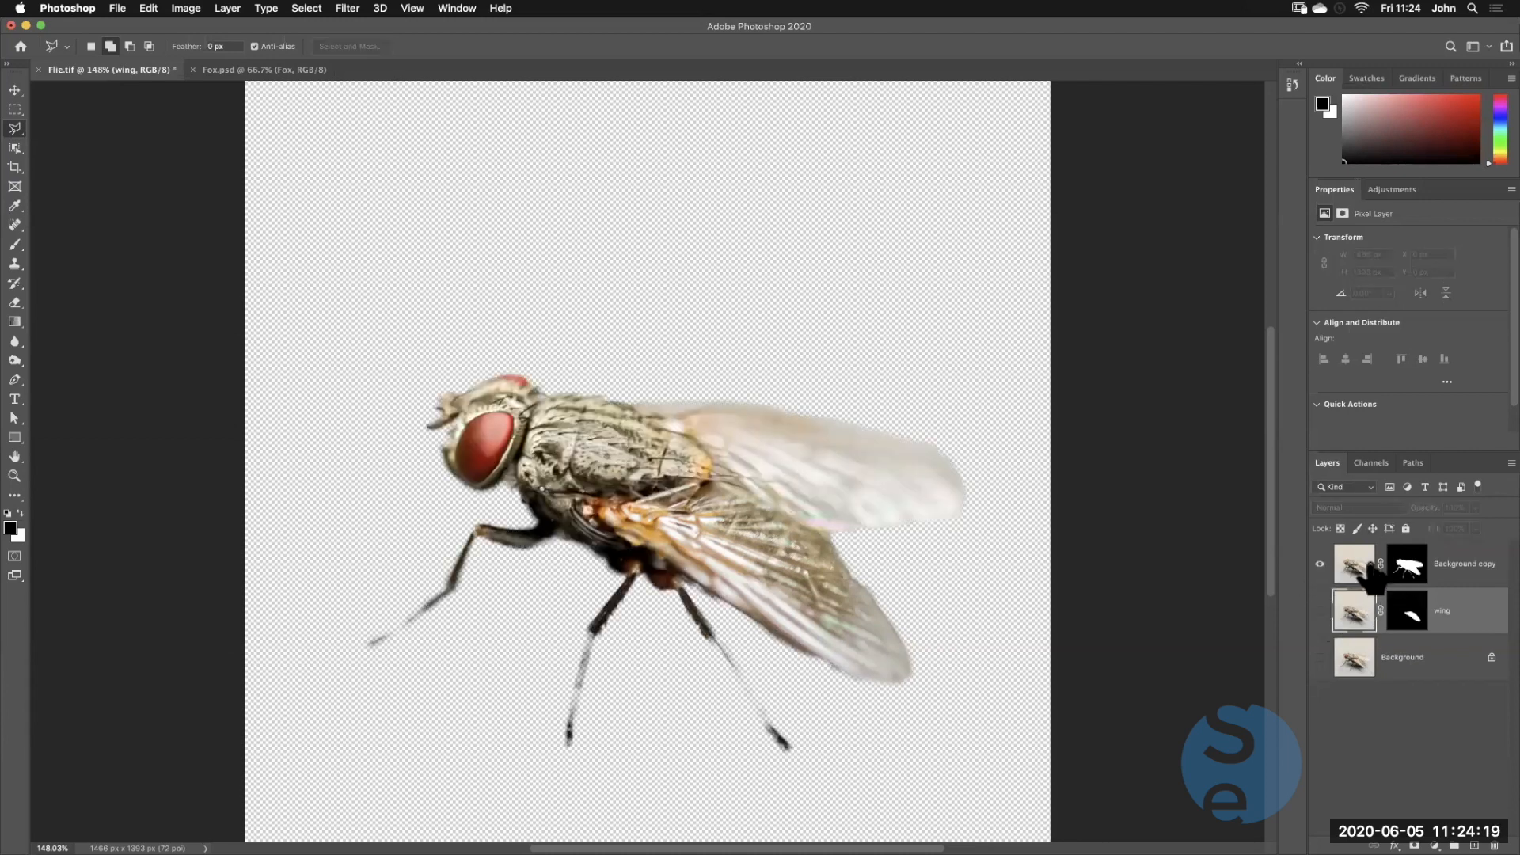
click(1415, 574)
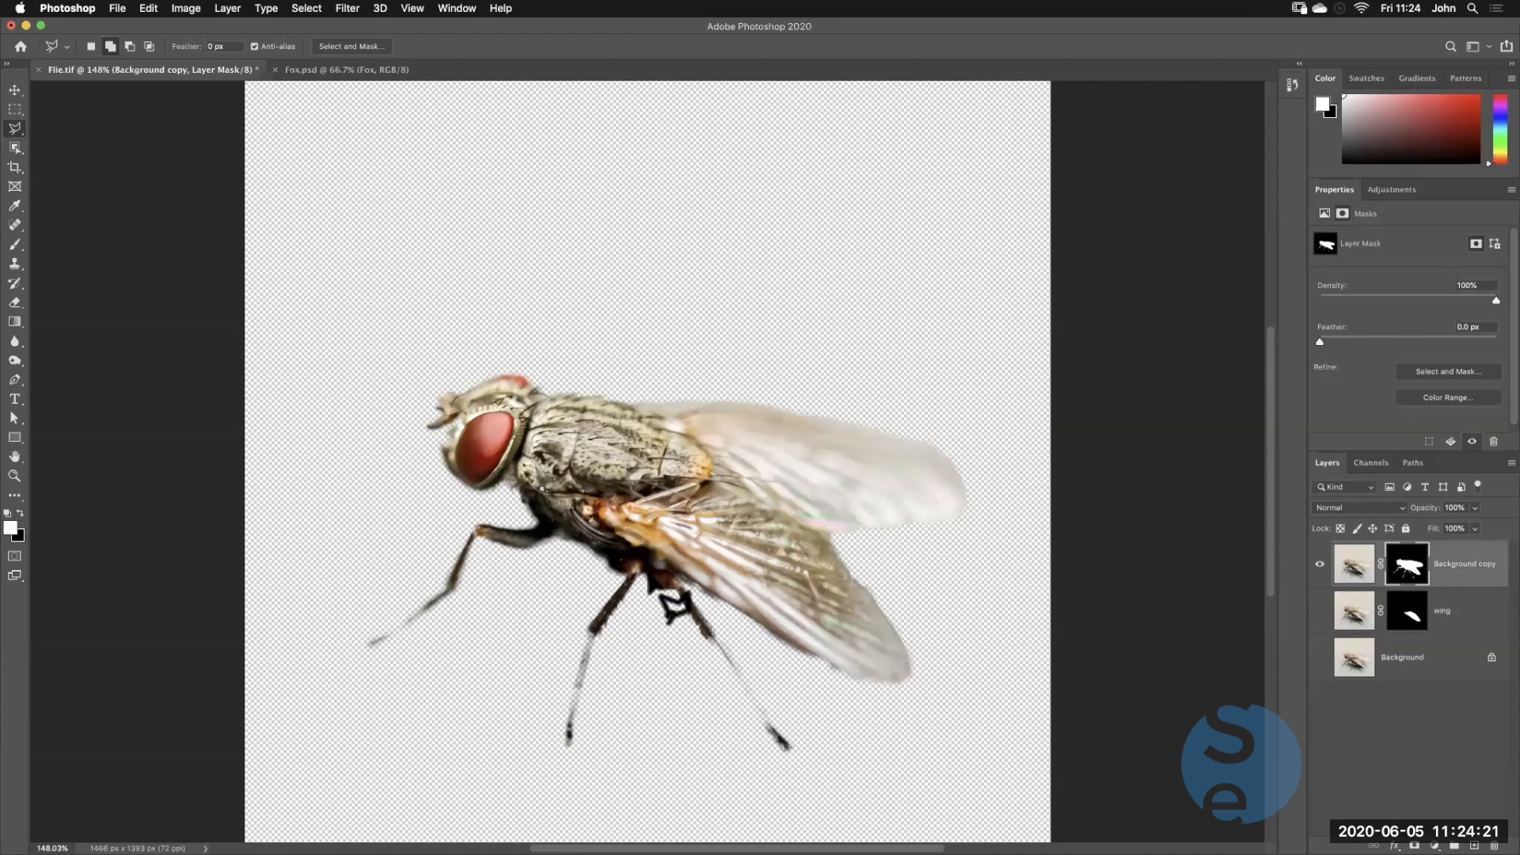
click(634, 401)
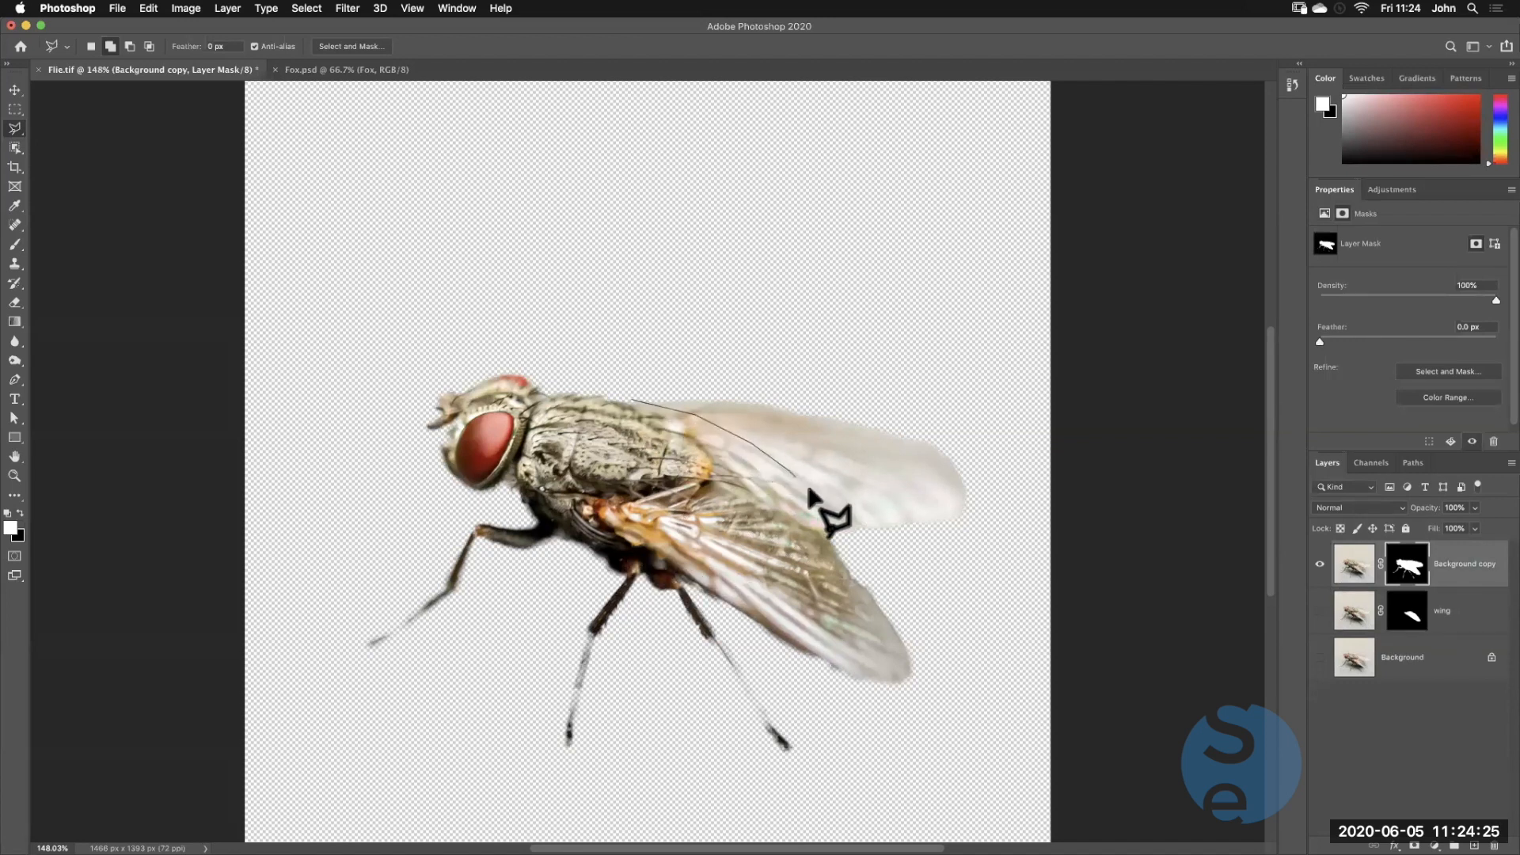
mouse_move(831, 523)
mouse_down()
mouse_move(827, 542)
mouse_move(748, 565)
mouse_up()
click(682, 570)
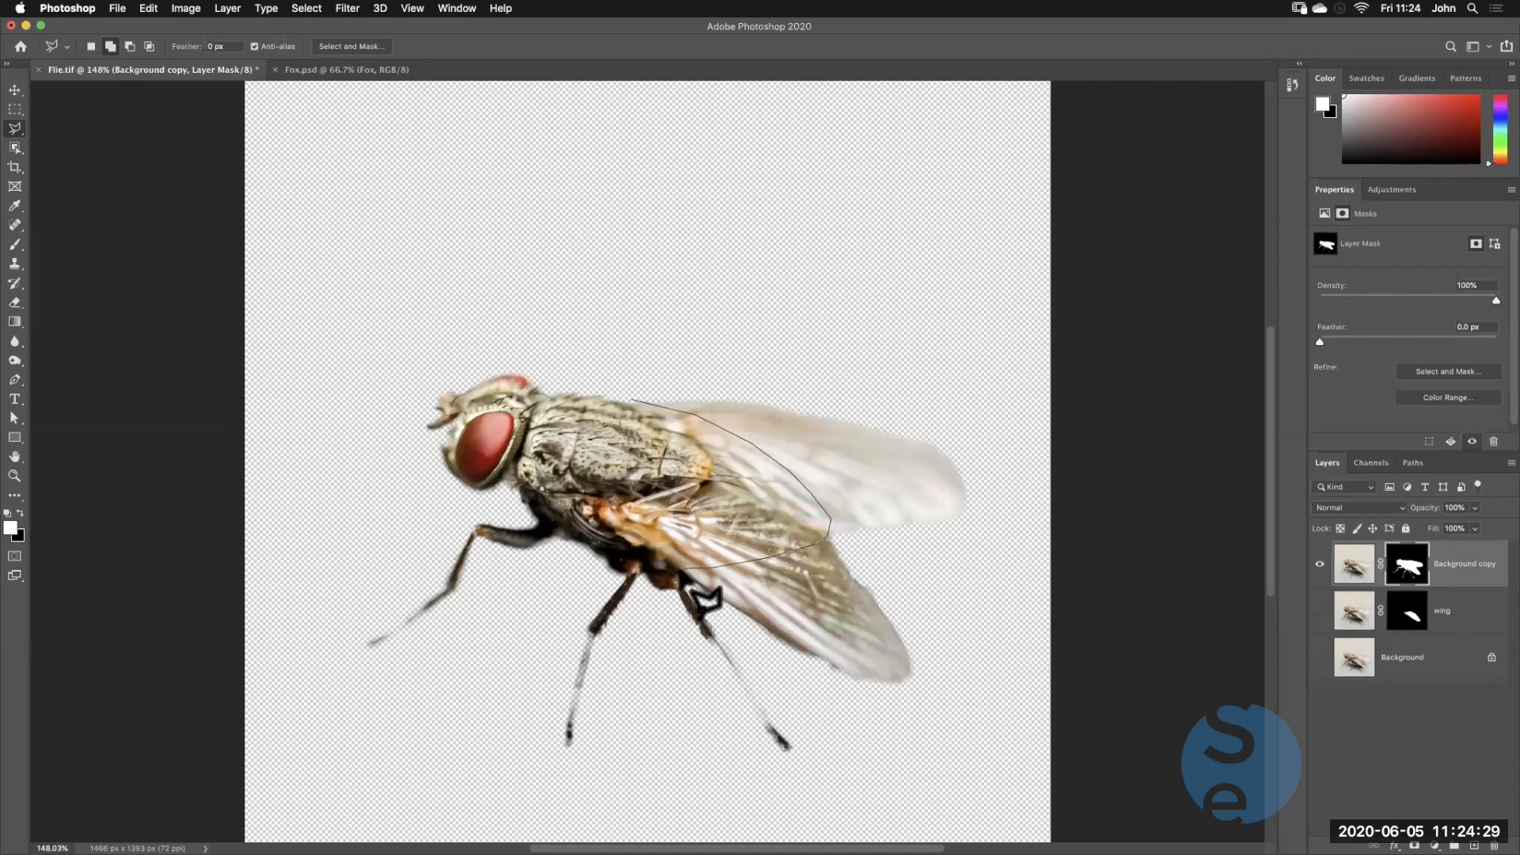
click(718, 618)
click(976, 722)
click(1012, 433)
click(875, 325)
click(707, 306)
click(594, 318)
click(617, 398)
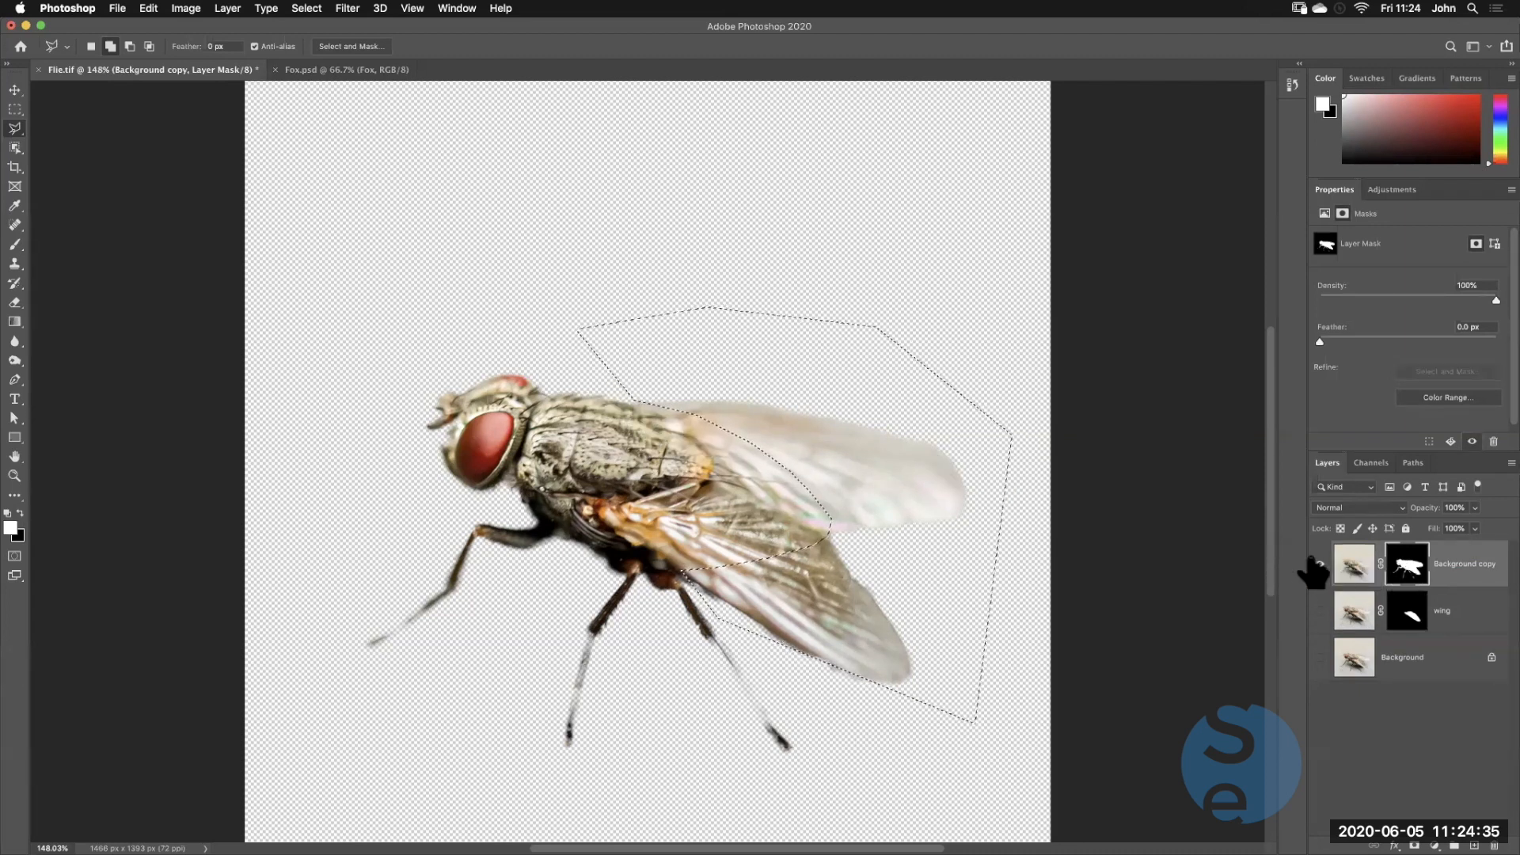
key(Delete)
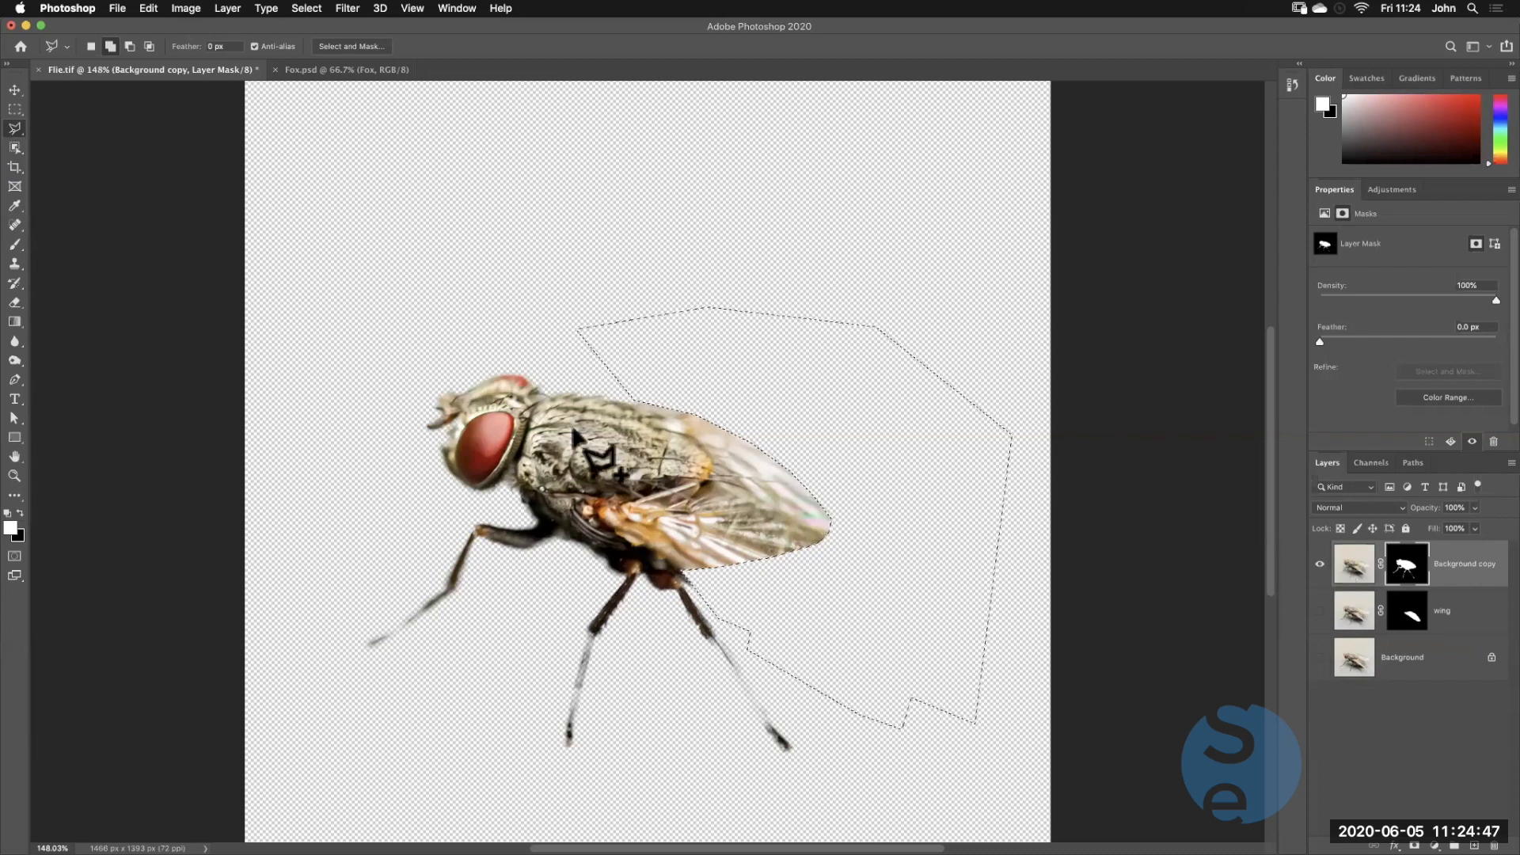
Set up the Clone Stamp with a size 40 brush on the Background copy layer's image, and invert the selection
click(1353, 564)
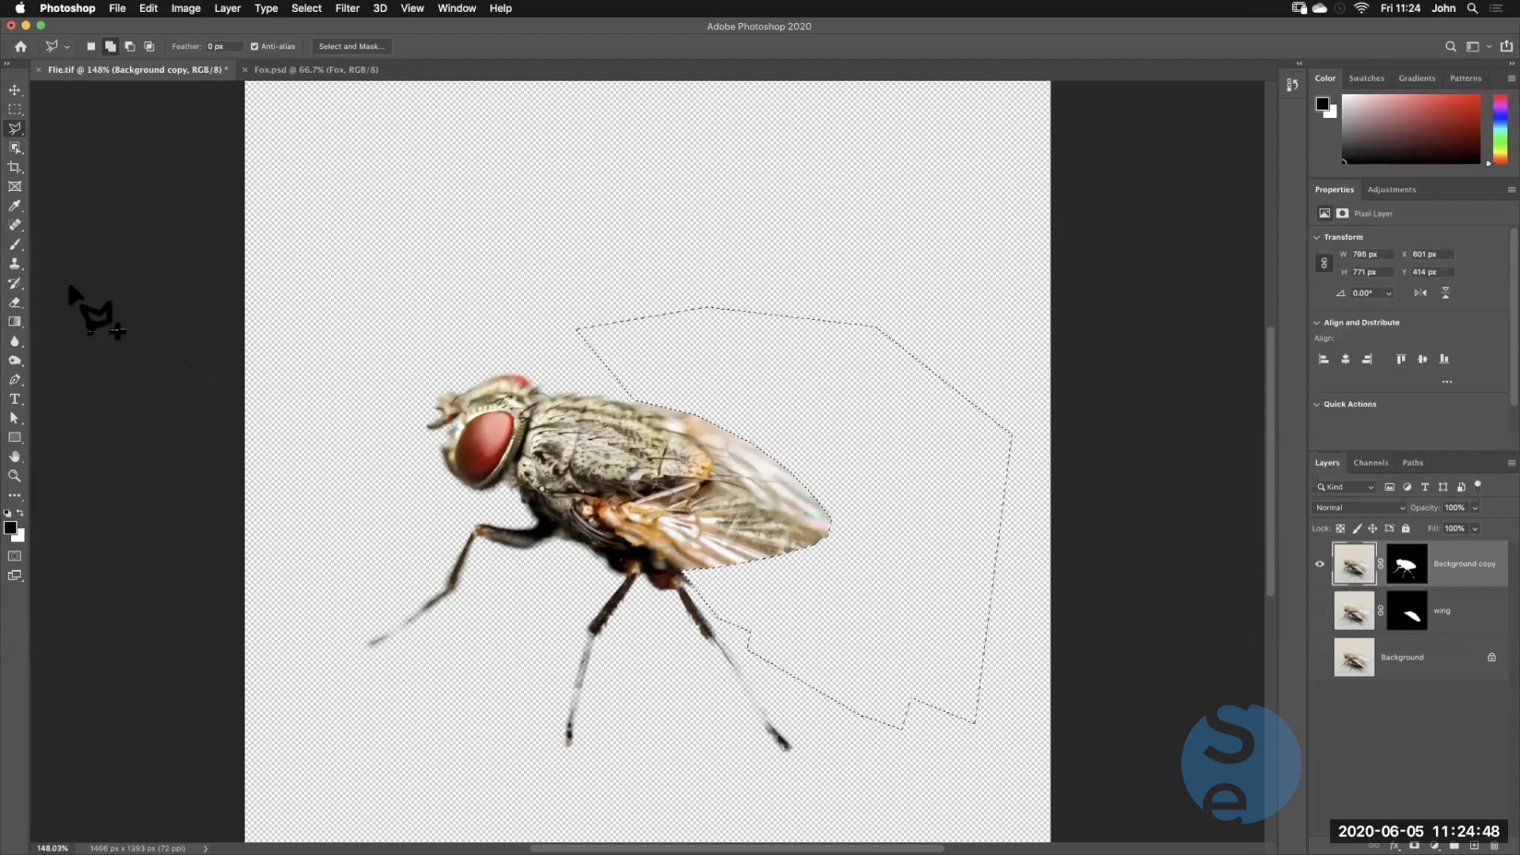
click(14, 263)
key(bracketleft)
key(bracketleft)
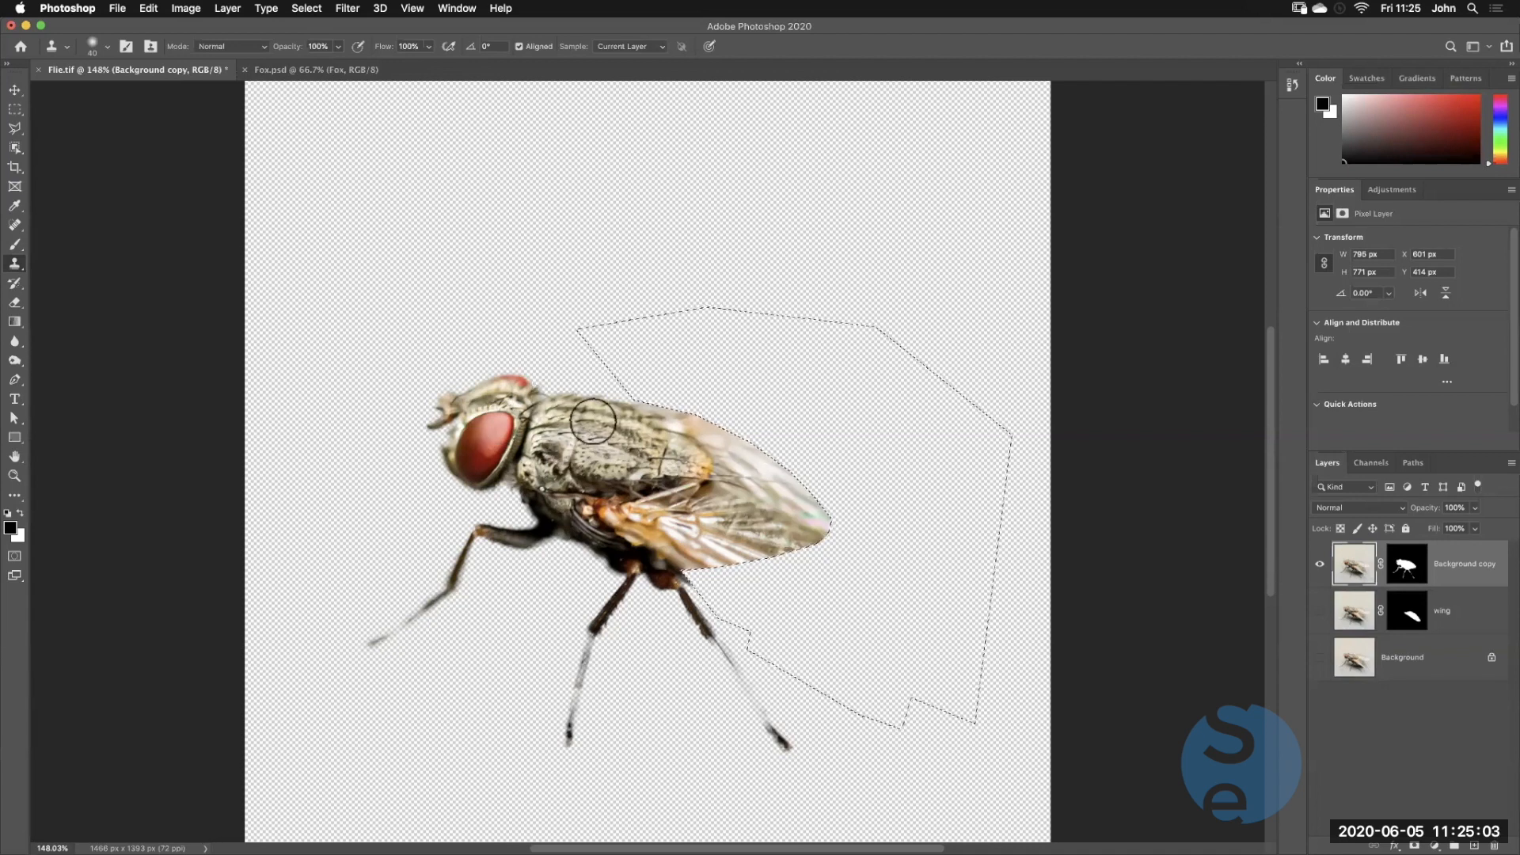
key(super+equal)
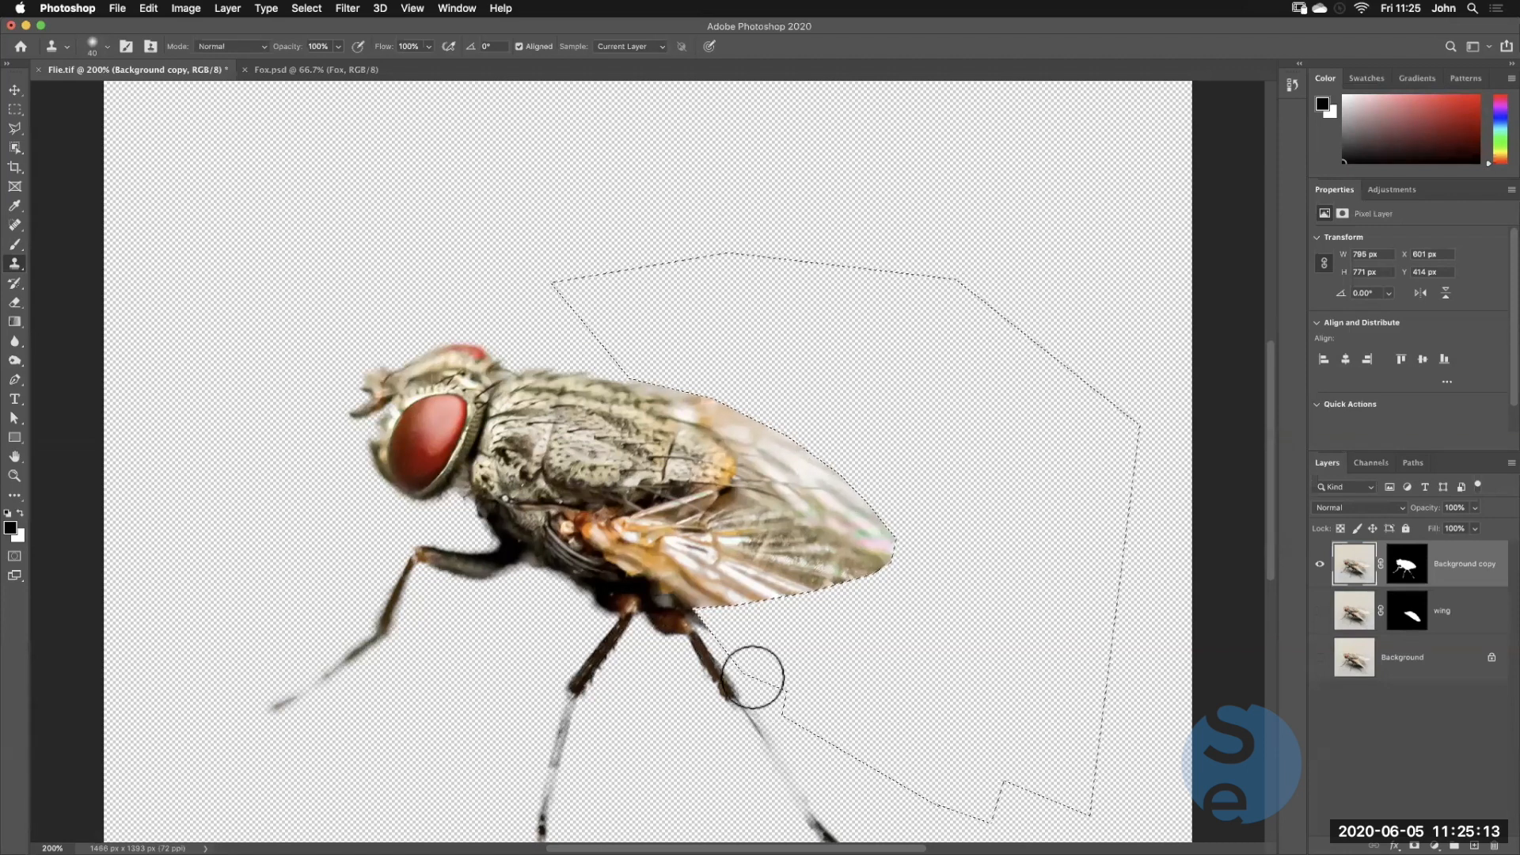
click(308, 10)
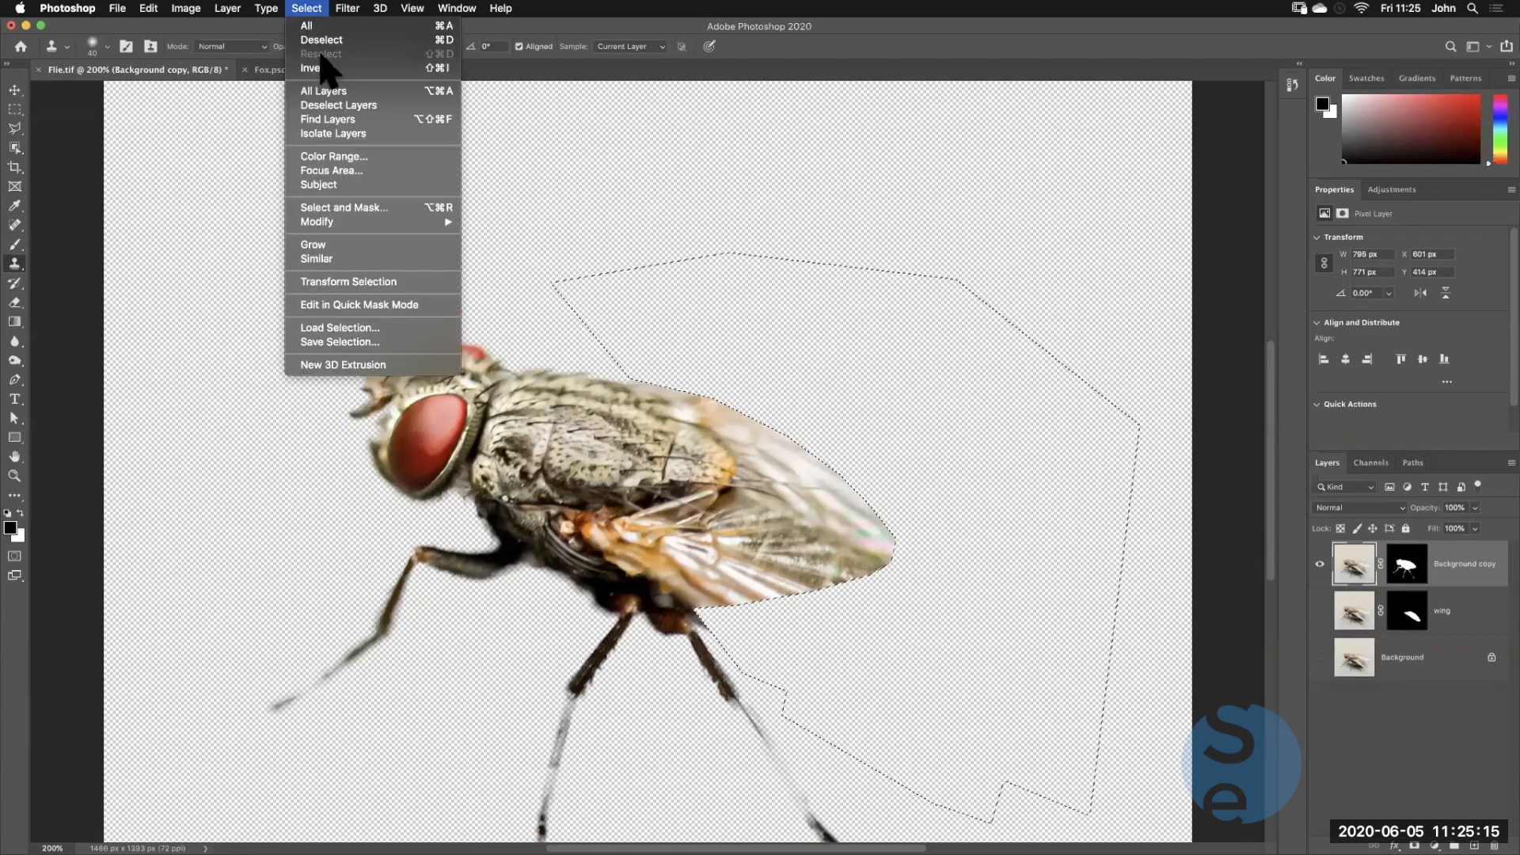
click(333, 70)
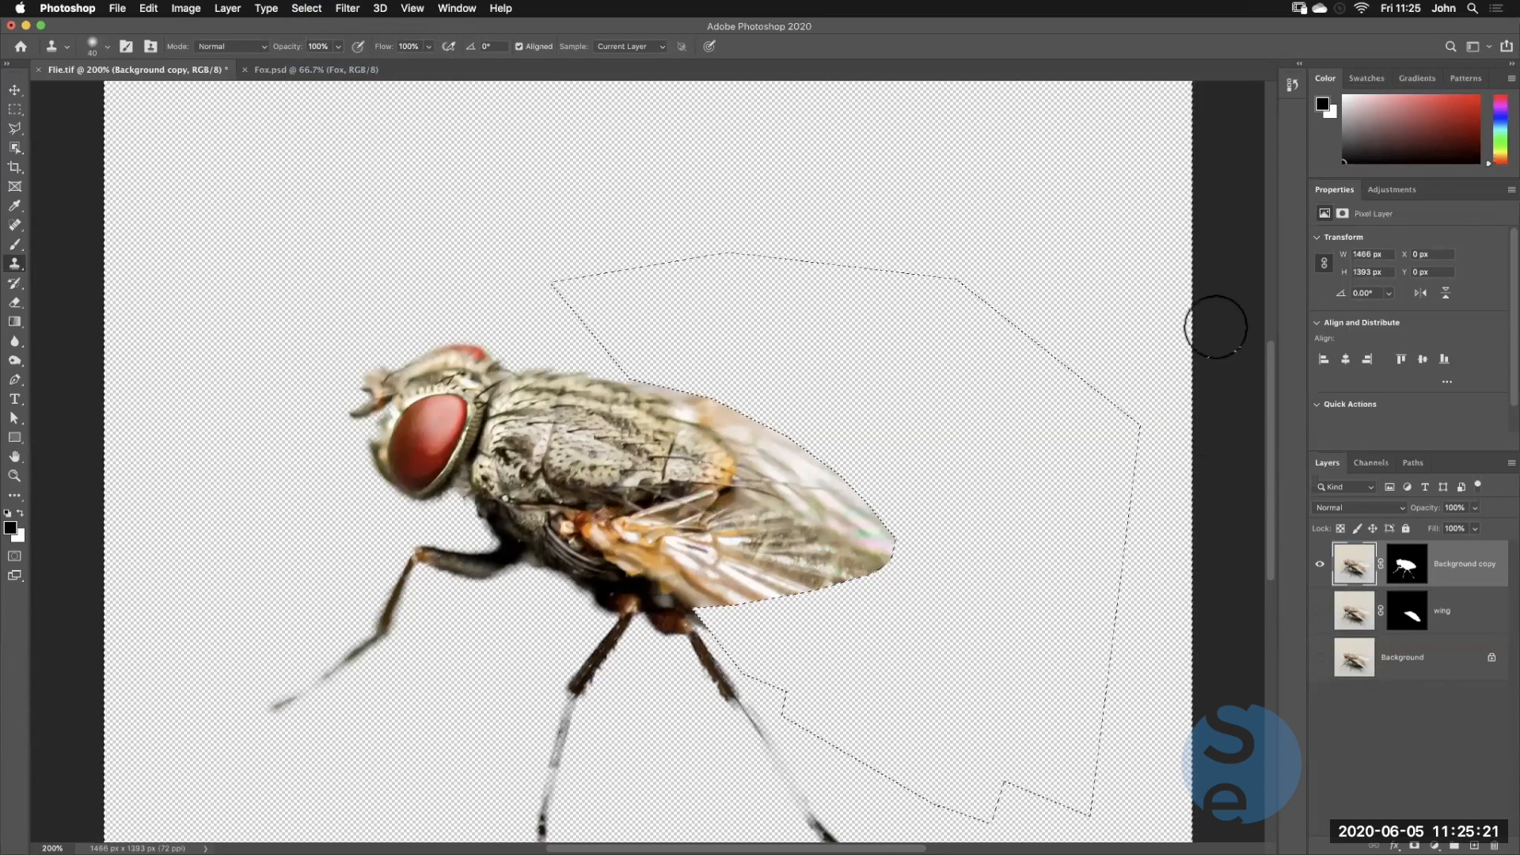
Clone the fly's body texture over the wing remains to form a complete abdomen, and deselect
alt+click(554, 432)
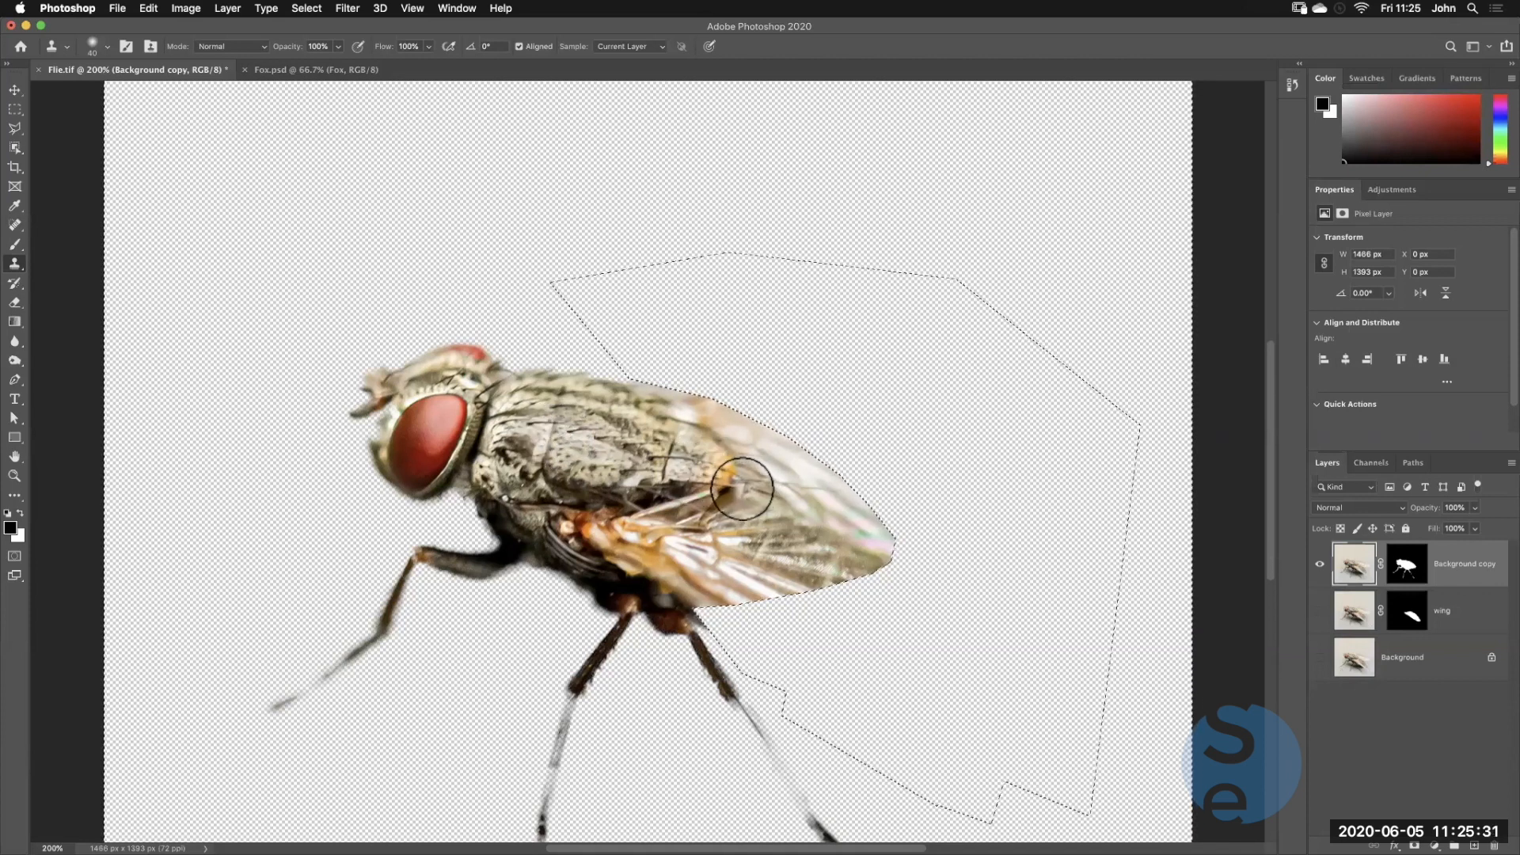
mouse_move(735, 484)
mouse_down()
mouse_move(739, 437)
mouse_move(783, 461)
mouse_move(756, 465)
mouse_move(733, 525)
mouse_move(724, 473)
mouse_move(718, 489)
mouse_move(630, 471)
mouse_move(505, 418)
mouse_move(544, 439)
mouse_up()
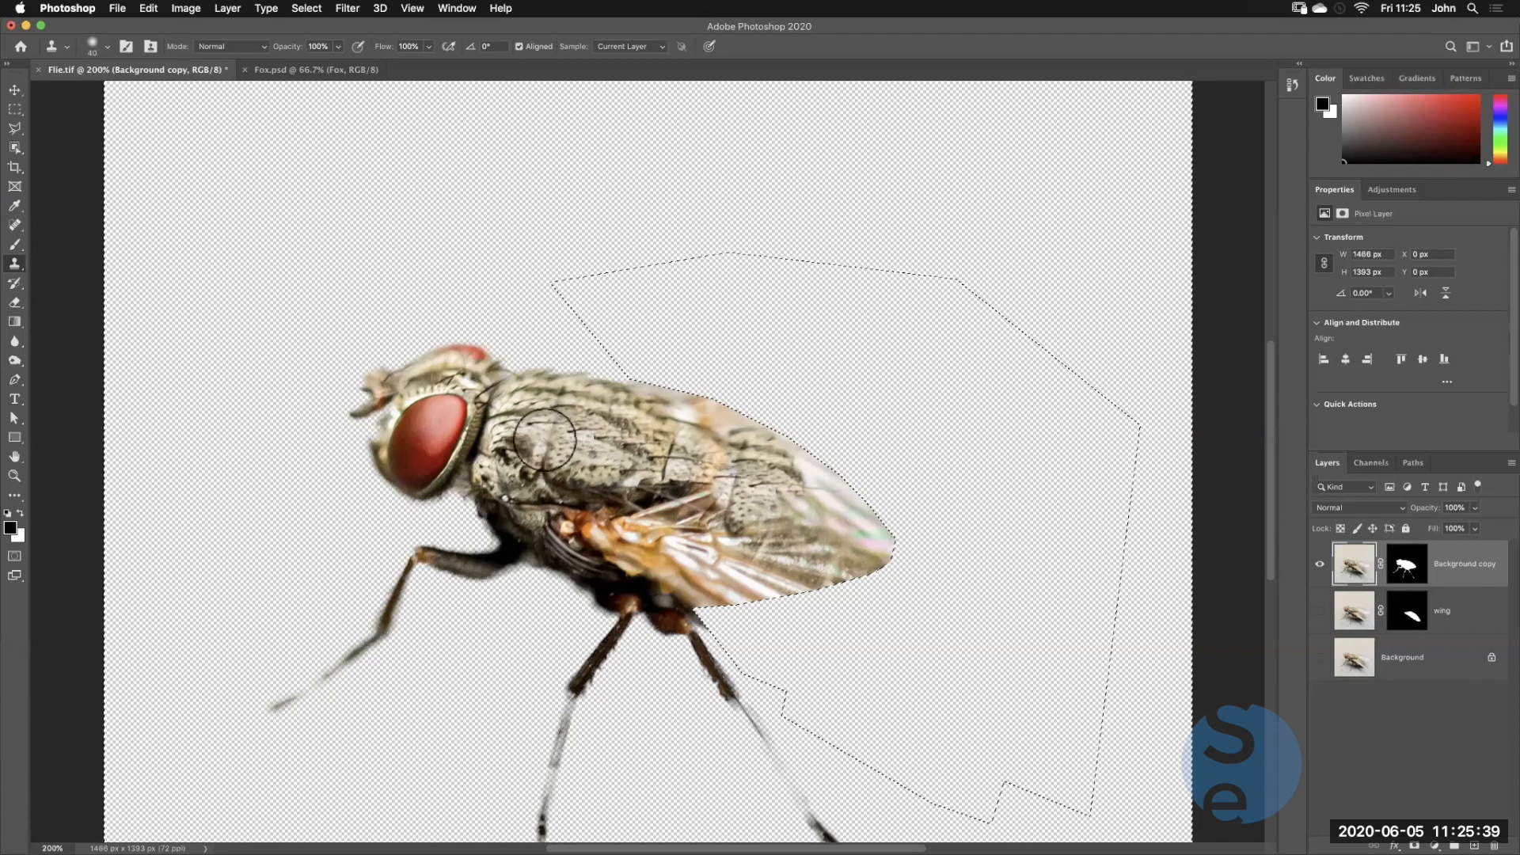
mouse_move(715, 492)
mouse_down()
mouse_move(712, 565)
mouse_move(737, 525)
mouse_move(783, 528)
mouse_move(805, 480)
mouse_move(788, 448)
mouse_move(841, 502)
mouse_move(868, 564)
mouse_move(855, 573)
mouse_move(765, 527)
mouse_move(740, 591)
mouse_move(687, 545)
mouse_move(715, 461)
mouse_move(696, 398)
mouse_move(738, 426)
mouse_move(685, 416)
mouse_move(702, 440)
mouse_move(665, 553)
mouse_move(687, 571)
mouse_move(715, 524)
mouse_move(673, 428)
mouse_move(654, 511)
mouse_move(681, 505)
mouse_move(668, 527)
mouse_move(712, 555)
mouse_move(630, 522)
mouse_move(653, 516)
mouse_move(600, 513)
mouse_move(617, 517)
mouse_move(634, 491)
mouse_move(626, 445)
mouse_move(595, 504)
mouse_move(547, 508)
mouse_move(574, 536)
mouse_move(590, 518)
mouse_move(605, 542)
mouse_move(655, 548)
mouse_move(611, 551)
mouse_move(673, 553)
mouse_up()
alt+click(689, 452)
alt+click(676, 435)
mouse_move(660, 489)
mouse_down()
mouse_move(689, 478)
mouse_move(685, 528)
mouse_move(709, 543)
mouse_move(722, 525)
mouse_move(721, 544)
mouse_move(774, 553)
mouse_move(729, 550)
mouse_move(730, 568)
mouse_move(802, 577)
mouse_move(714, 588)
mouse_move(816, 579)
mouse_move(802, 546)
mouse_move(828, 558)
mouse_move(875, 544)
mouse_move(853, 571)
mouse_up()
alt+click(737, 476)
mouse_move(720, 576)
mouse_down()
mouse_move(692, 594)
mouse_move(630, 559)
mouse_move(822, 580)
mouse_move(825, 544)
mouse_move(620, 546)
mouse_move(596, 584)
mouse_up()
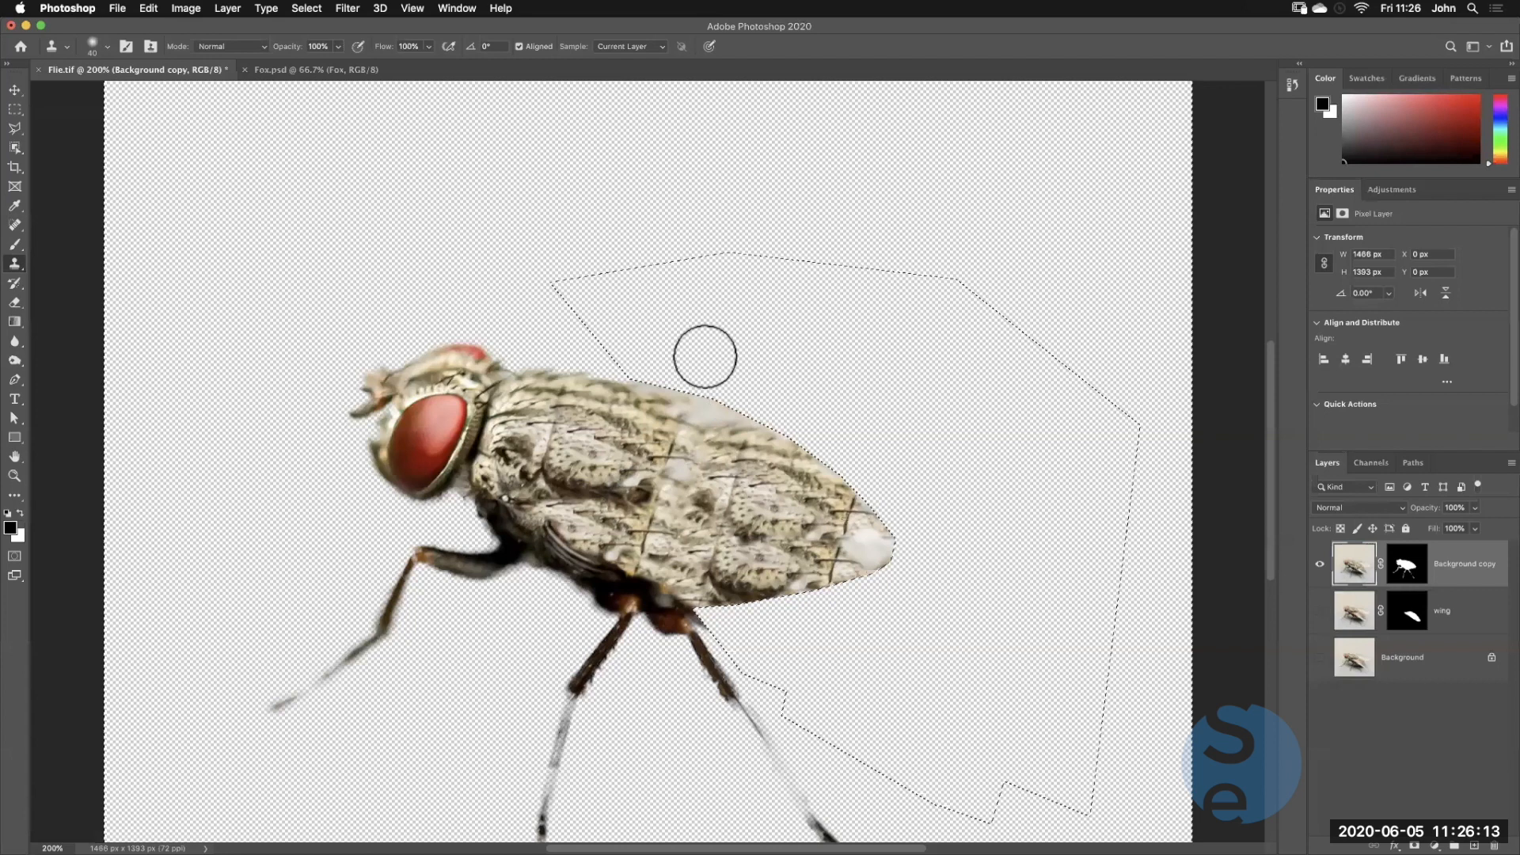
key(super+minus)
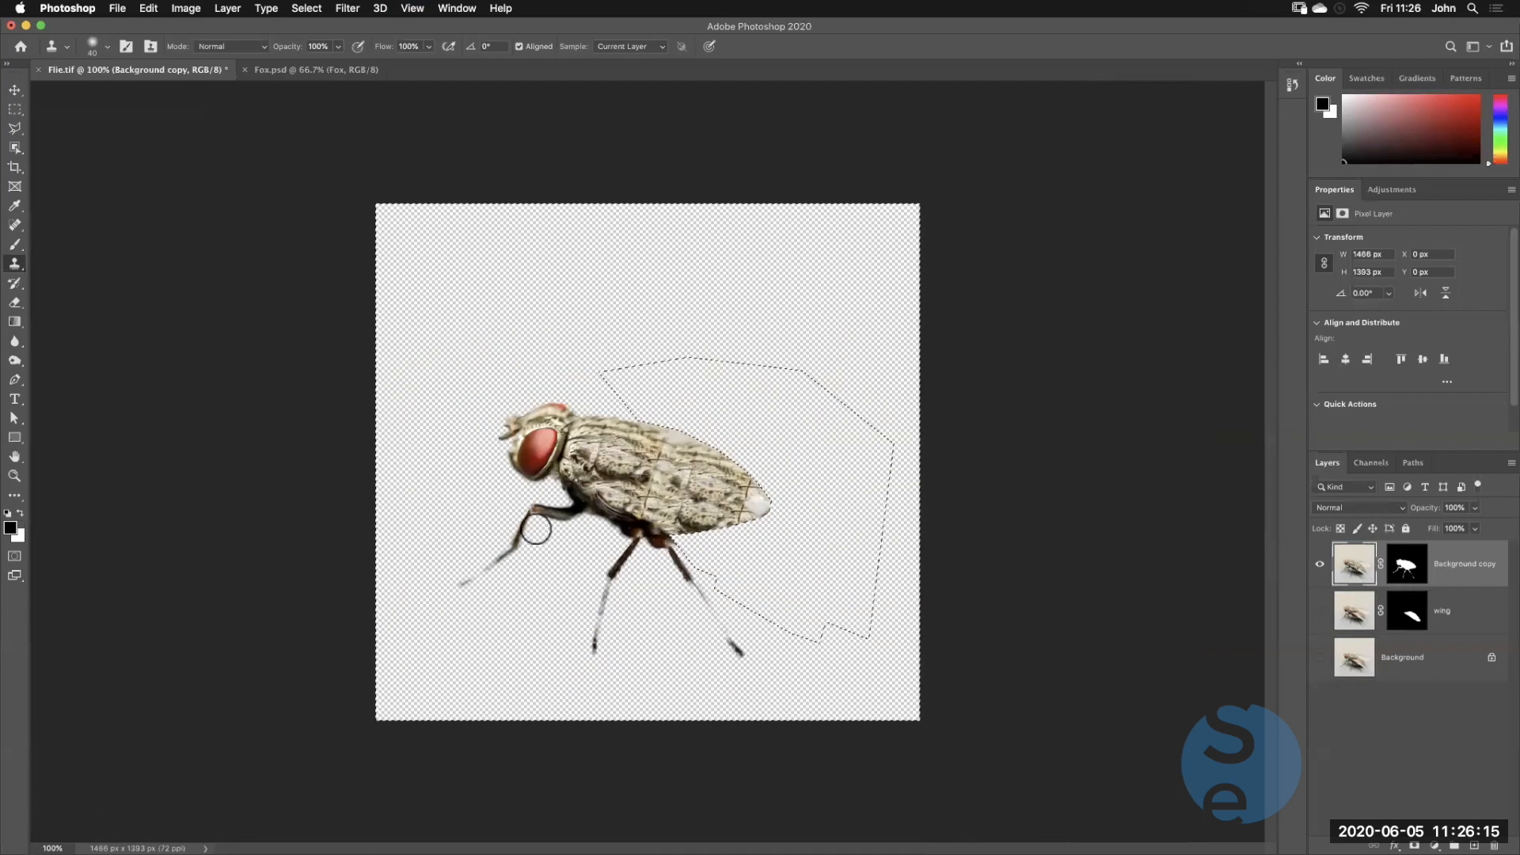
key(super+d)
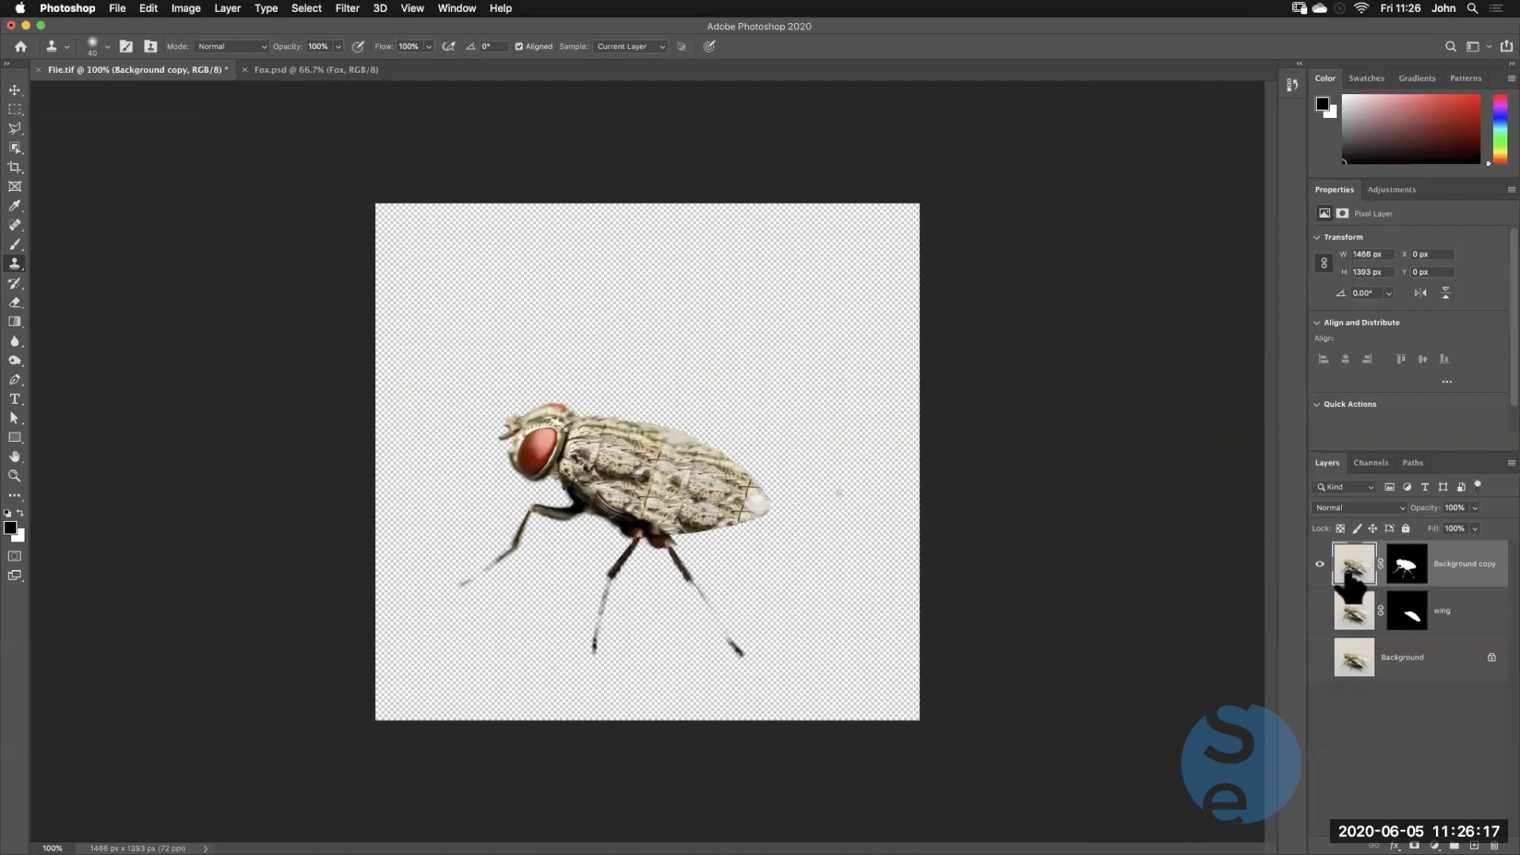
Move the wing layer above the Background copy layer with both visible, and duplicate the wing layer
drag(1352, 618, 1320, 581)
click(1319, 564)
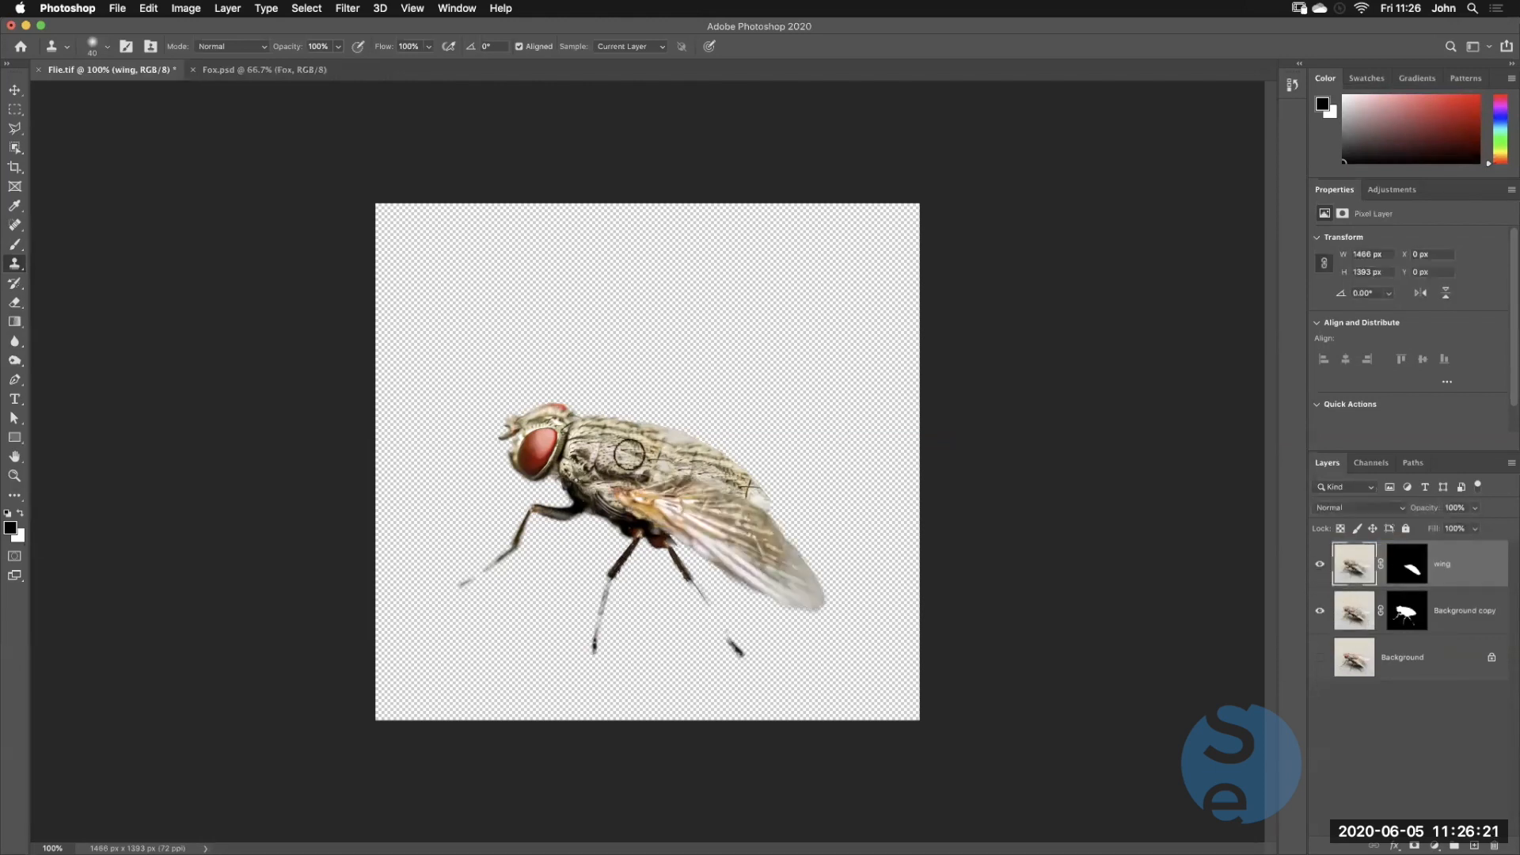
click(14, 90)
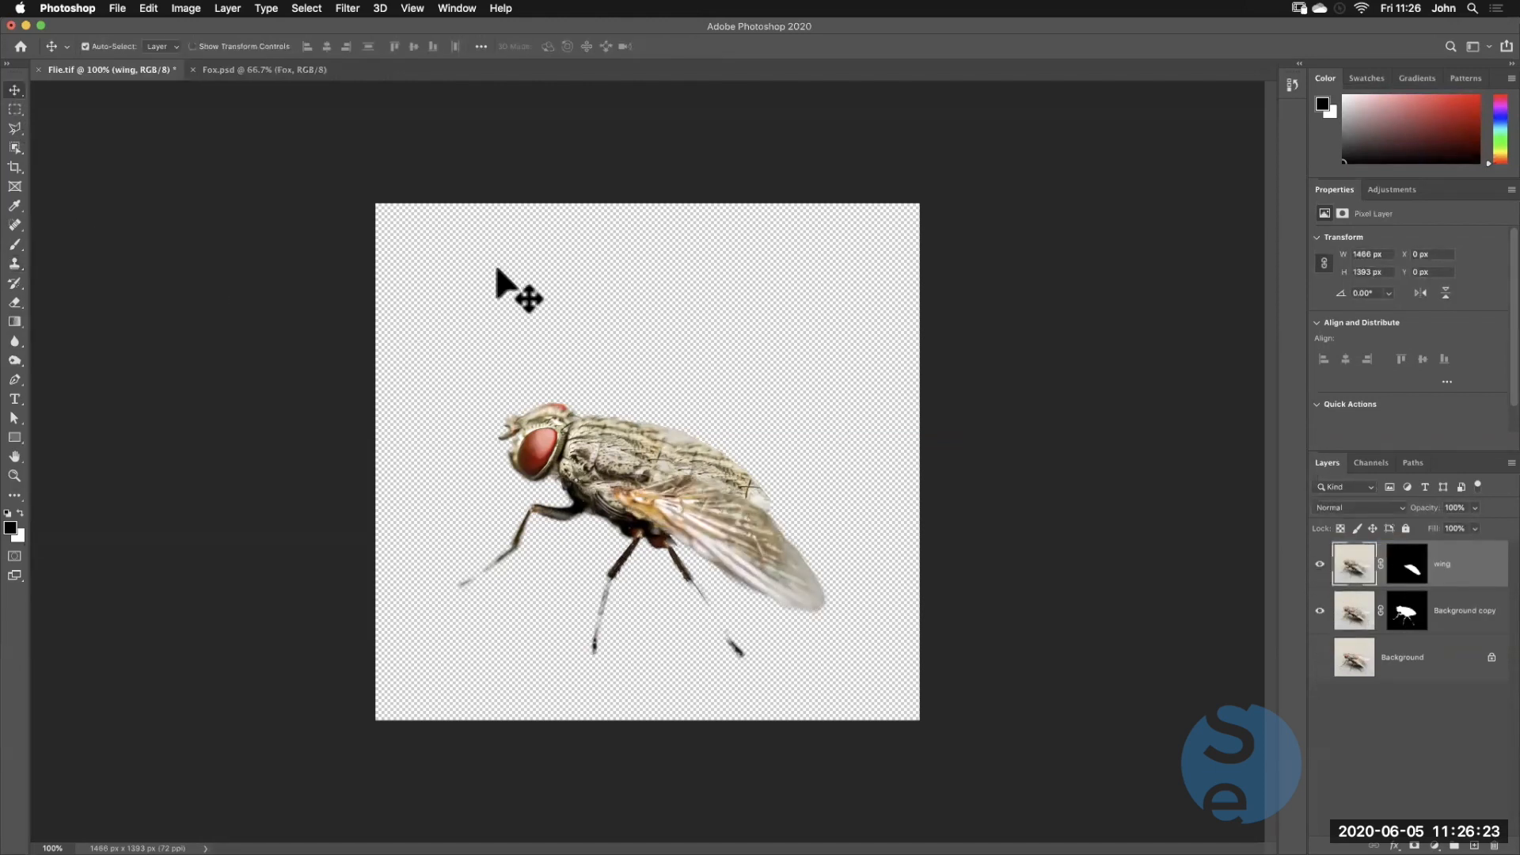
drag(1357, 572, 1473, 844)
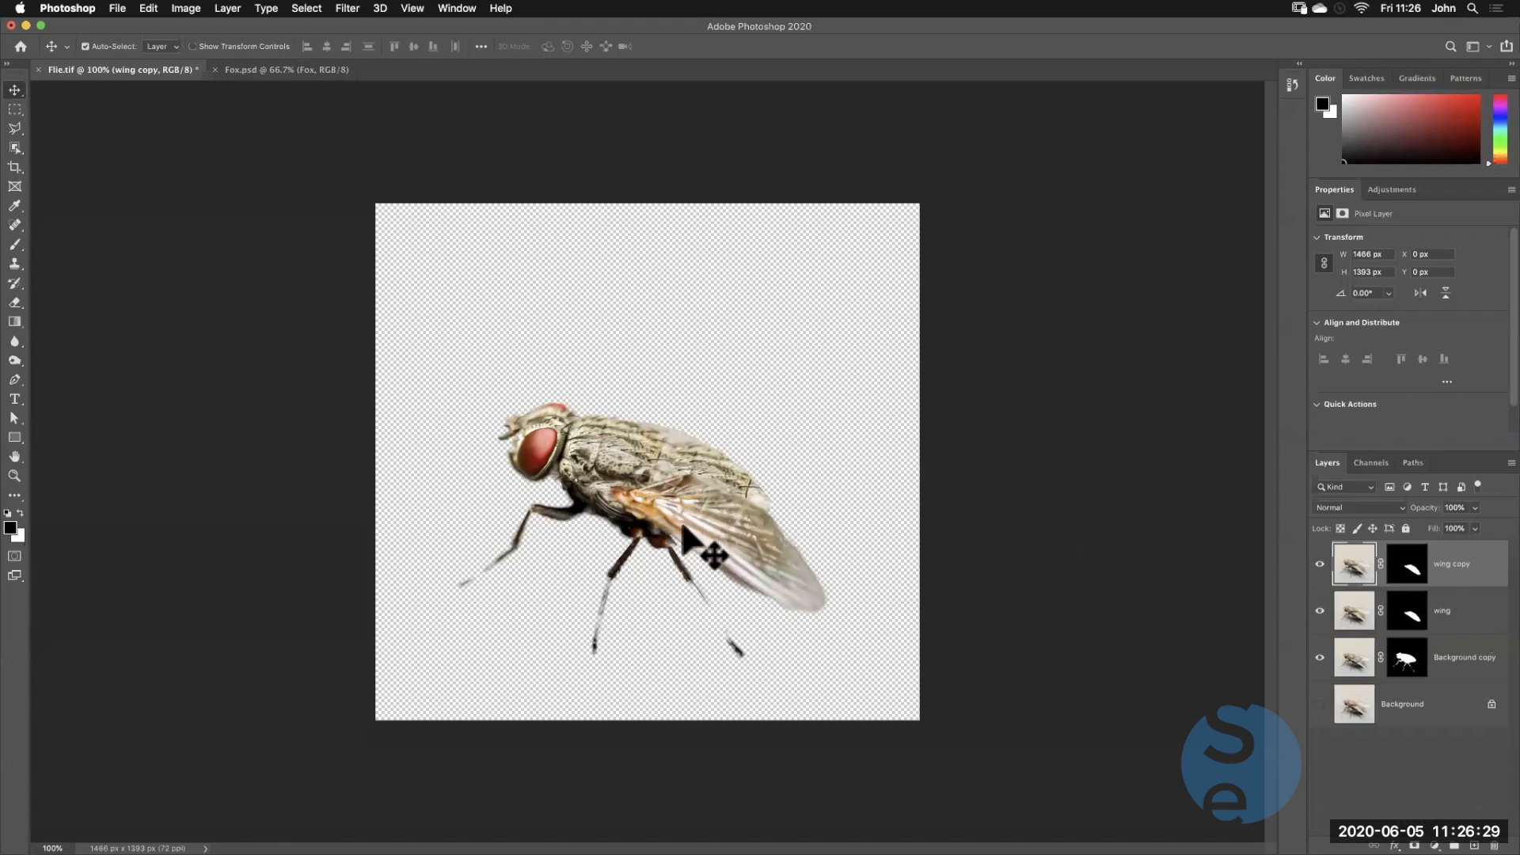
Free-transform the wing copy into a flatter, rotated far wing behind the body, and move its layer below Background copy
click(153, 12)
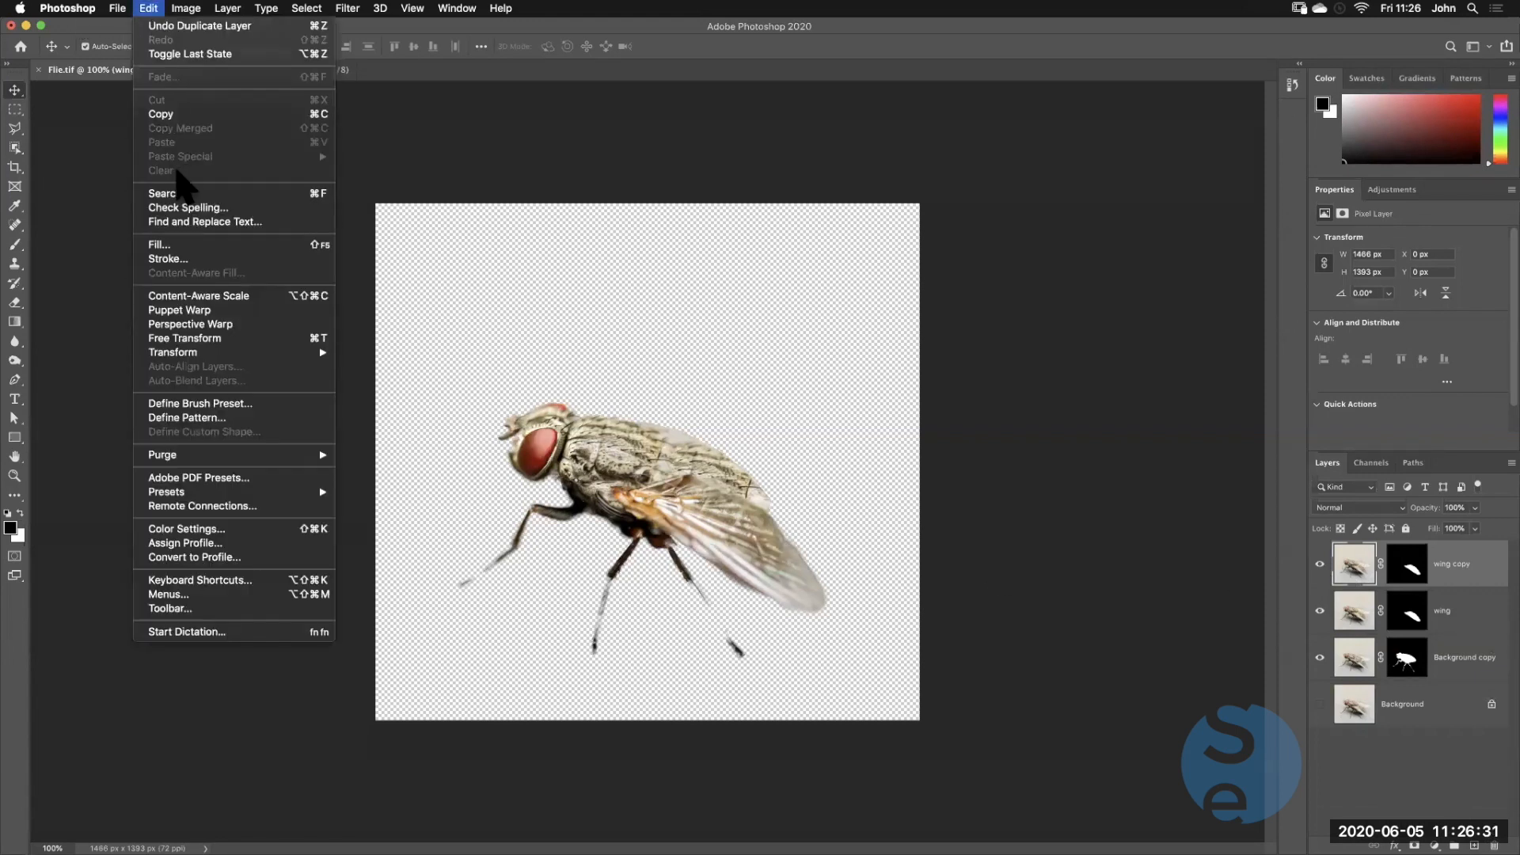
click(210, 336)
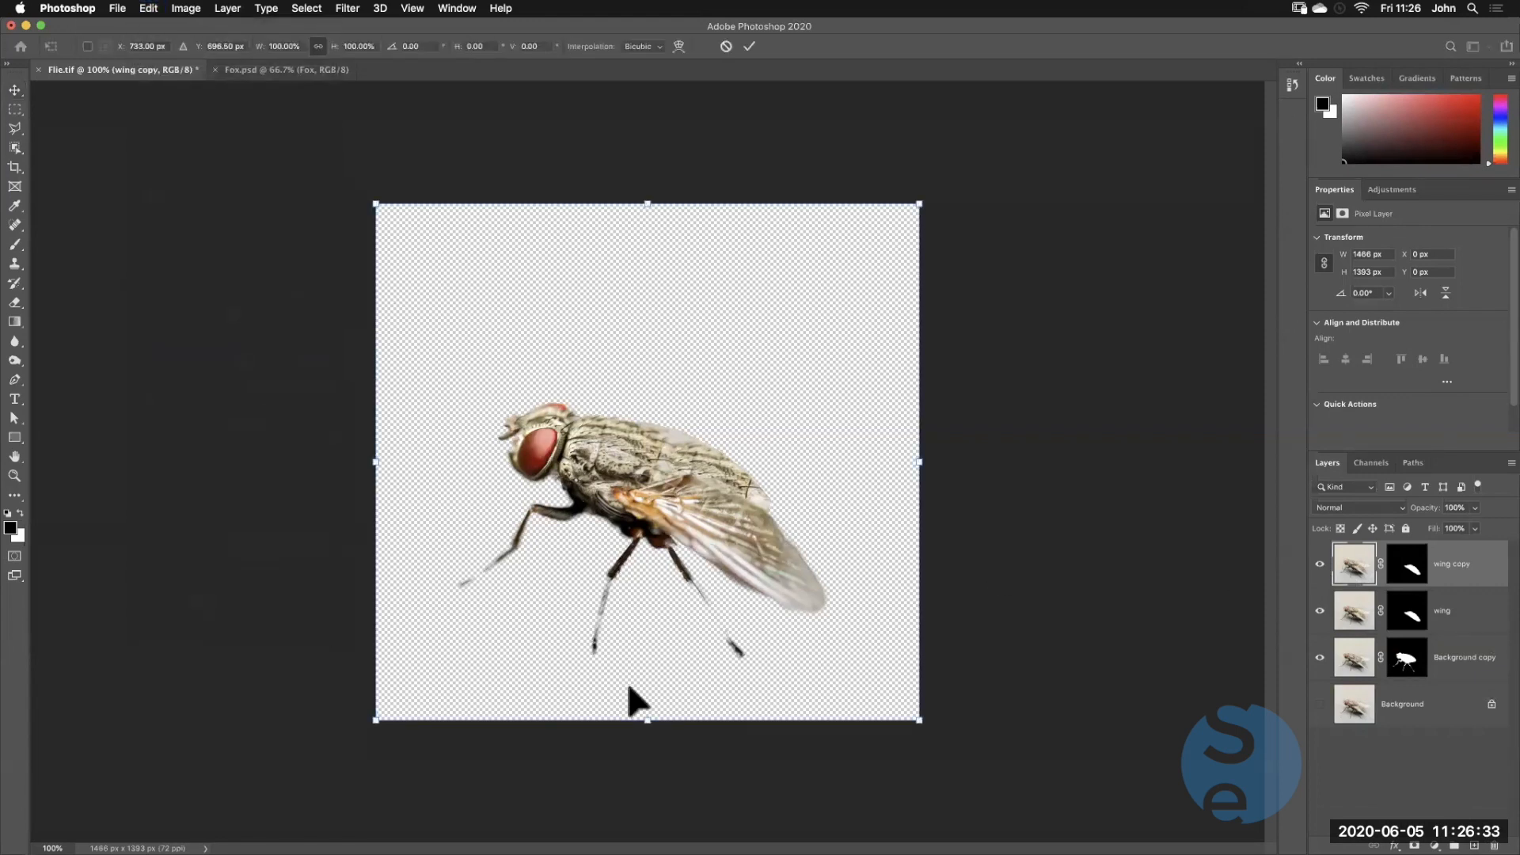
drag(643, 720, 627, 625)
drag(691, 444, 692, 367)
drag(947, 266, 988, 405)
key(Return)
drag(1357, 565, 1314, 682)
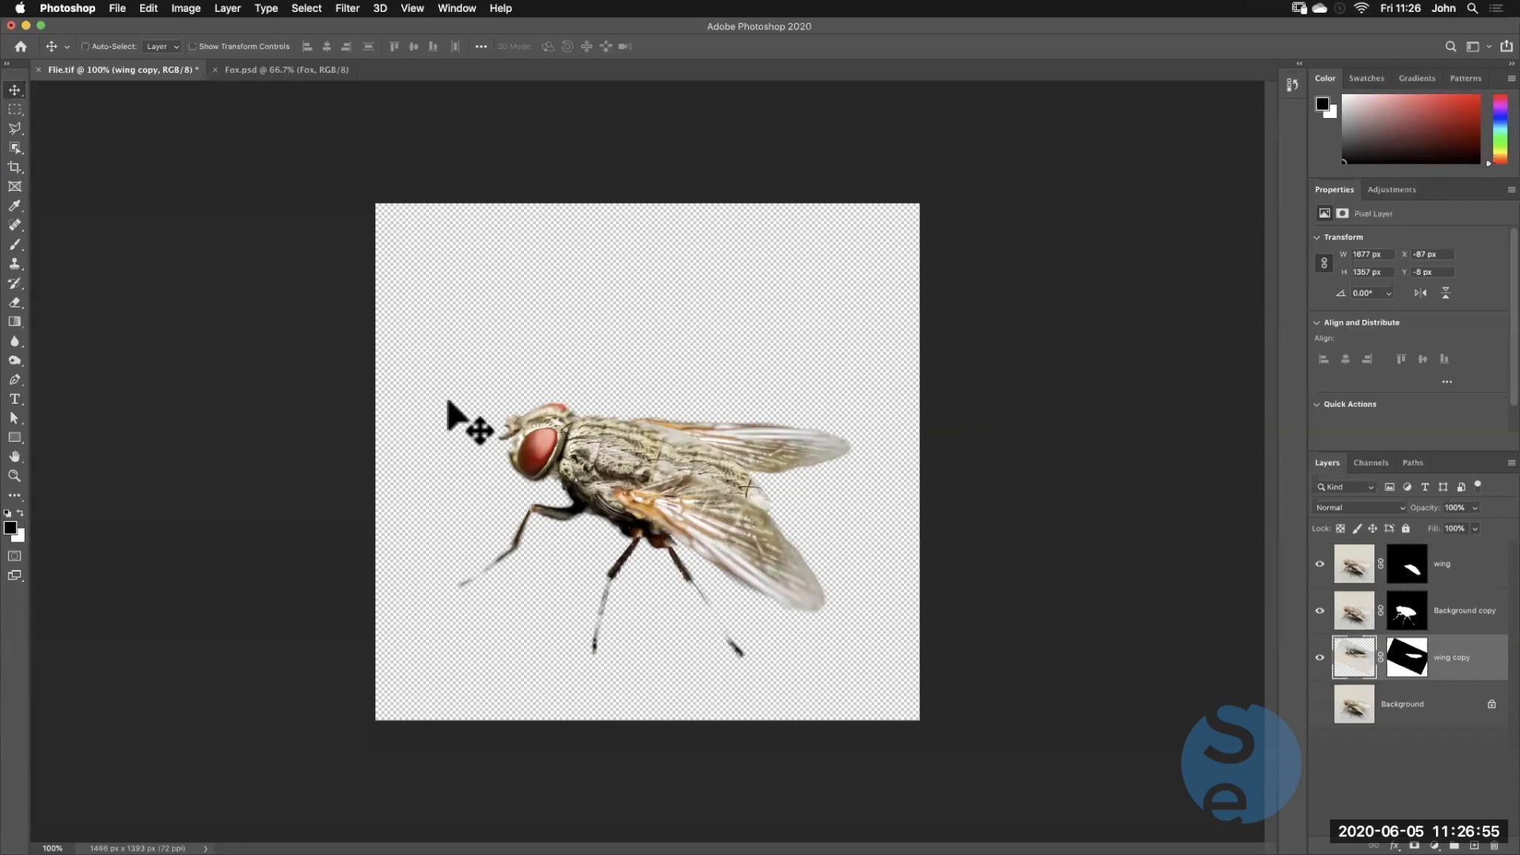
Switch to After Effects and import Flie.psd as a composition with layer styles merged into footage
key(super+Tab)
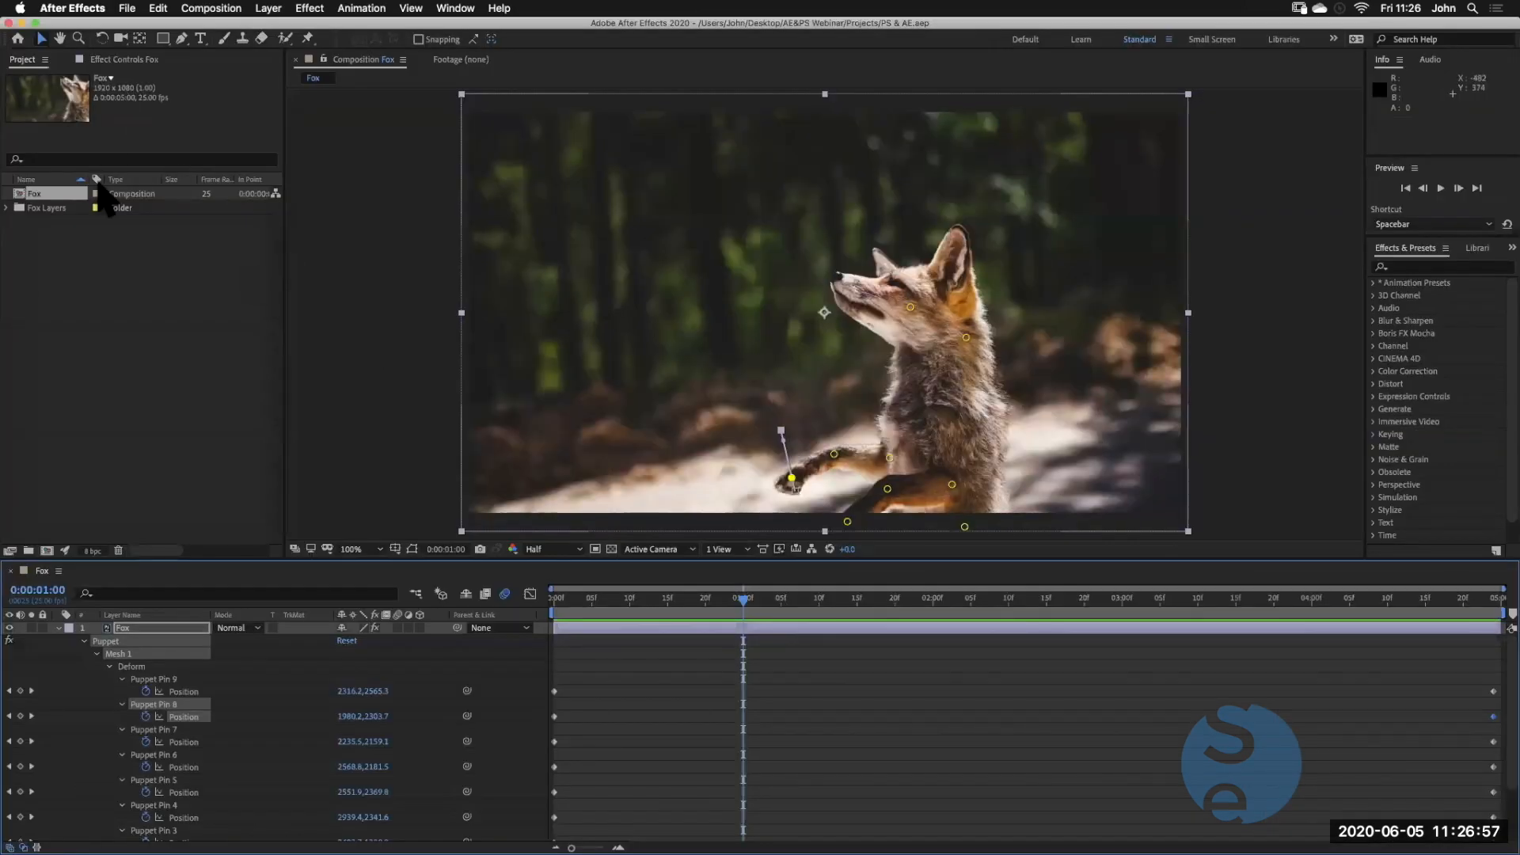
double_click(142, 346)
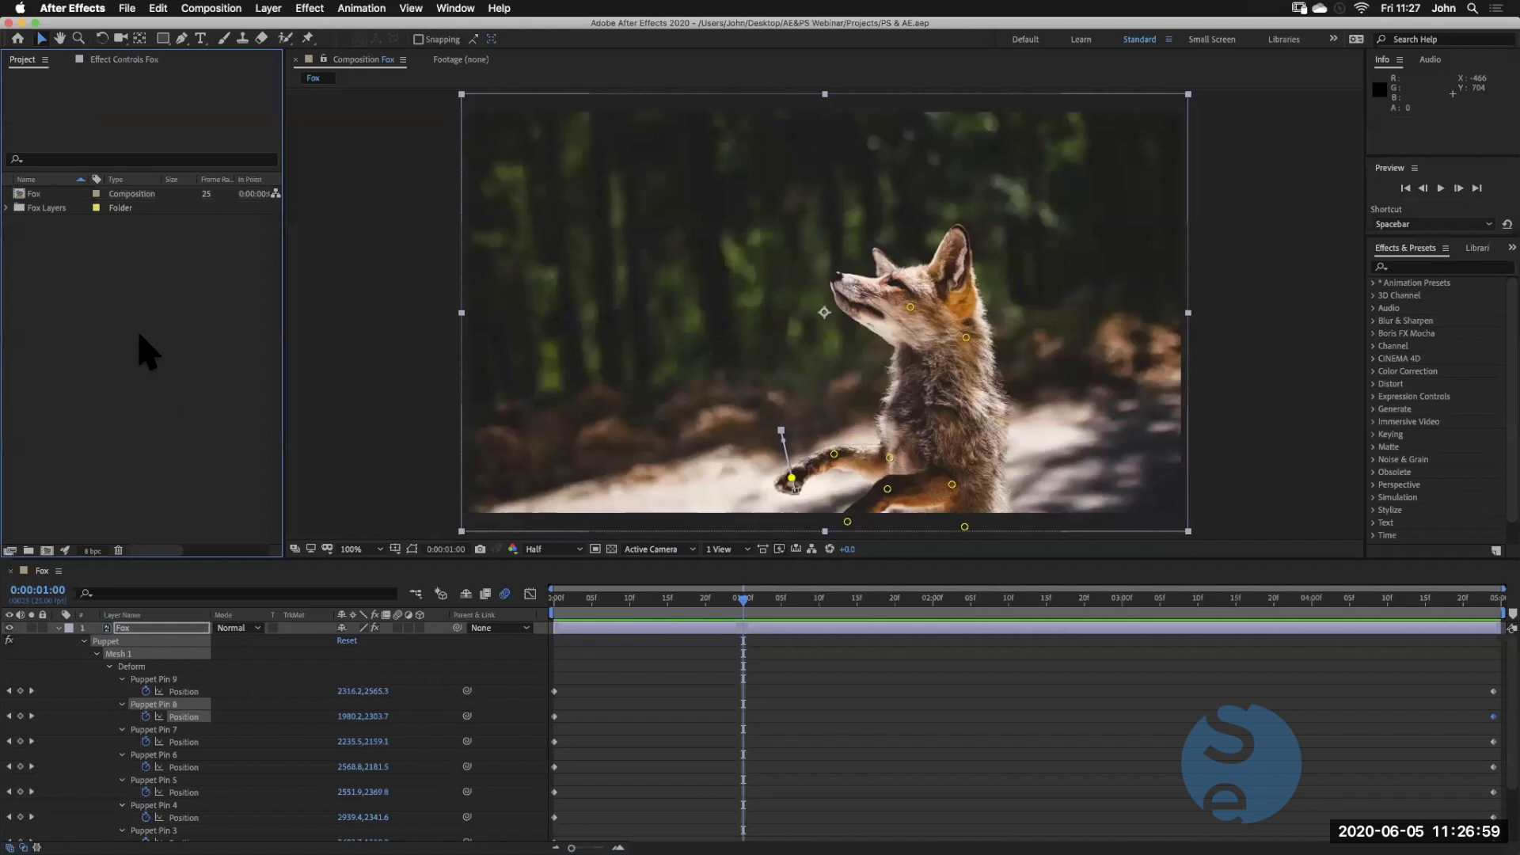
click(619, 200)
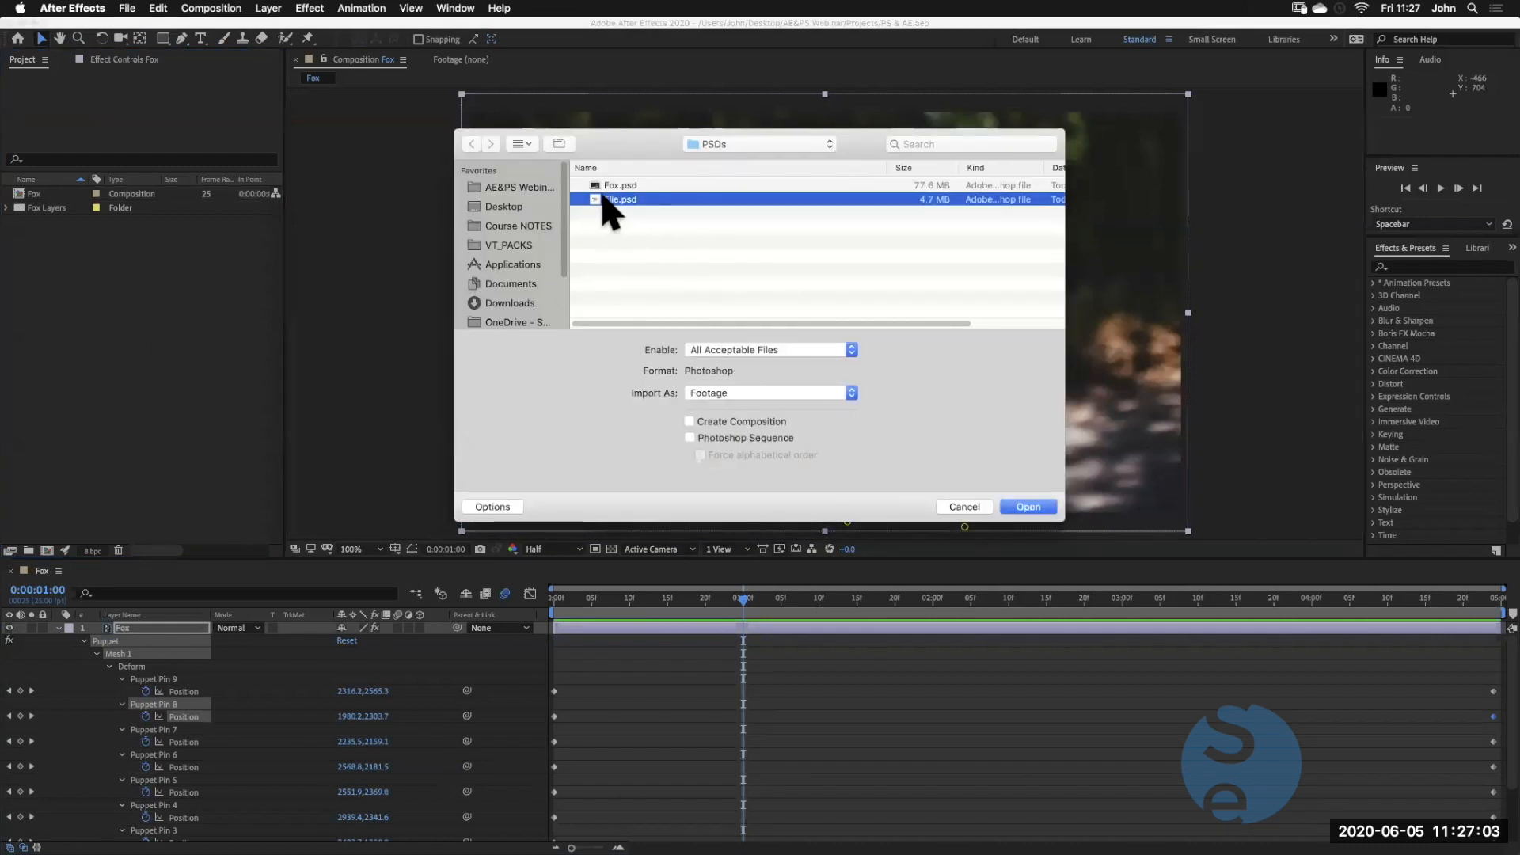
click(1022, 506)
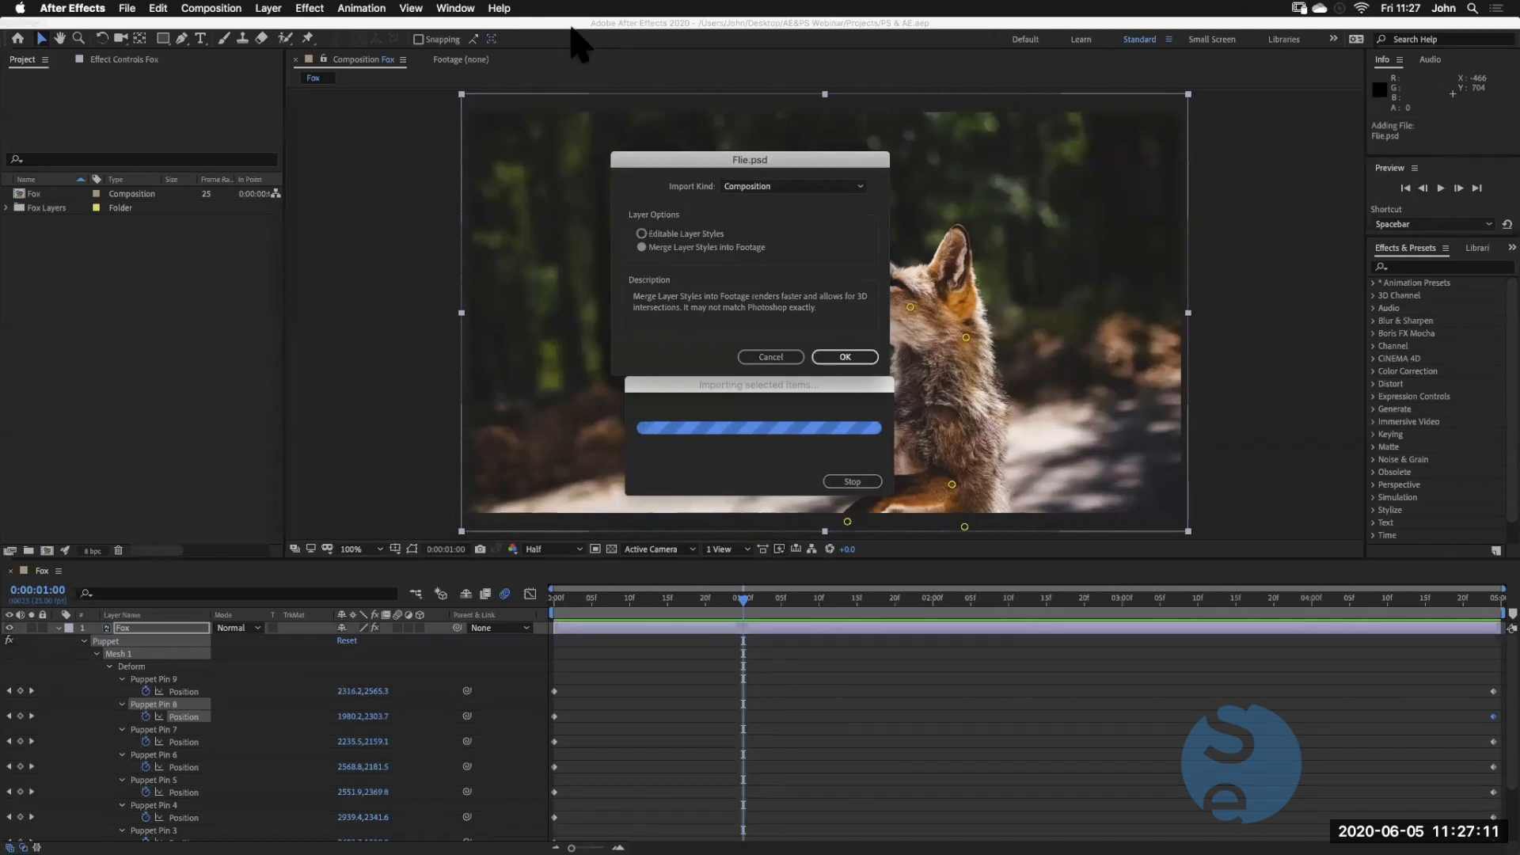
click(844, 356)
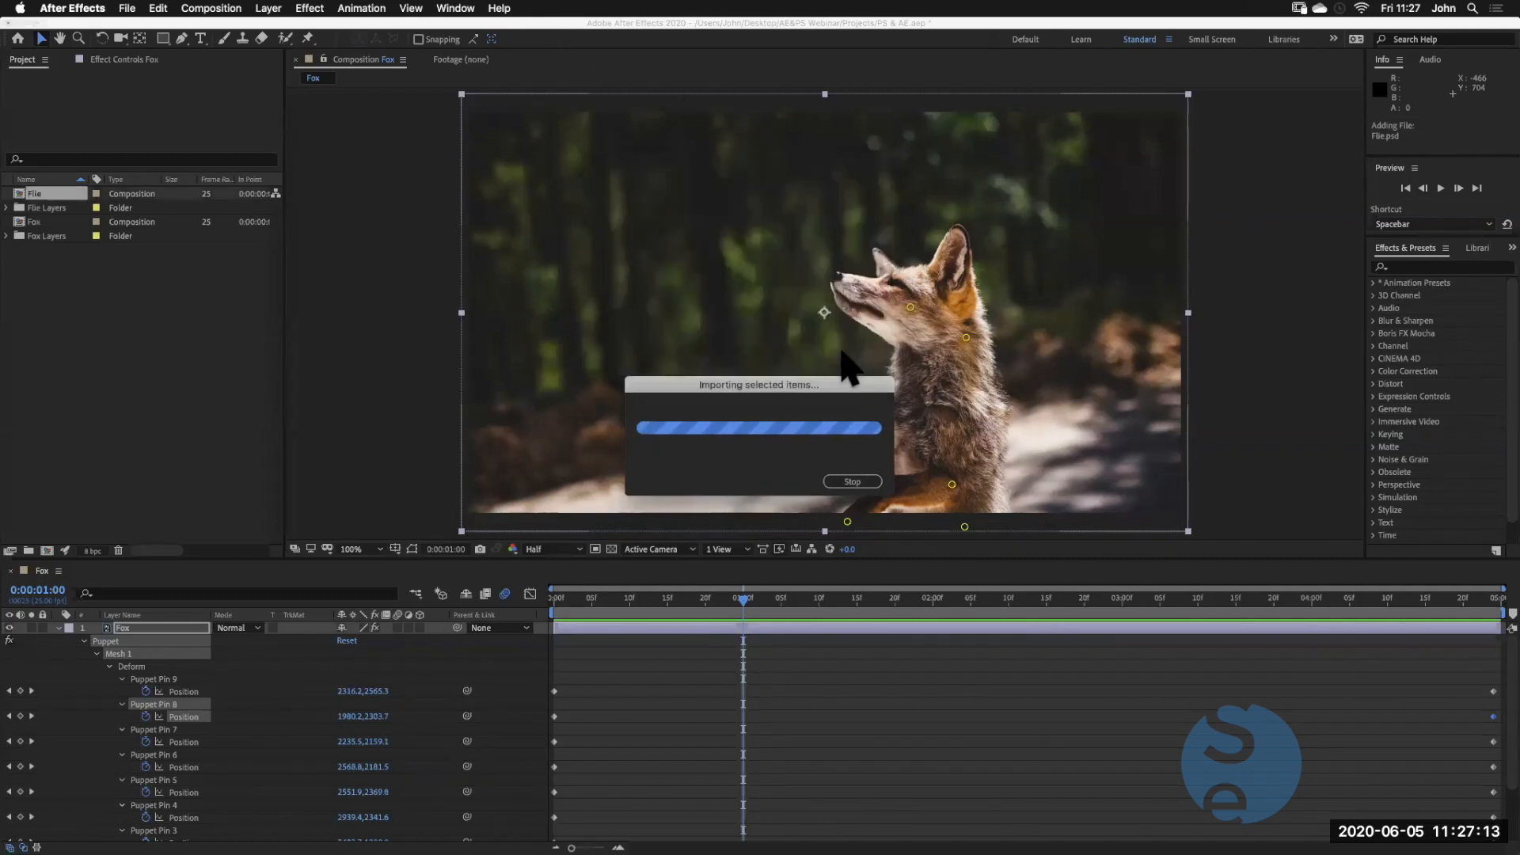
Open the Flie composition, enlarging its viewer area, and solo the Near Wing layer
double_click(19, 195)
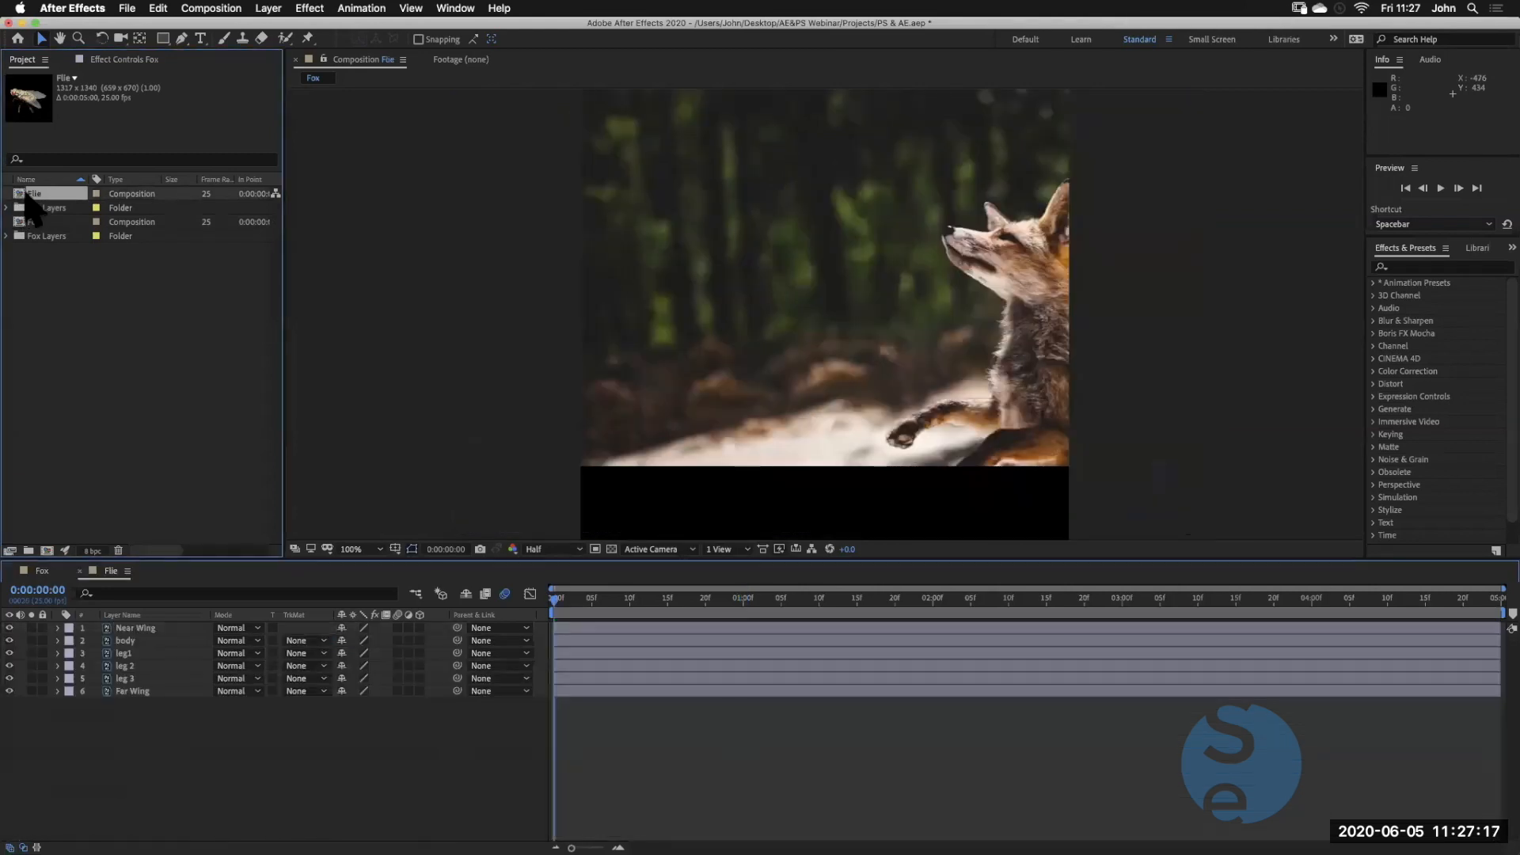
click(611, 548)
click(611, 549)
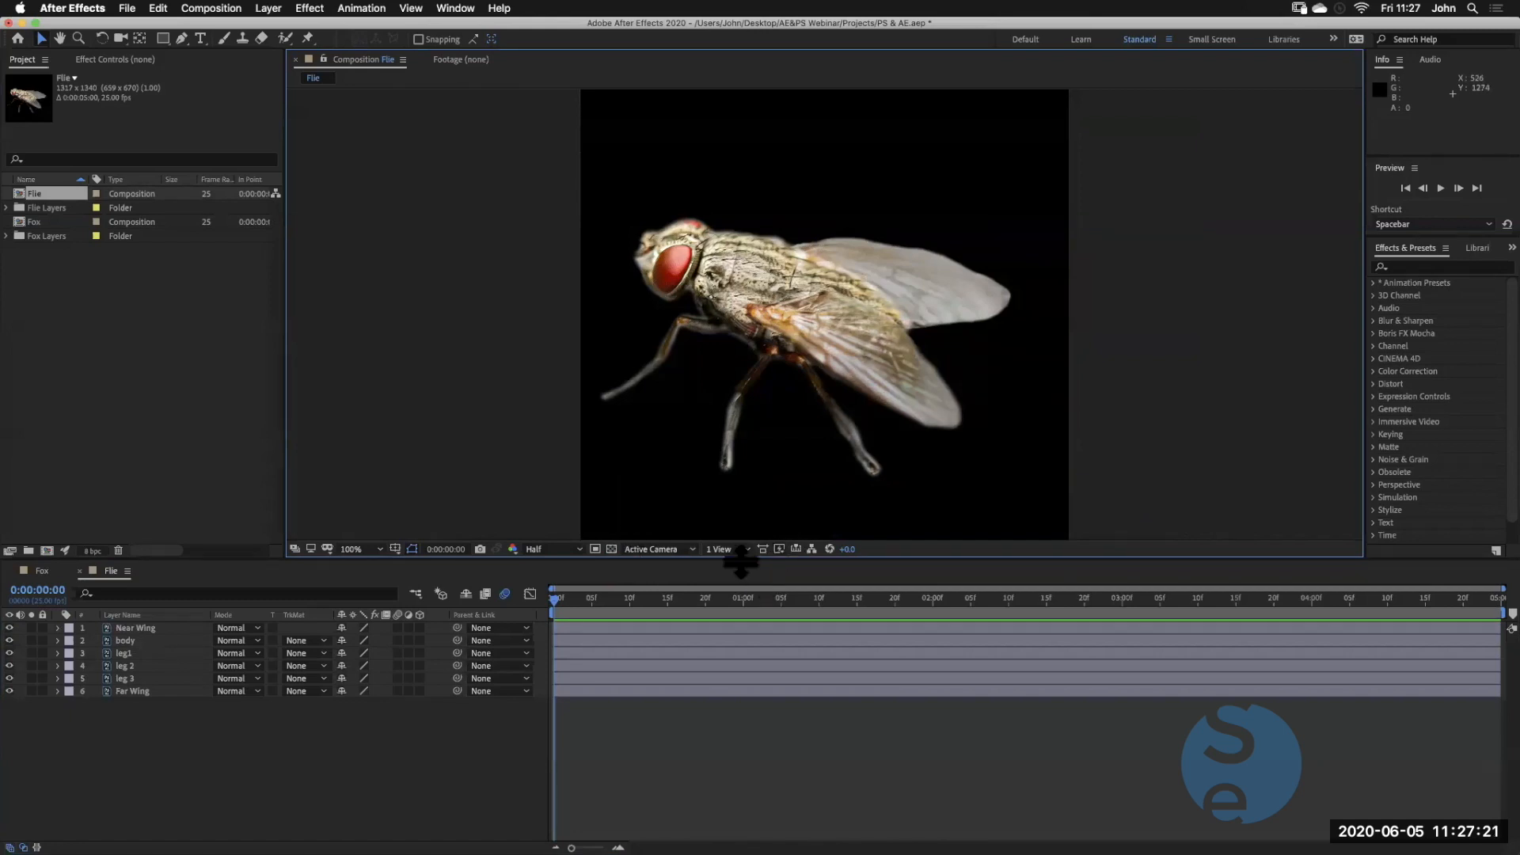
drag(742, 558, 741, 647)
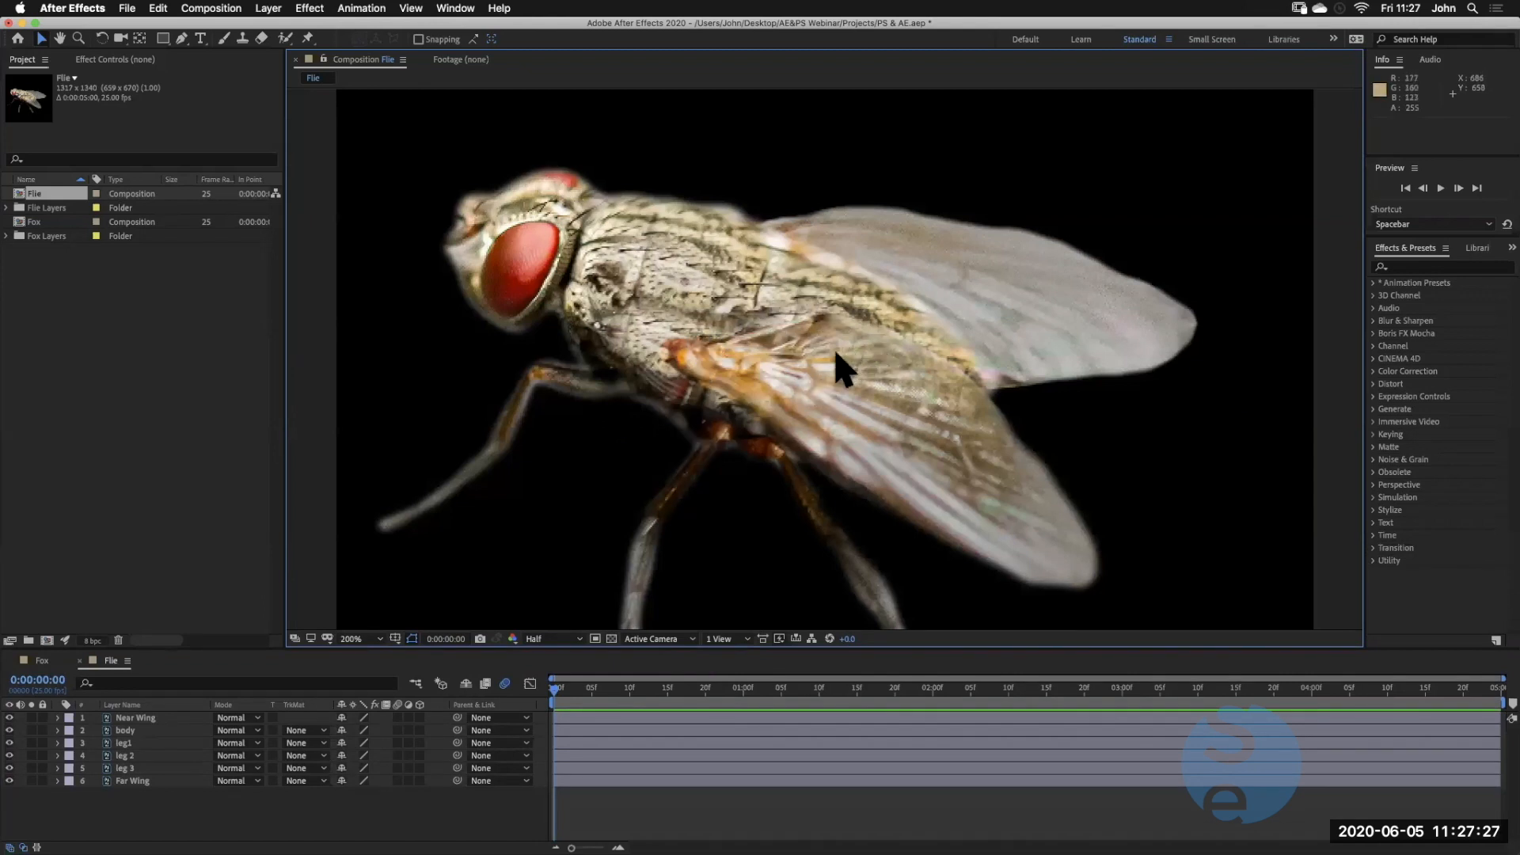
click(142, 718)
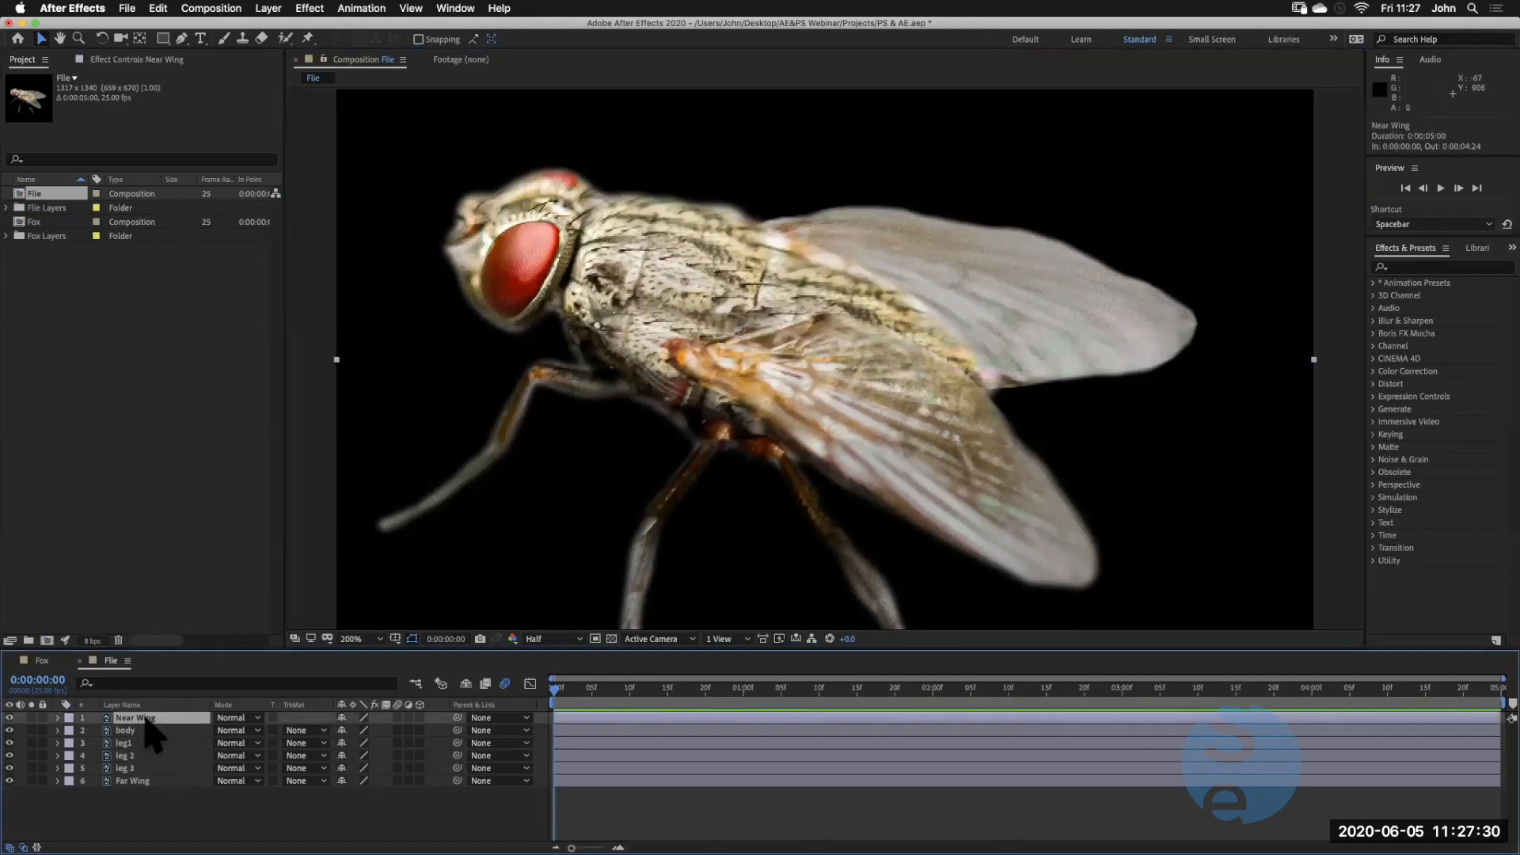
click(31, 717)
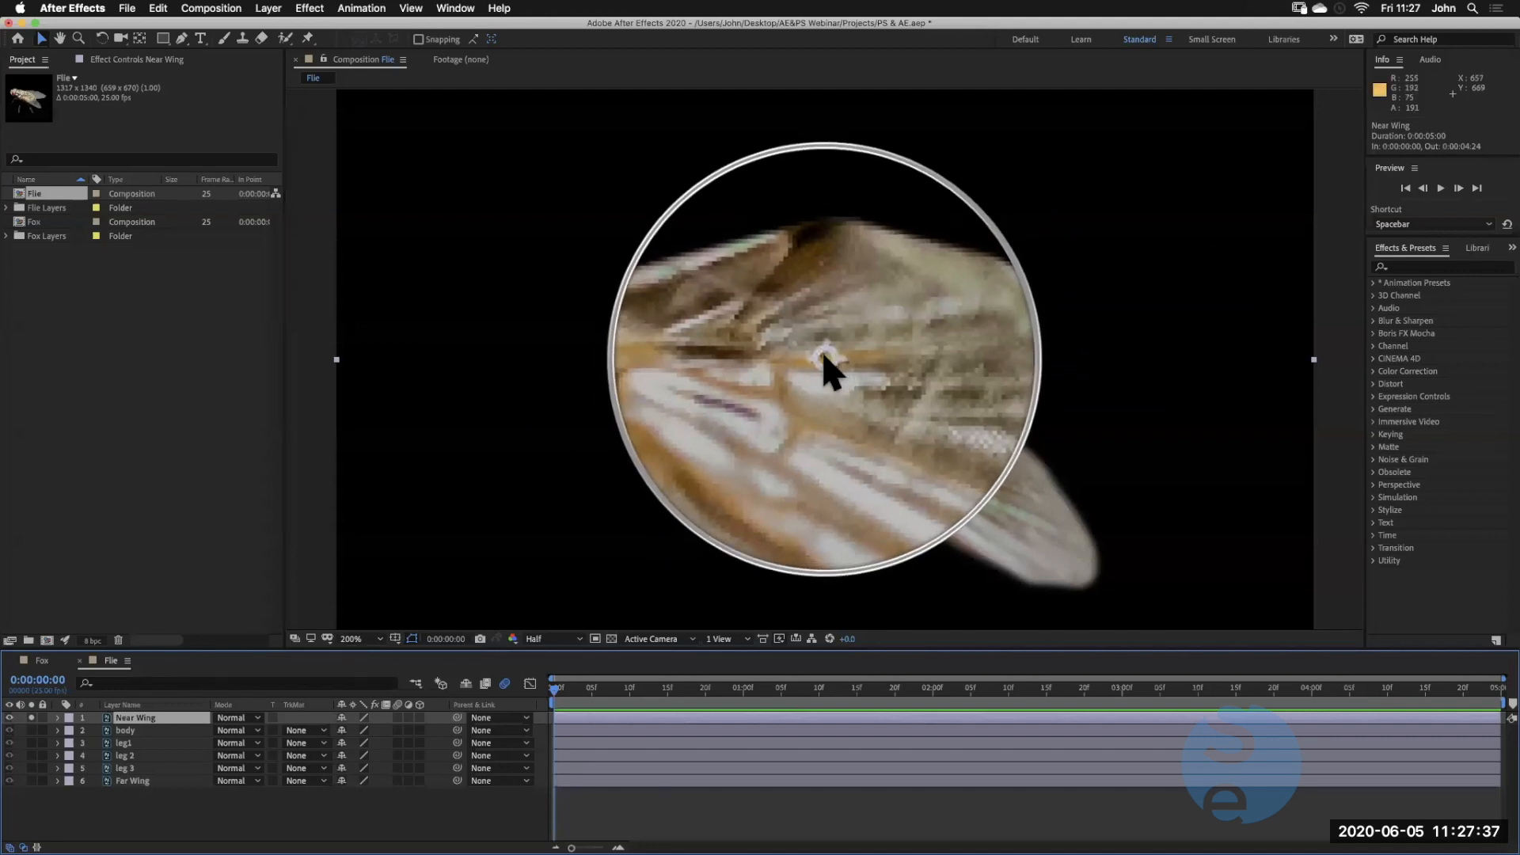
Test scaling and rotating the Near Wing layer about its centred anchor point, undoing the changes
key(s)
drag(355, 730, 369, 731)
key(super+z)
key(r)
key(super+z)
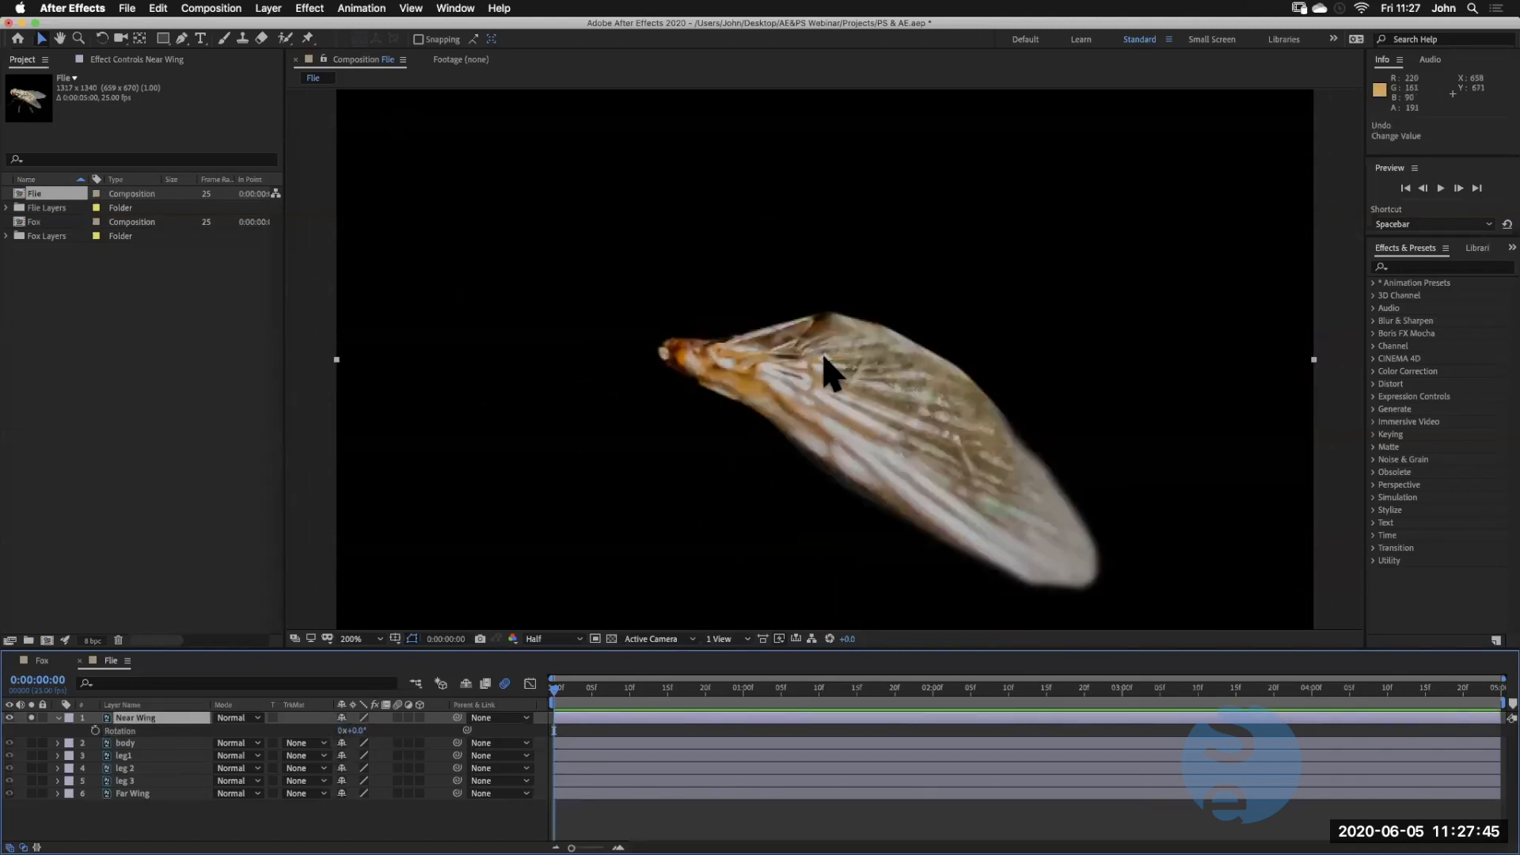
Move the Near Wing layer's anchor point to the wing's root, test the rotation there with an undo, and unsolo the layer
click(139, 38)
drag(825, 359, 660, 349)
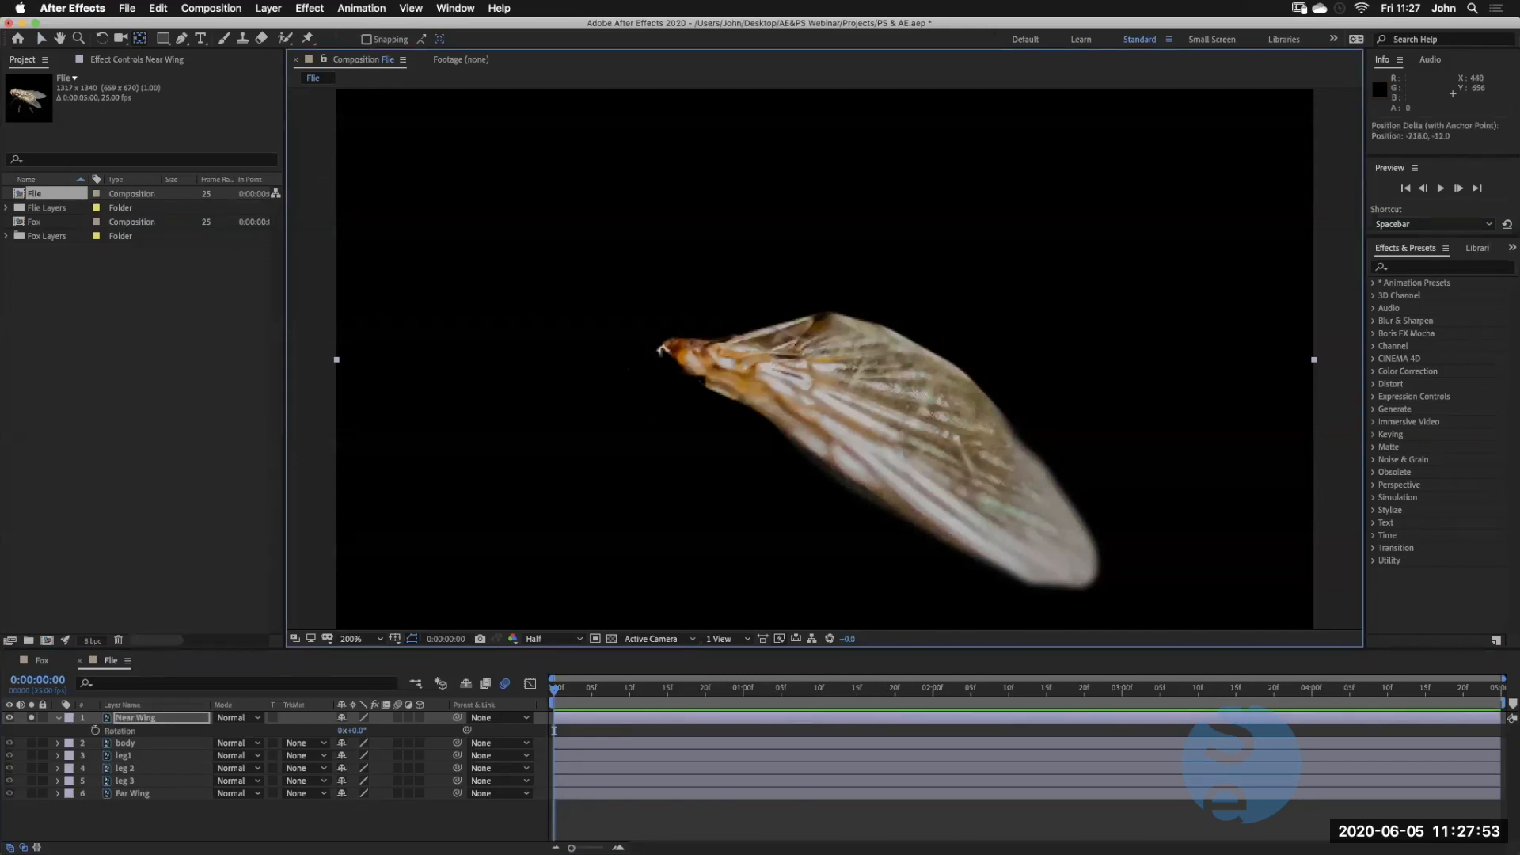
drag(352, 730, 380, 741)
key(super+z)
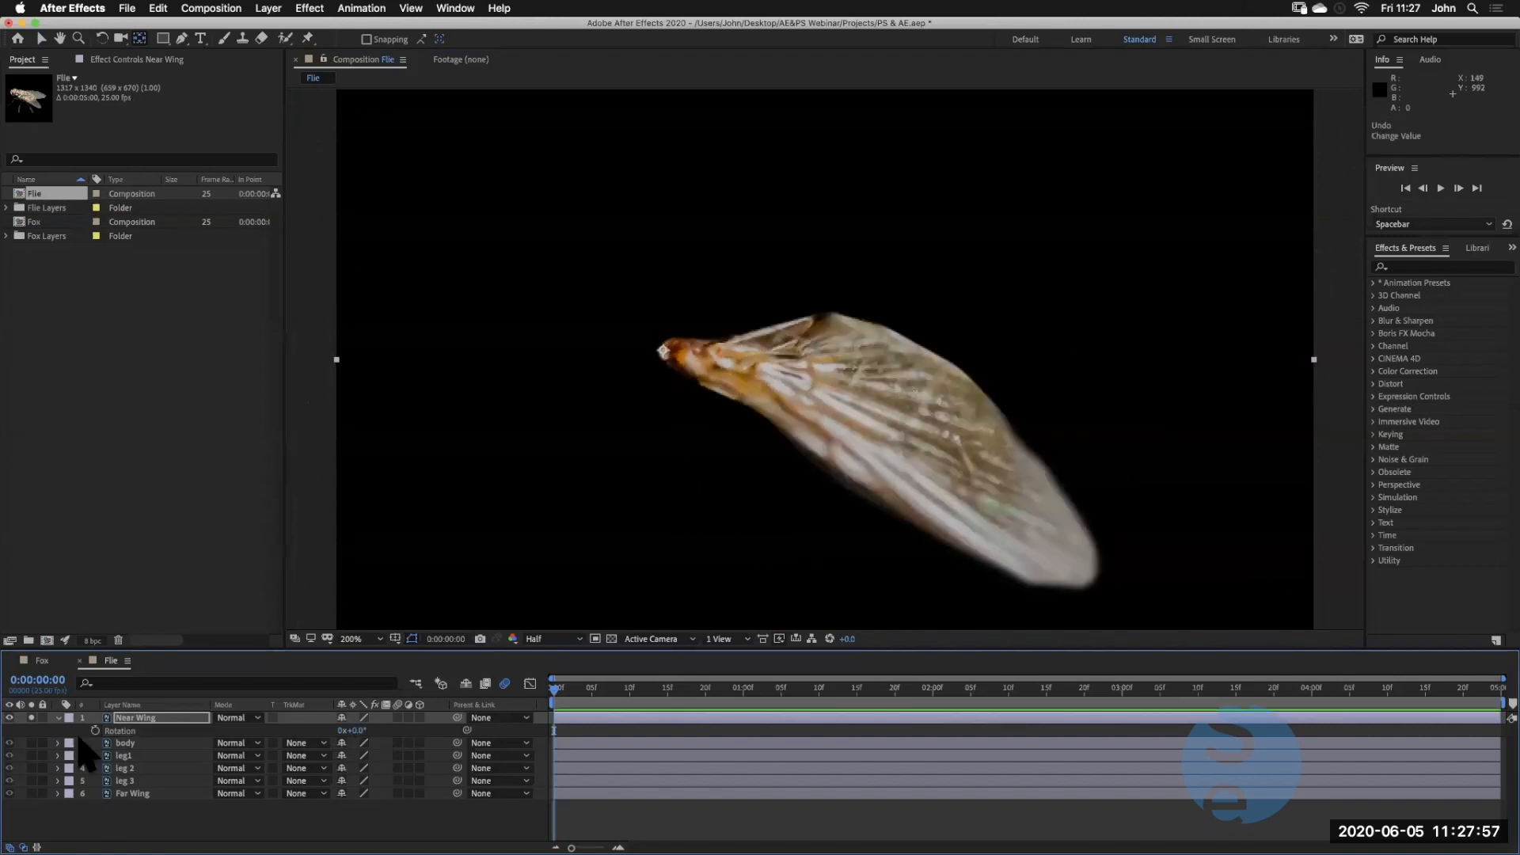
click(31, 717)
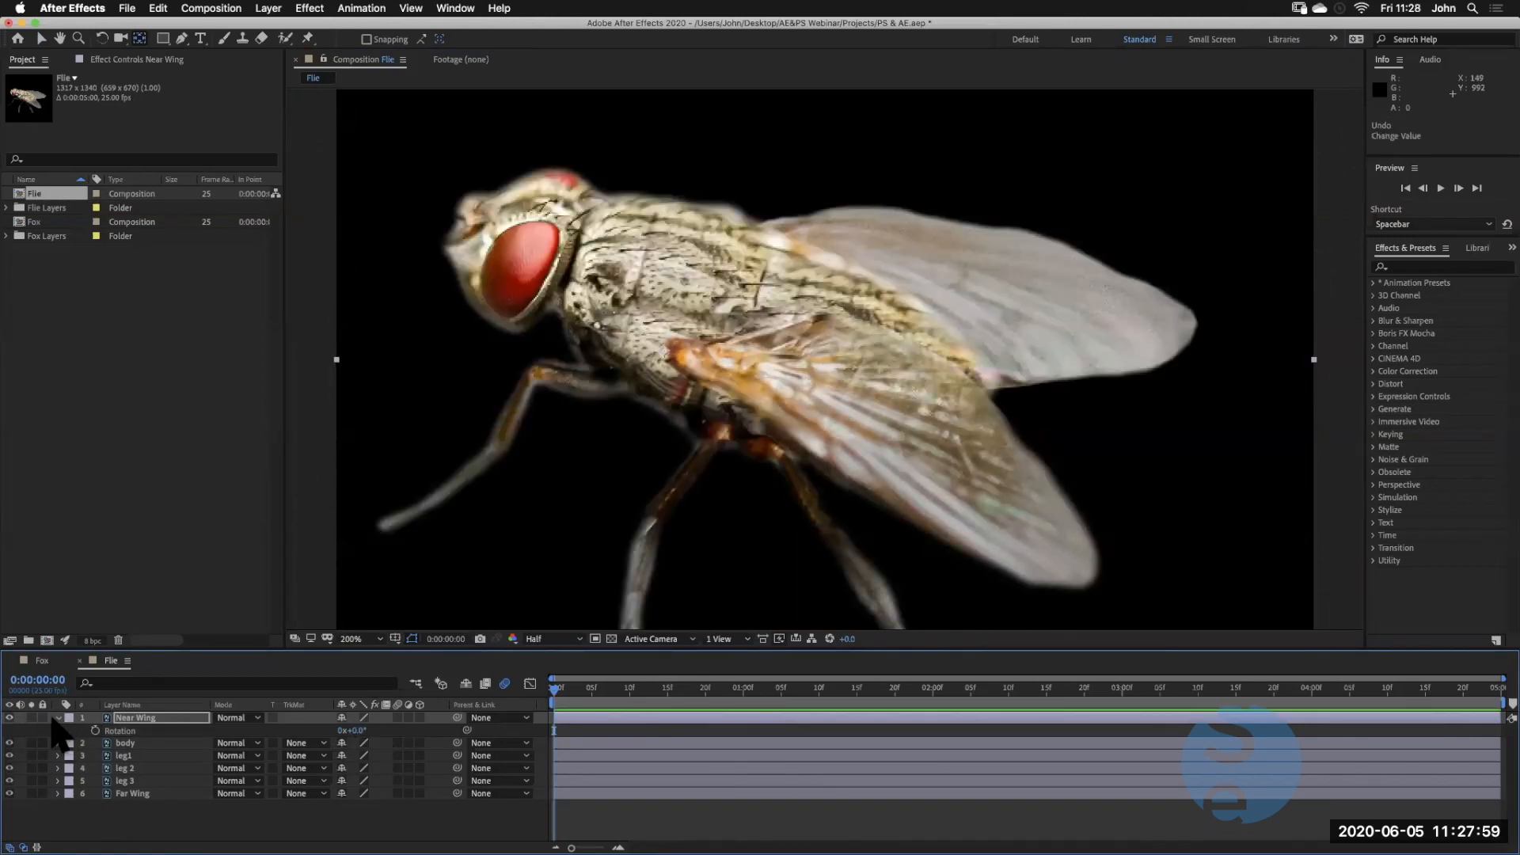
click(57, 717)
Solo the Far Wing layer, move its anchor point to the wing's root, and unsolo it
click(32, 780)
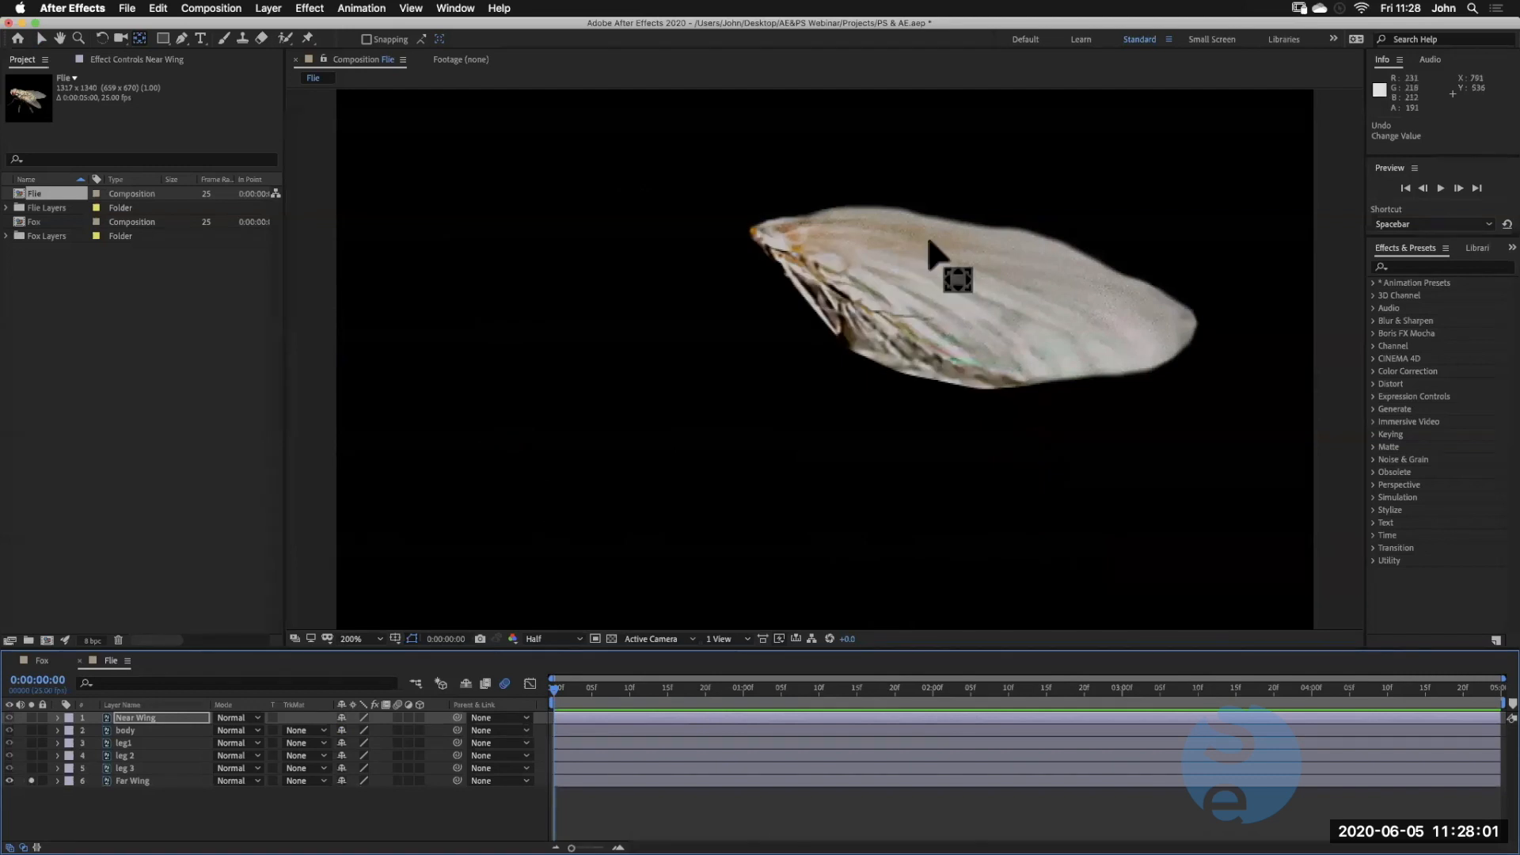
click(135, 781)
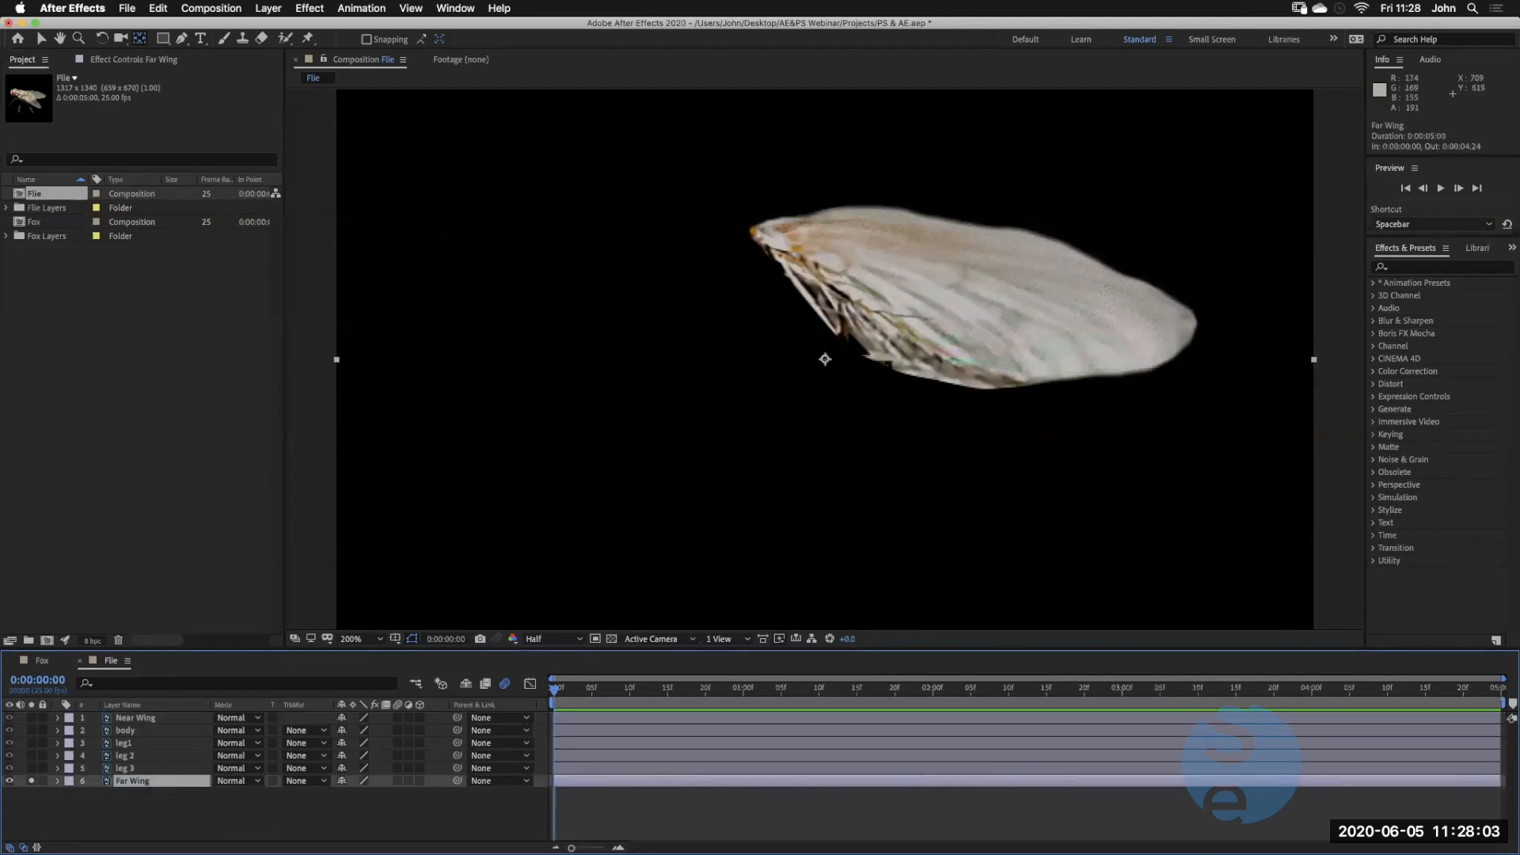
drag(825, 359, 755, 232)
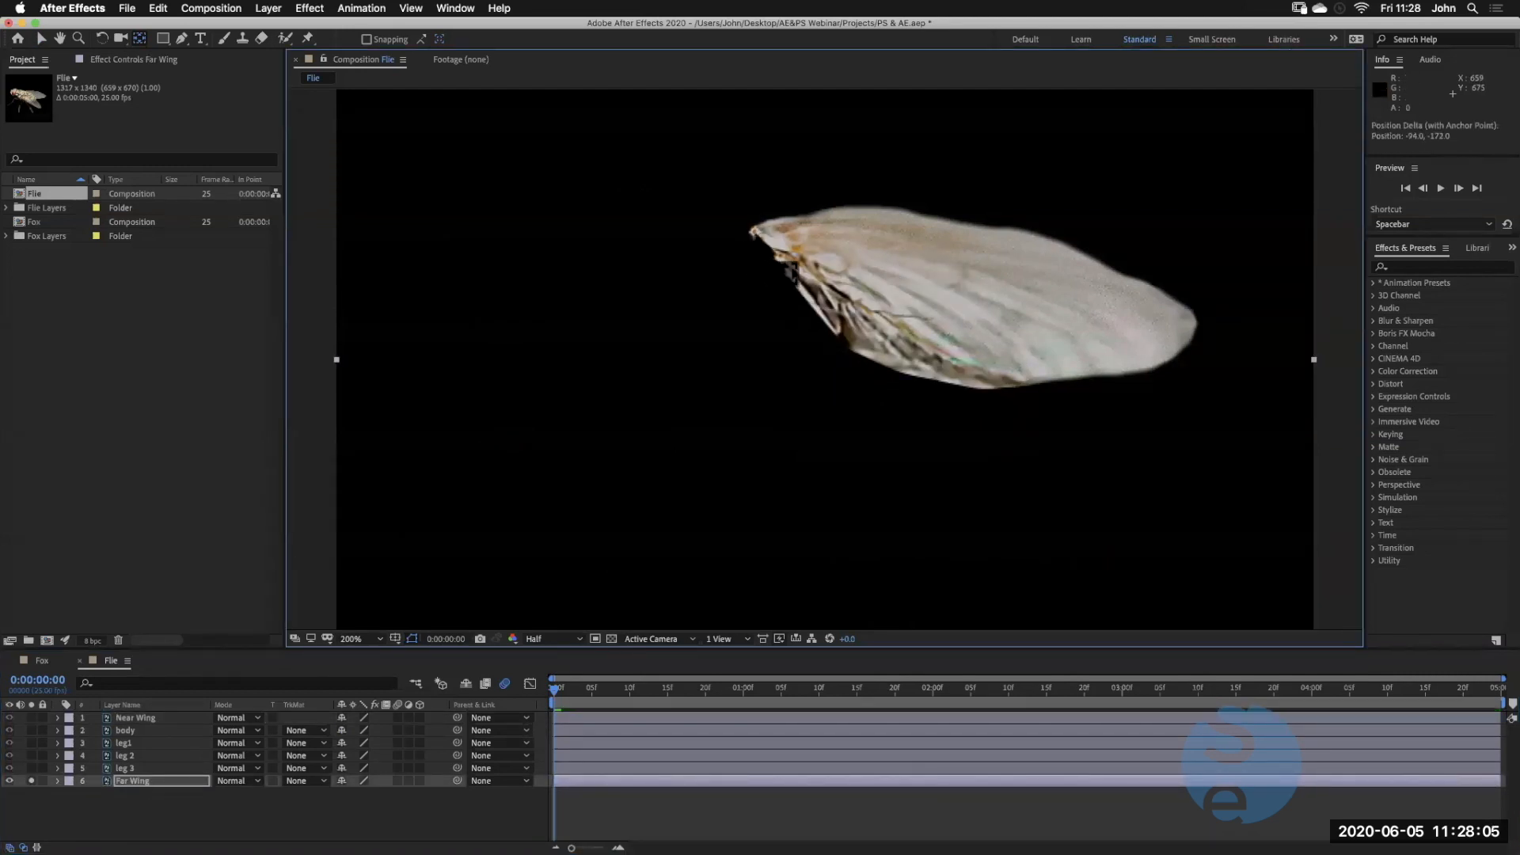
click(32, 781)
Set the Near Wing layer's rotation to 40° and keyframe it at 0:00:00:00
click(145, 717)
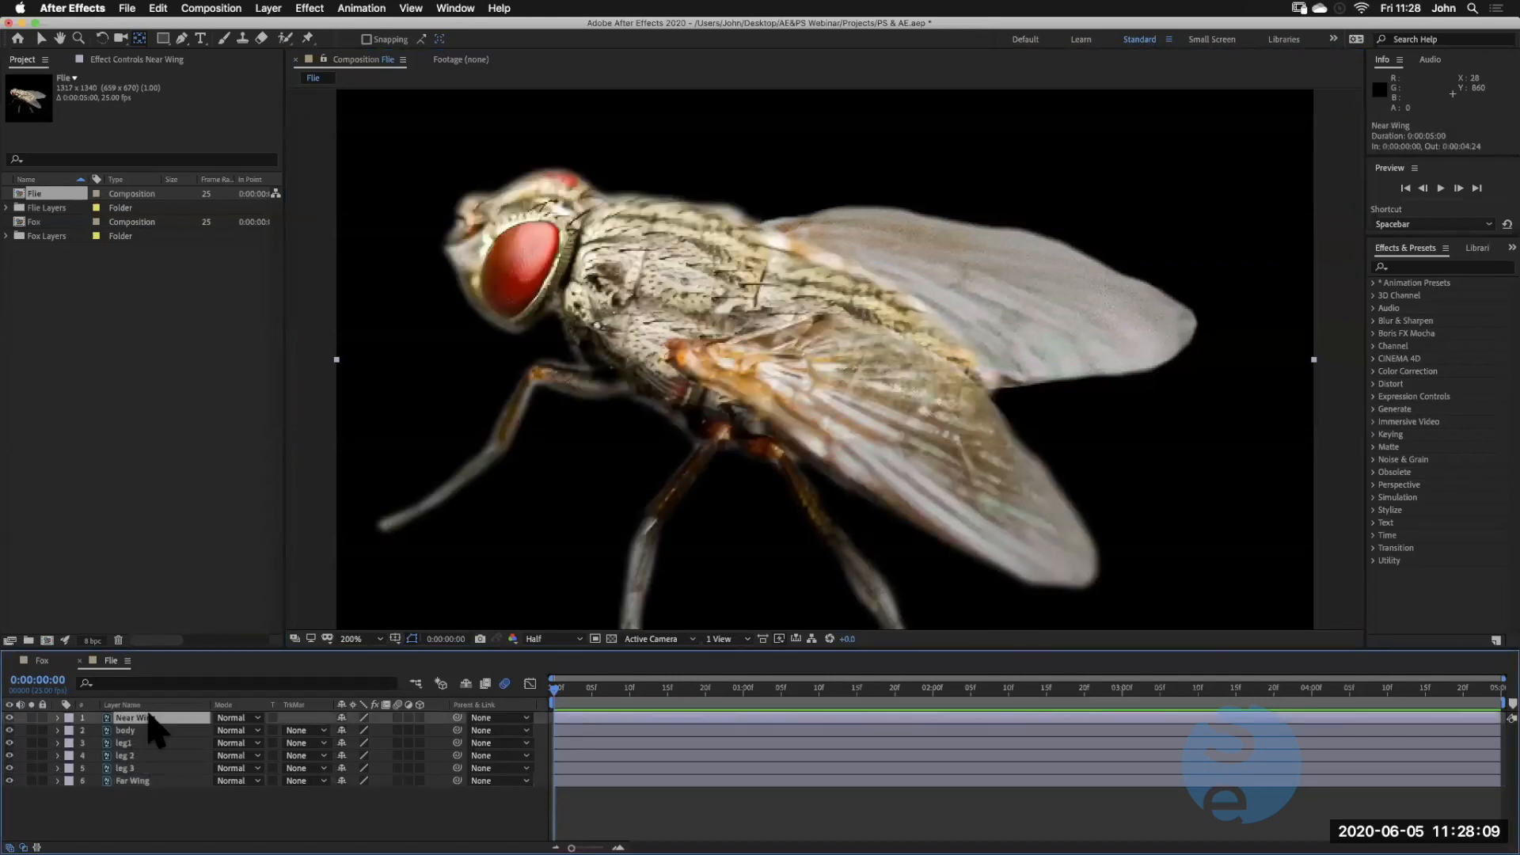
scroll(742, 397, up, 1)
scroll(743, 398, down, 2)
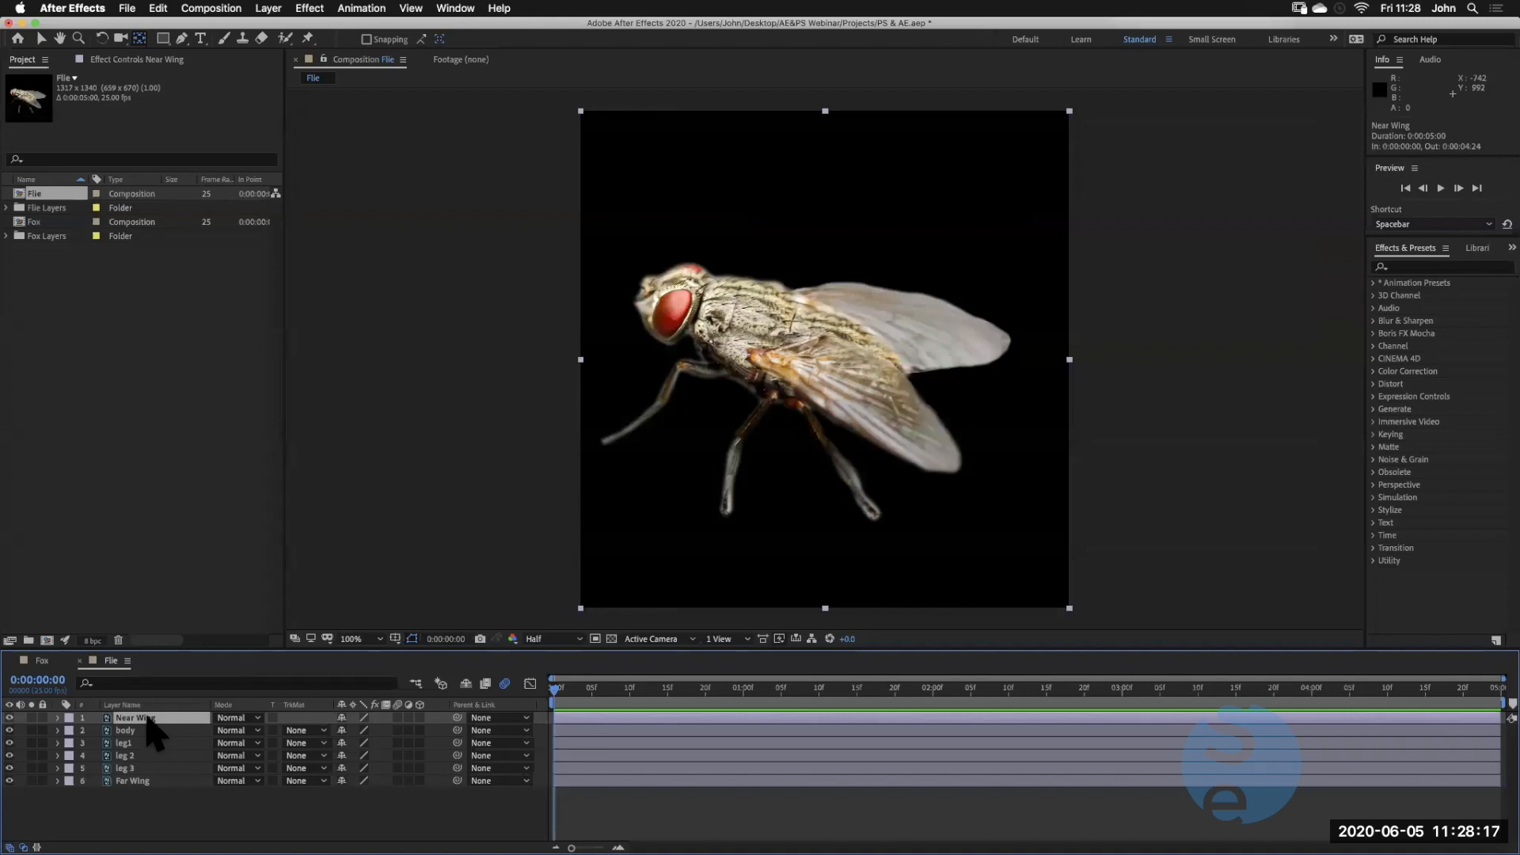
key(r)
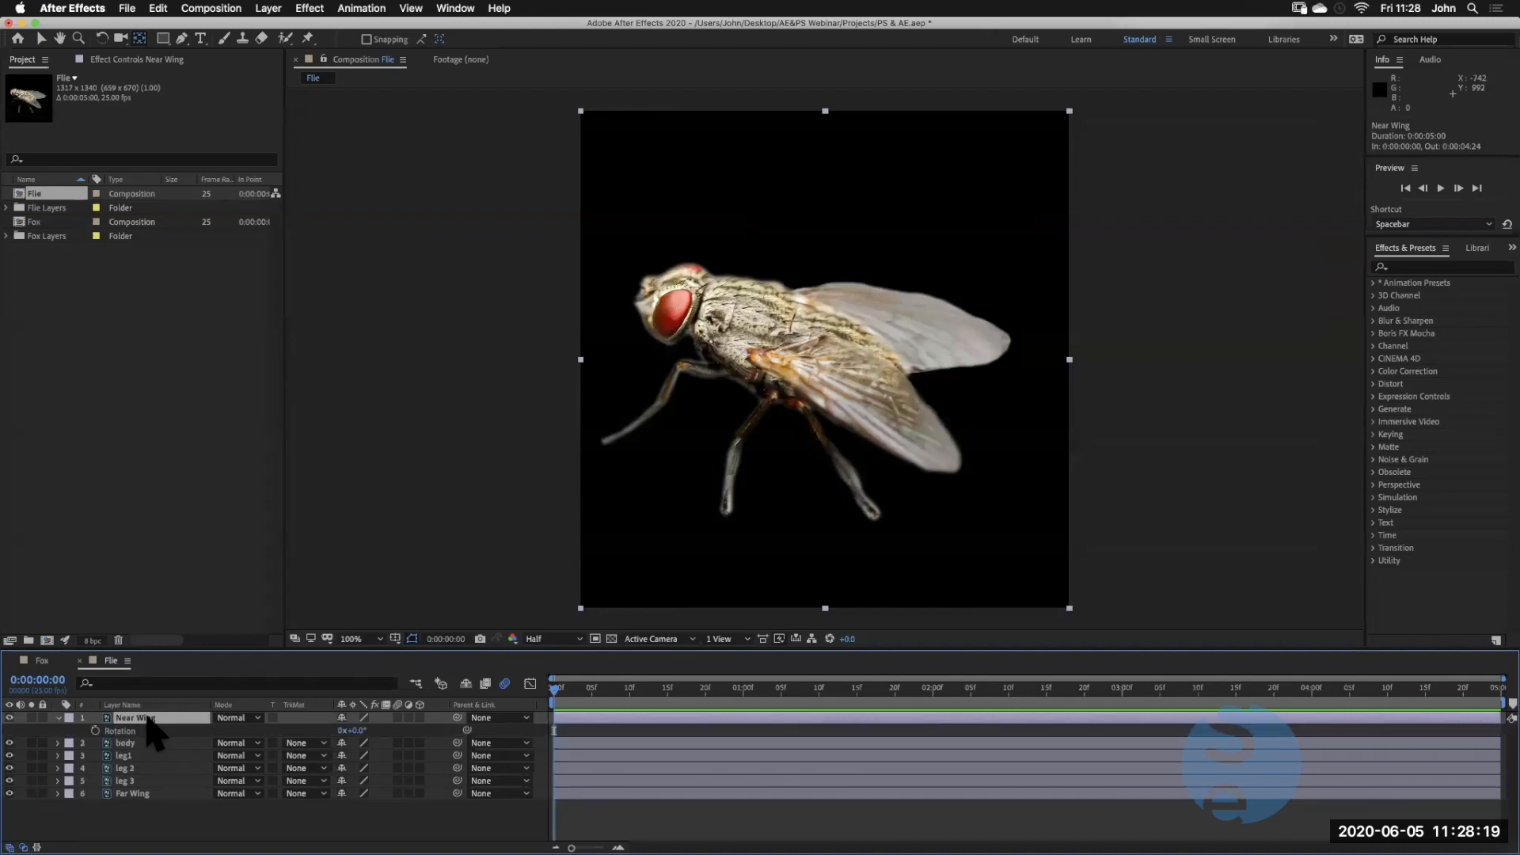
drag(354, 729, 383, 731)
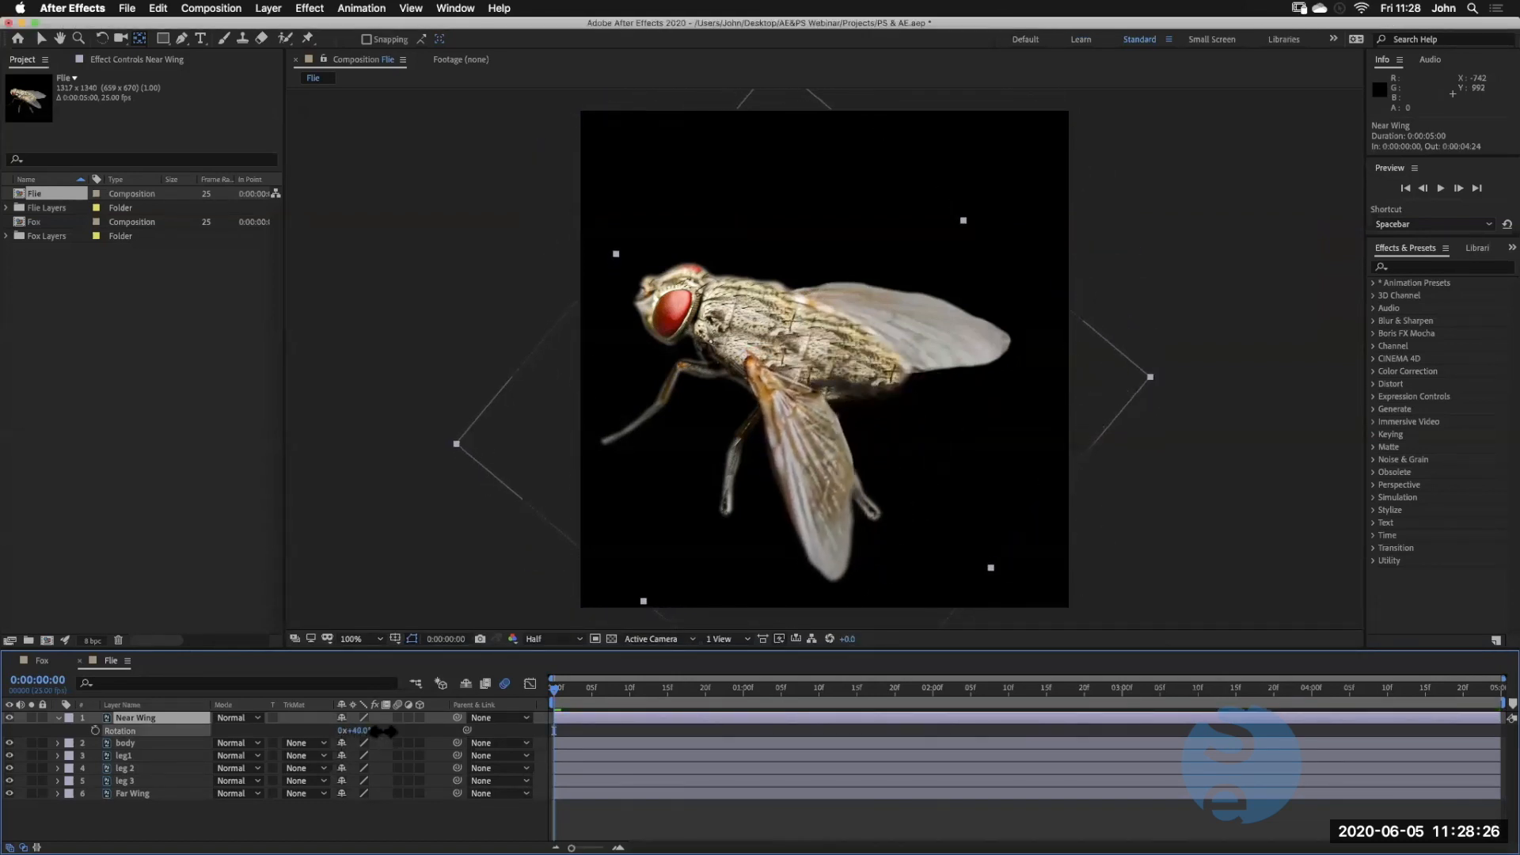
click(95, 730)
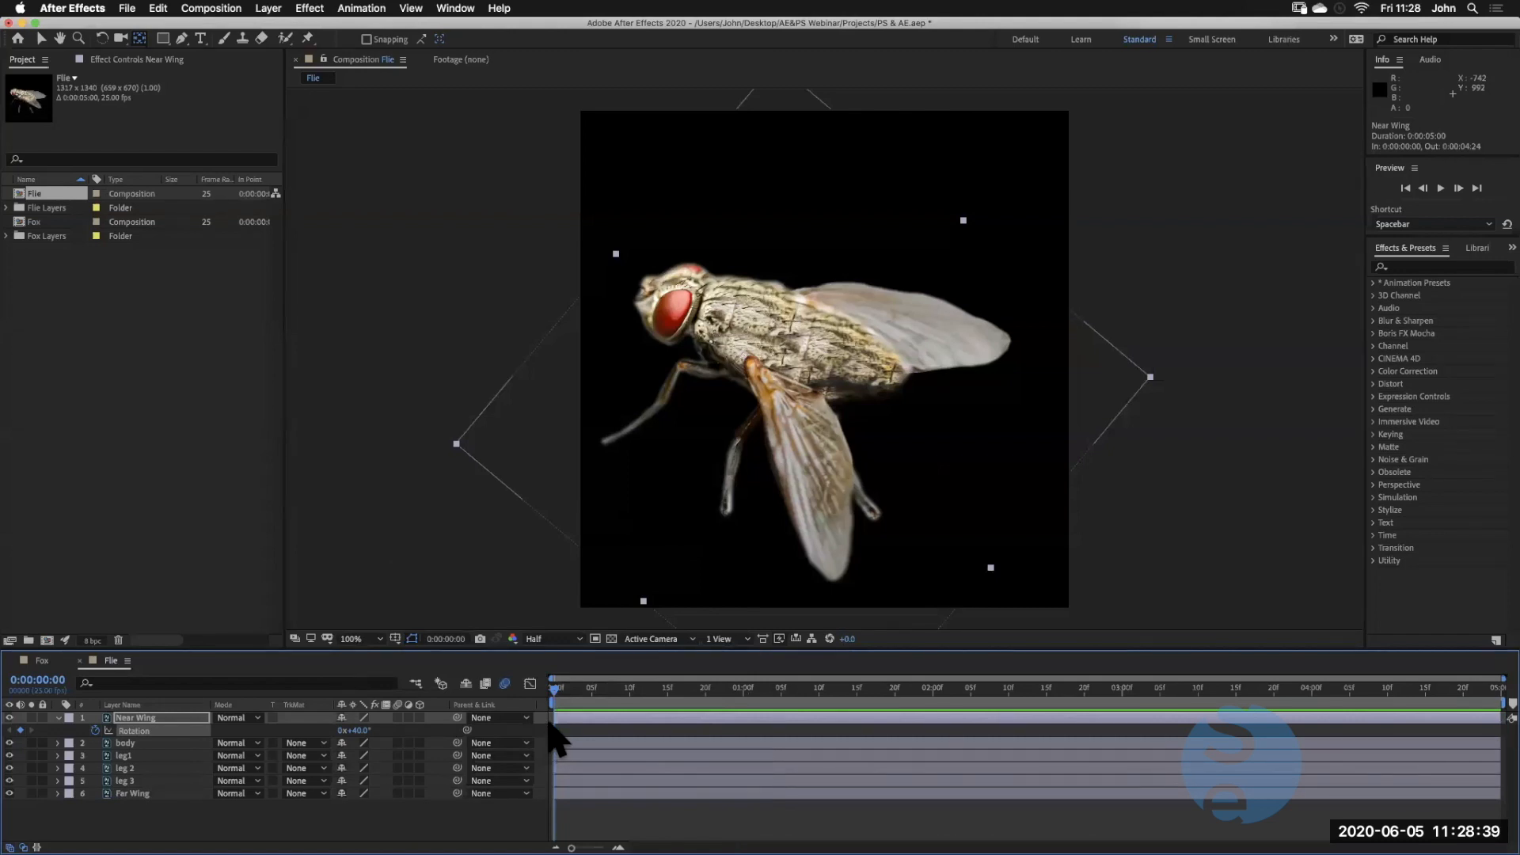
Add a Near Wing rotation keyframe of -60° at 0:00:00:02
key(Page_Down)
key(Page_Down)
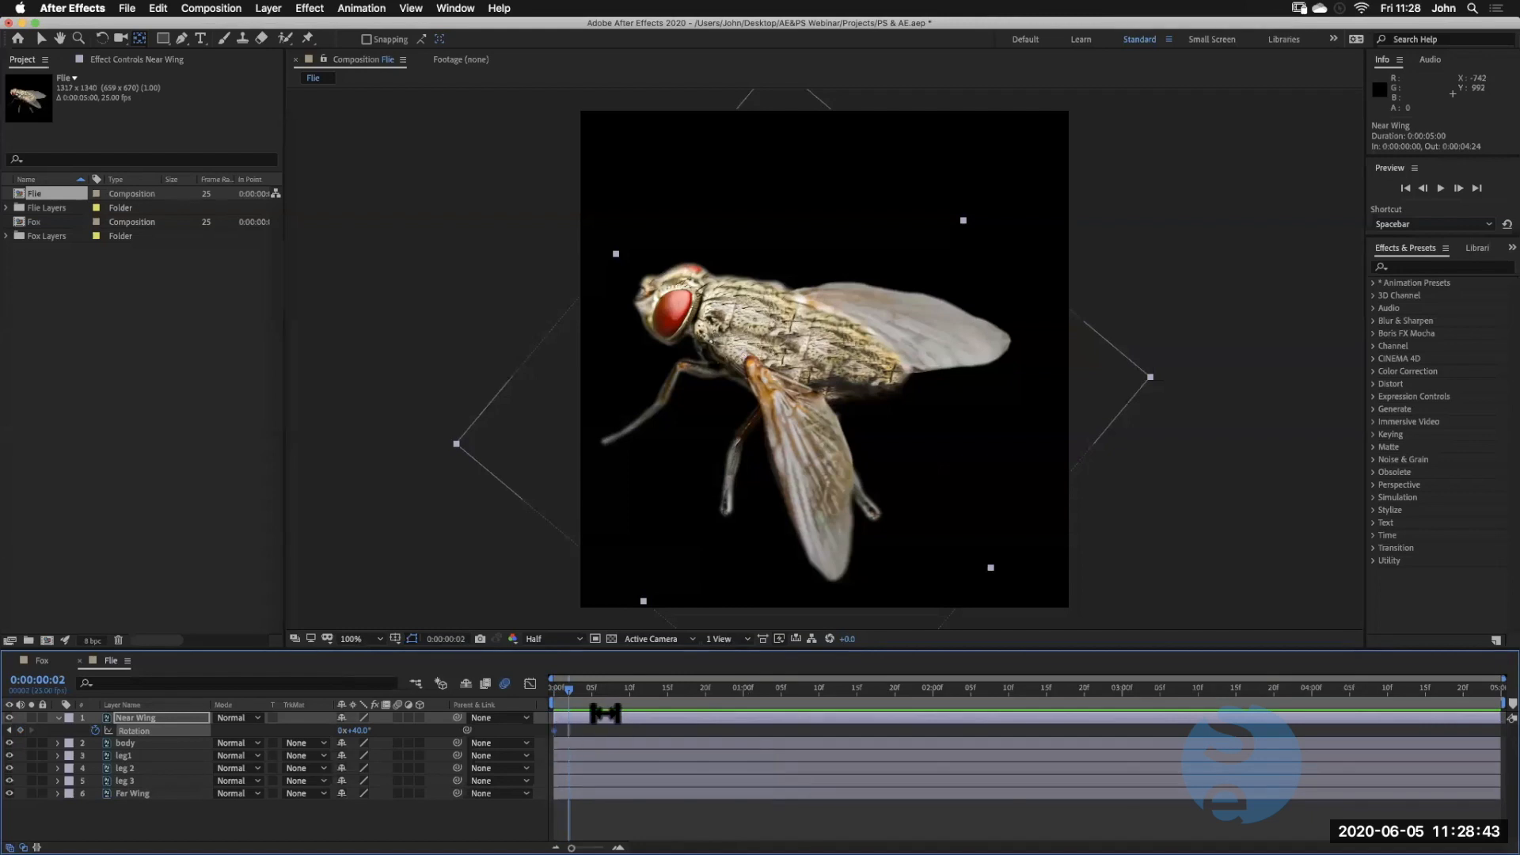
drag(360, 730, 296, 740)
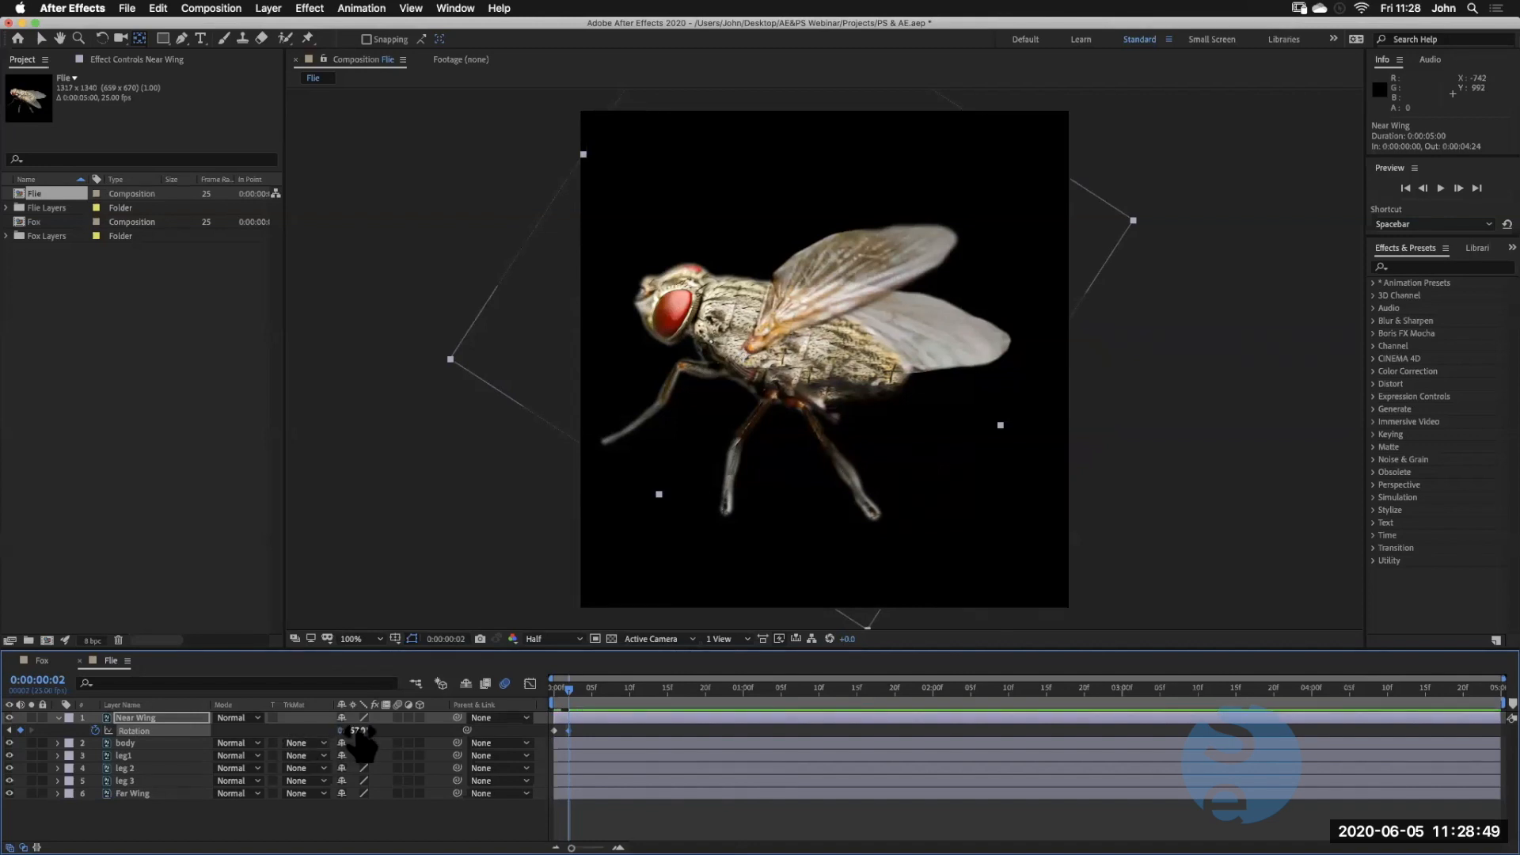
drag(360, 731, 356, 731)
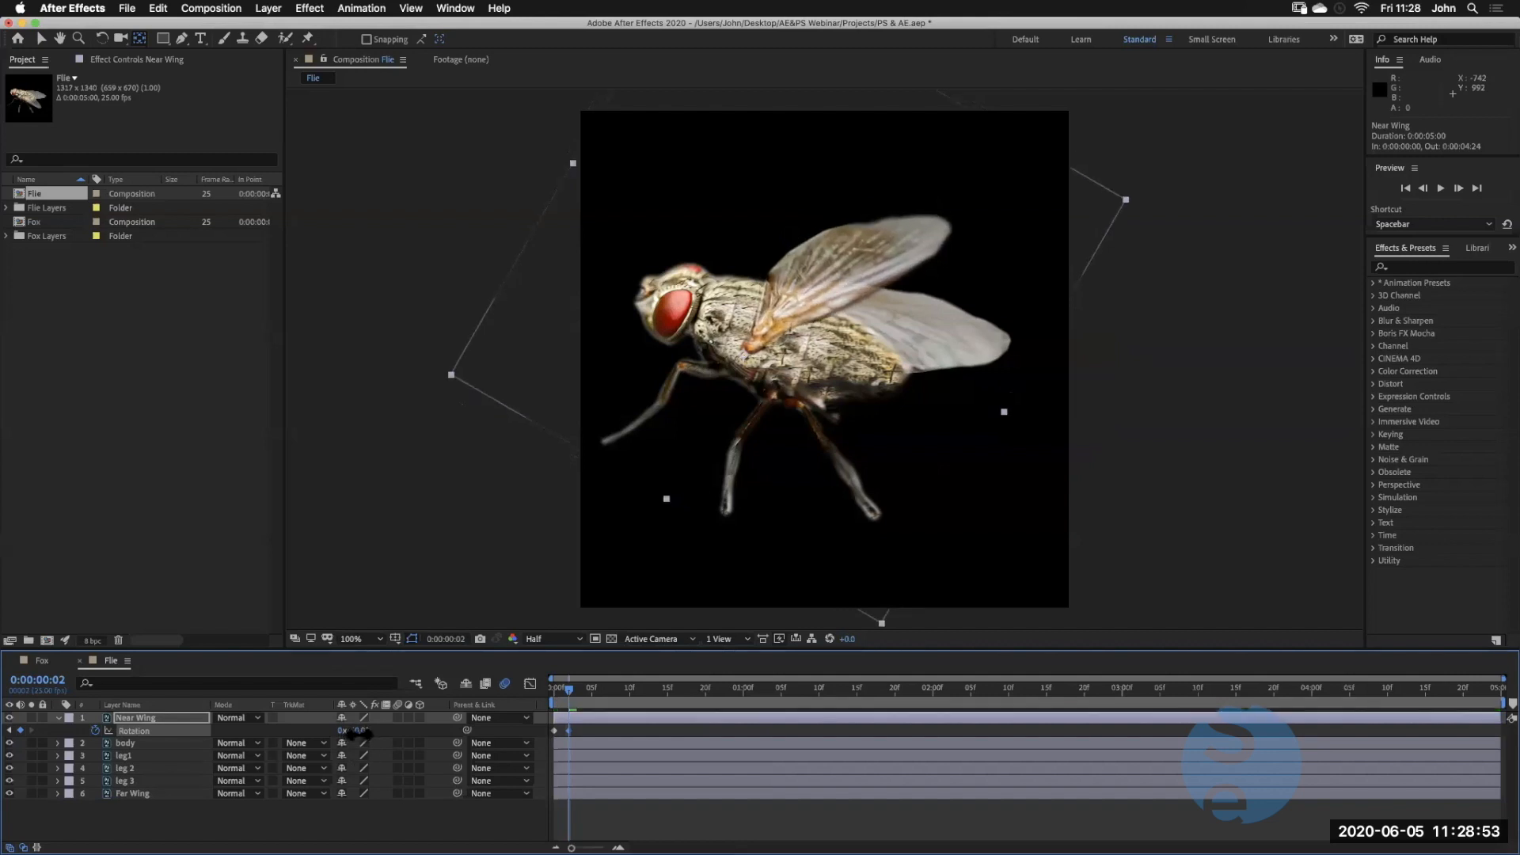
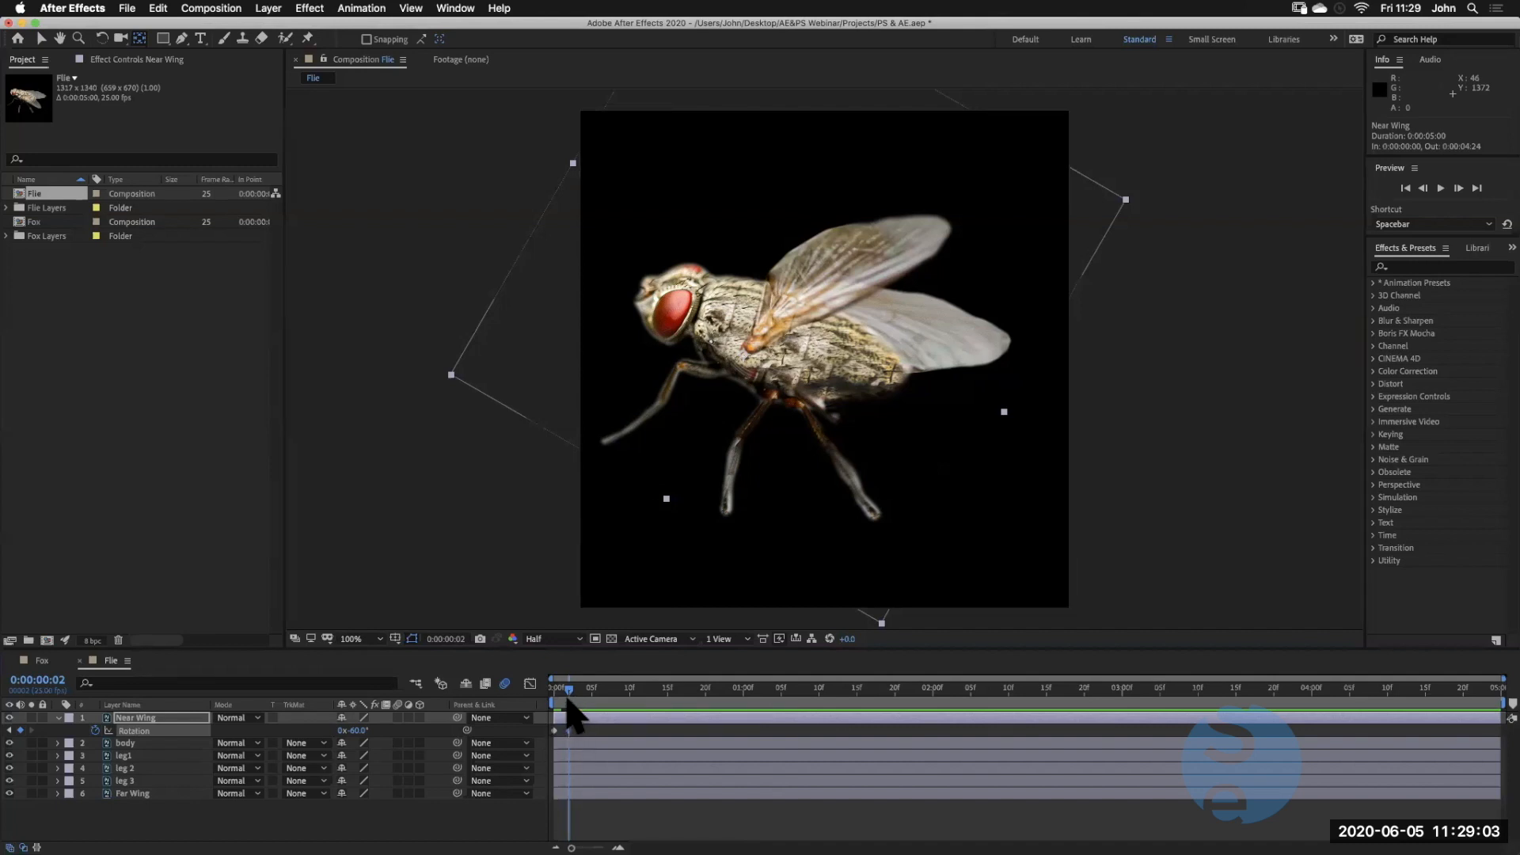
Copy the first Near Wing rotation keyframe to 0:00:00:04 and return the playhead to the start
click(567, 697)
key(equal)
key(equal)
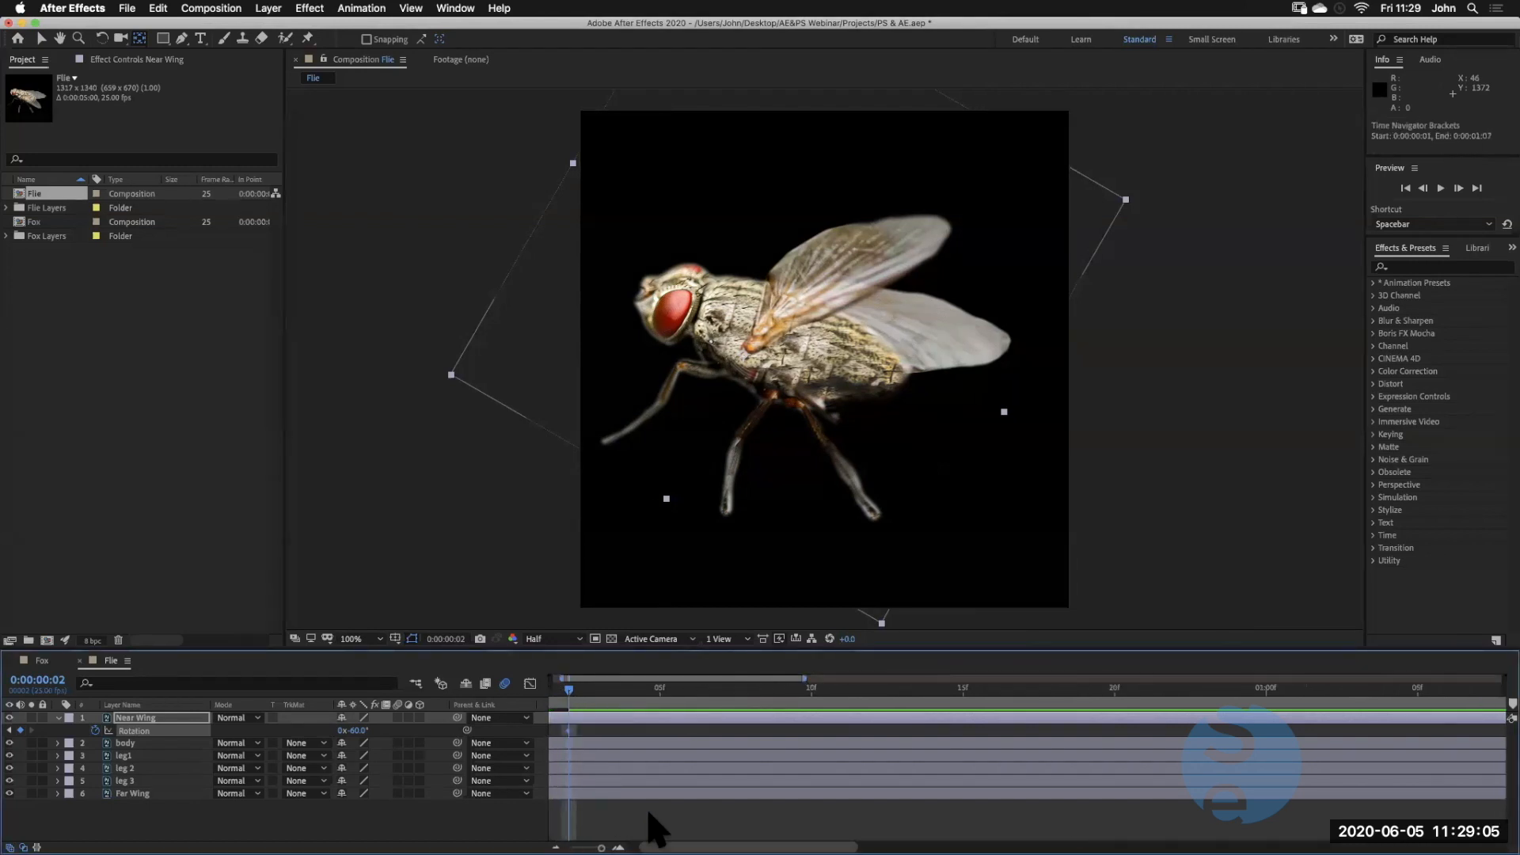
drag(645, 846, 622, 846)
key(Page_Down)
key(Page_Down)
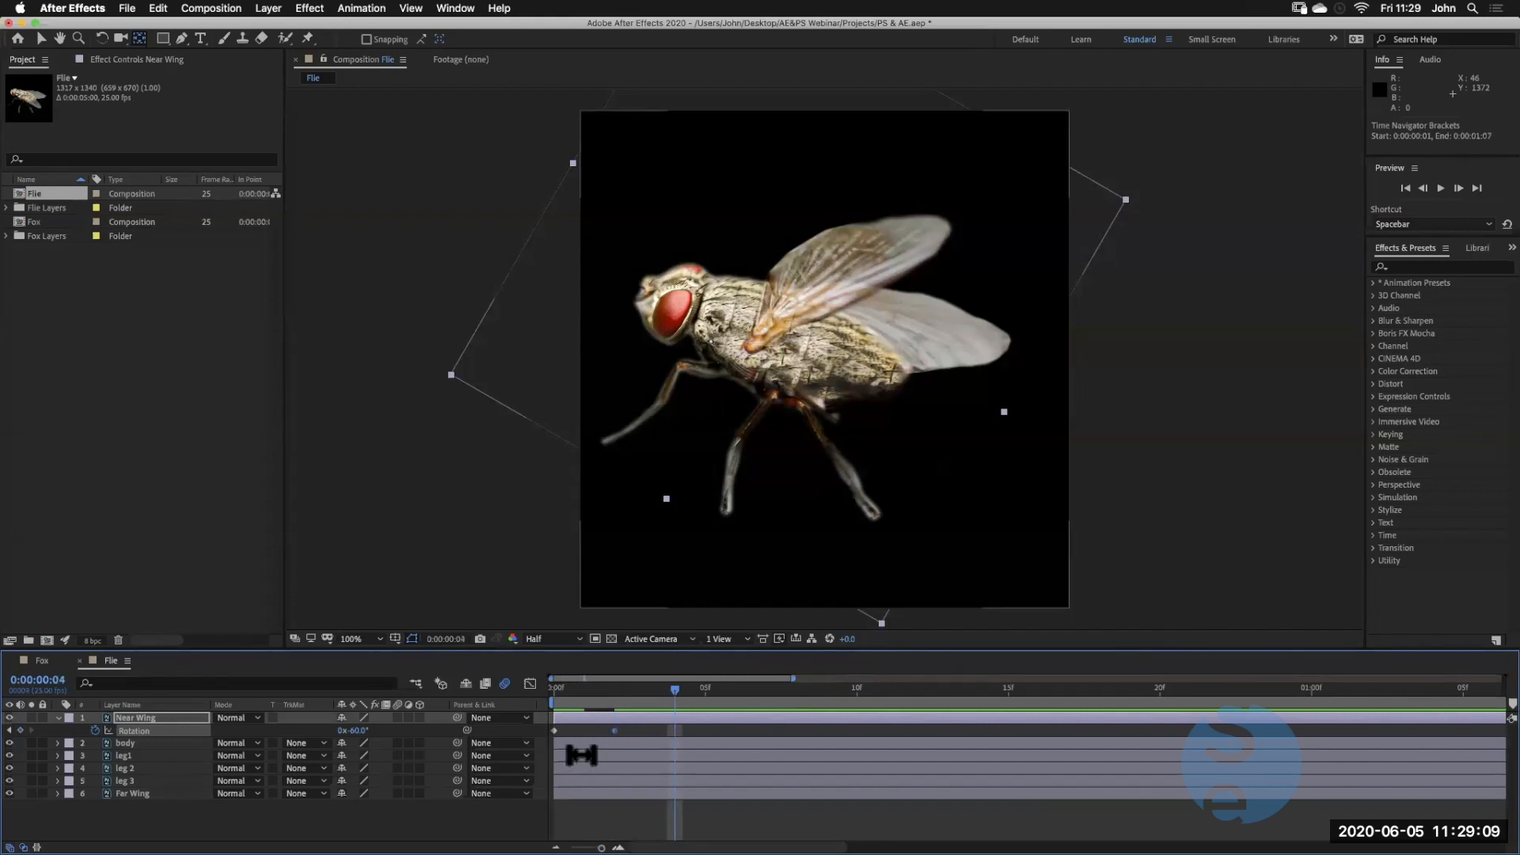
mouse_move(556, 735)
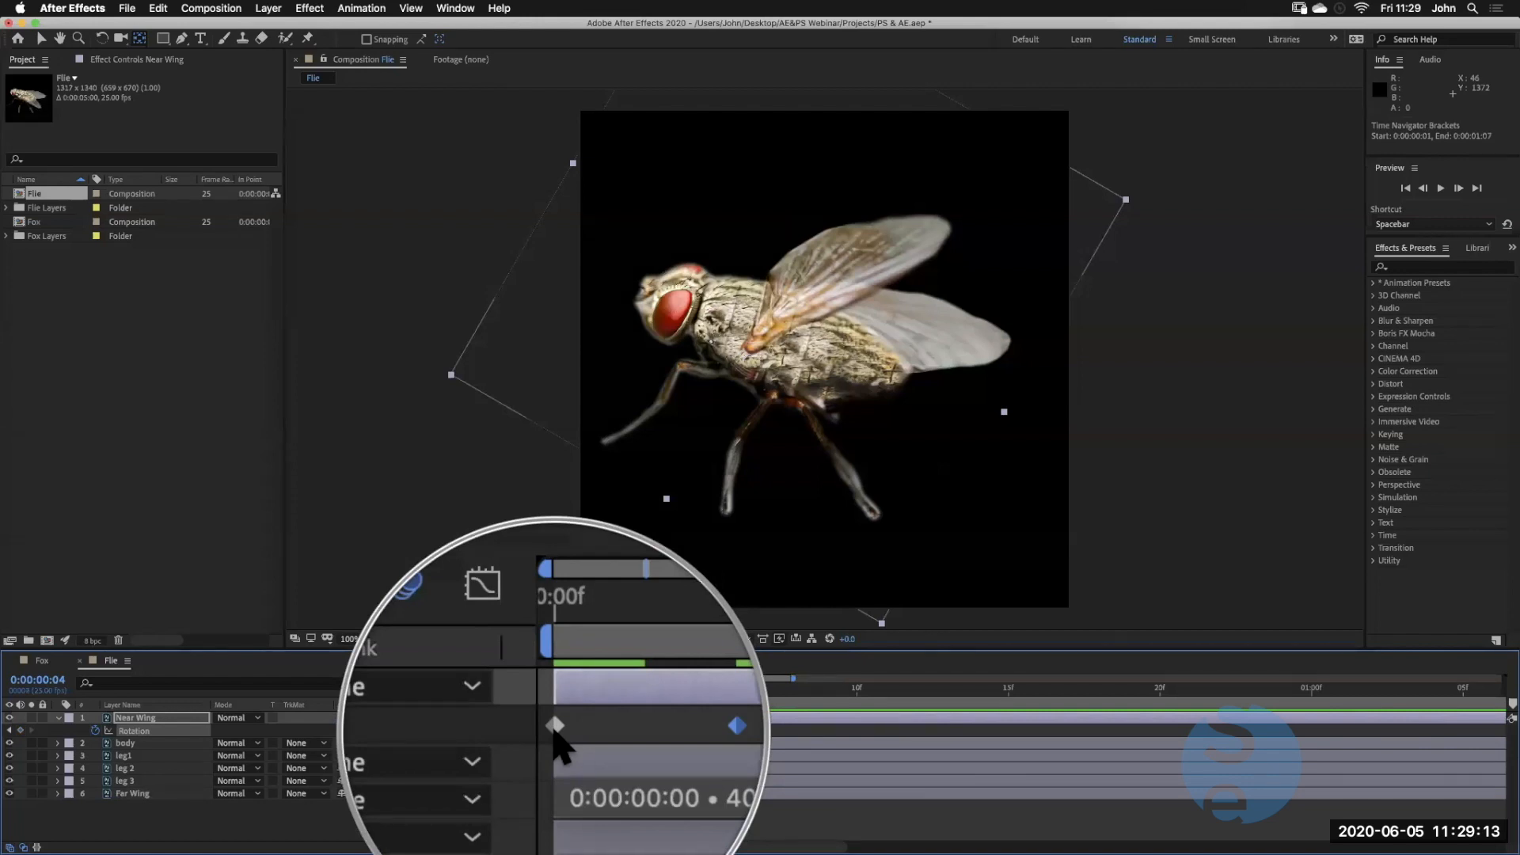
click(555, 727)
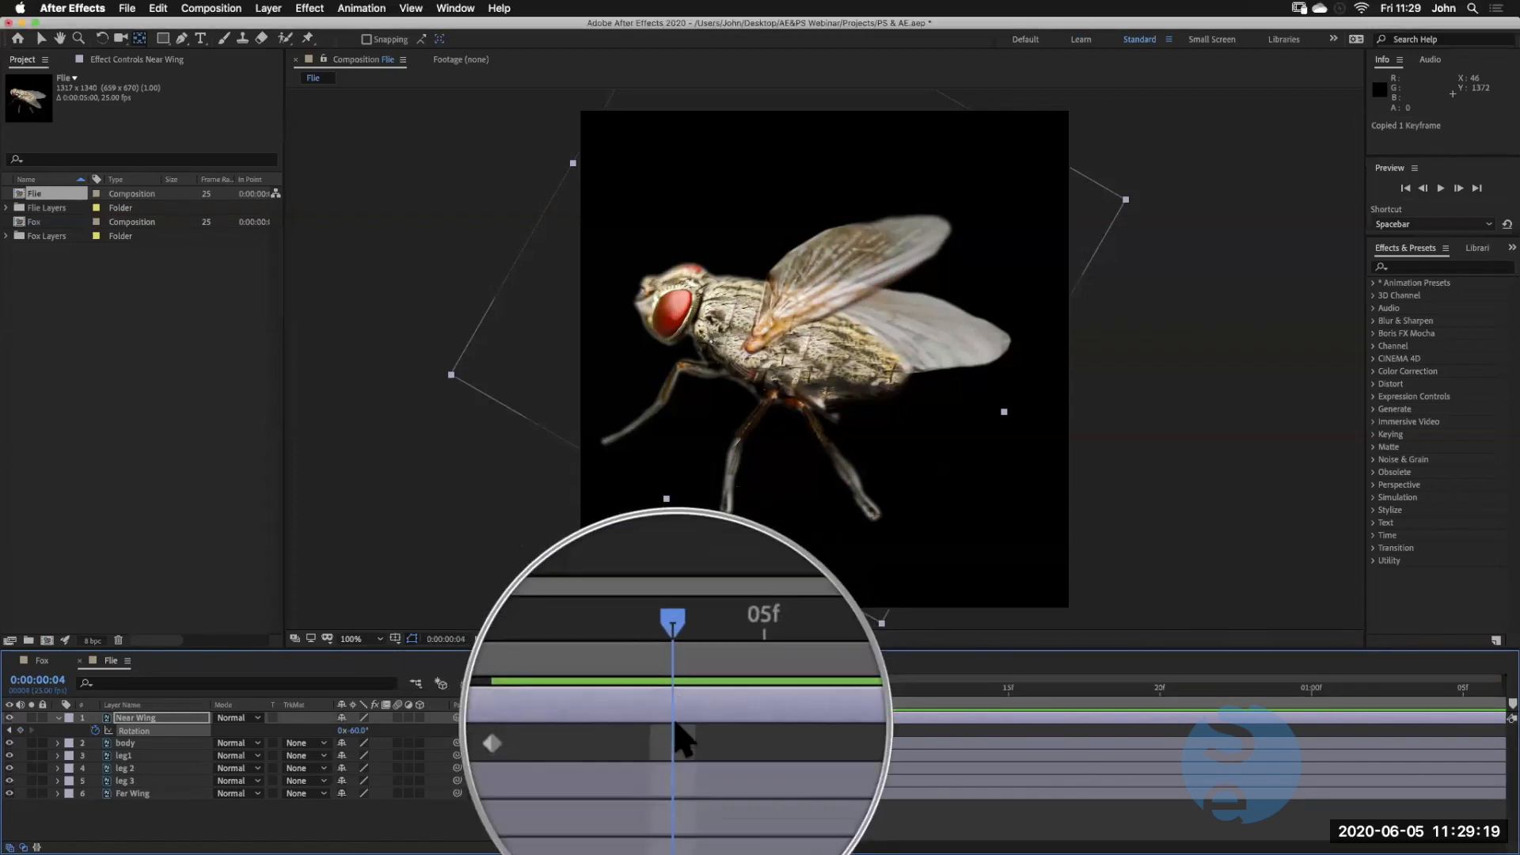
key(super+v)
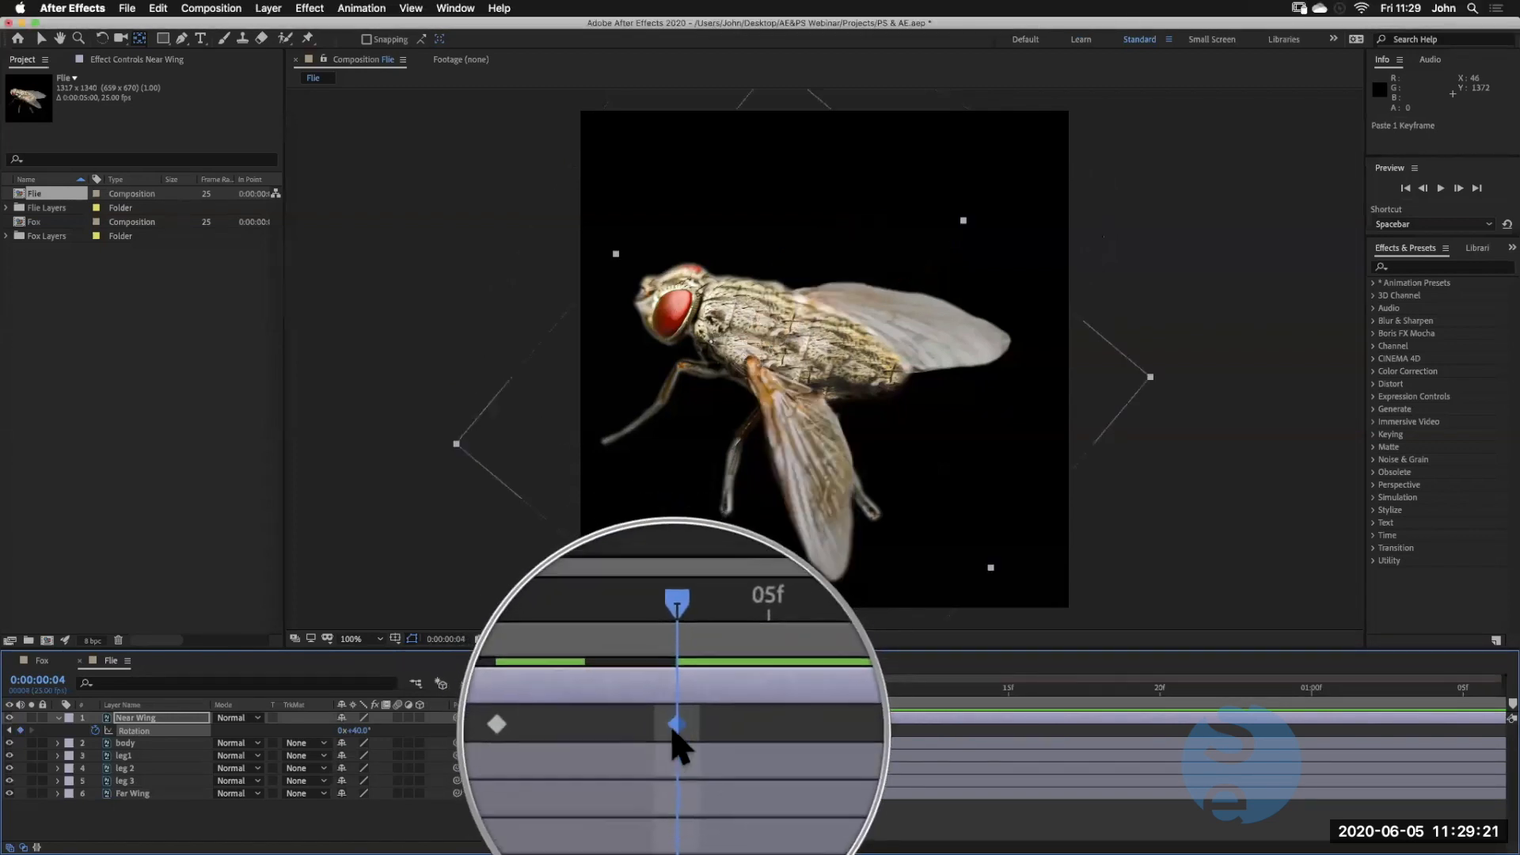
drag(674, 692, 479, 751)
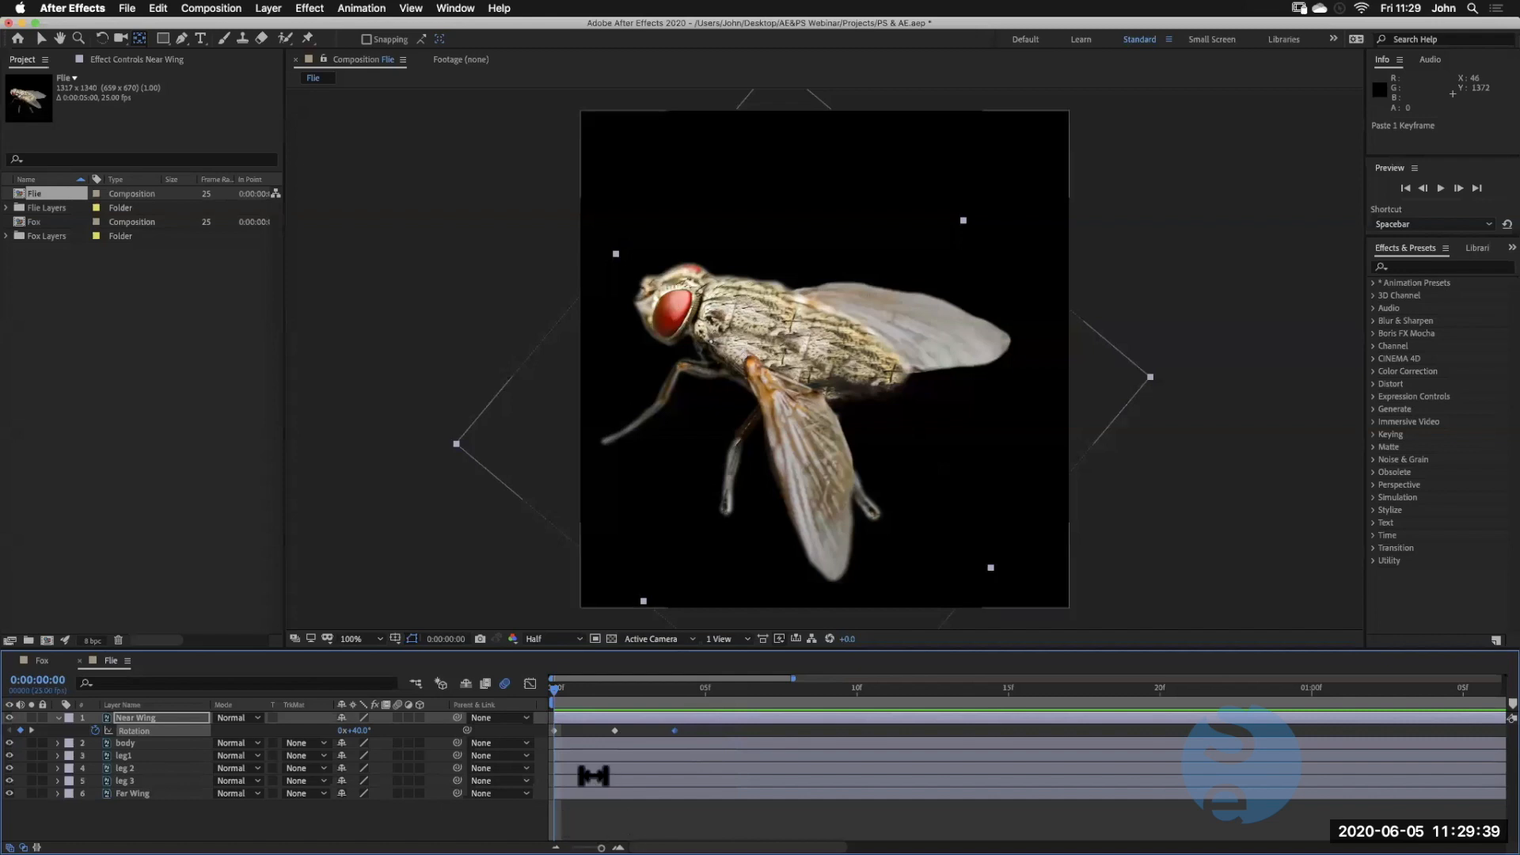
Add the expression loopOut(type = "cycle", numKeyframes = 0) to the Near Wing layer's rotation
click(149, 731)
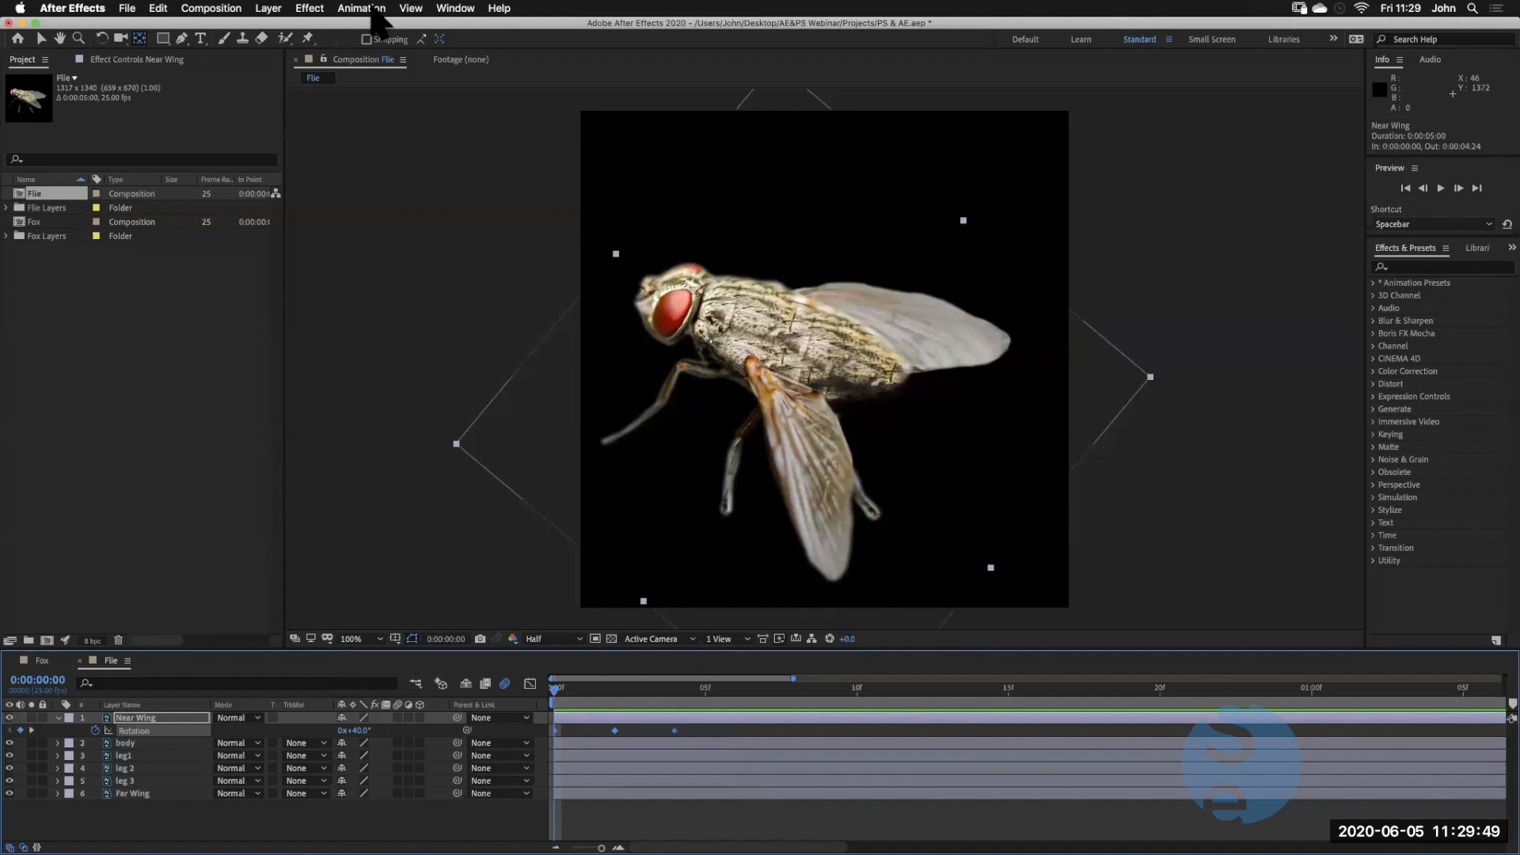
click(372, 10)
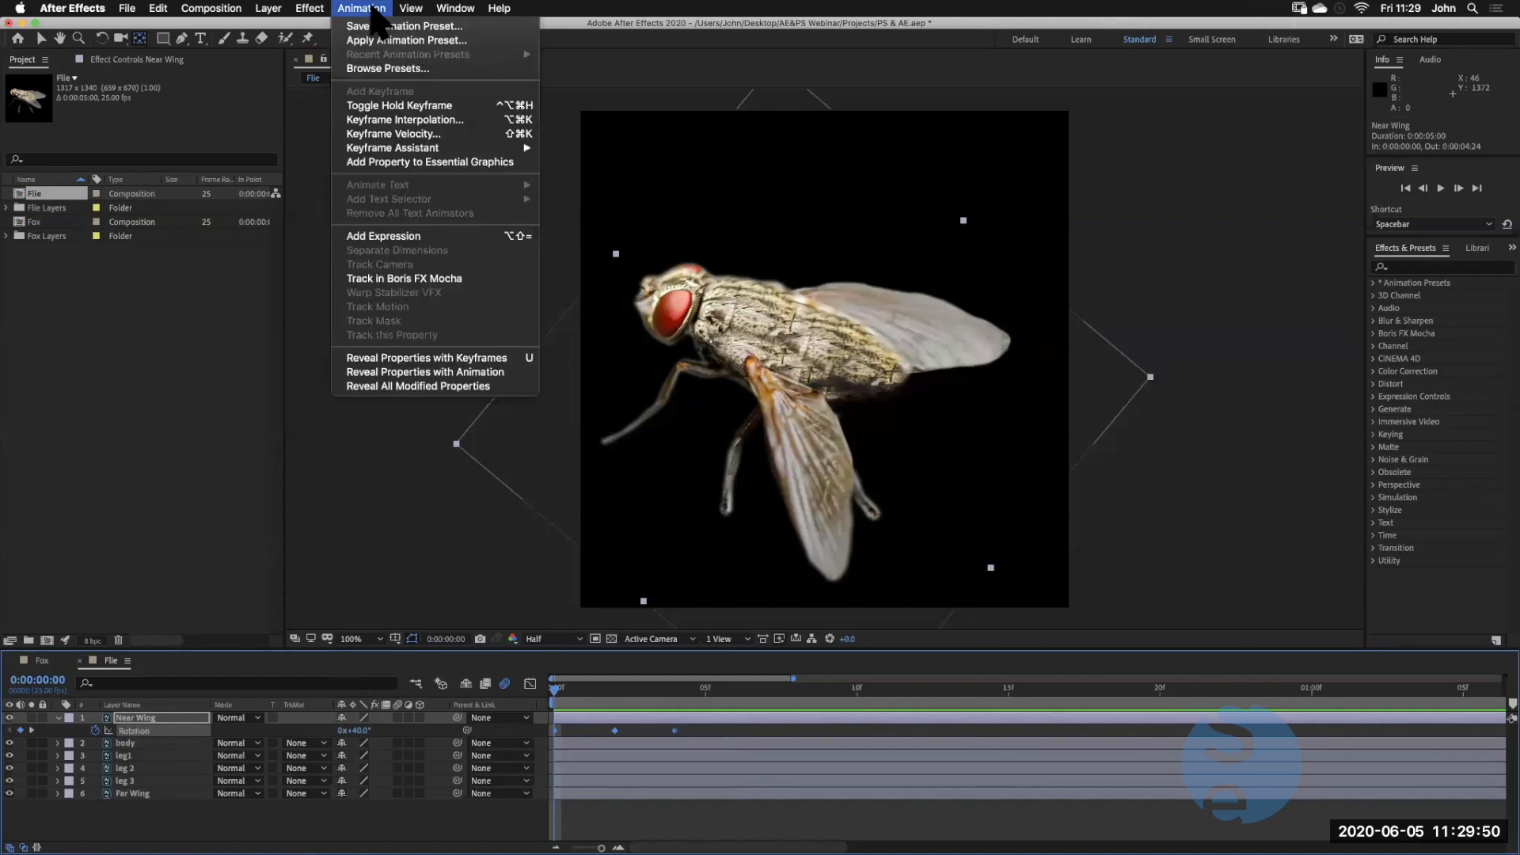
click(399, 234)
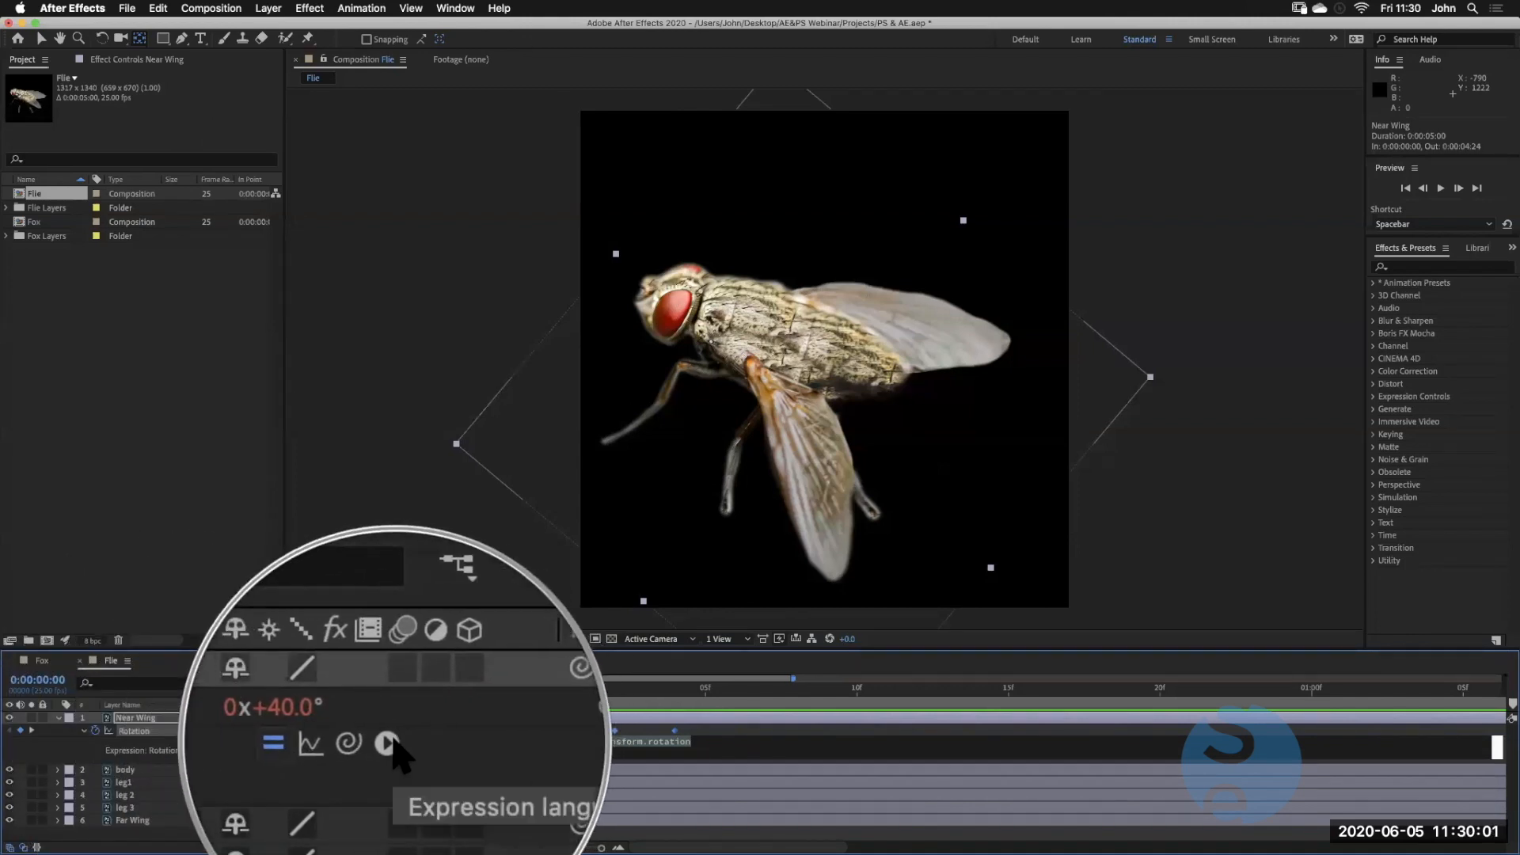
click(389, 744)
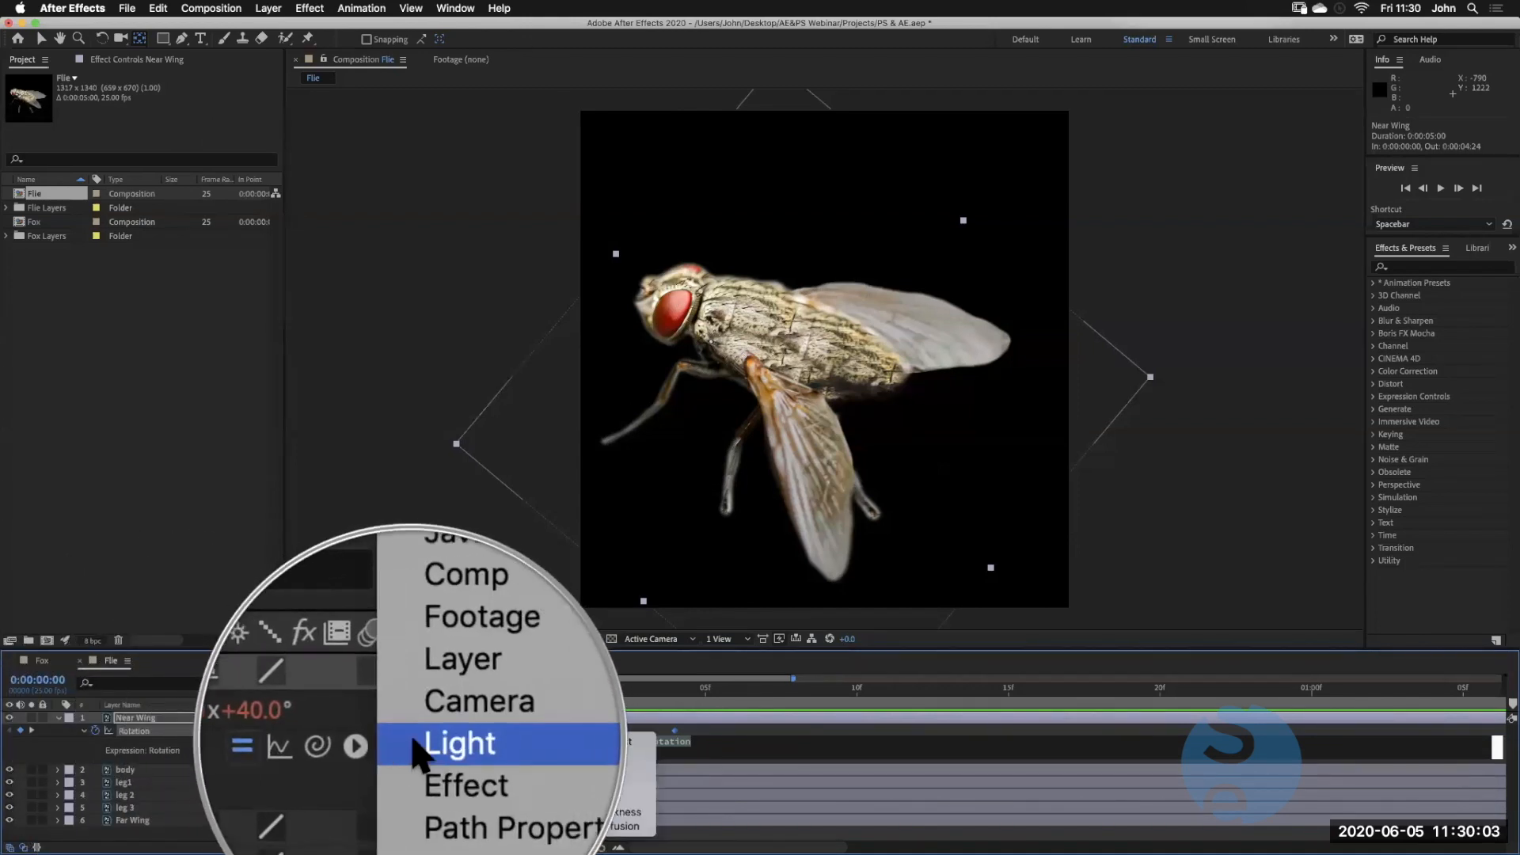
mouse_move(435, 784)
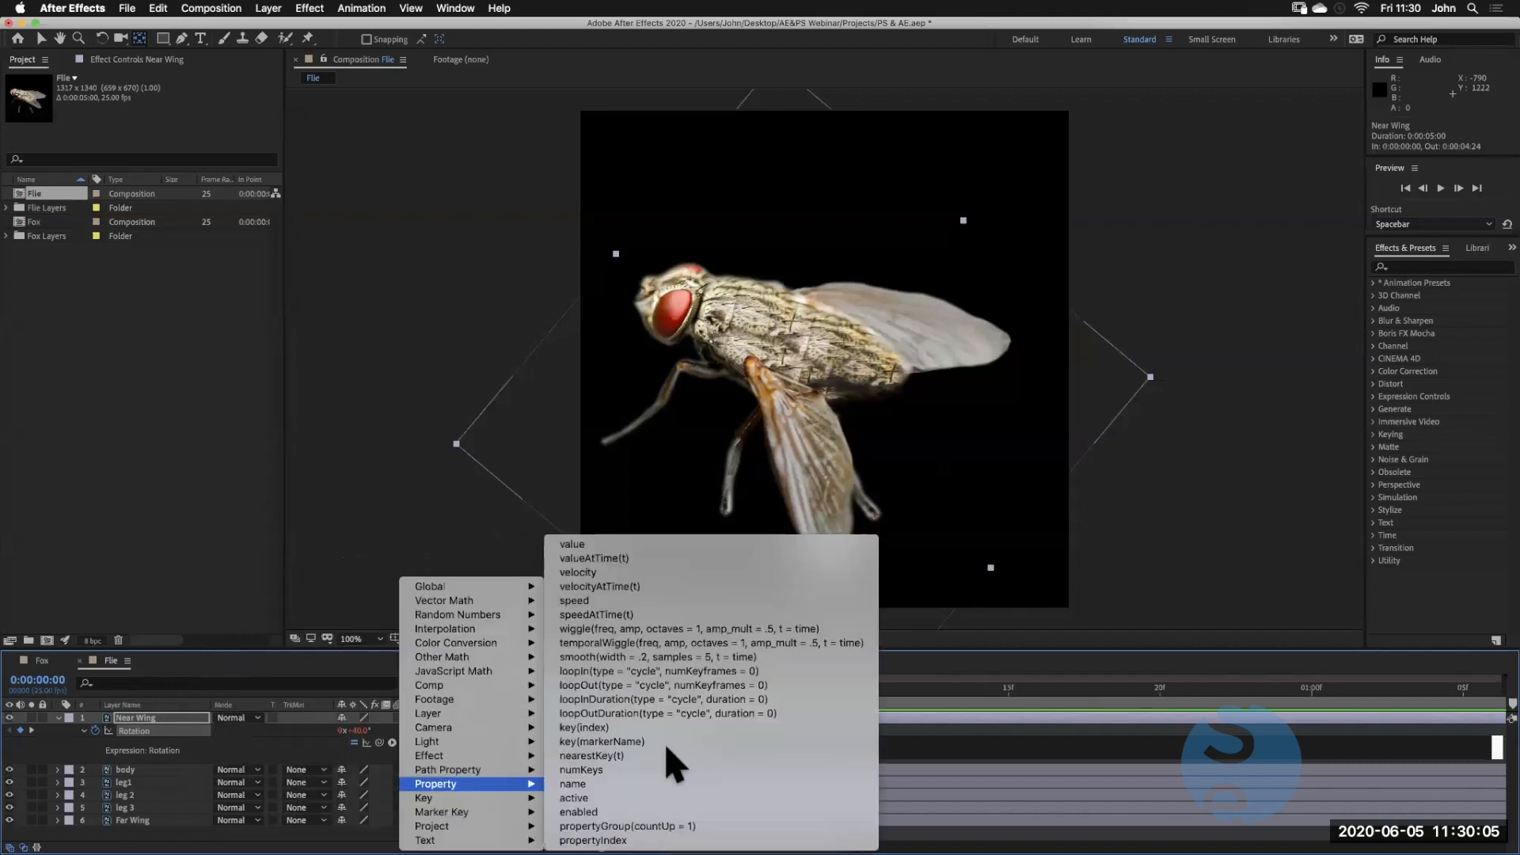
click(654, 695)
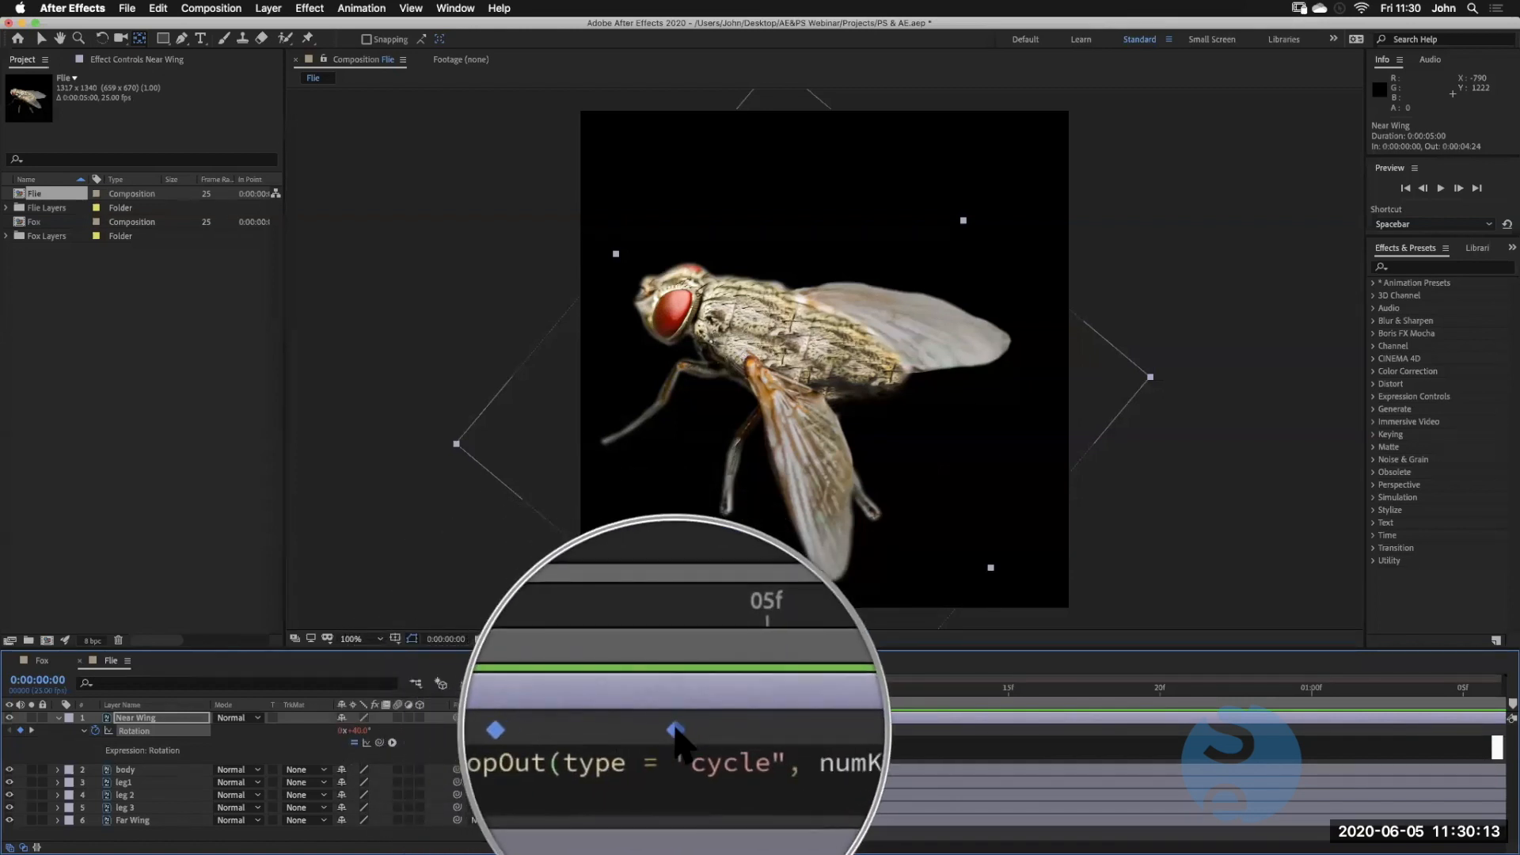
mouse_move(675, 727)
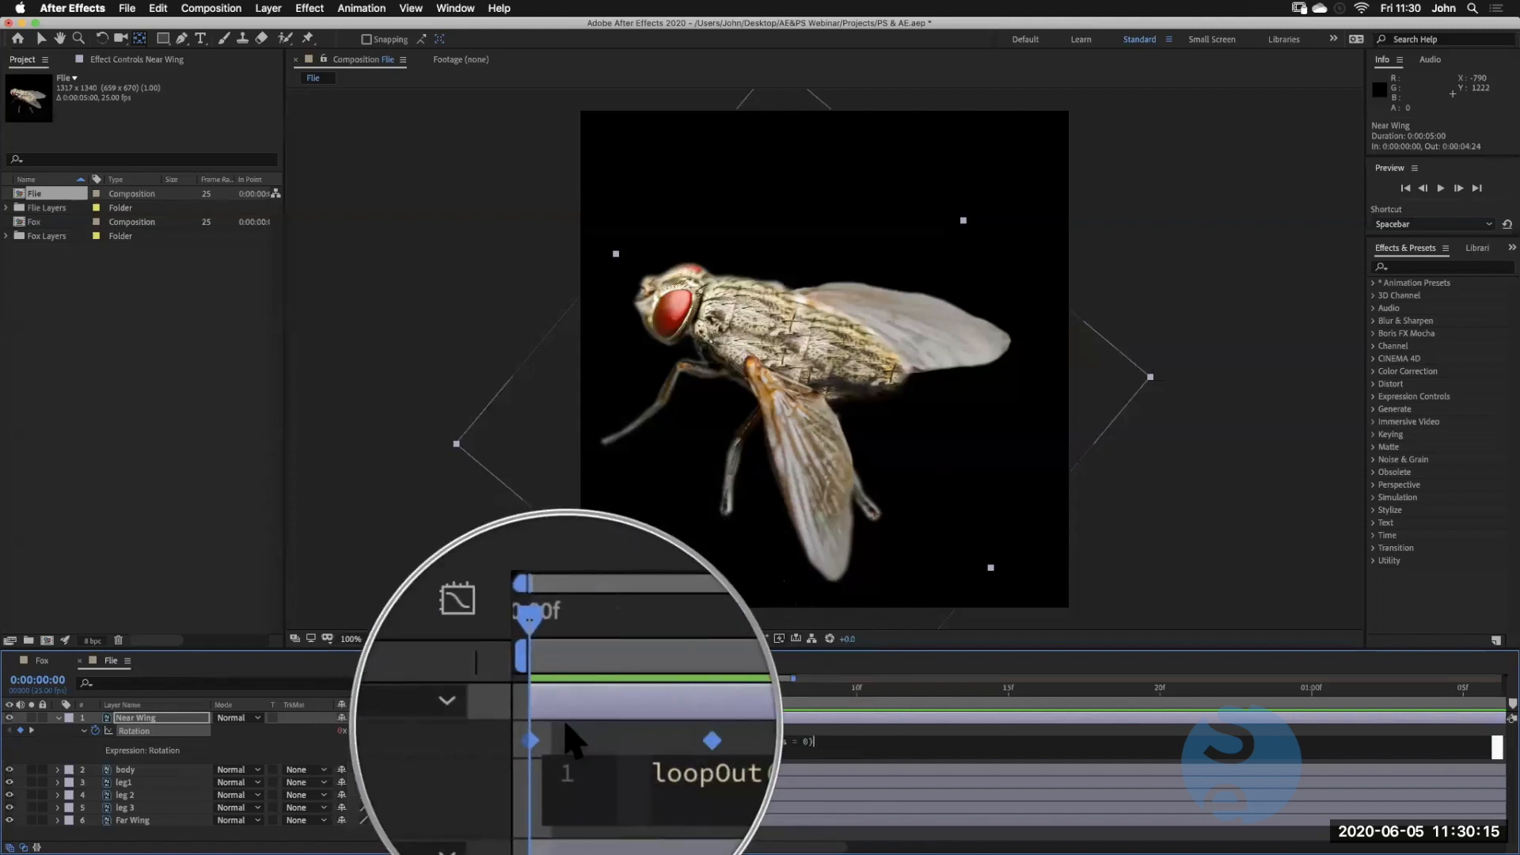
click(546, 689)
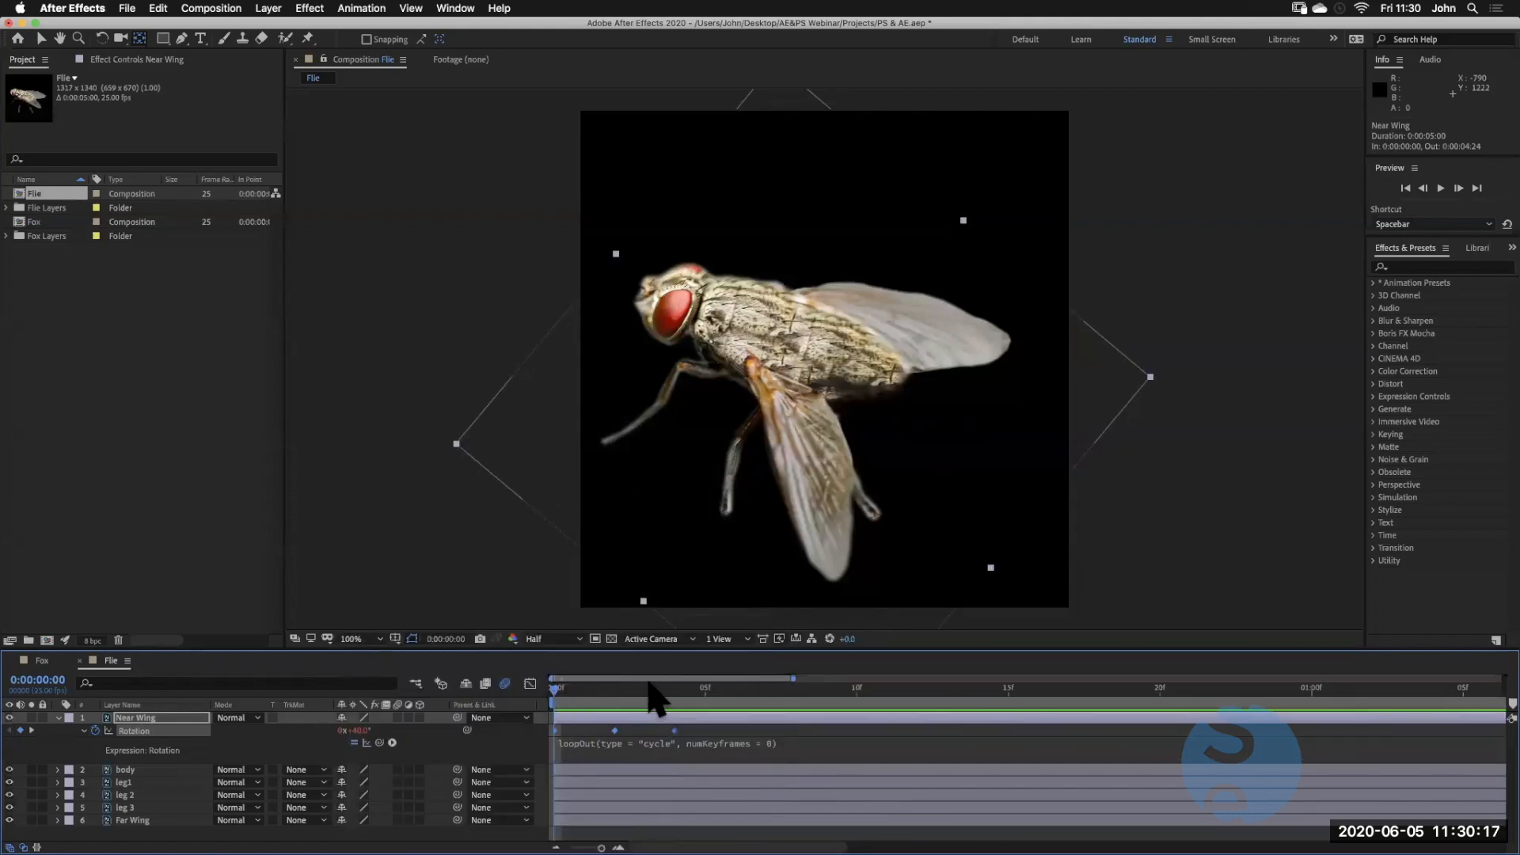
Copy the Near Wing layer's rotation keyframes and looping expression to the Far Wing layer at 0:00:00:00, and preview the flapping
key(space)
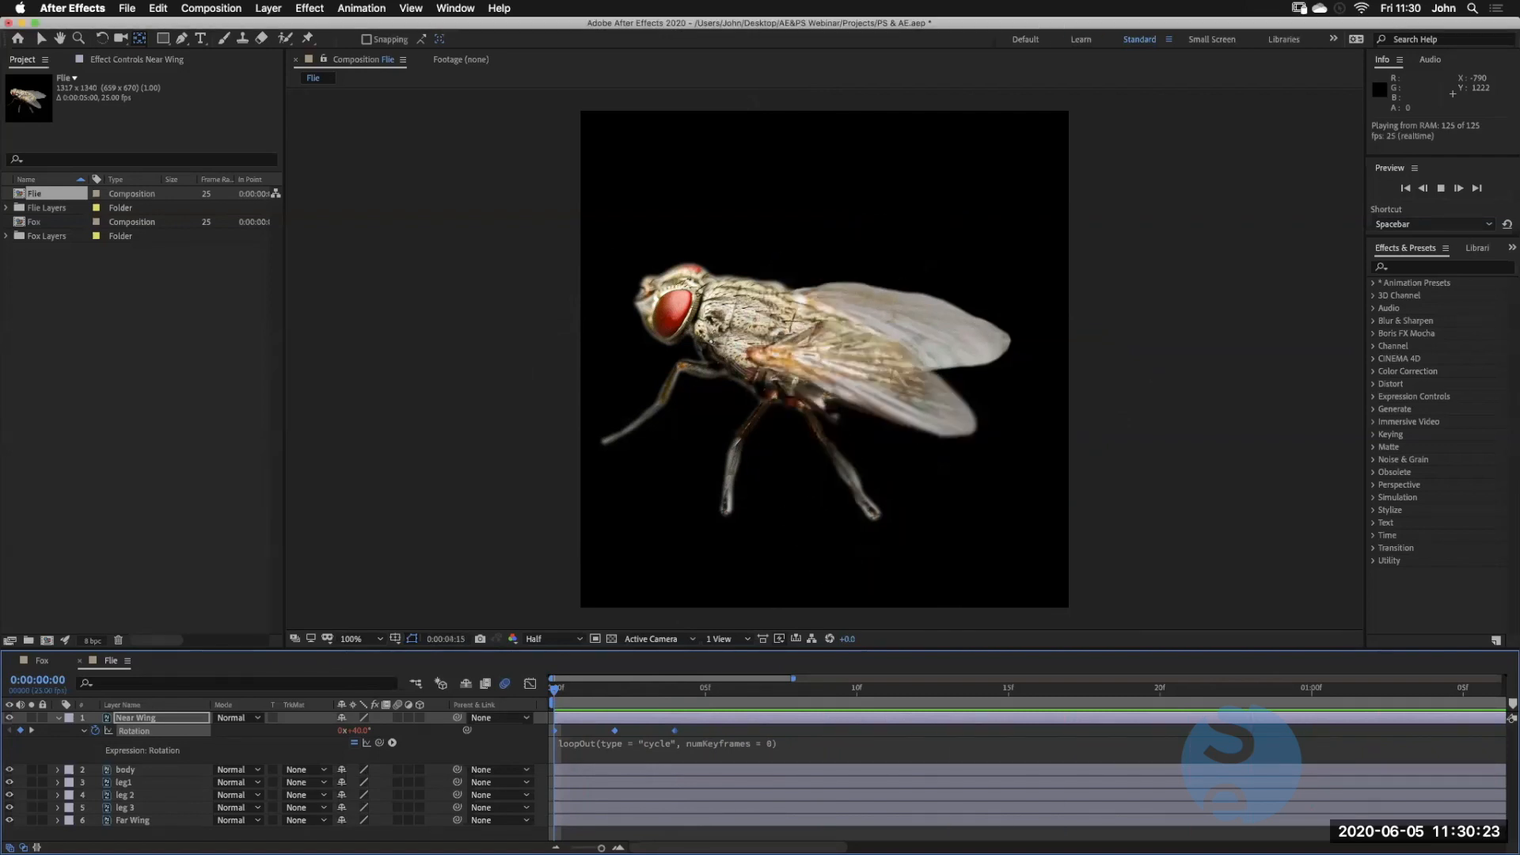
key(space)
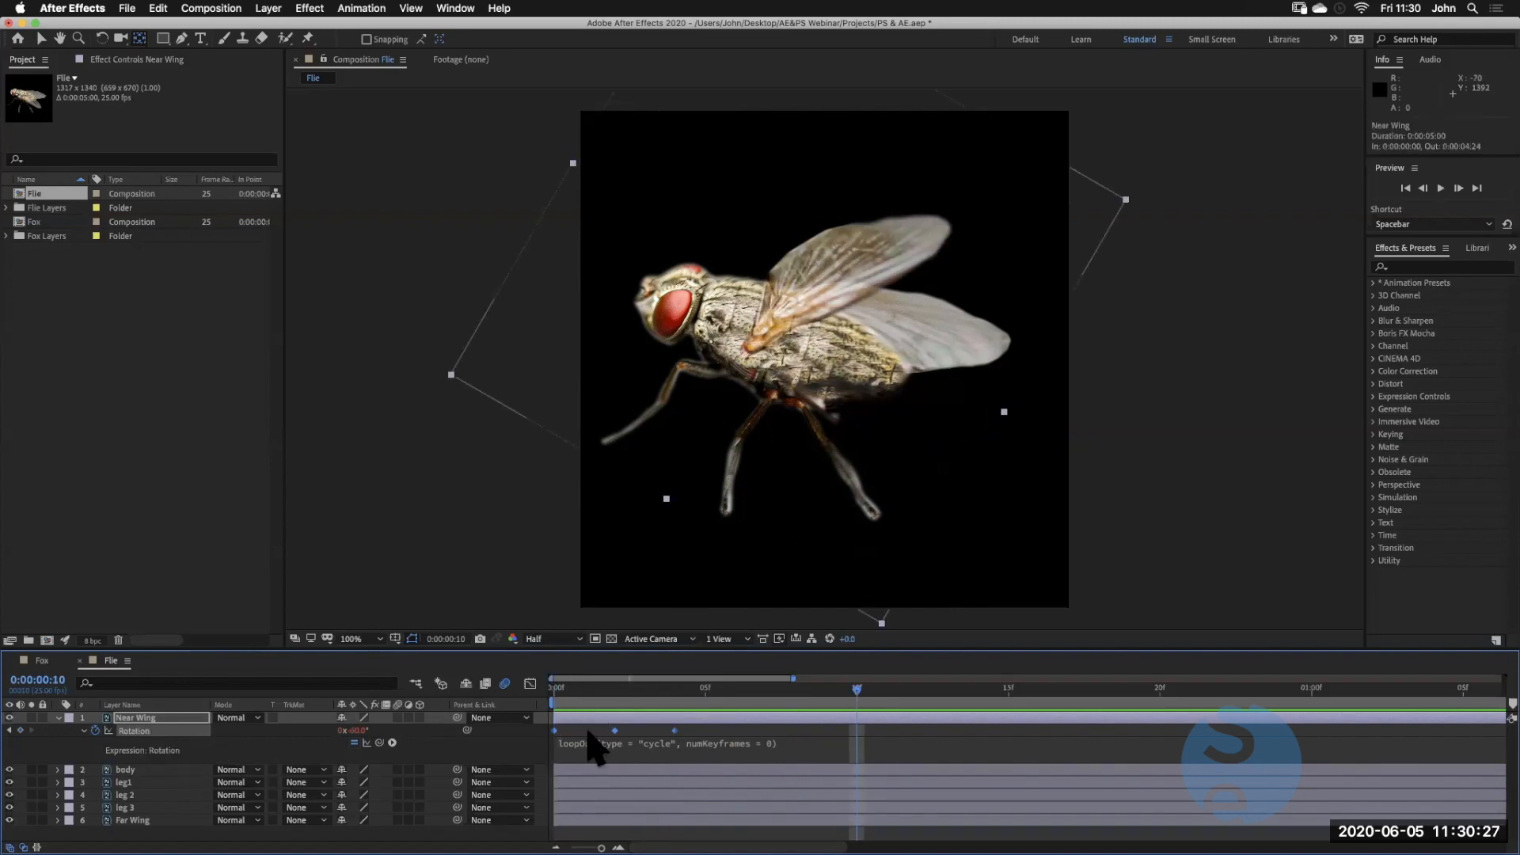
click(158, 8)
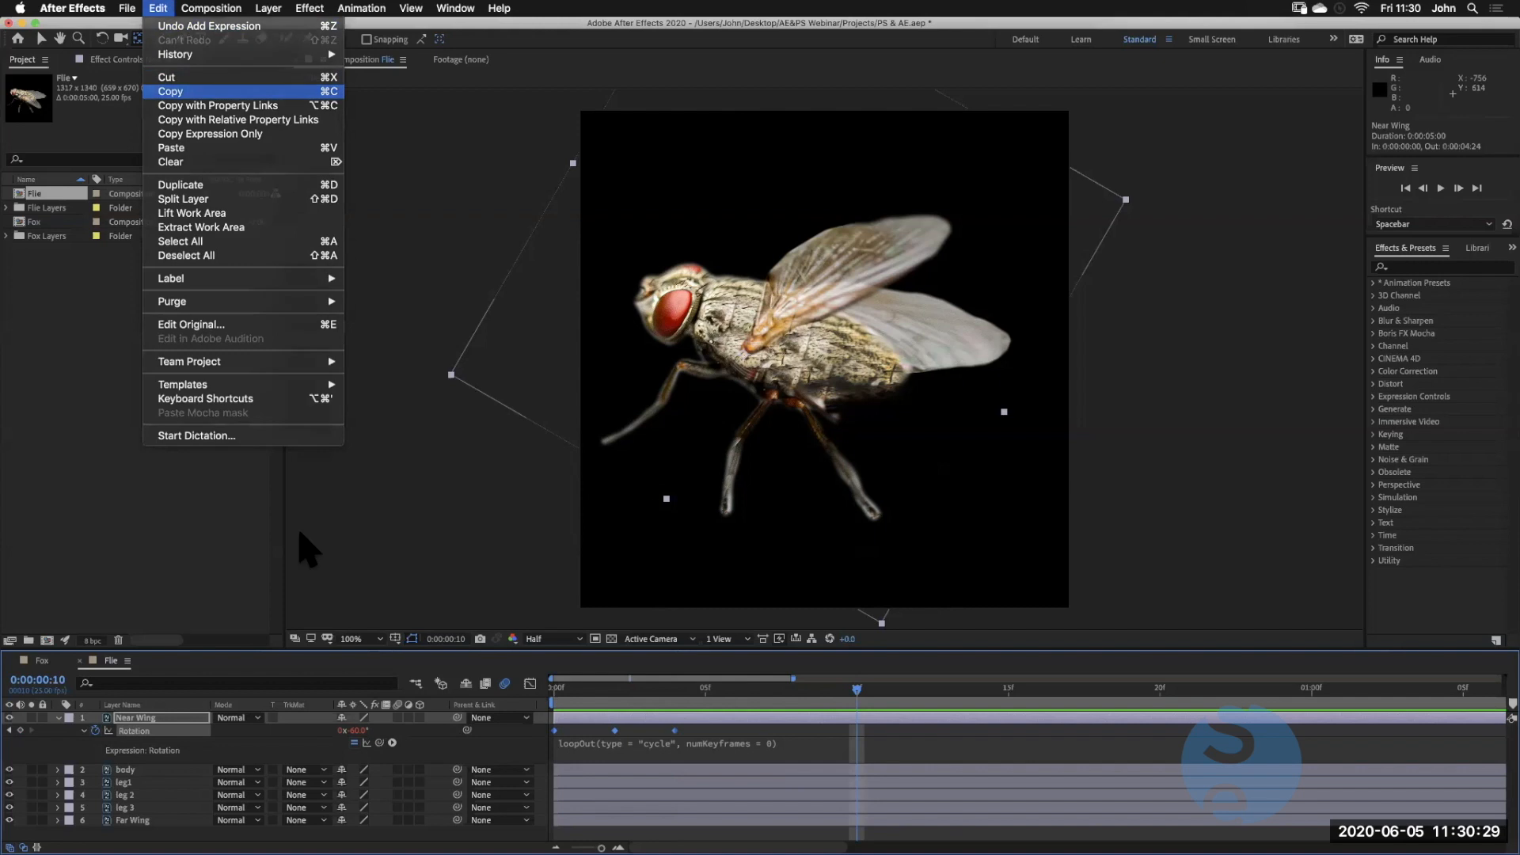
click(171, 91)
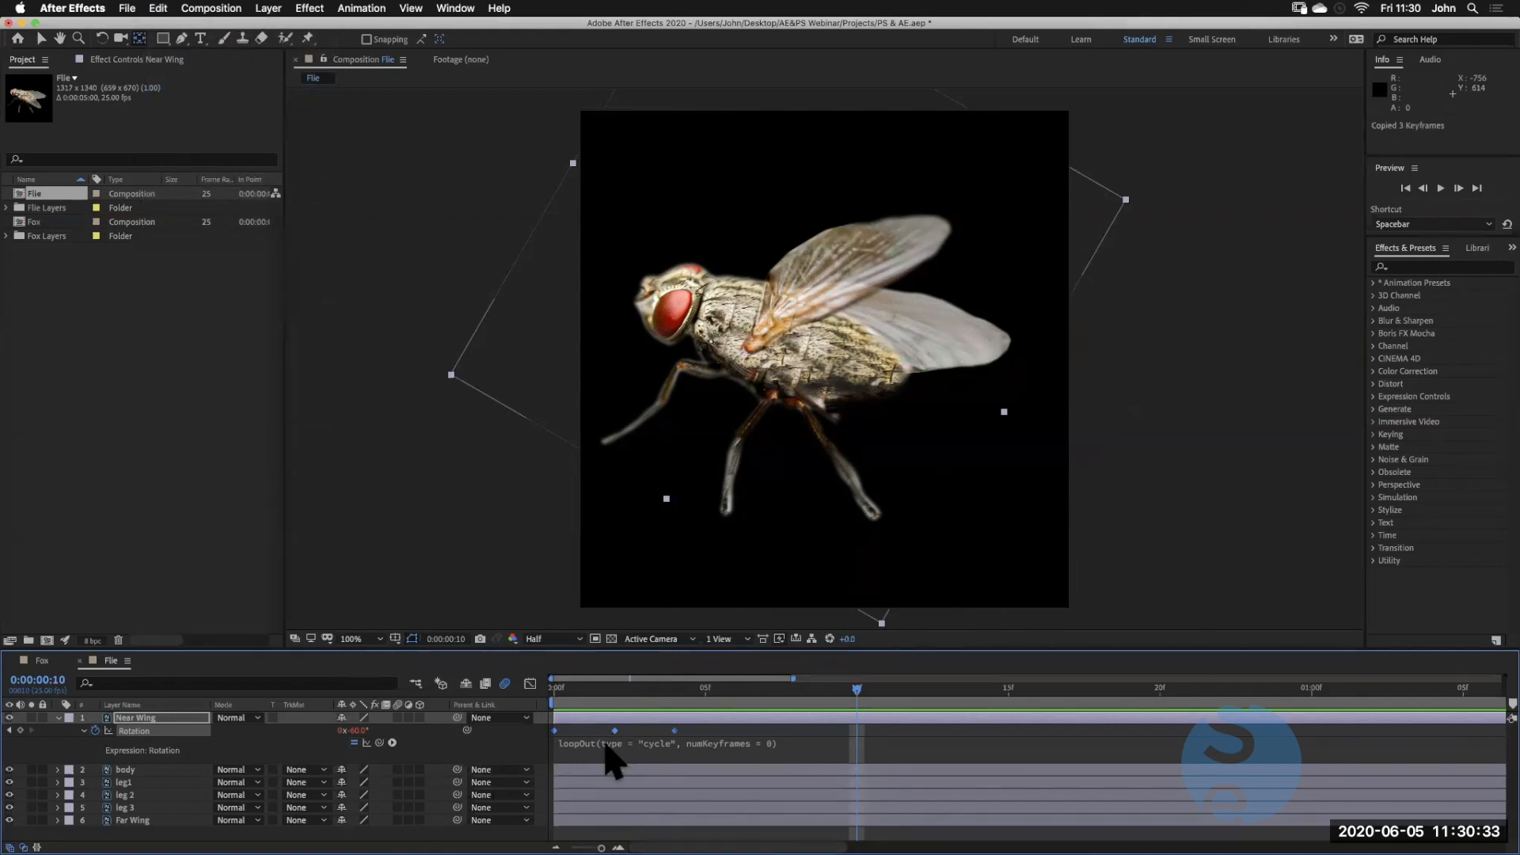
drag(598, 701, 558, 701)
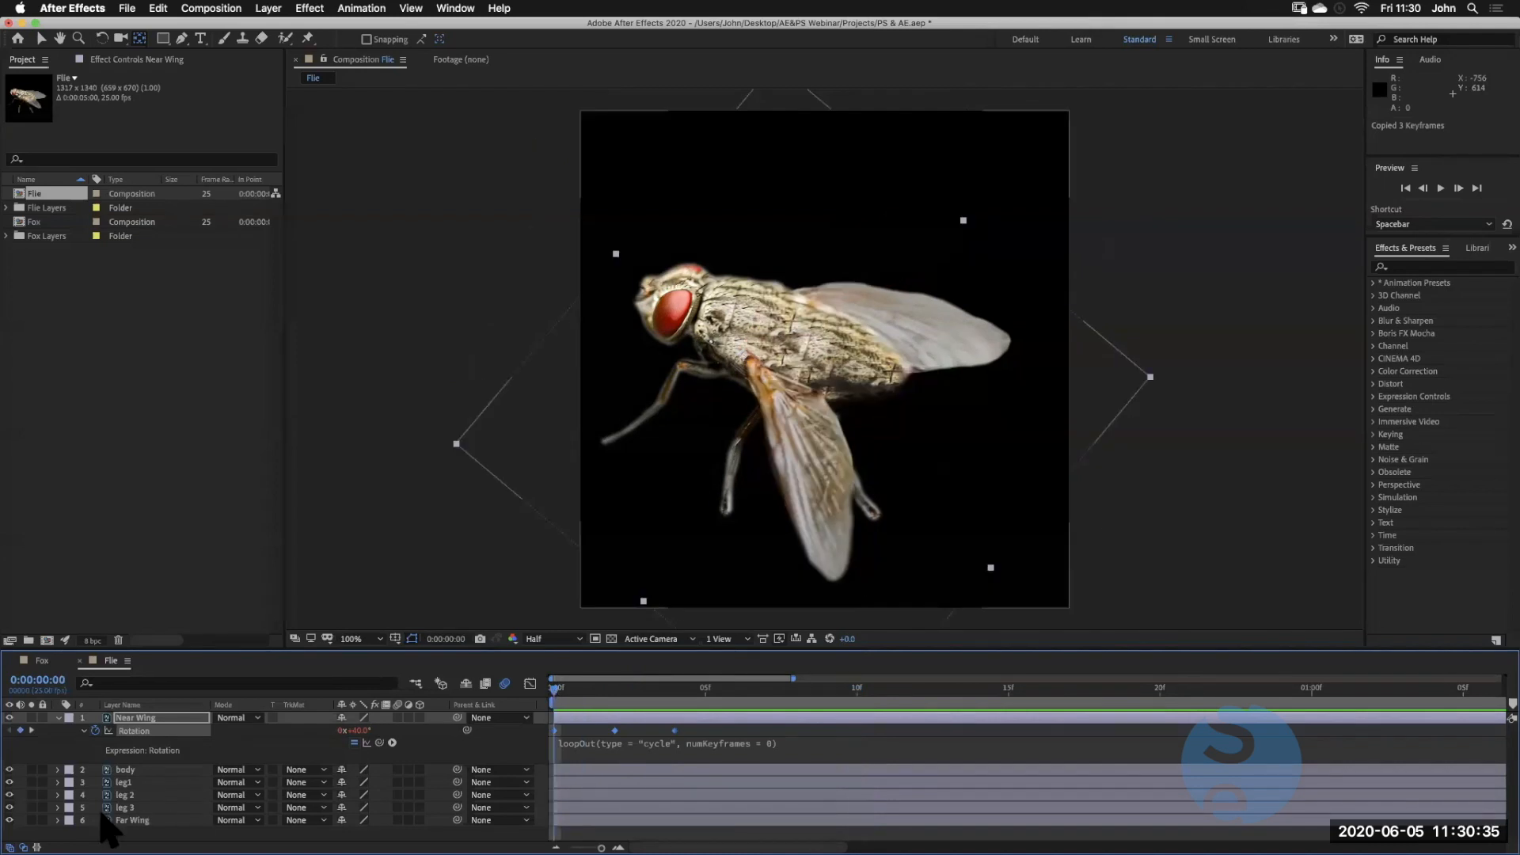
click(132, 820)
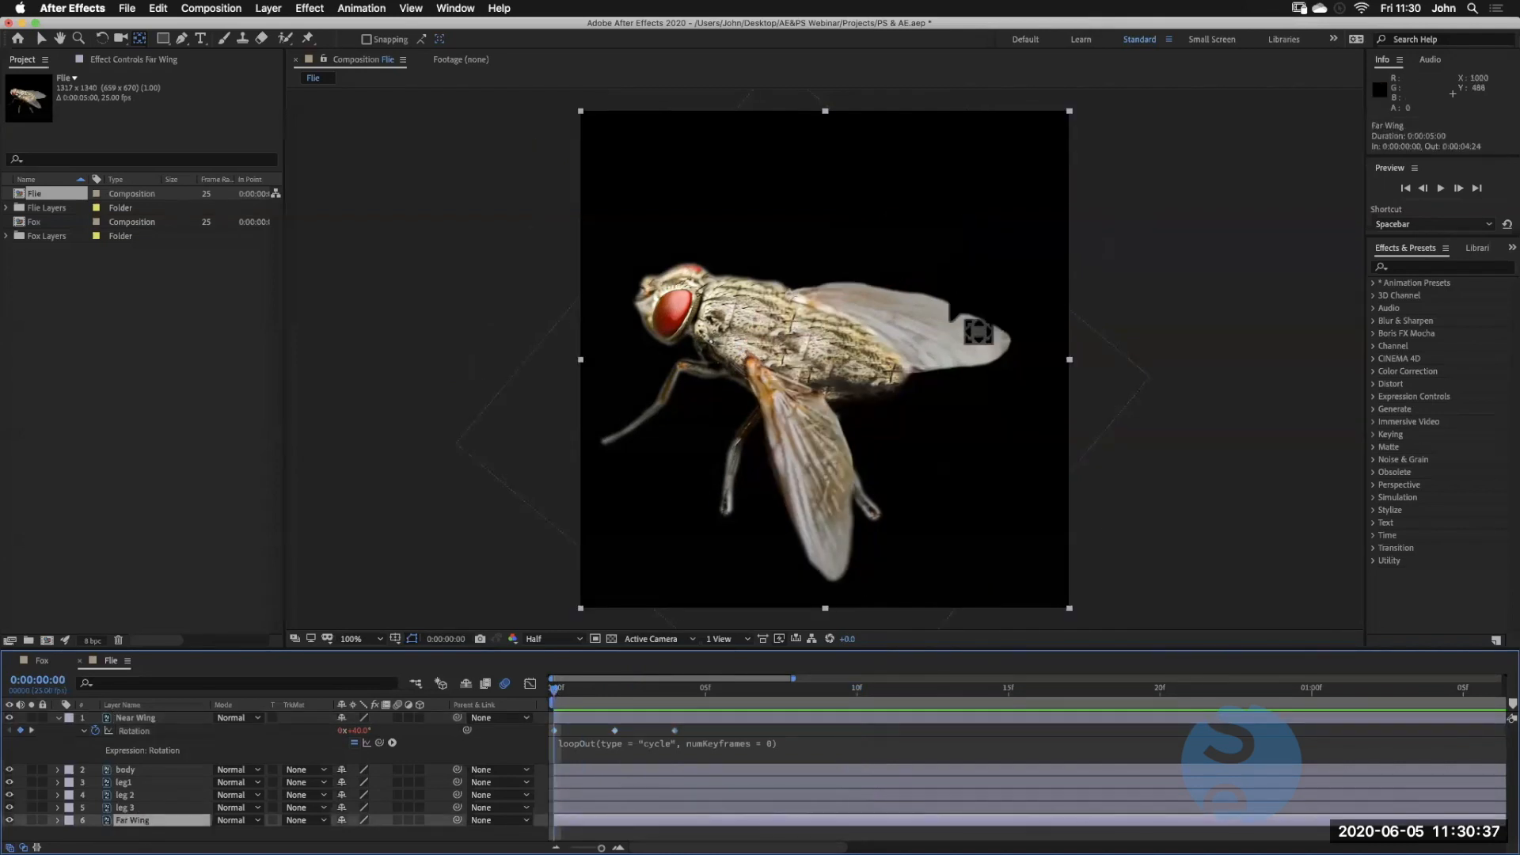
click(158, 8)
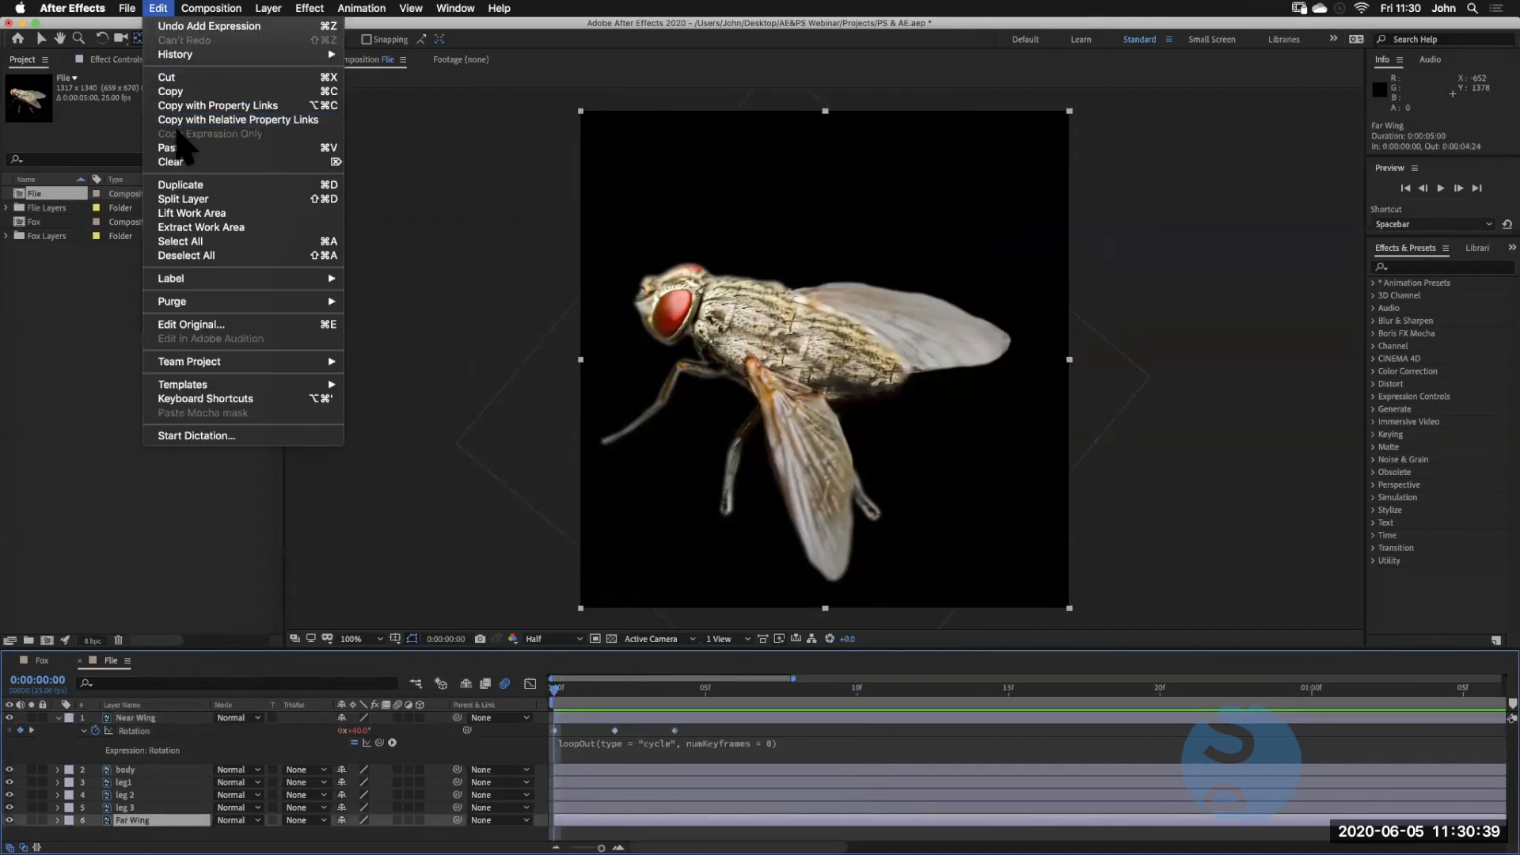
click(177, 144)
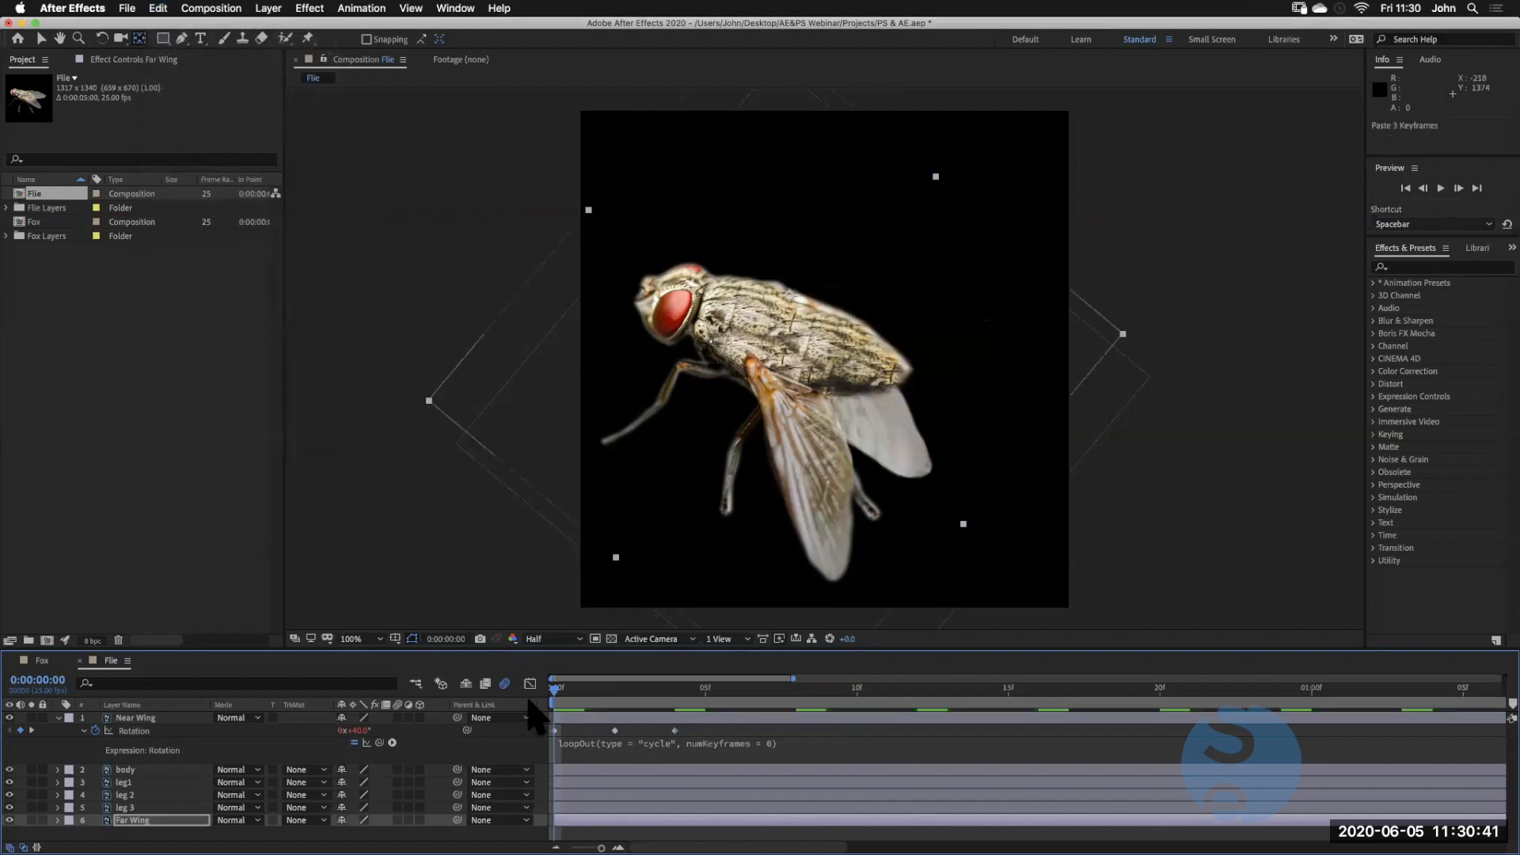
key(space)
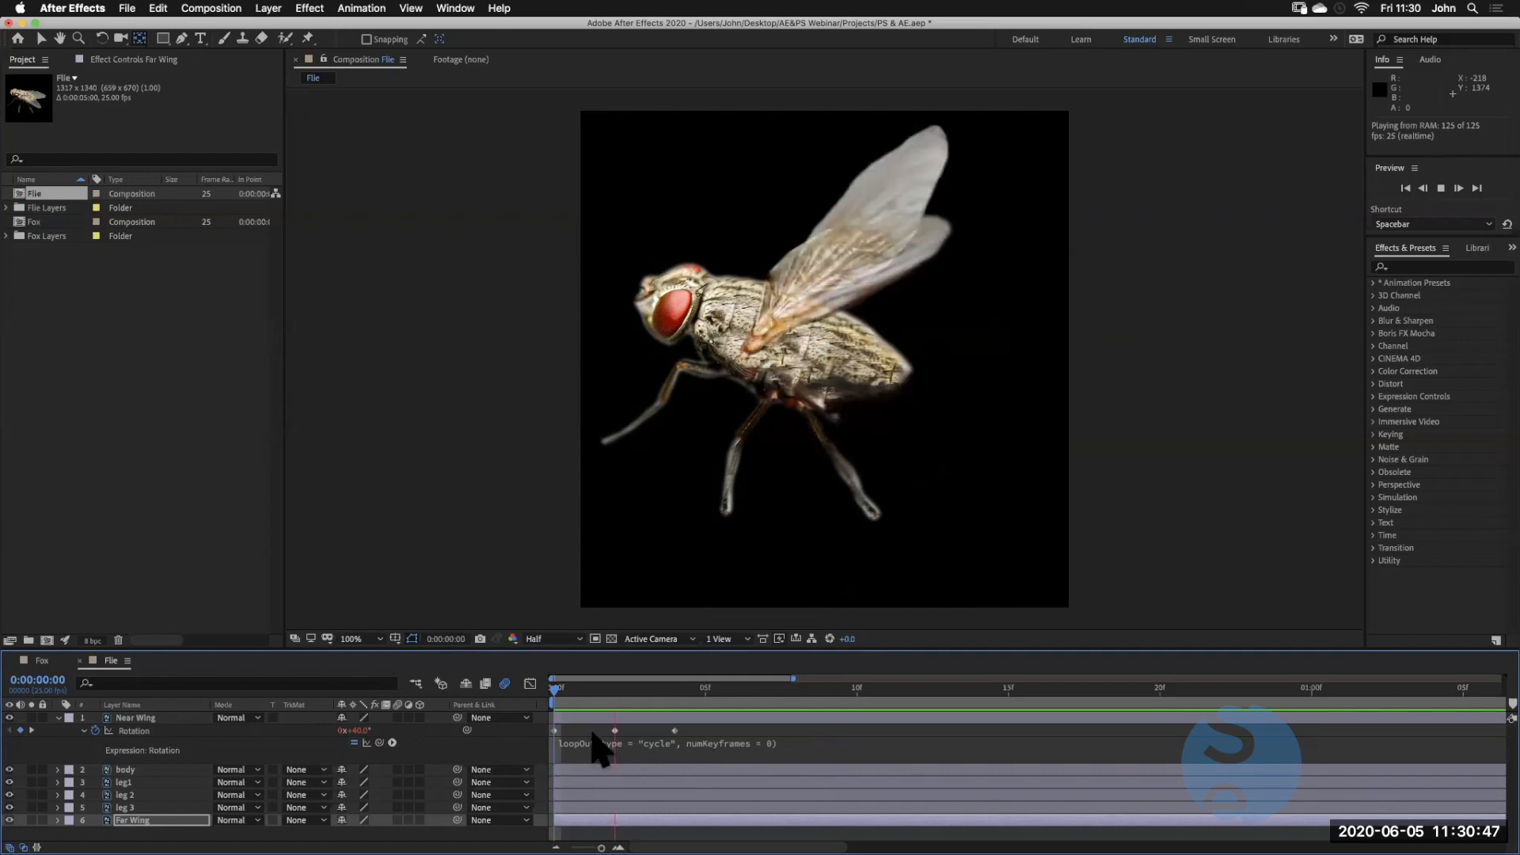
key(space)
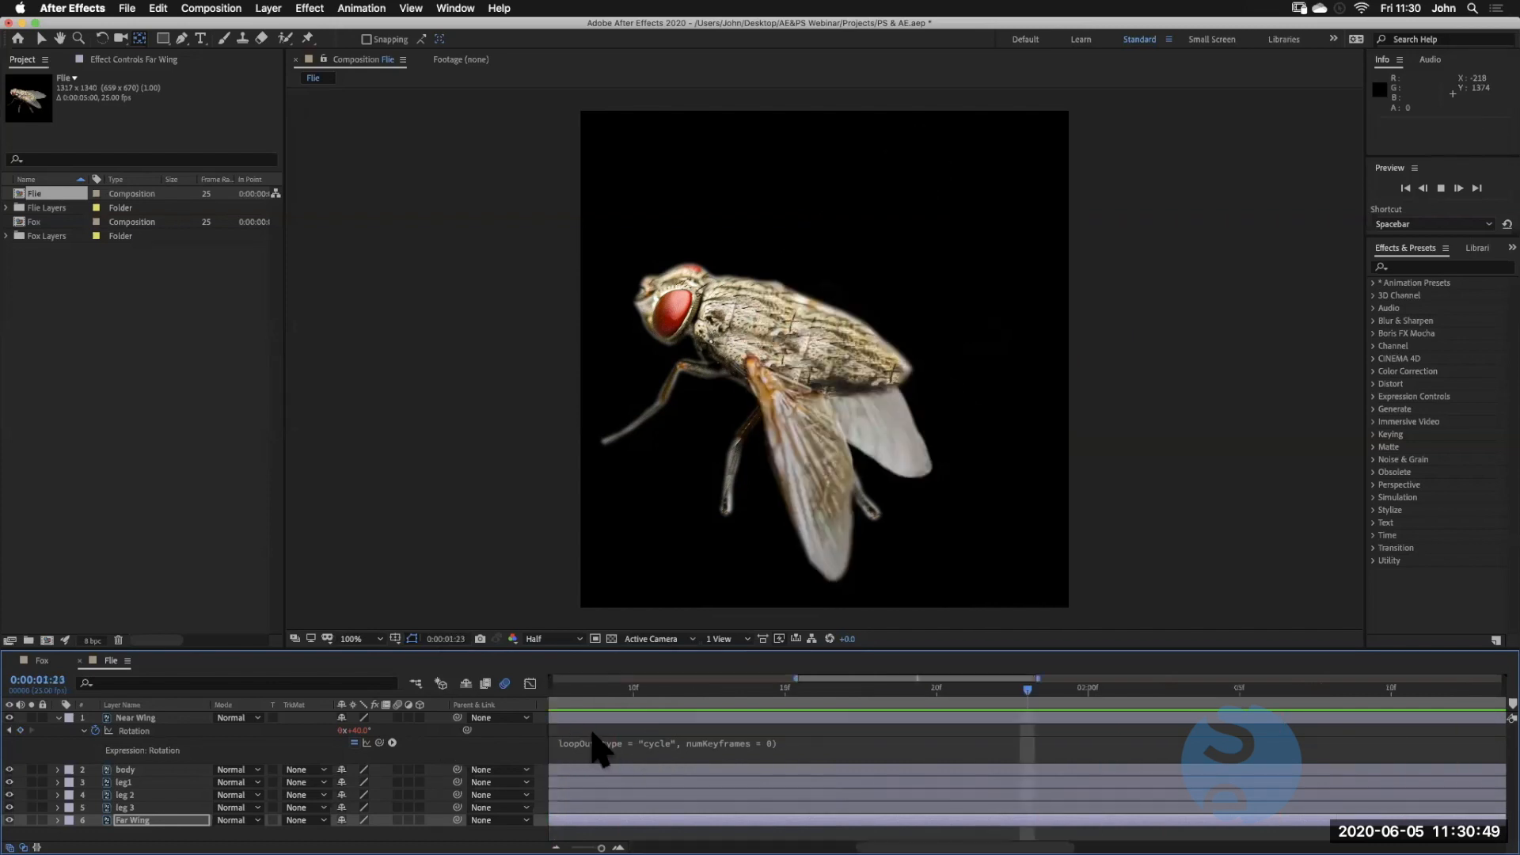
Enable motion blur on the Near Wing and Far Wing layers and preview the blurred flapping
click(57, 717)
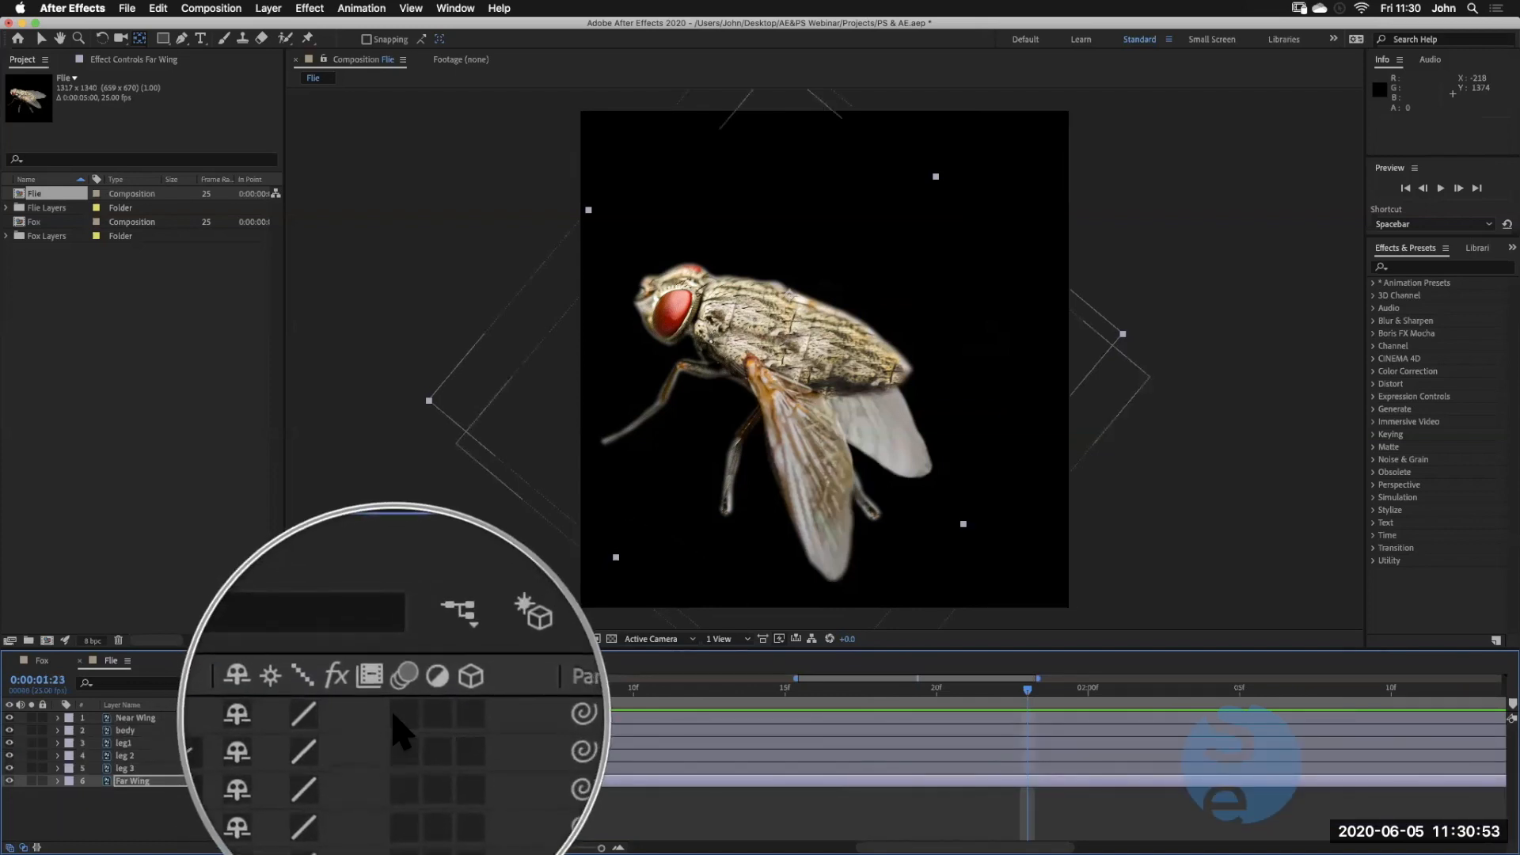
click(396, 717)
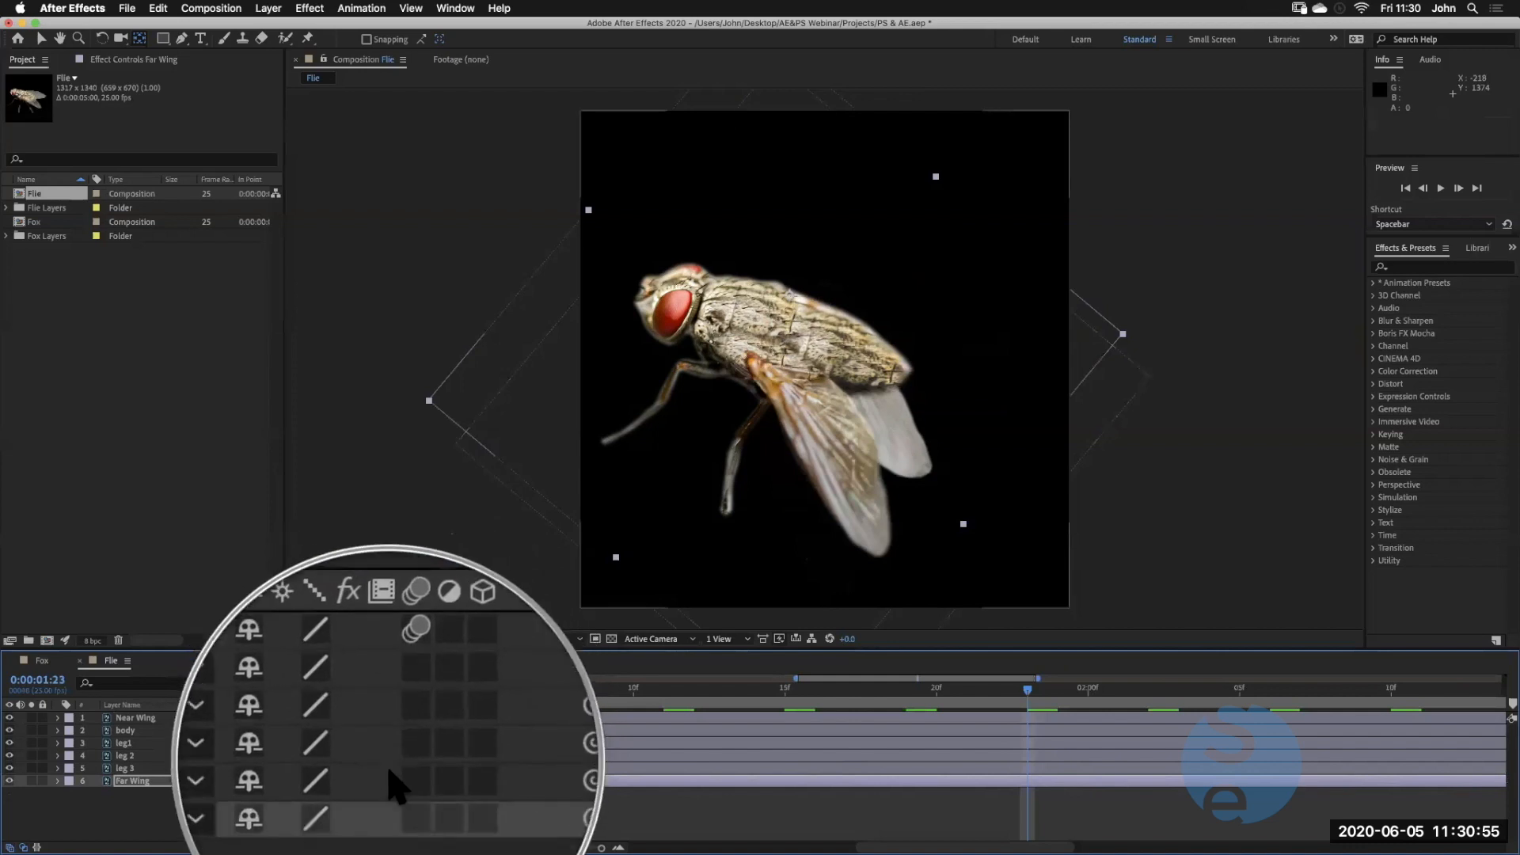
click(395, 780)
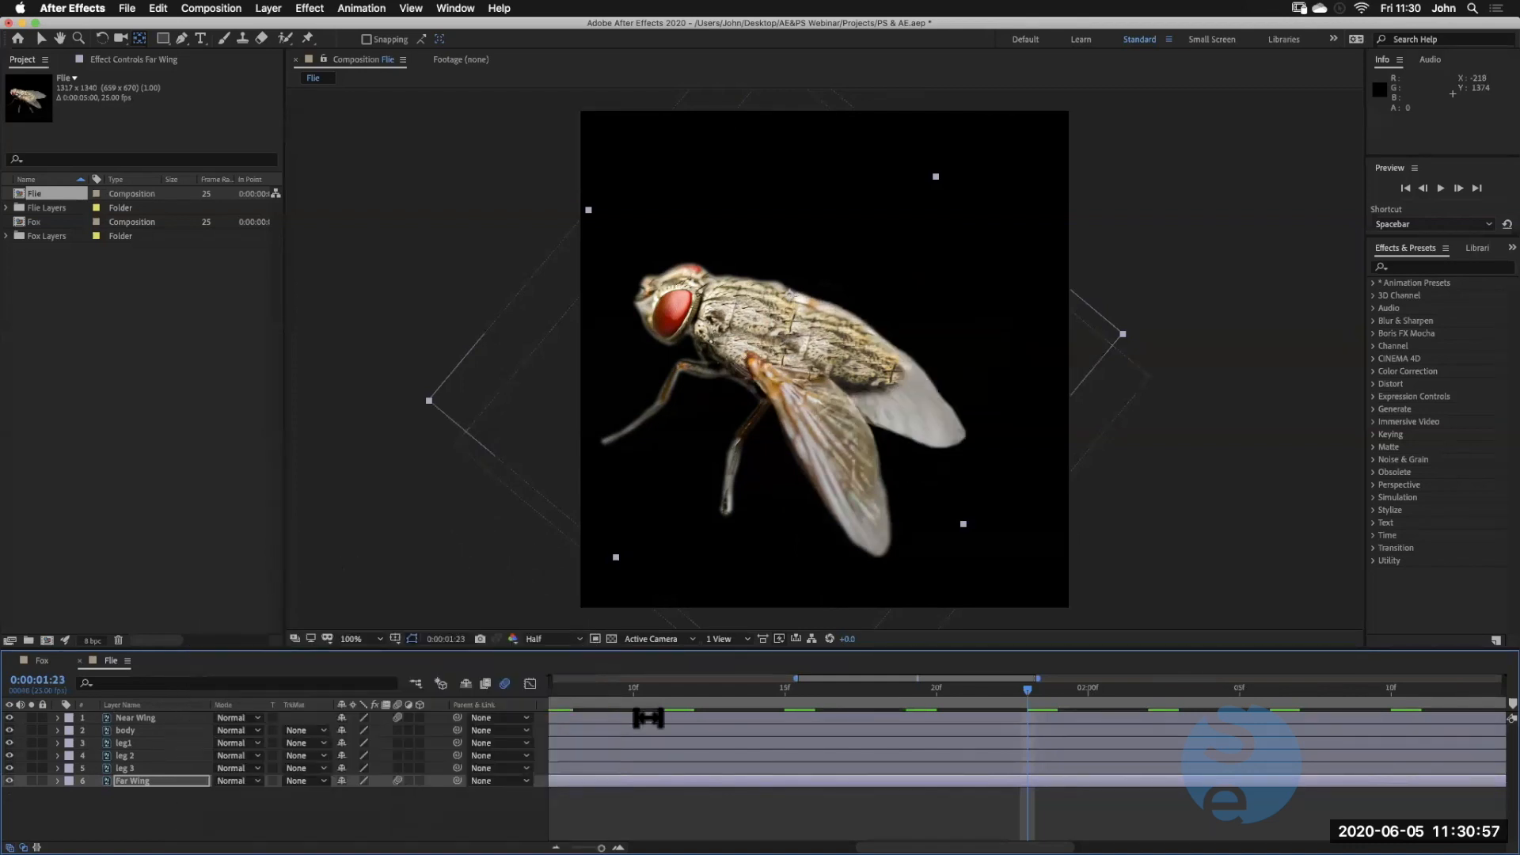
click(876, 687)
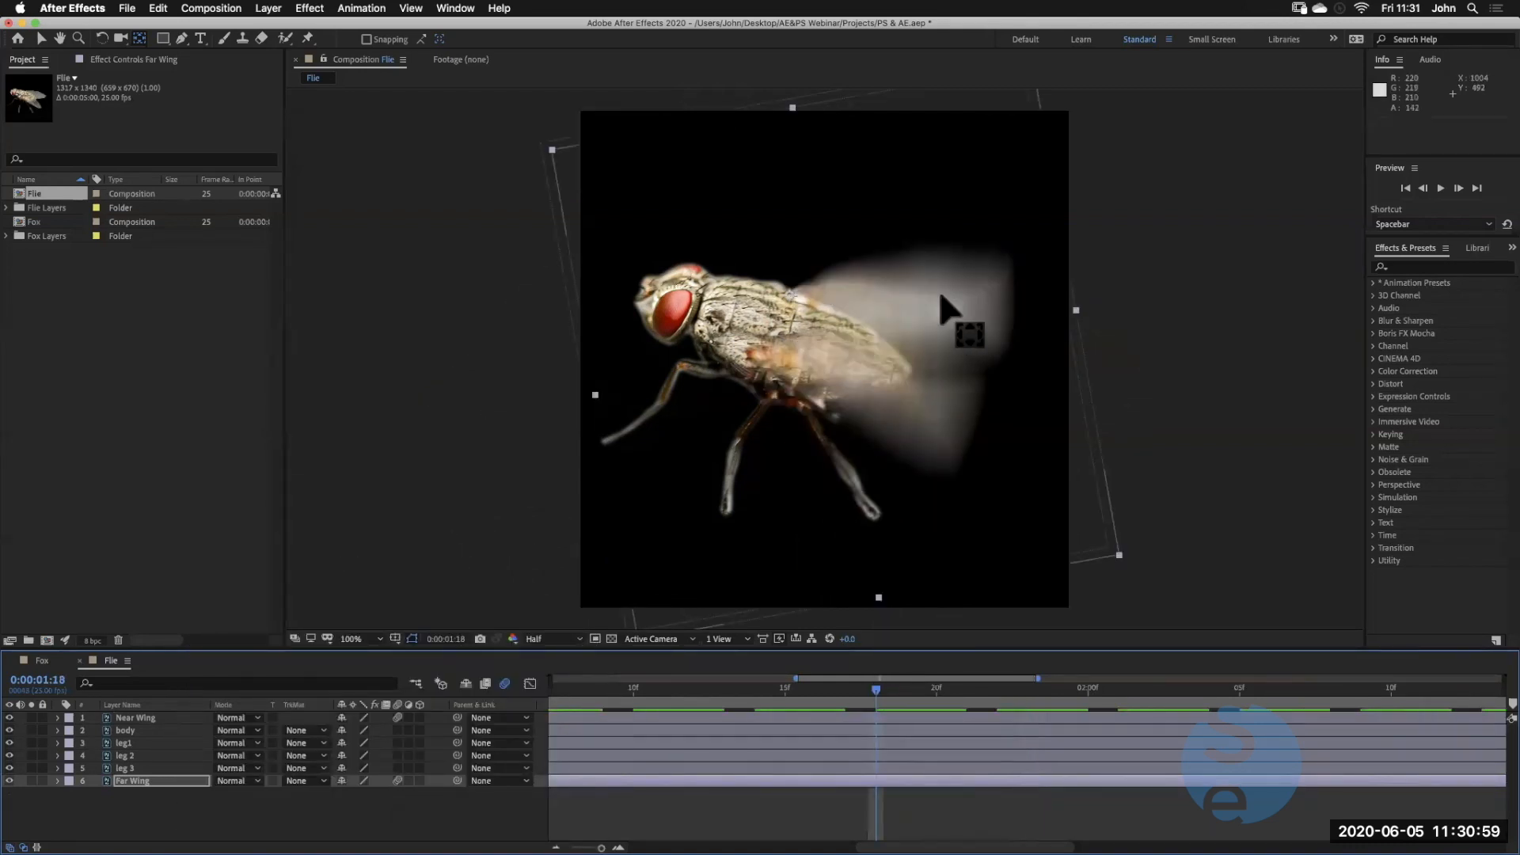
key(space)
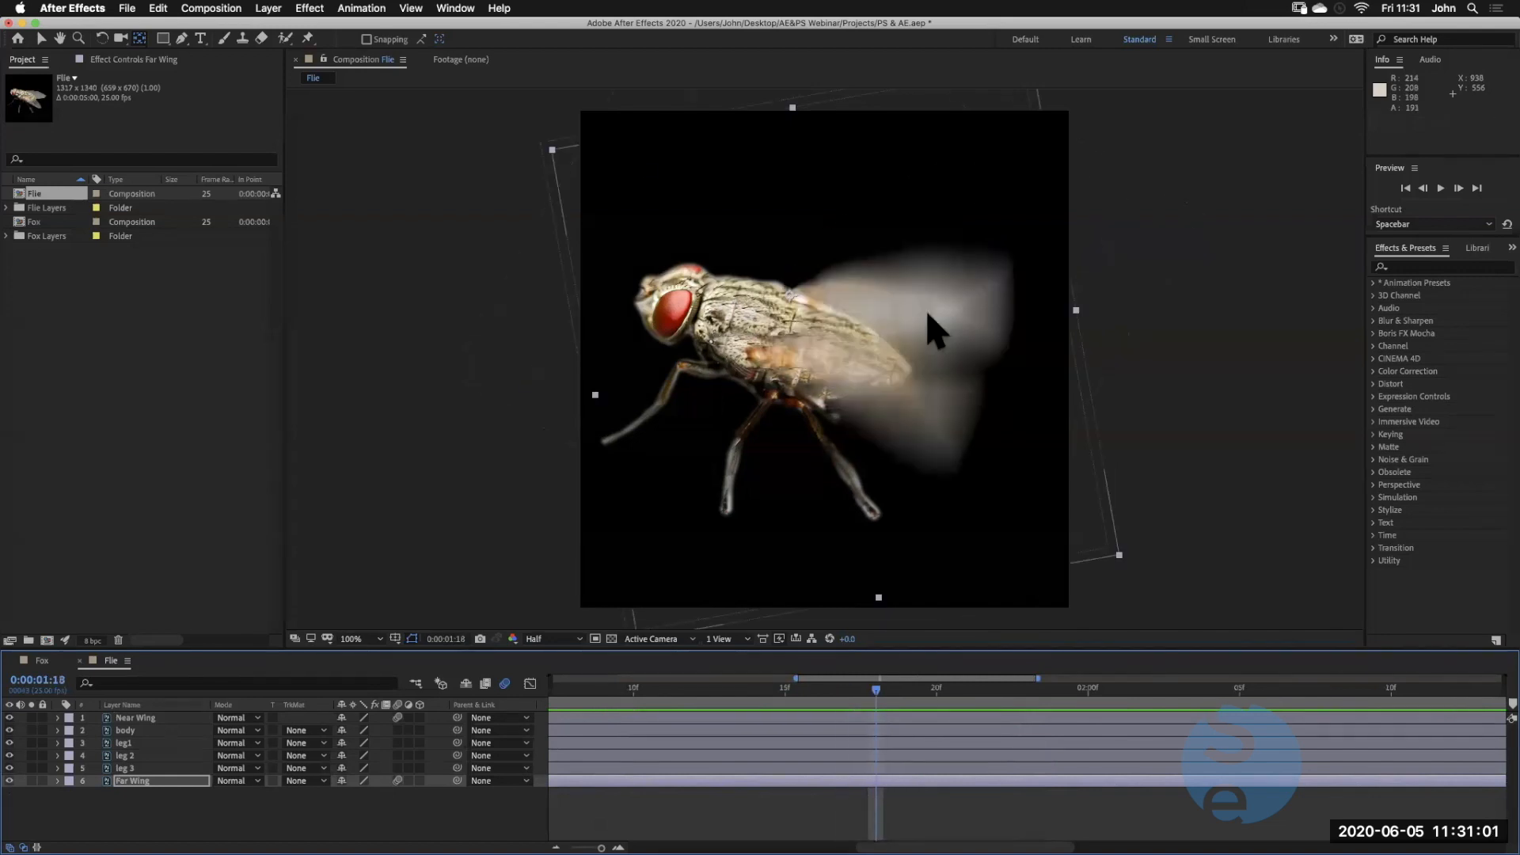
key(space)
key(space)
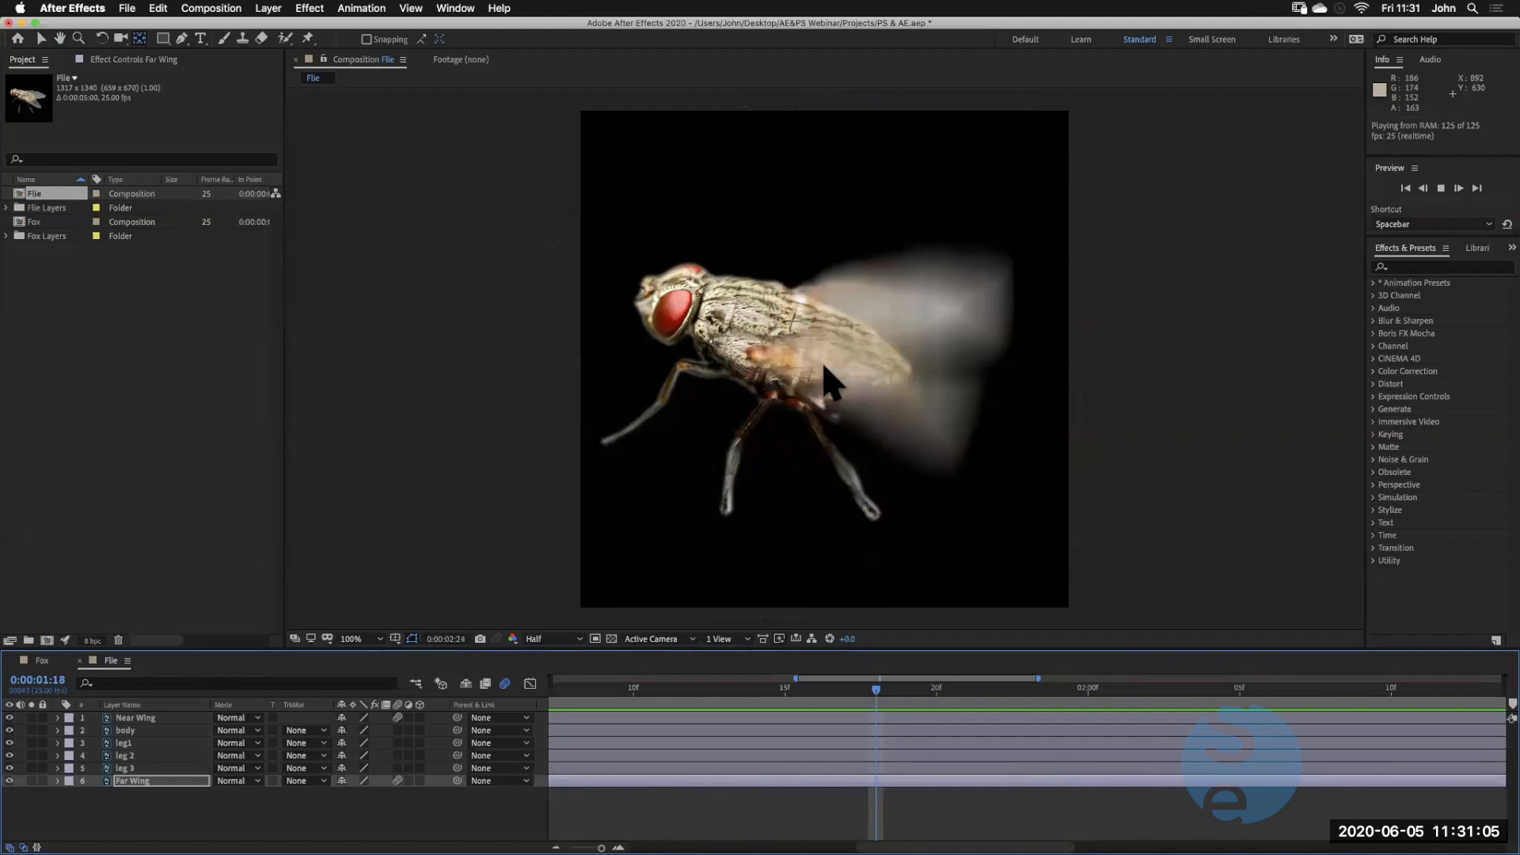
key(space)
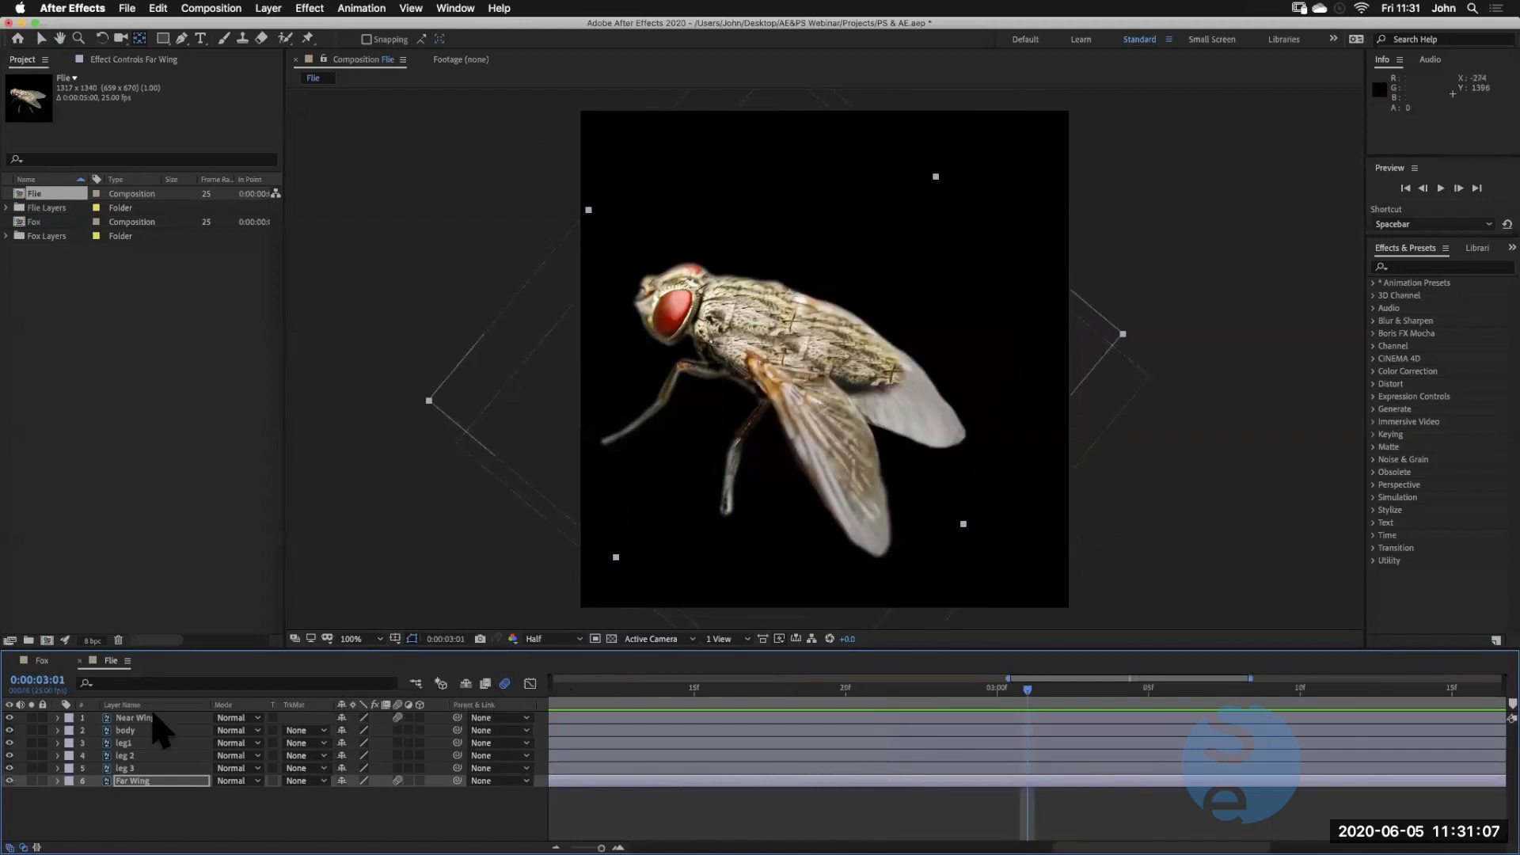
Go to 0:00:00:02, identify the leg1 layer by toggling its visibility, and examine the fly's legs at 200%
drag(551, 690, 604, 696)
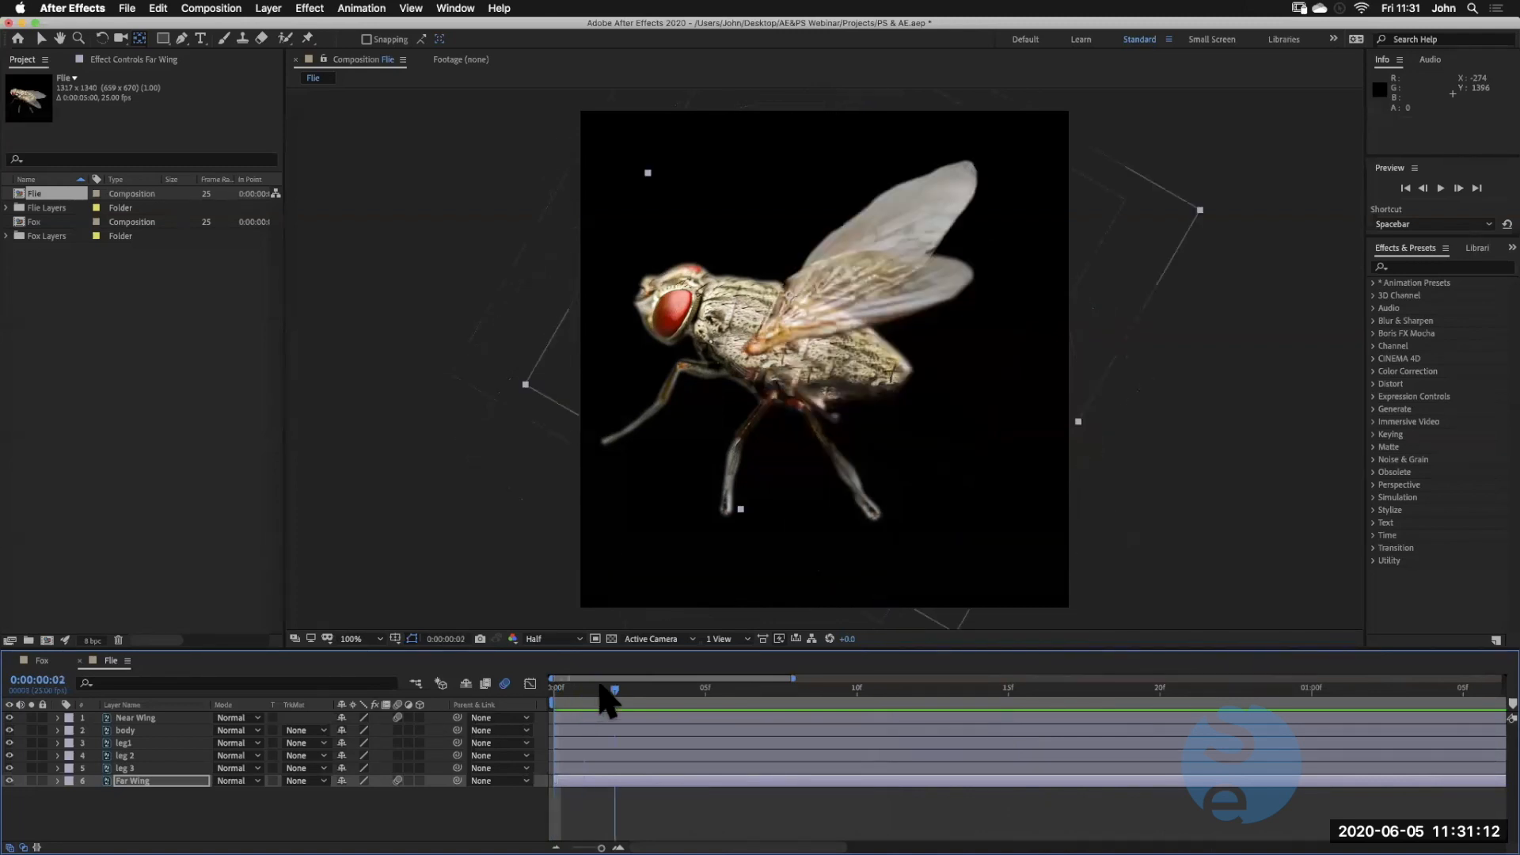
click(10, 742)
click(10, 743)
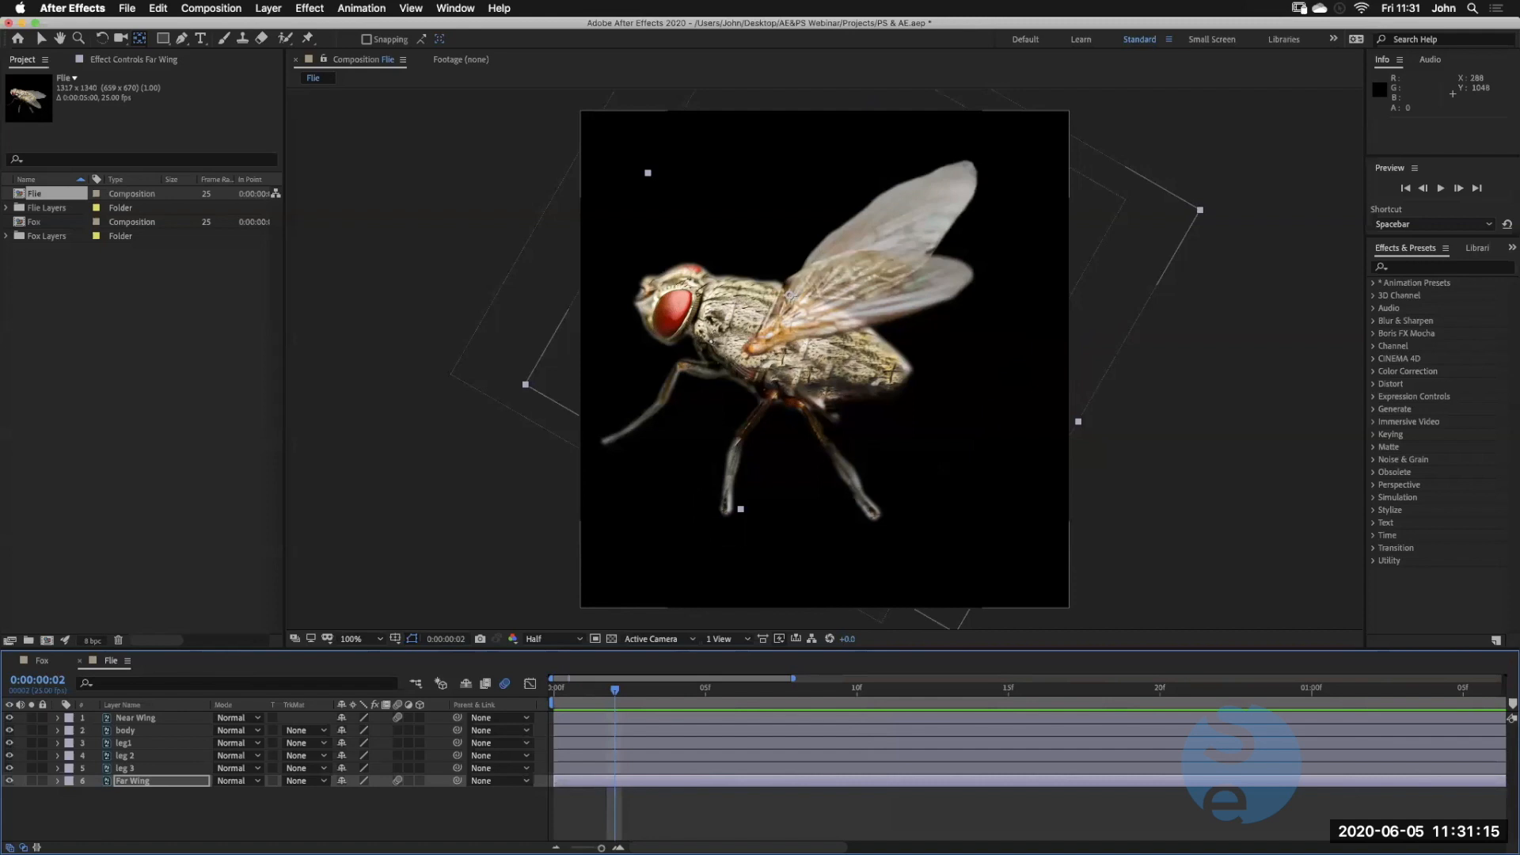
key(.)
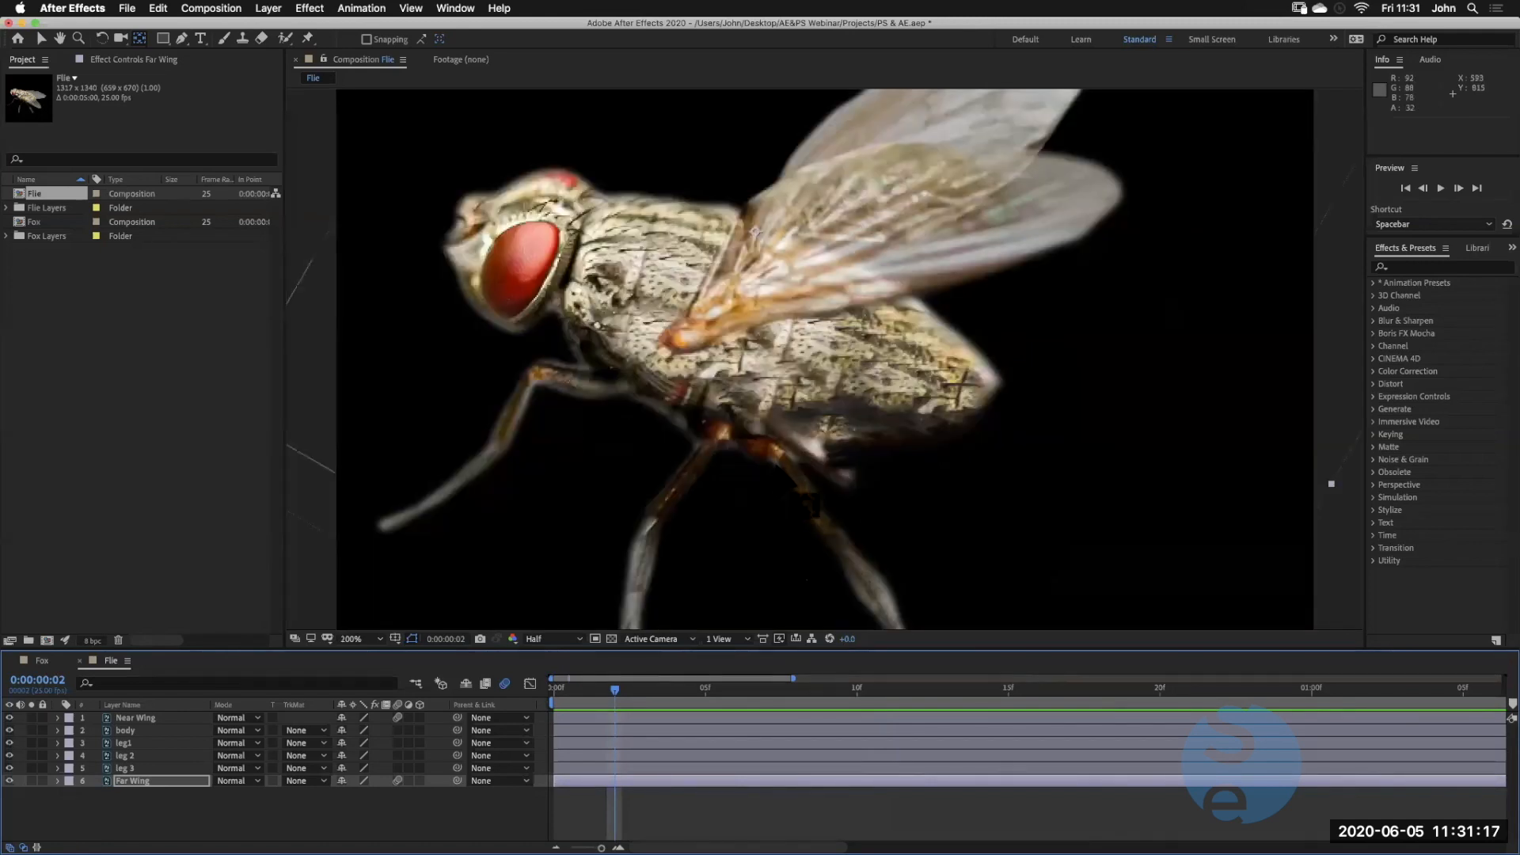
drag(775, 460, 917, 359)
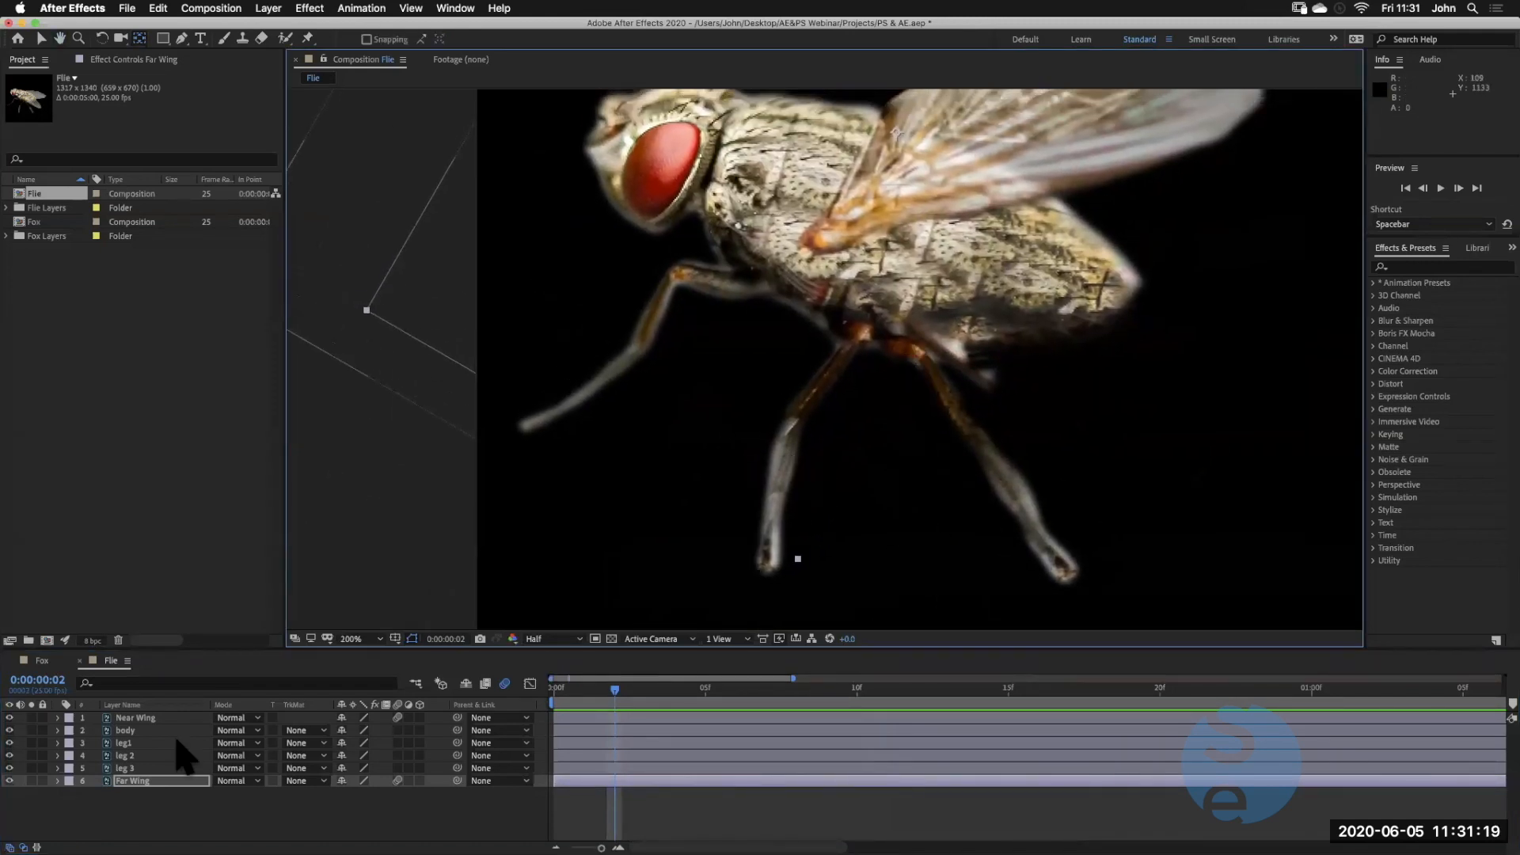
Reveal the leg1 layer's rotation property and try rotating the leg around its current anchor point
click(124, 743)
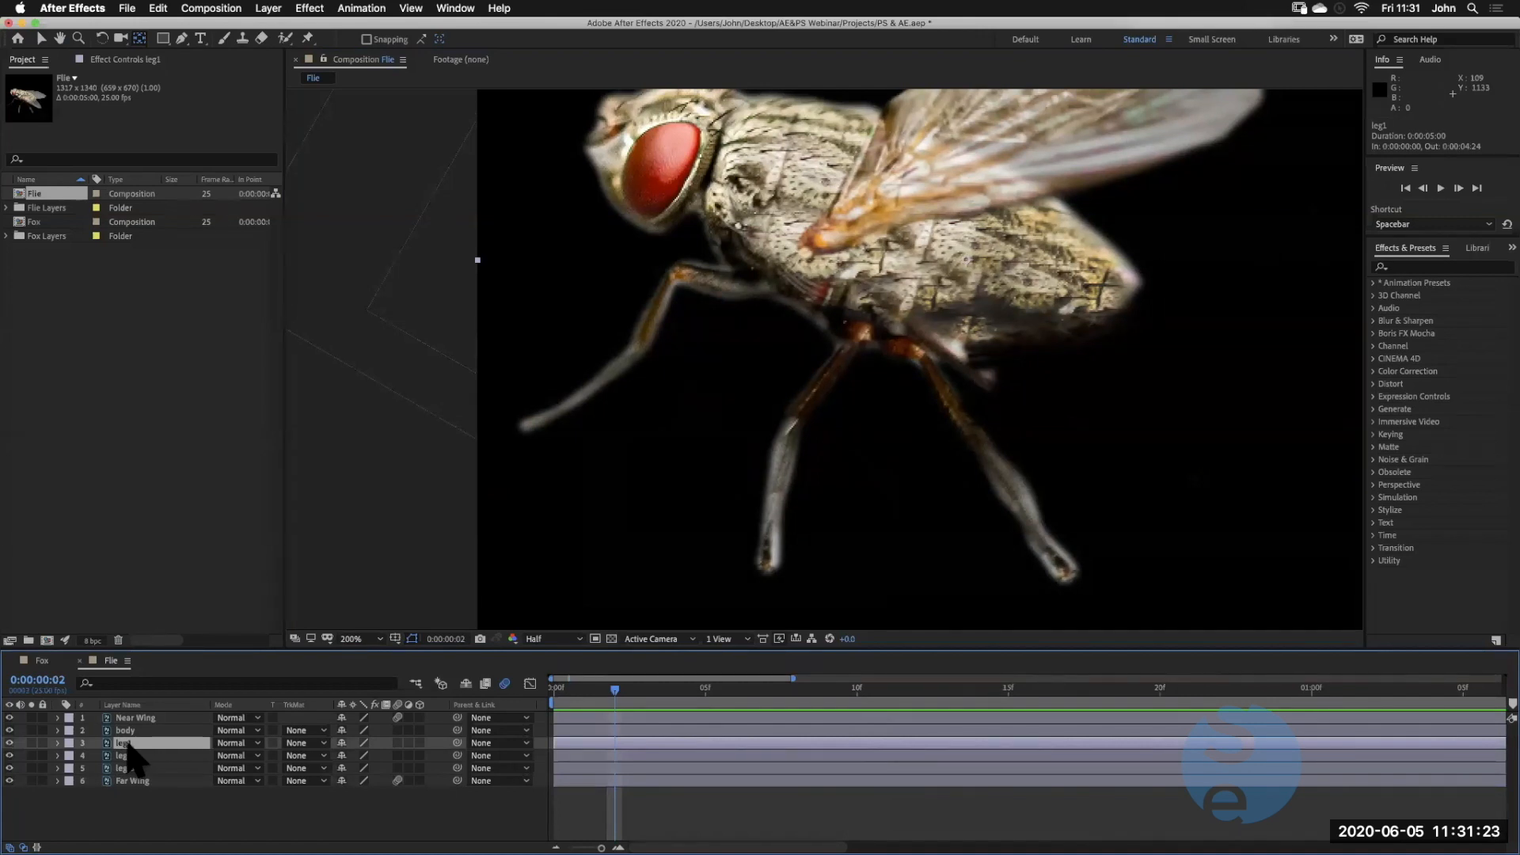
key(p)
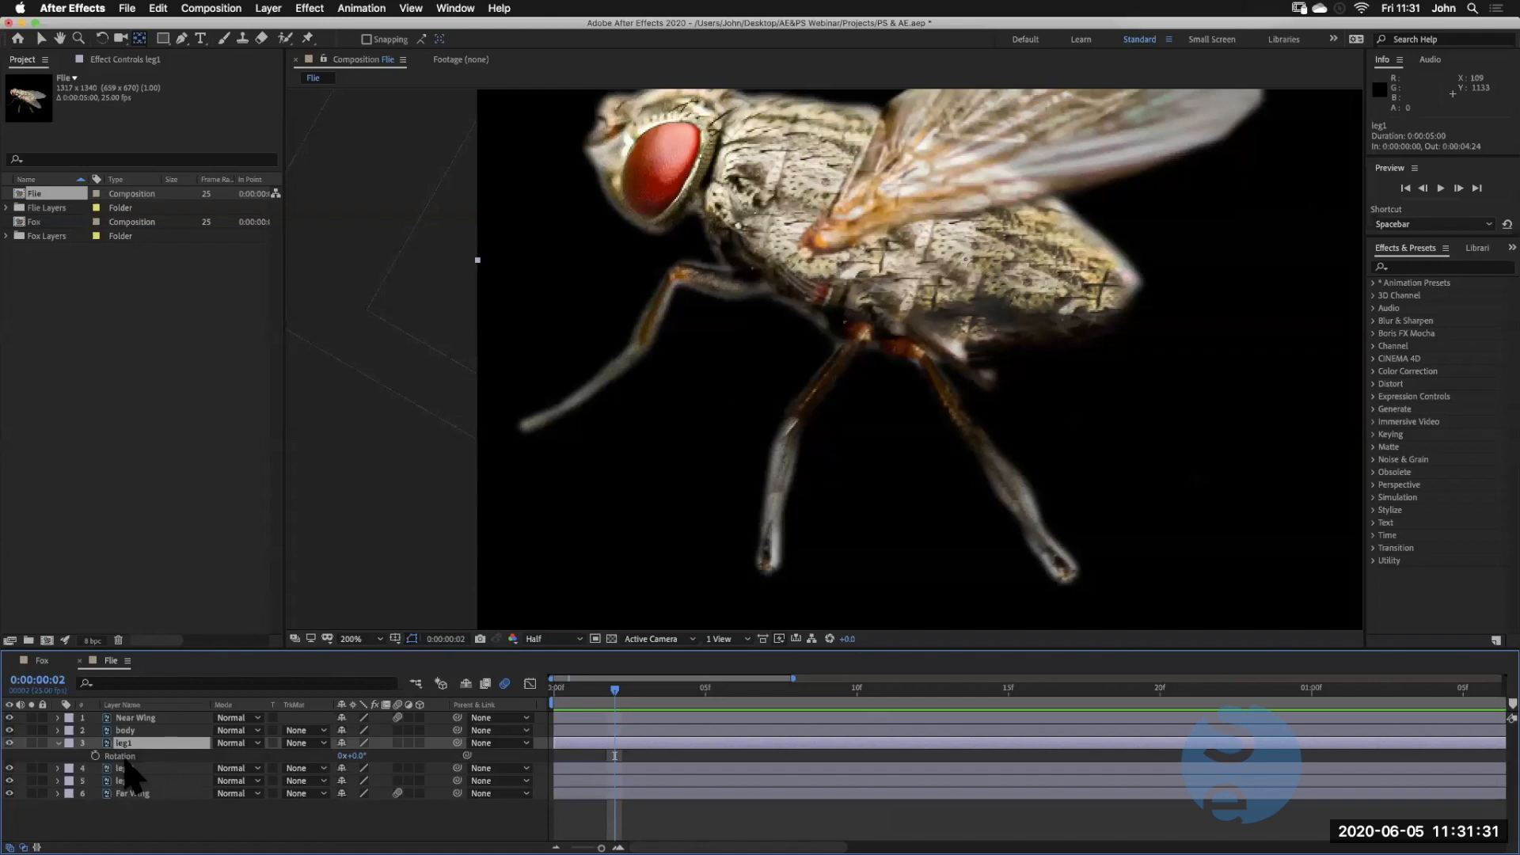
key(Return)
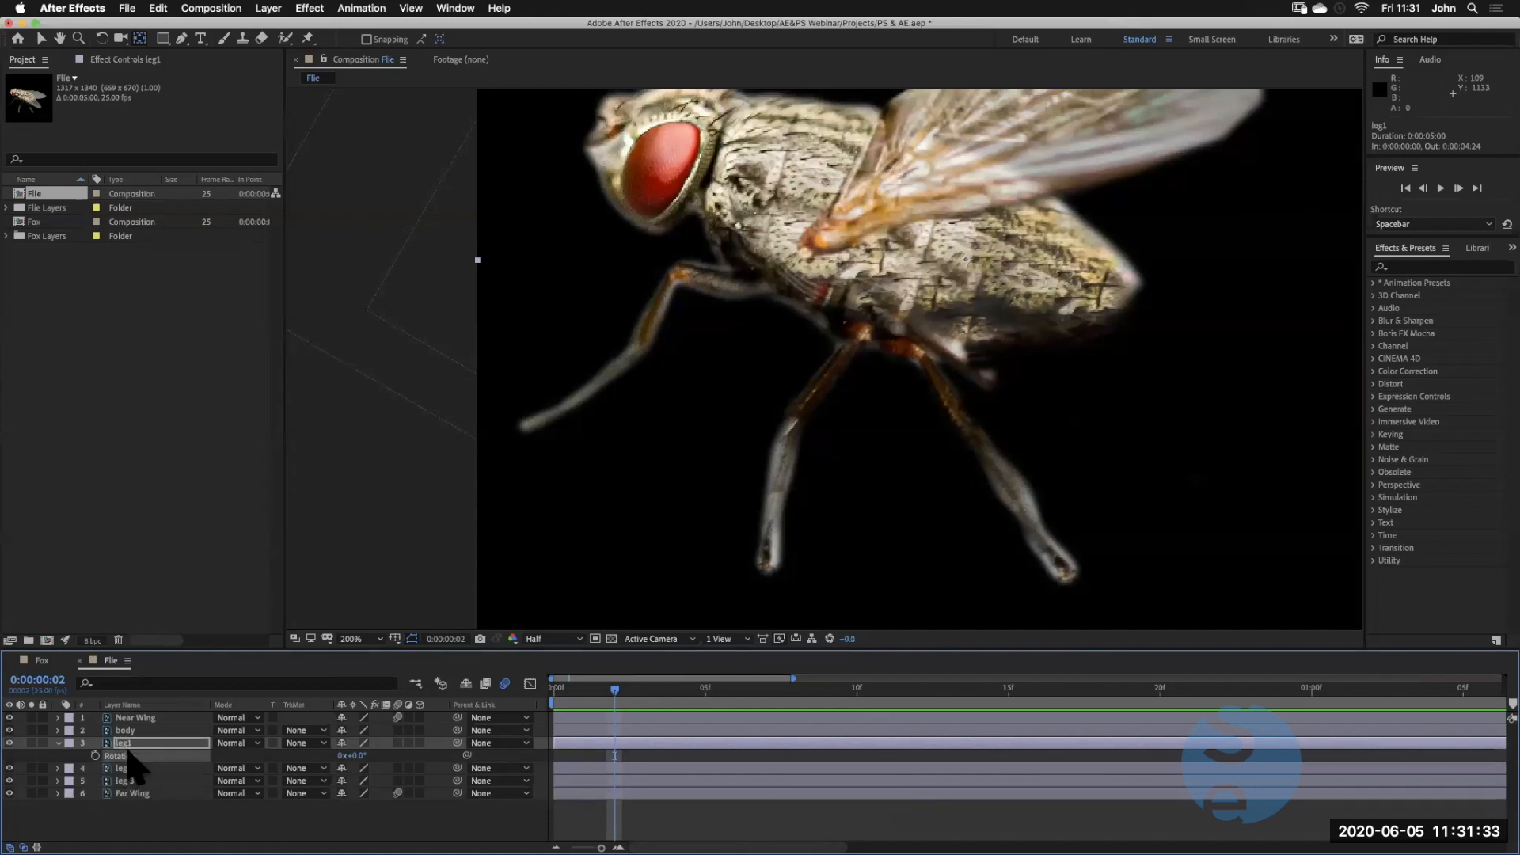
drag(356, 756, 372, 784)
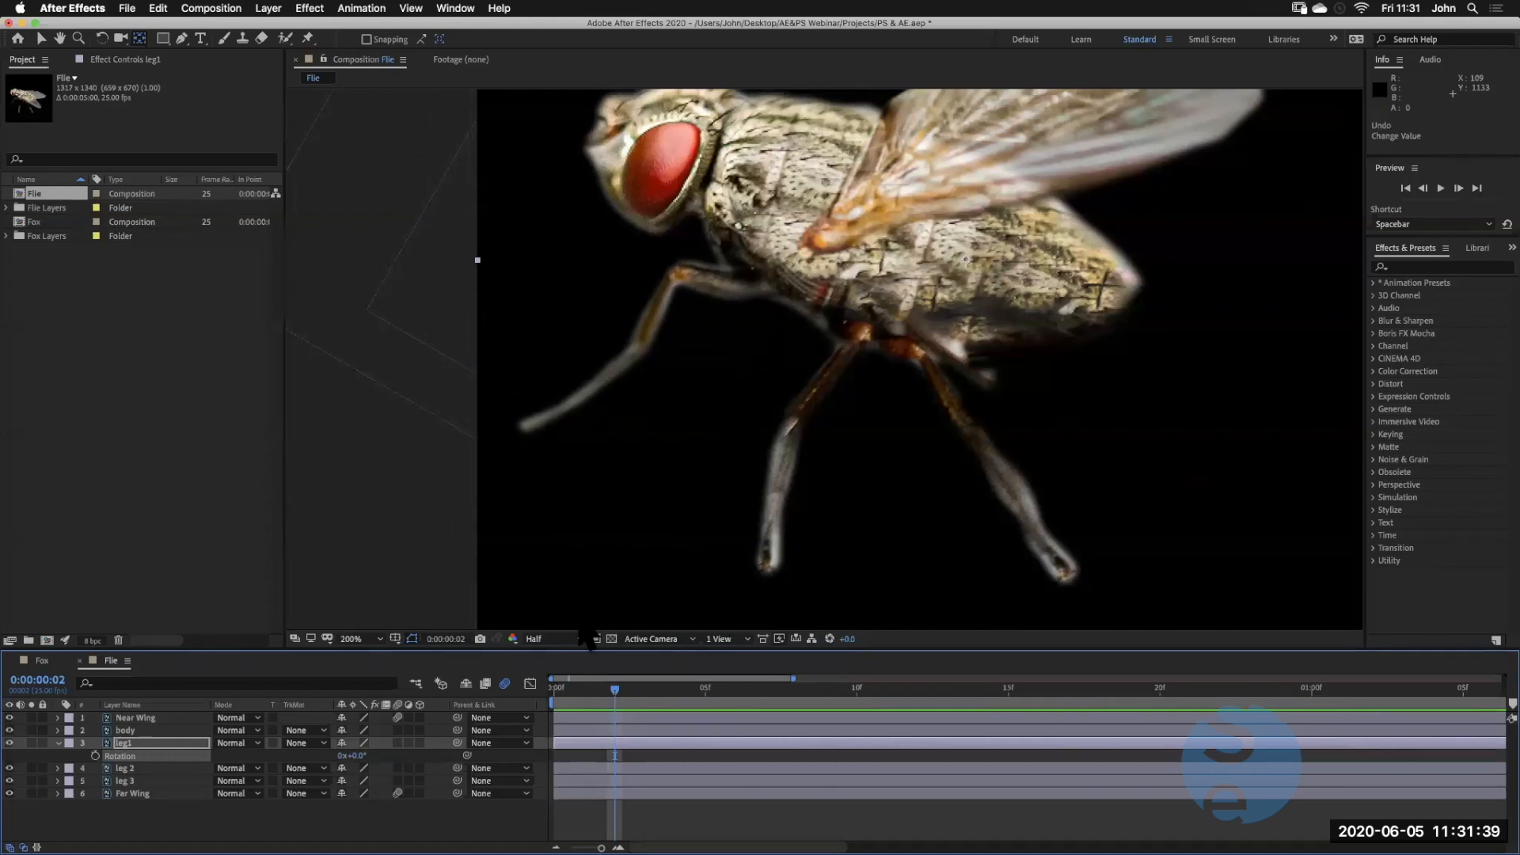
Move the anchor points of leg1, leg 2 and leg 3 to where each leg joins the fly's body
click(128, 744)
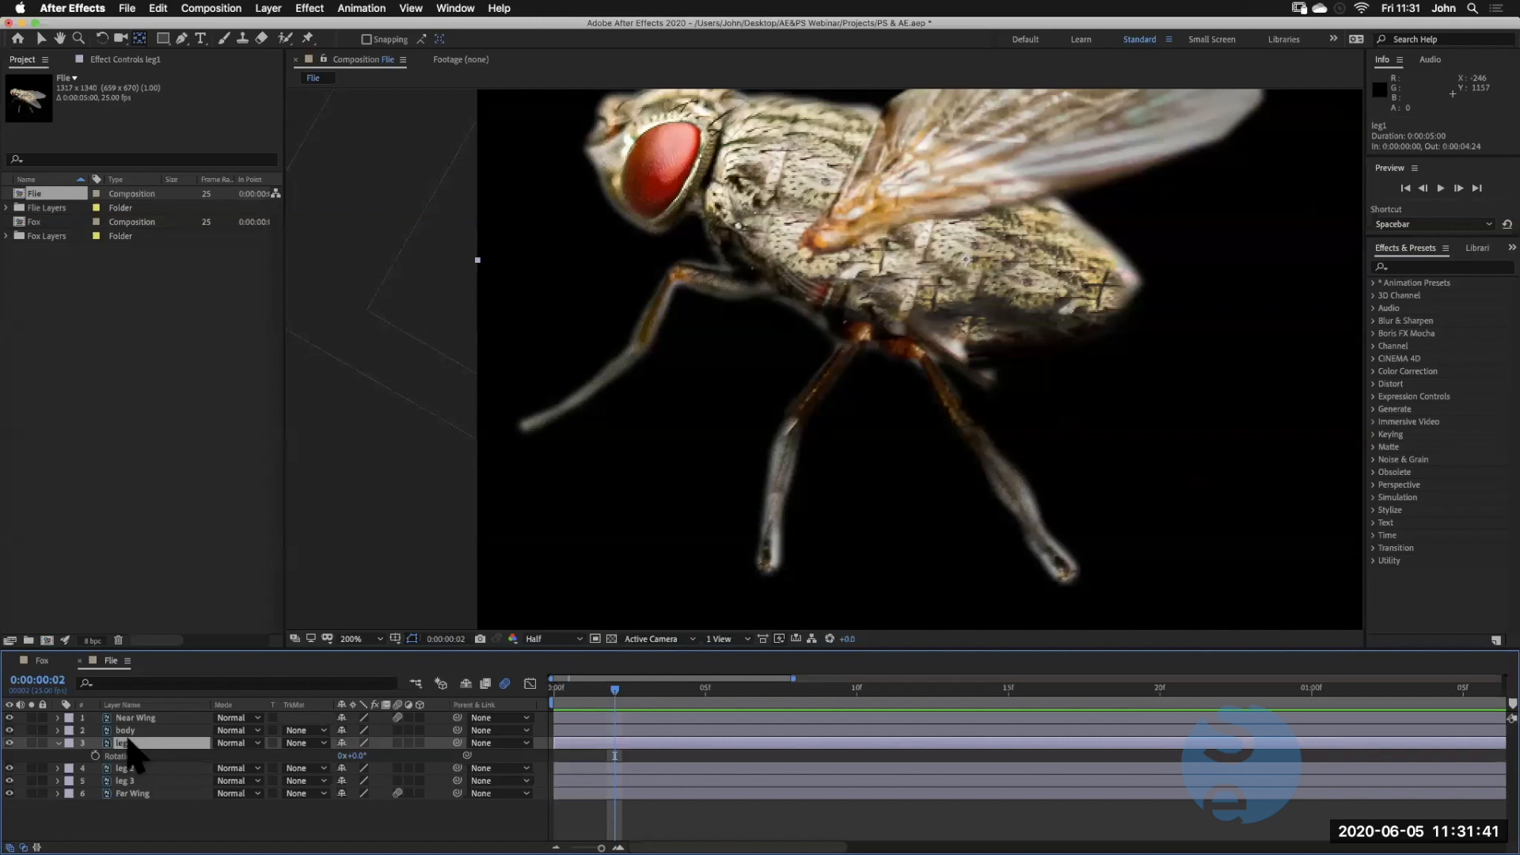
drag(952, 262, 765, 282)
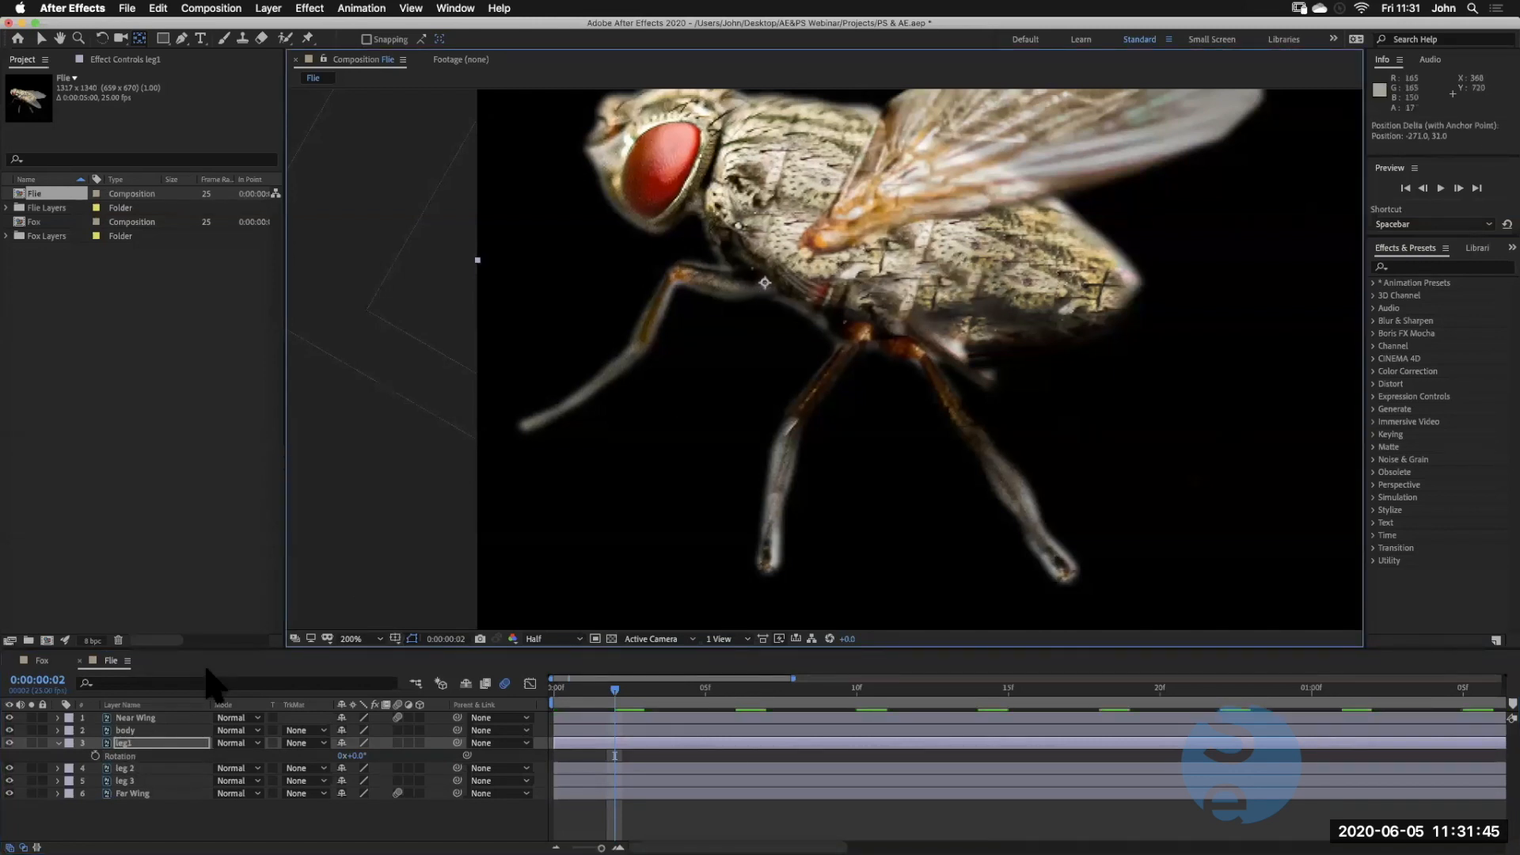
click(136, 768)
drag(963, 261, 859, 327)
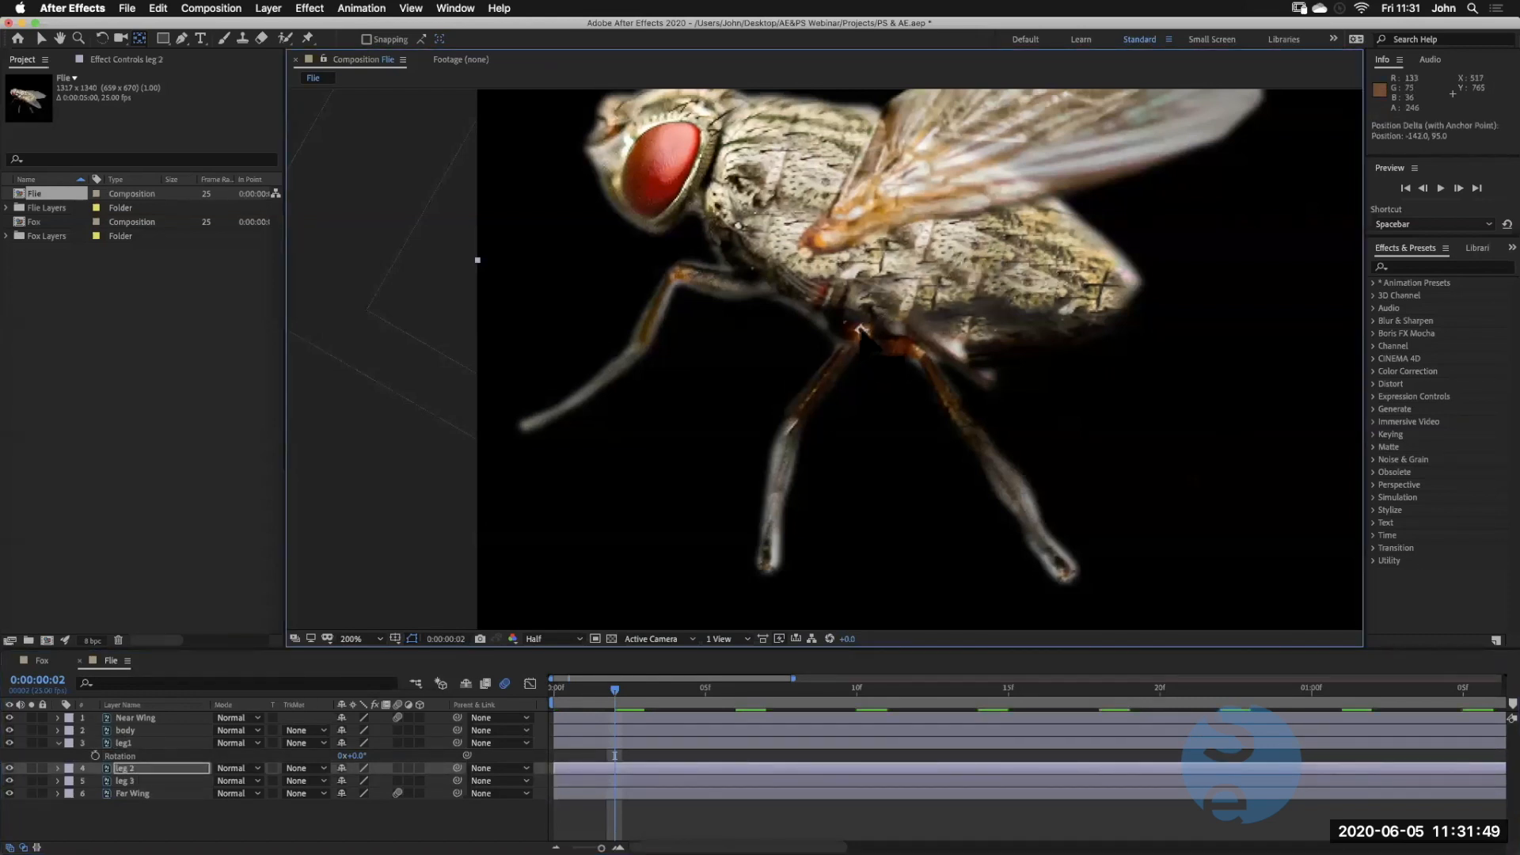
click(134, 779)
drag(966, 261, 896, 338)
drag(937, 288, 894, 345)
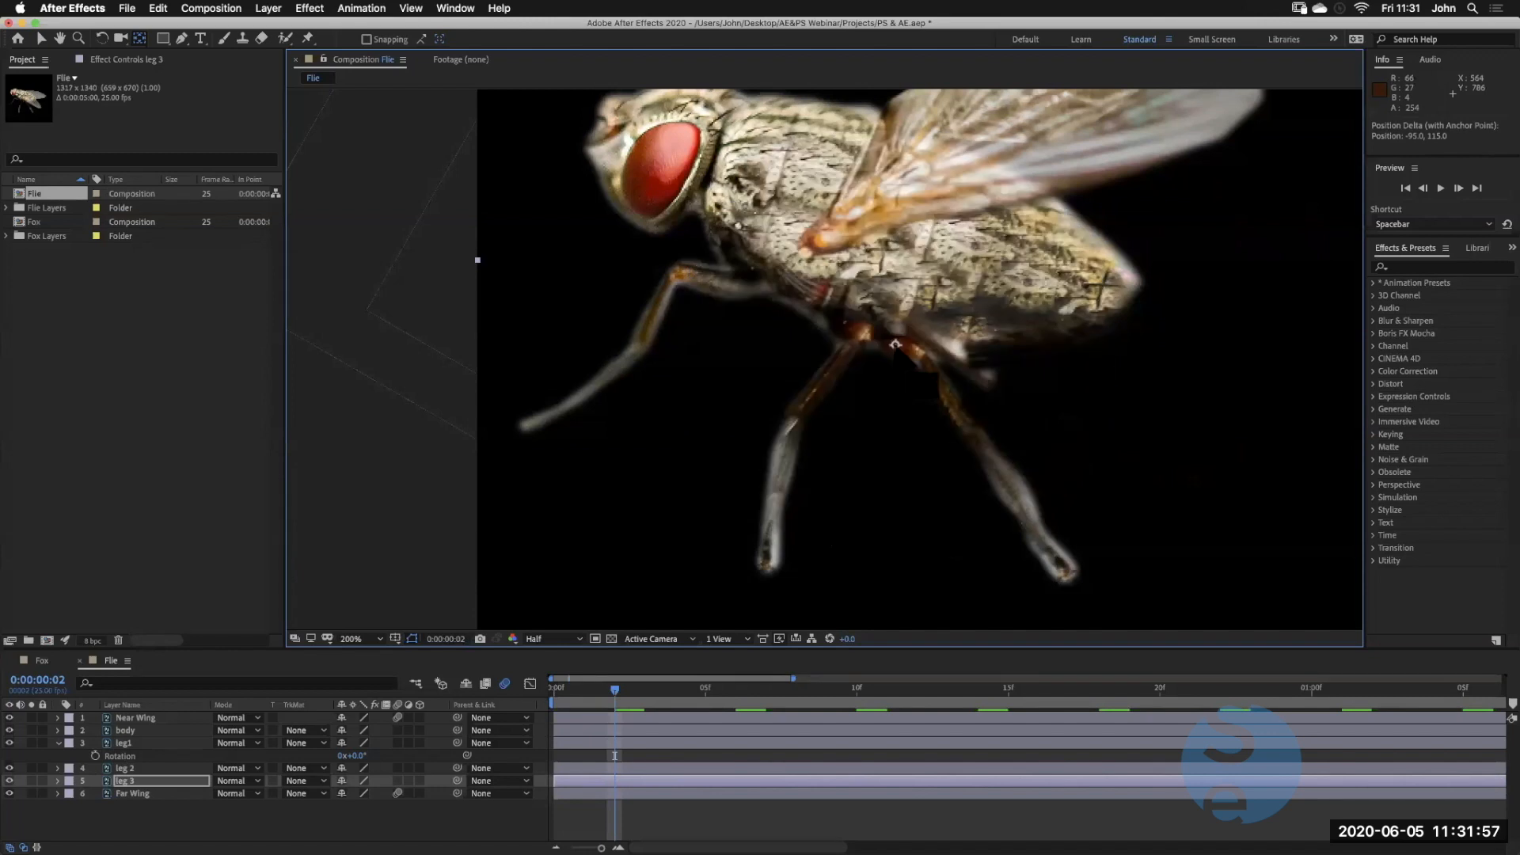
Add the expression wiggle(3,30) to the rotation of leg1 and preview the leg's motion from the start
click(150, 742)
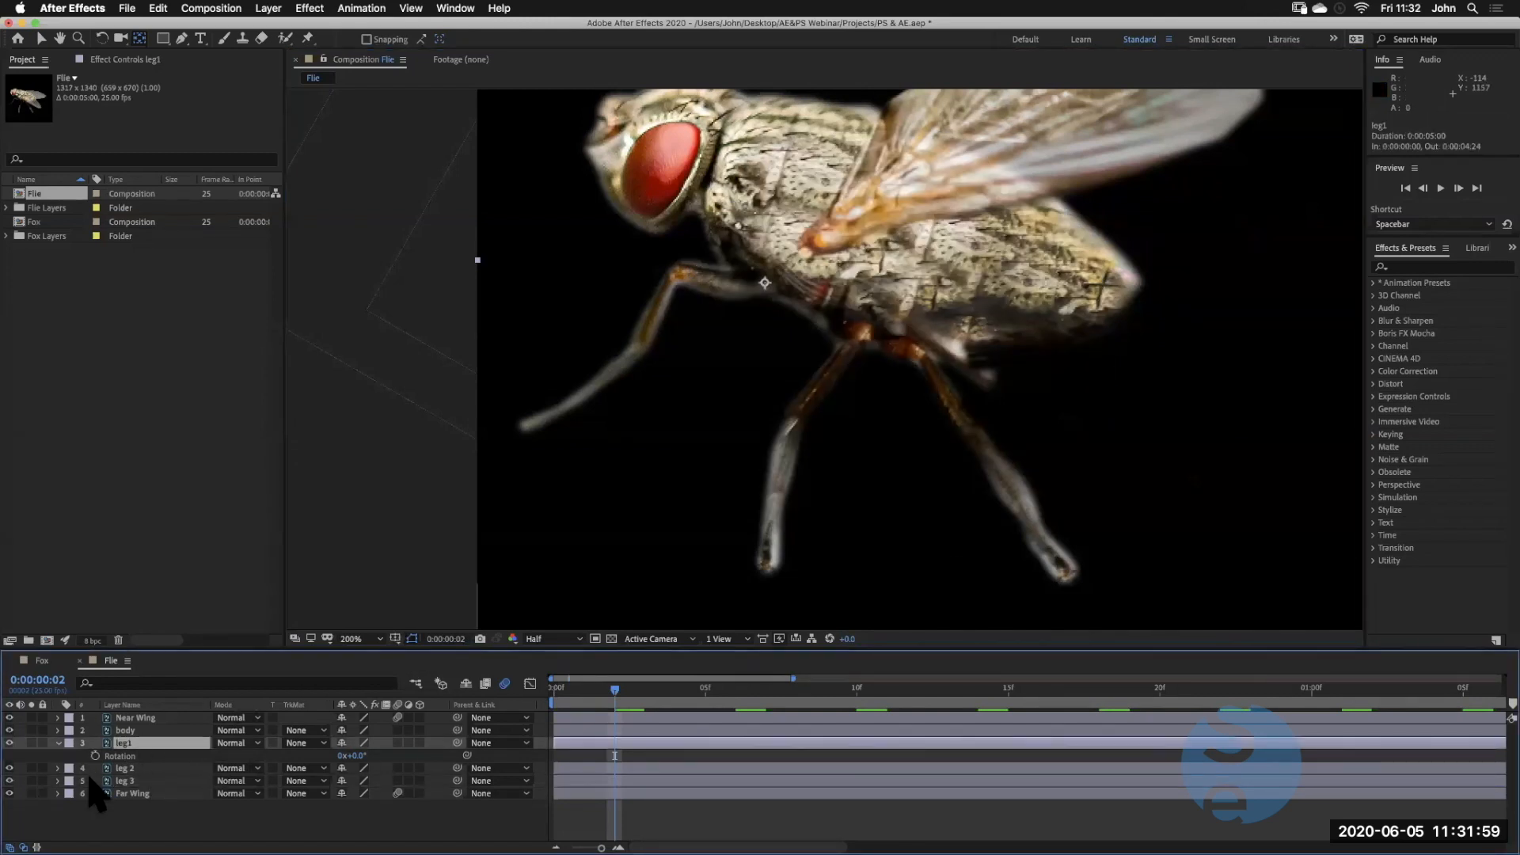
key(Return)
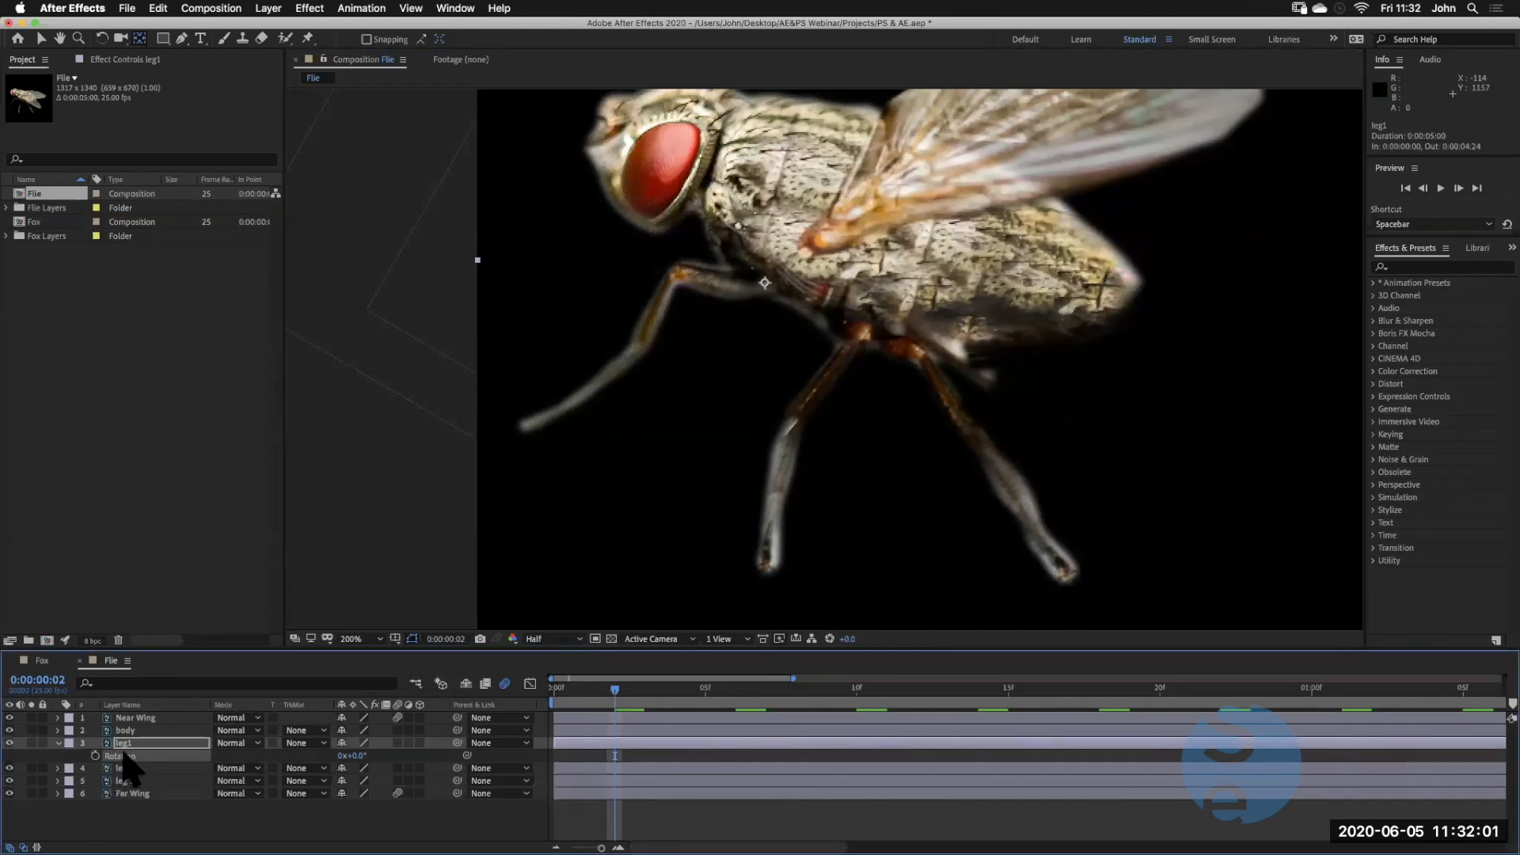
click(360, 10)
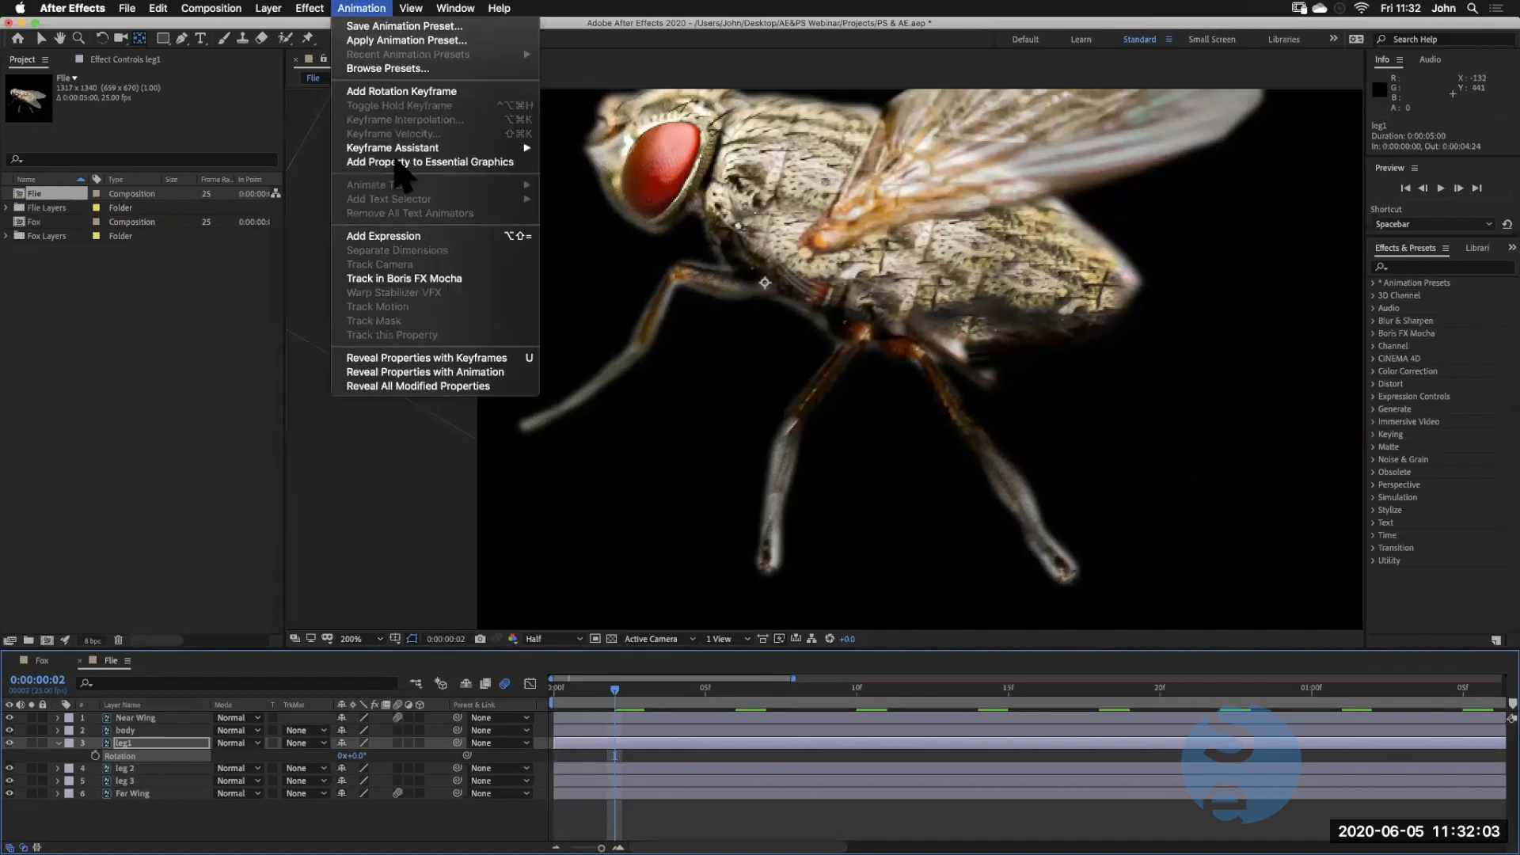
click(403, 238)
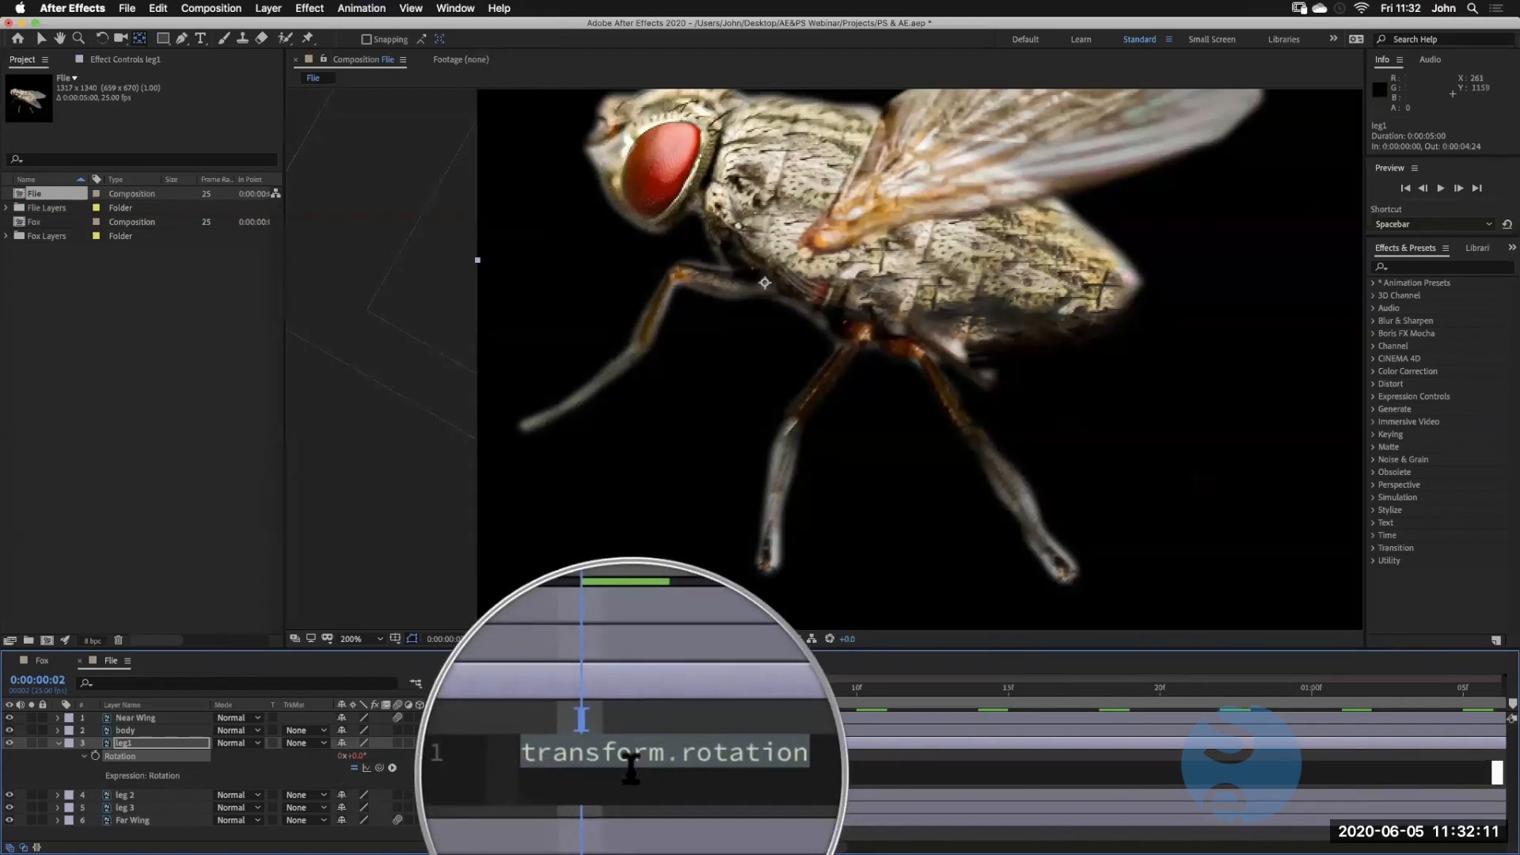
text(wig)
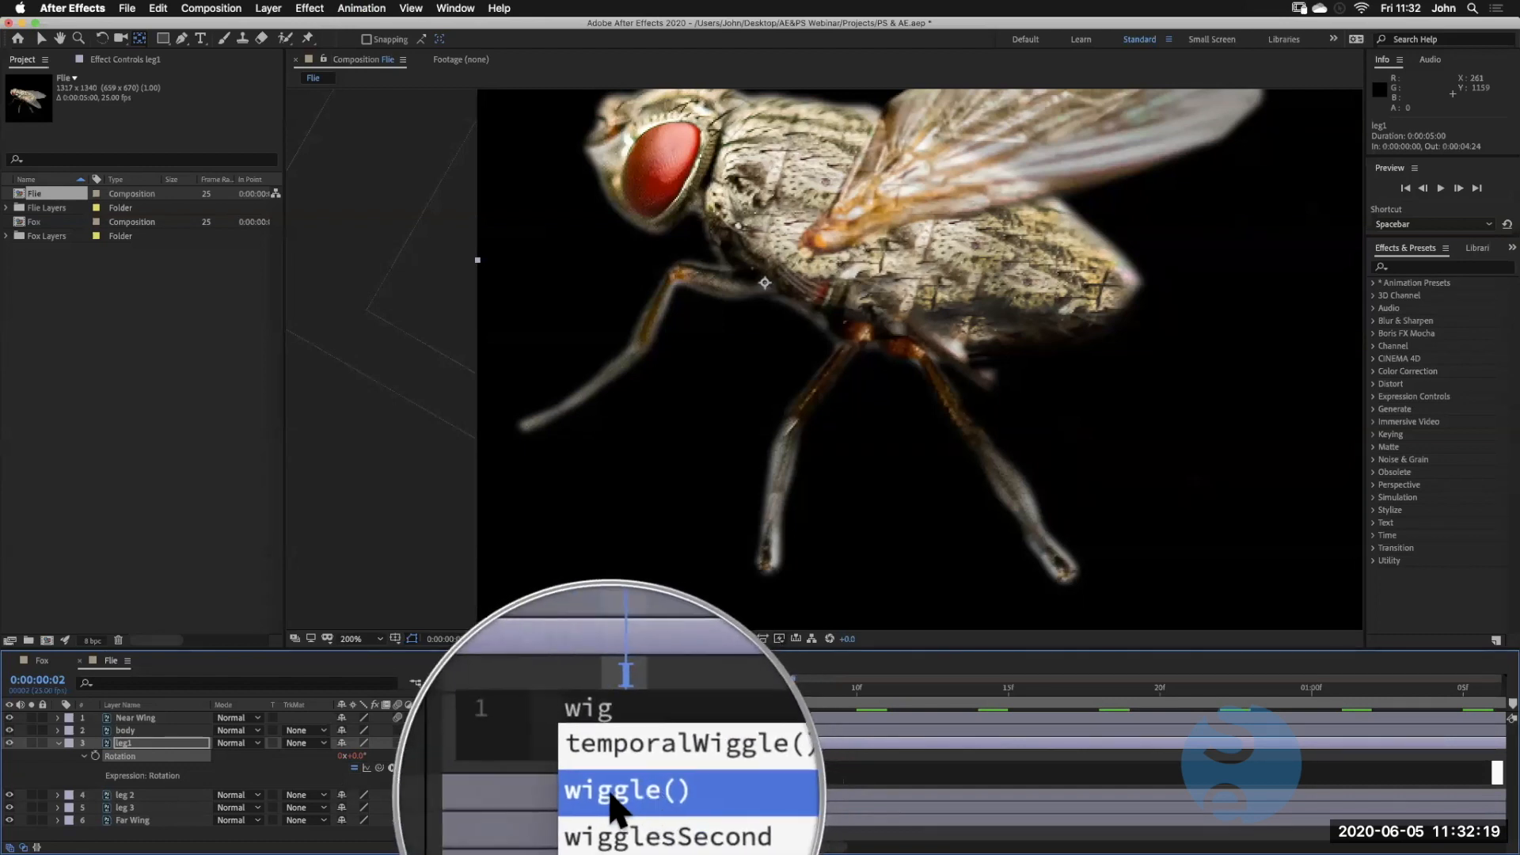
click(608, 796)
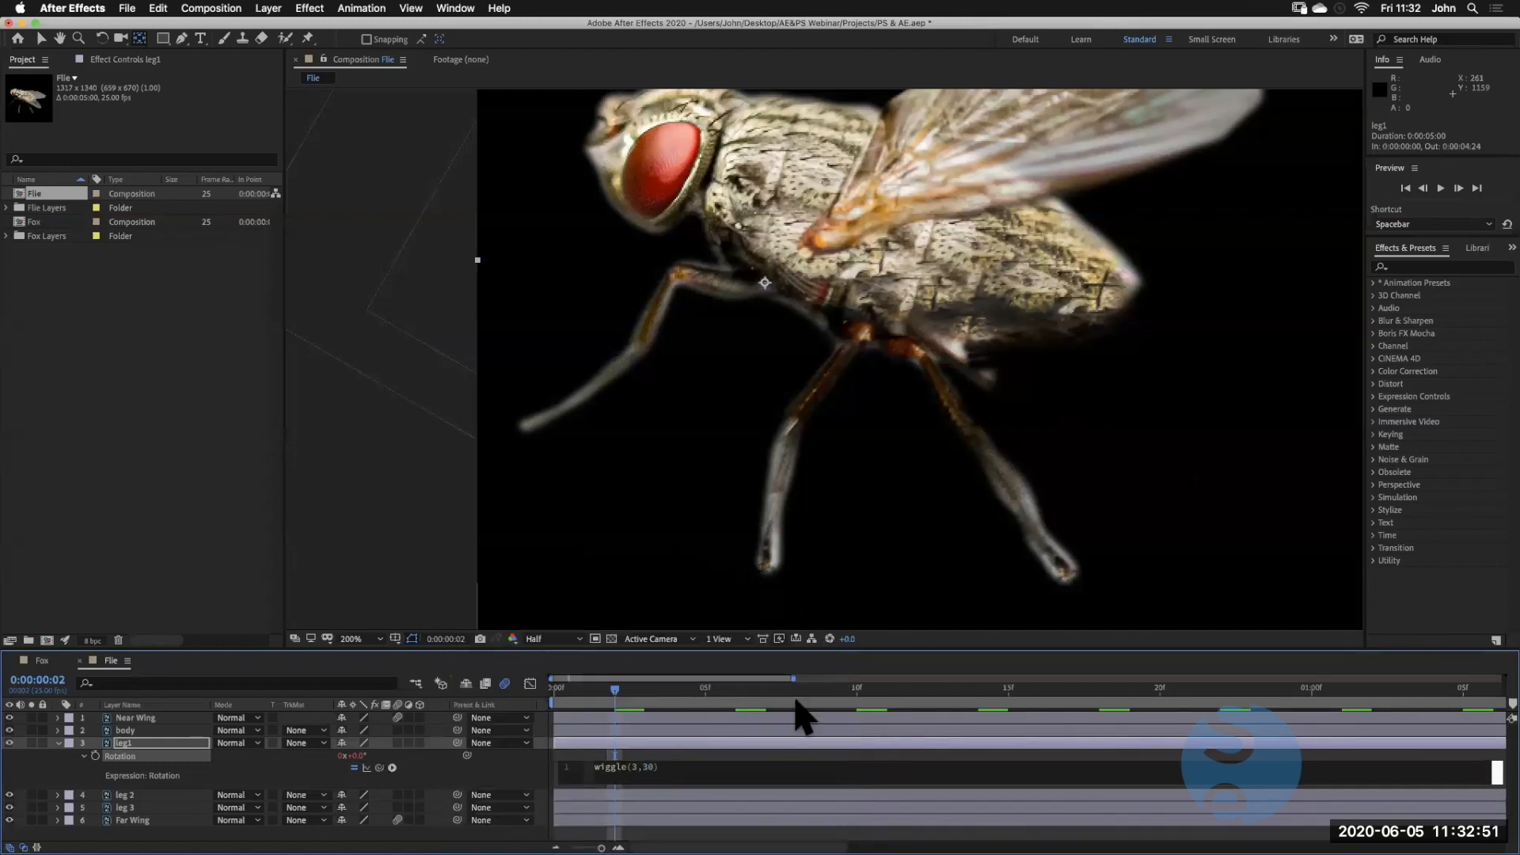
drag(613, 690, 542, 698)
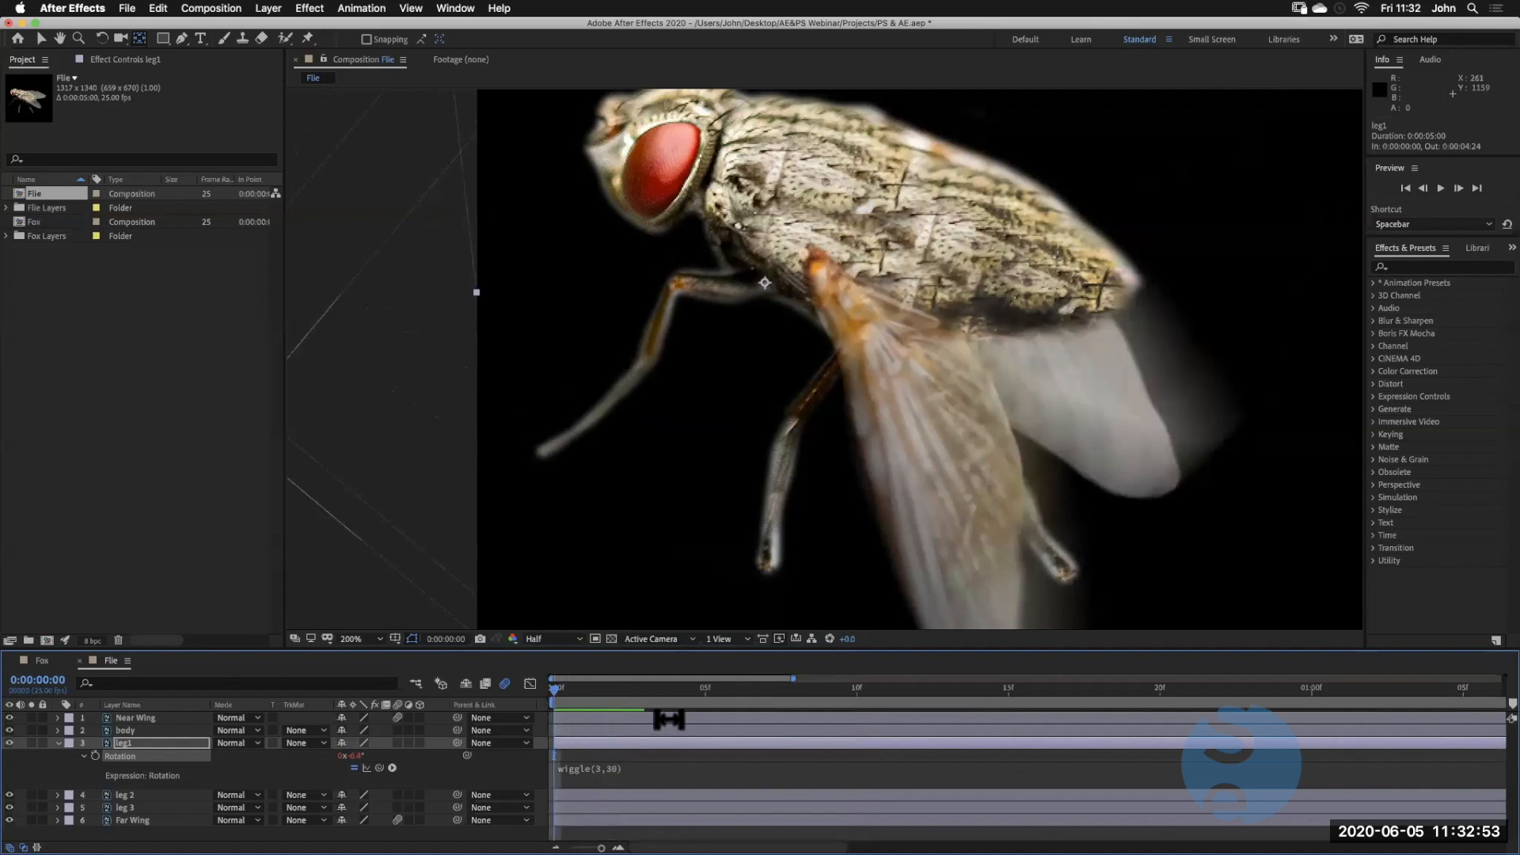
key(space)
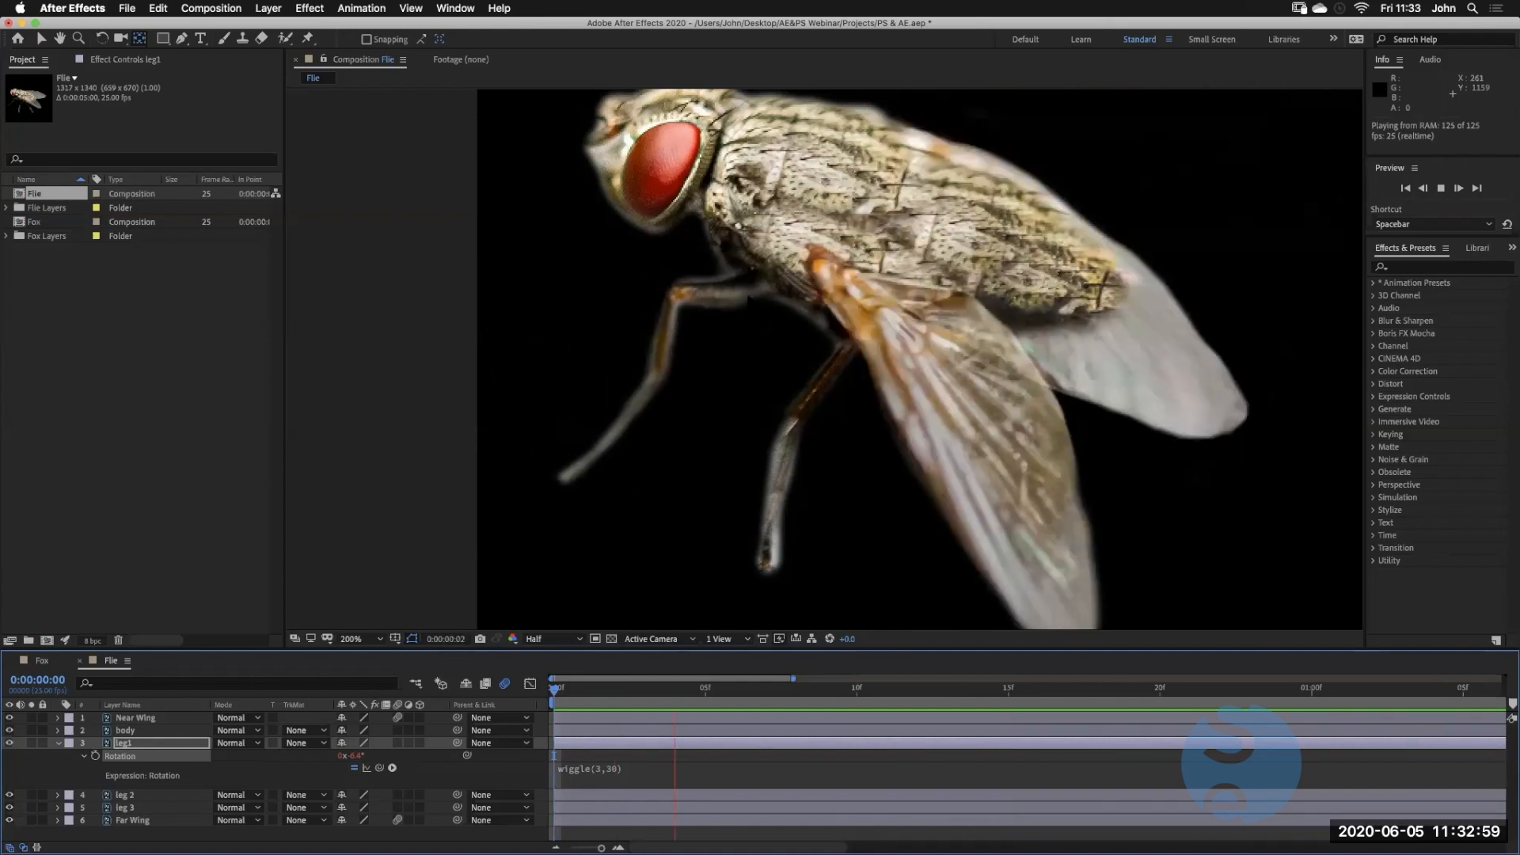
Reduce leg1's rotation expression to wiggle(2,15), check the playback, and lower its frequency further to make it wiggle(1,15)
click(604, 767)
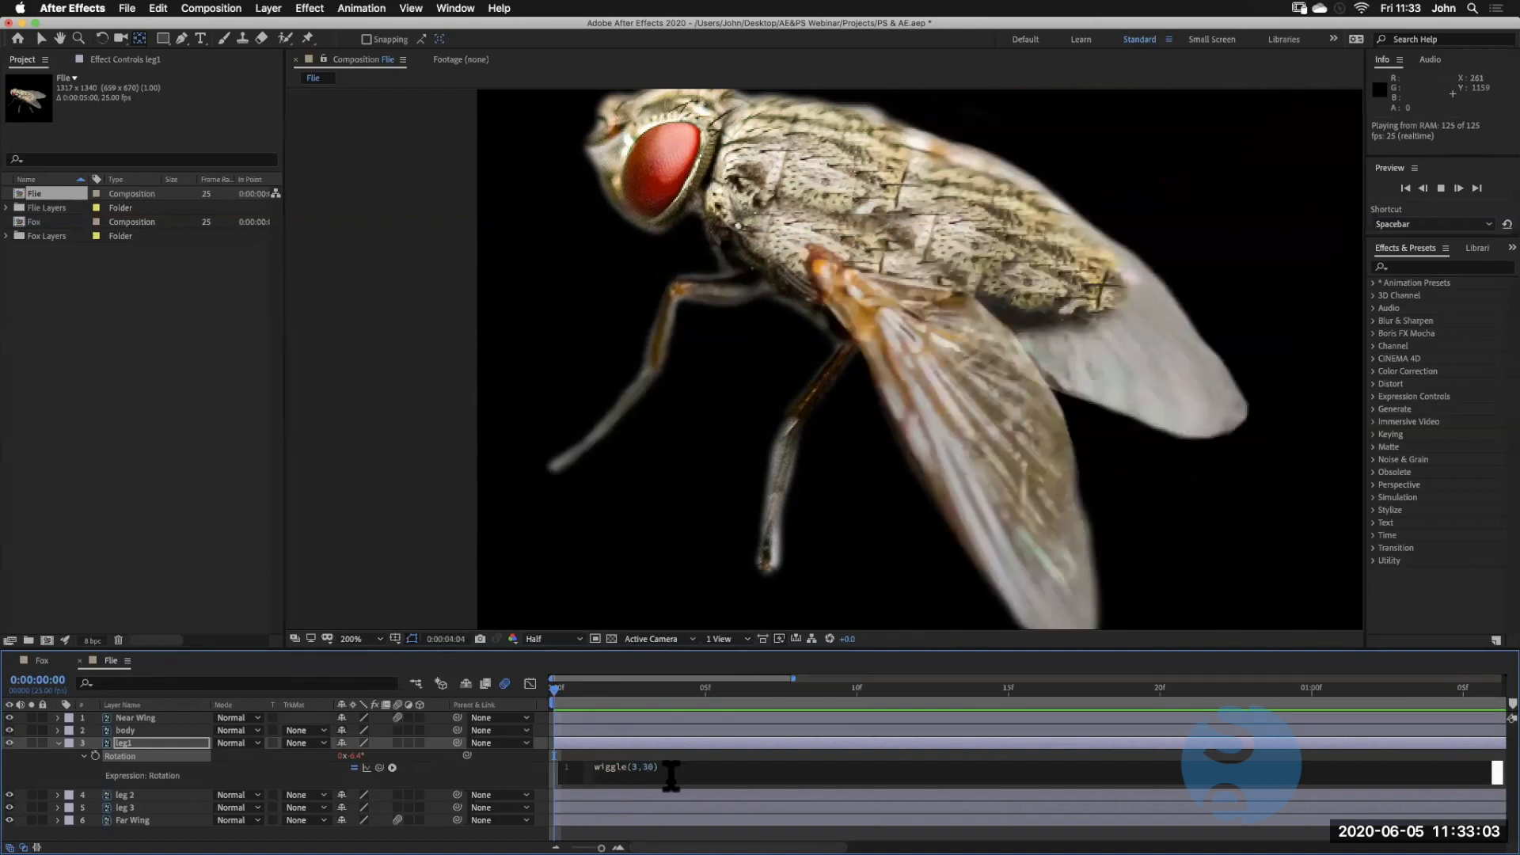
key(Right)
key(BackSpace)
text(2)
key(Right)
key(Right)
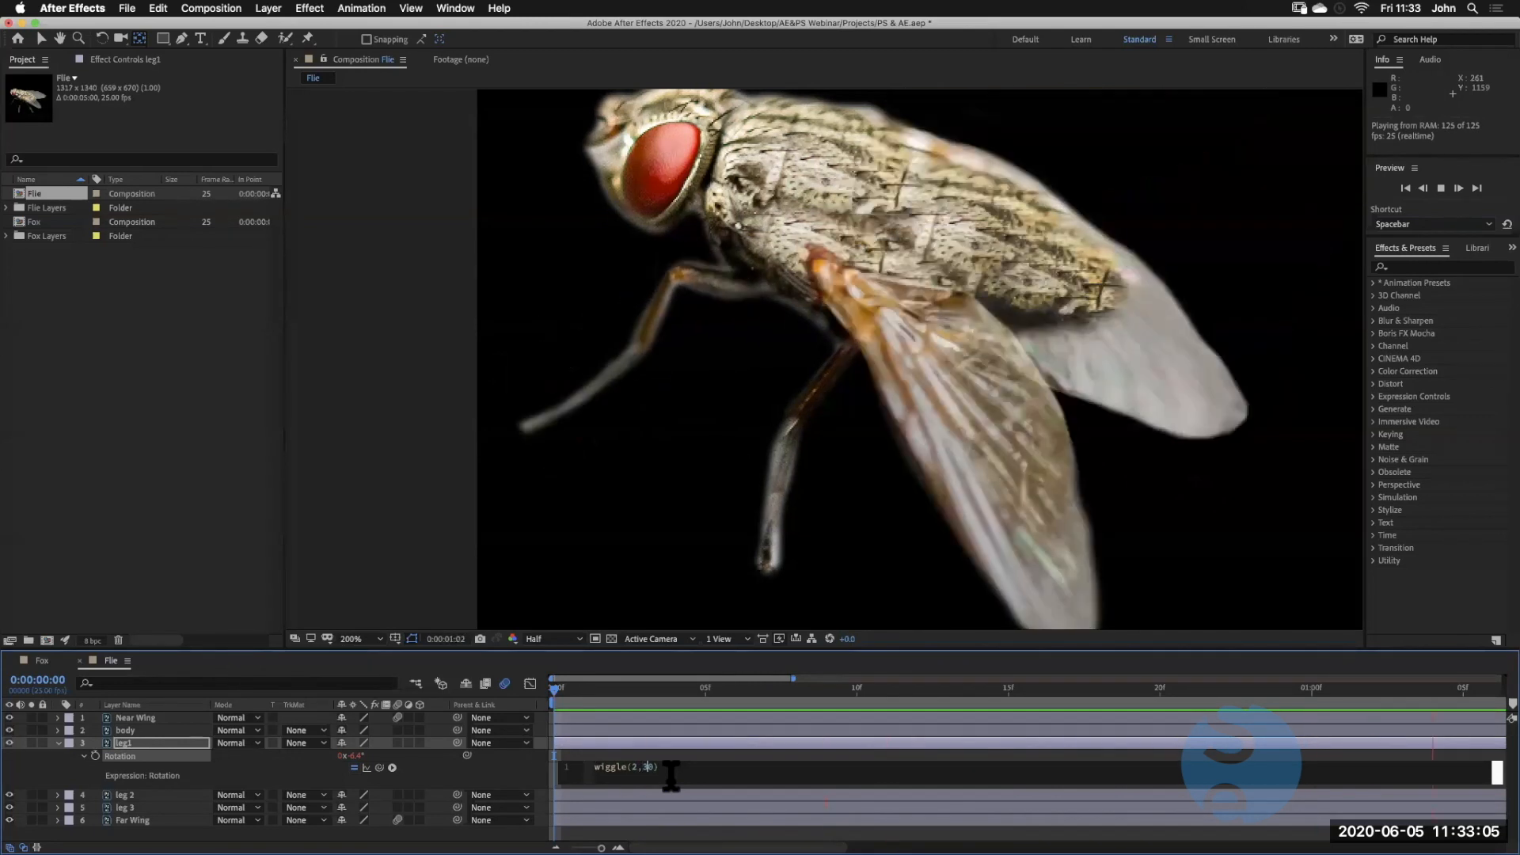
key(BackSpace)
text(15)
key(Delete)
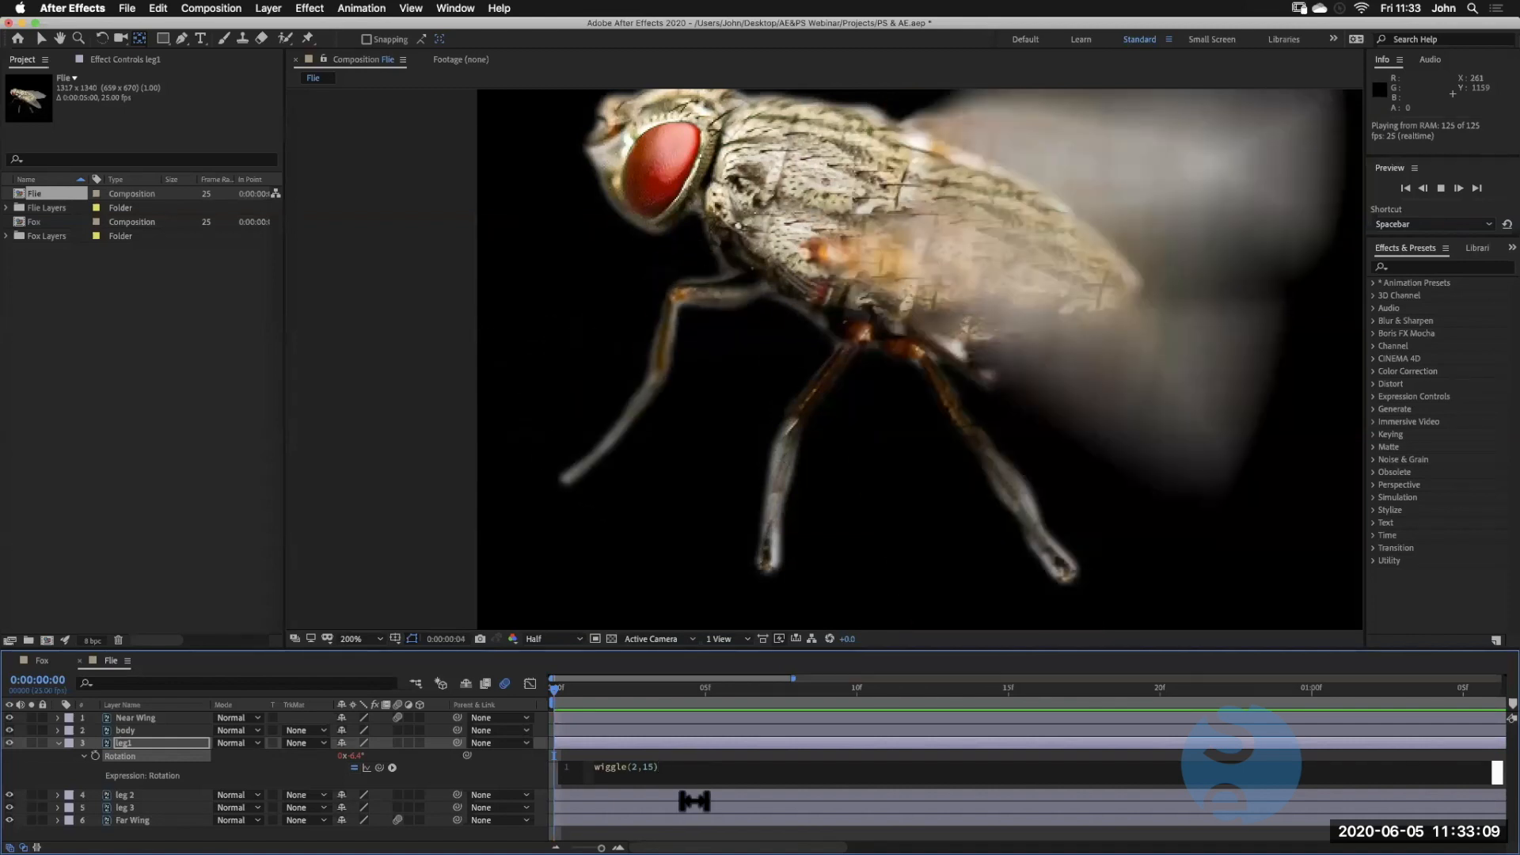
click(694, 801)
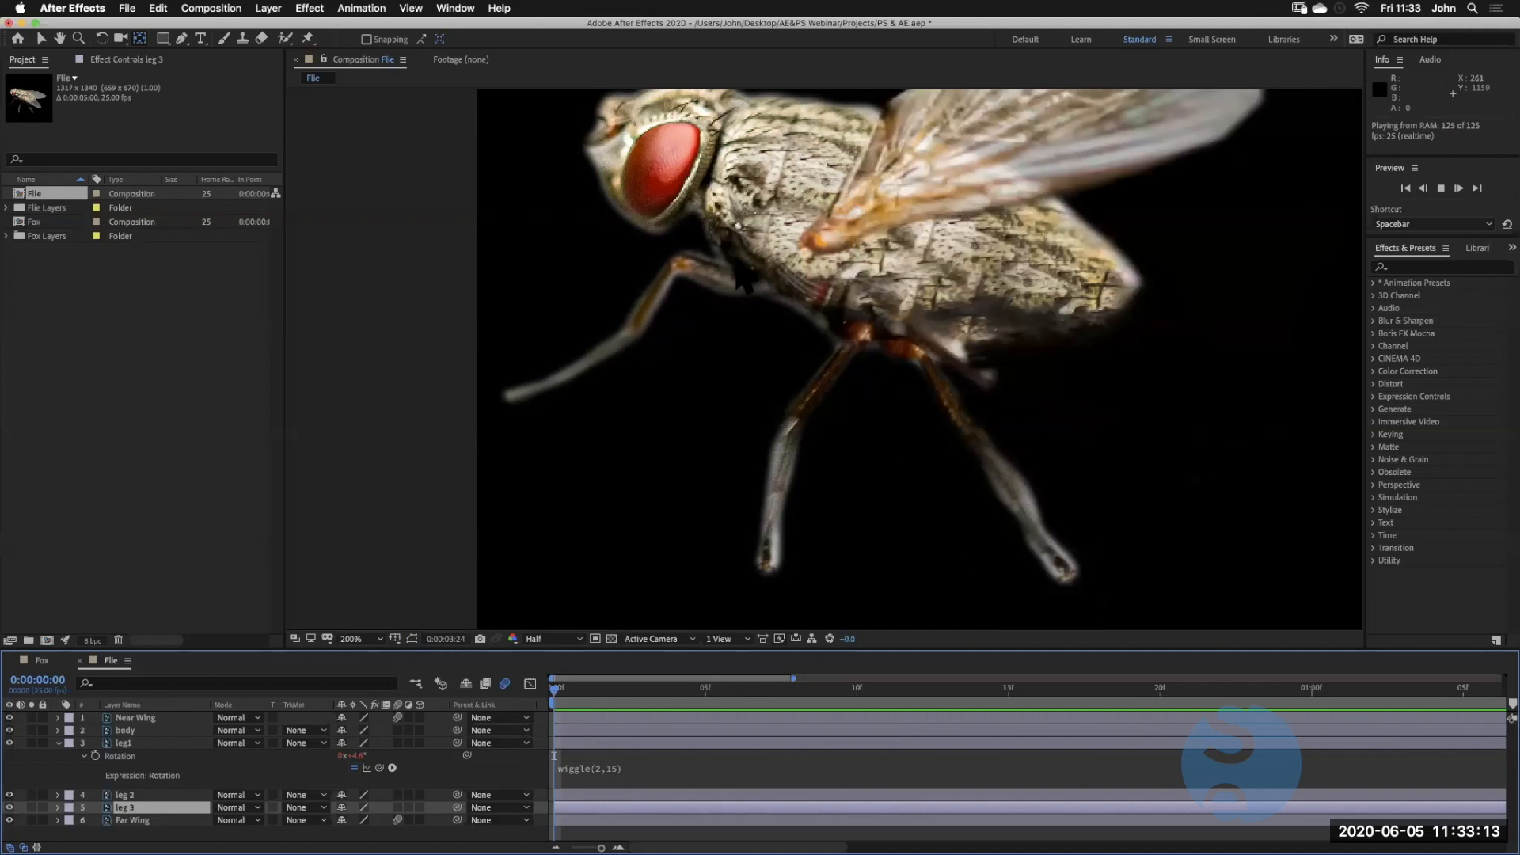
click(626, 765)
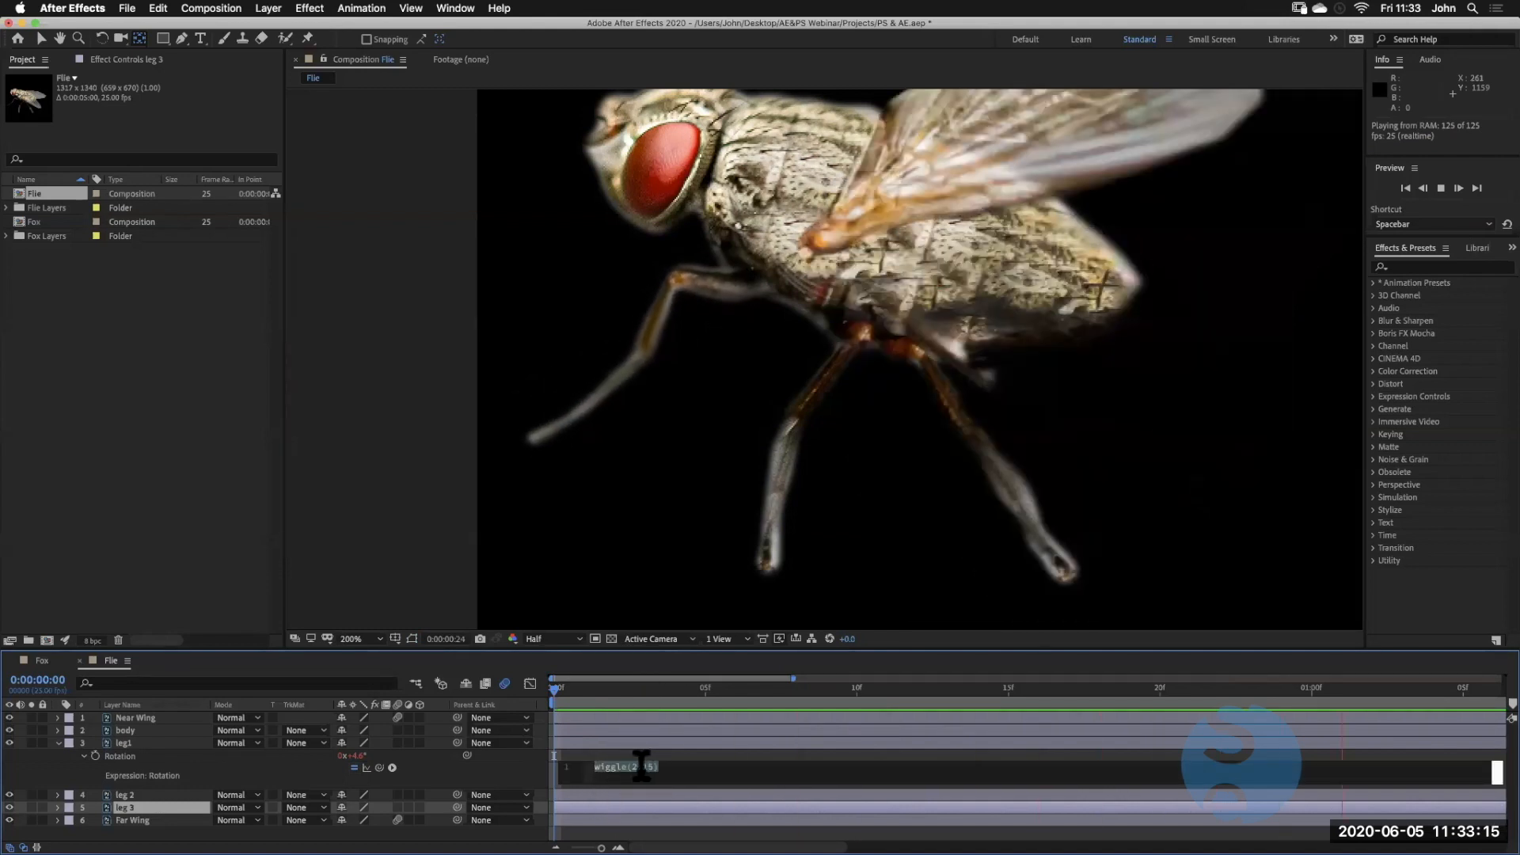
click(698, 772)
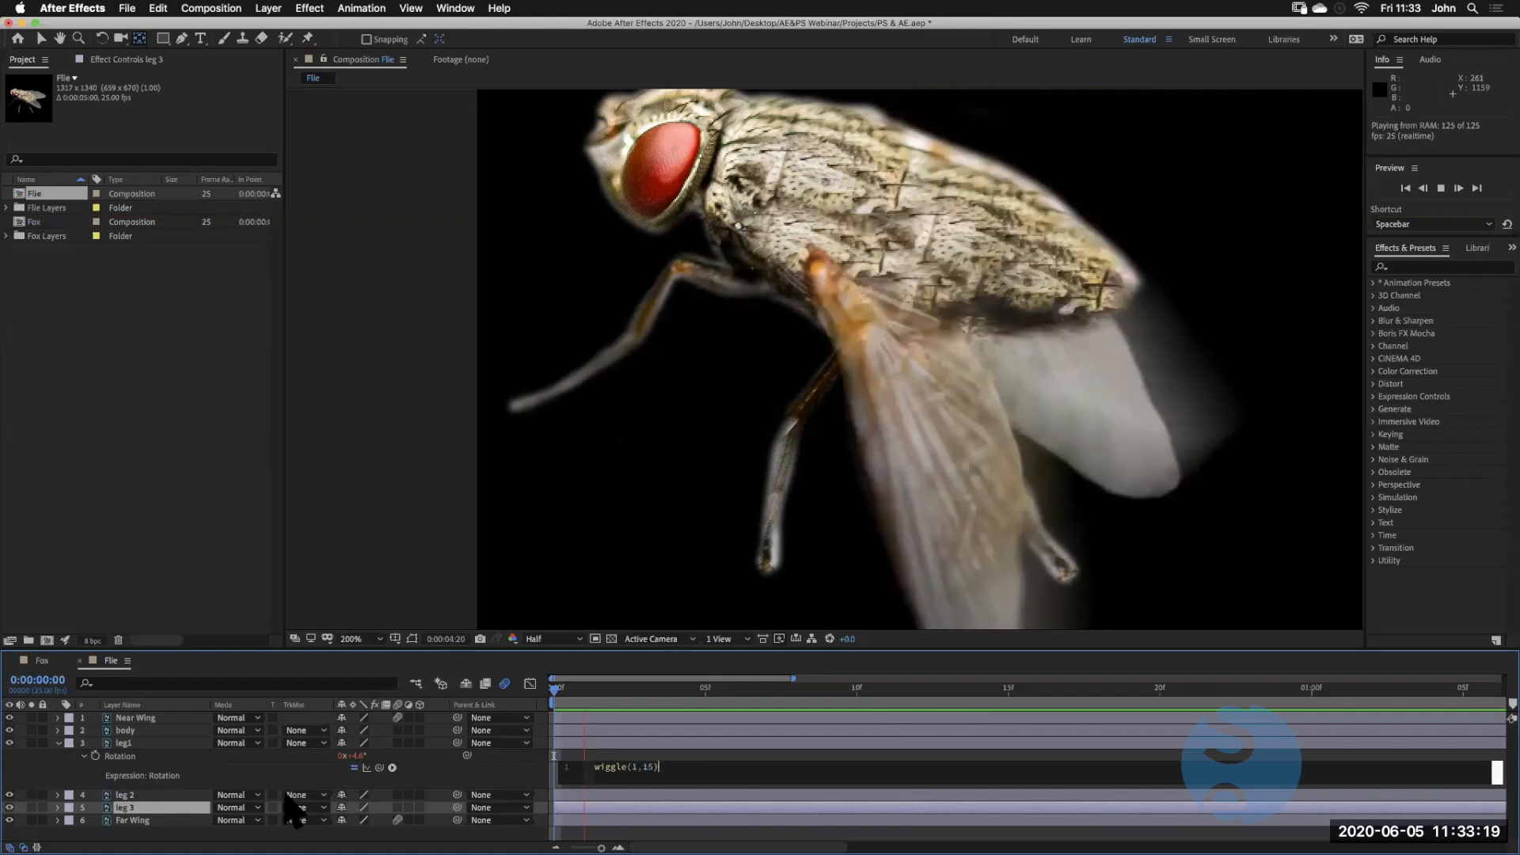
Copy leg1's rotation expression to the leg 2 and leg 3 layers and reveal their rotation properties
click(139, 755)
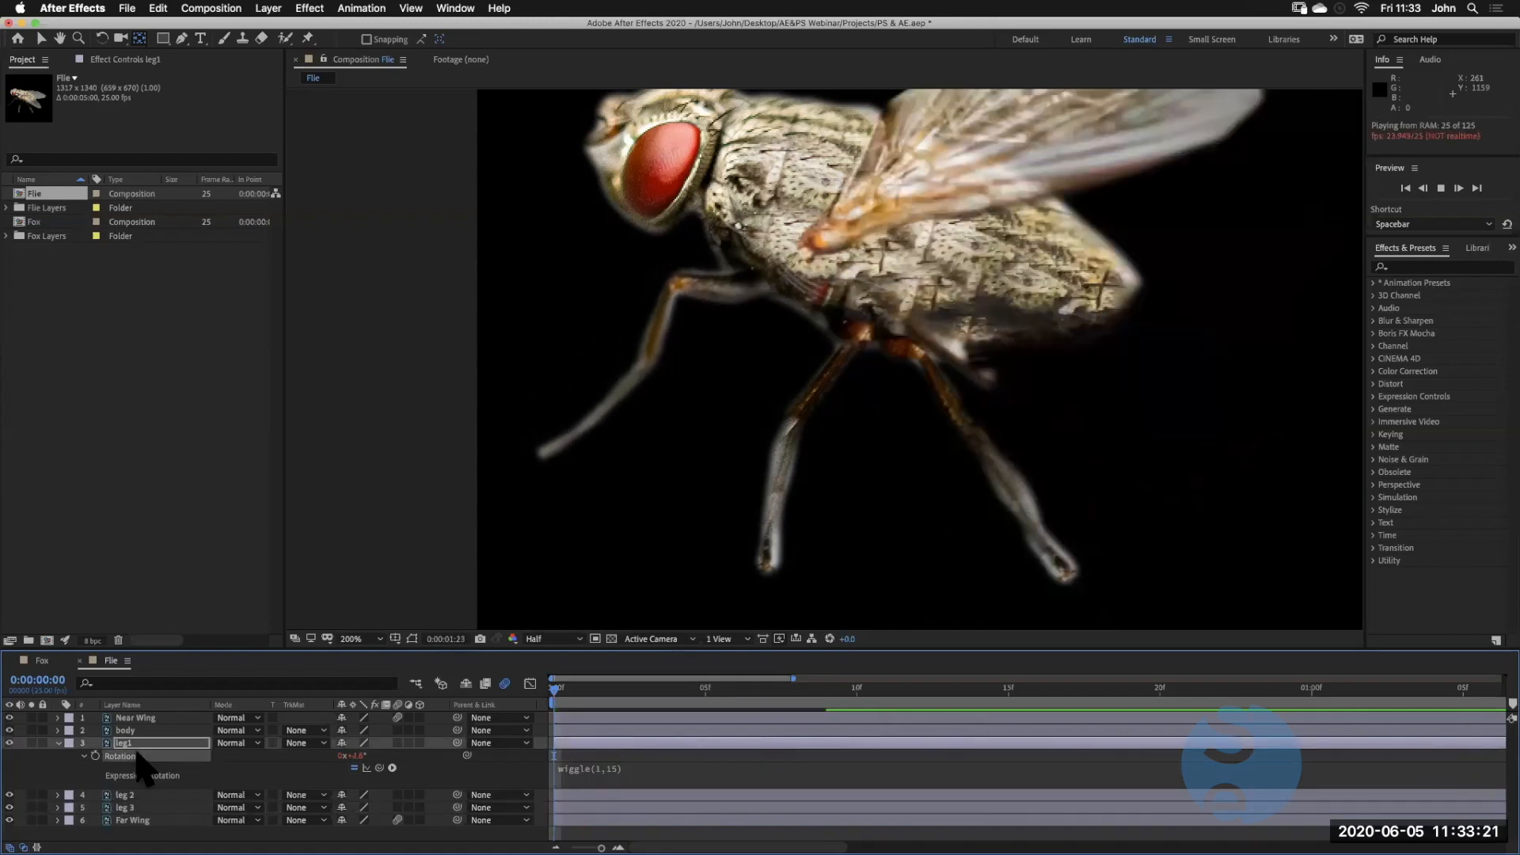
click(140, 795)
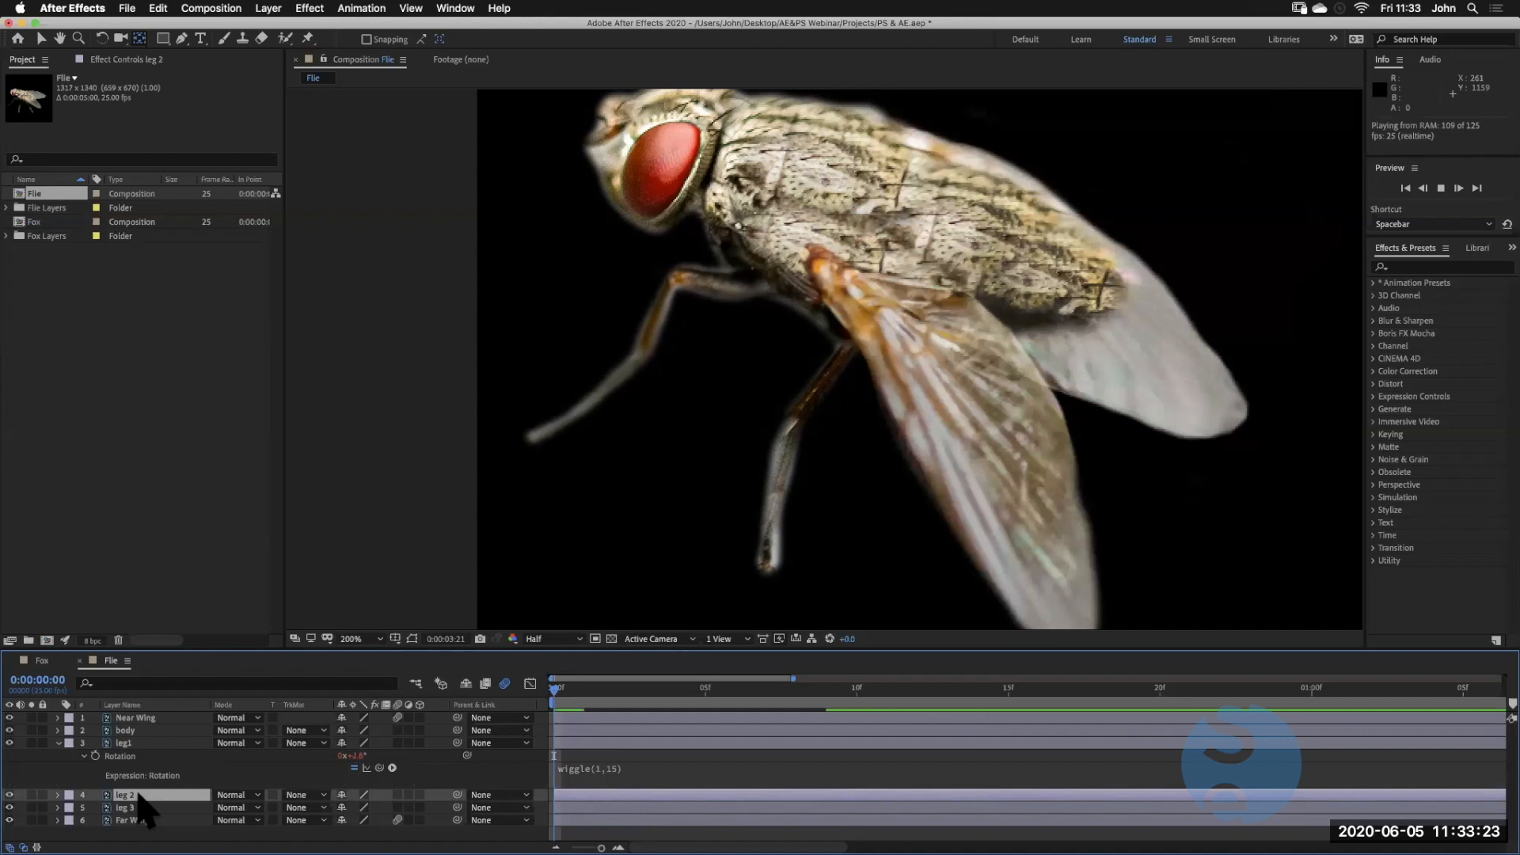
key(super+v)
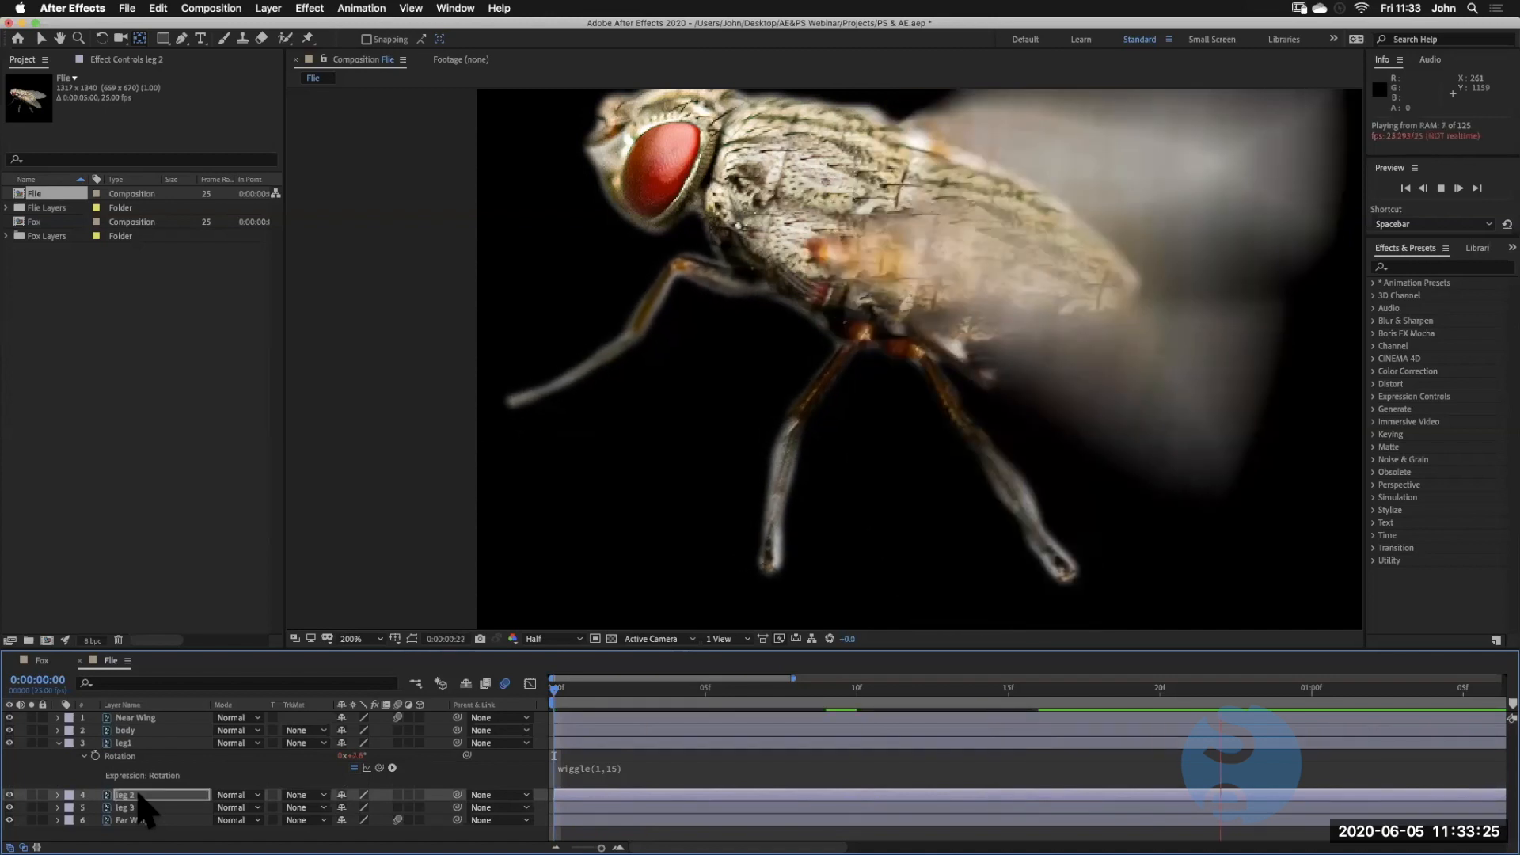
click(136, 807)
key(super+v)
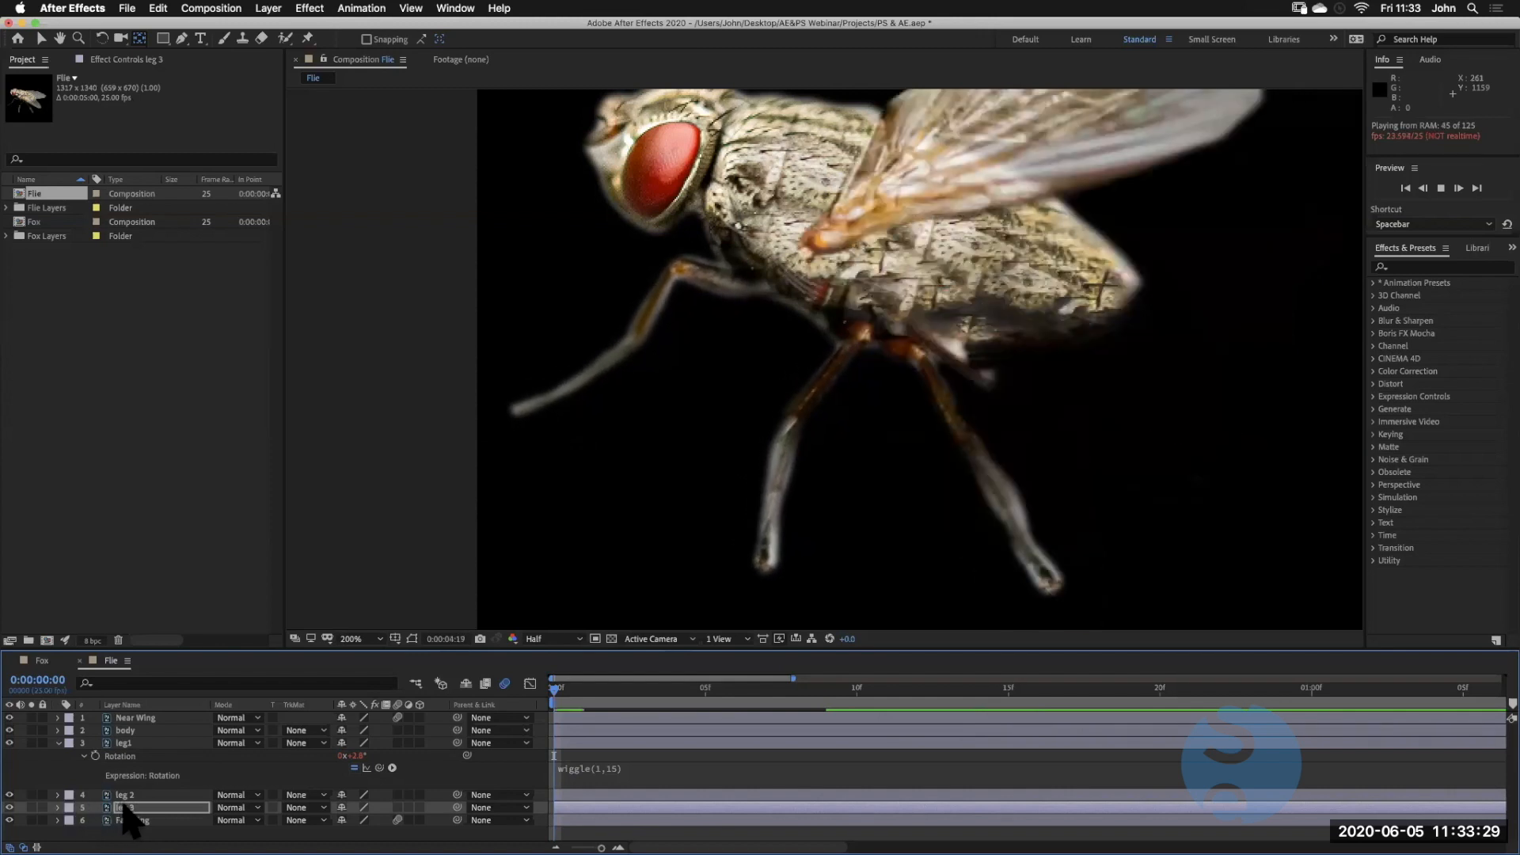
key(r)
click(132, 795)
key(r)
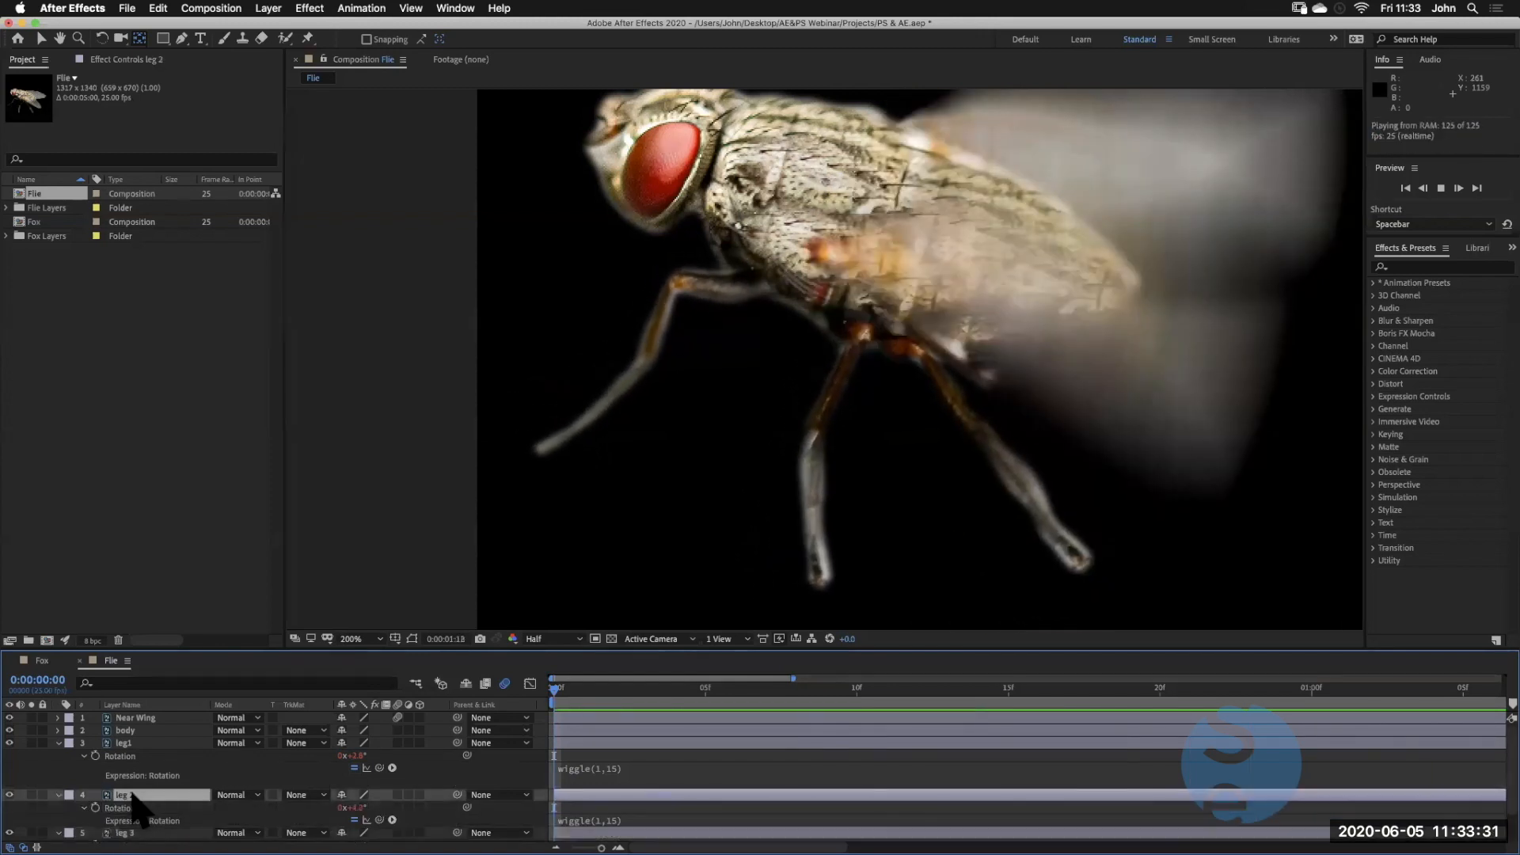
scroll(620, 780, down, 3)
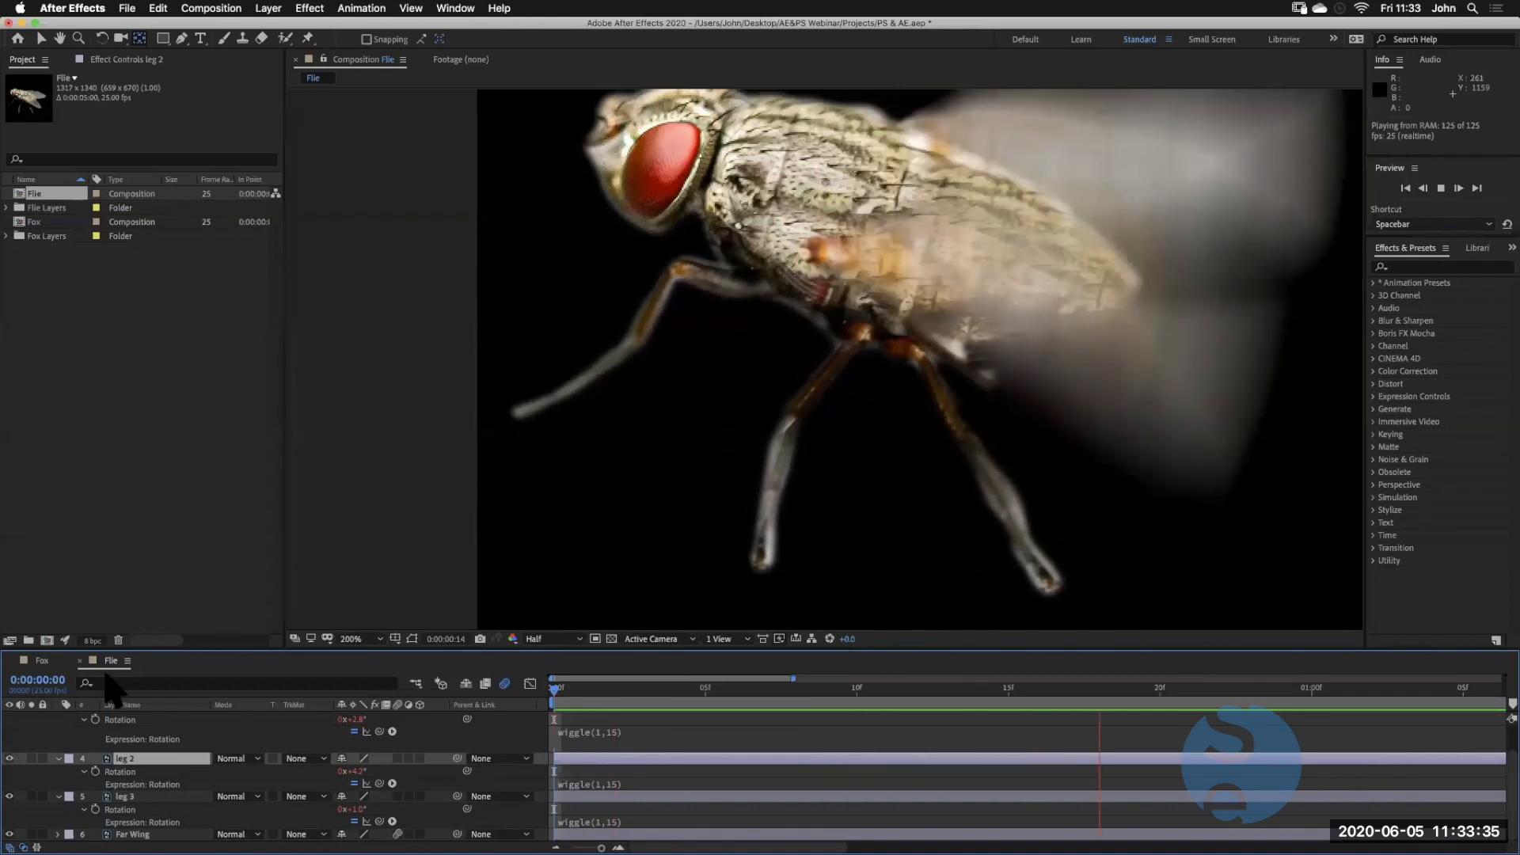
Solo the leg layers and Far Wing to examine the legs' motion without the body, and turn all solos off again
drag(31, 758, 31, 835)
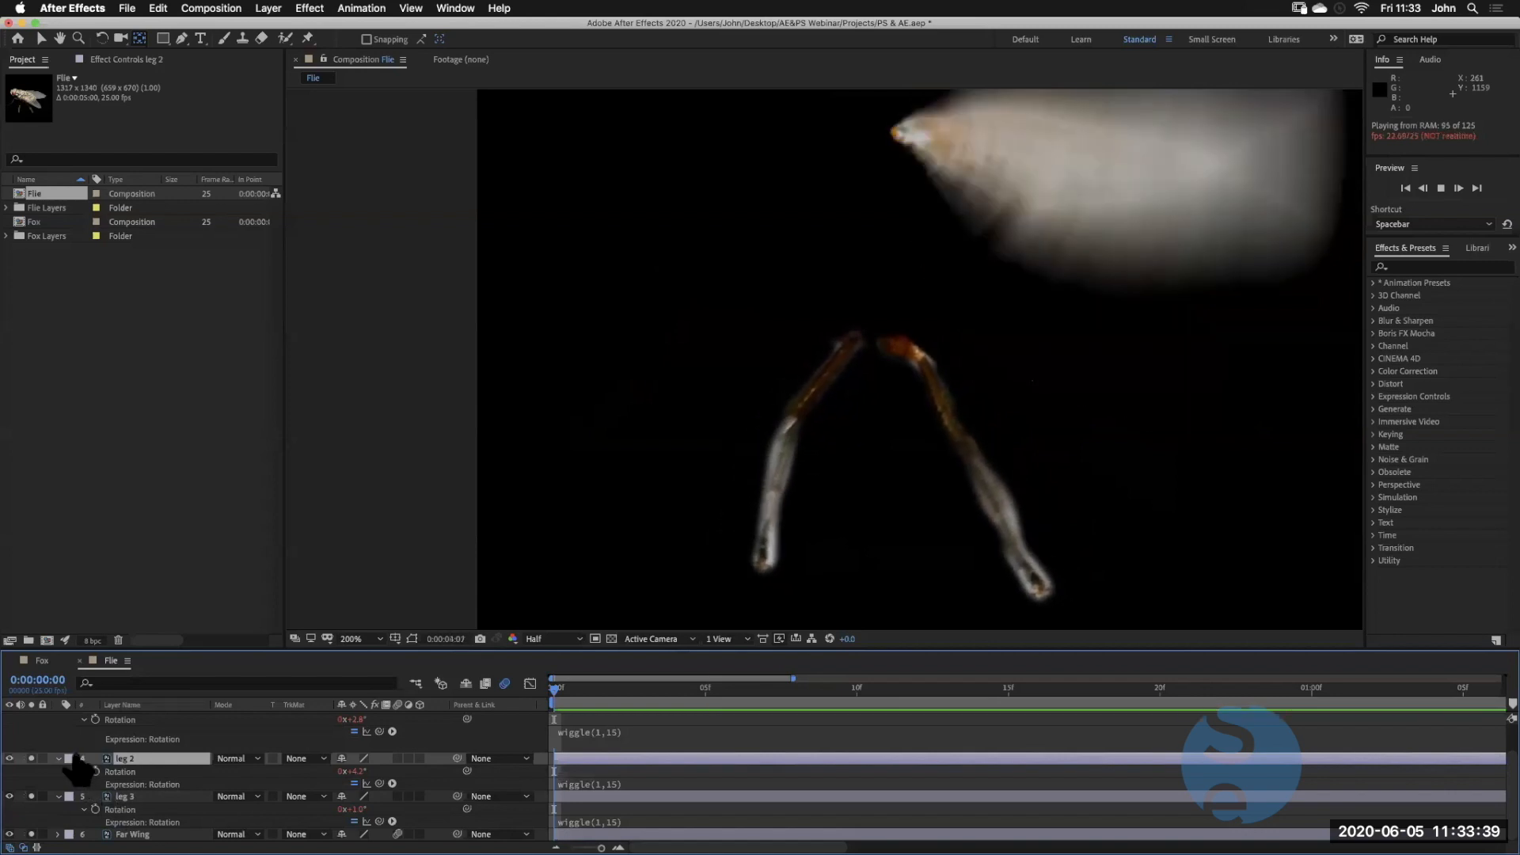
scroll(79, 764, up, 2)
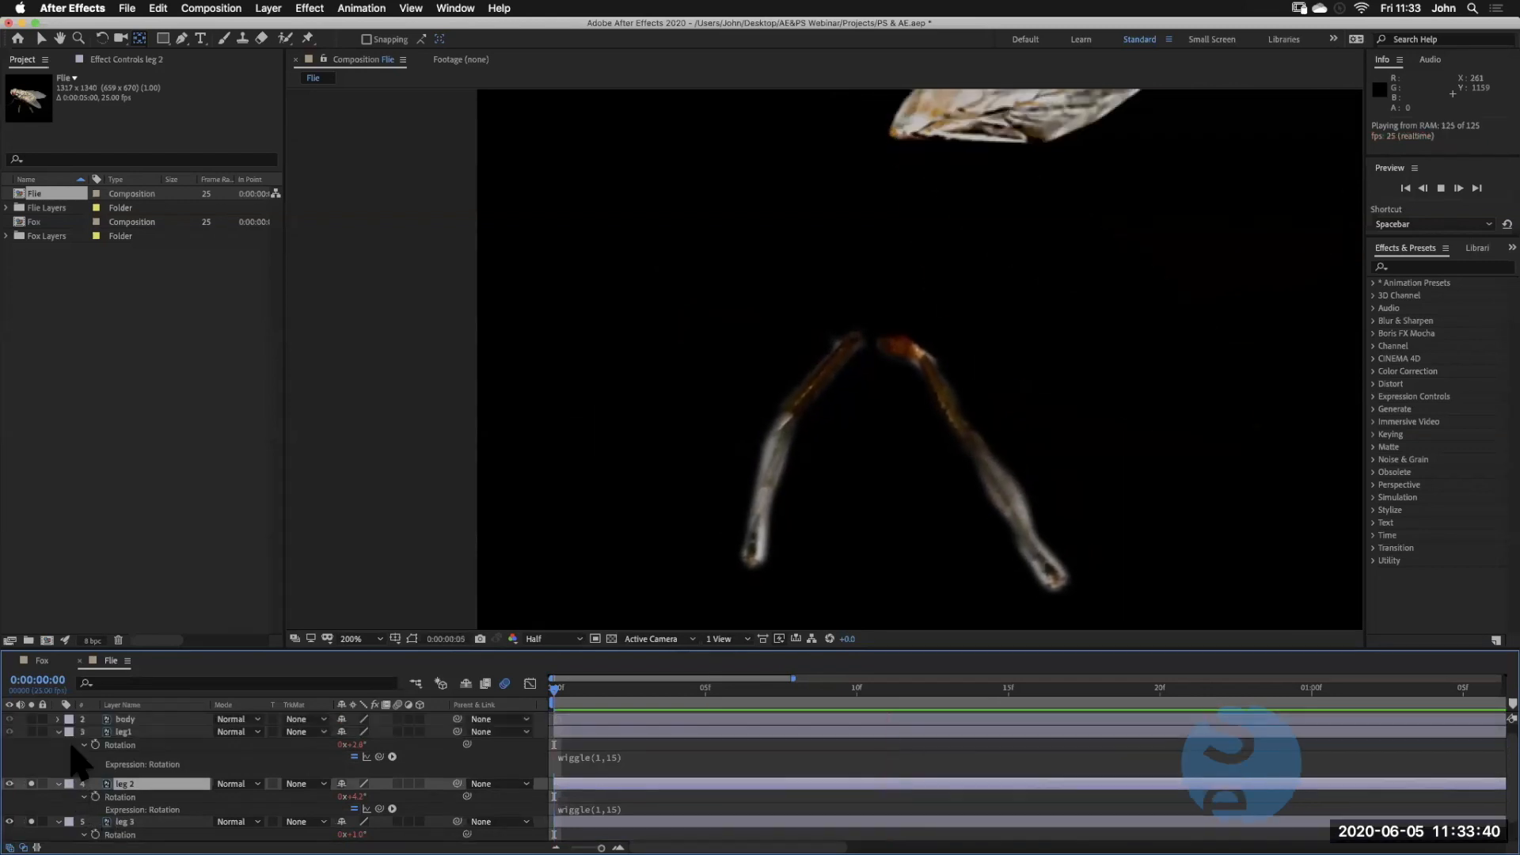
click(31, 731)
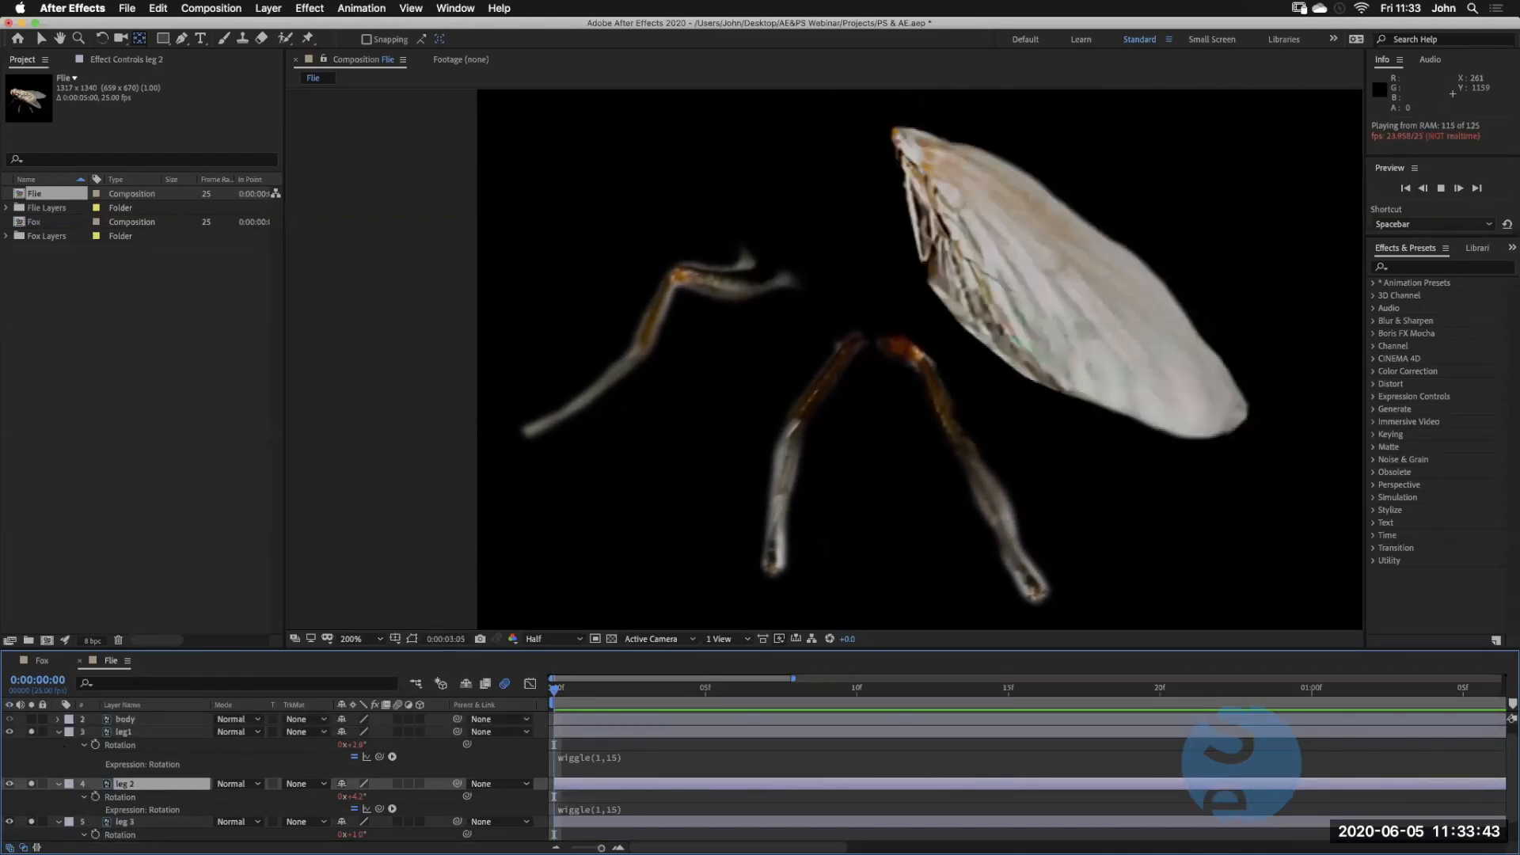
click(31, 731)
drag(26, 797, 29, 819)
click(31, 820)
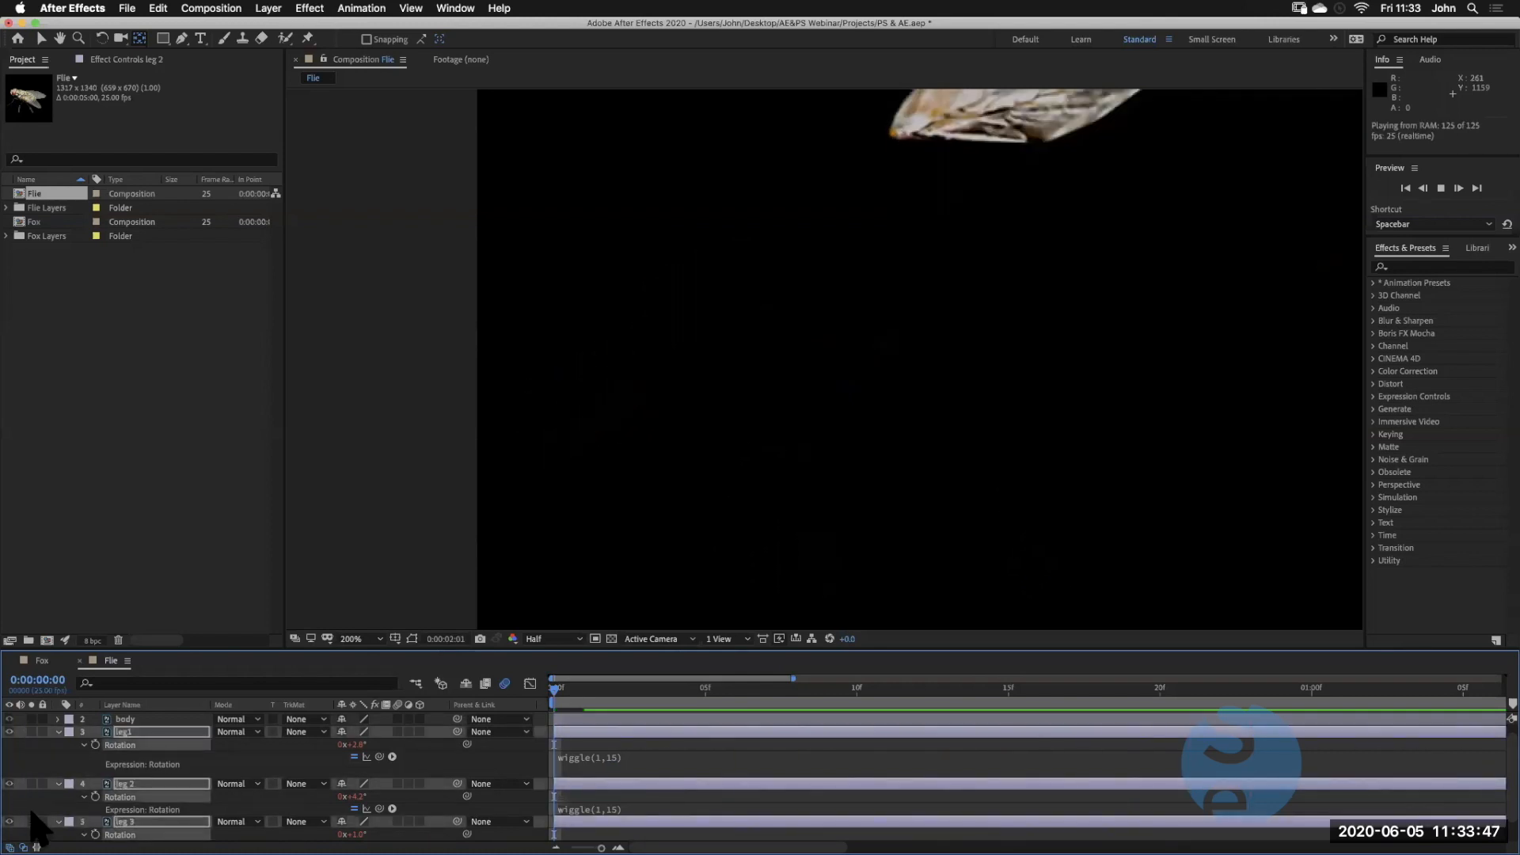
scroll(33, 802, up, 1)
scroll(32, 802, down, 3)
click(32, 831)
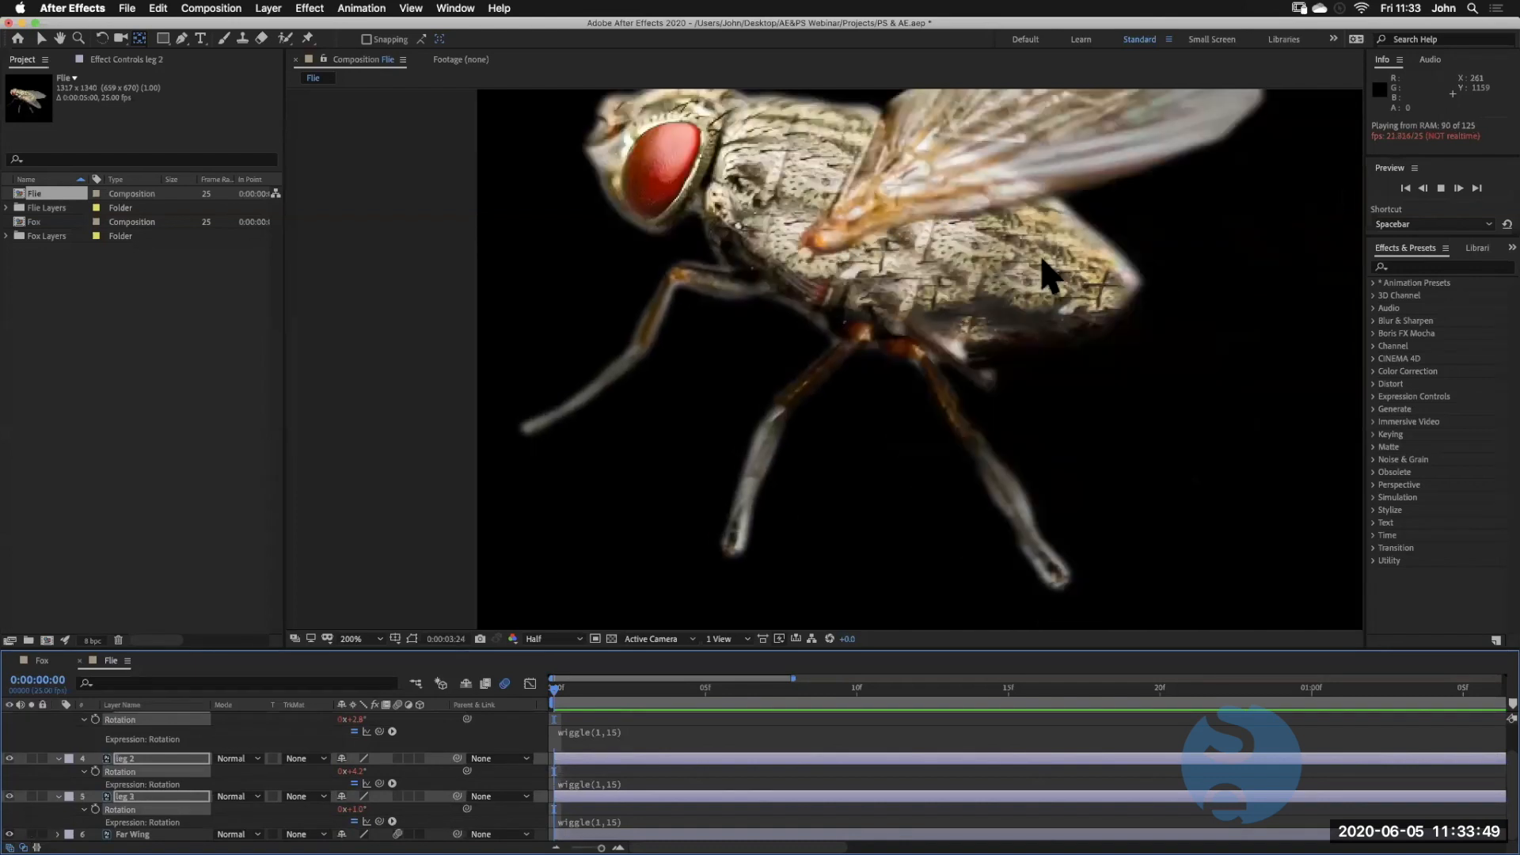
Preview the whole animated fly at 50% magnification and stop the playback
key(comma)
key(comma)
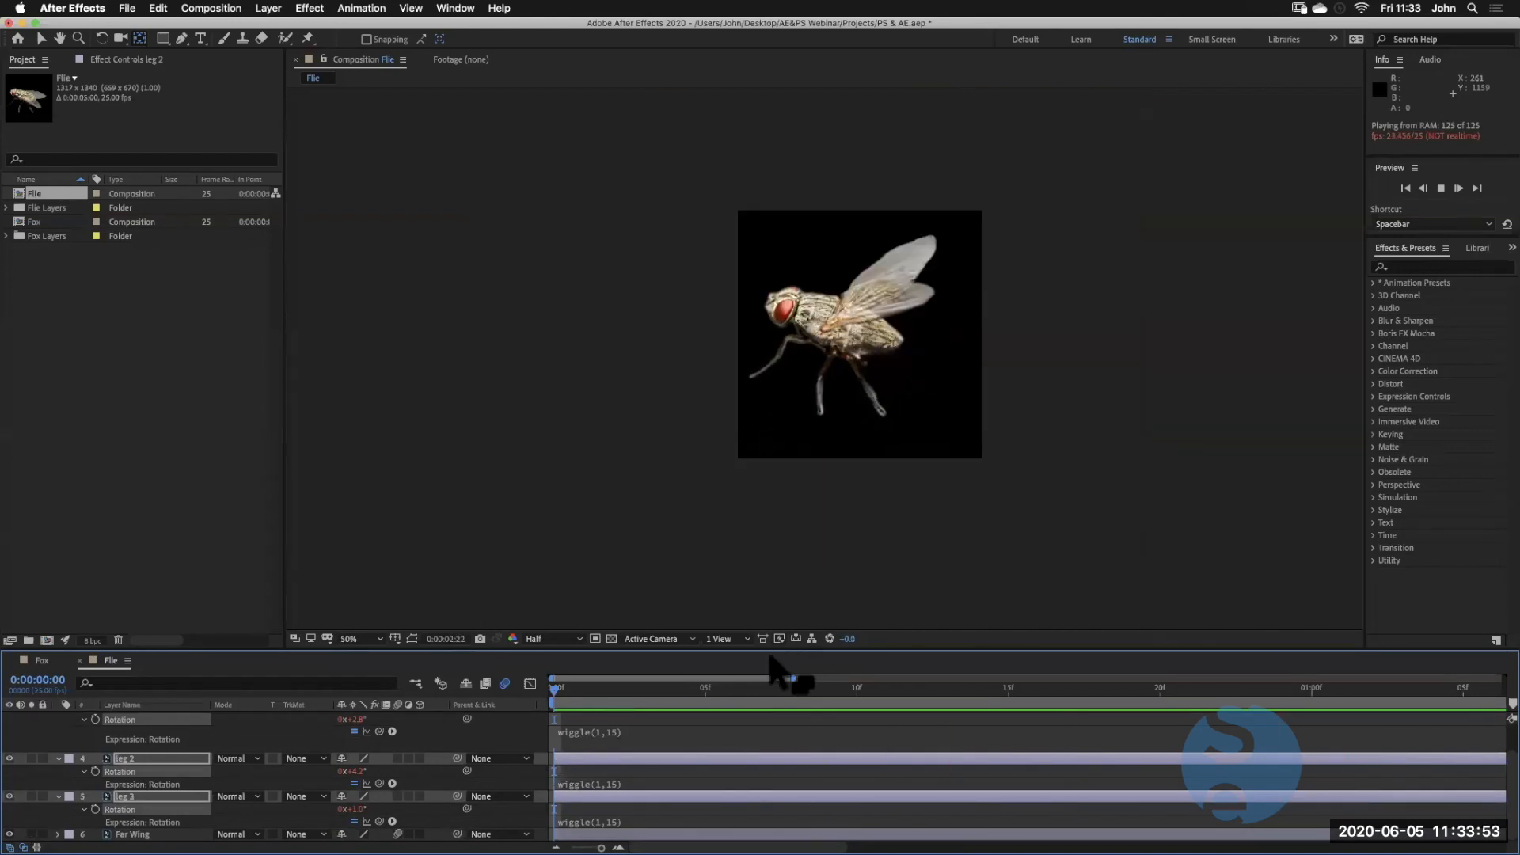
key(space)
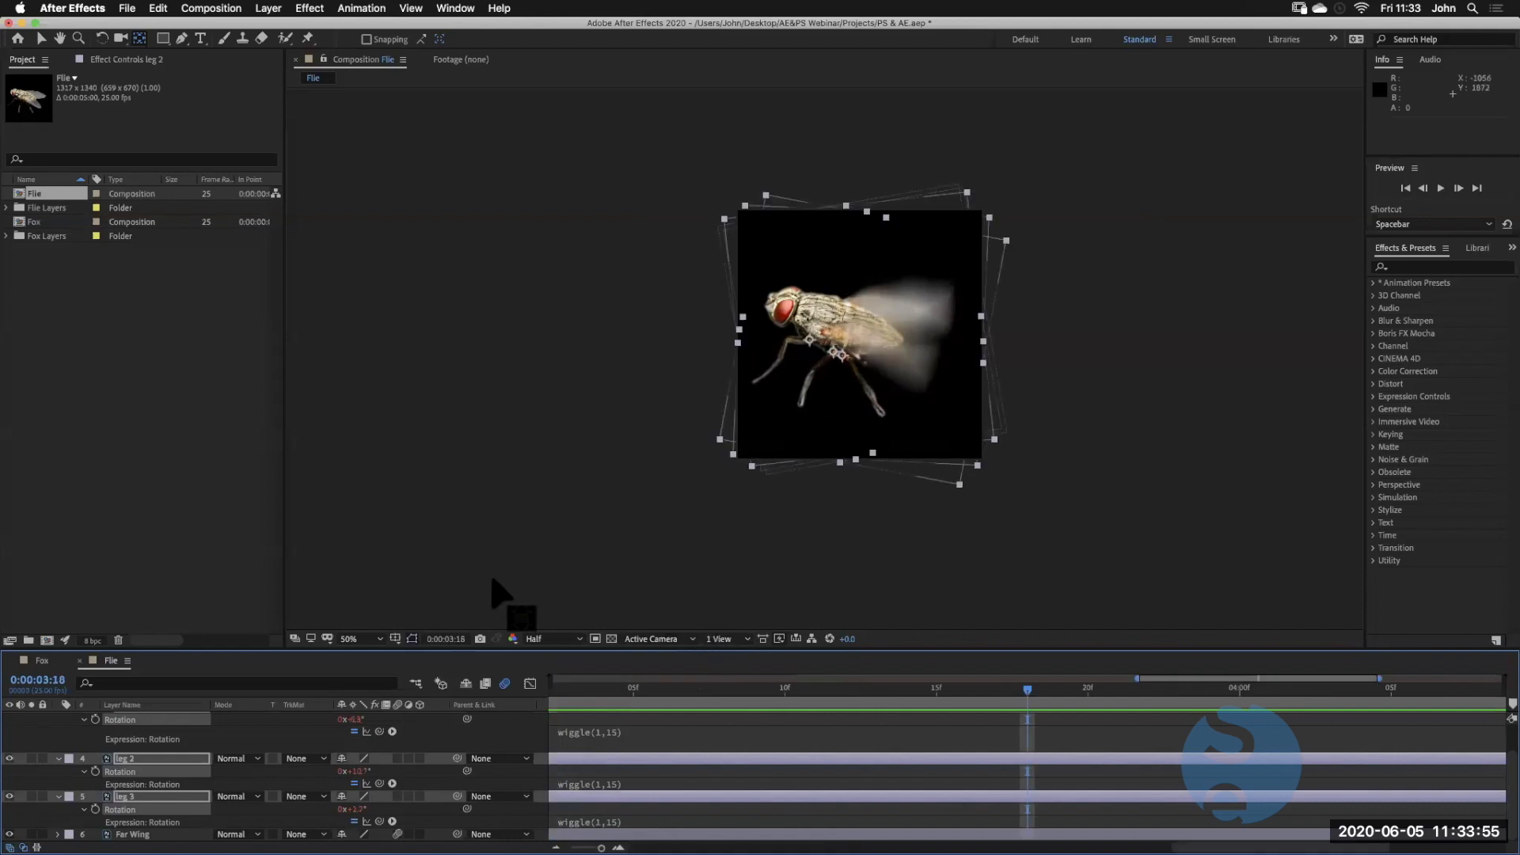
Switch to the Fox composition, collapse the Fox layer's properties, and add the Flie composition as the layer above Fox
click(40, 660)
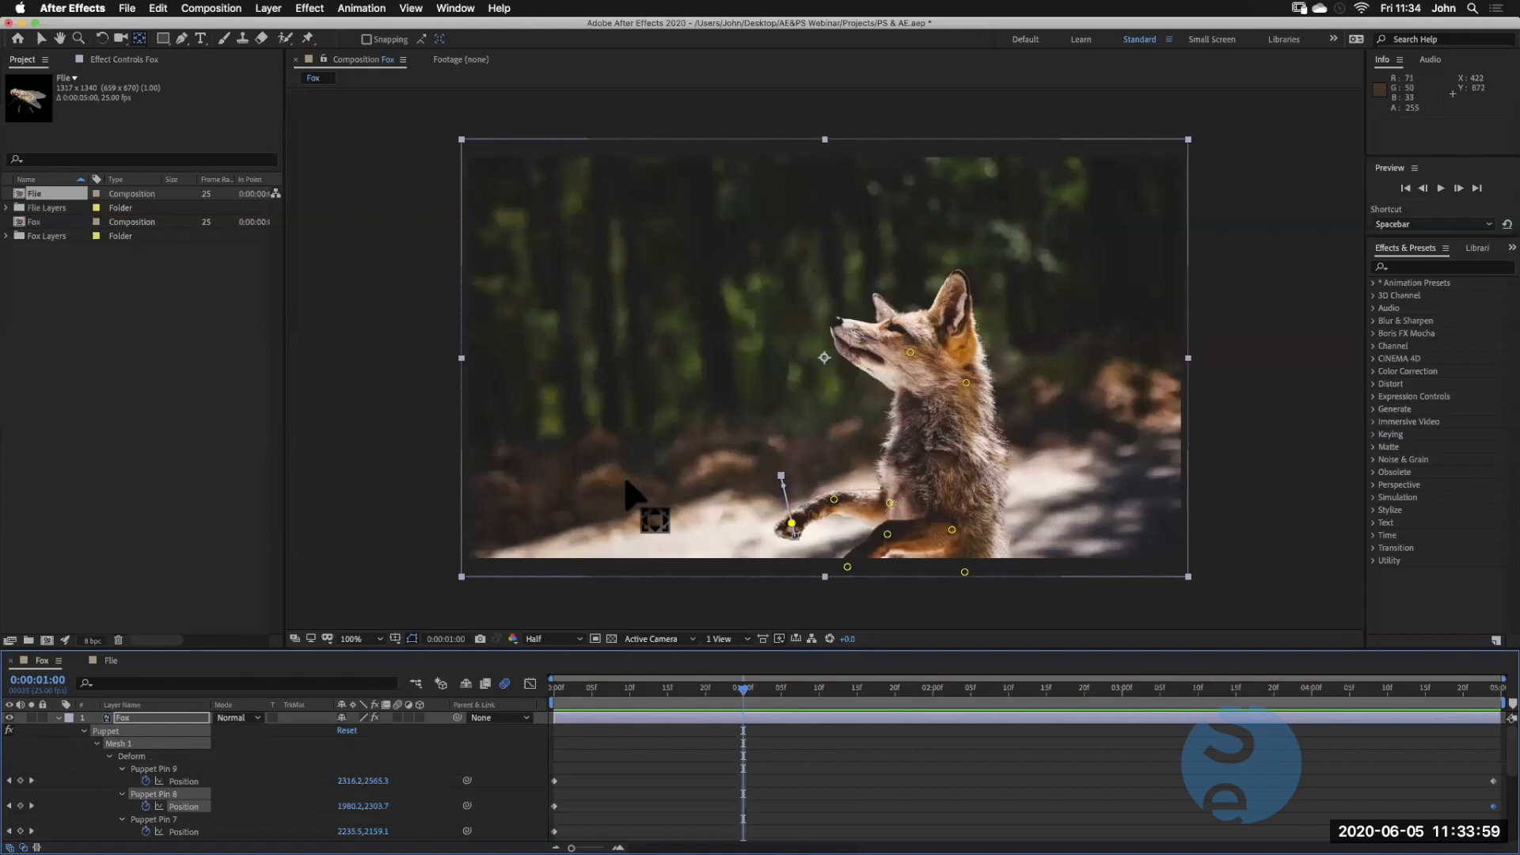
key(v)
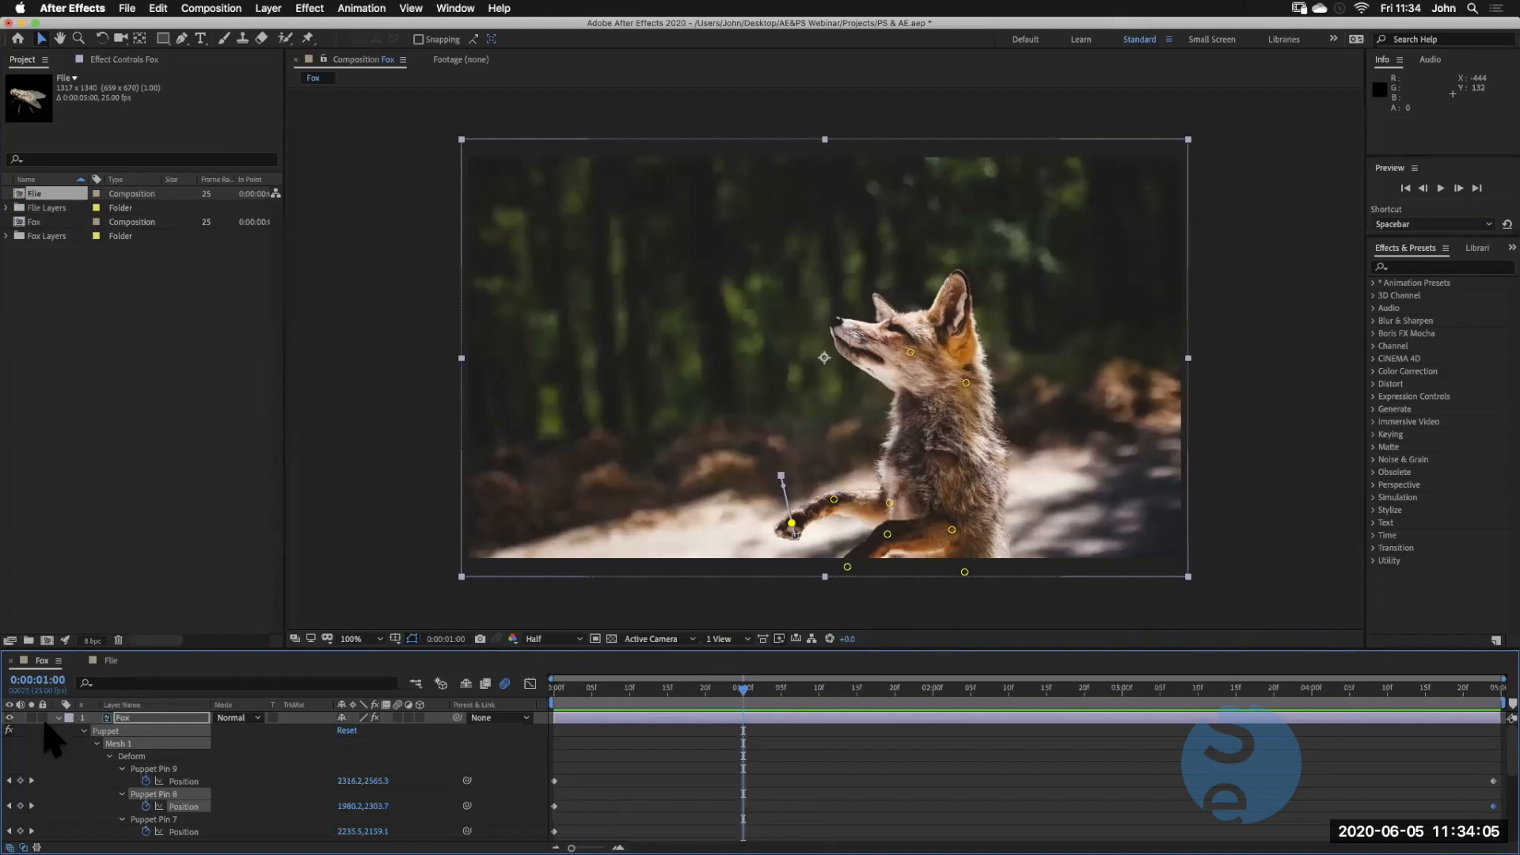
click(57, 717)
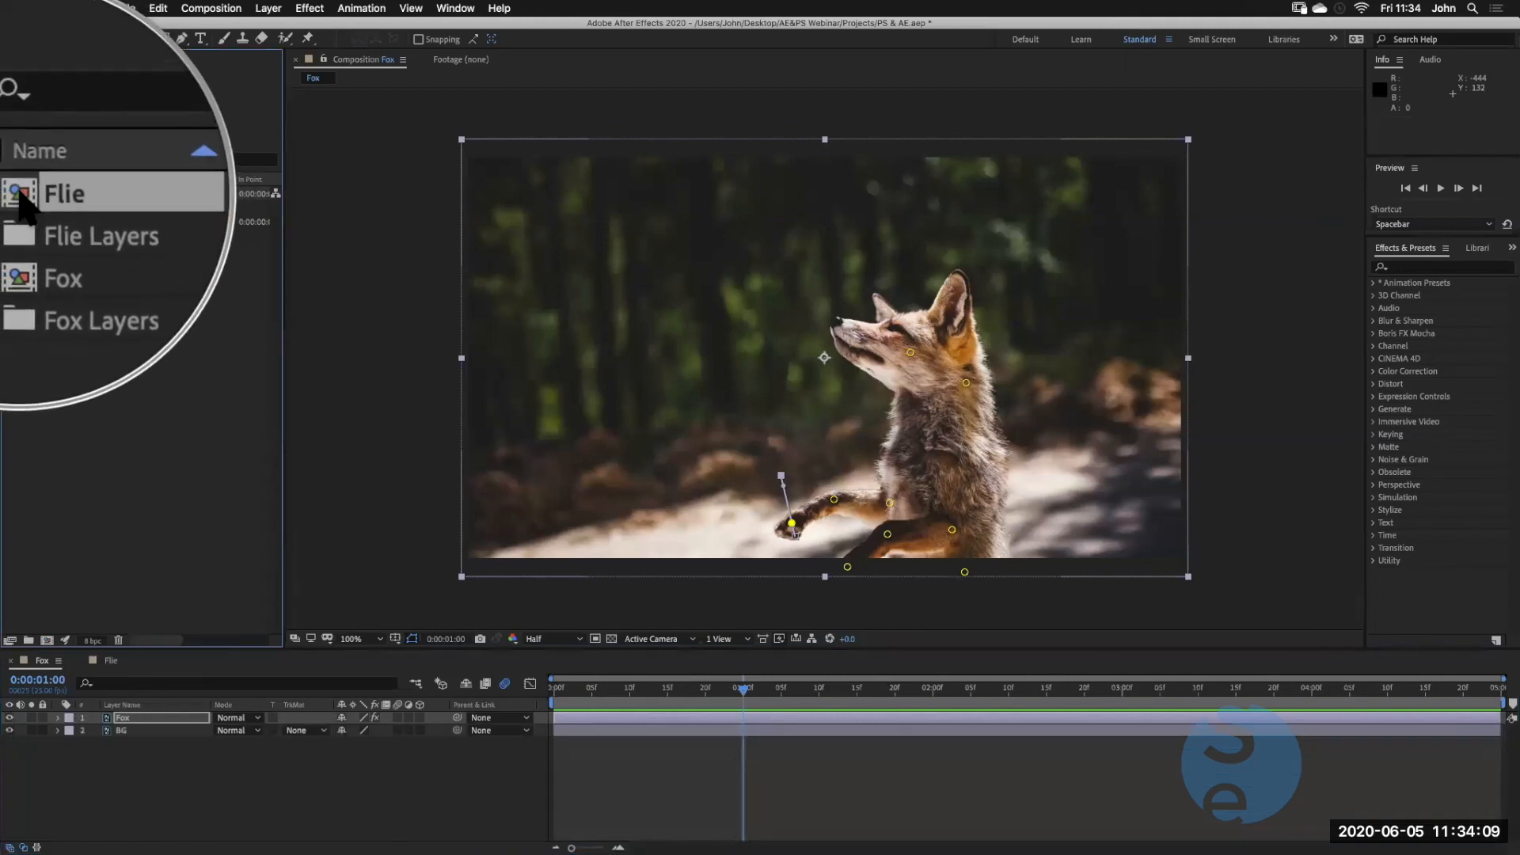
drag(94, 705, 111, 727)
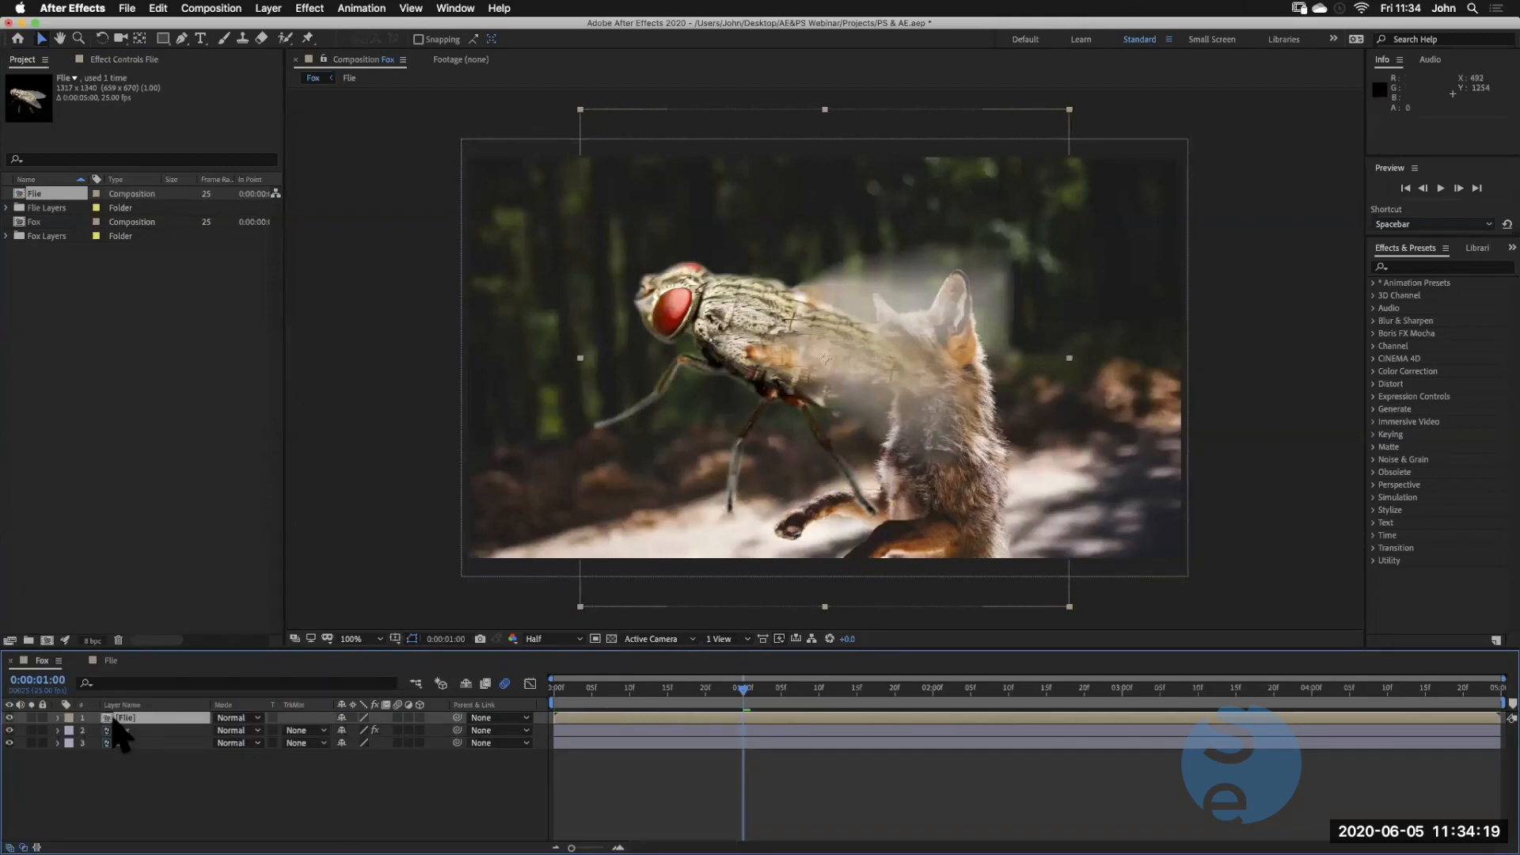
Return to the Flie composition and collapse the rotation properties of leg1, leg 2 and leg 3
click(110, 660)
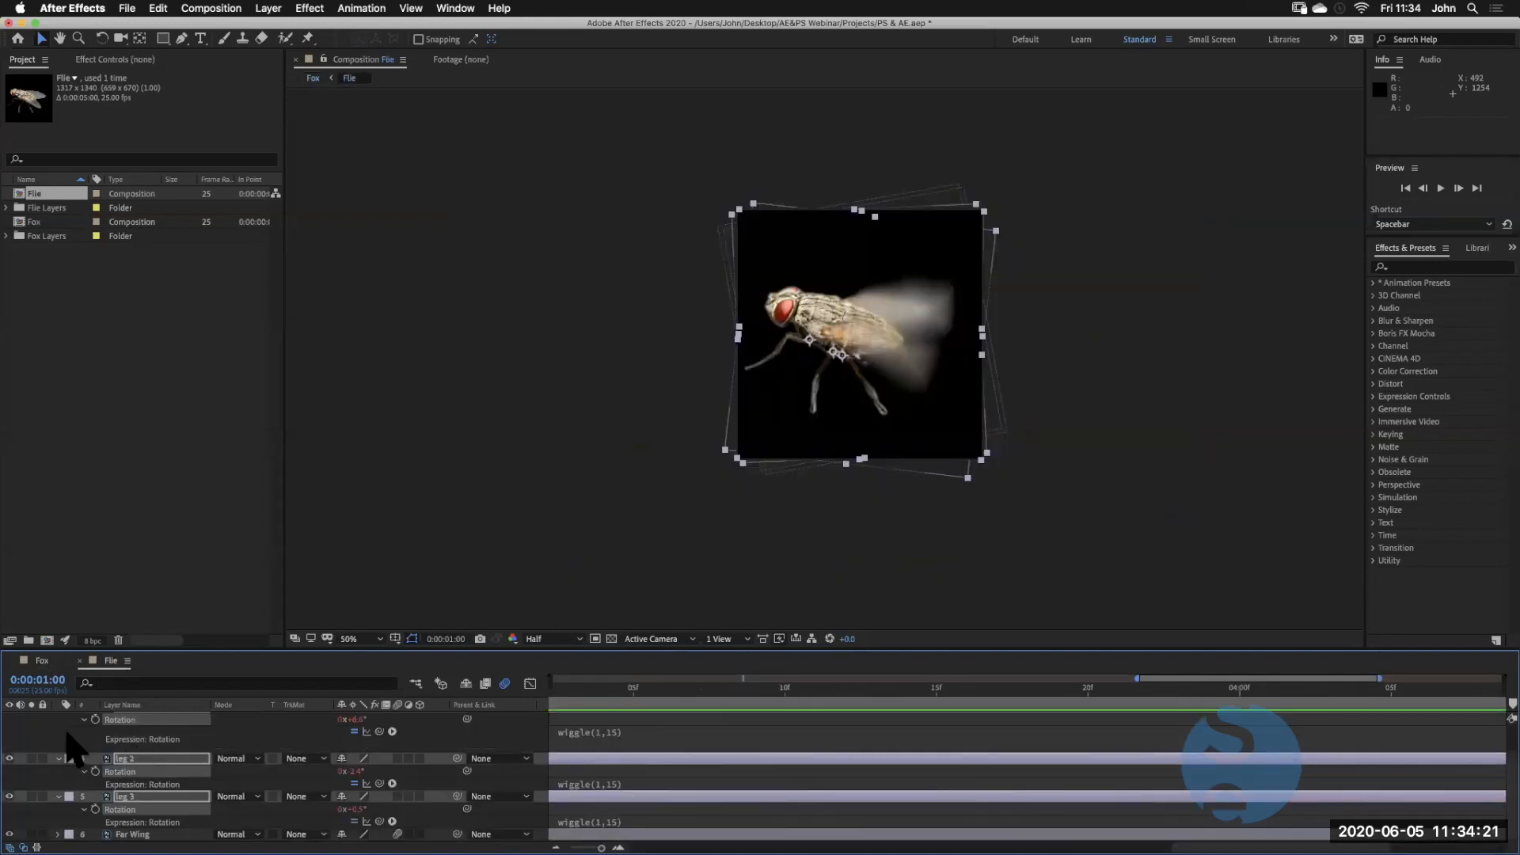
scroll(67, 736, up, 3)
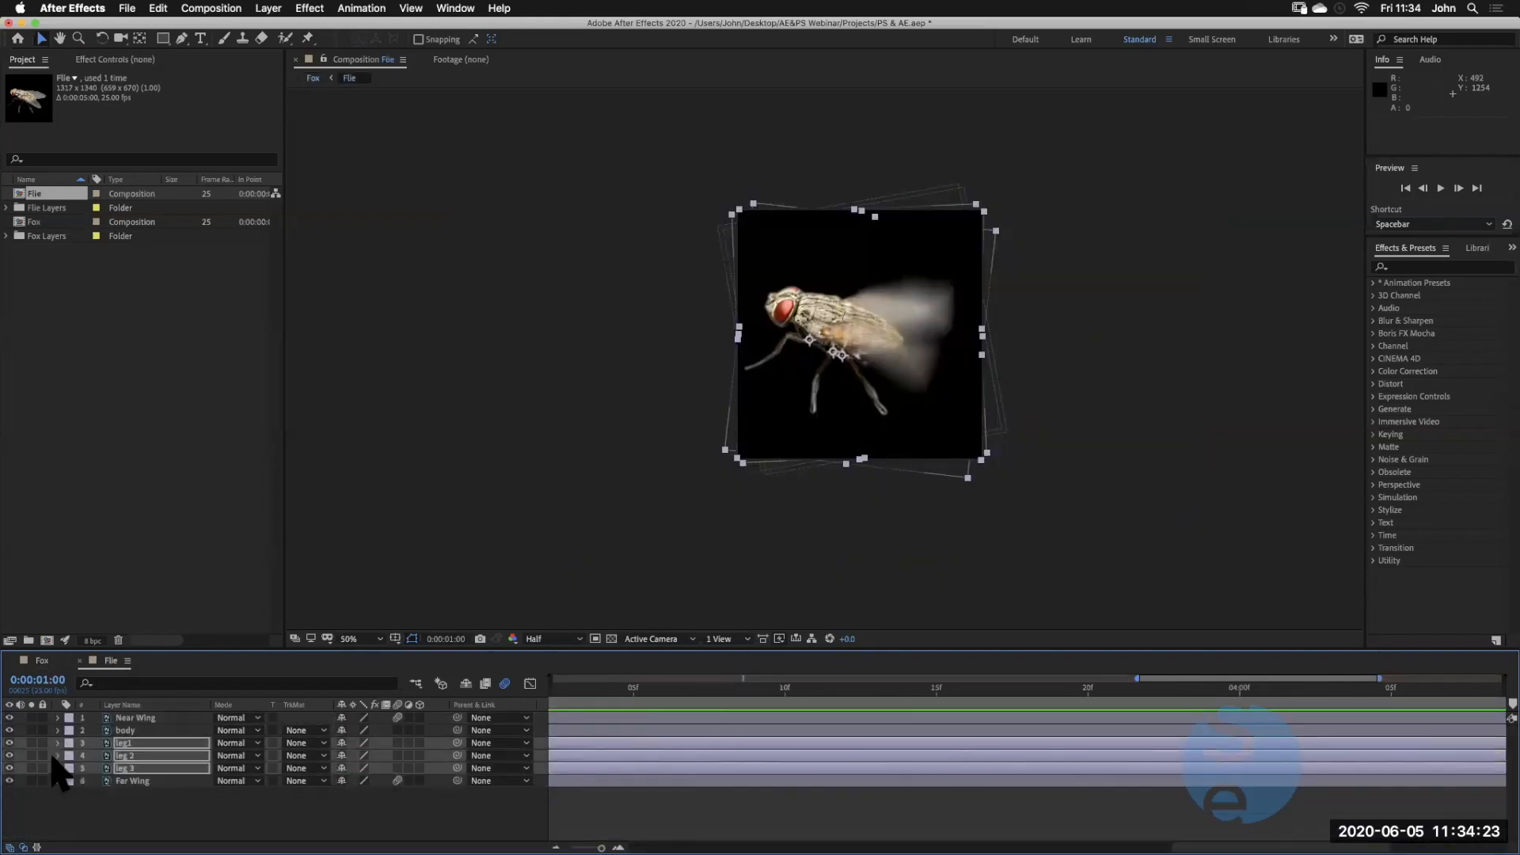
In the Fox composition, scale the Flie layer down to 6%
click(42, 660)
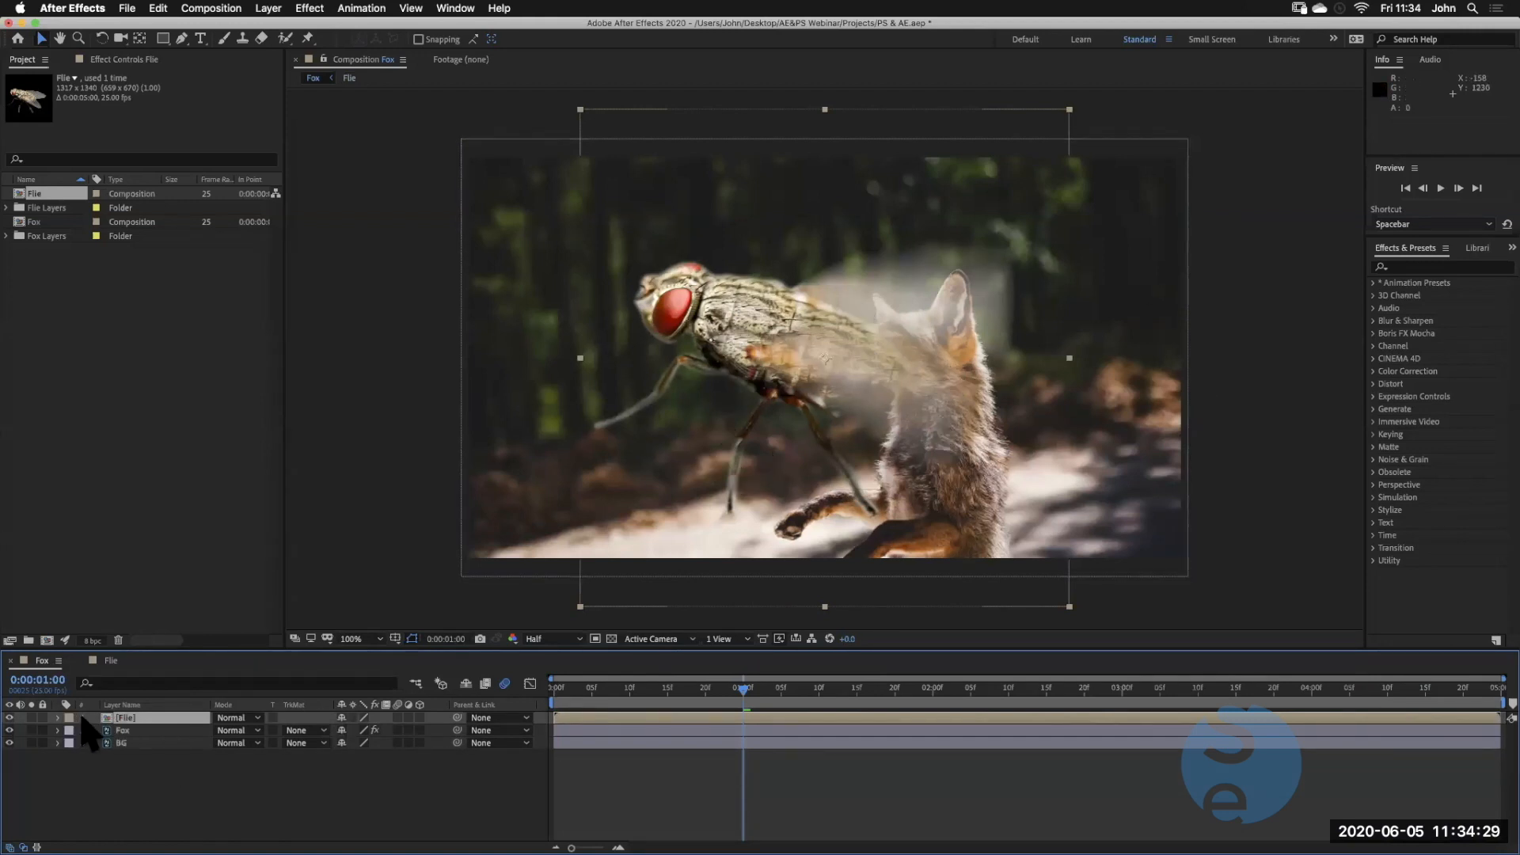
key(s)
drag(384, 727, 331, 744)
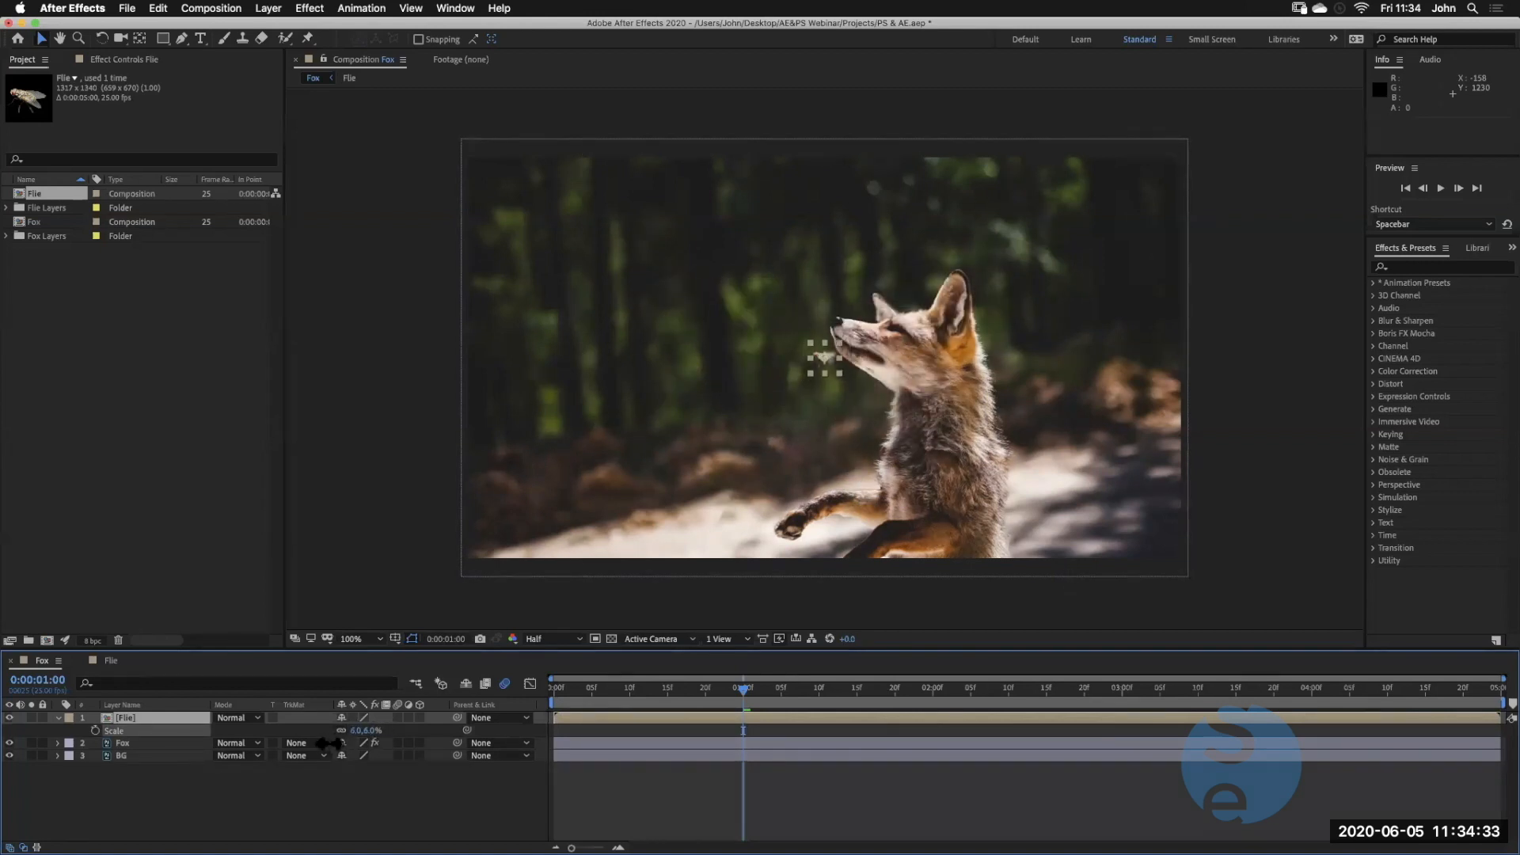
Move the Flie layer ahead of the fox's snout to position 722, 465 and flip it horizontally with scale -4, 4%
scroll(824, 424, down, 2)
scroll(834, 394, up, 5)
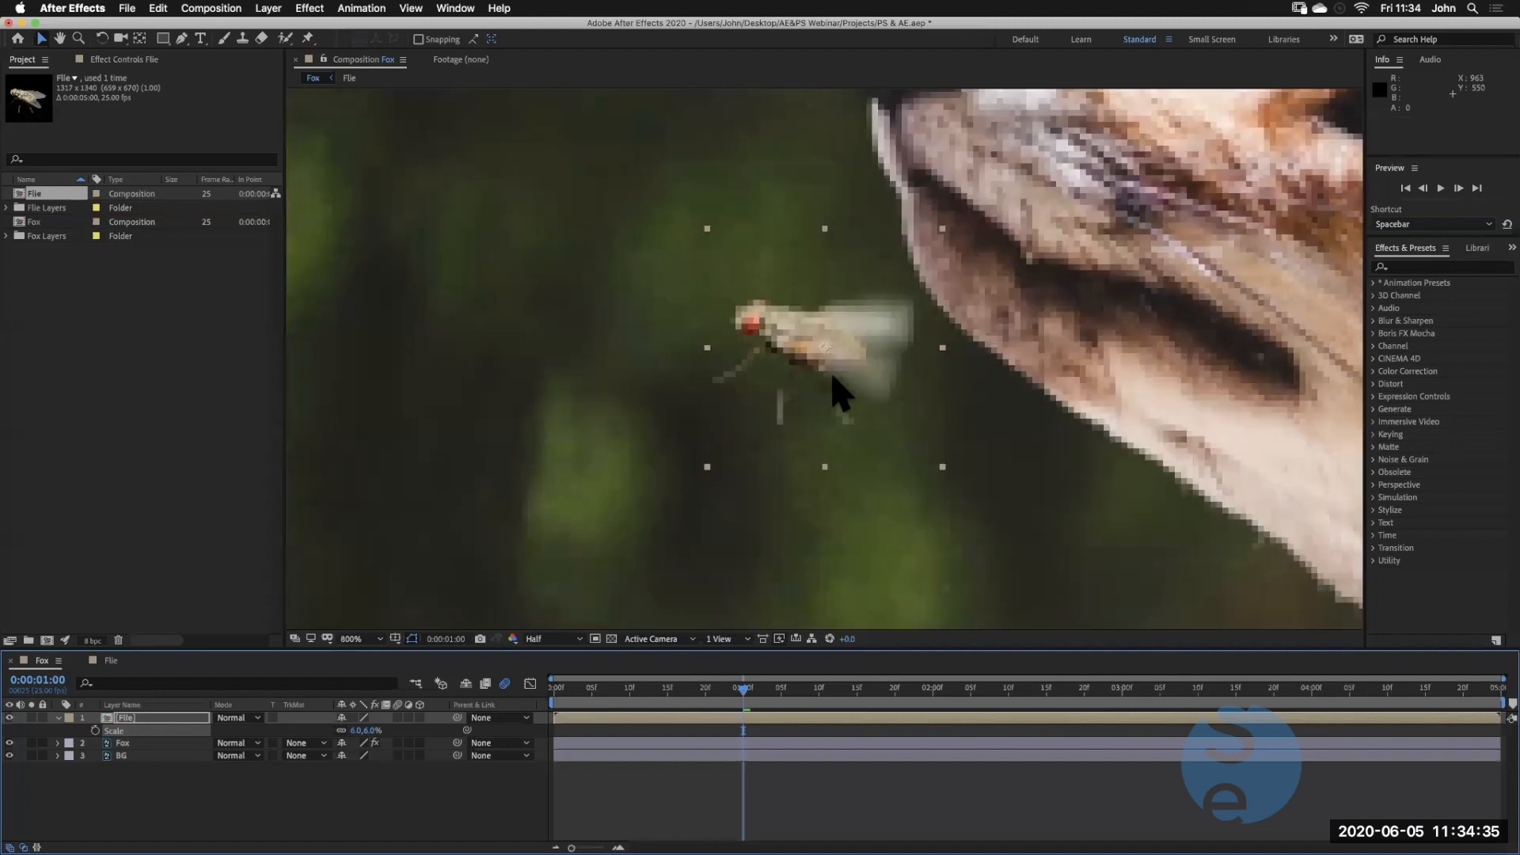
scroll(839, 394, down, 3)
drag(823, 372, 647, 315)
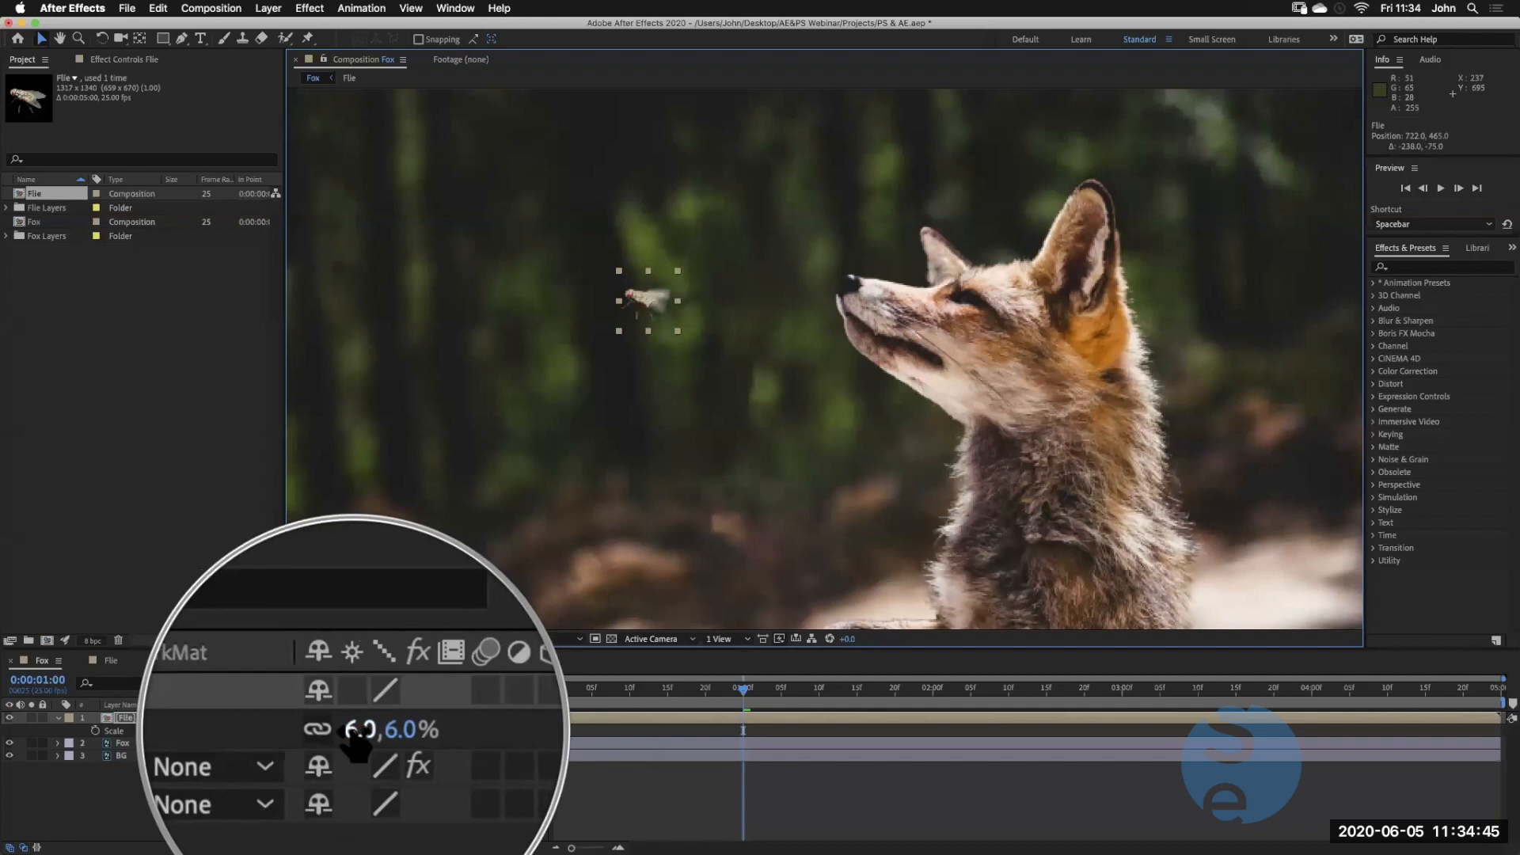
mouse_move(357, 740)
mouse_down()
mouse_move(396, 738)
mouse_move(346, 737)
mouse_up()
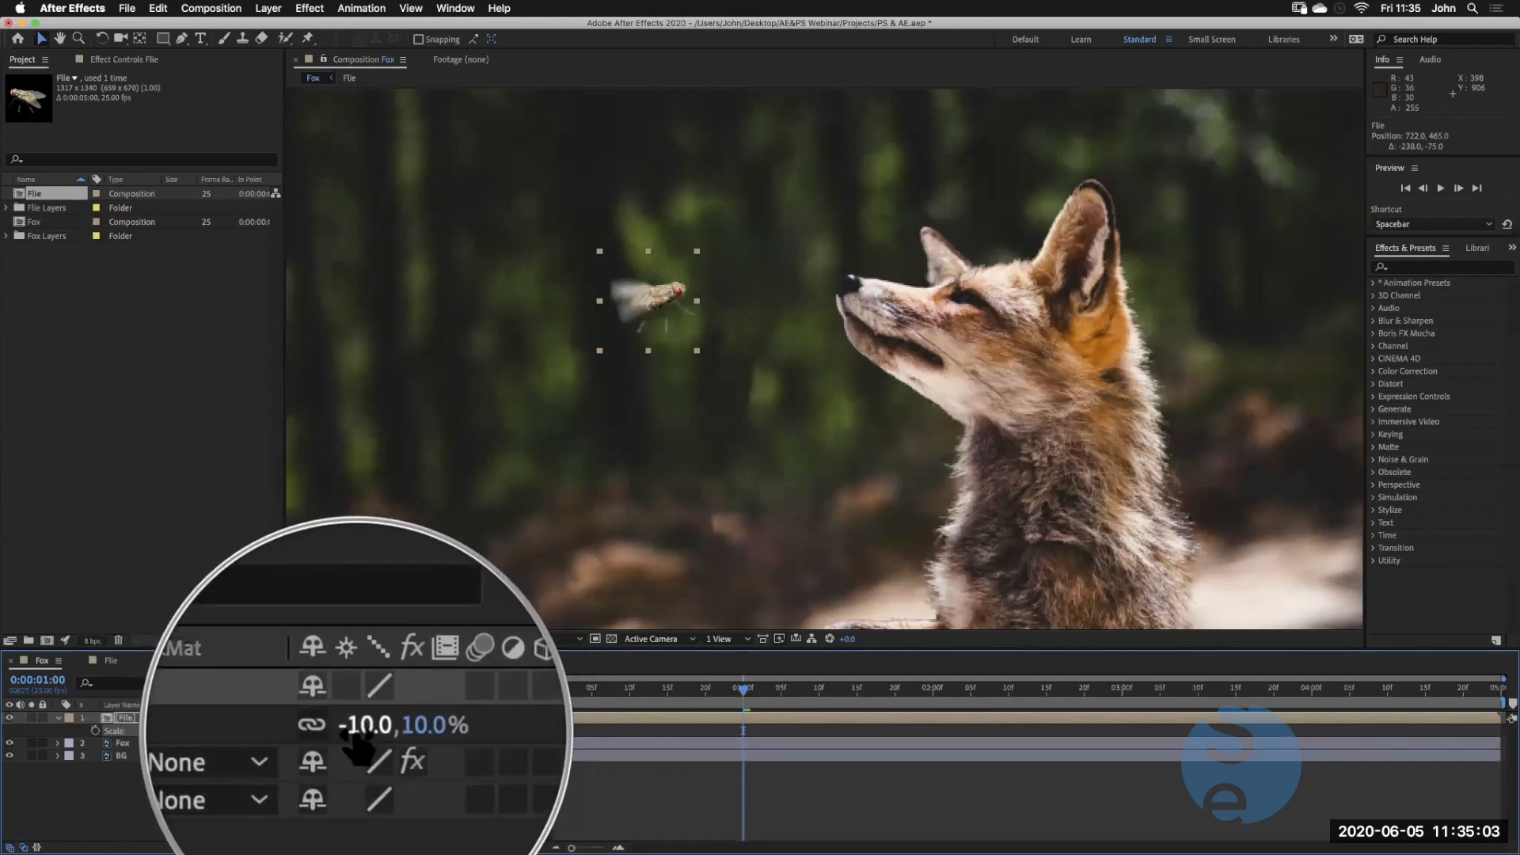
drag(354, 735, 360, 732)
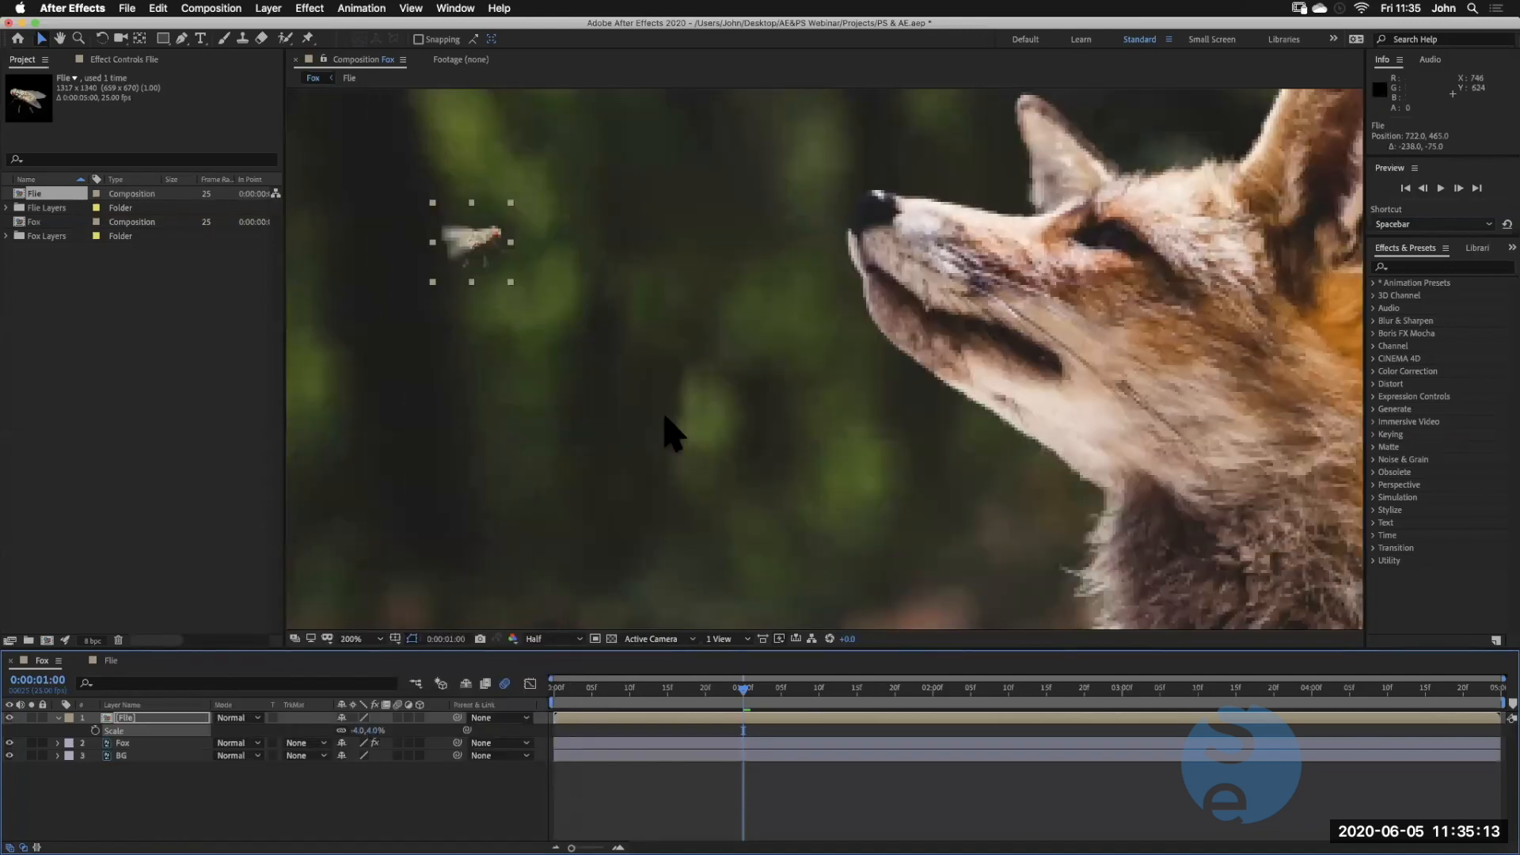
Preview the Fox composition with the flipped fly at 100% magnification and stop the playback
scroll(663, 415, down, 2)
key(space)
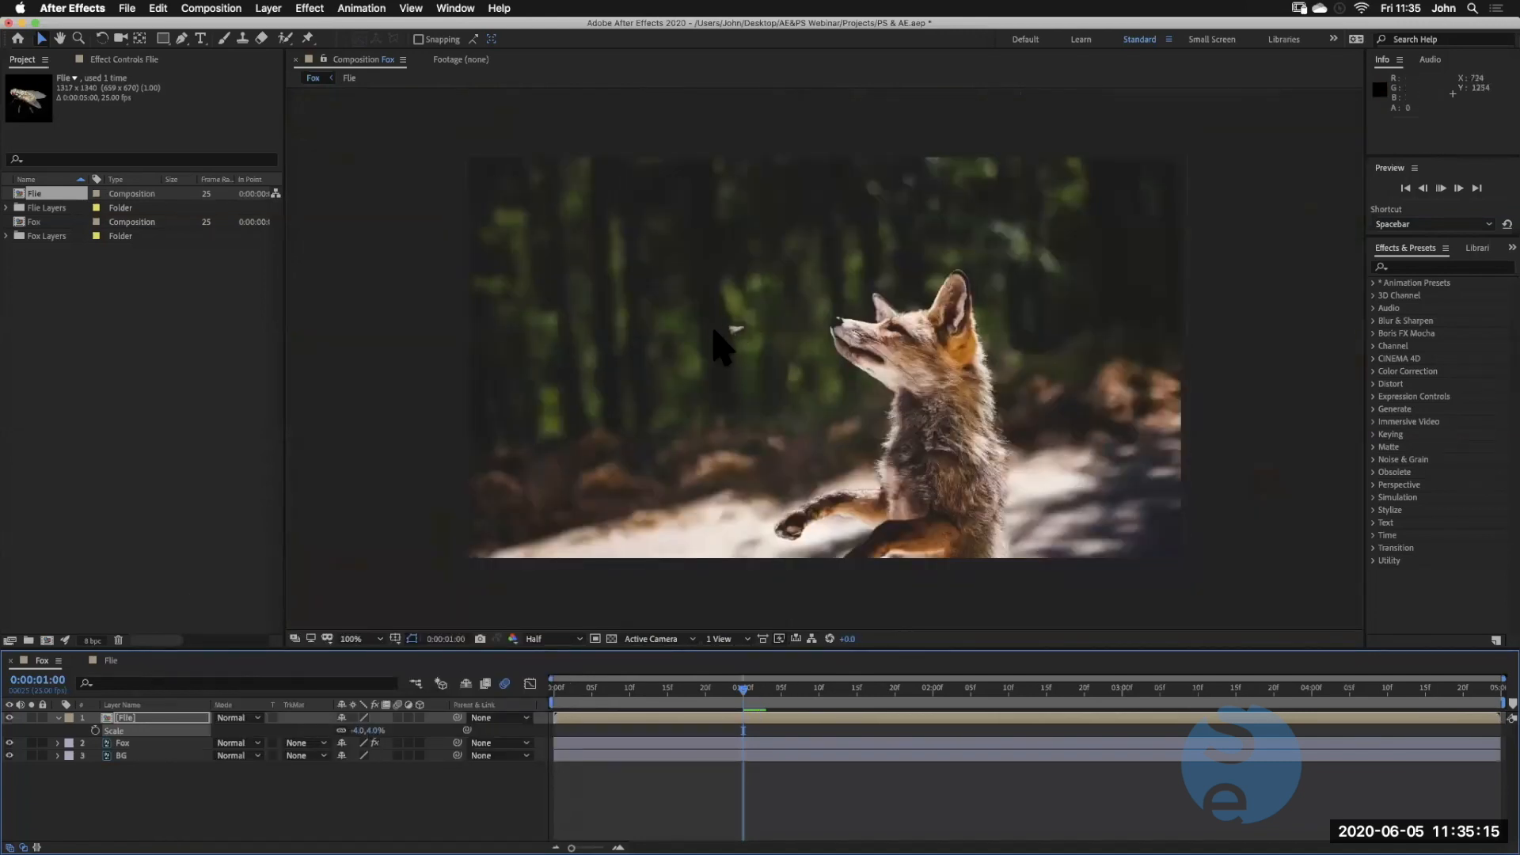
key(space)
At the first frame, move the fly to position 418, 497 and start keyframing its Position
key(Home)
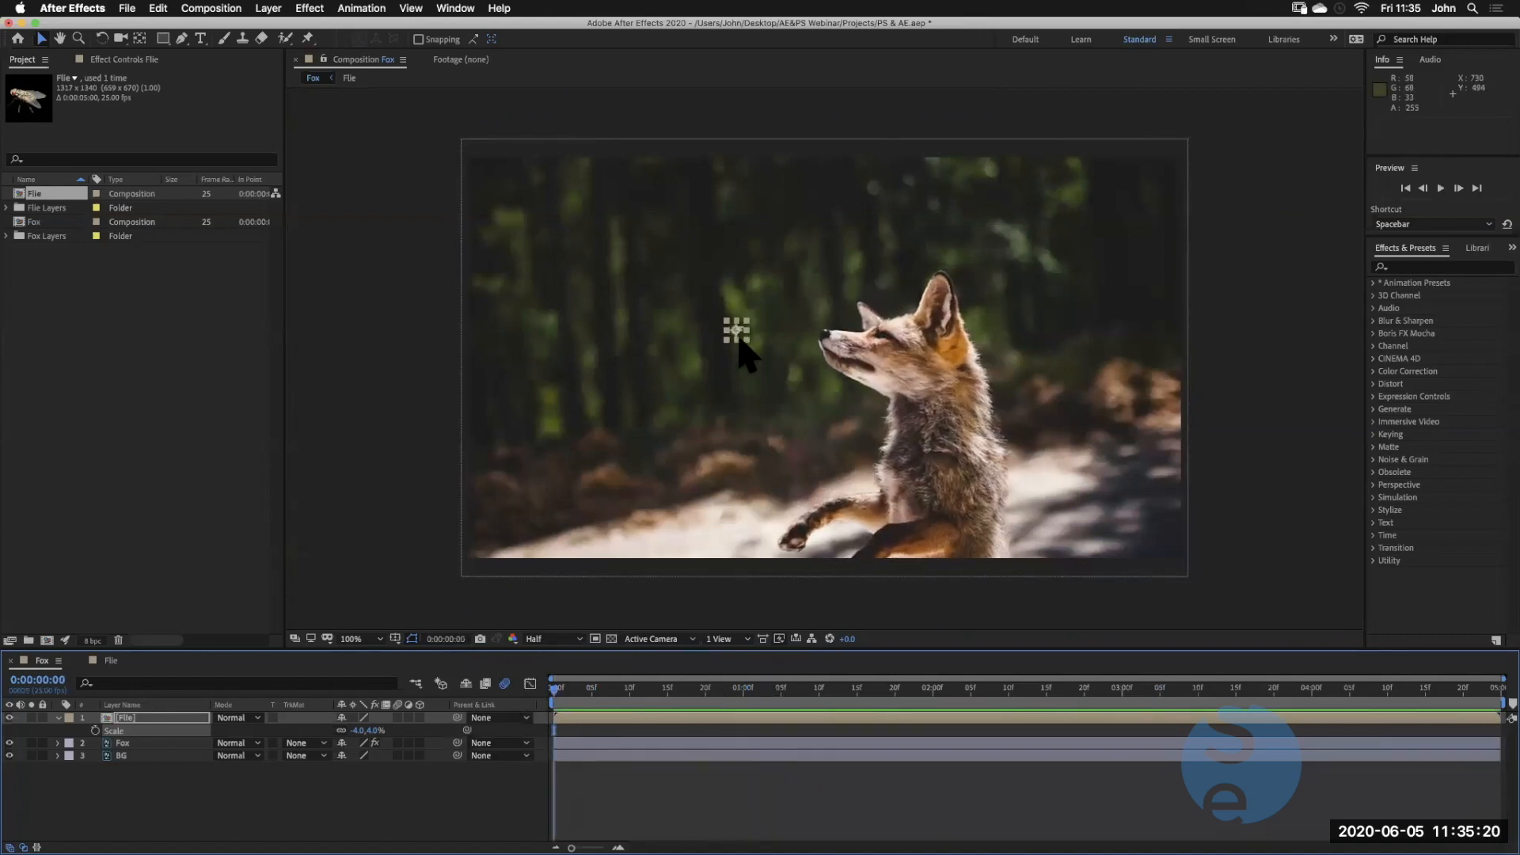
key(comma)
key(period)
key(period)
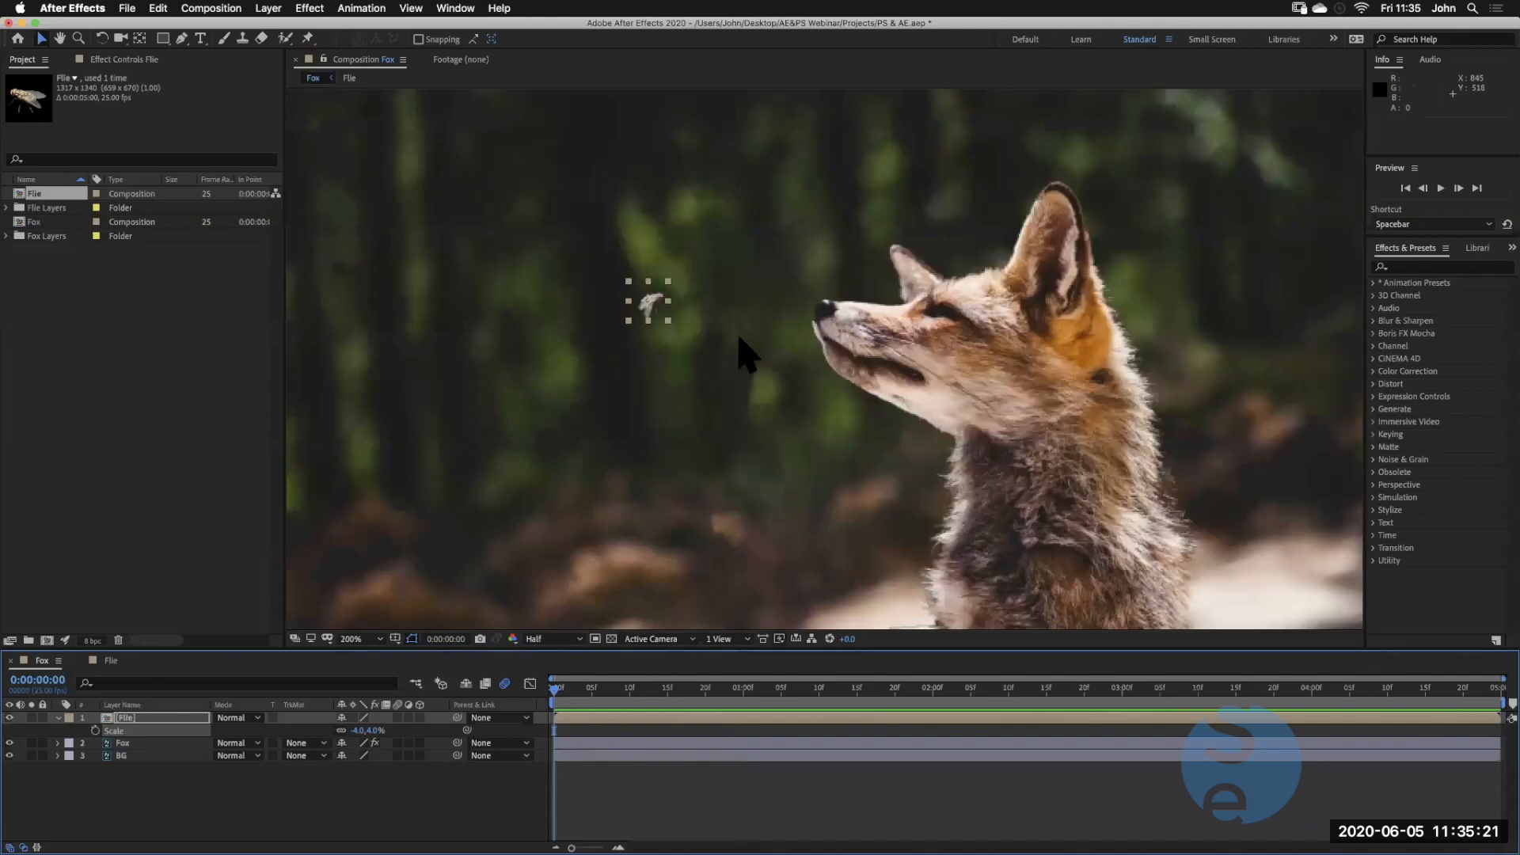
drag(652, 311, 422, 332)
key(p)
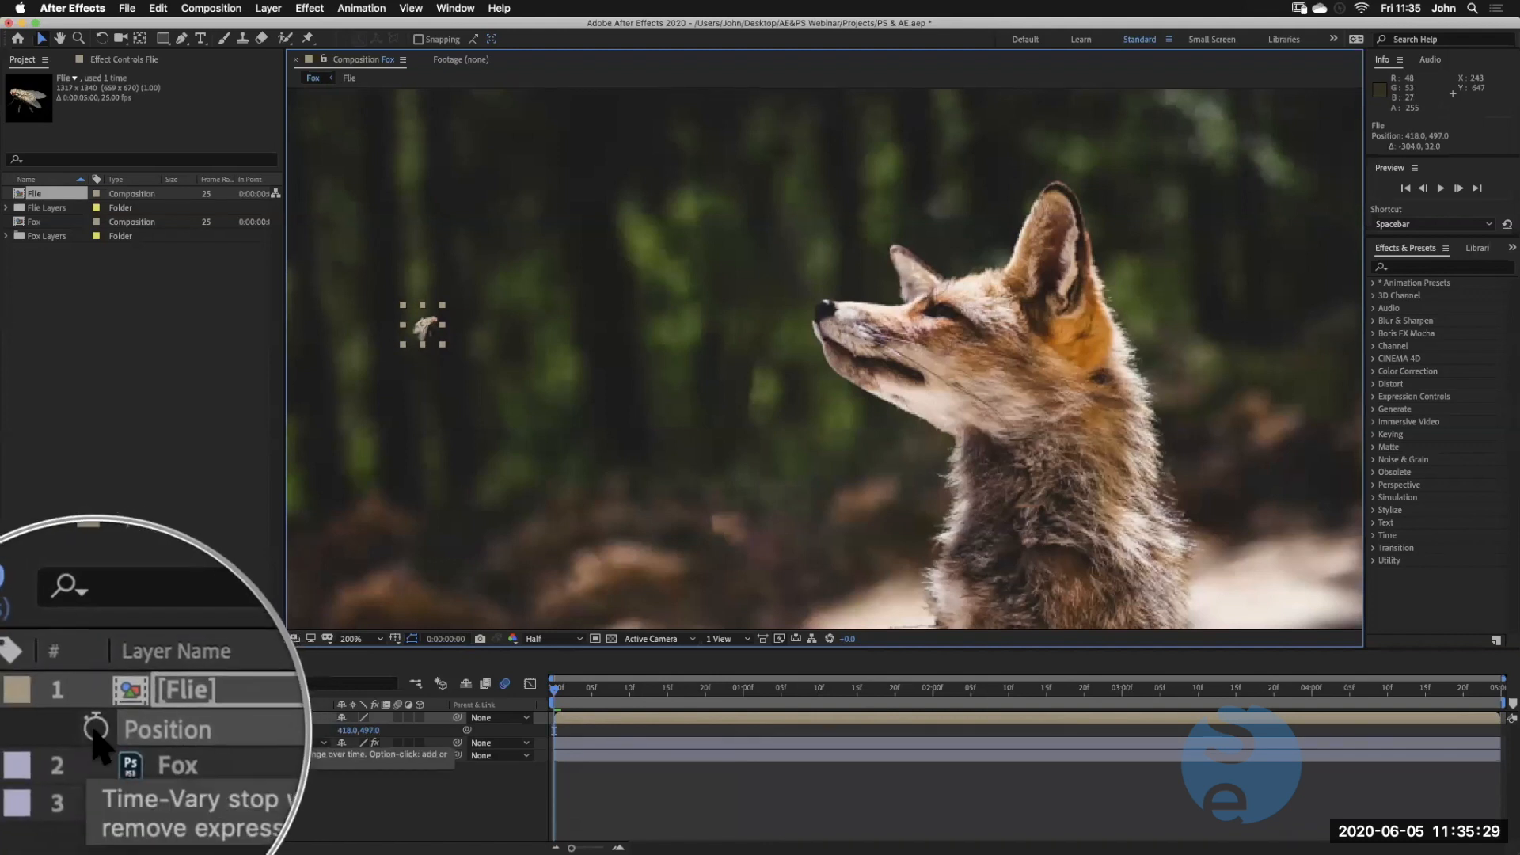
click(95, 729)
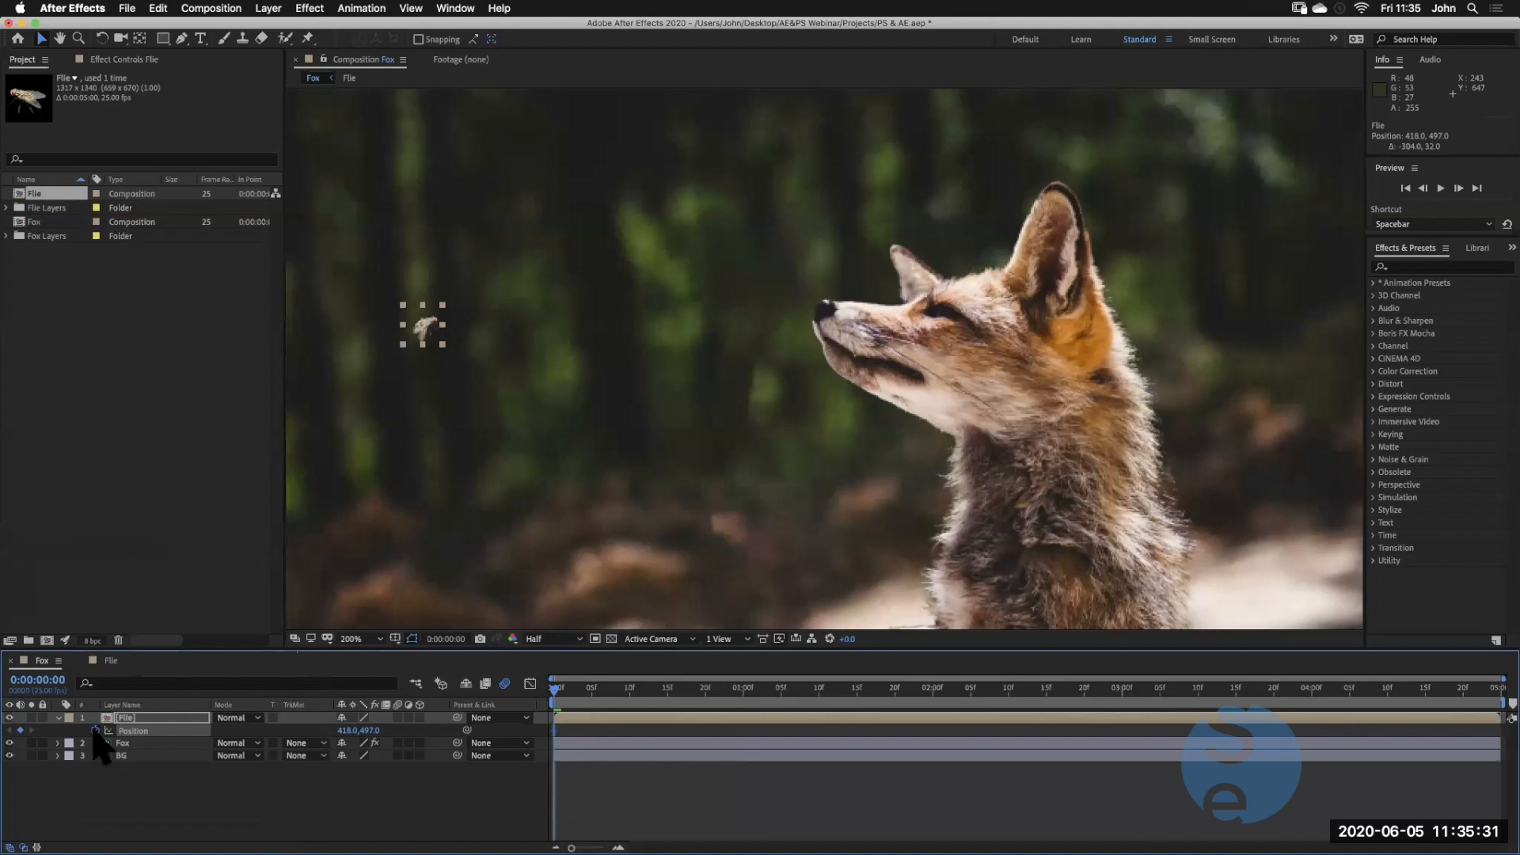
At 0:00:04:24, move the fly above the fox's nose to position 1194, 215, adding a second Position keyframe
drag(566, 716, 1499, 720)
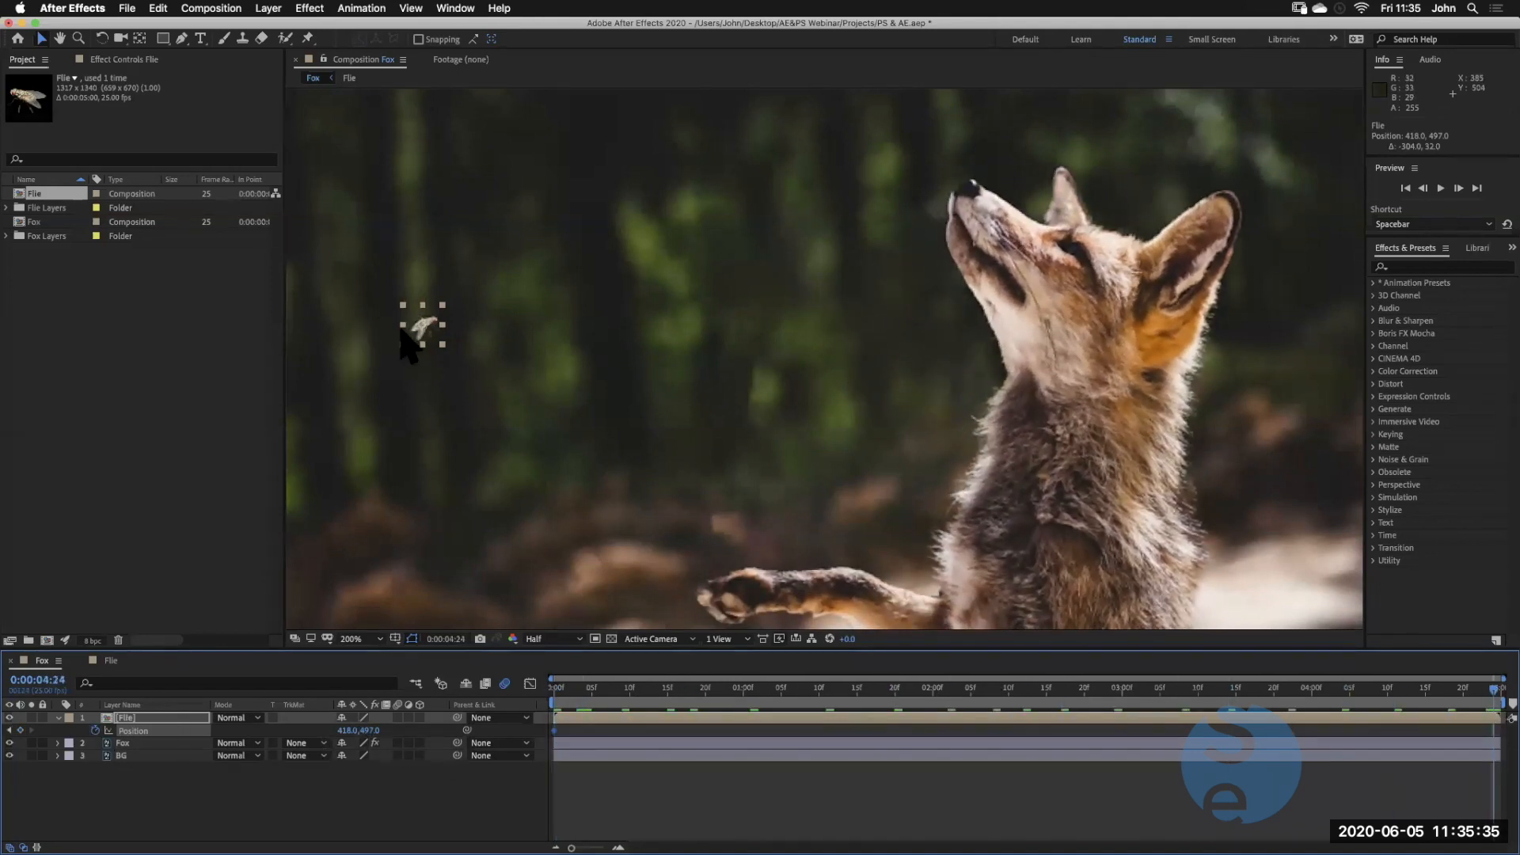
drag(417, 328, 983, 119)
drag(894, 262, 821, 444)
drag(888, 331, 899, 325)
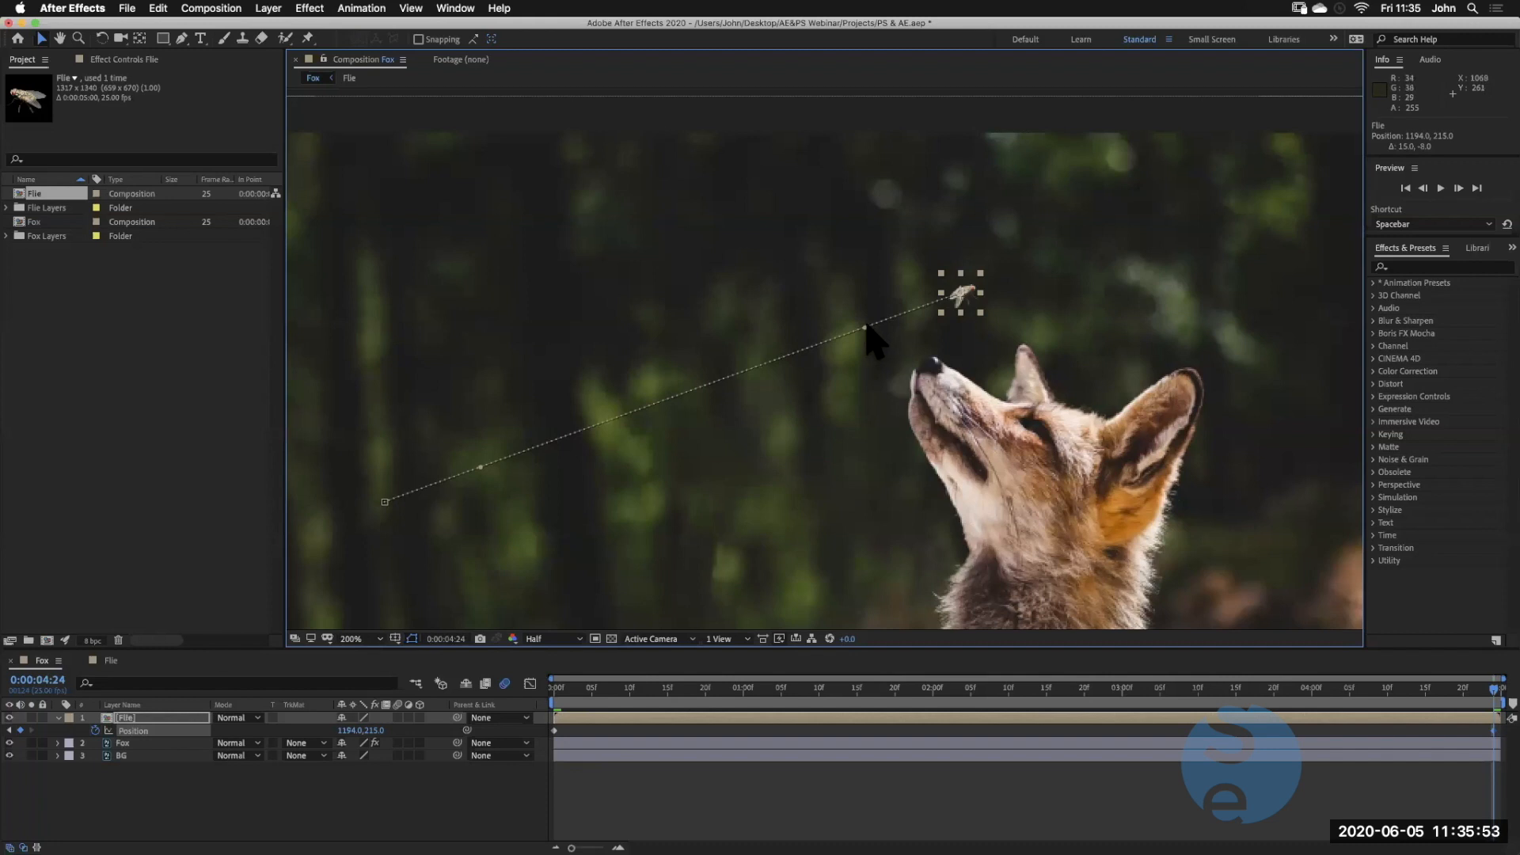
Curve the end of the fly's motion path, adjust its final position to 1194, 207, and preview the flight
drag(864, 326, 858, 284)
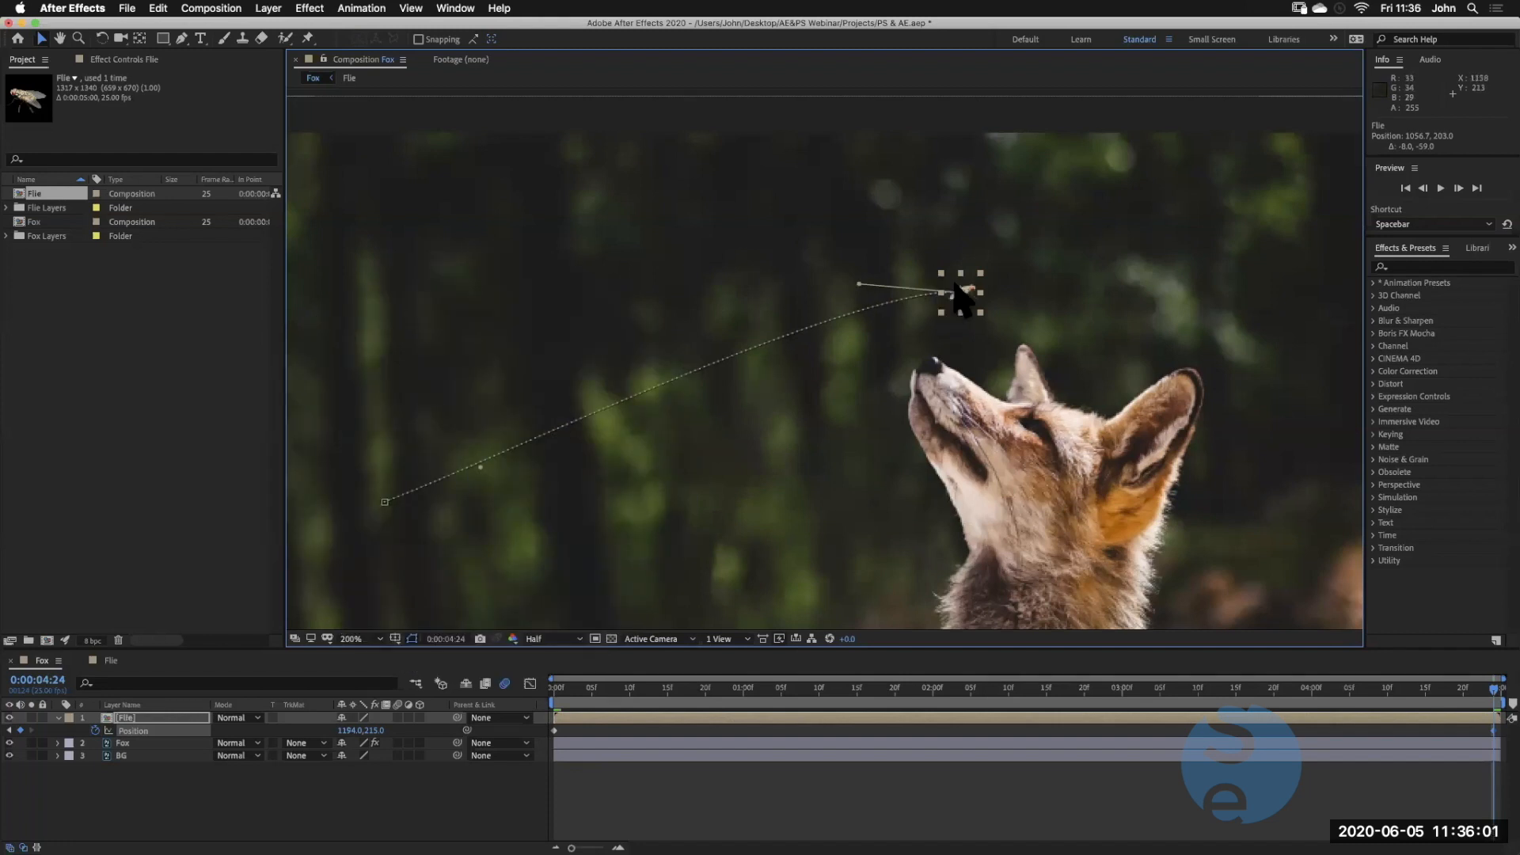
drag(957, 293, 958, 288)
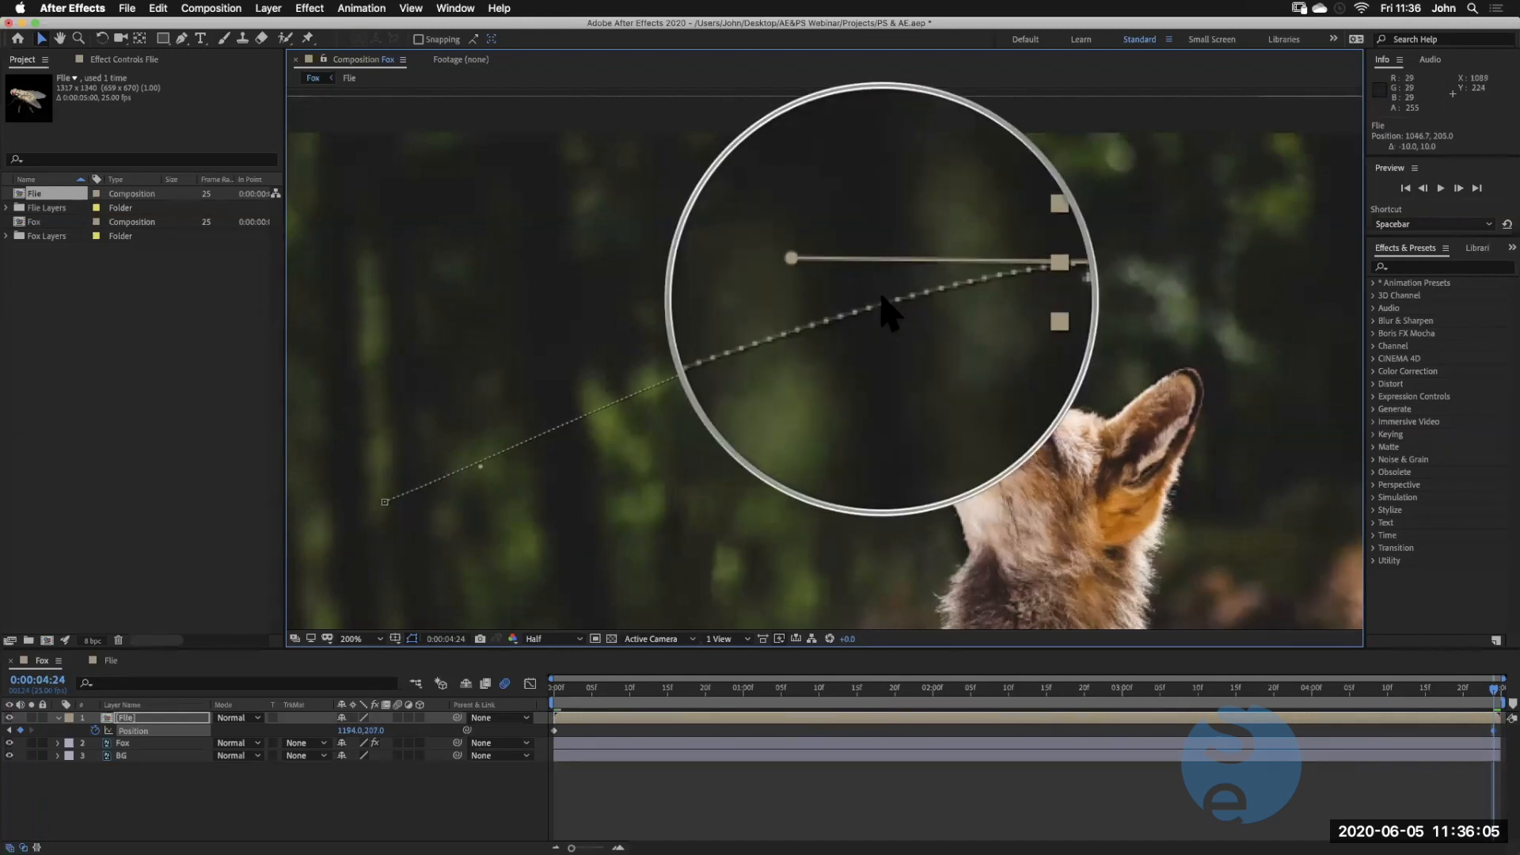
scroll(891, 308, down, 3)
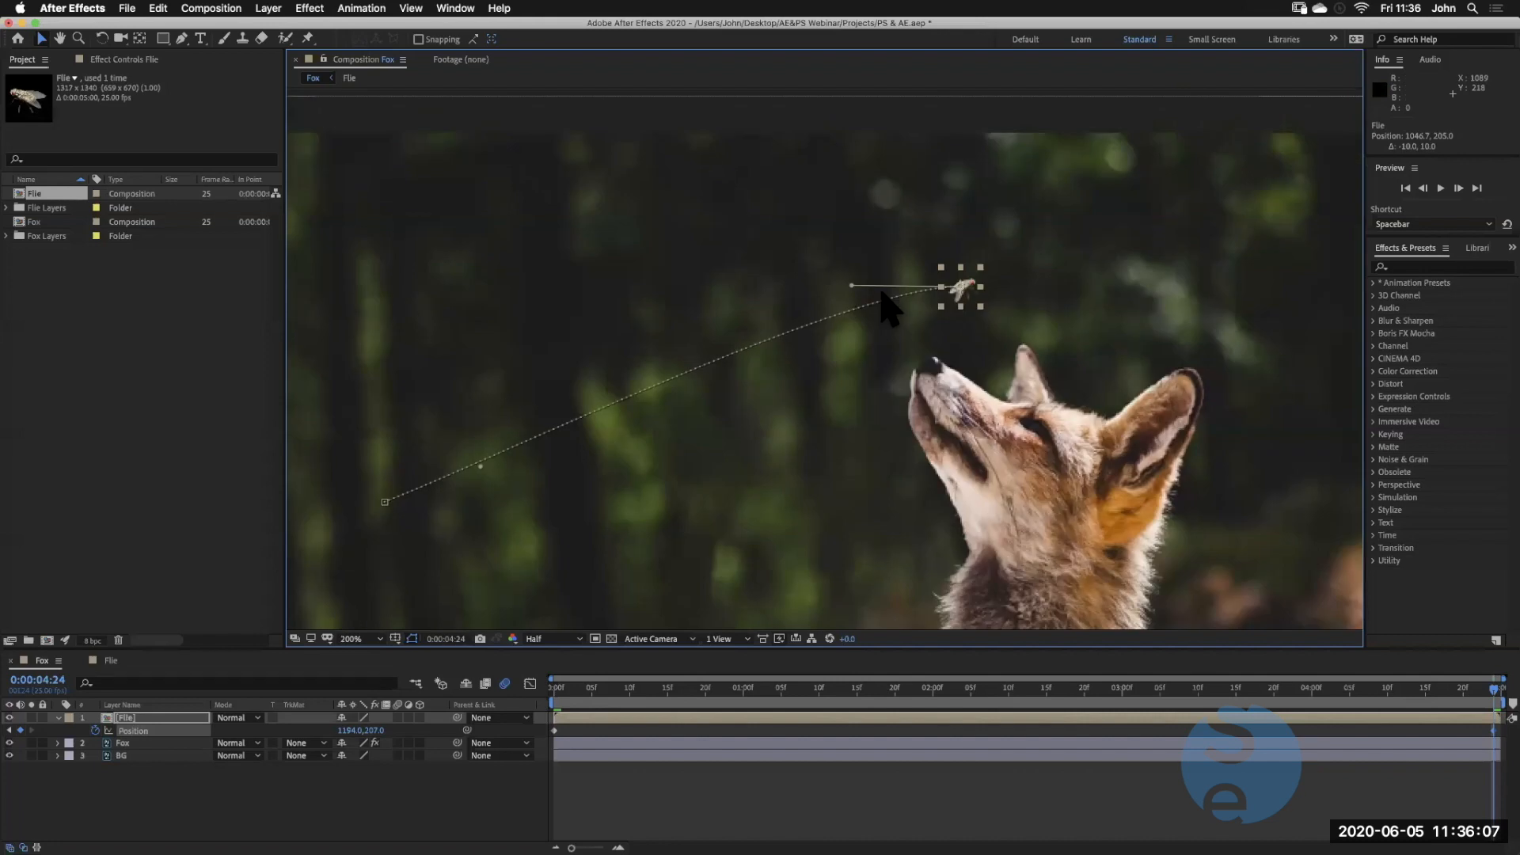
drag(814, 349, 824, 300)
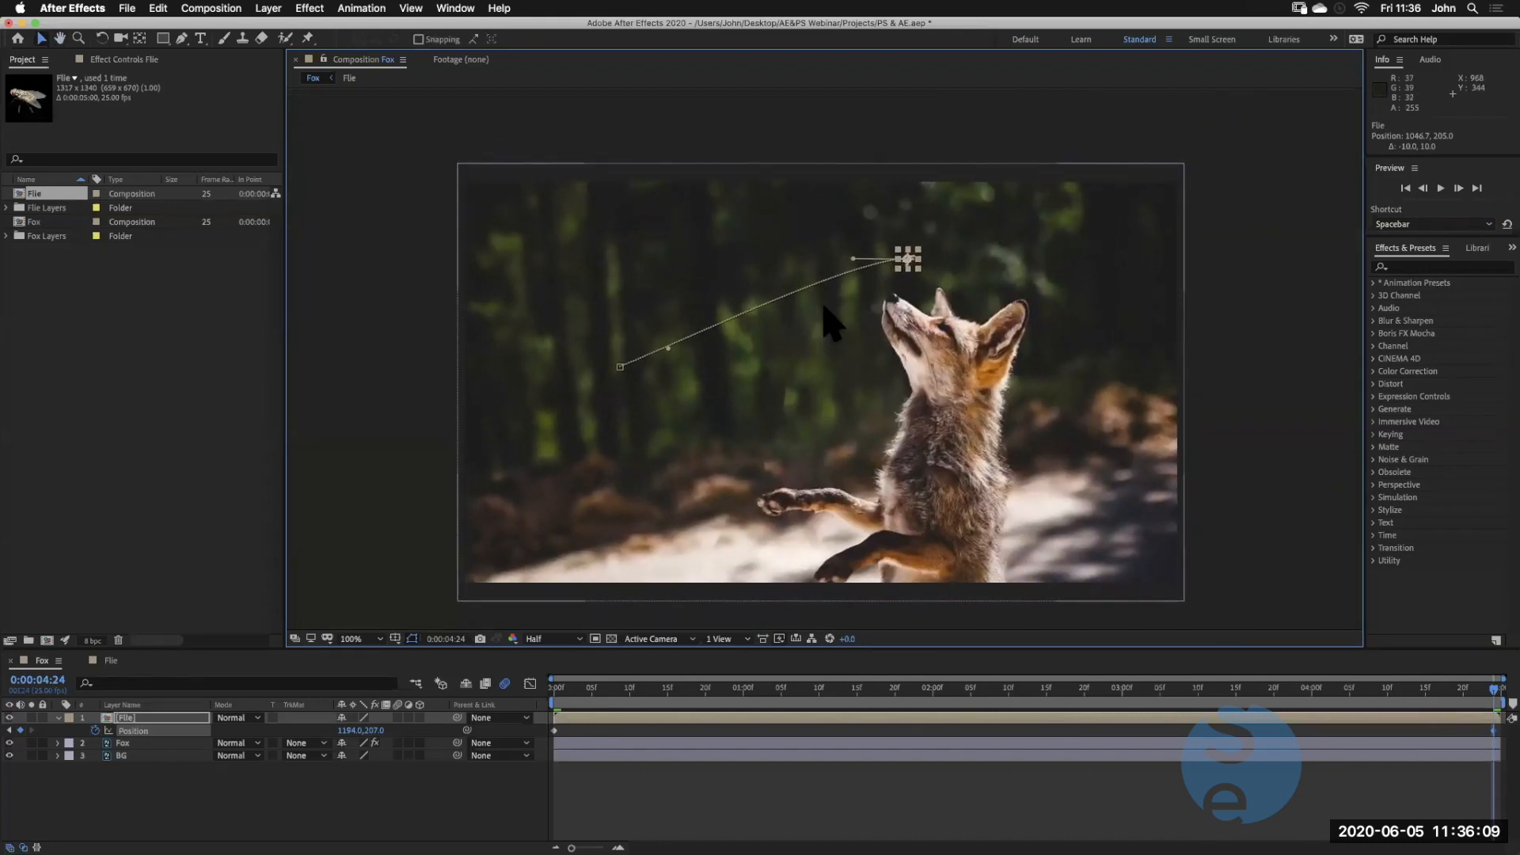
key(space)
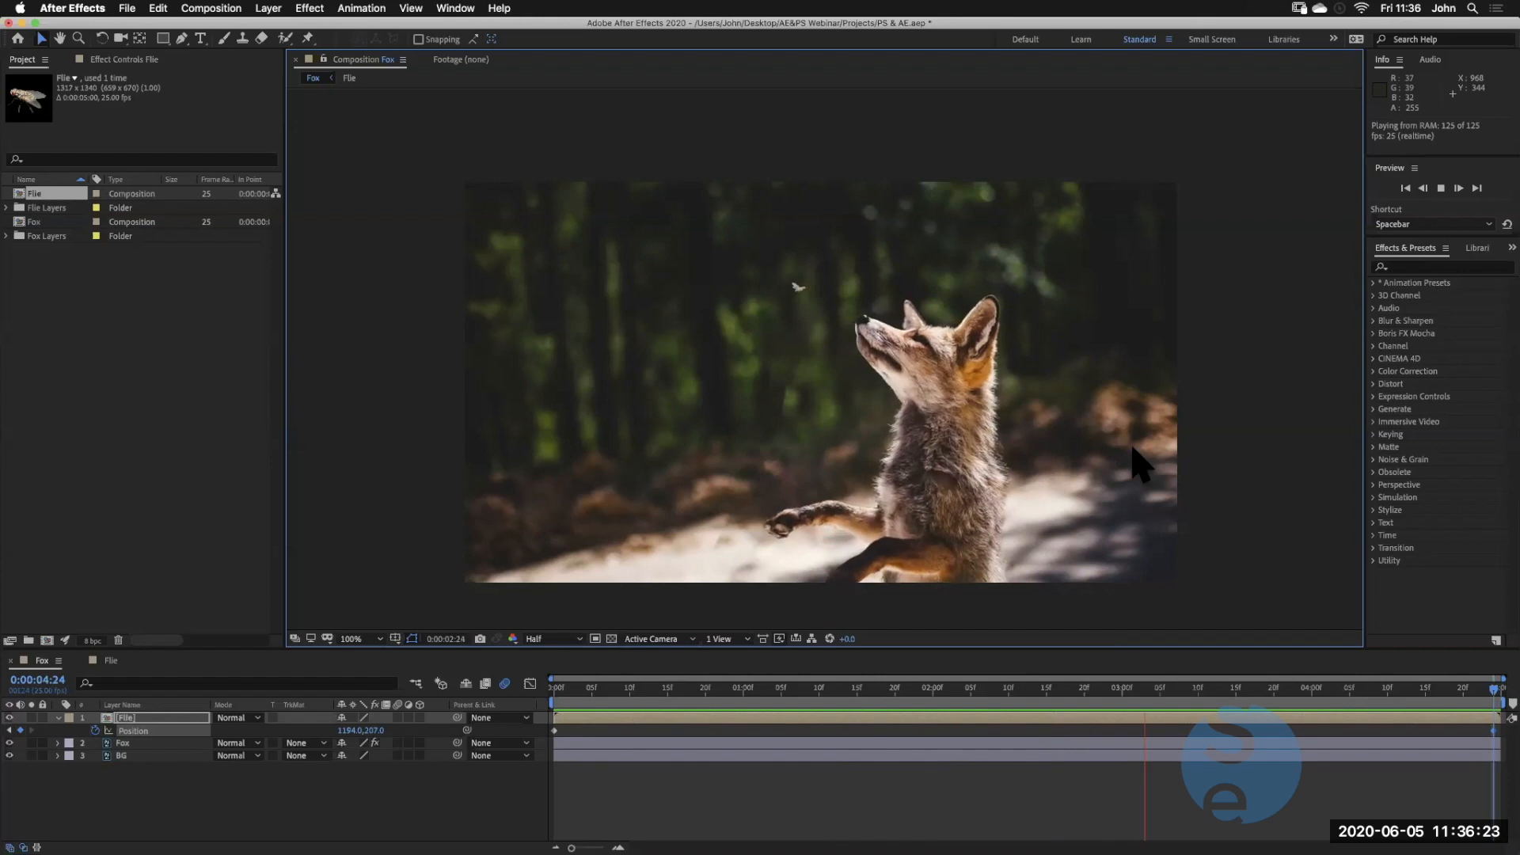
key(space)
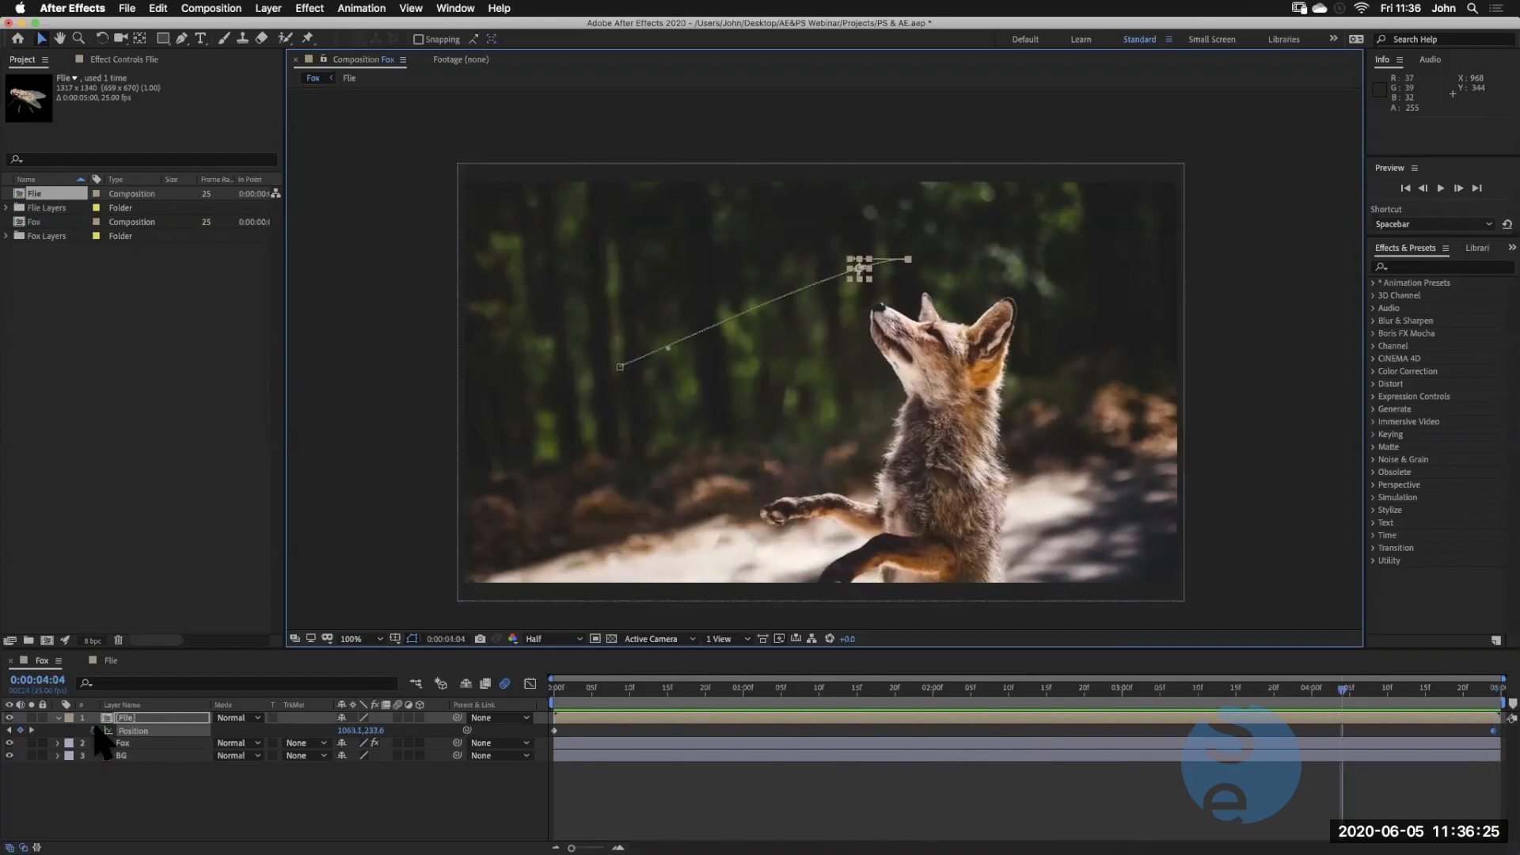
In the Flie composition, spread the Near Wing and Far Wing Rotation keyframes so the last pair sits at about 0:00:01:02
click(110, 663)
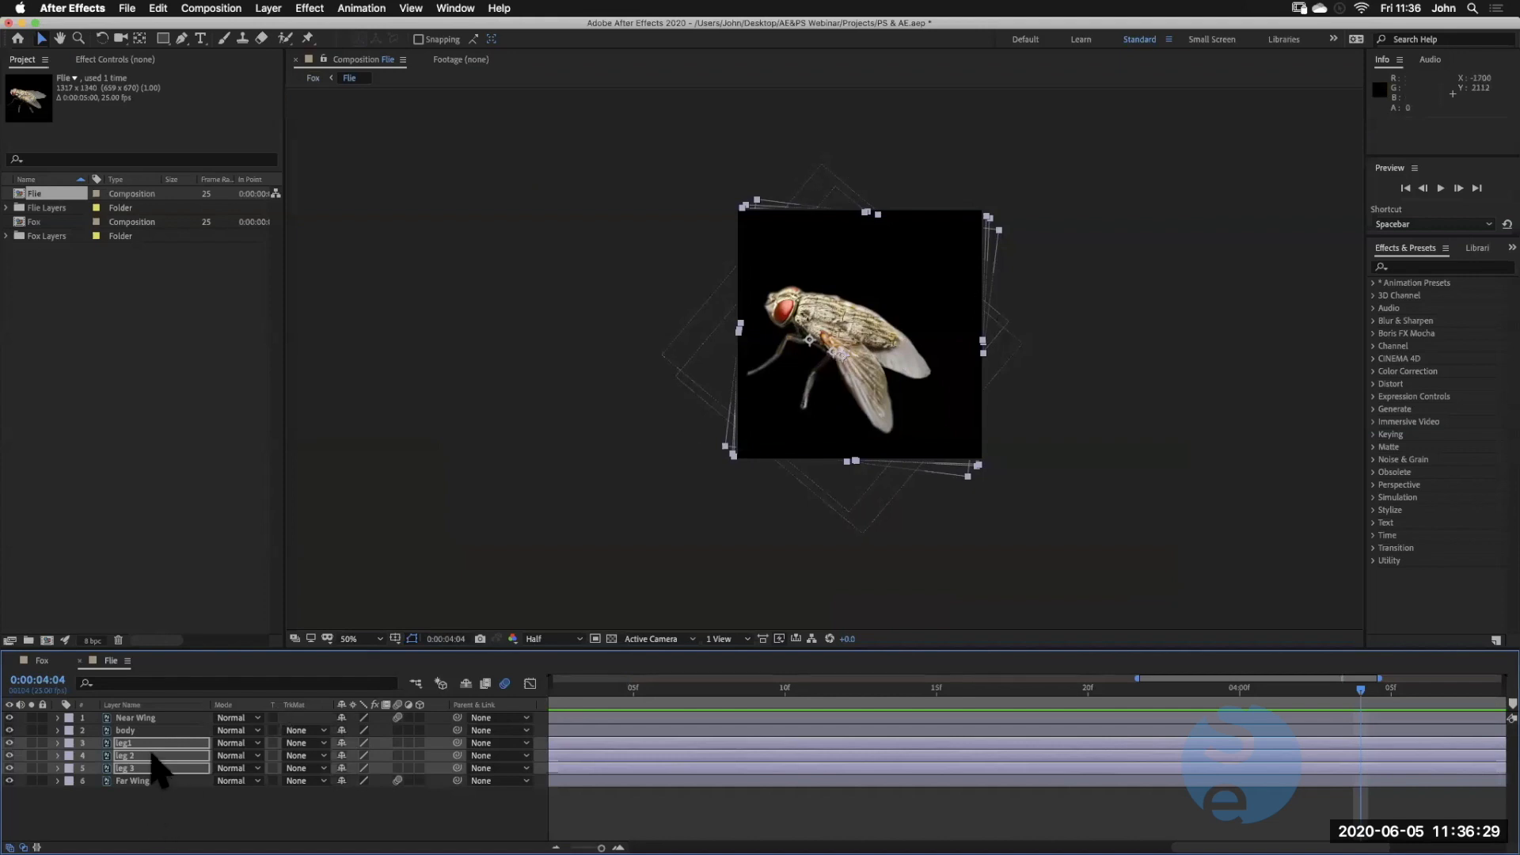
click(145, 717)
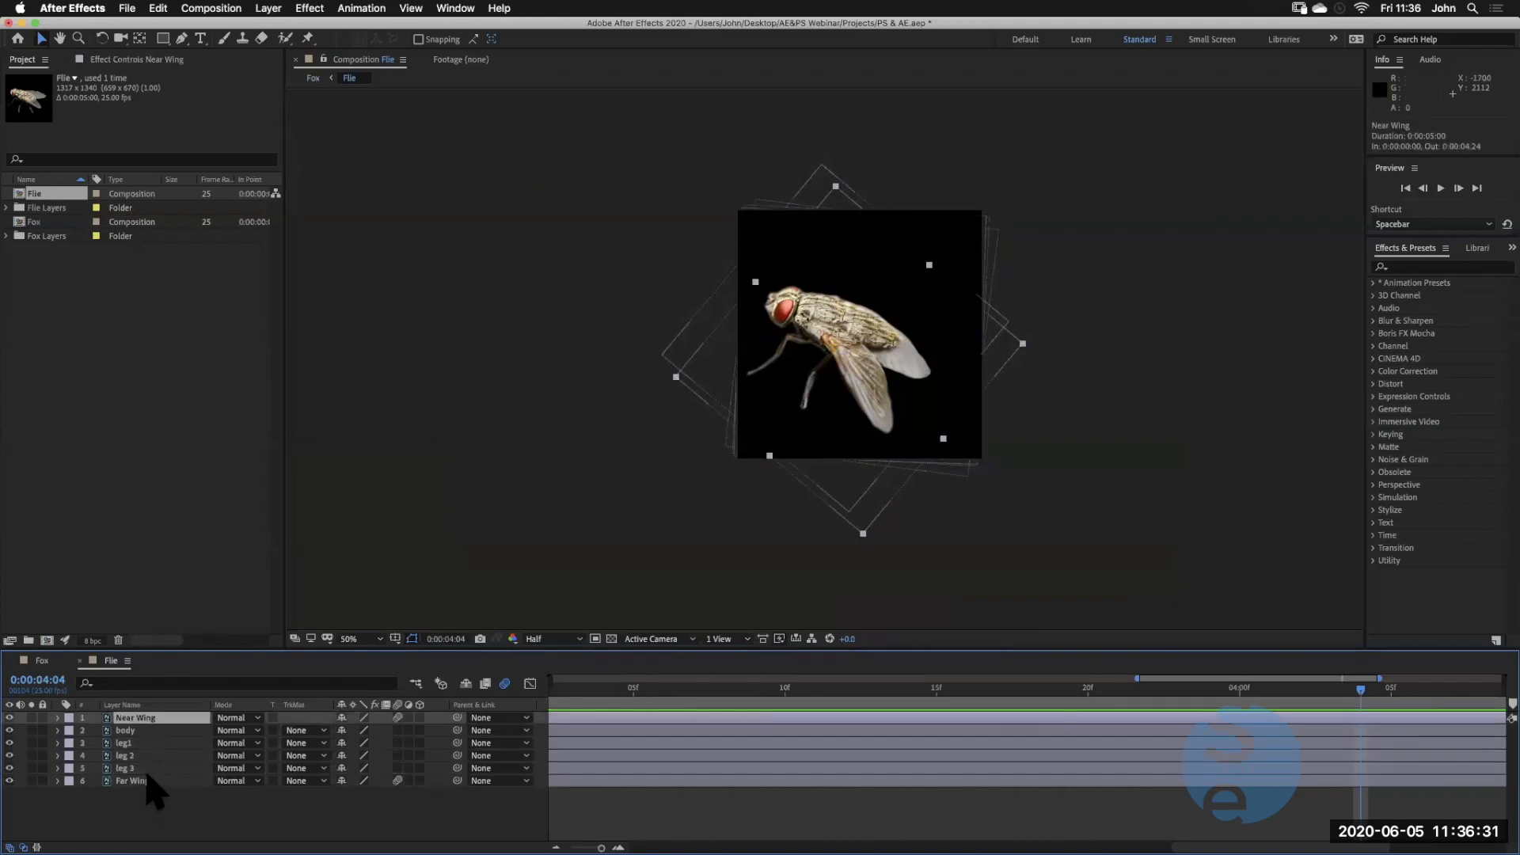
shift+click(155, 780)
key(r)
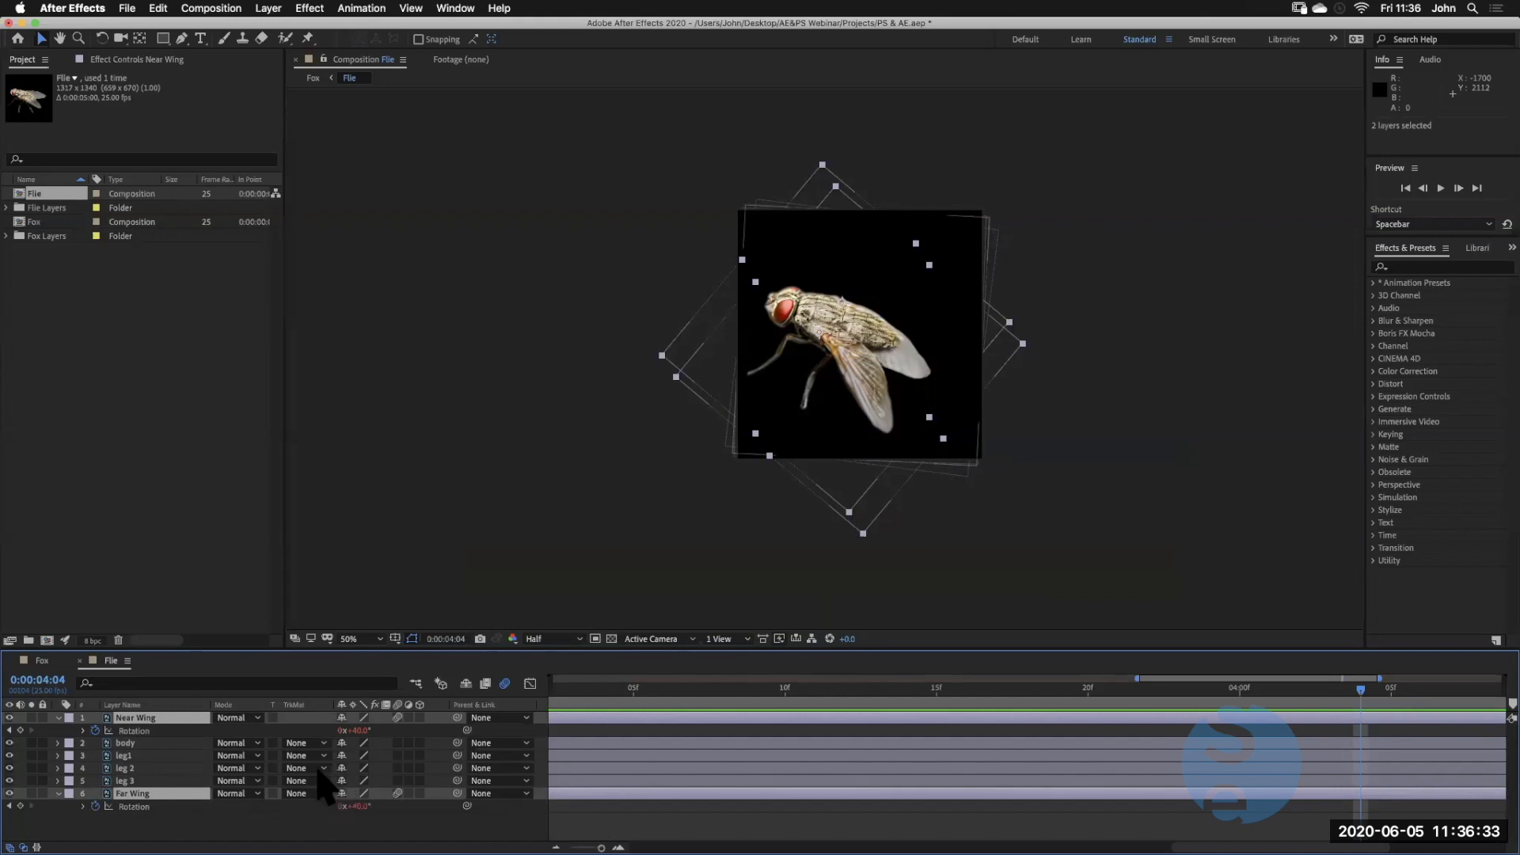
key(r)
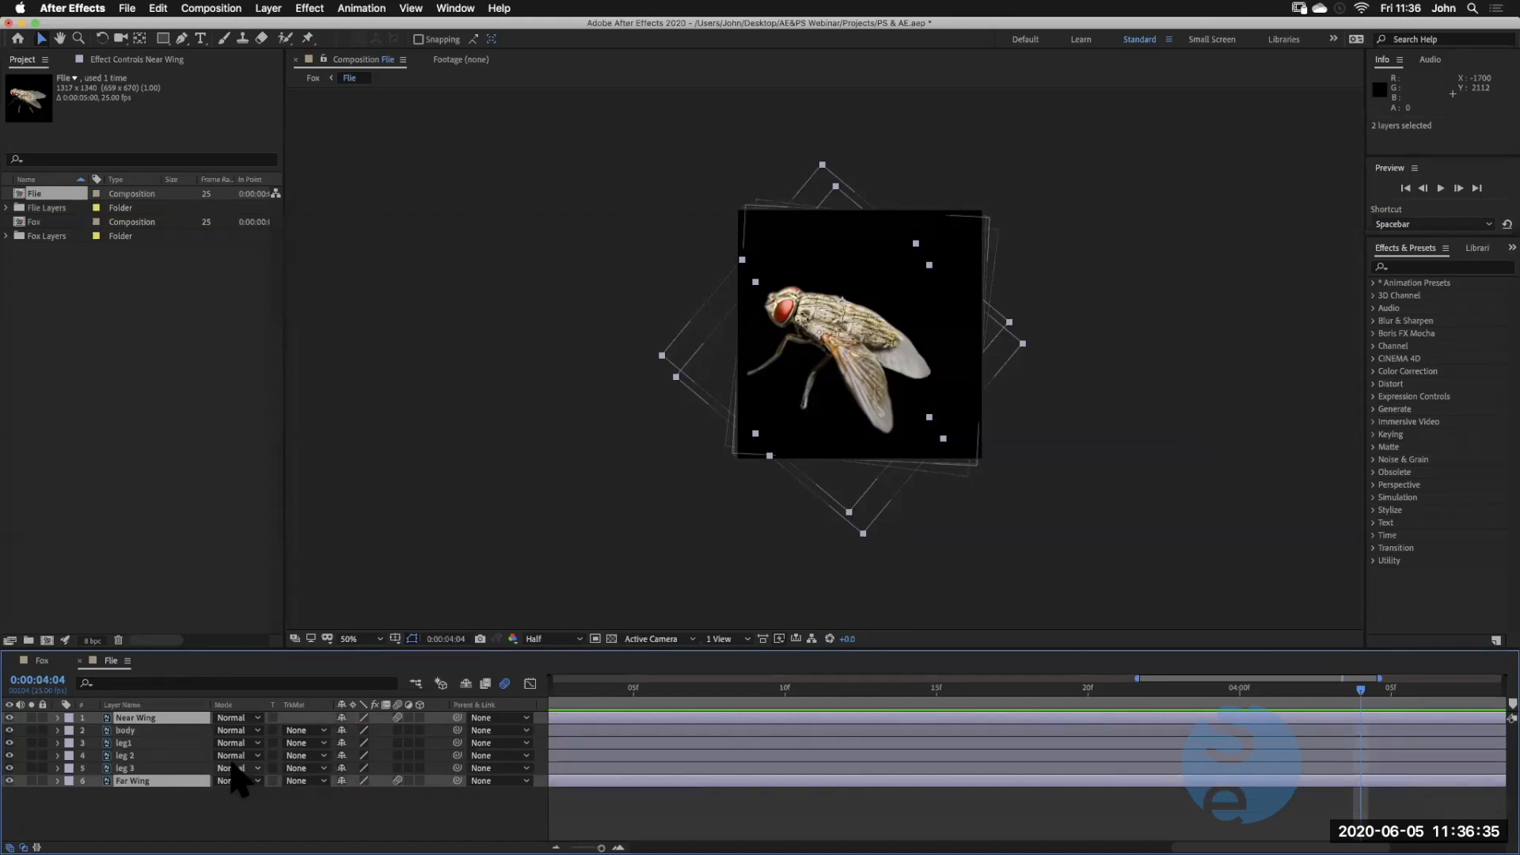
key(r)
scroll(637, 823, left, 5)
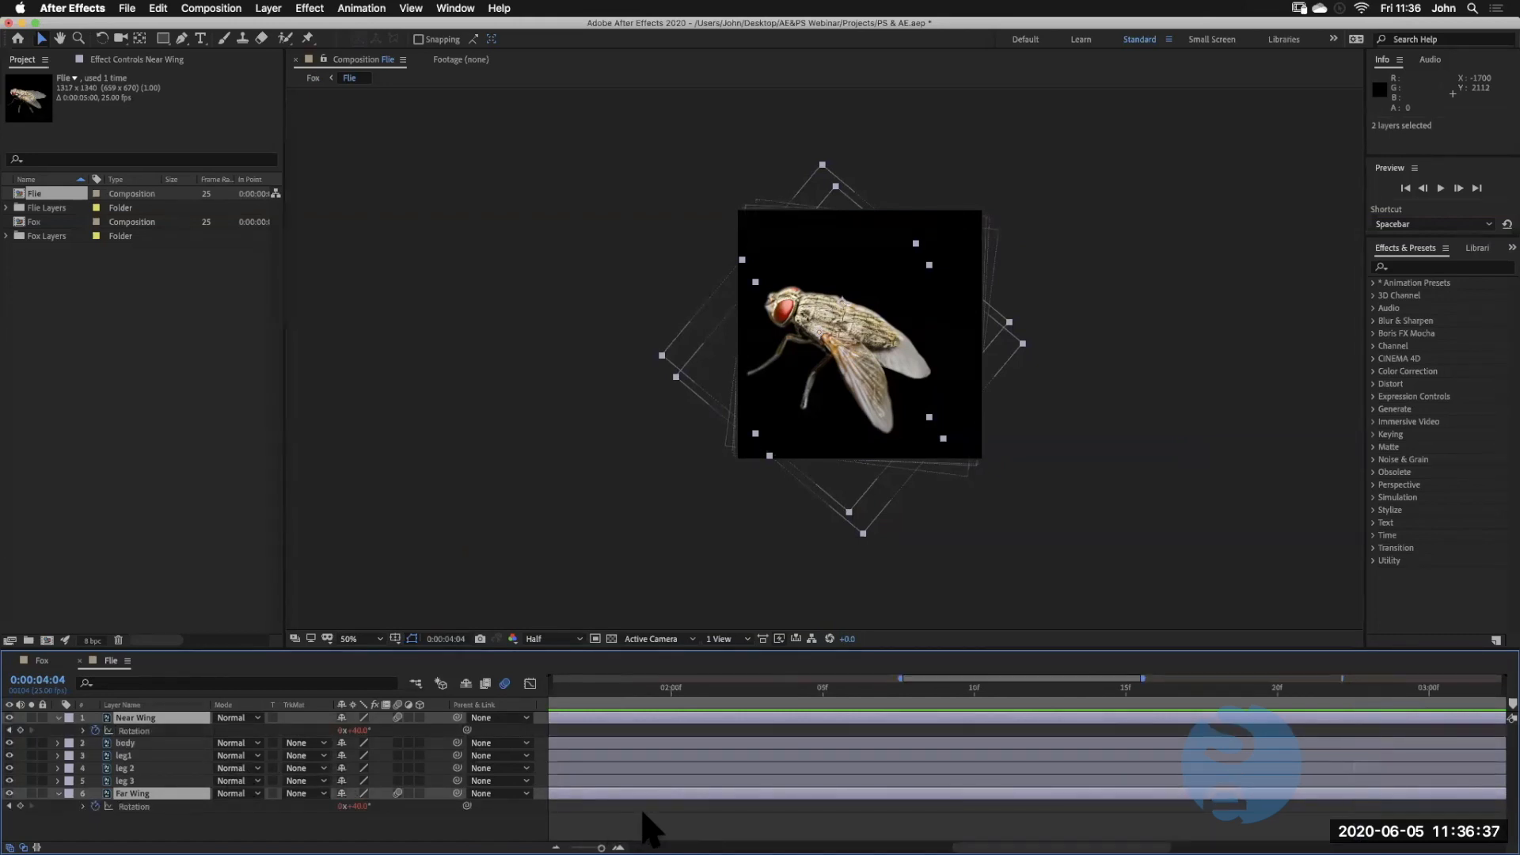
scroll(678, 824, left, 5)
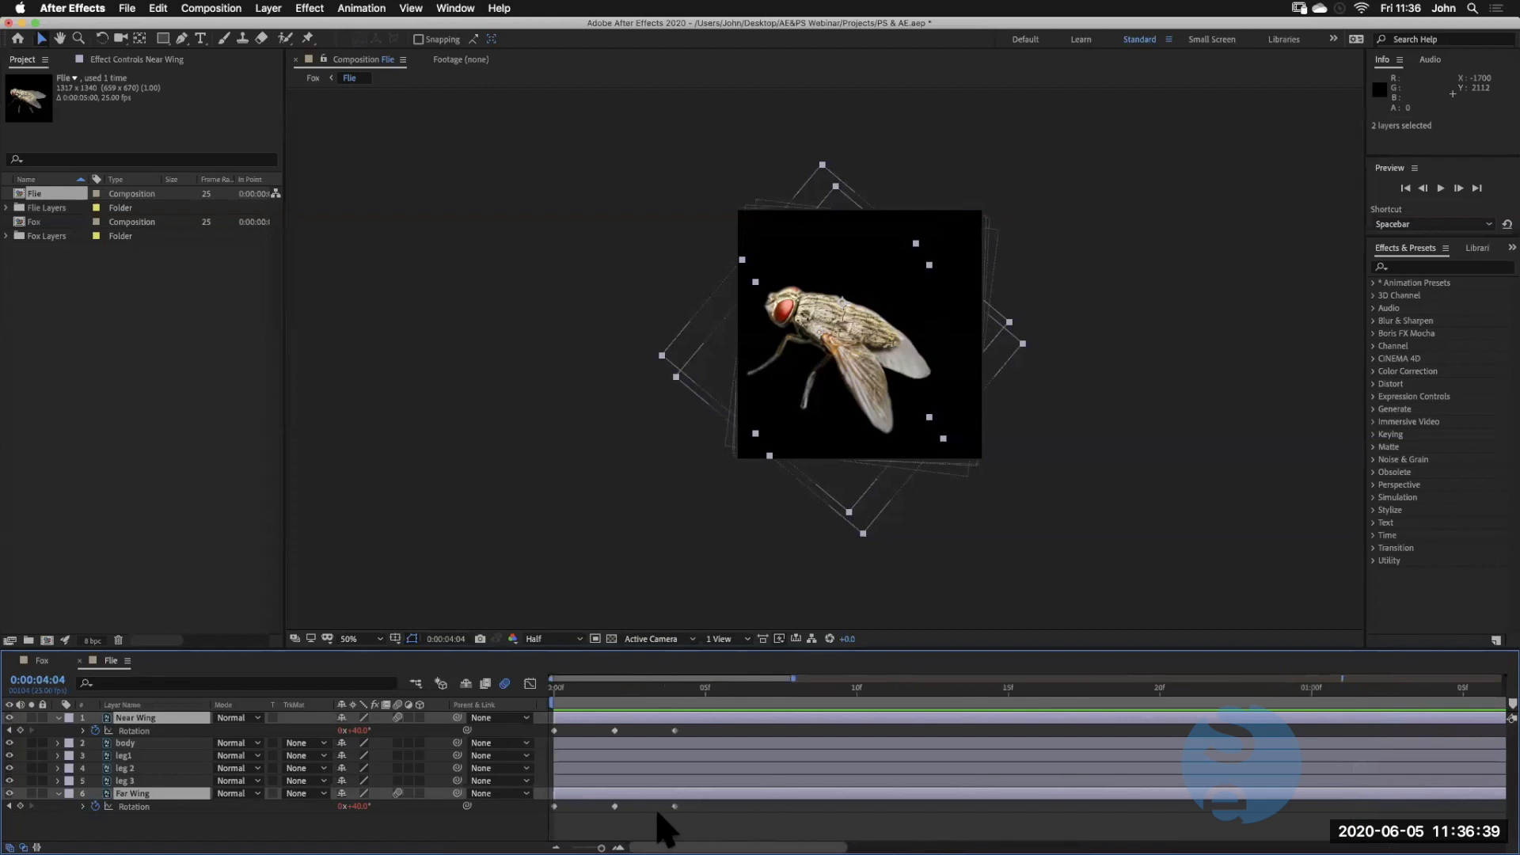
drag(669, 816, 558, 726)
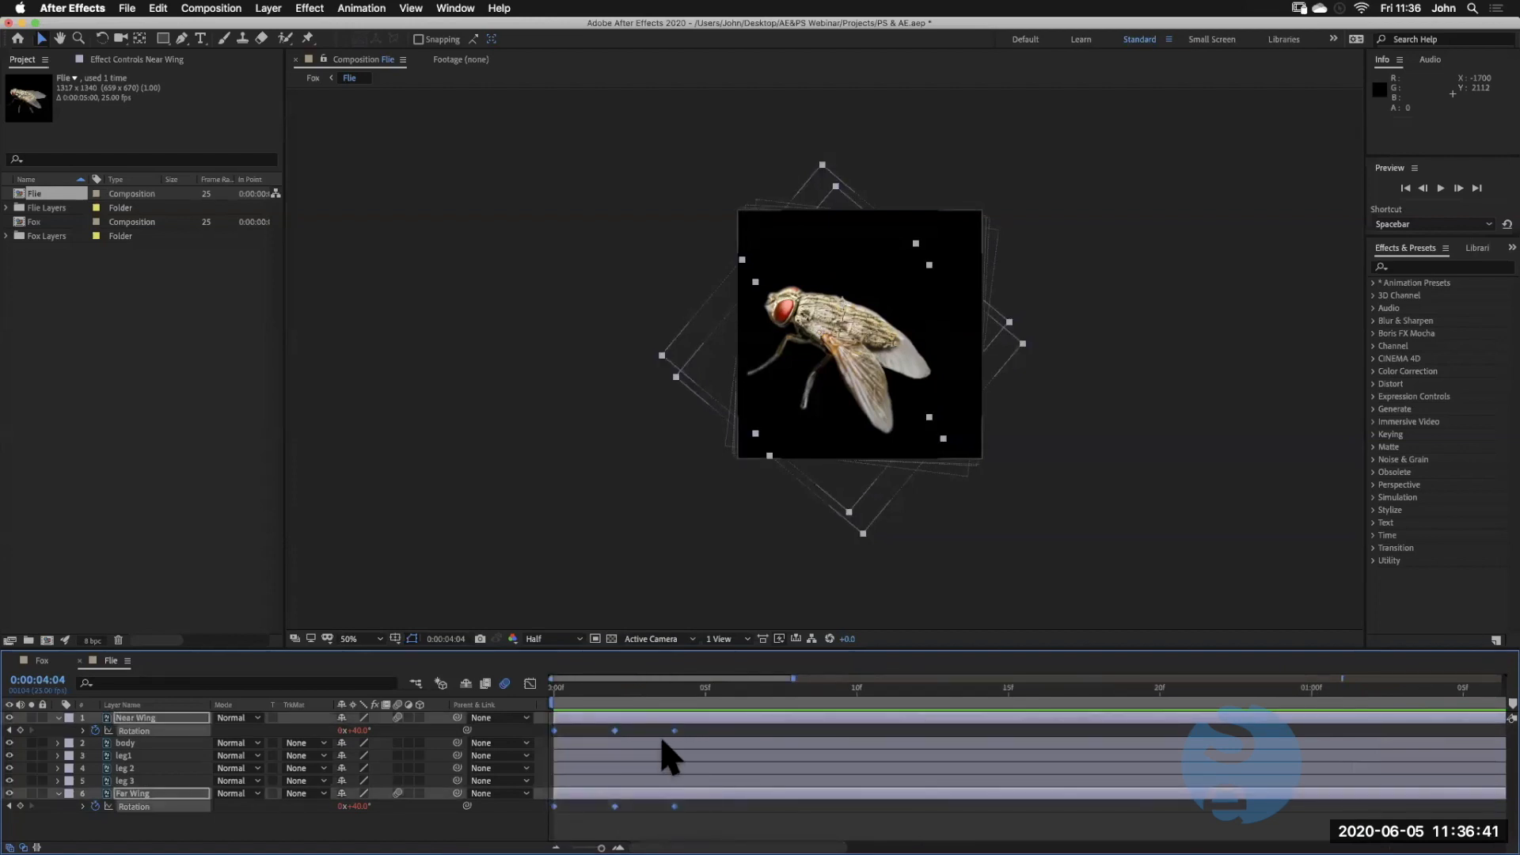
drag(674, 729, 1374, 729)
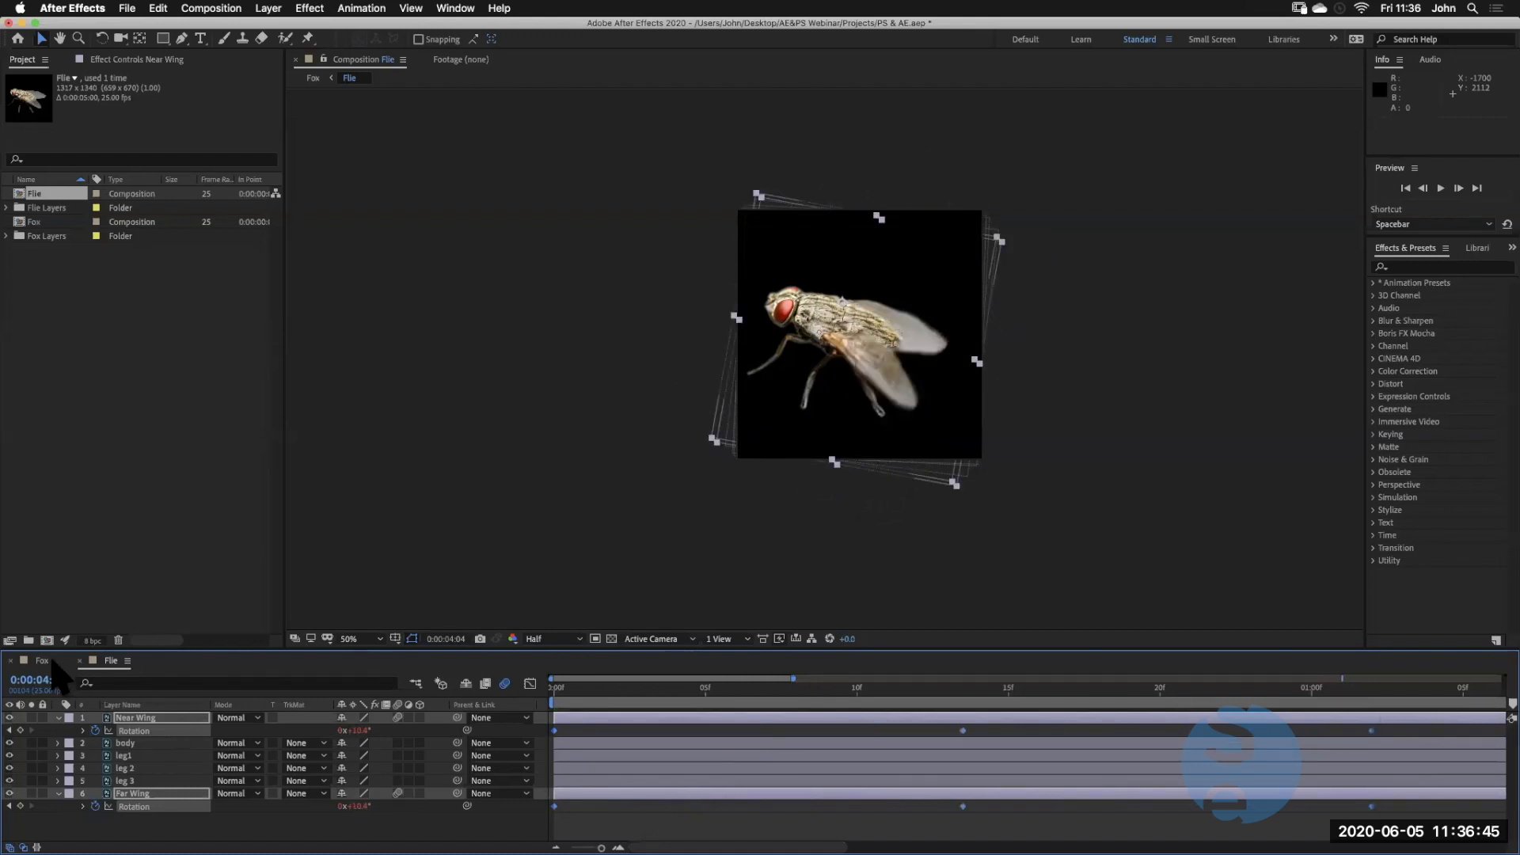
Preview the slower wing flap in the Fox composition, and undo the keyframe spacing change in the Flie composition
click(48, 661)
key(space)
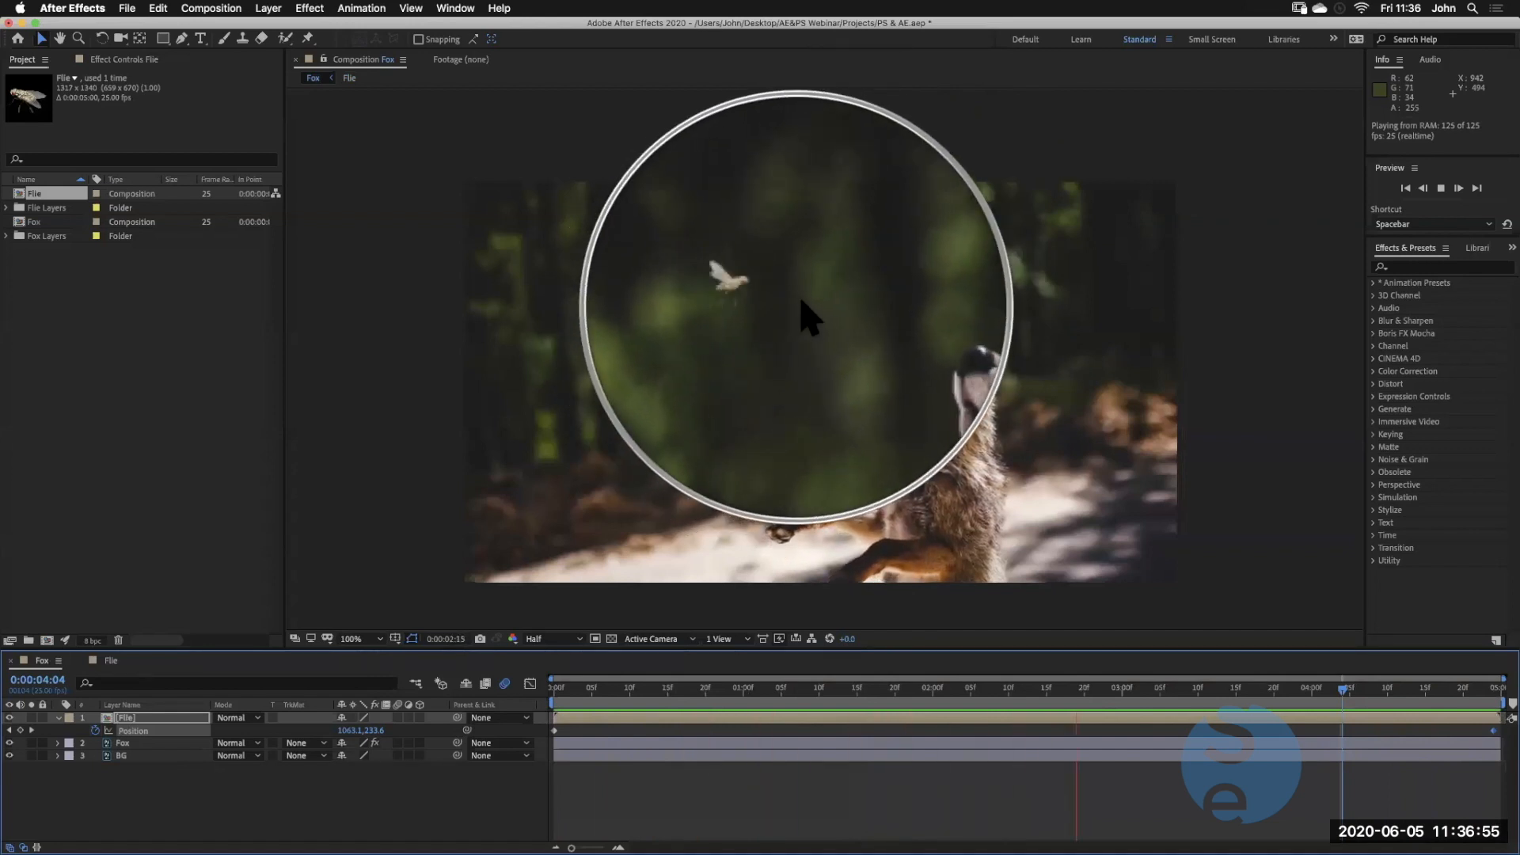
click(110, 660)
key(super+z)
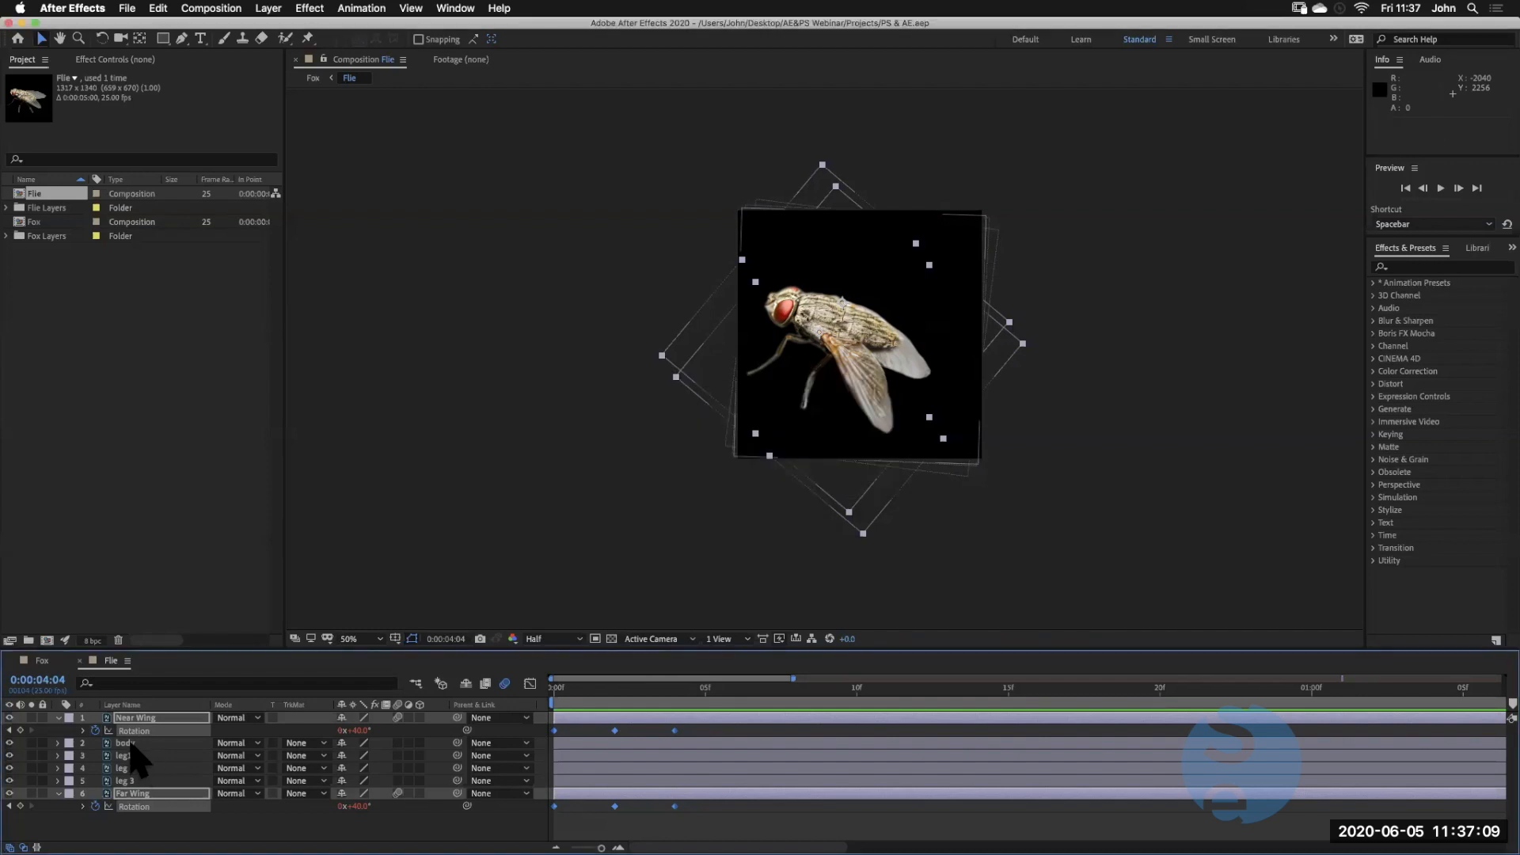
Open the original source file of the Flie composition's body layer in Photoshop for editing
click(130, 746)
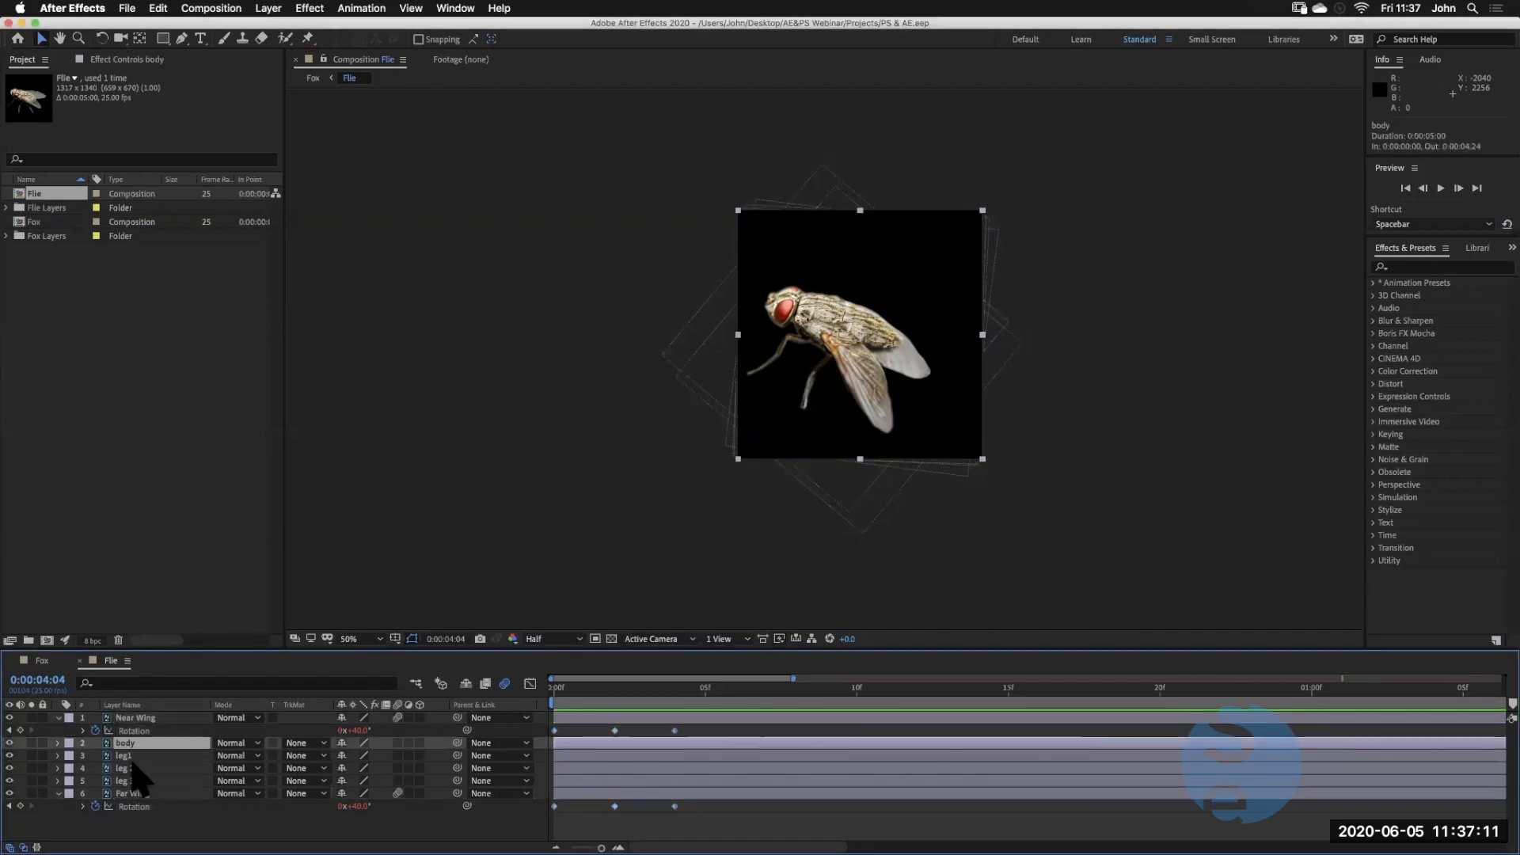
click(158, 9)
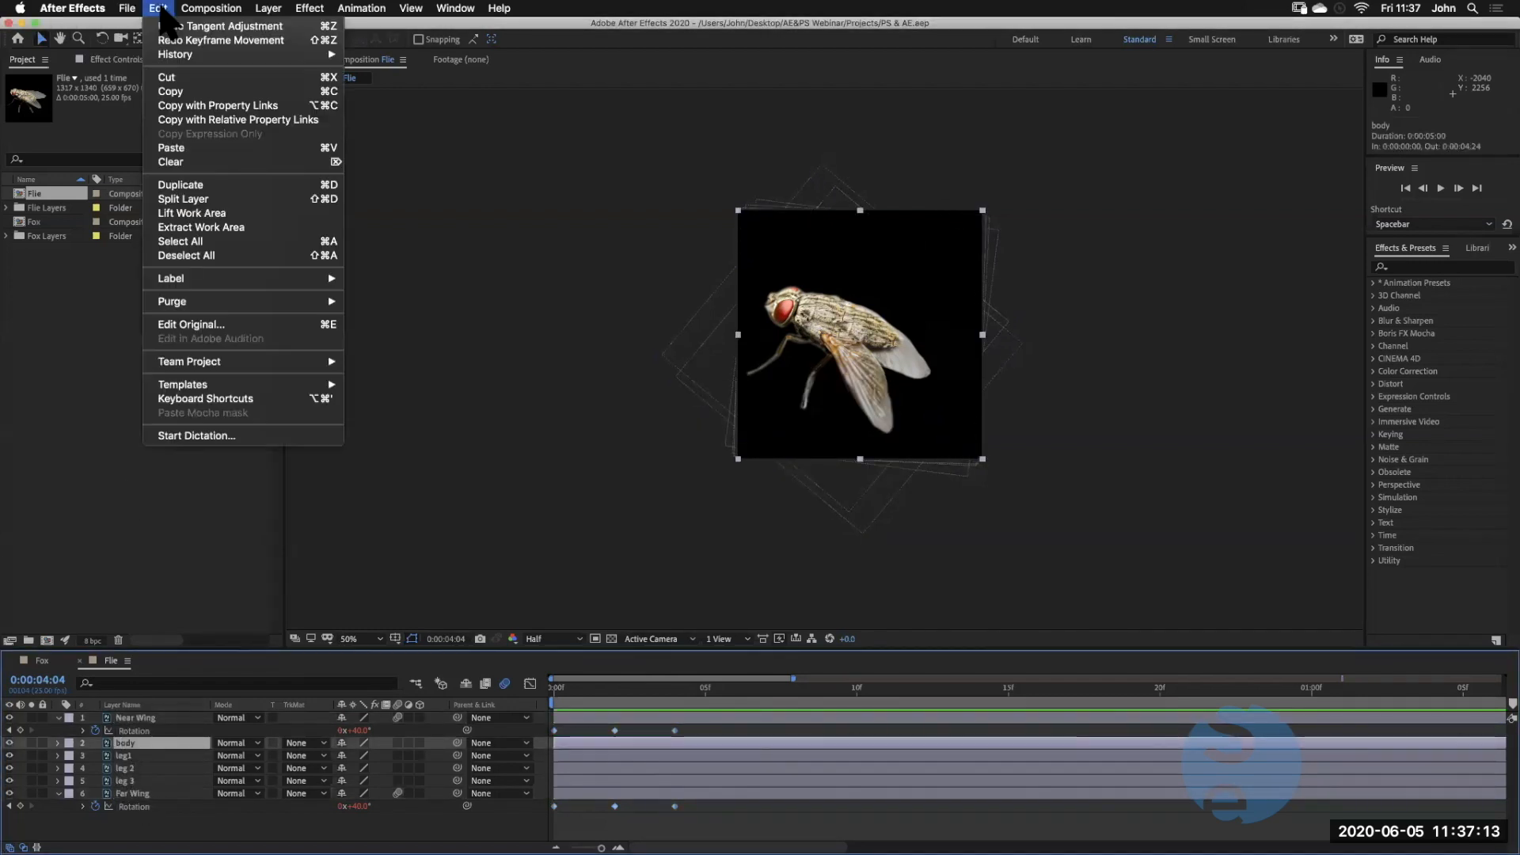
click(190, 324)
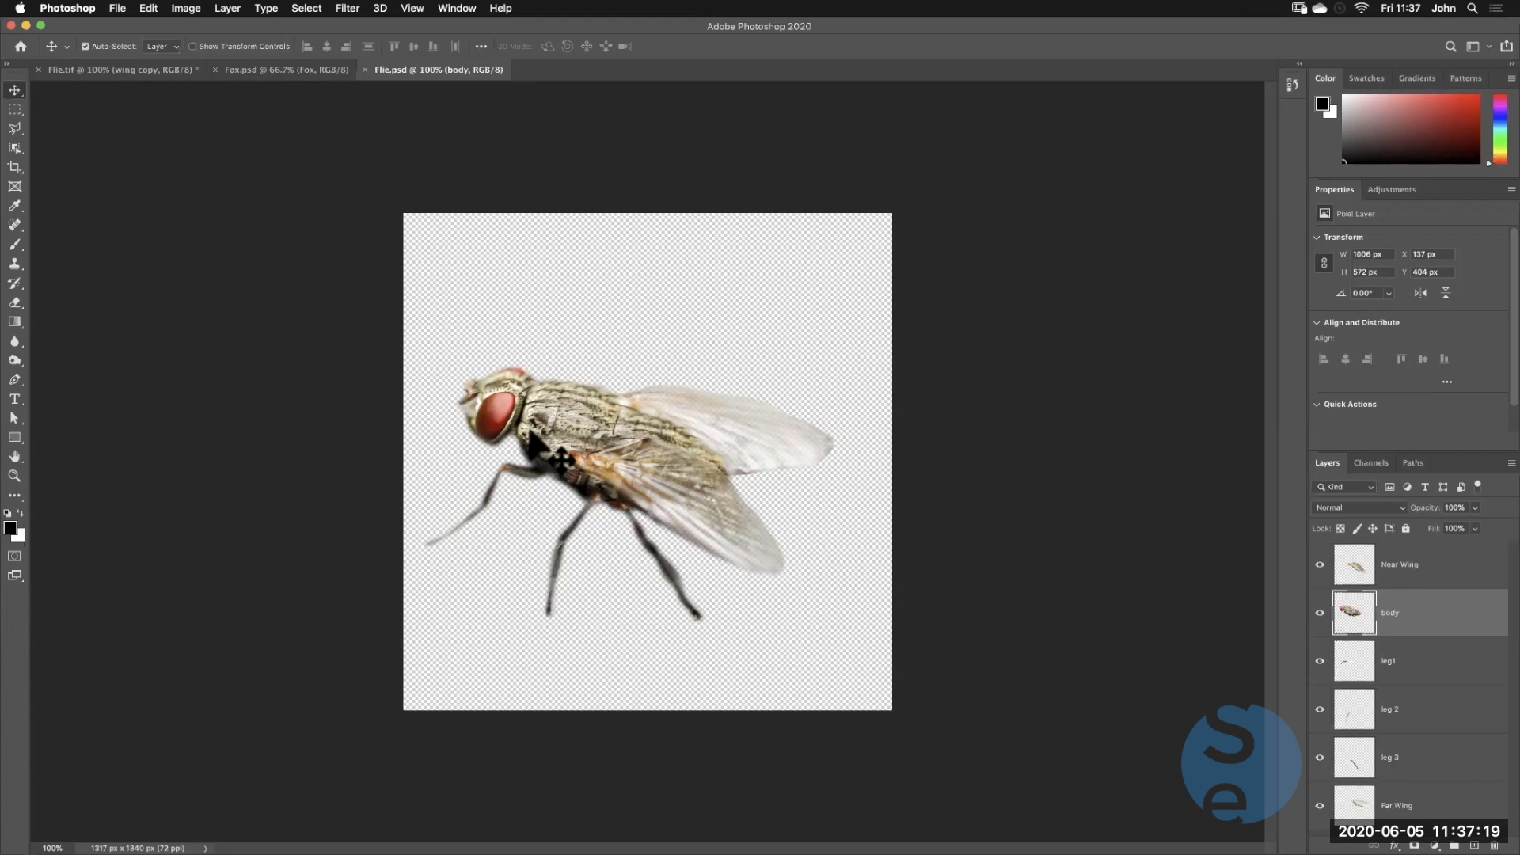
Select the fly's head on the body layer with a four-sided Polygonal Lasso outline
click(15, 129)
click(538, 362)
click(512, 448)
click(427, 457)
click(453, 356)
click(539, 362)
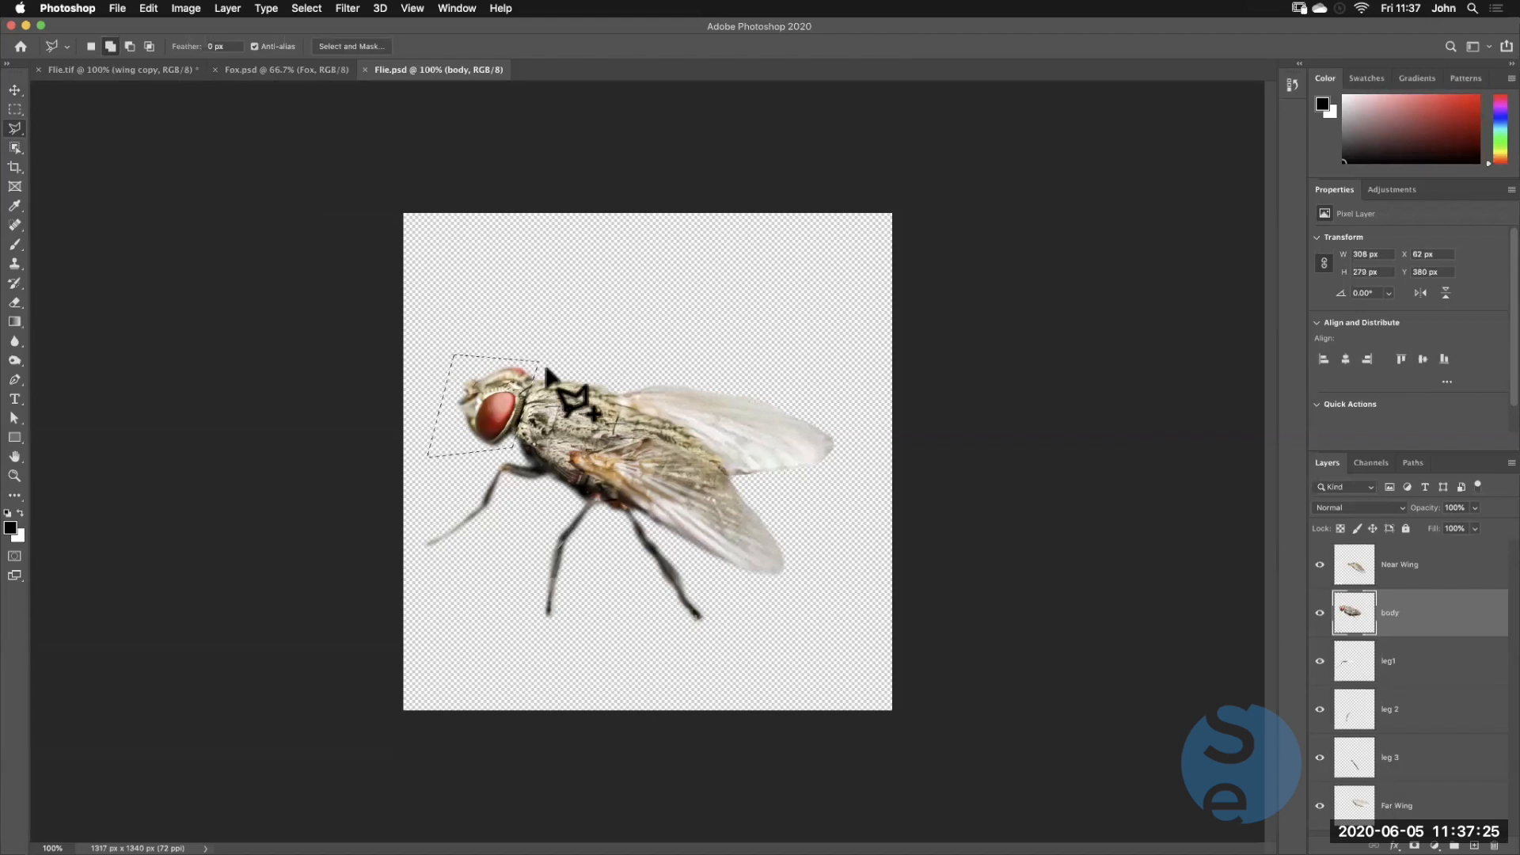
Recolour the selected head with Hue/Saturation at Hue -143 and save Flie.psd
key(super+u)
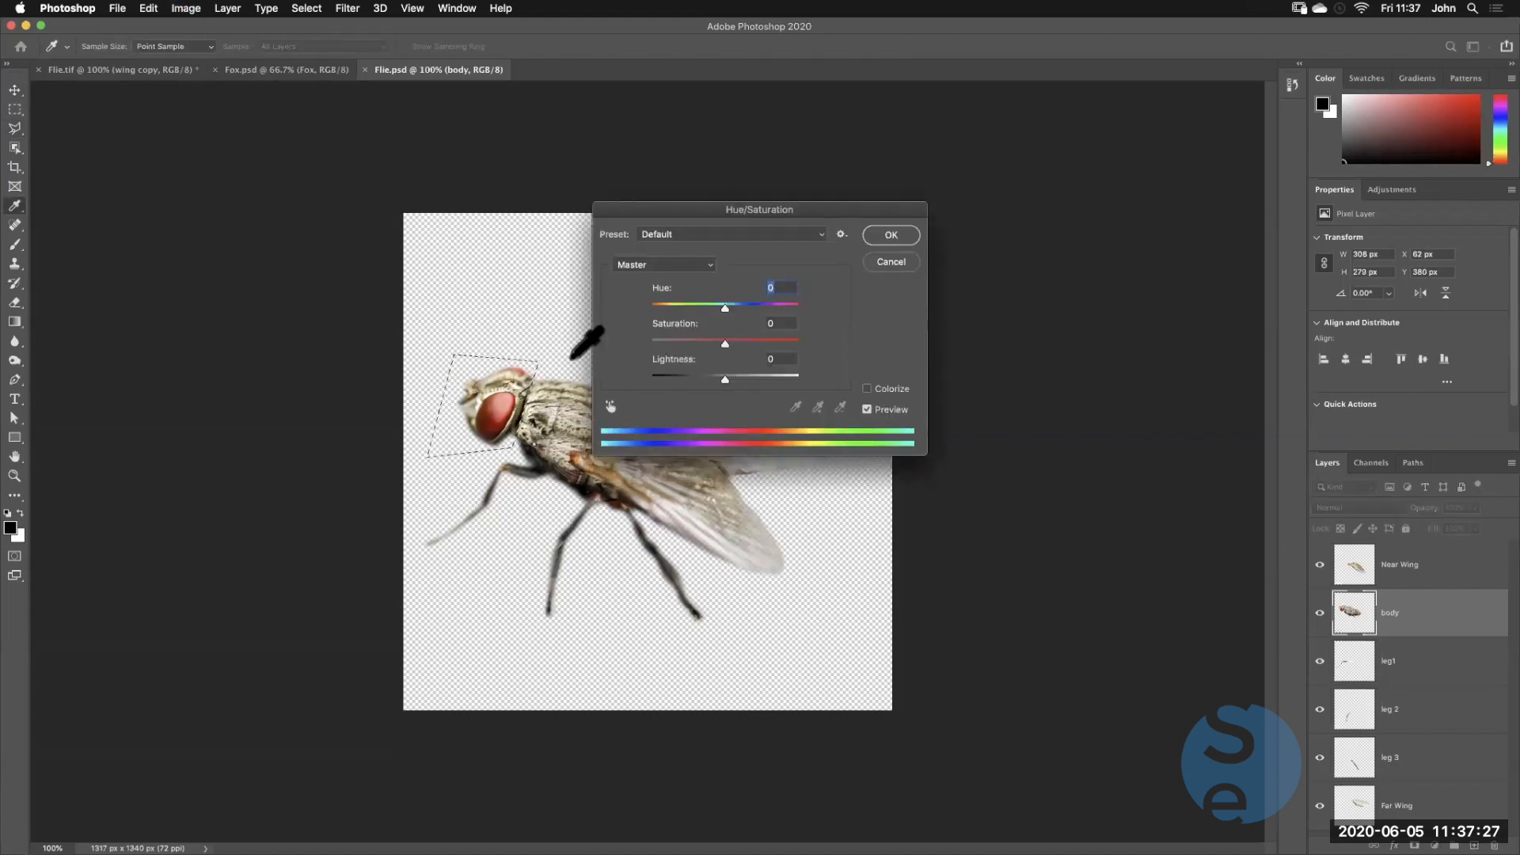
drag(727, 309, 663, 311)
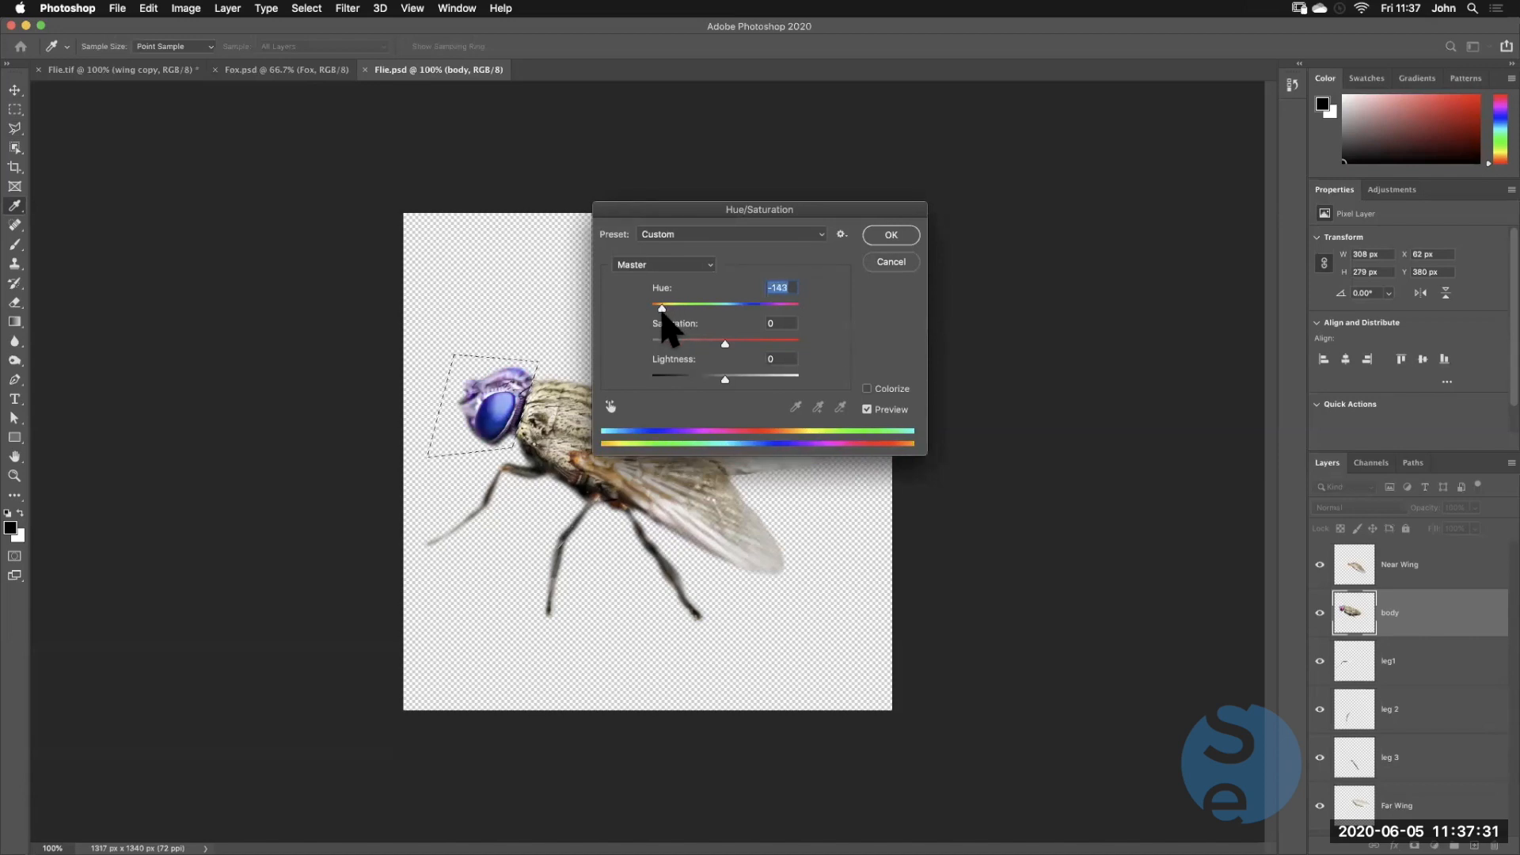
click(892, 235)
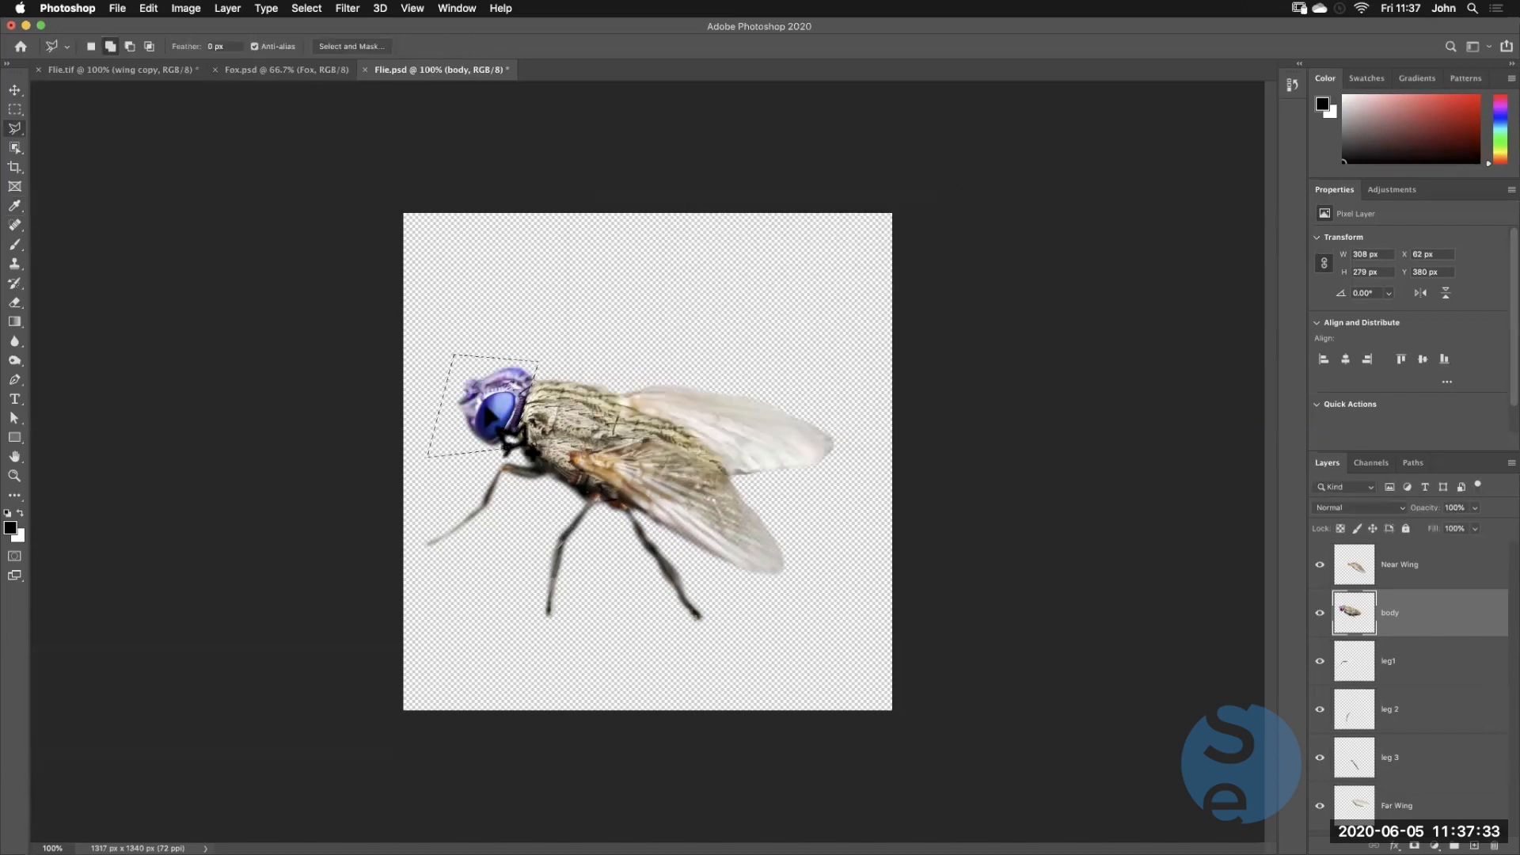
key(super+s)
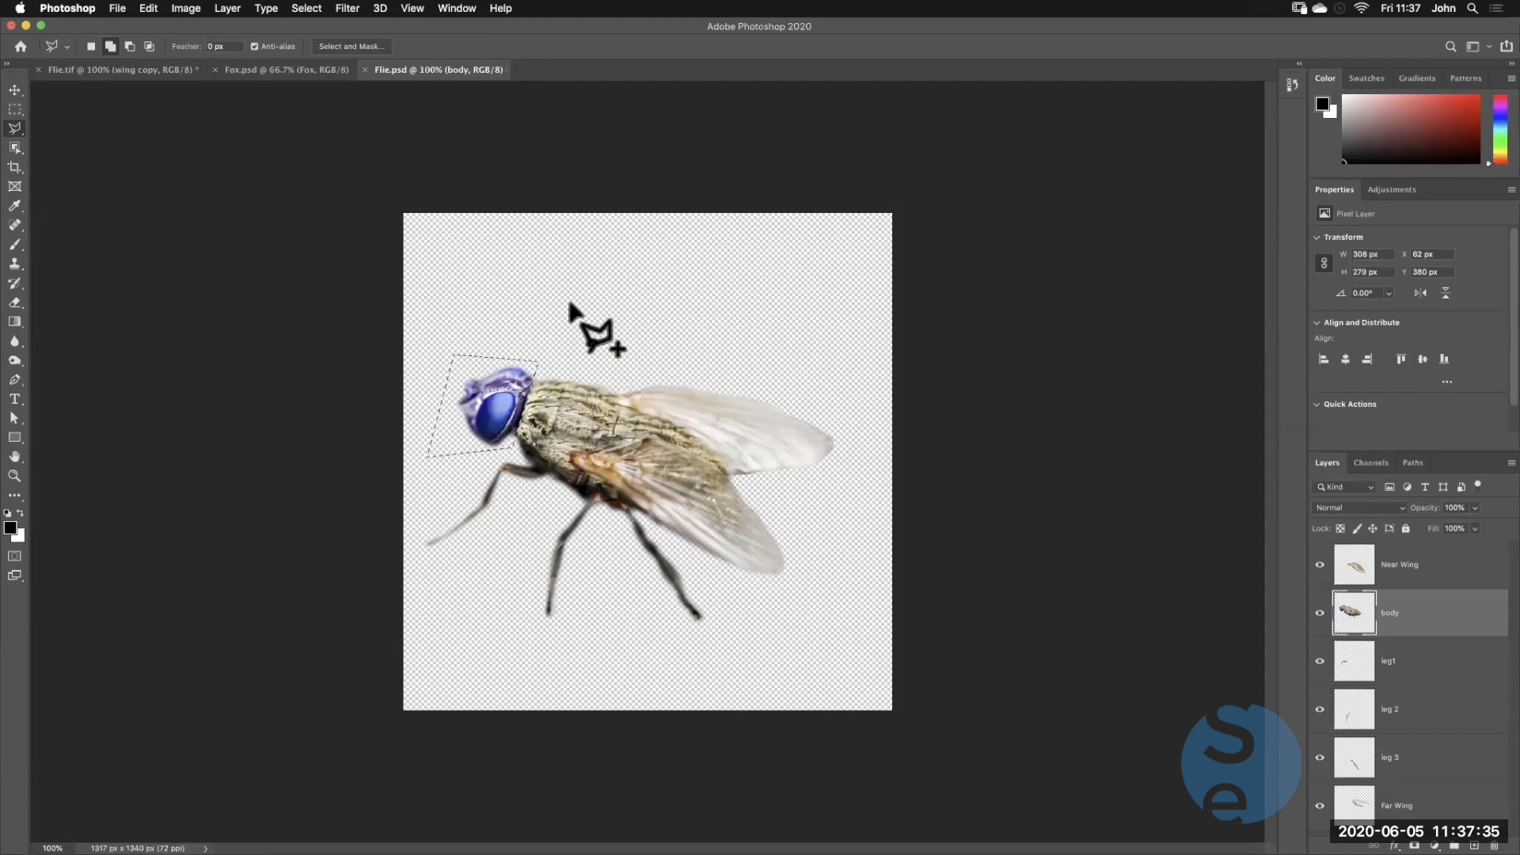
Switch to After Effects and preview the fly with its updated artwork in the Fox composition
key(super+Tab)
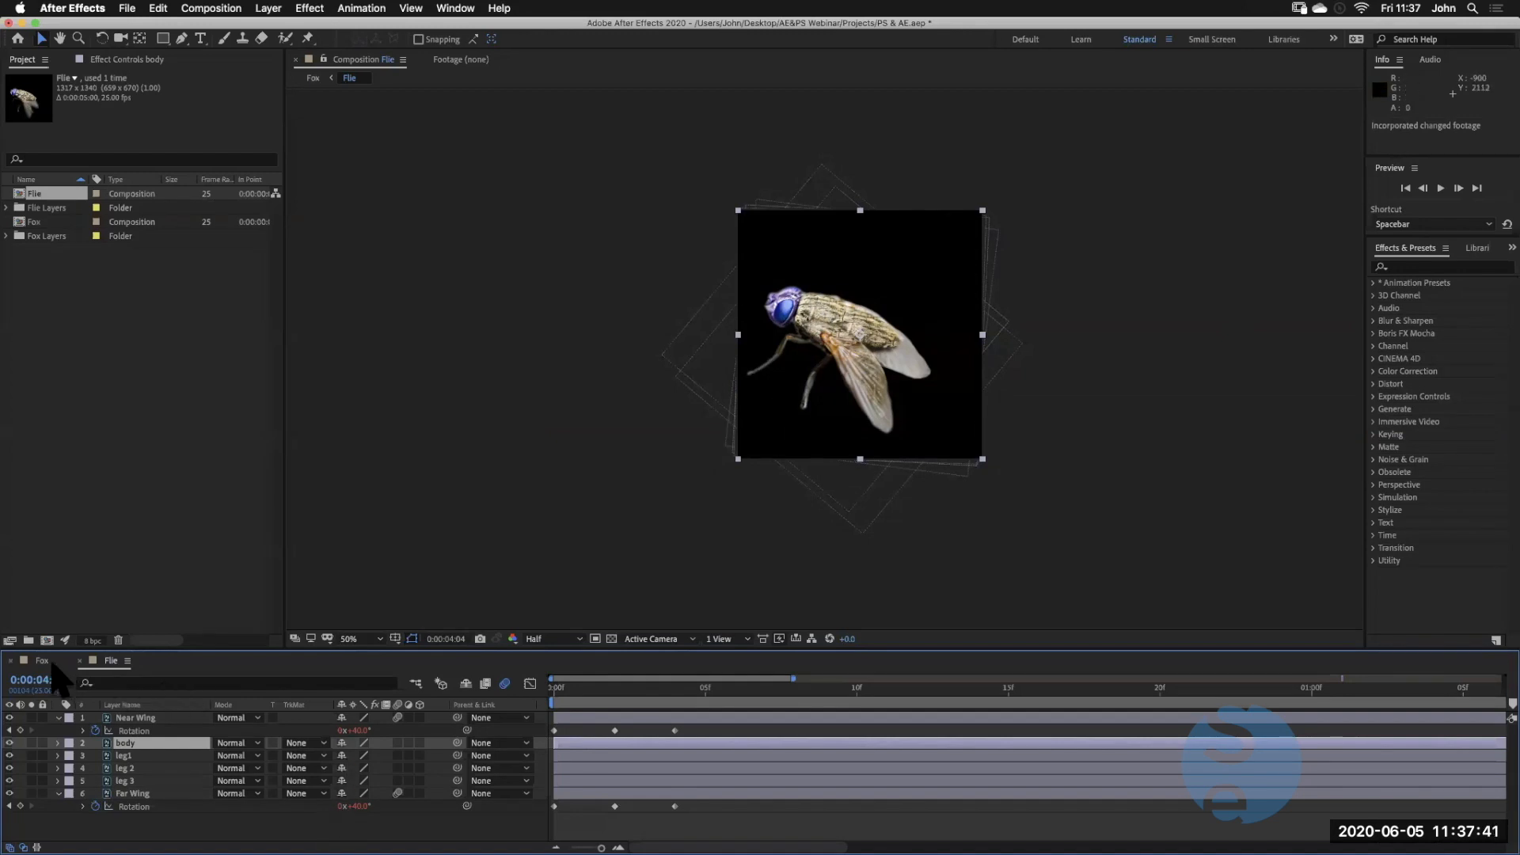
click(46, 660)
key(ctrl+z)
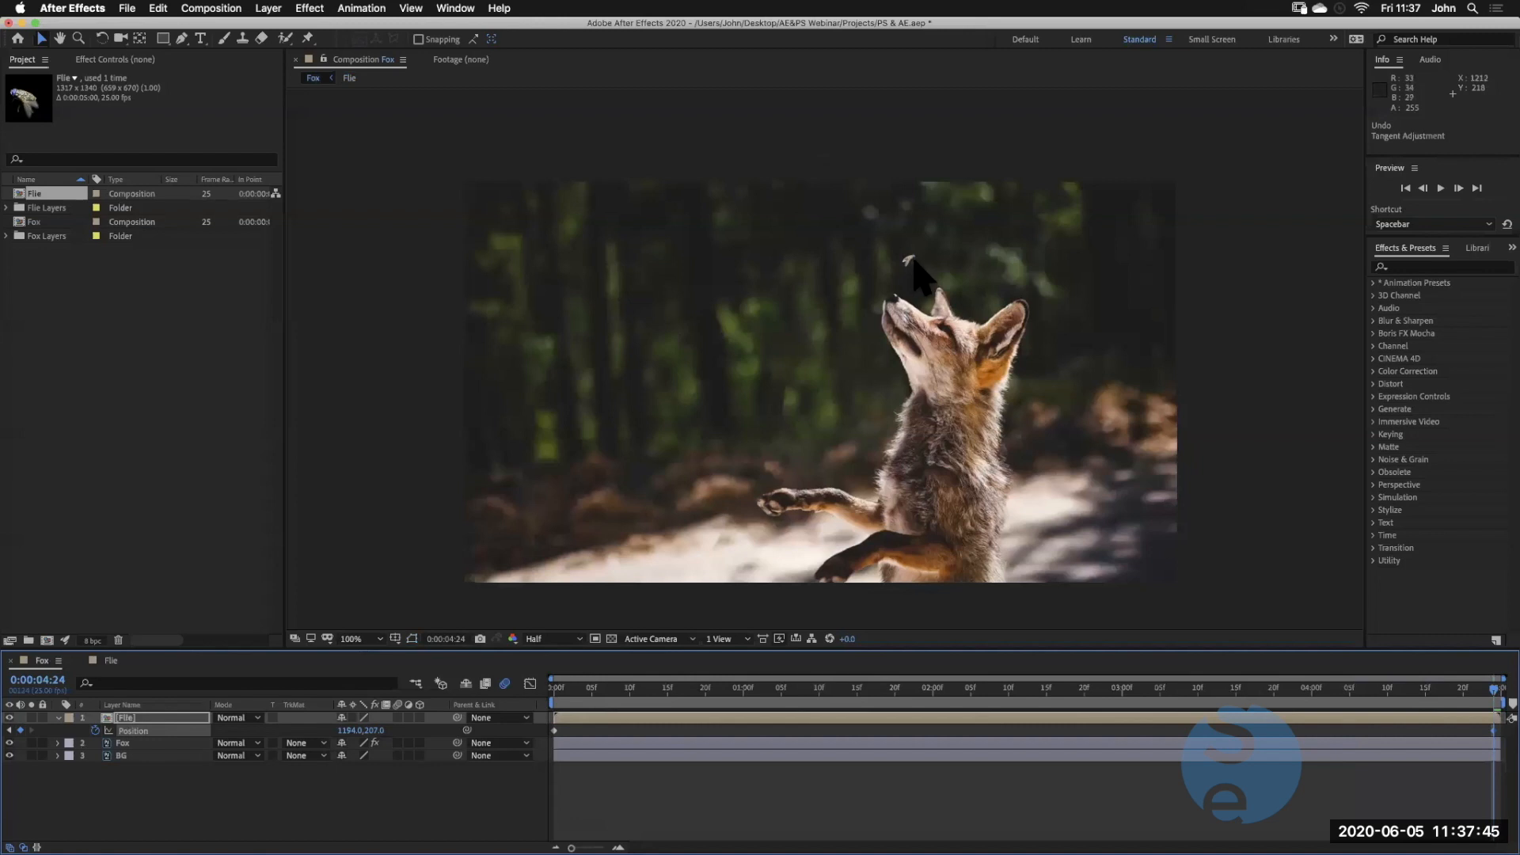
key(super+z)
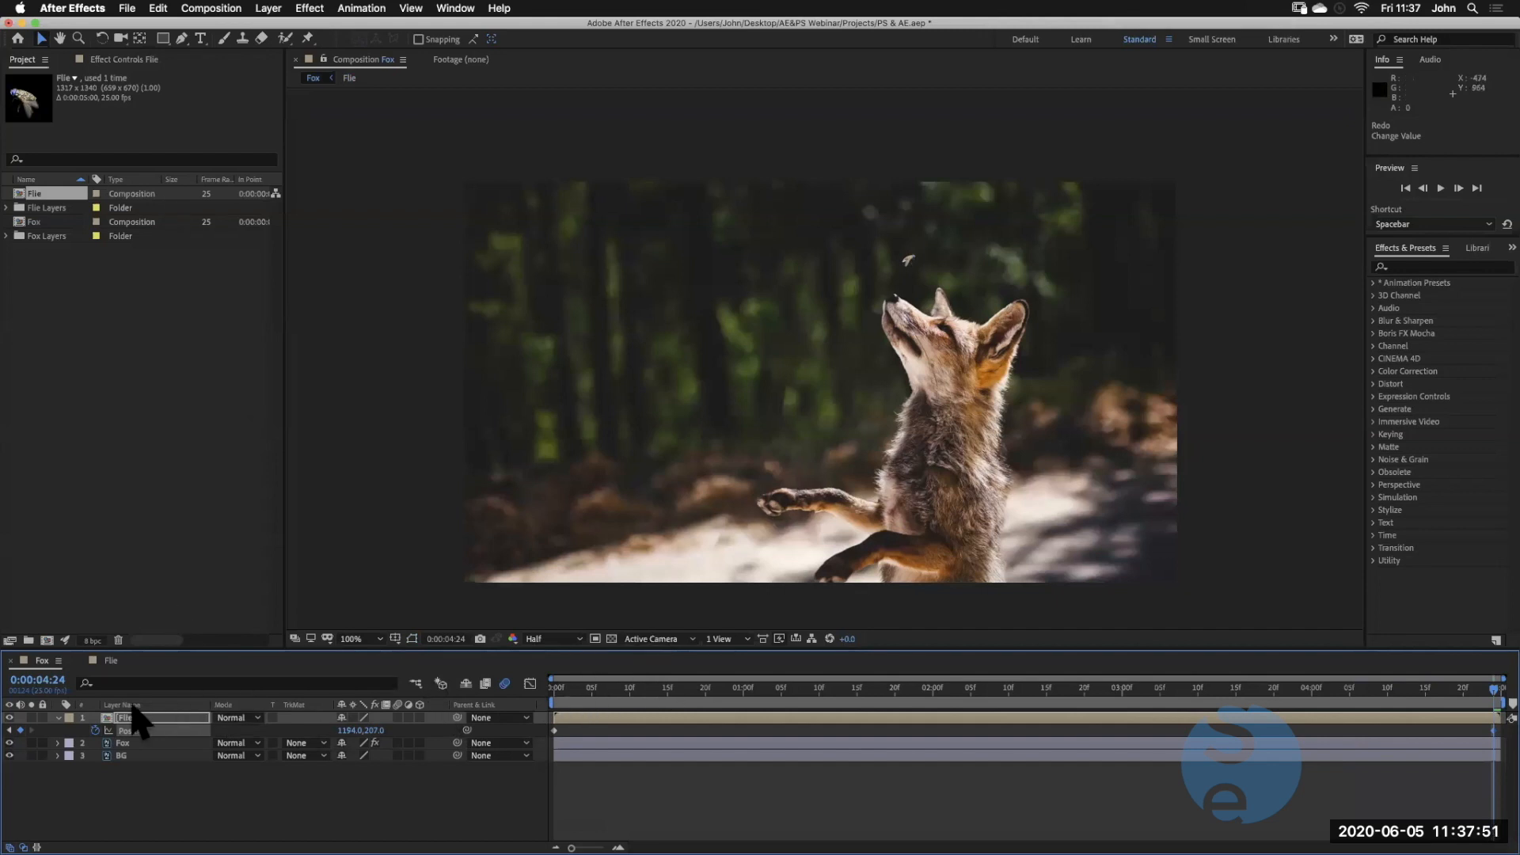
click(58, 717)
click(578, 687)
key(space)
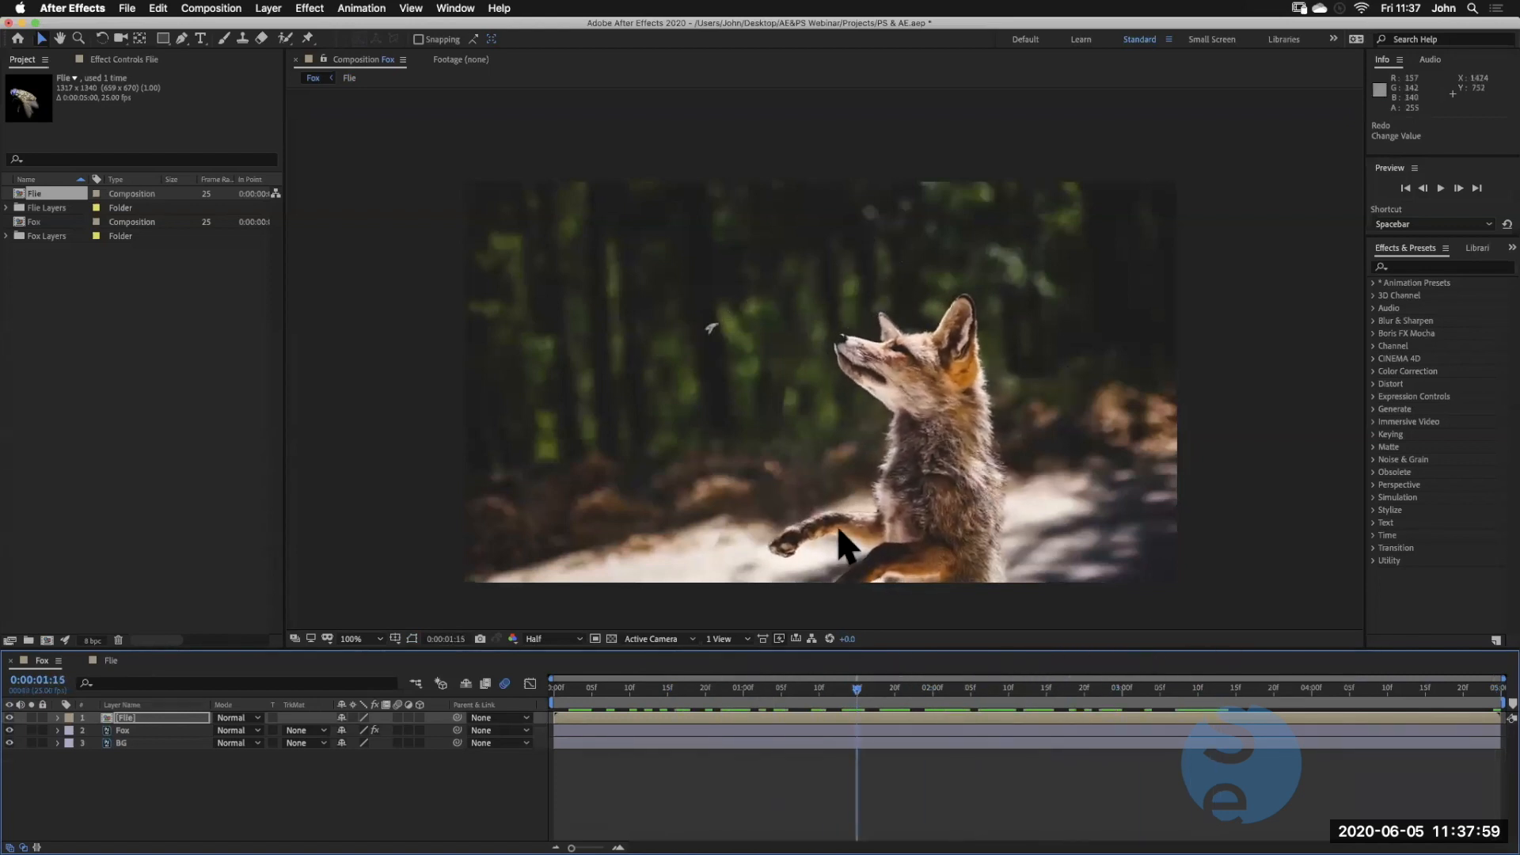
Solo the BG layer and apply the Turbulent Displace distortion effect to it
click(31, 742)
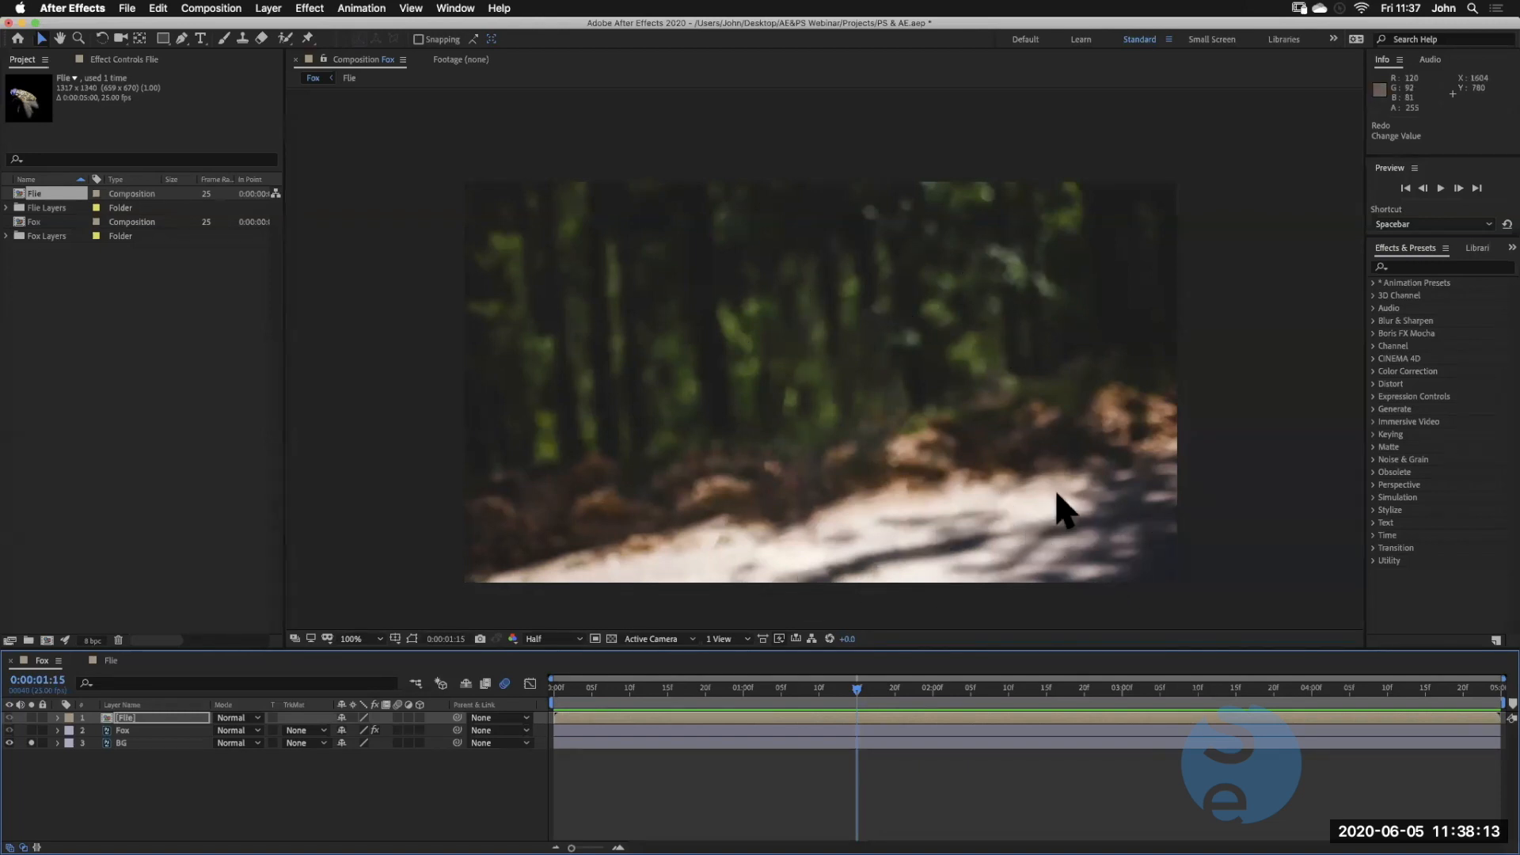
click(1423, 269)
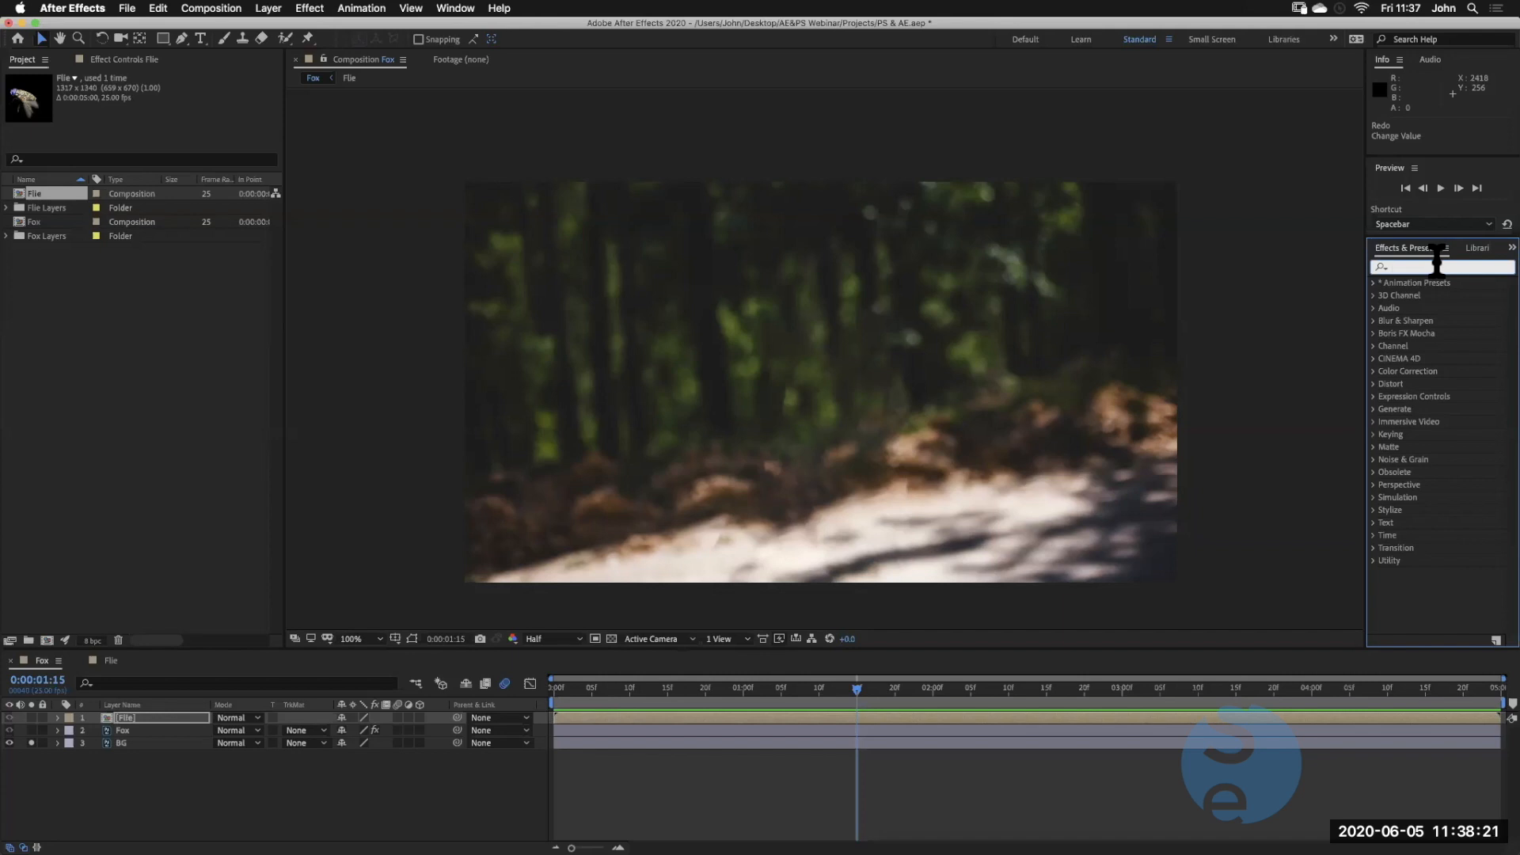
click(1373, 384)
scroll(1494, 411, down, 5)
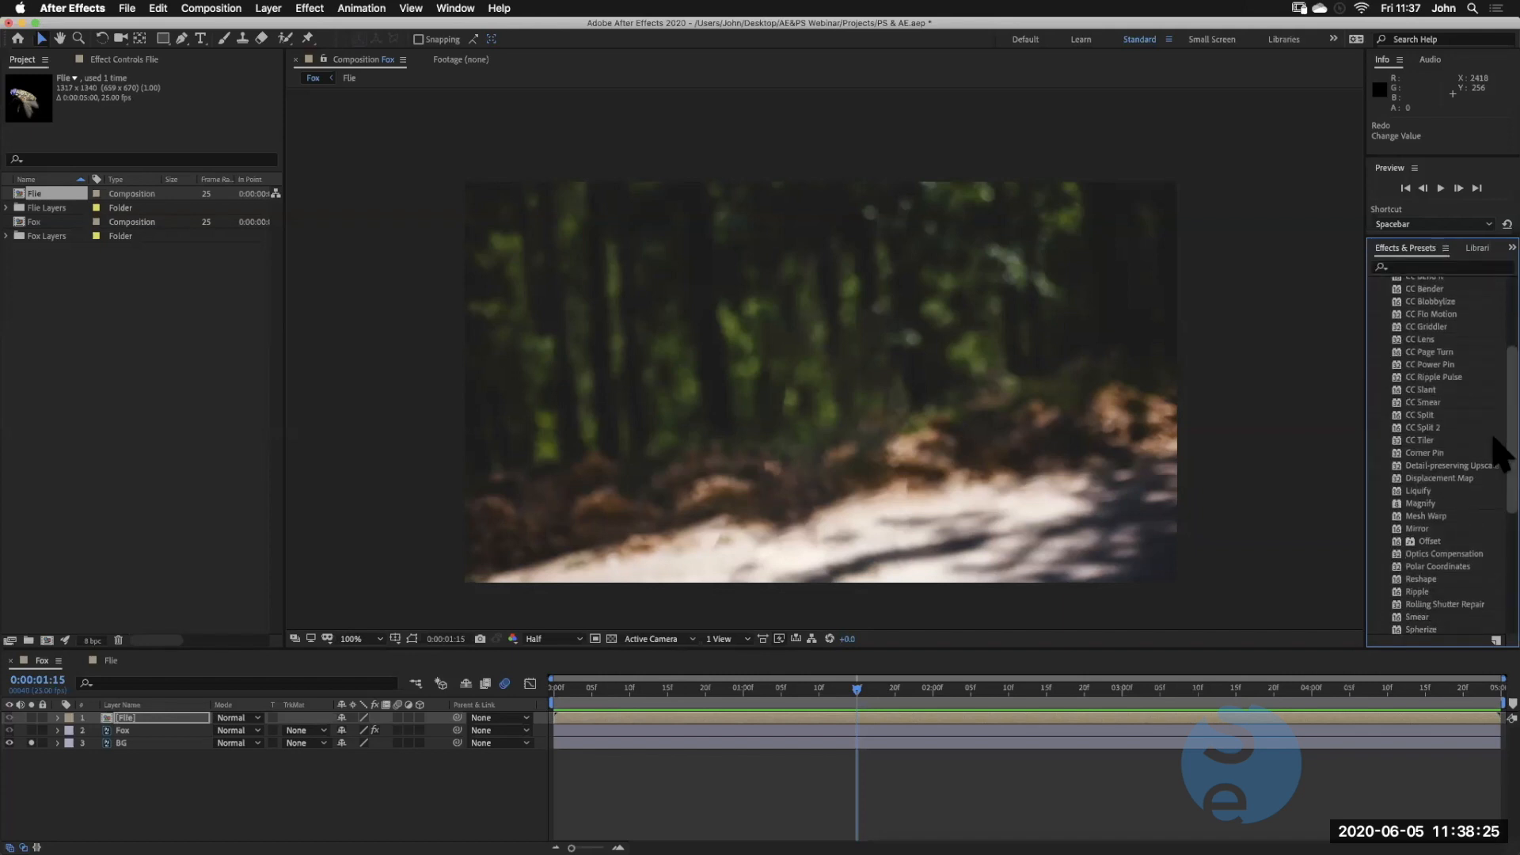
scroll(1500, 498, up, 2)
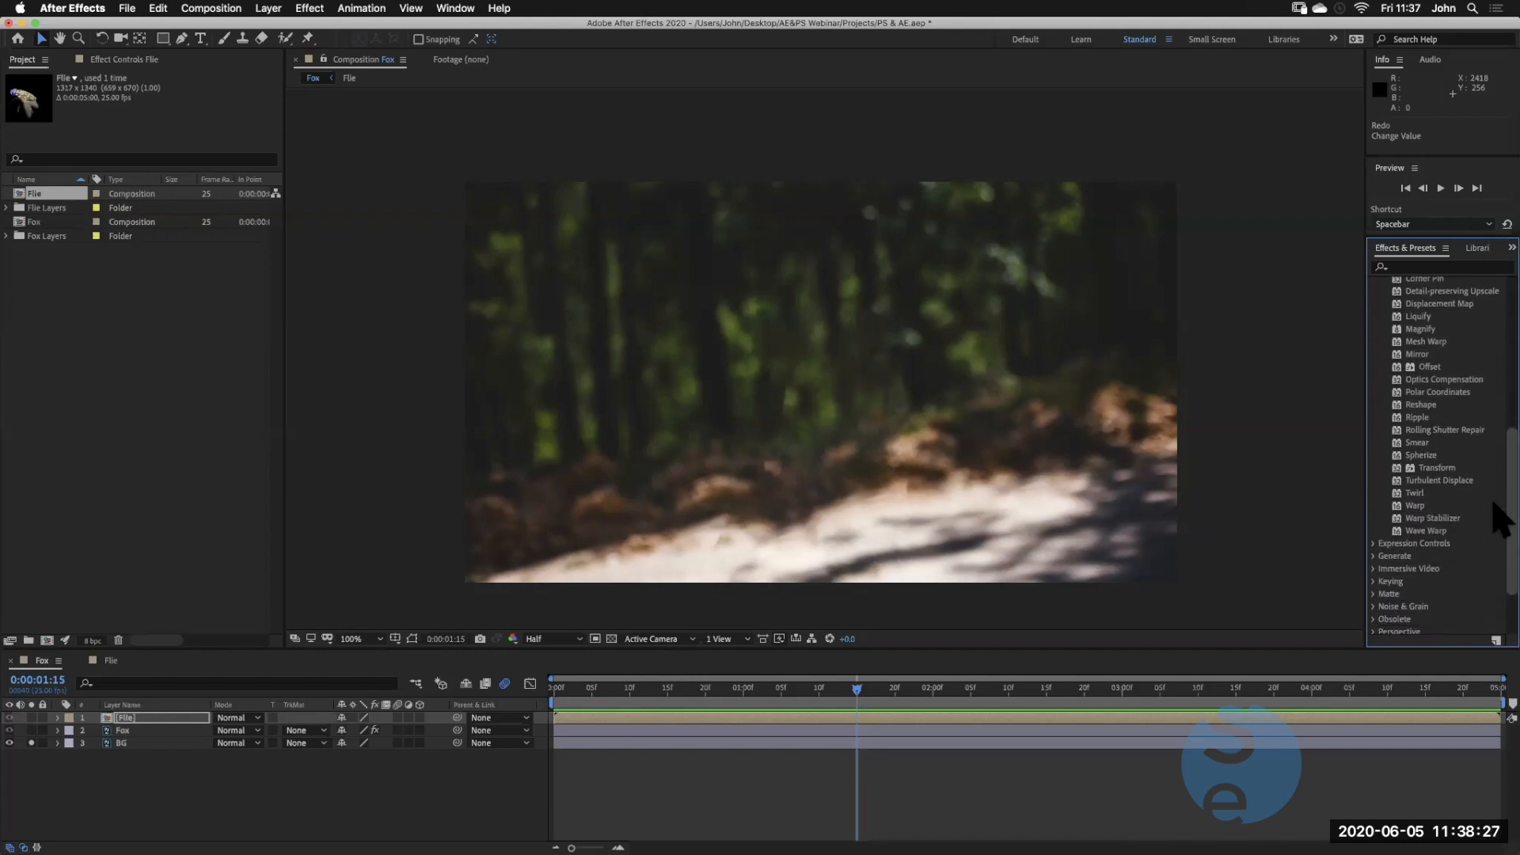
scroll(1495, 495, down, 2)
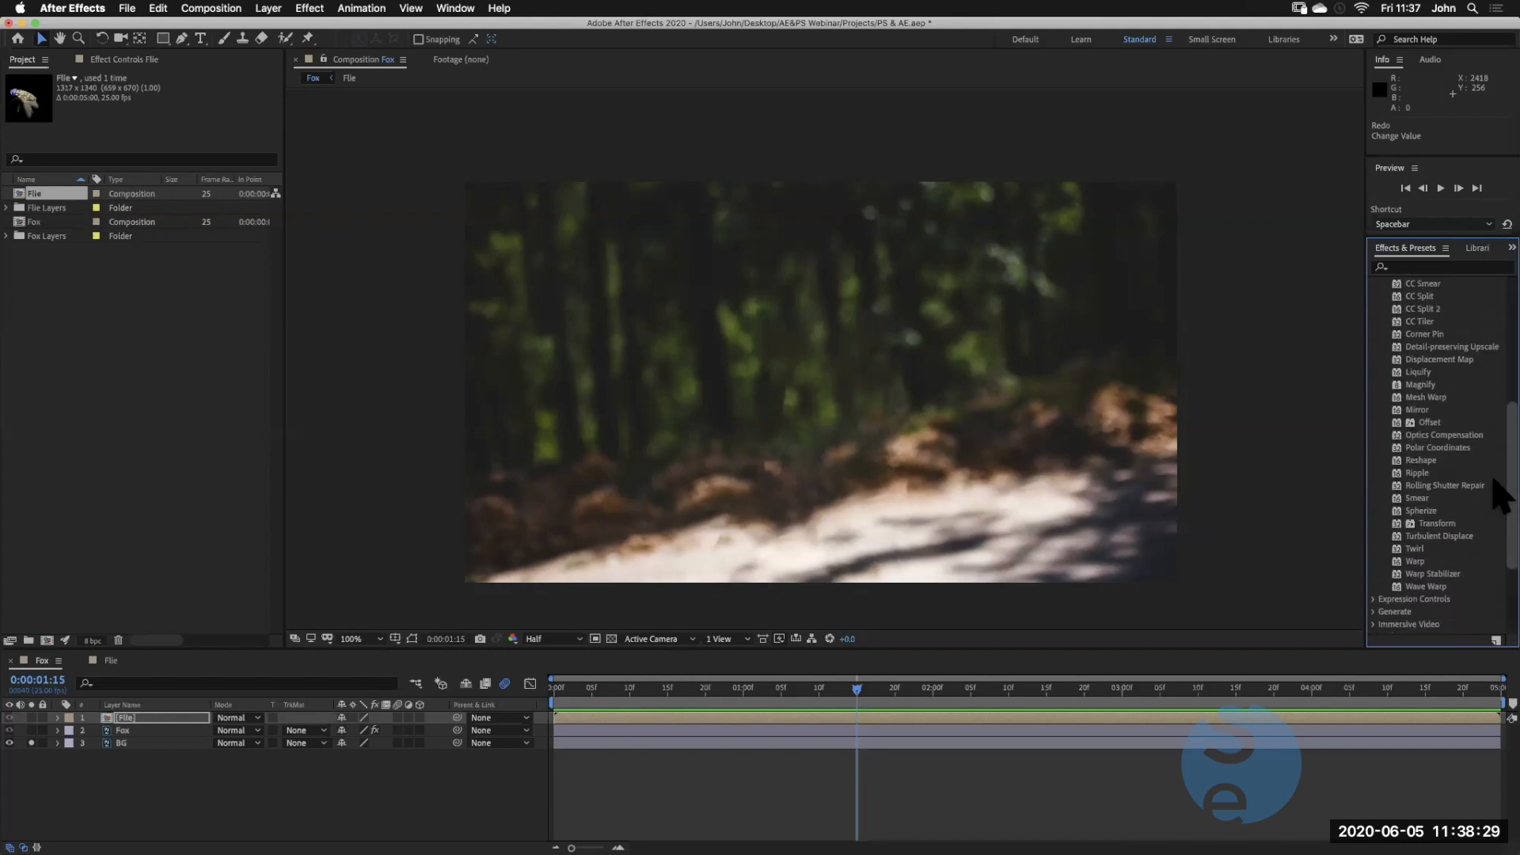
click(1451, 535)
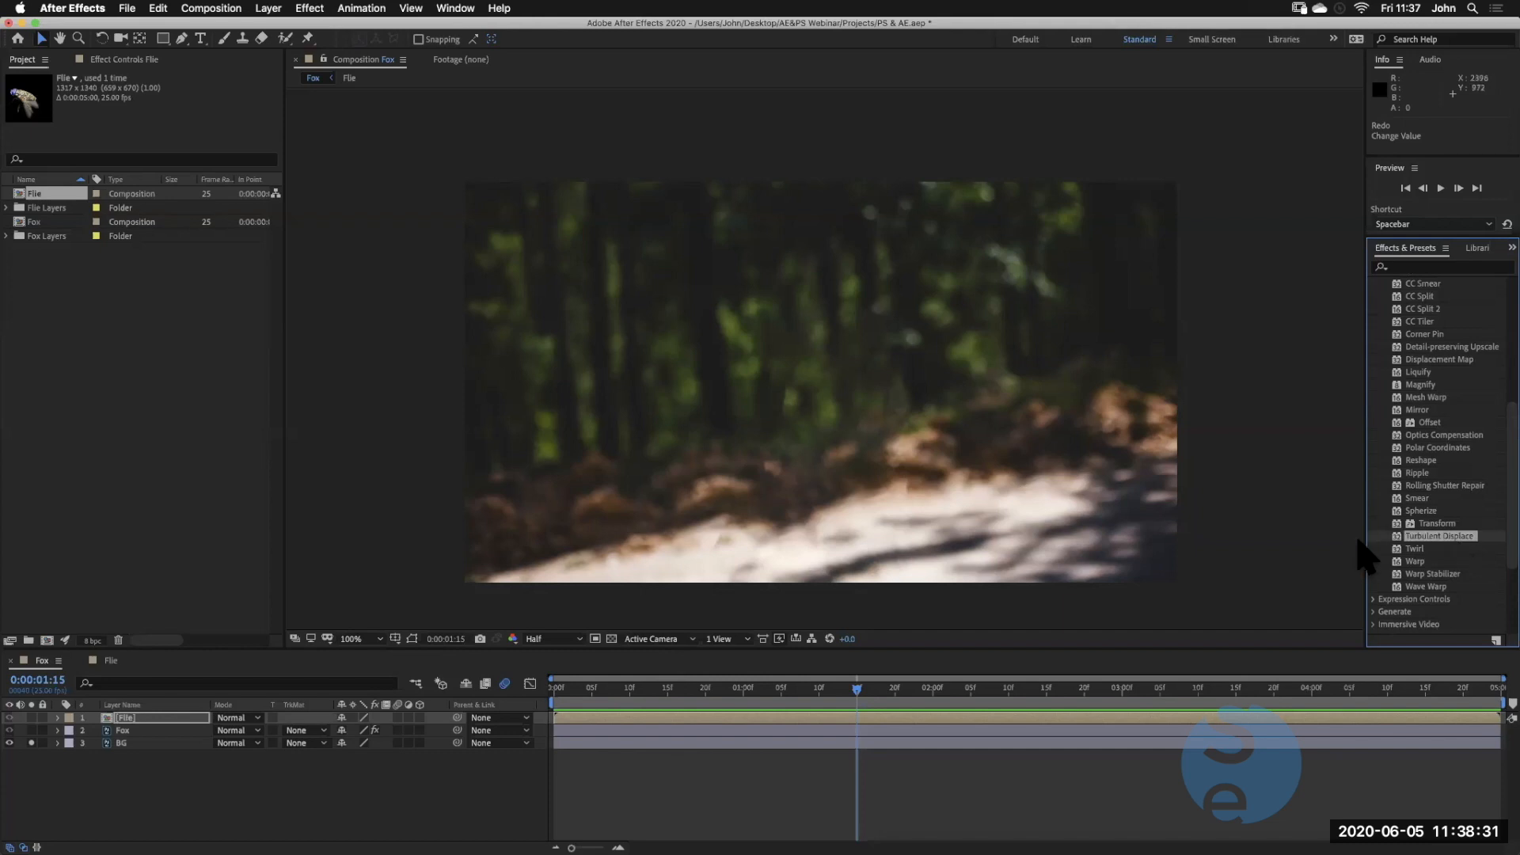
drag(1440, 536, 133, 744)
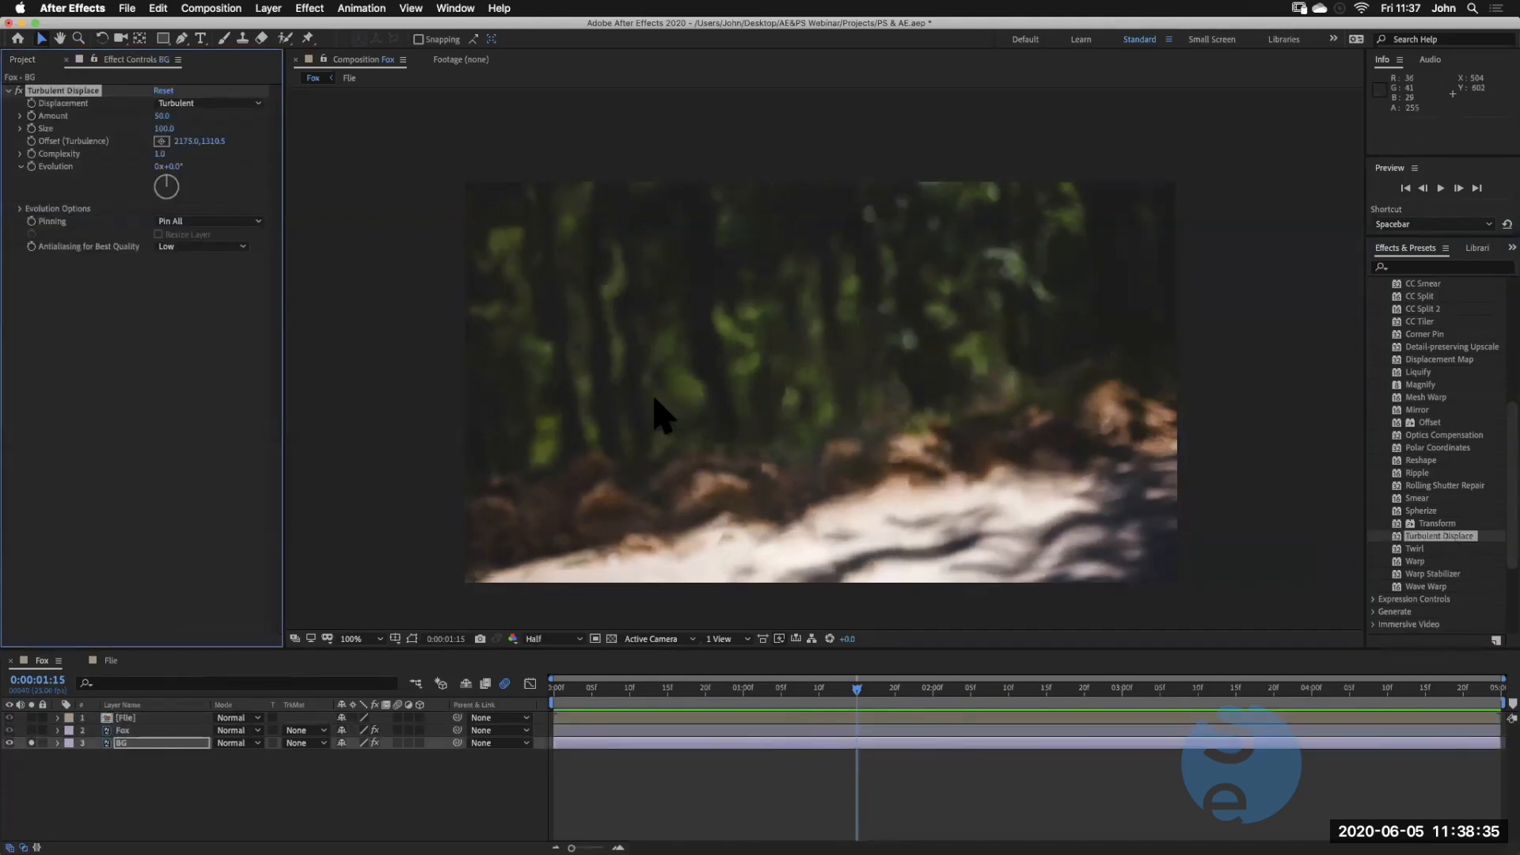
Set the BG layer's Turbulent Displace to Amount 28 and Size 30
scroll(841, 380, up, 1)
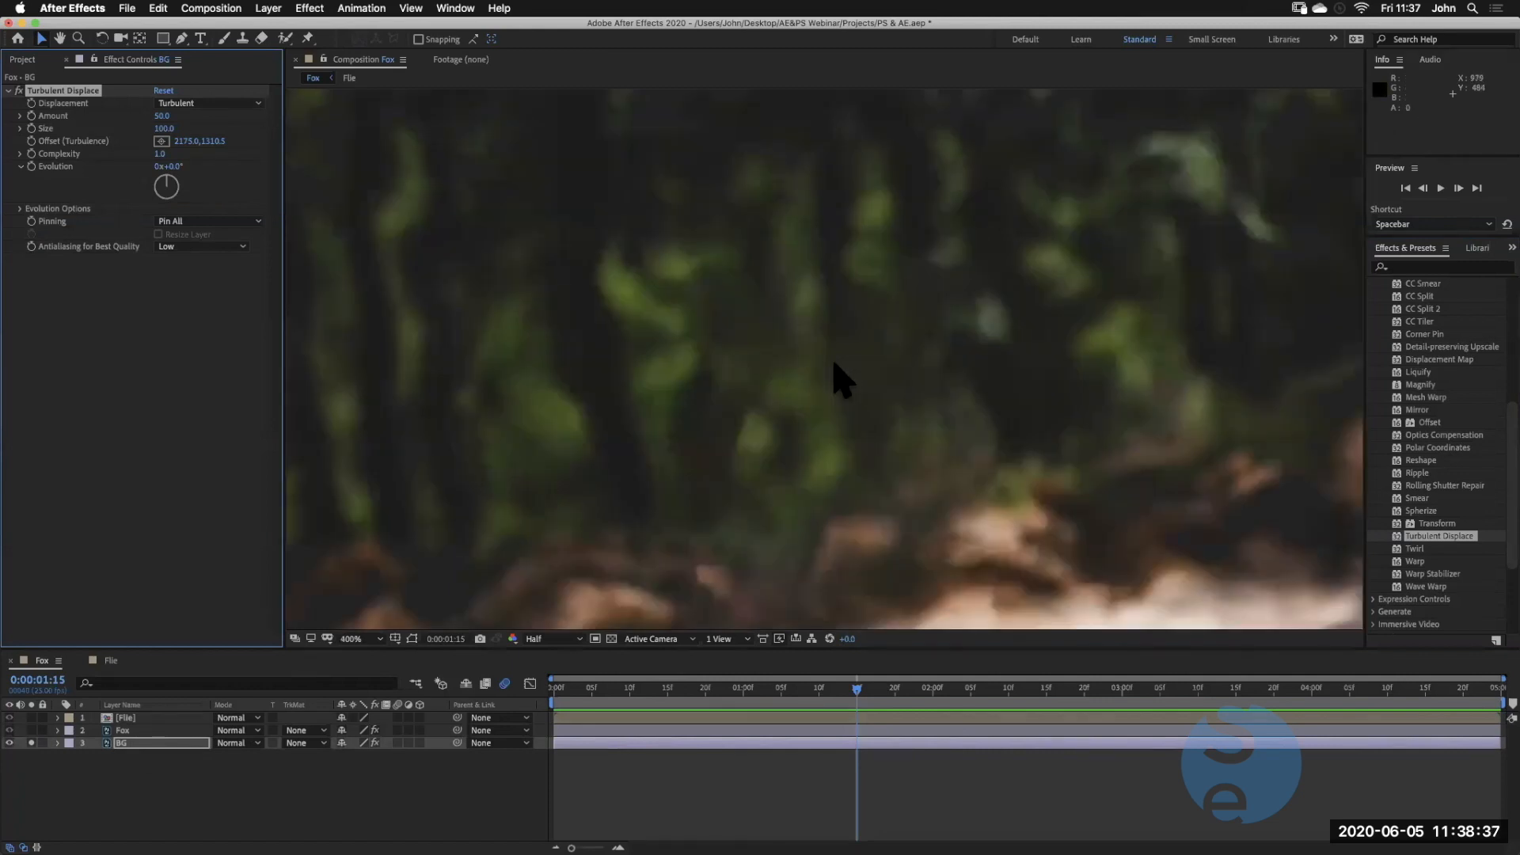
drag(163, 117, 242, 169)
key(super+z)
drag(158, 117, 136, 139)
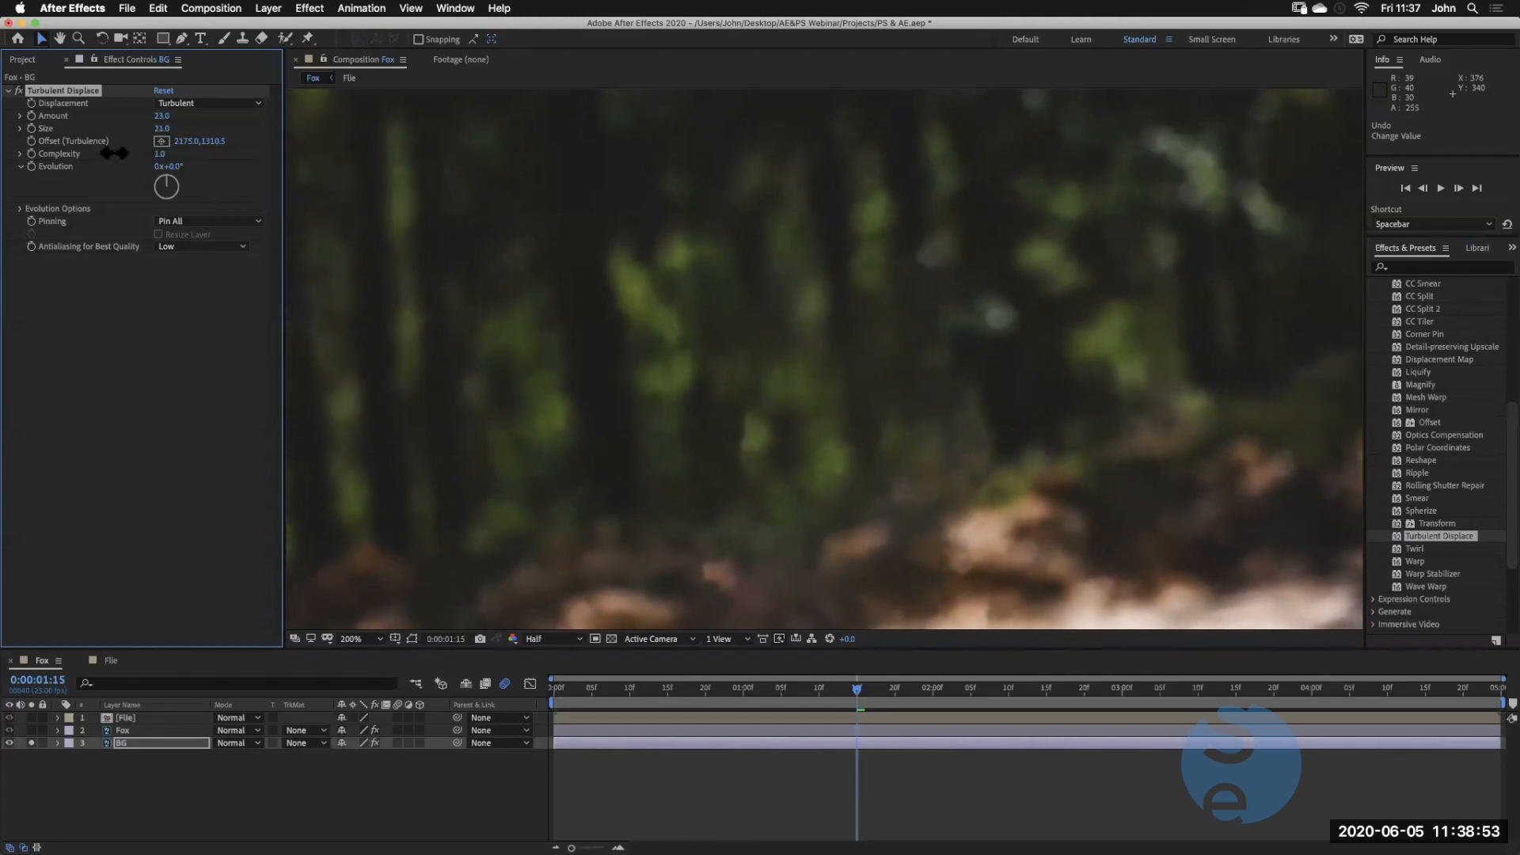
scroll(857, 357, up, 1)
scroll(856, 356, down, 2)
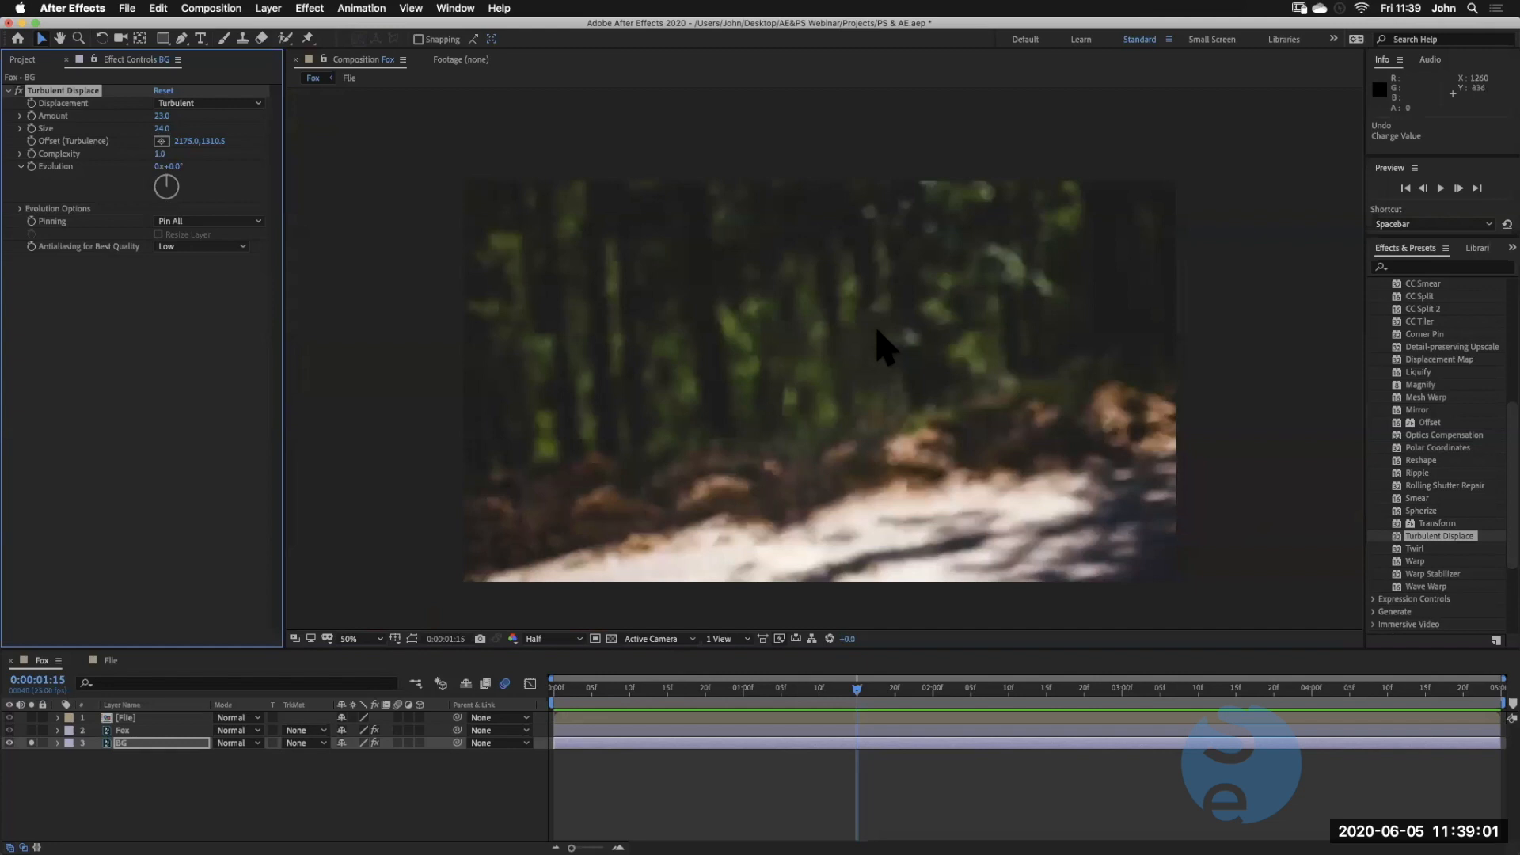
scroll(876, 340, up, 1)
click(161, 116)
text(28)
key(Tab)
click(194, 410)
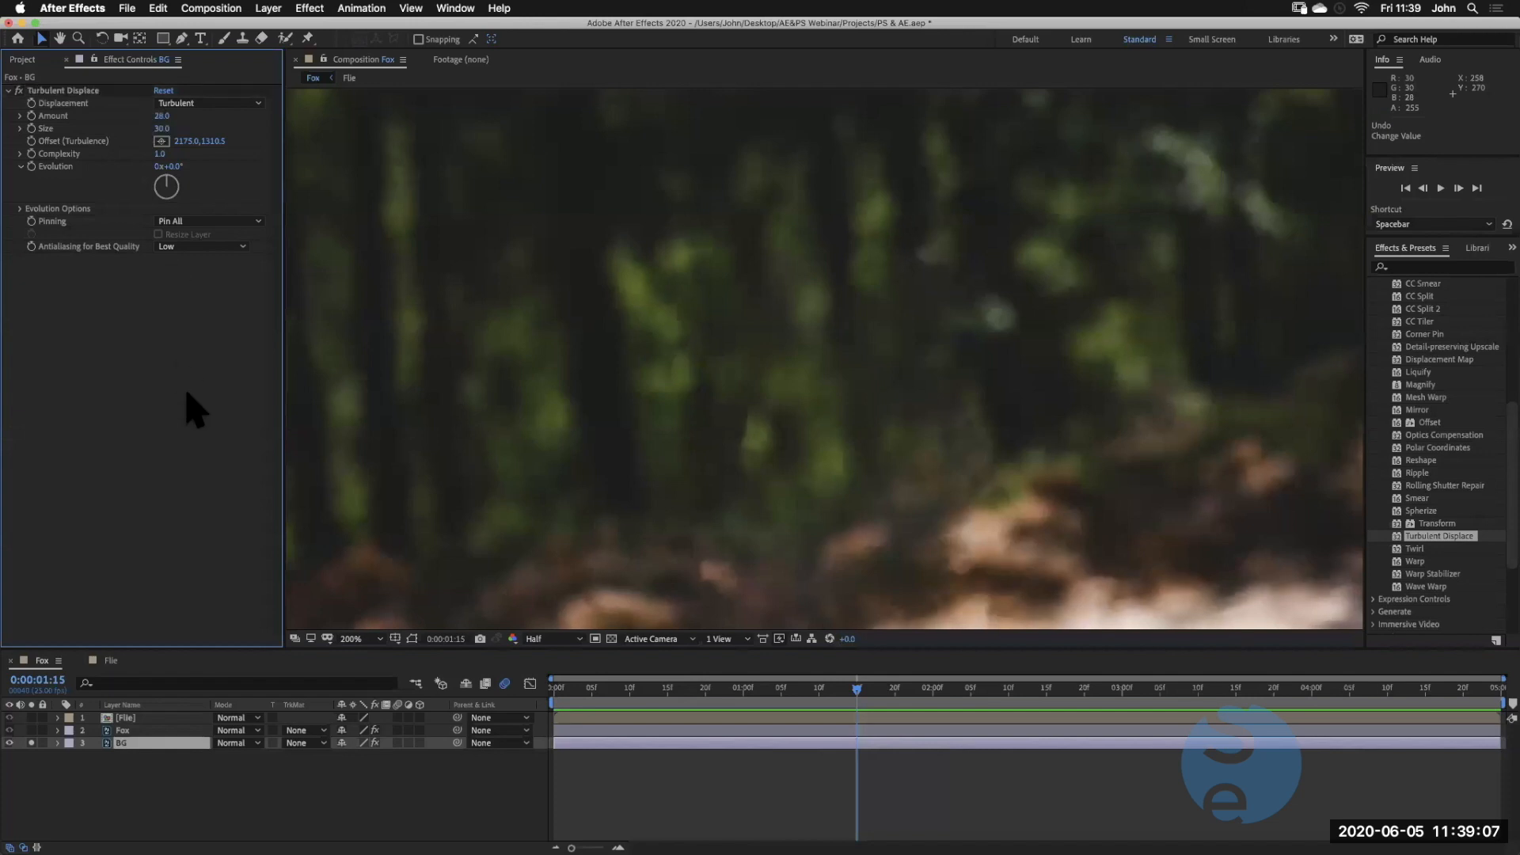
Start keyframing the Turbulent Displace Evolution on the first frame at 0x+0.0°
key(Home)
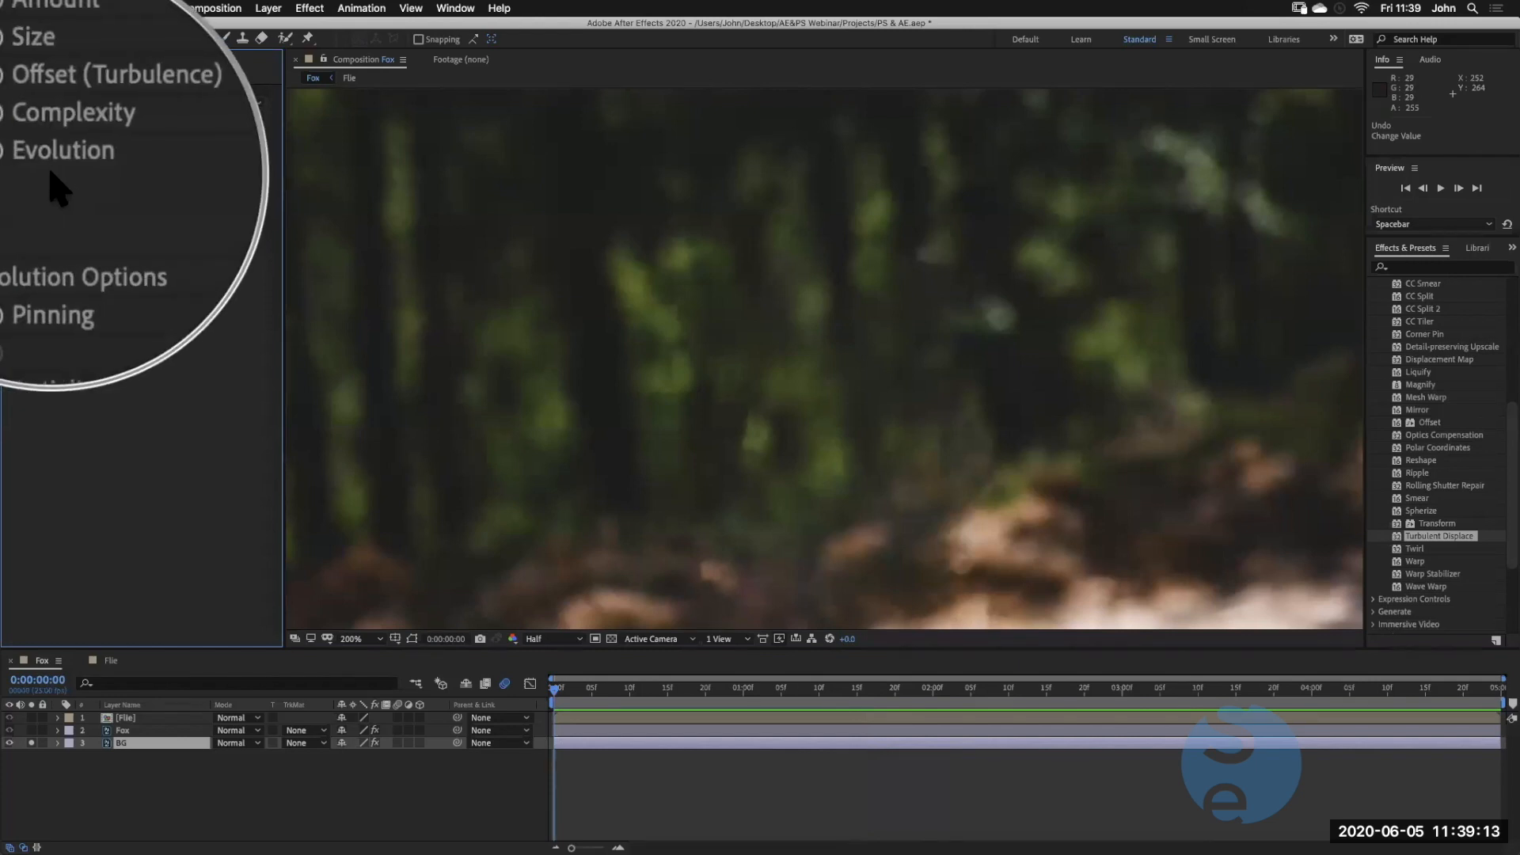
mouse_move(168, 189)
mouse_down()
mouse_move(158, 208)
mouse_move(176, 203)
mouse_move(140, 202)
mouse_move(159, 222)
mouse_move(143, 190)
mouse_up()
key(super+z)
click(224, 208)
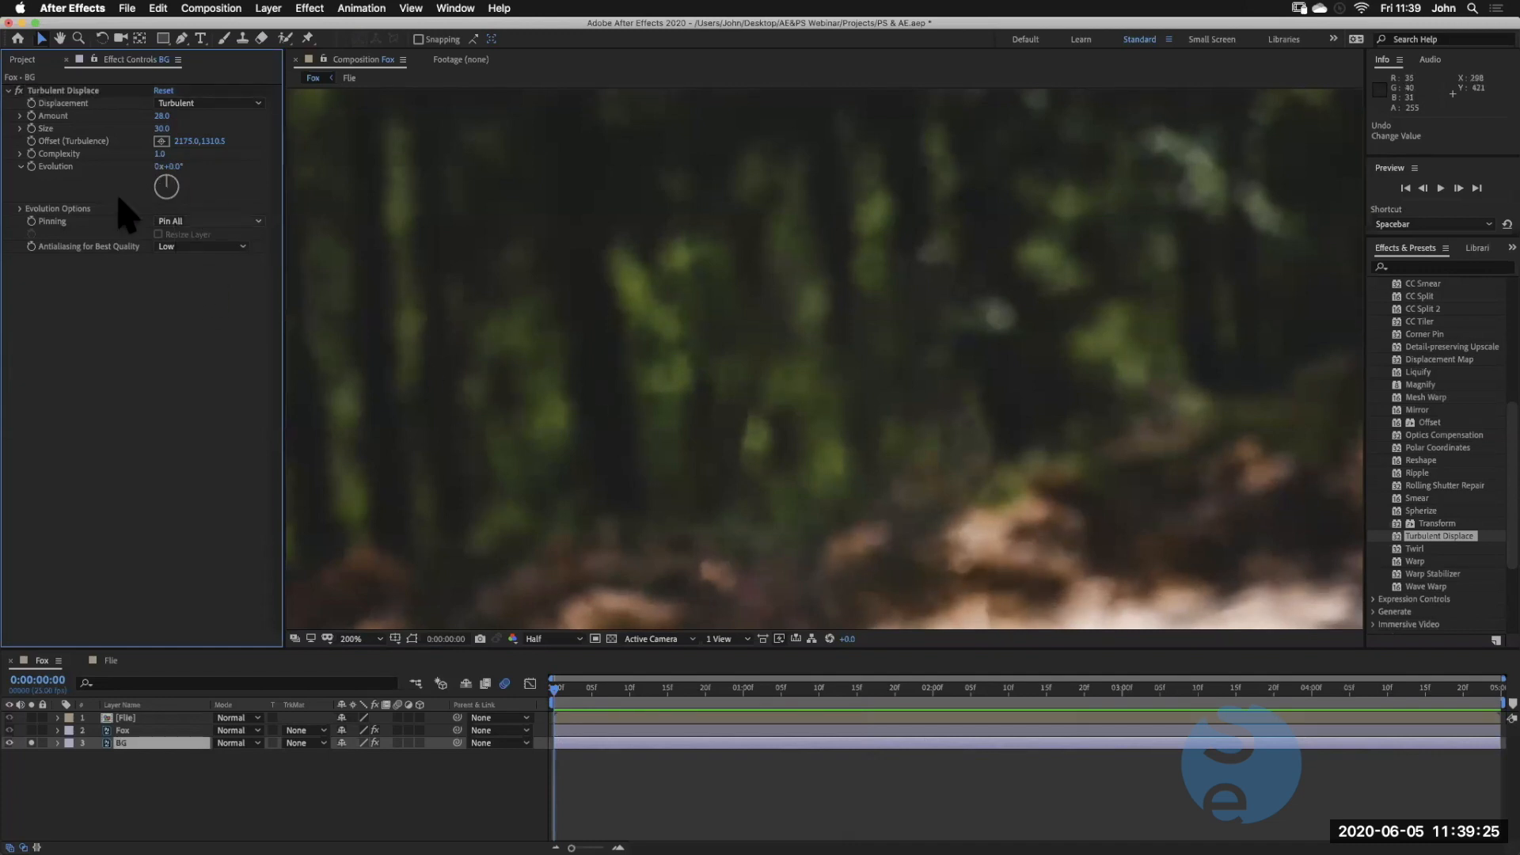
click(32, 167)
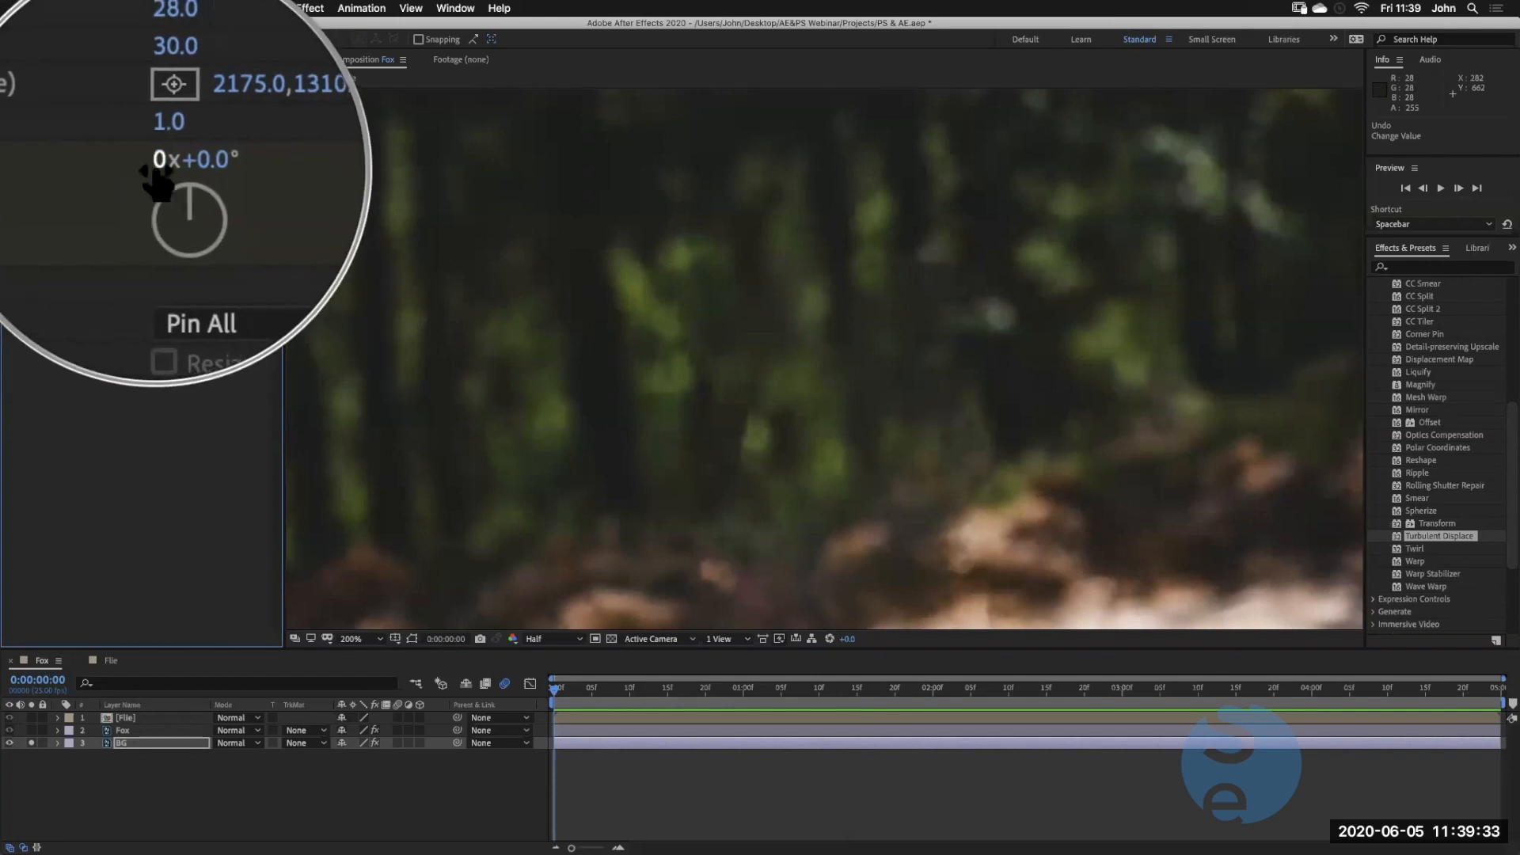
Keyframe the Evolution at 5x+0.0° at 0:00:04:24 and preview the background movement
drag(556, 688, 1493, 738)
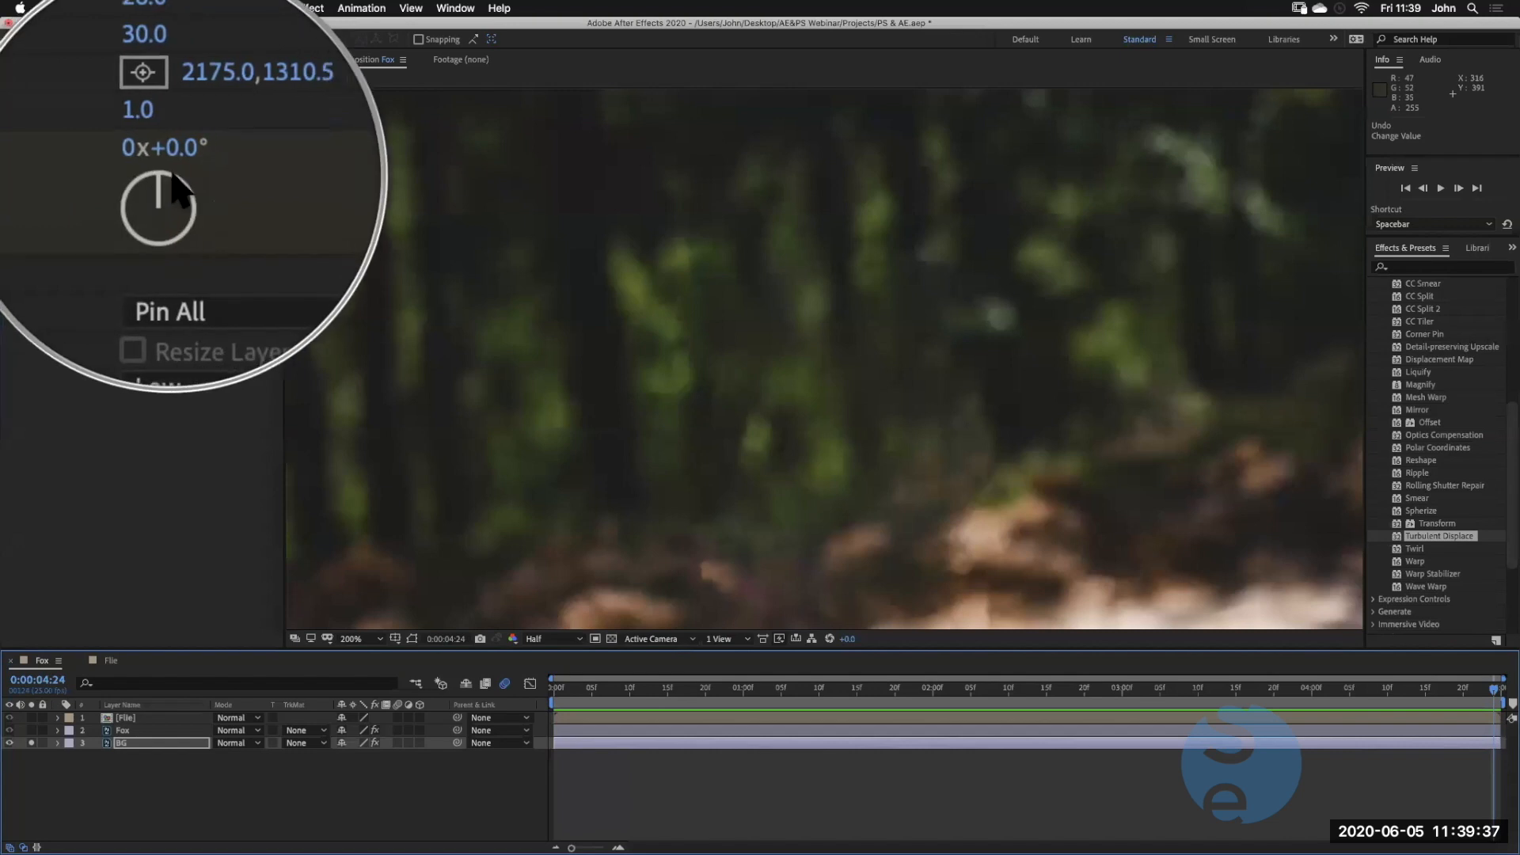
drag(176, 171, 142, 177)
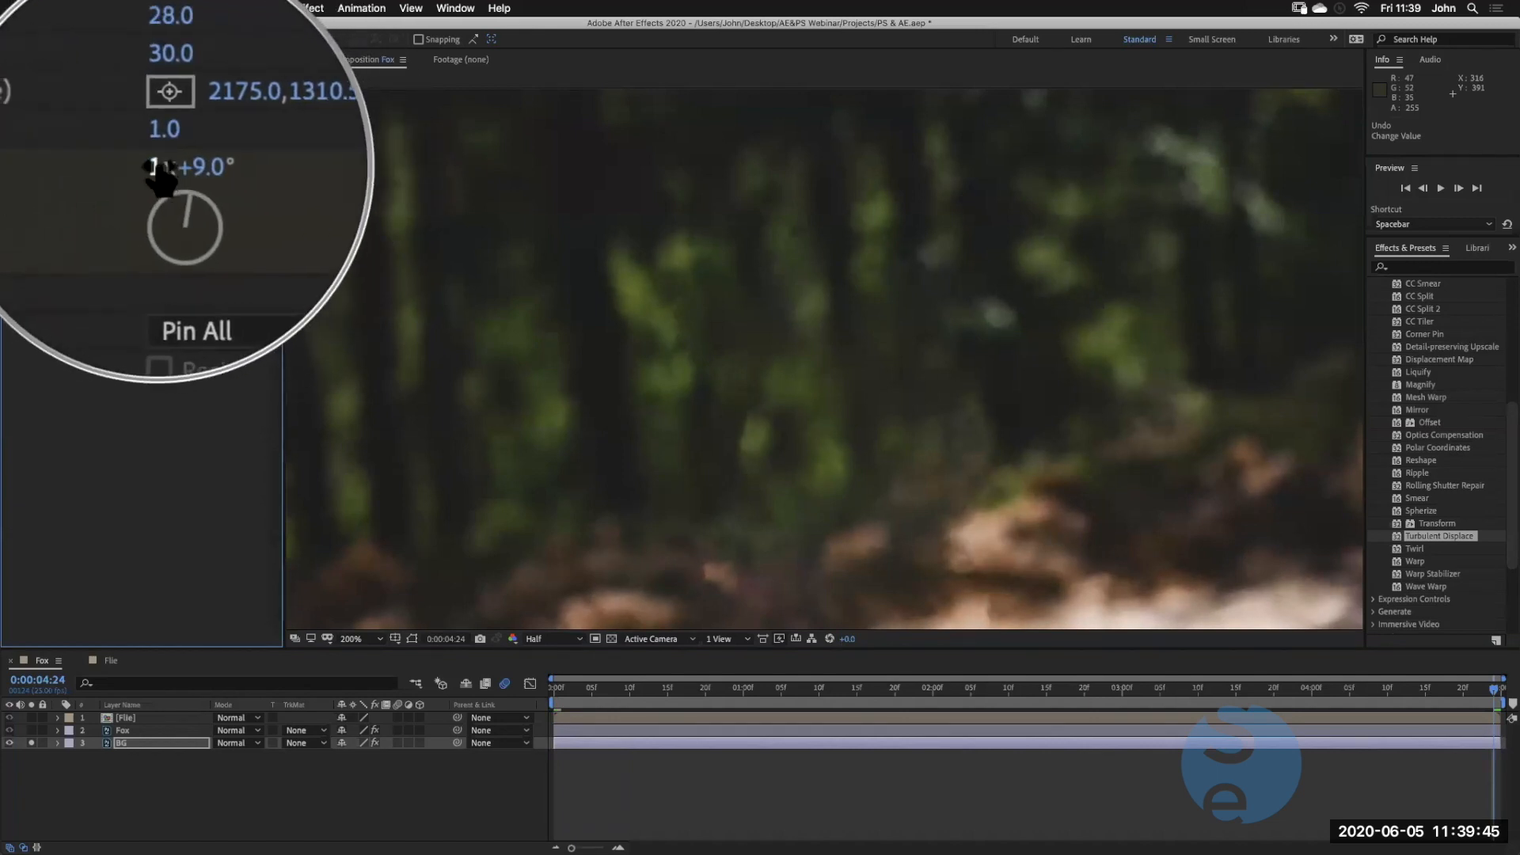
click(168, 162)
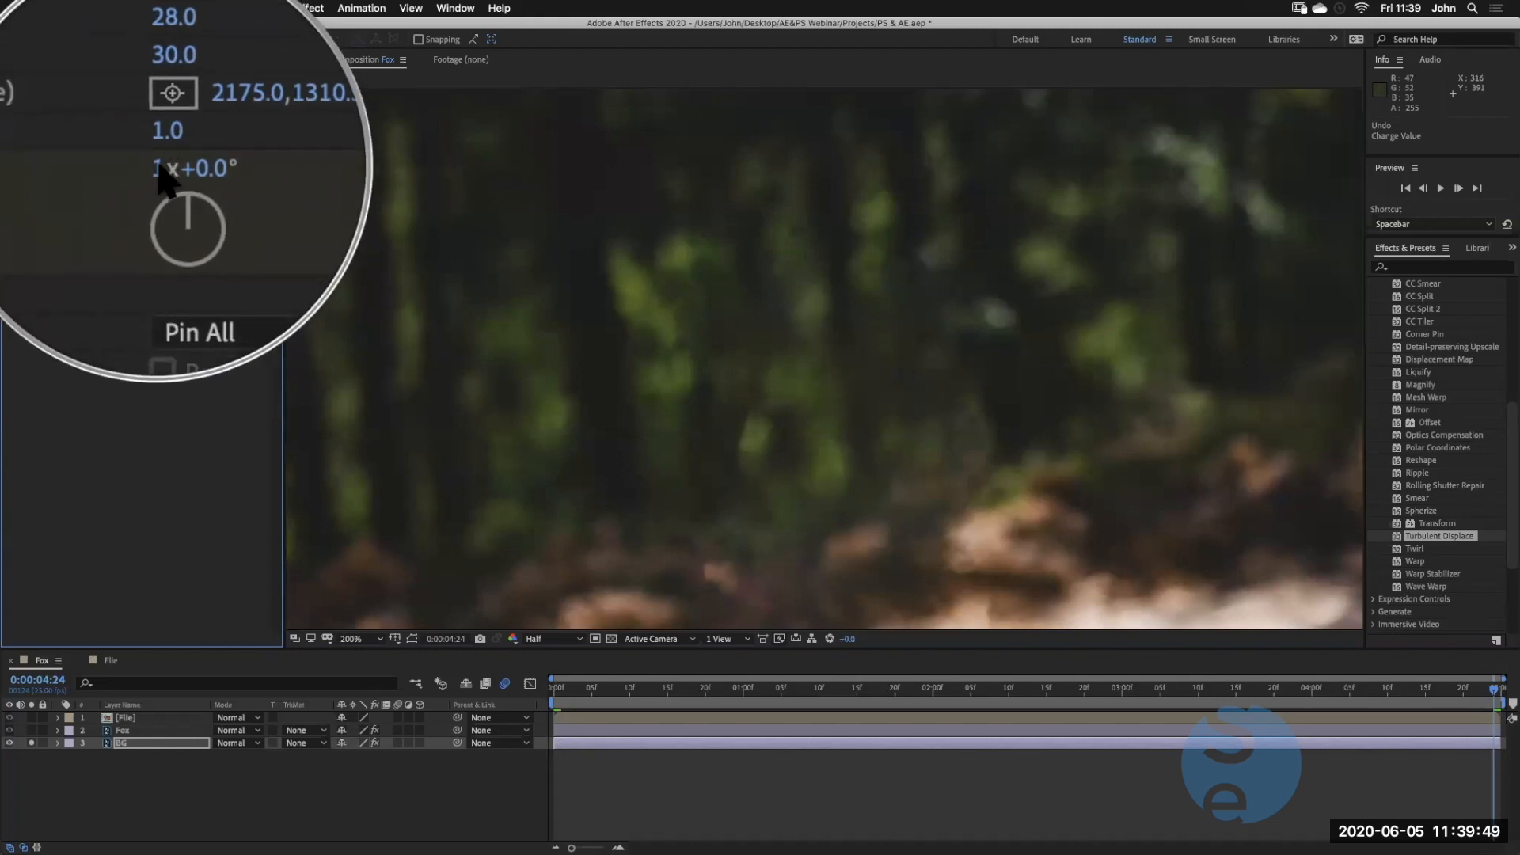
click(161, 167)
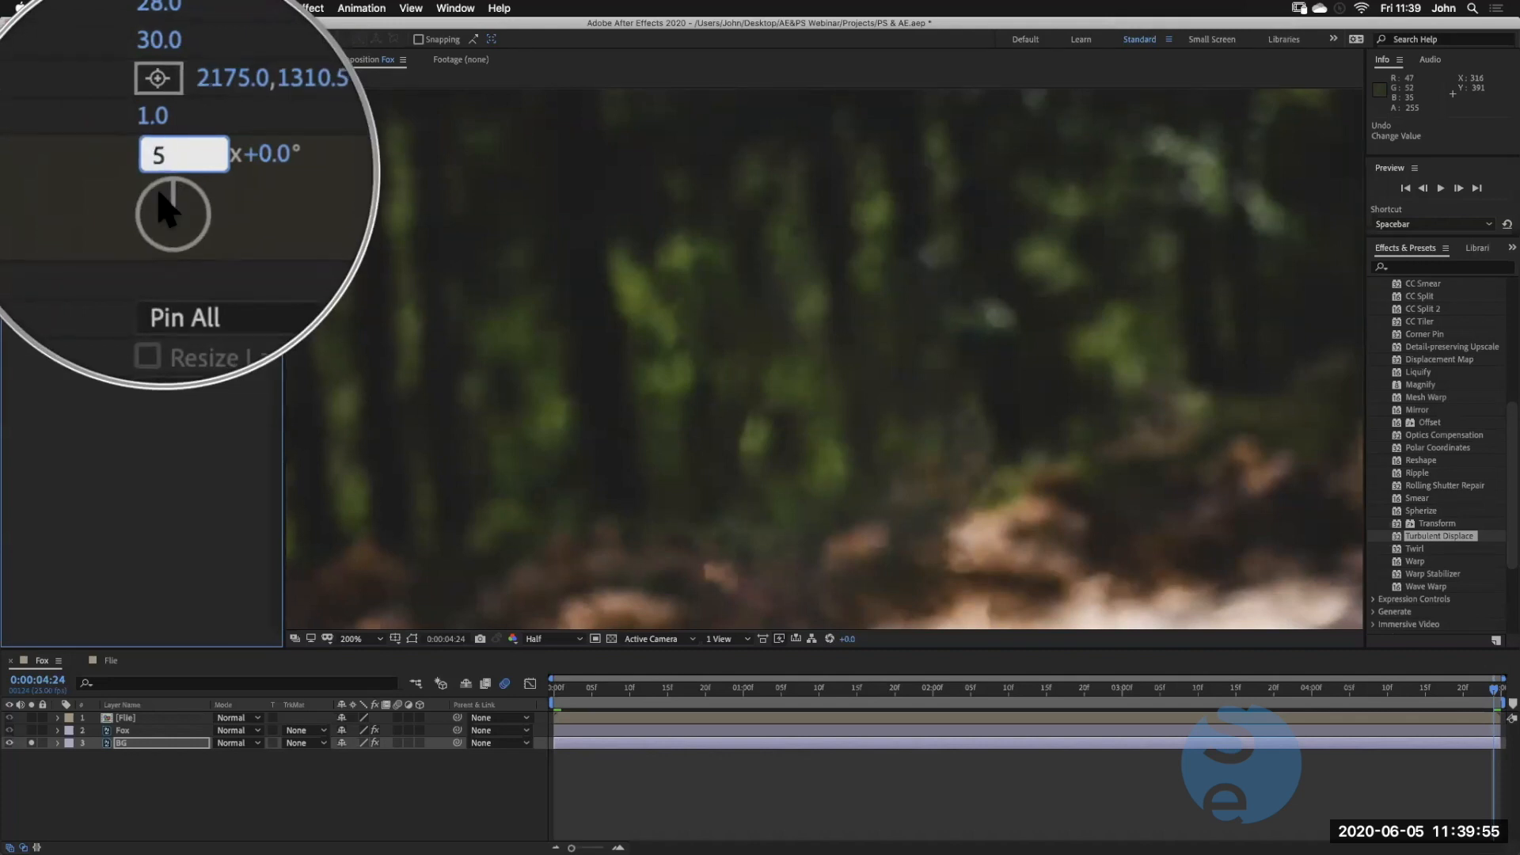
key(Return)
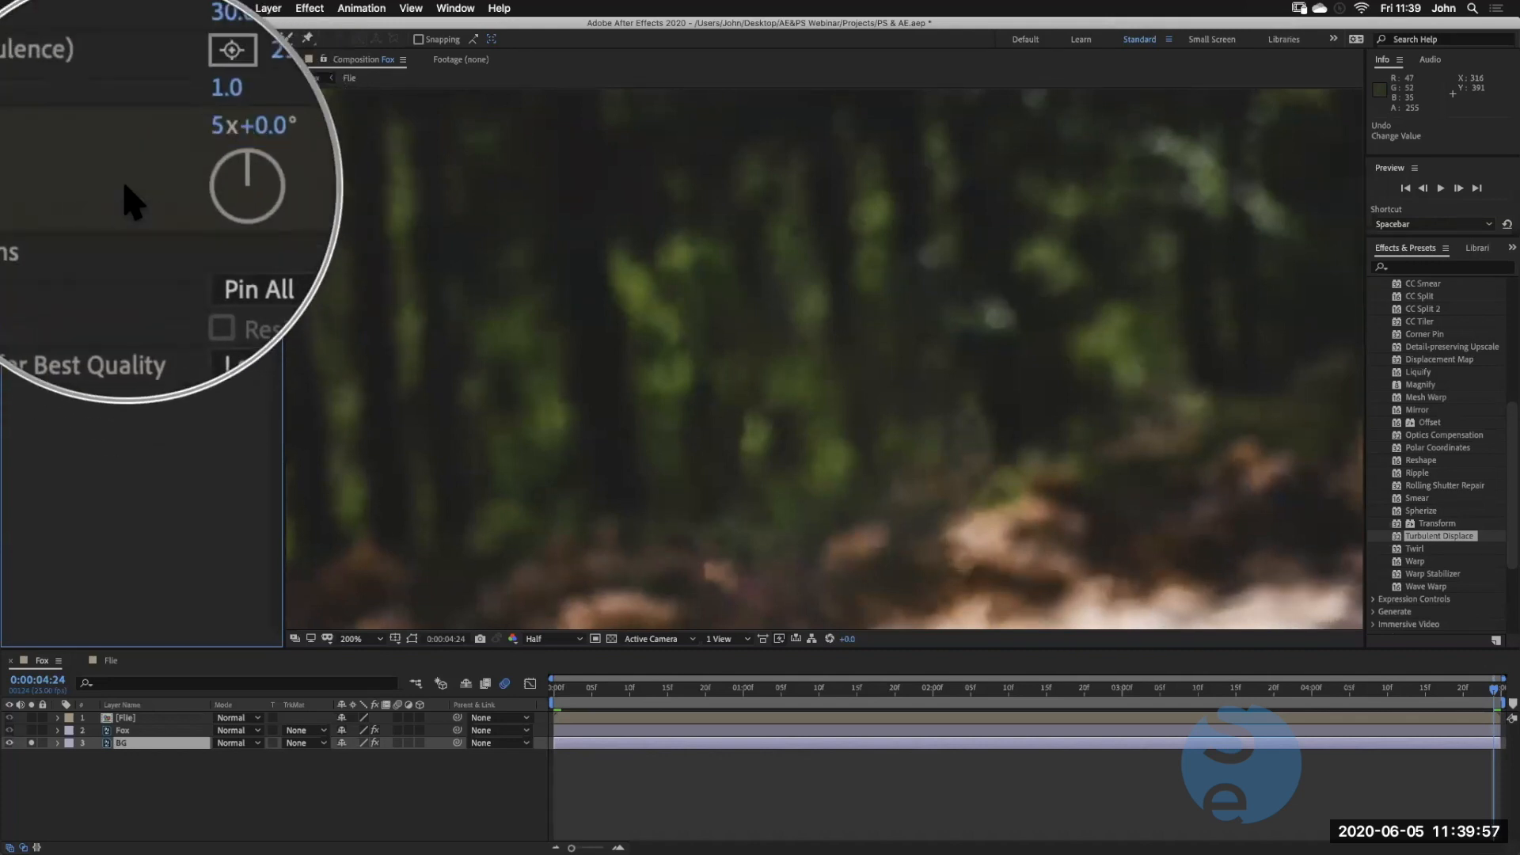
key(space)
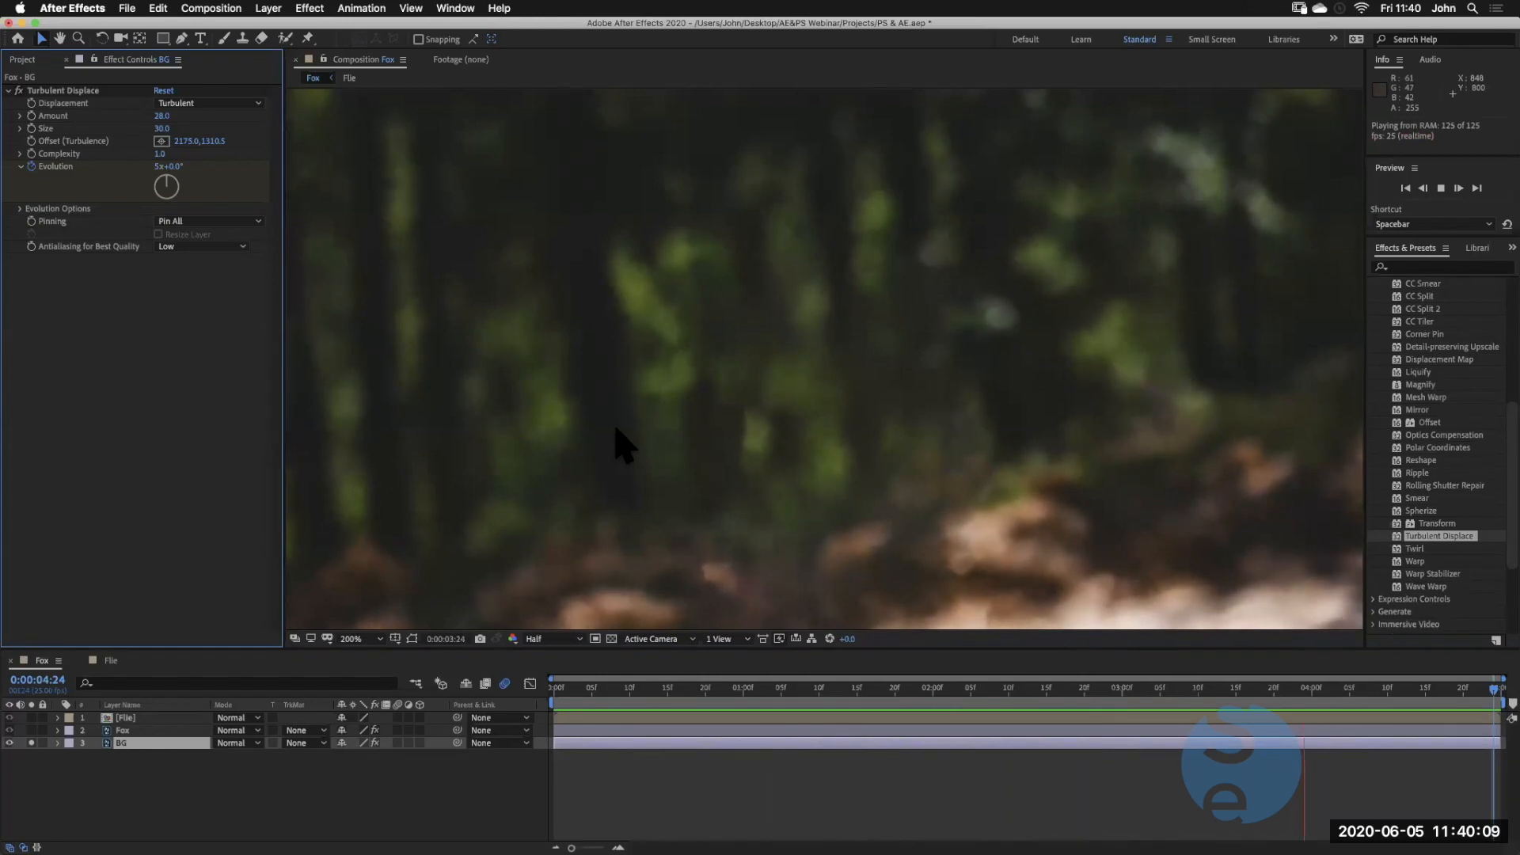
scroll(616, 429, down, 1)
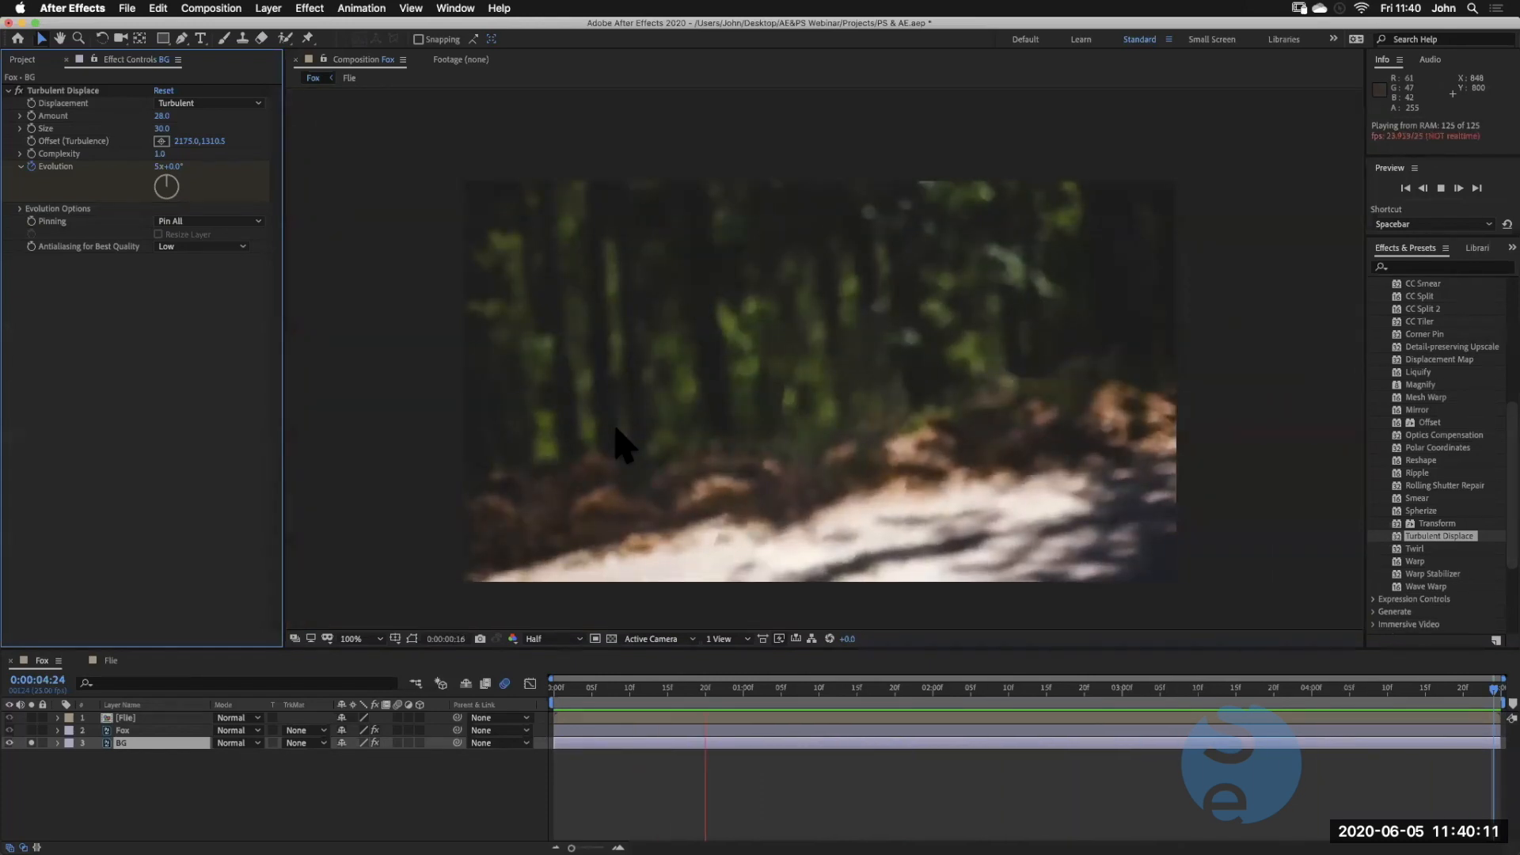
key(space)
Set the Evolution at 0:00:04:24 to 4x+0.0°, with Size and Amount at 25, and preview the result
click(1336, 688)
click(1493, 688)
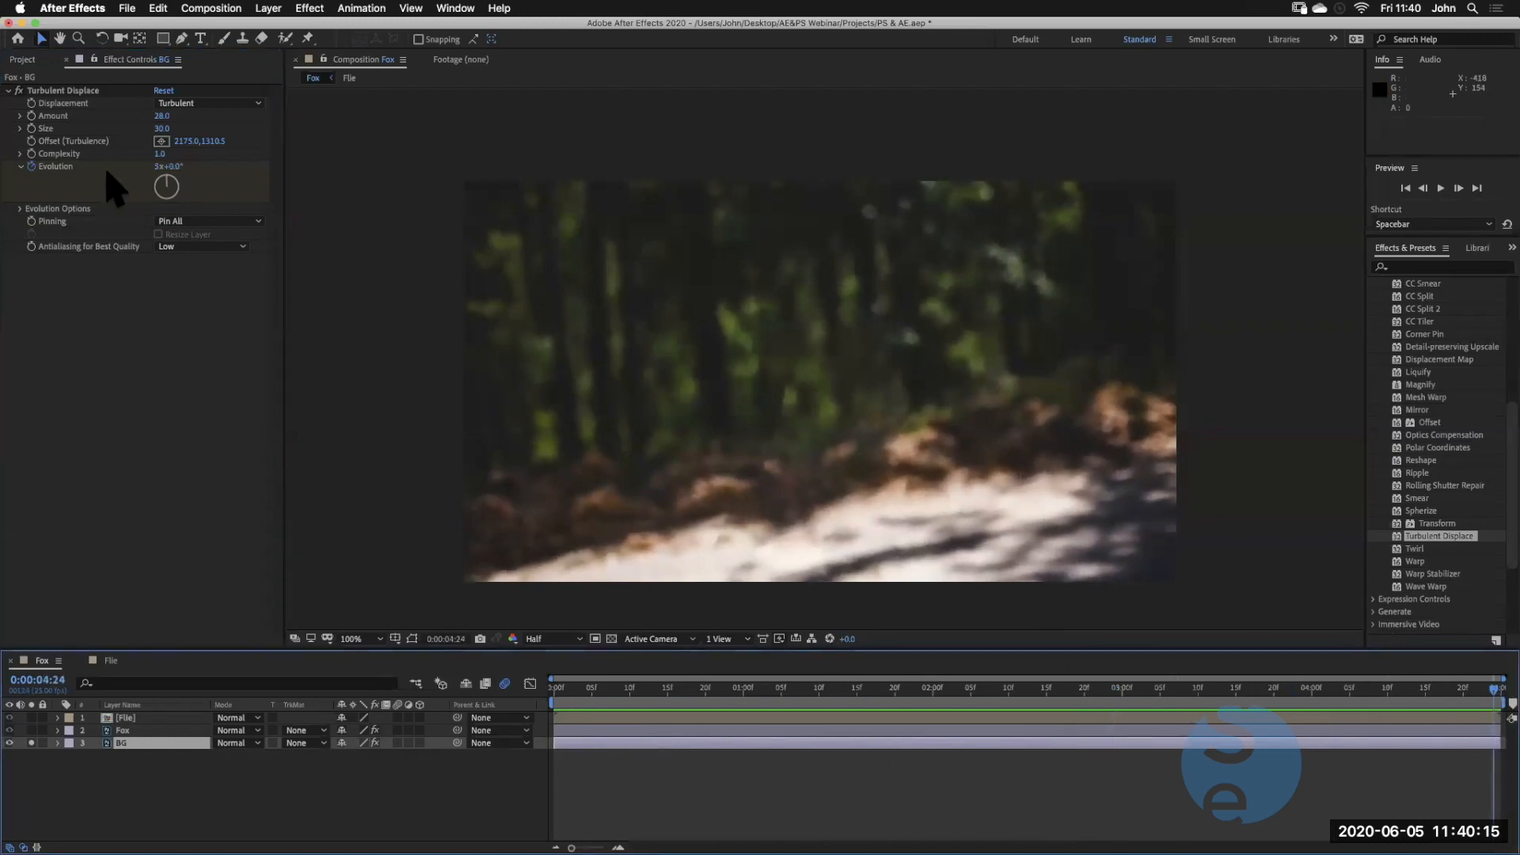
click(161, 167)
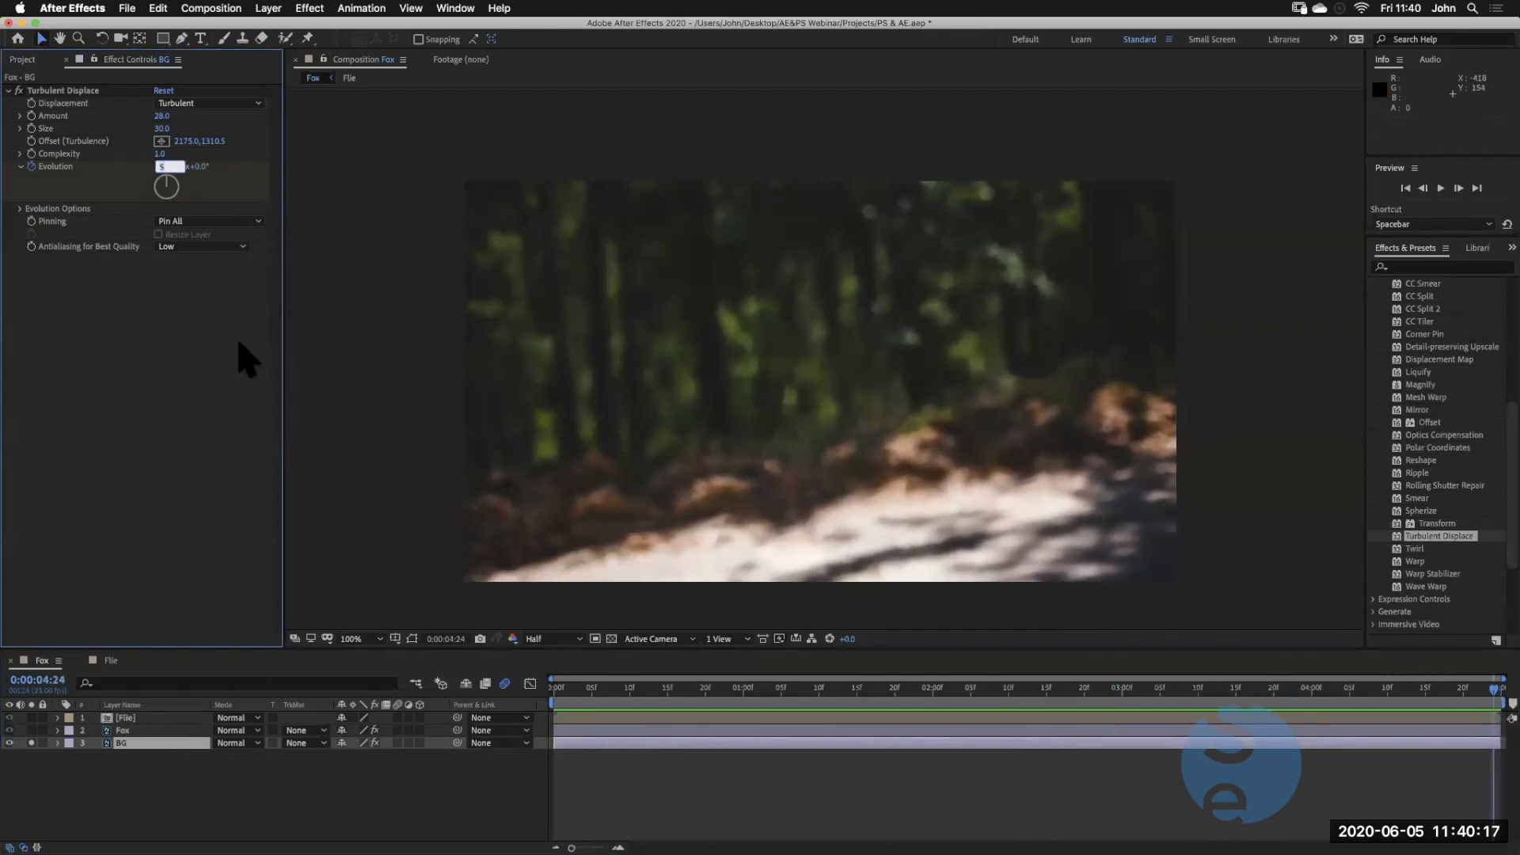
key(Return)
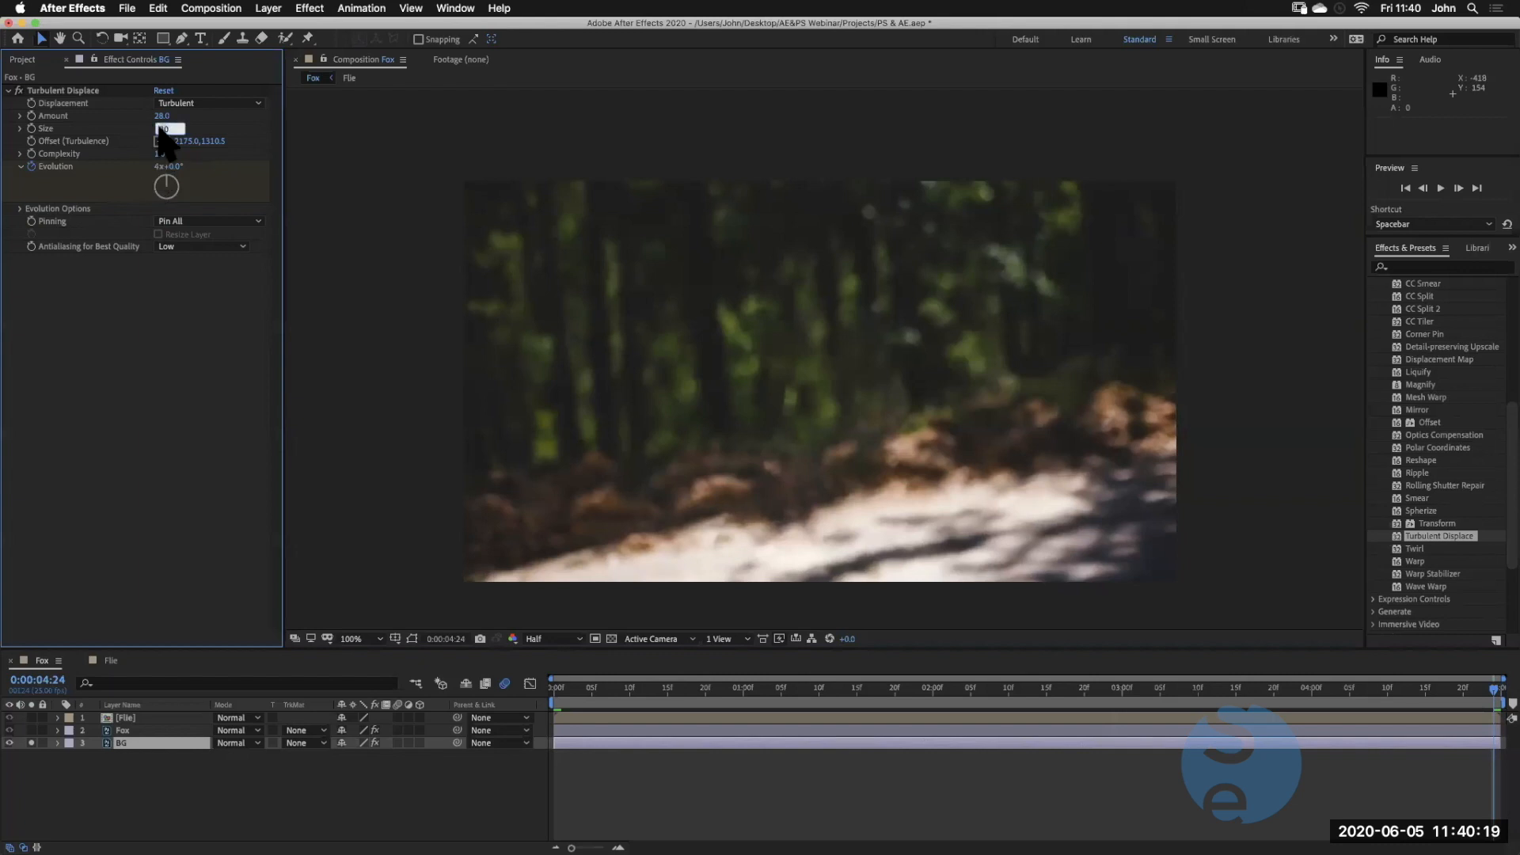
key(Return)
key(space)
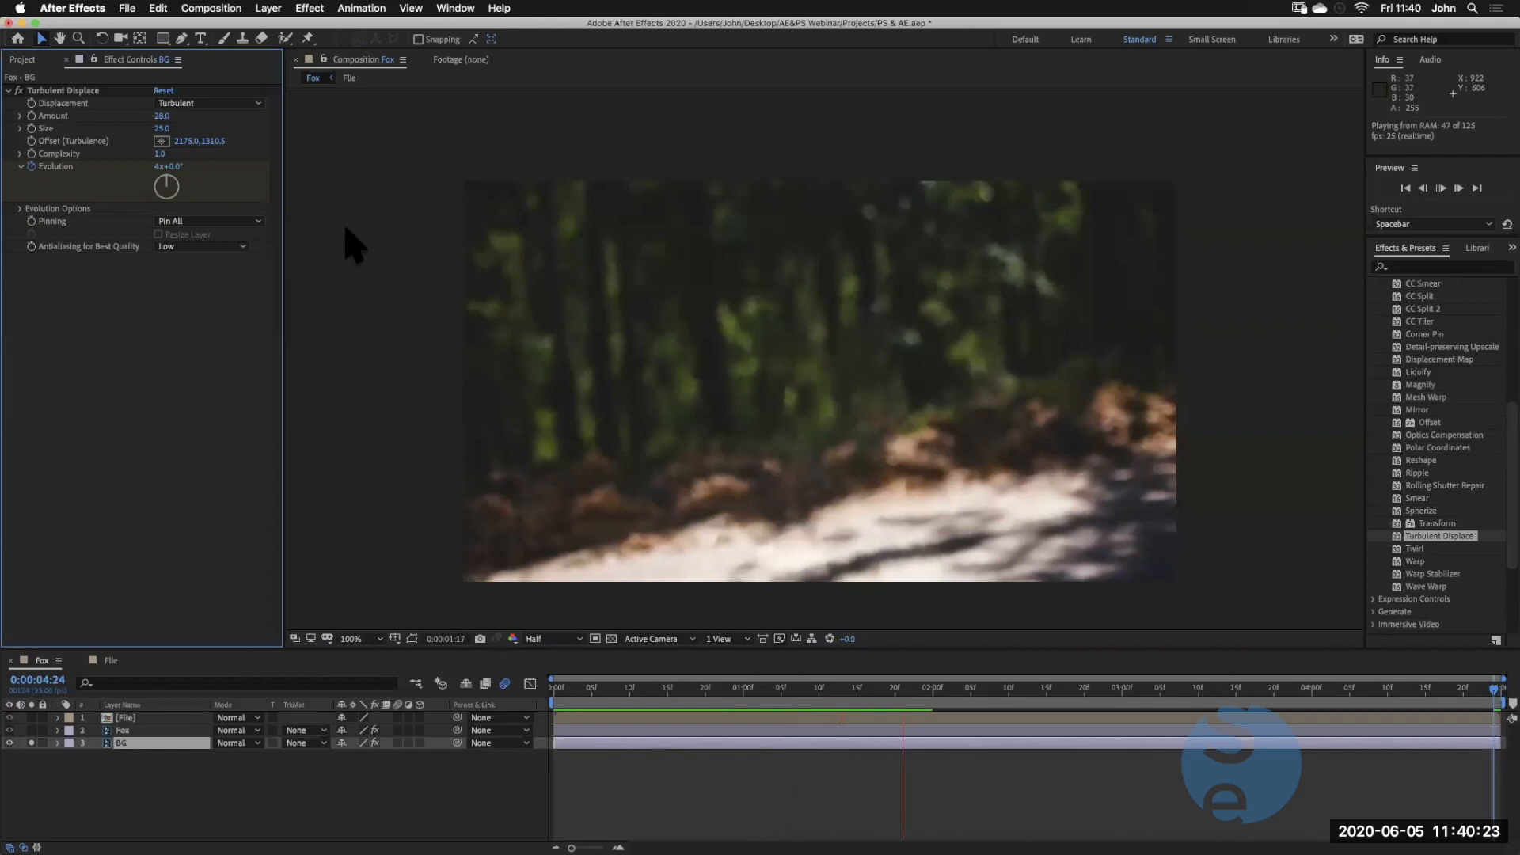
text(25)
key(space)
Turn off solo on the BG layer and preview the complete Fox composition from its start
click(32, 742)
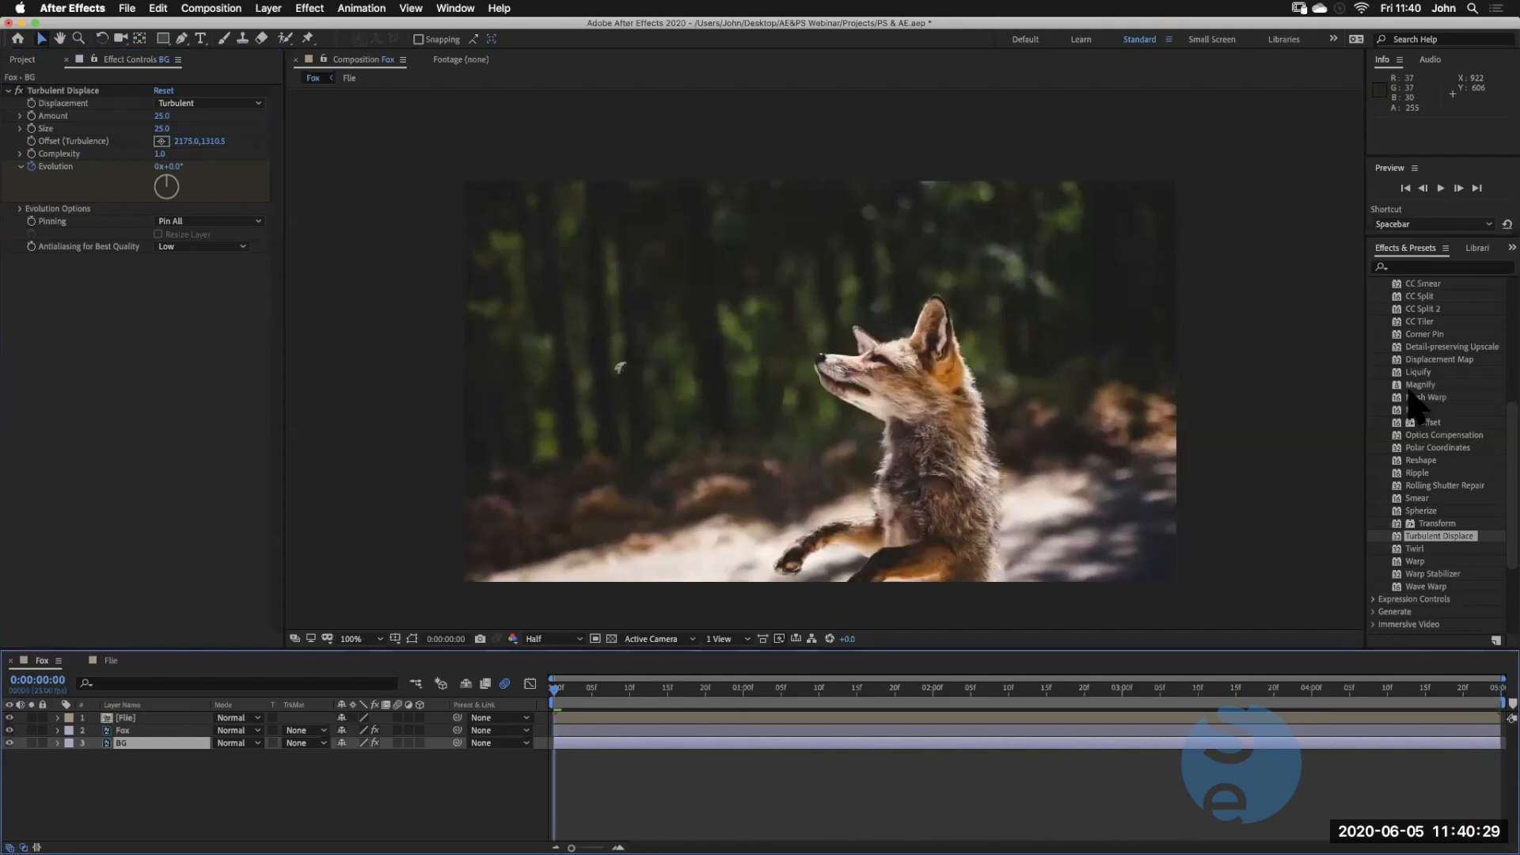
key(space)
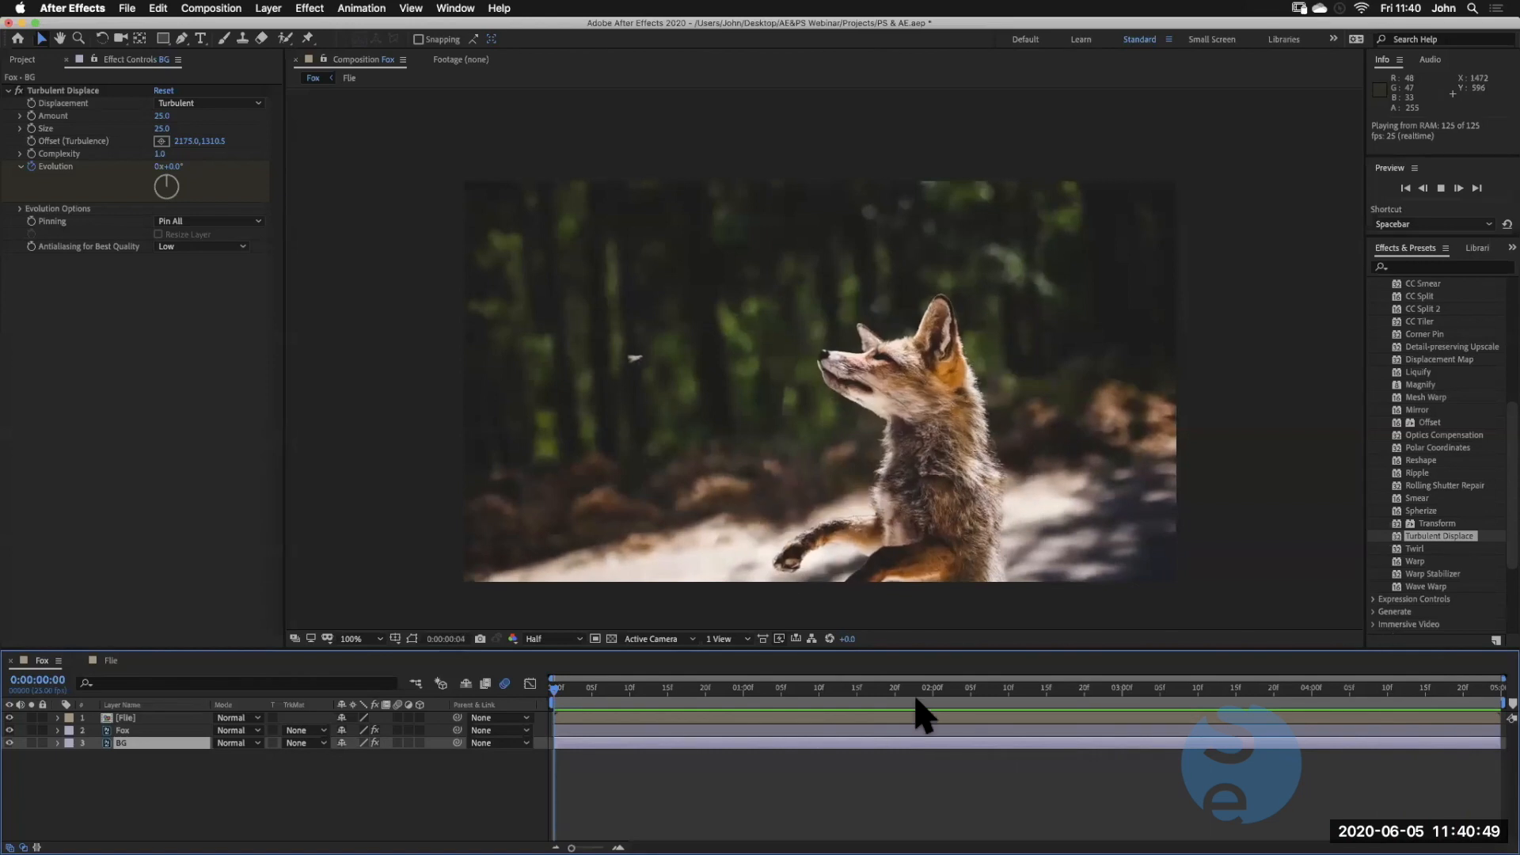
drag(875, 691, 486, 740)
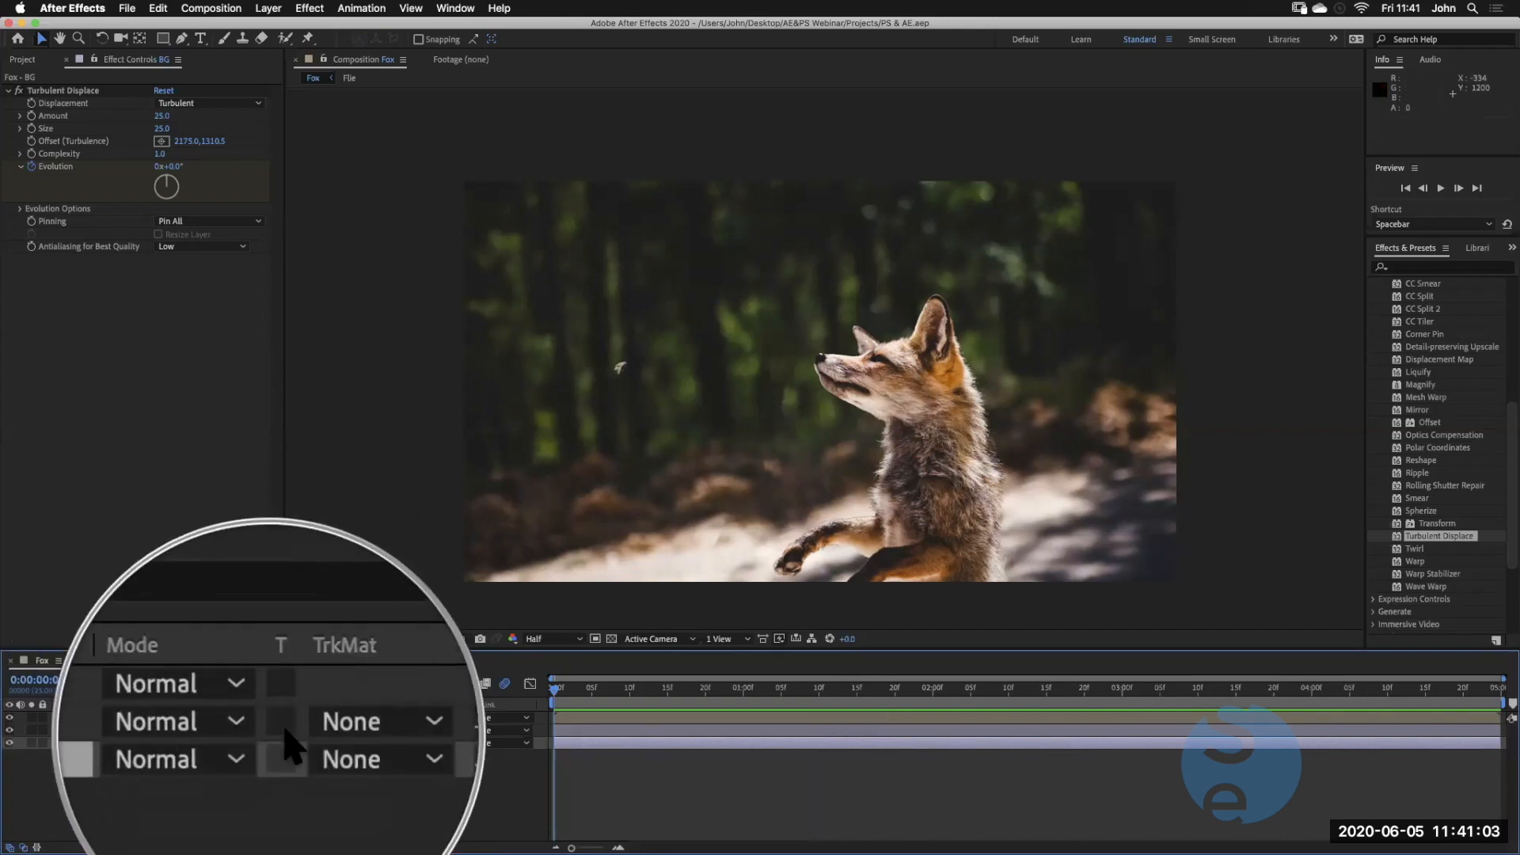
Make the Flie, Fox and BG layers 3D and show the composition in Custom View 1
click(420, 717)
click(420, 730)
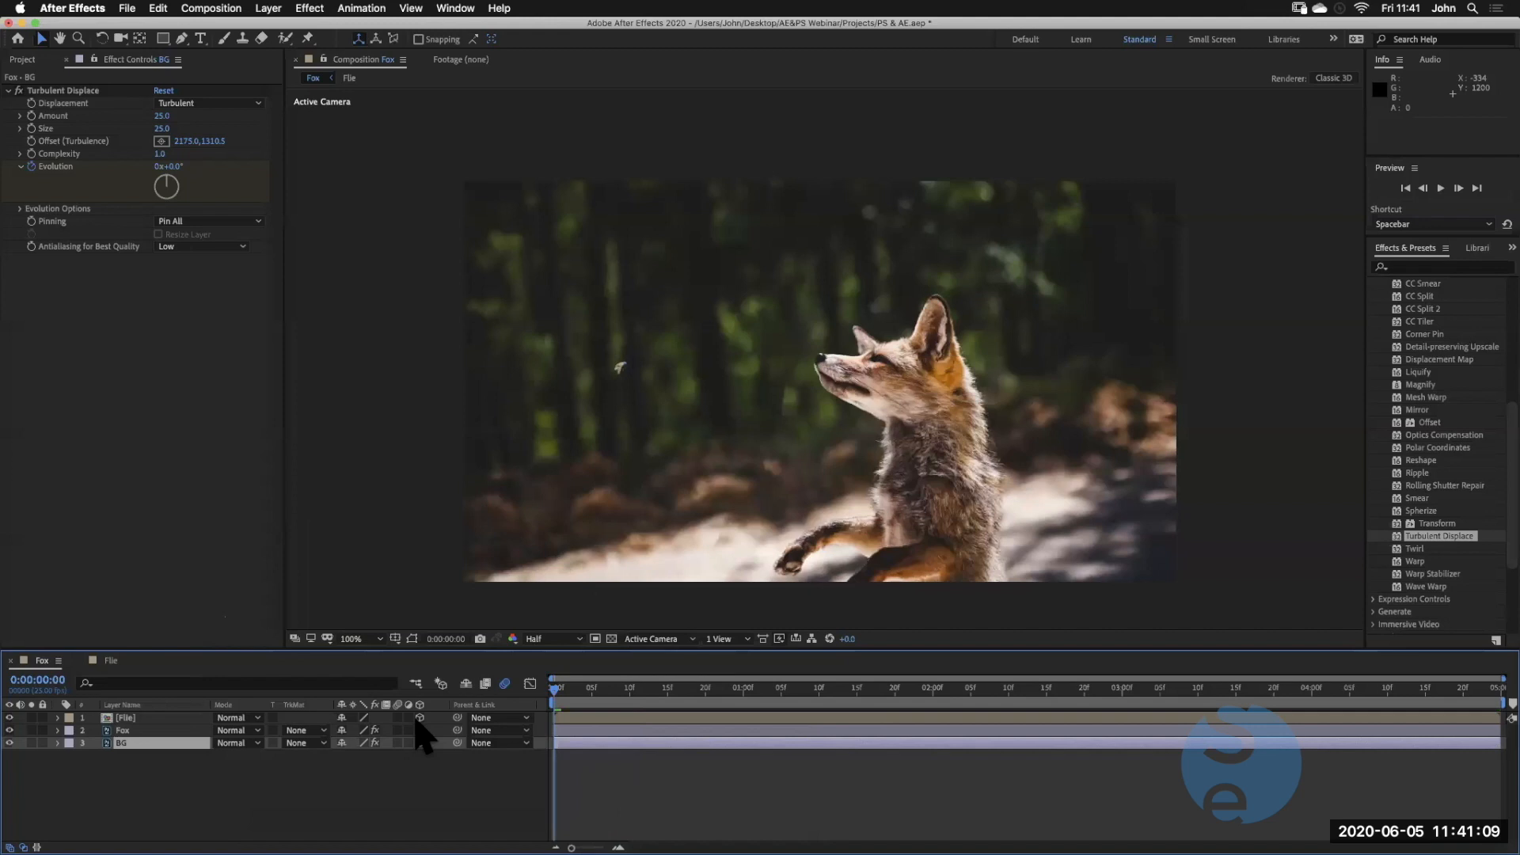
click(663, 640)
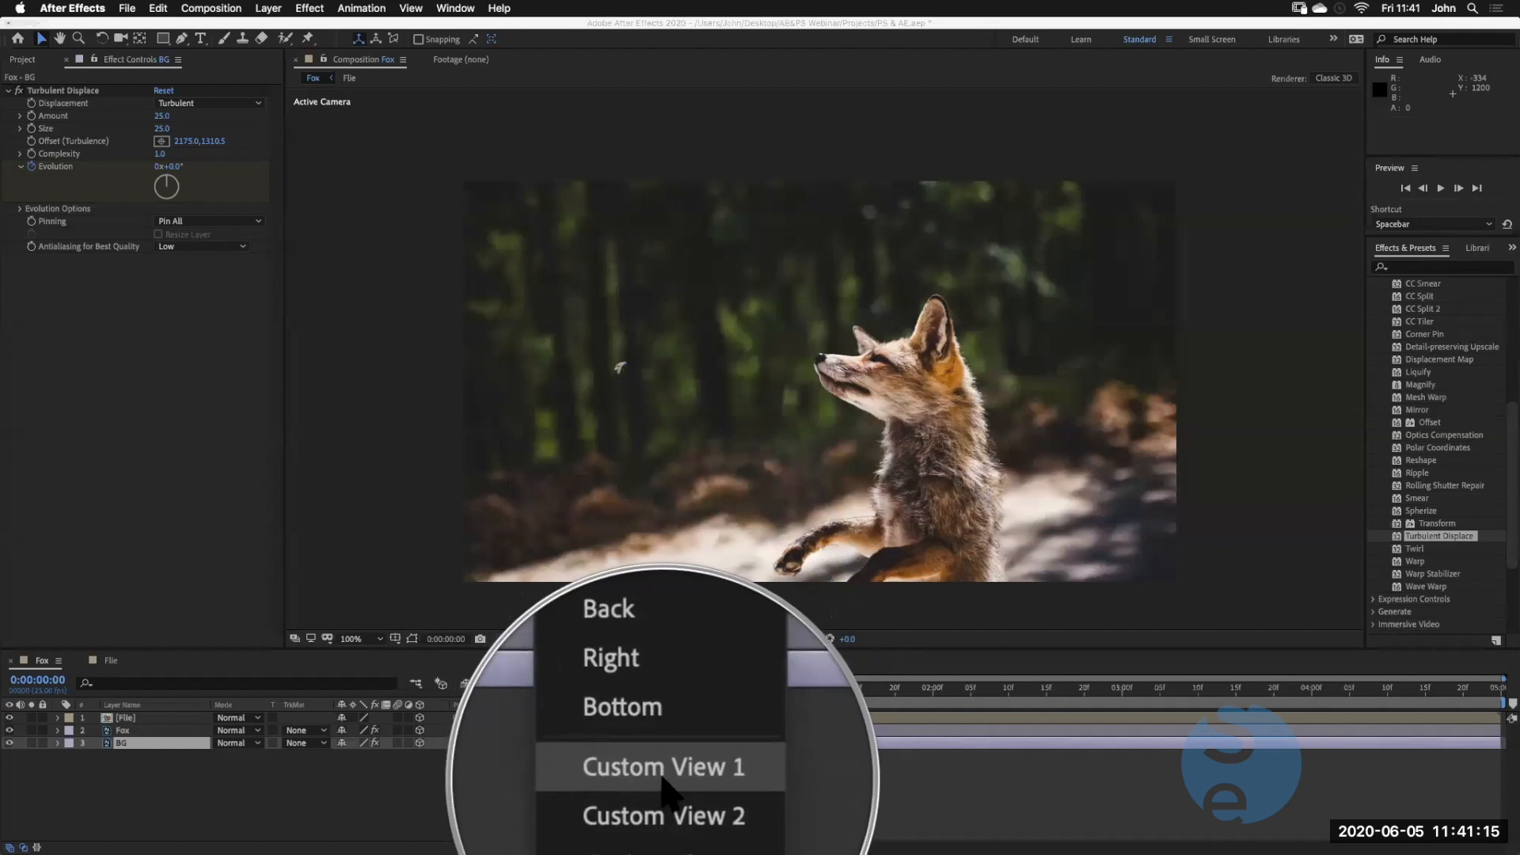
click(669, 792)
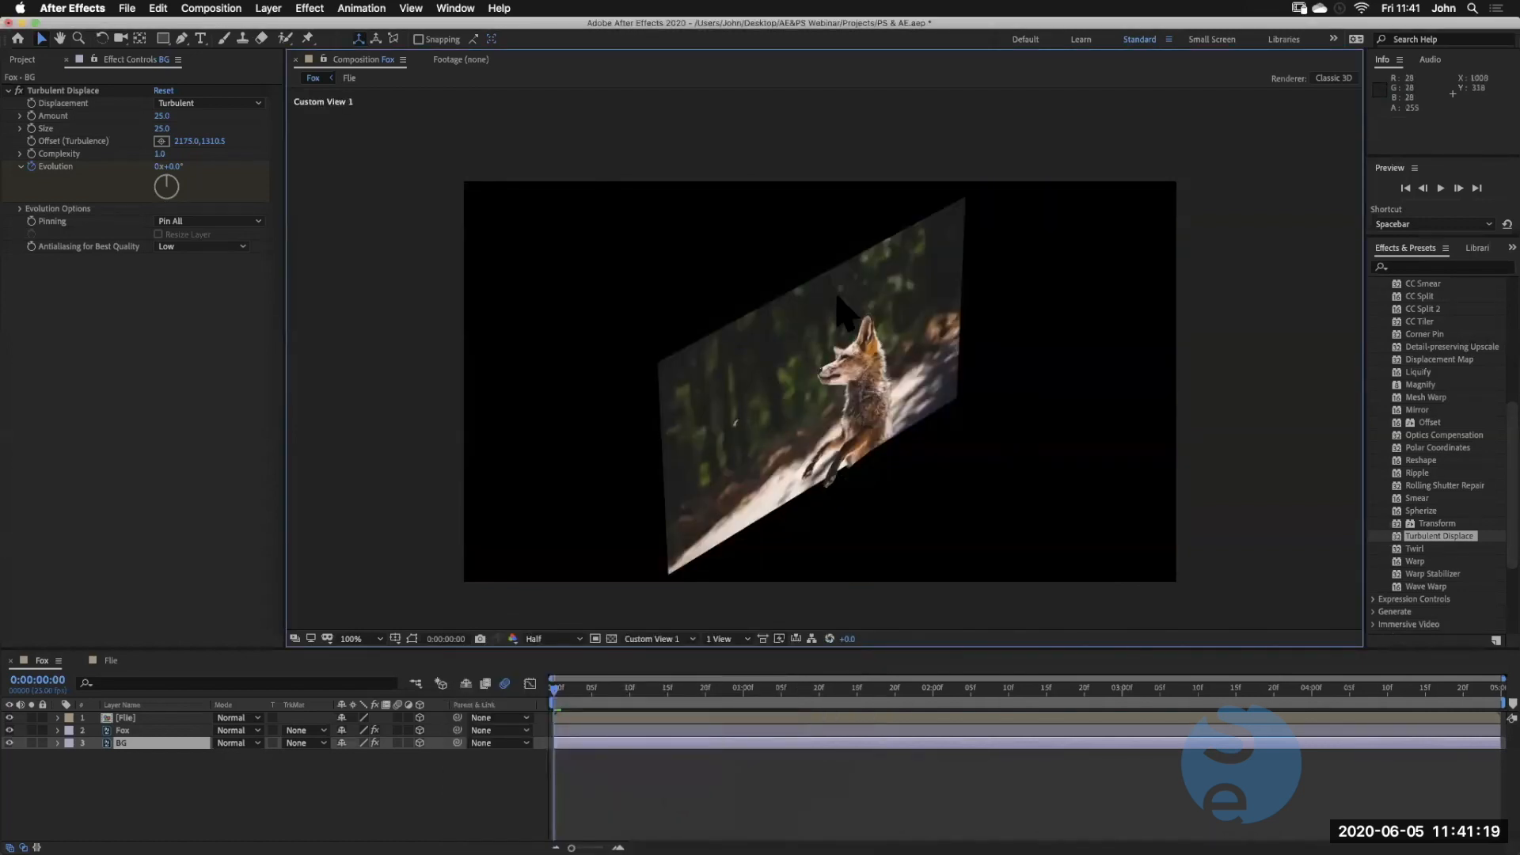
Push the BG layer back in depth to a Z position of 1287, checking the layer separation from an angled custom view
click(121, 38)
mouse_move(842, 437)
mouse_down()
mouse_move(754, 396)
mouse_move(773, 317)
mouse_move(835, 465)
mouse_move(800, 430)
mouse_move(914, 380)
mouse_move(823, 388)
mouse_move(760, 414)
mouse_move(784, 396)
mouse_move(804, 421)
mouse_move(800, 392)
mouse_move(837, 435)
mouse_move(837, 415)
mouse_up()
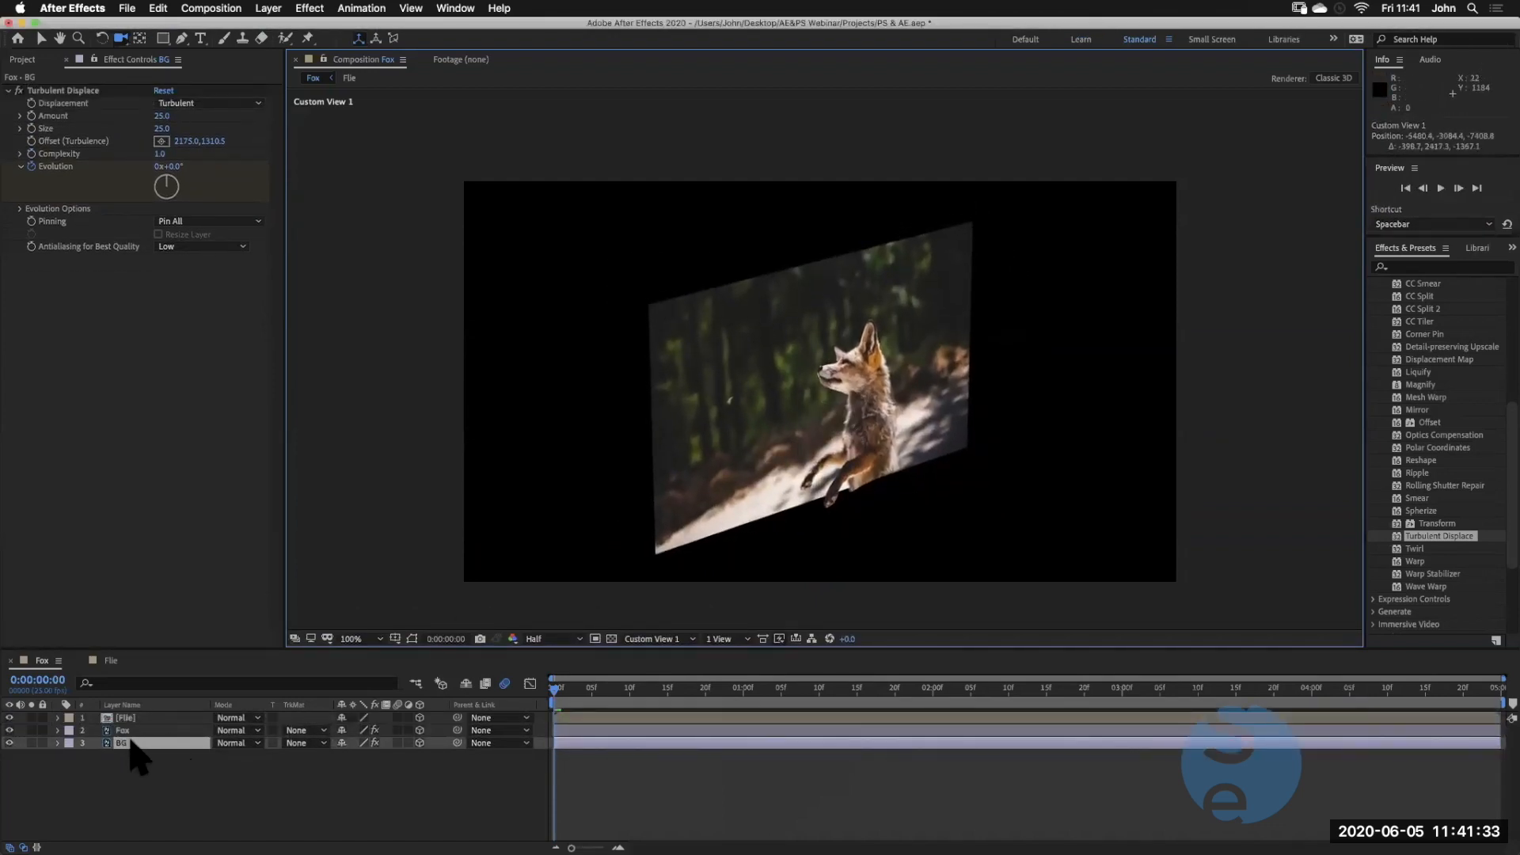
key(p)
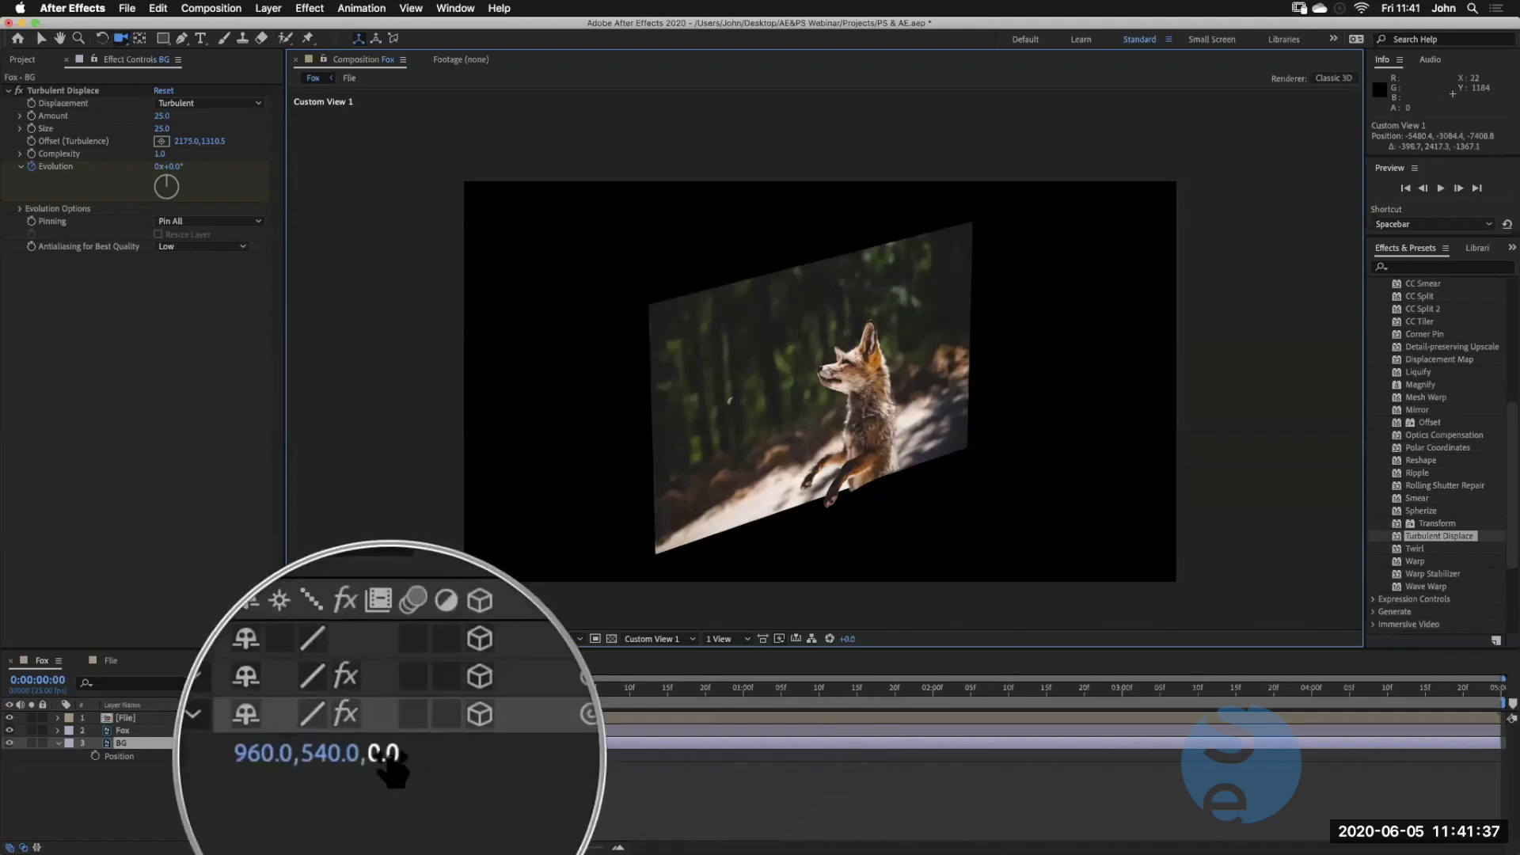
mouse_move(387, 756)
mouse_down()
mouse_move(436, 750)
mouse_move(414, 732)
mouse_move(400, 753)
mouse_up()
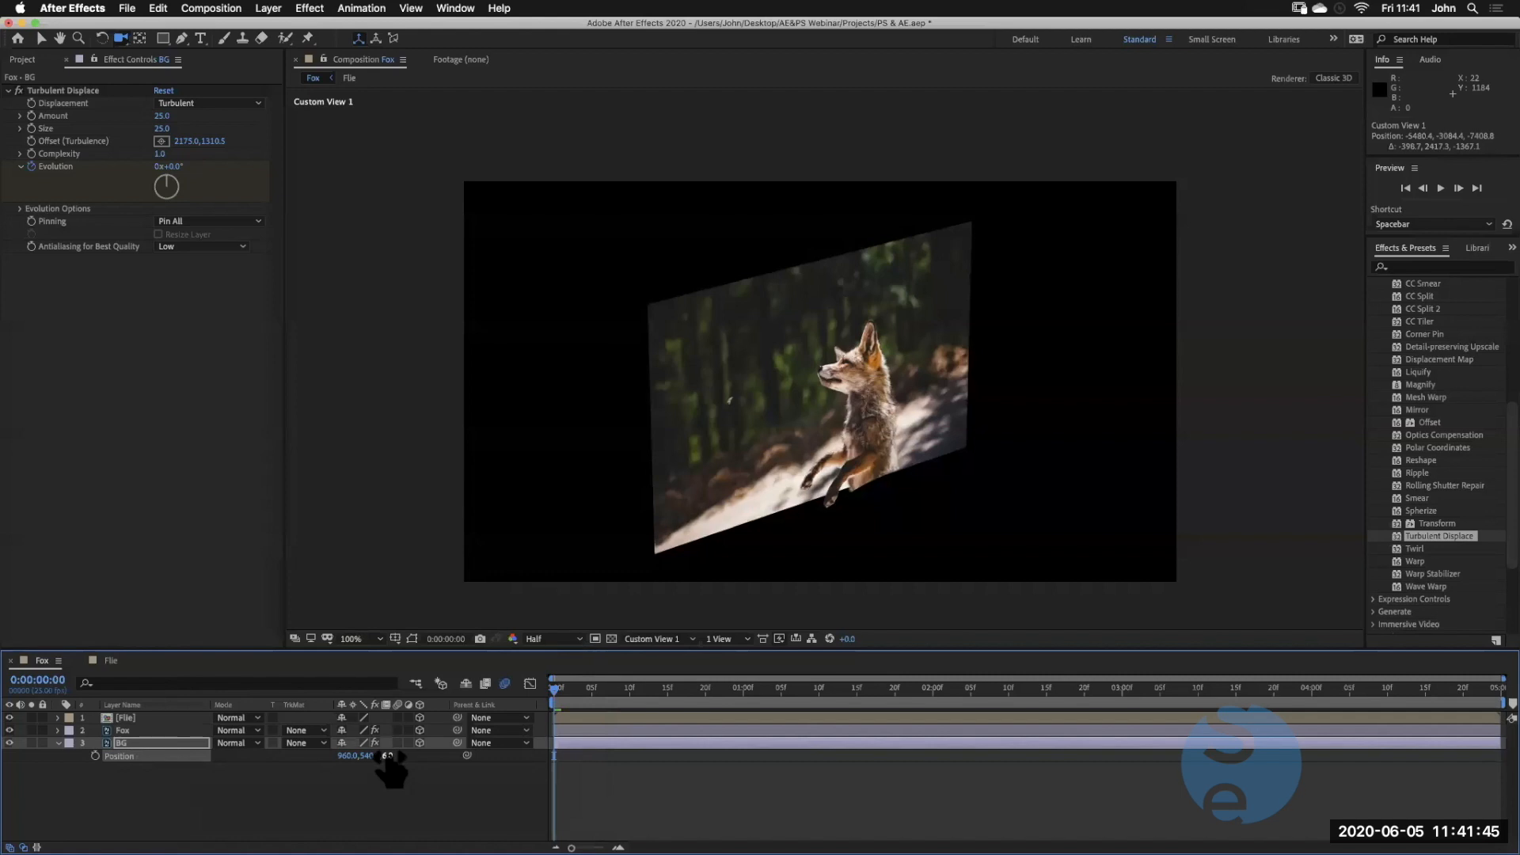
drag(402, 755, 994, 735)
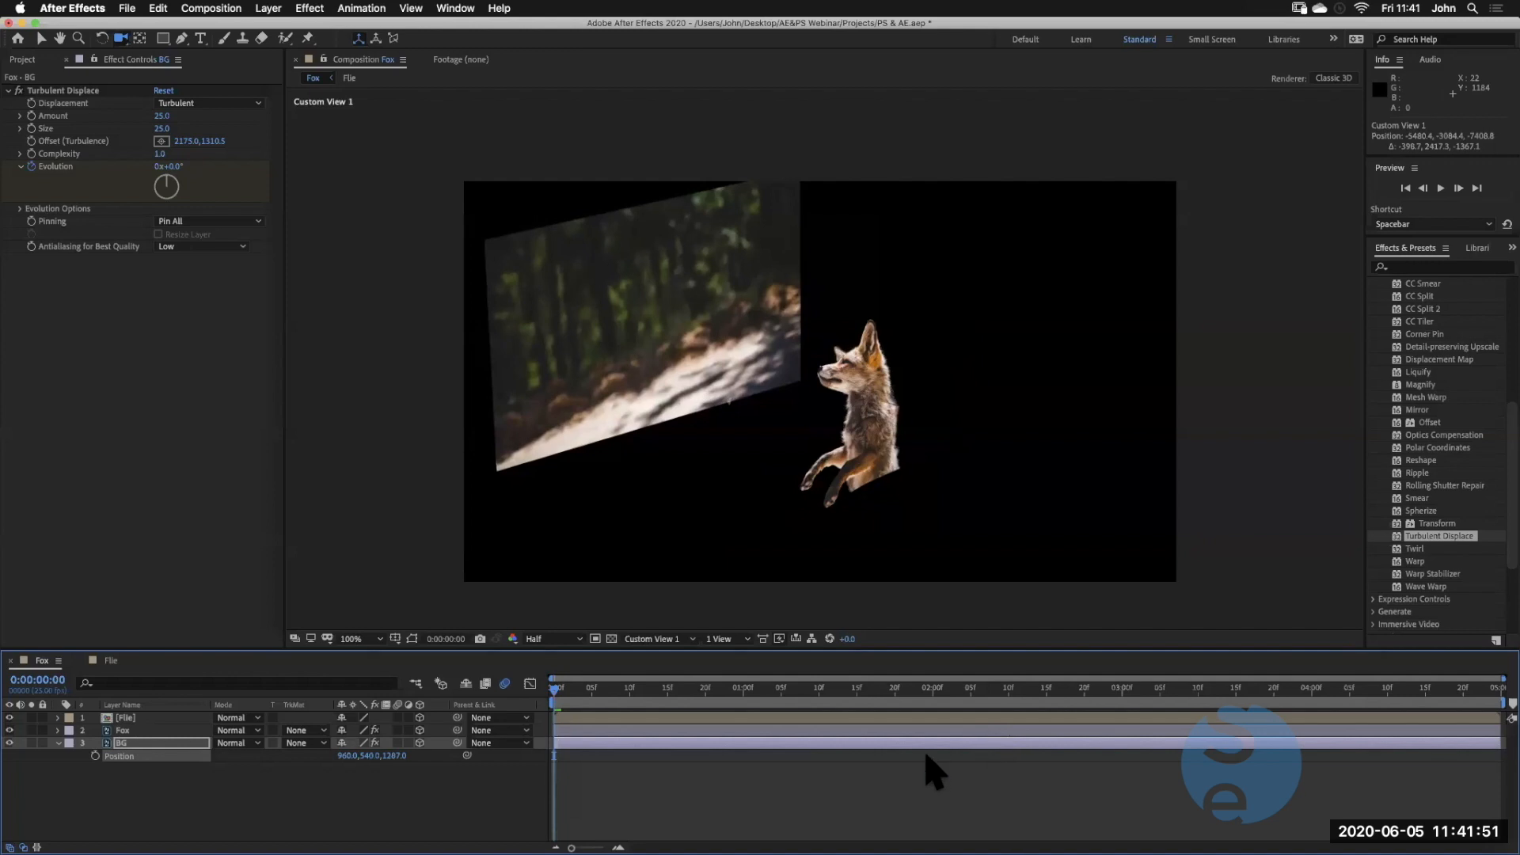
drag(727, 400, 717, 443)
Show the composition through the Active Camera and scale the BG layer to 72% so it fills the frame
click(679, 641)
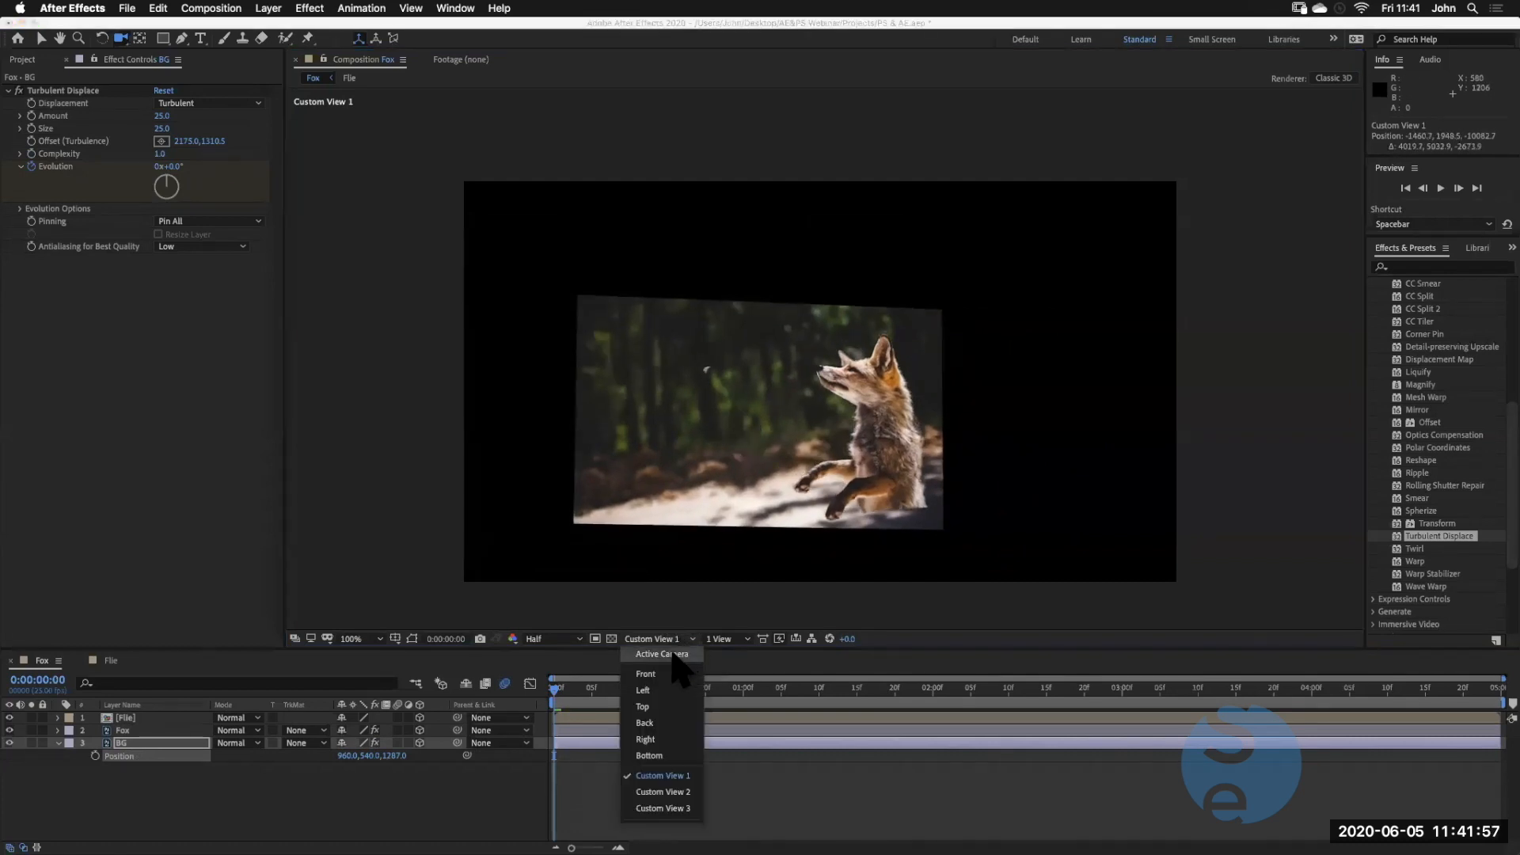
click(673, 656)
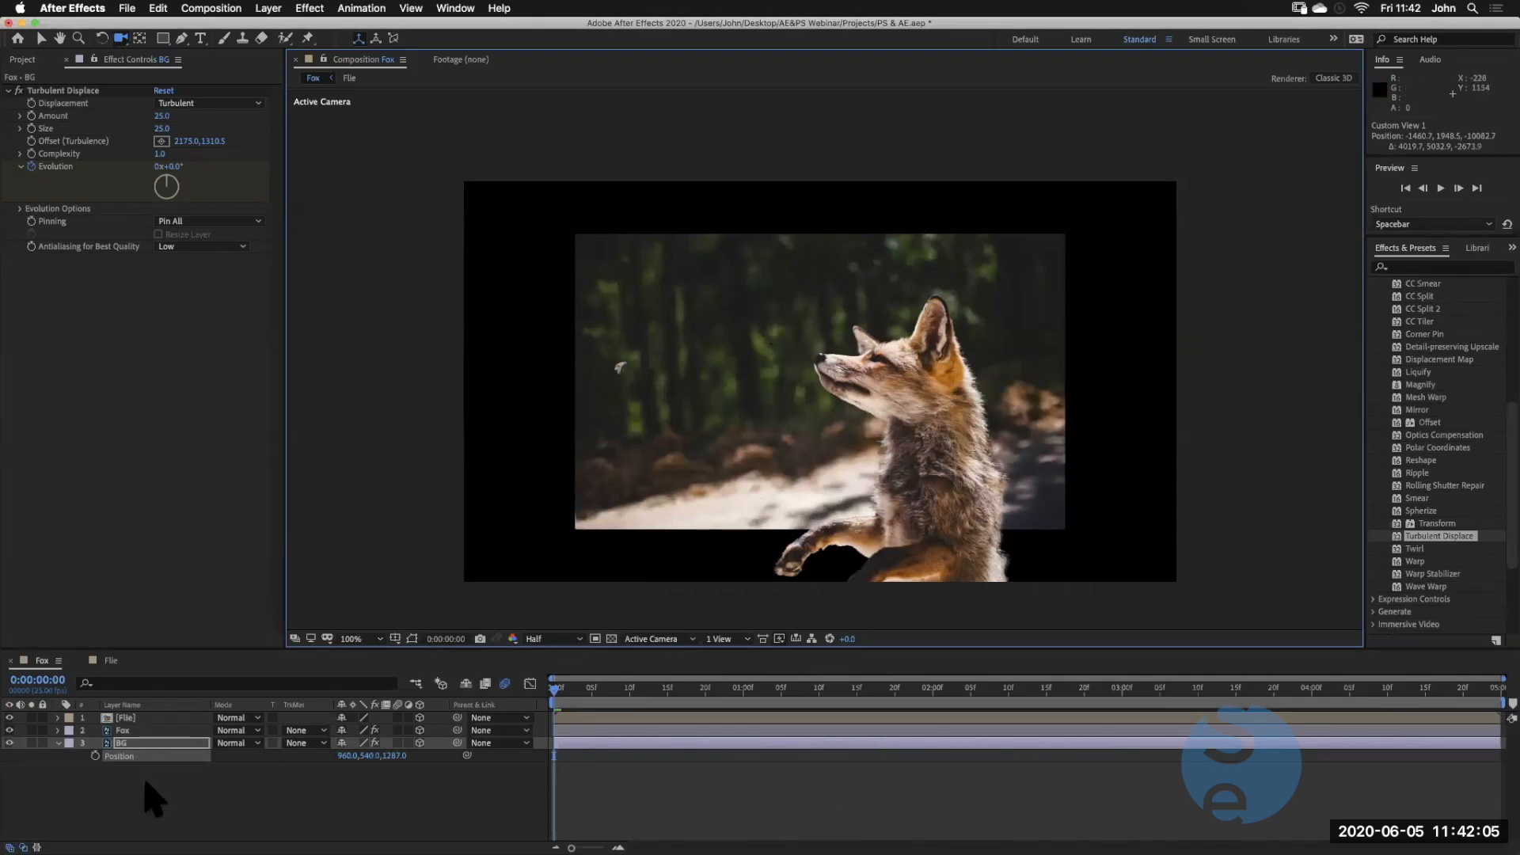
key(s)
drag(365, 761, 394, 757)
scroll(784, 385, up, 1)
scroll(784, 385, down, 1)
drag(357, 758, 349, 759)
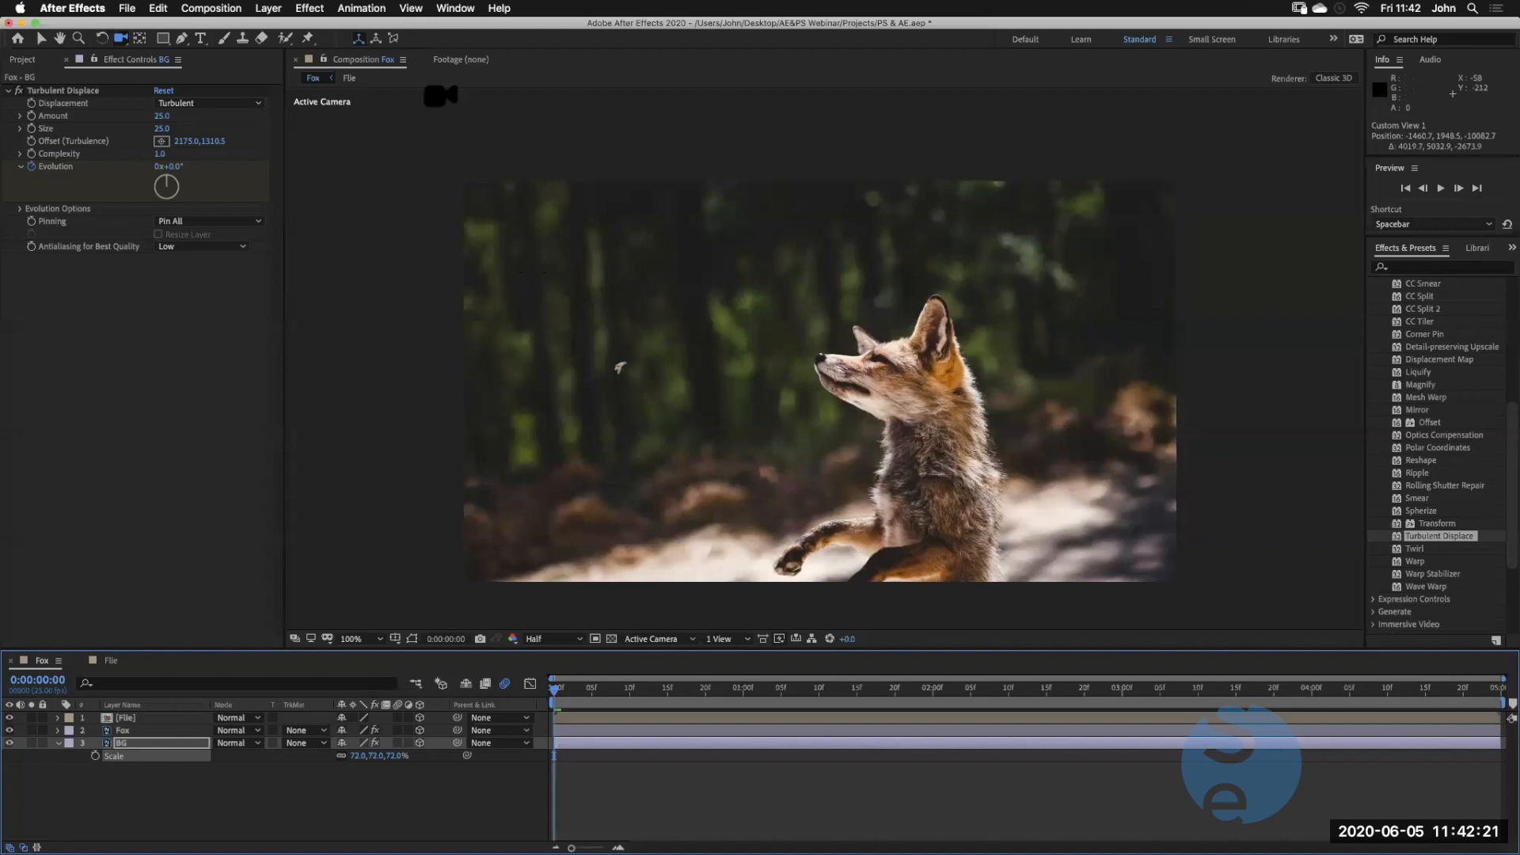
Add a two-node camera with the 50mm preset to the Fox composition
click(269, 9)
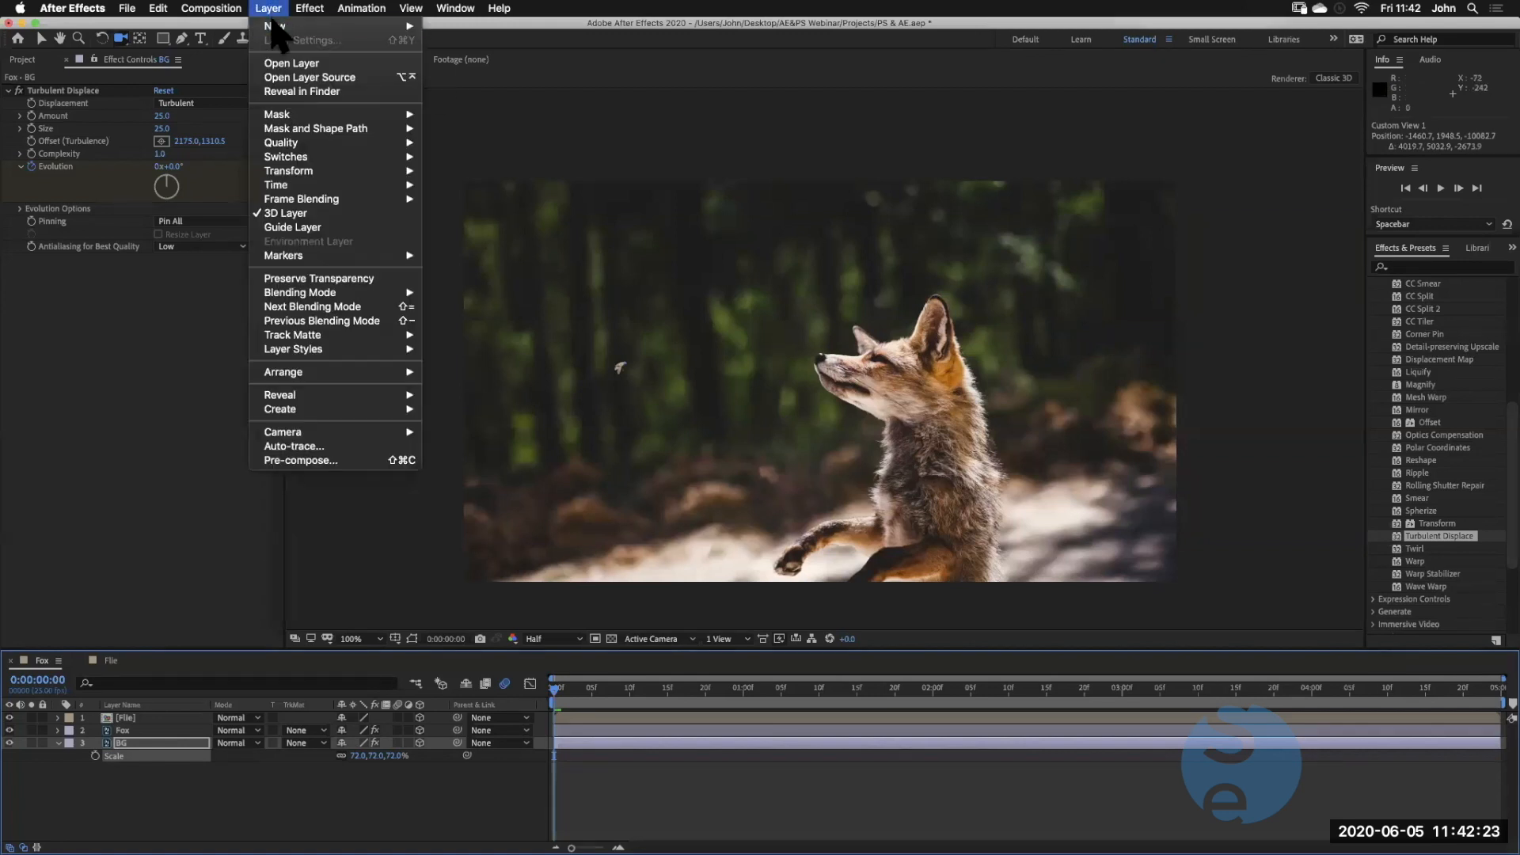
mouse_move(273, 26)
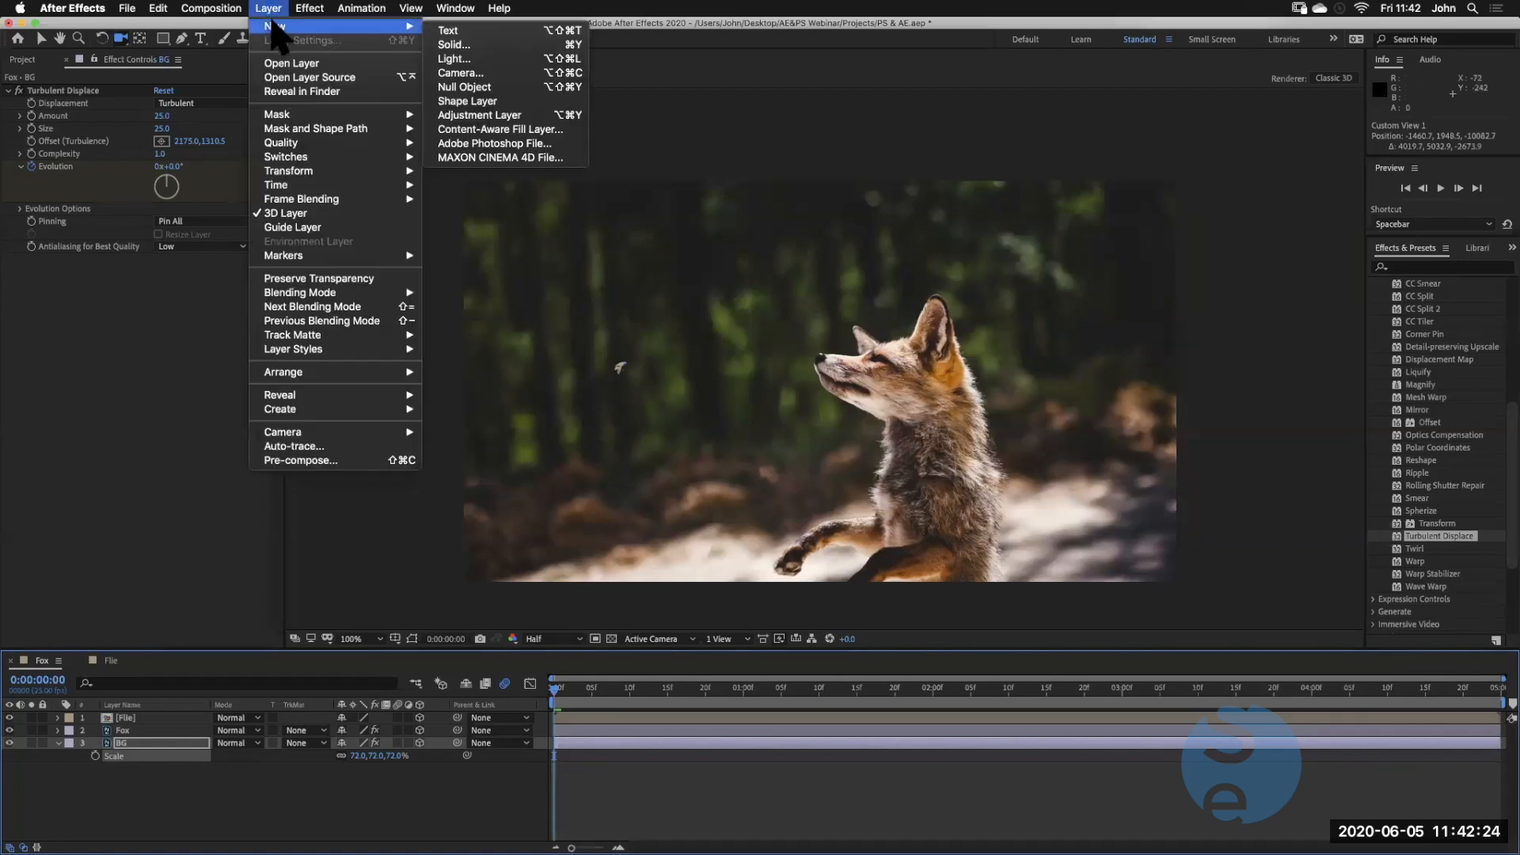
click(485, 76)
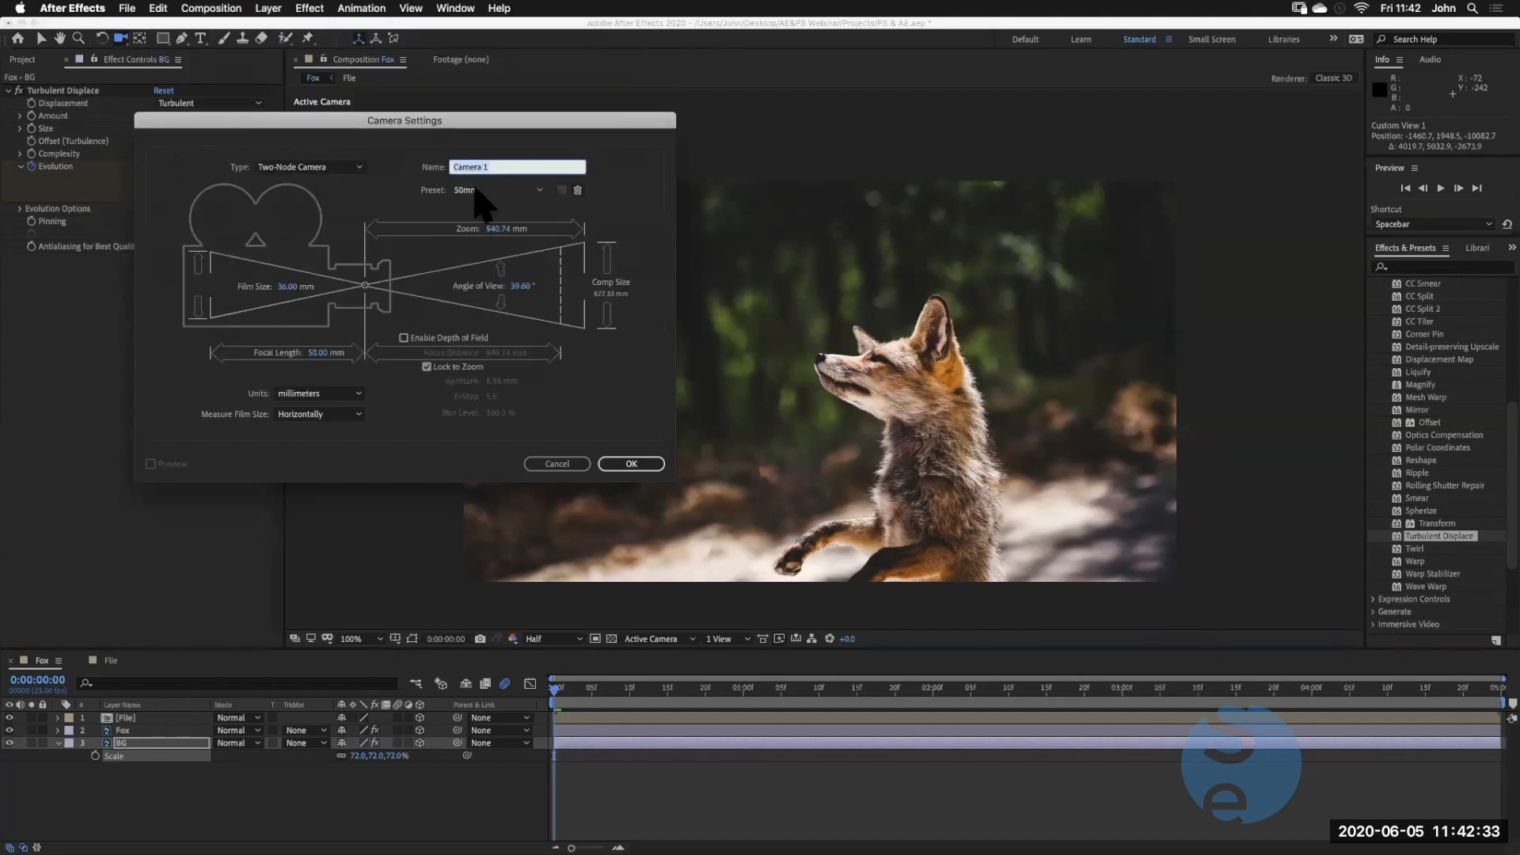
click(630, 464)
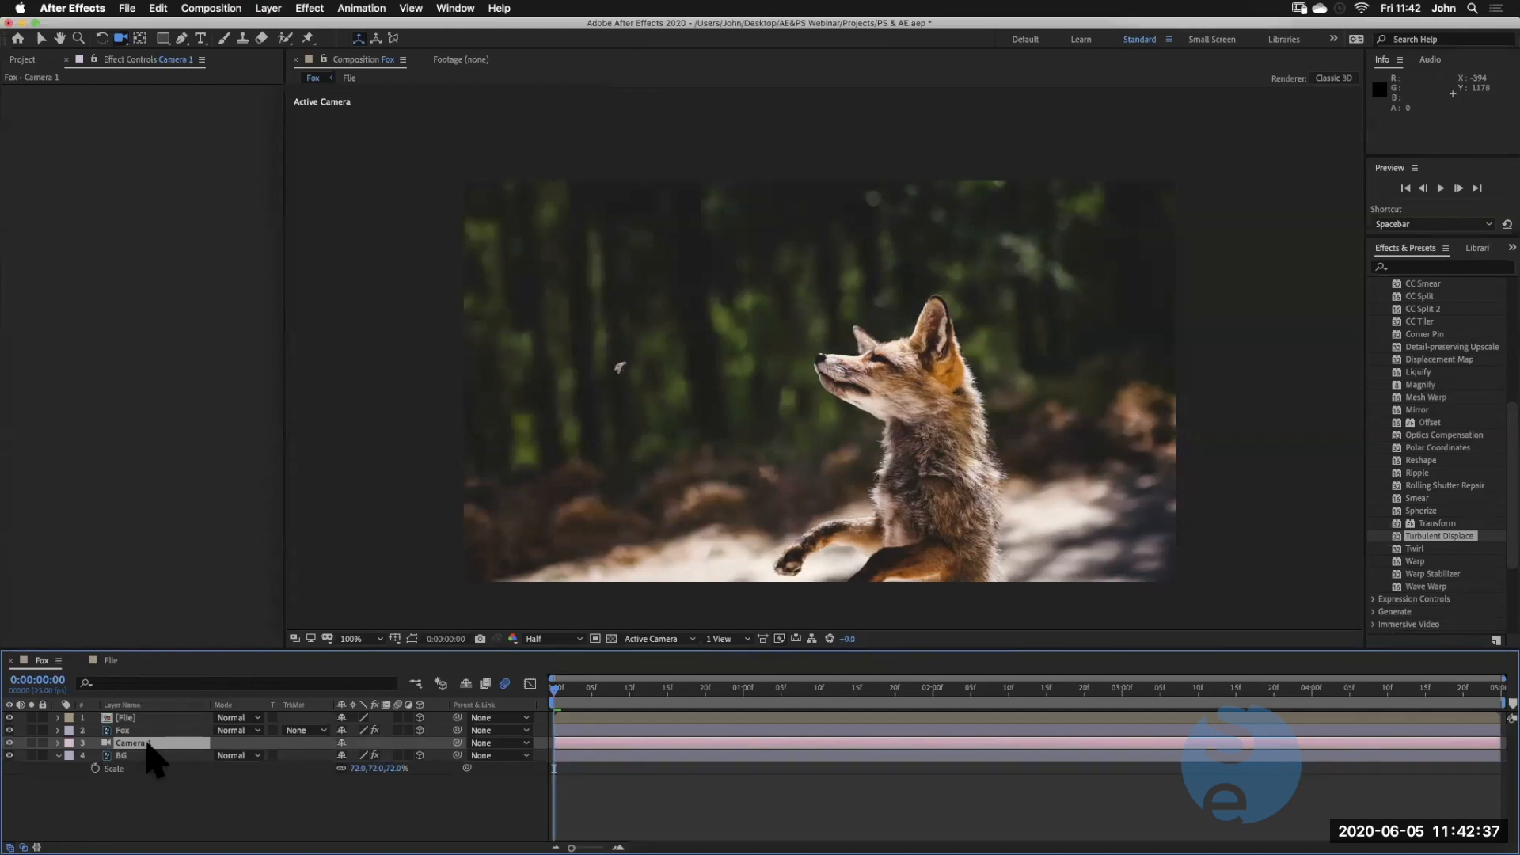
Pull the camera back to a Z position of -2841.7 and keyframe its Position at 0:00:00:00
key(p)
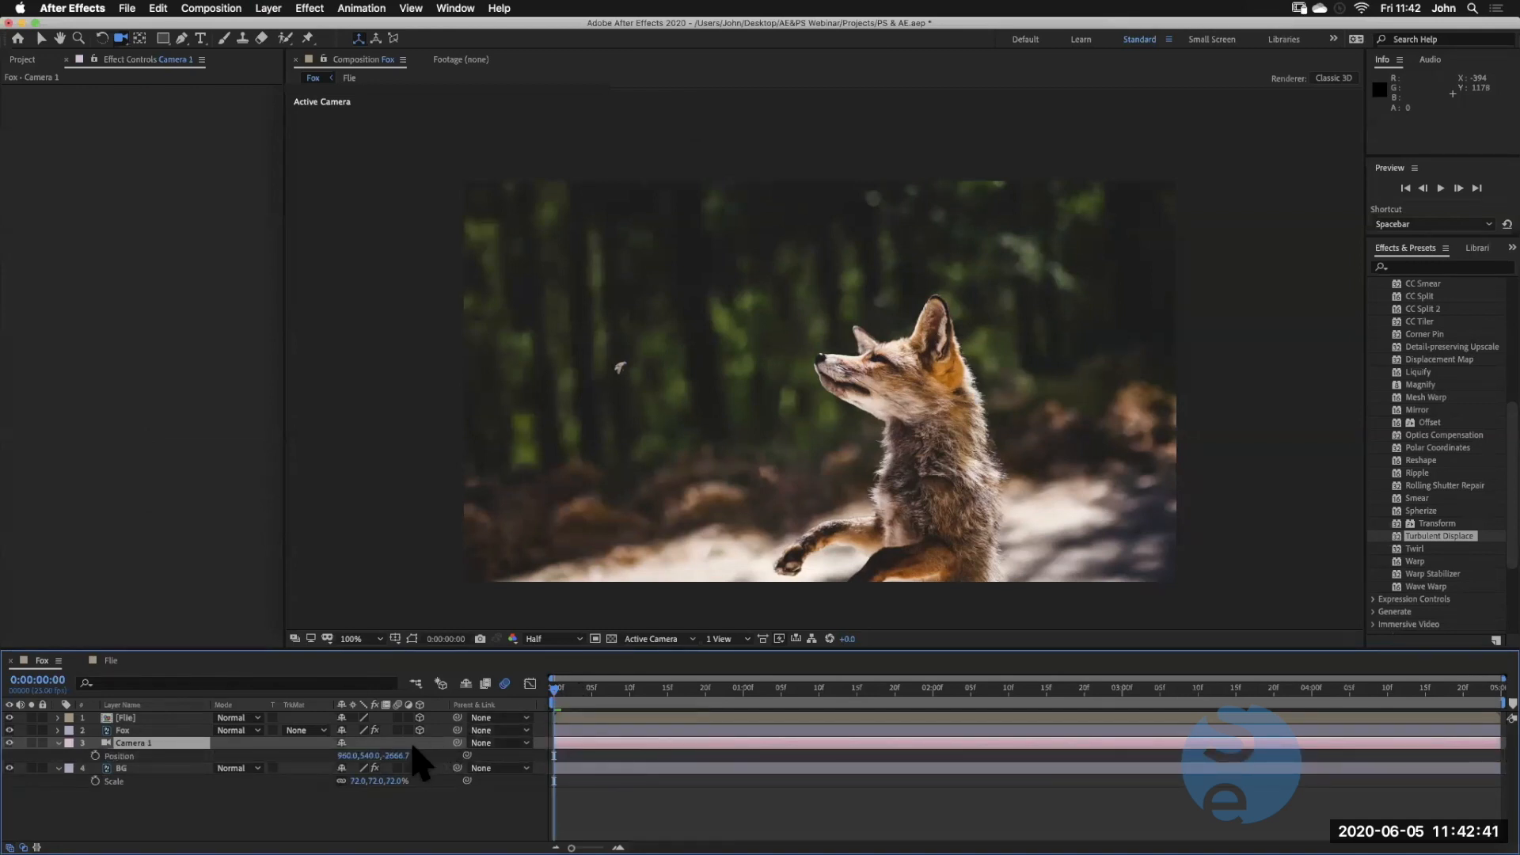
drag(398, 764, 283, 770)
click(196, 758)
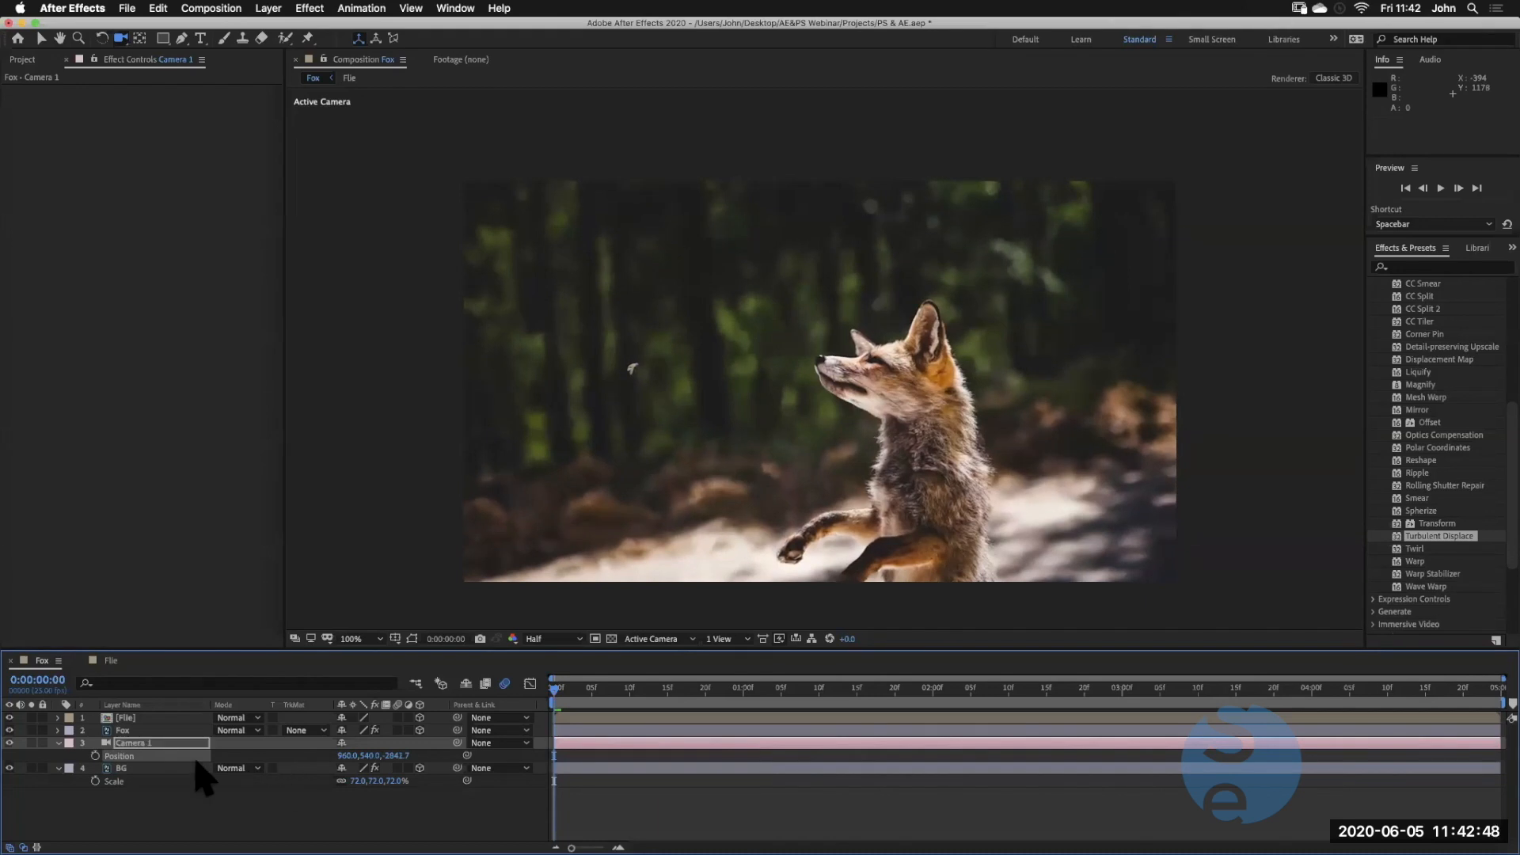
click(95, 756)
Keyframe the camera at 0:00:04:24, moved in towards the fox and orbited to a Position of about 643.6, 783.8, -2123.1
drag(564, 698, 1493, 710)
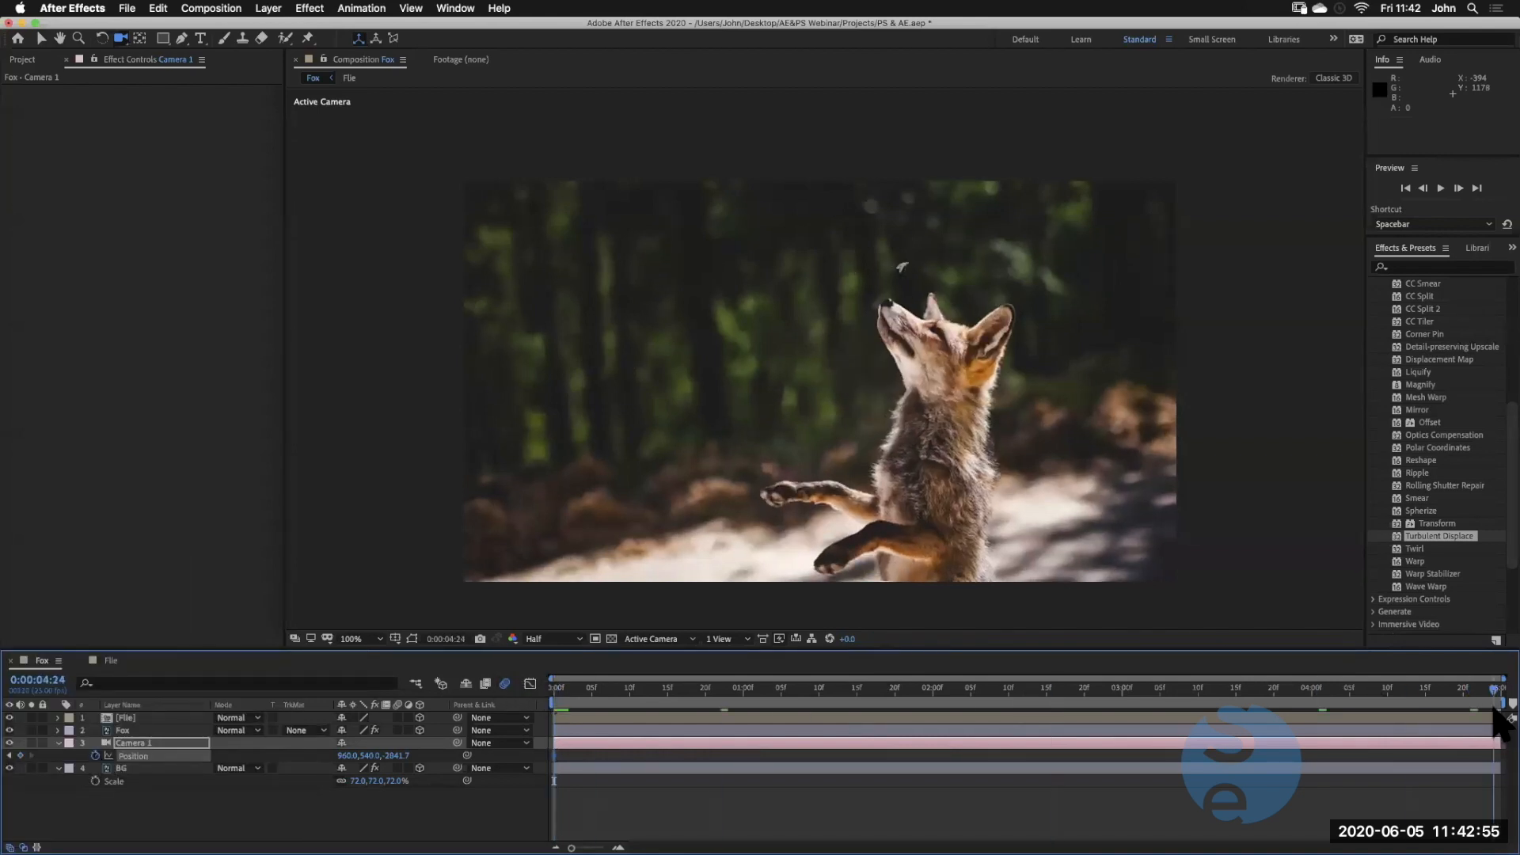
drag(427, 755, 901, 749)
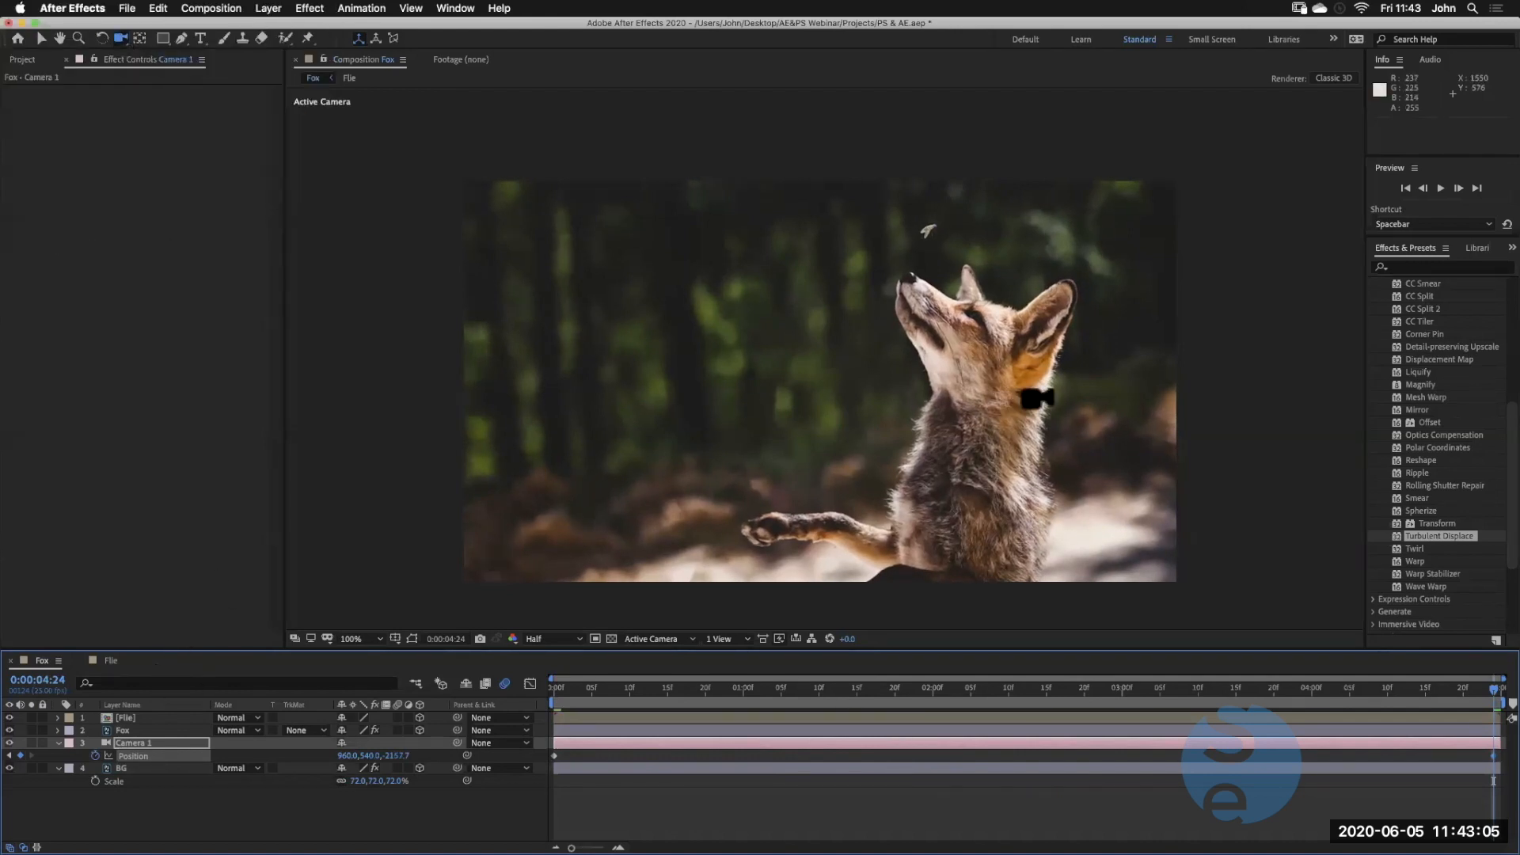
mouse_move(1023, 400)
mouse_down()
mouse_move(1052, 390)
mouse_move(1021, 356)
mouse_move(1039, 389)
mouse_up()
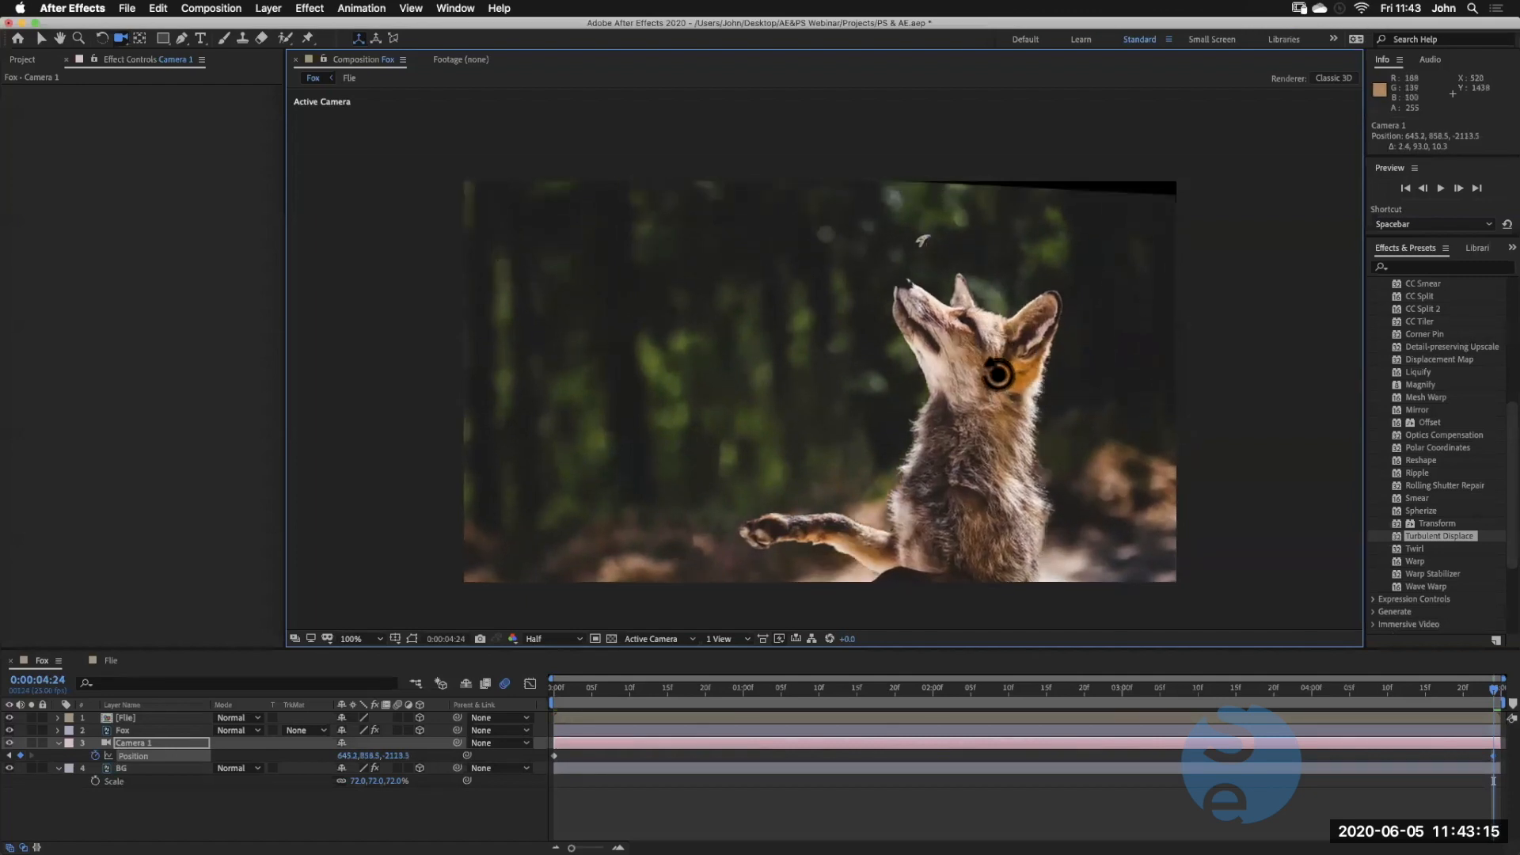
drag(998, 377, 999, 377)
Preview the camera move from the start, return to the first frame and collapse the camera layer's properties
drag(1494, 689, 362, 766)
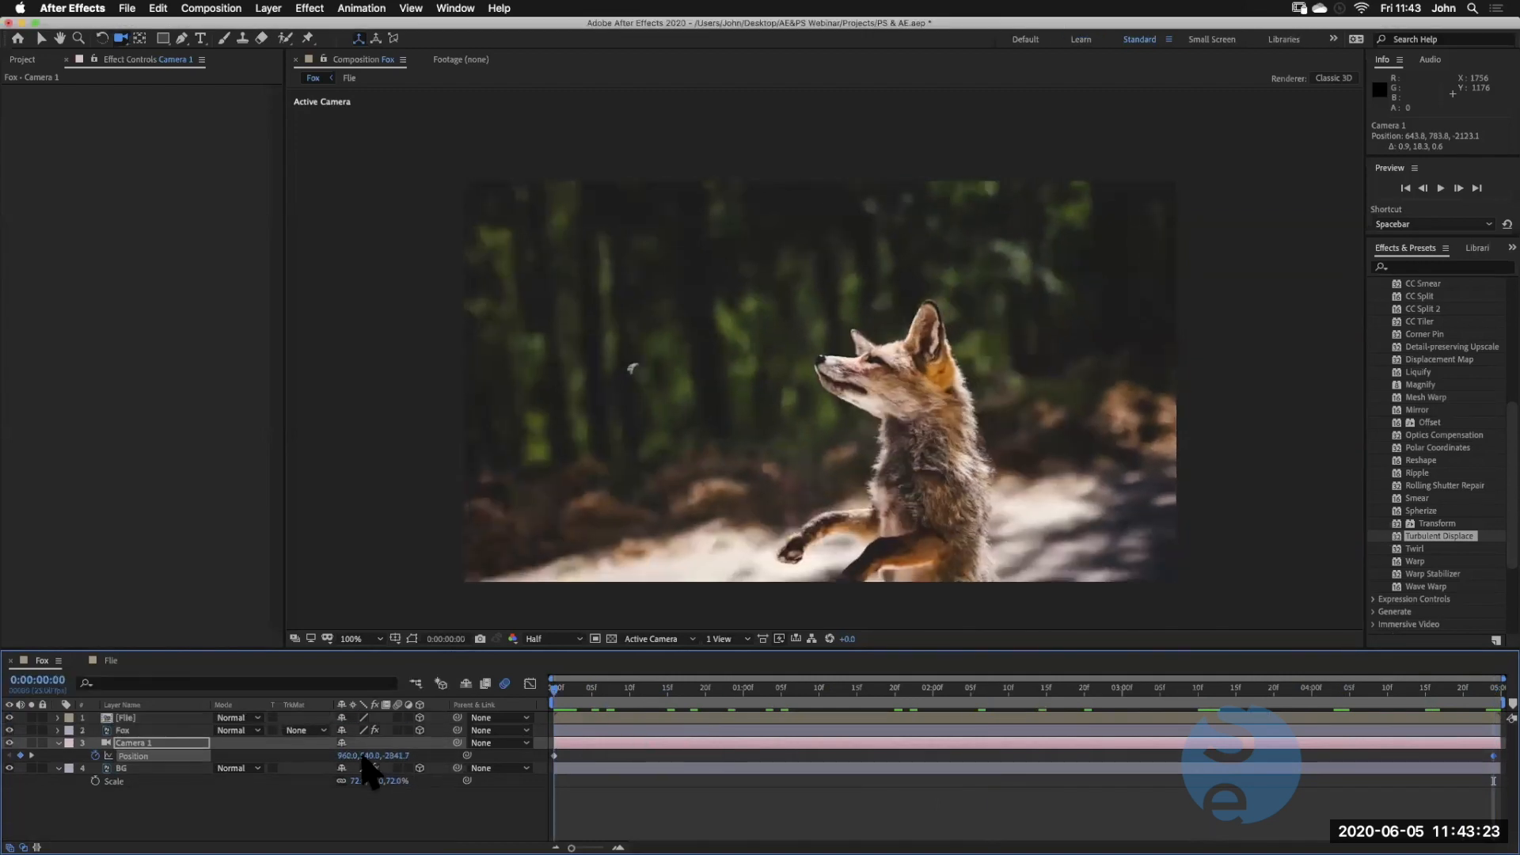
key(space)
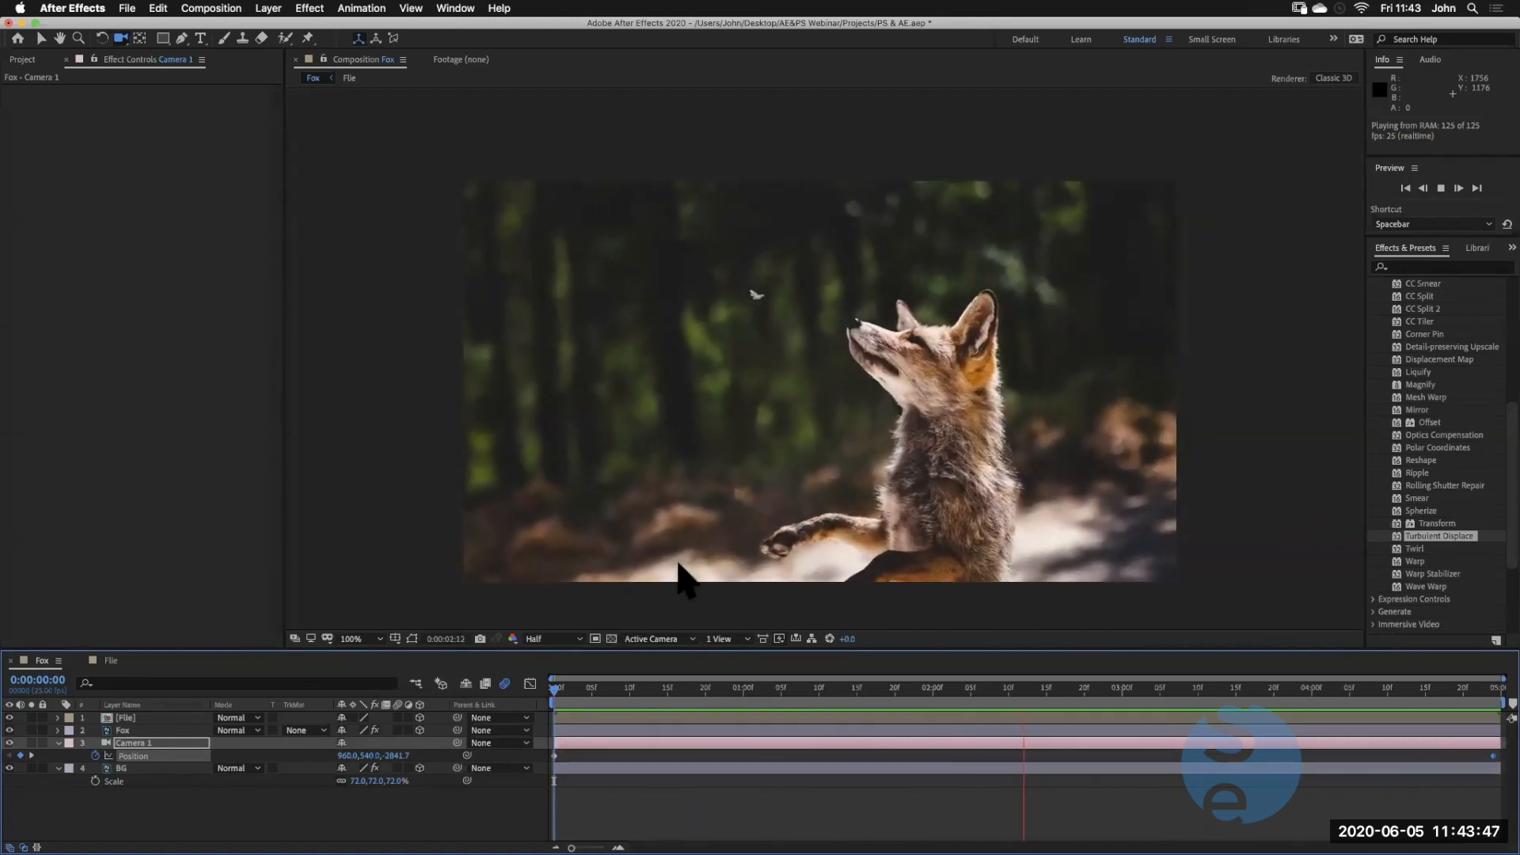
key(space)
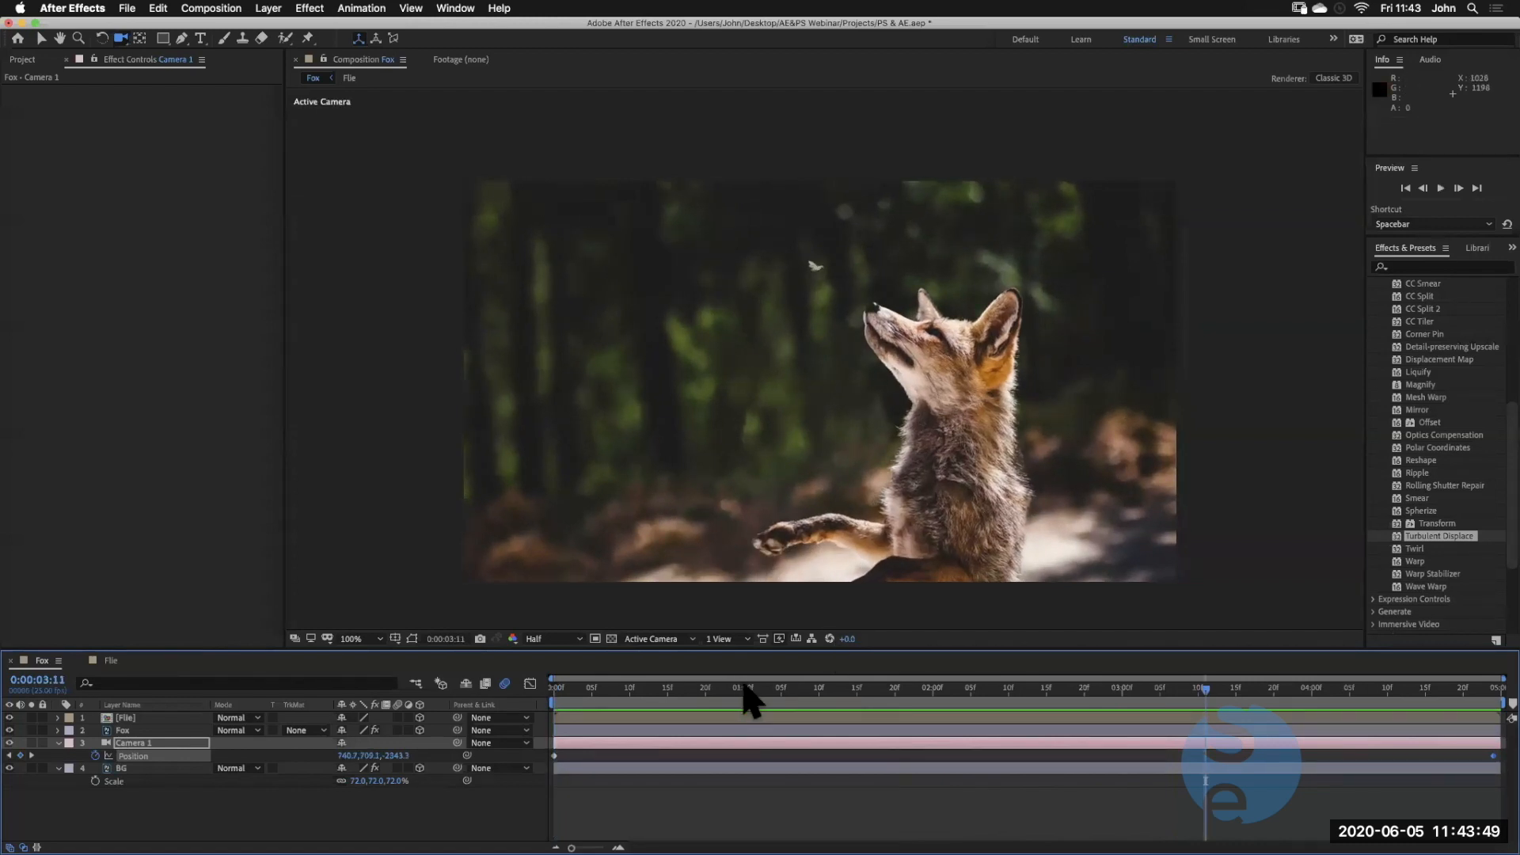
drag(742, 686, 811, 686)
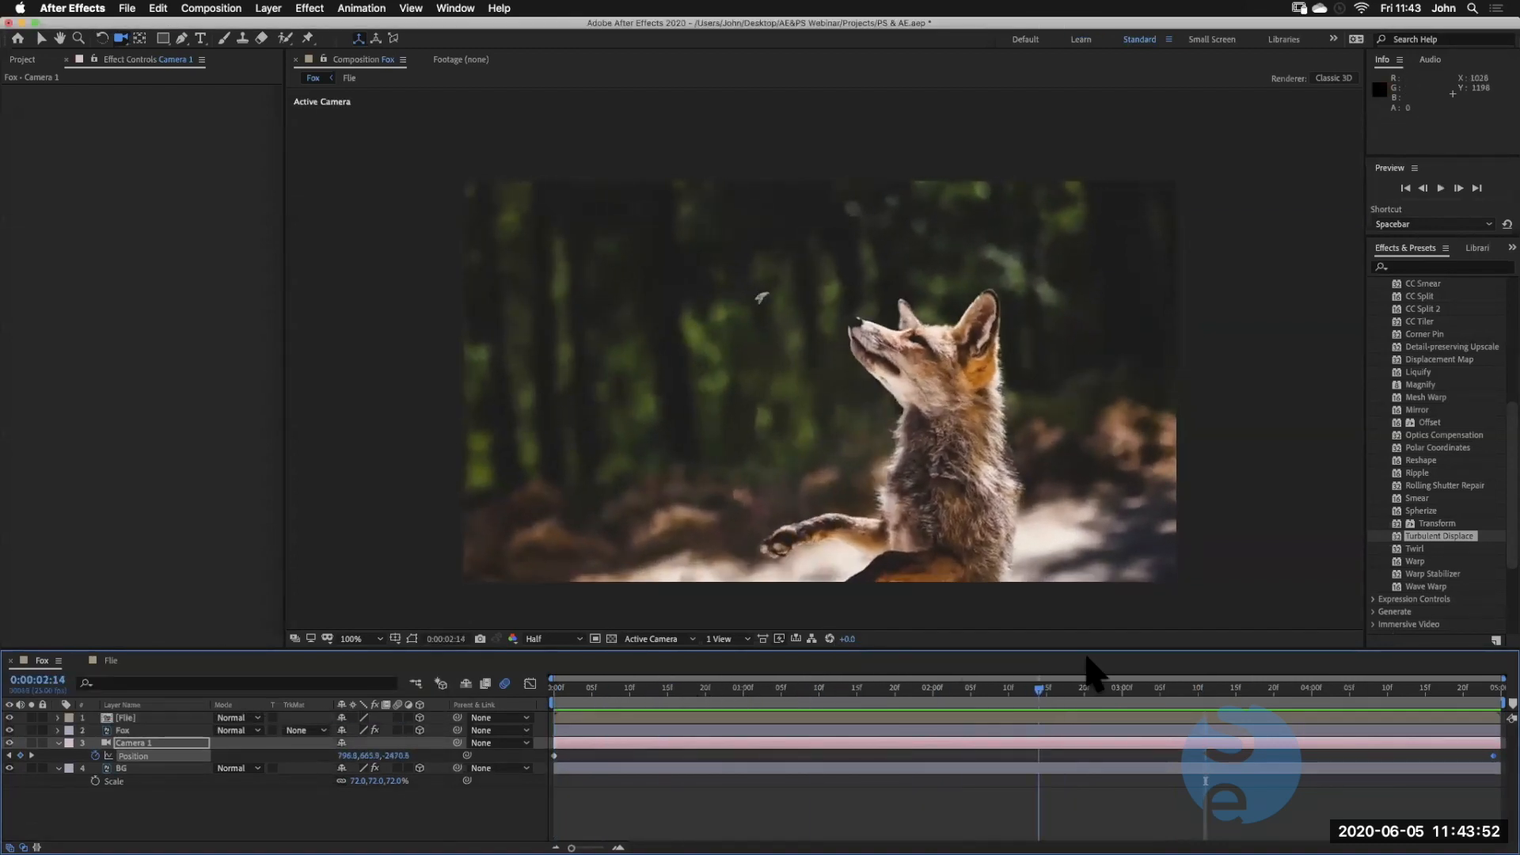
key(Home)
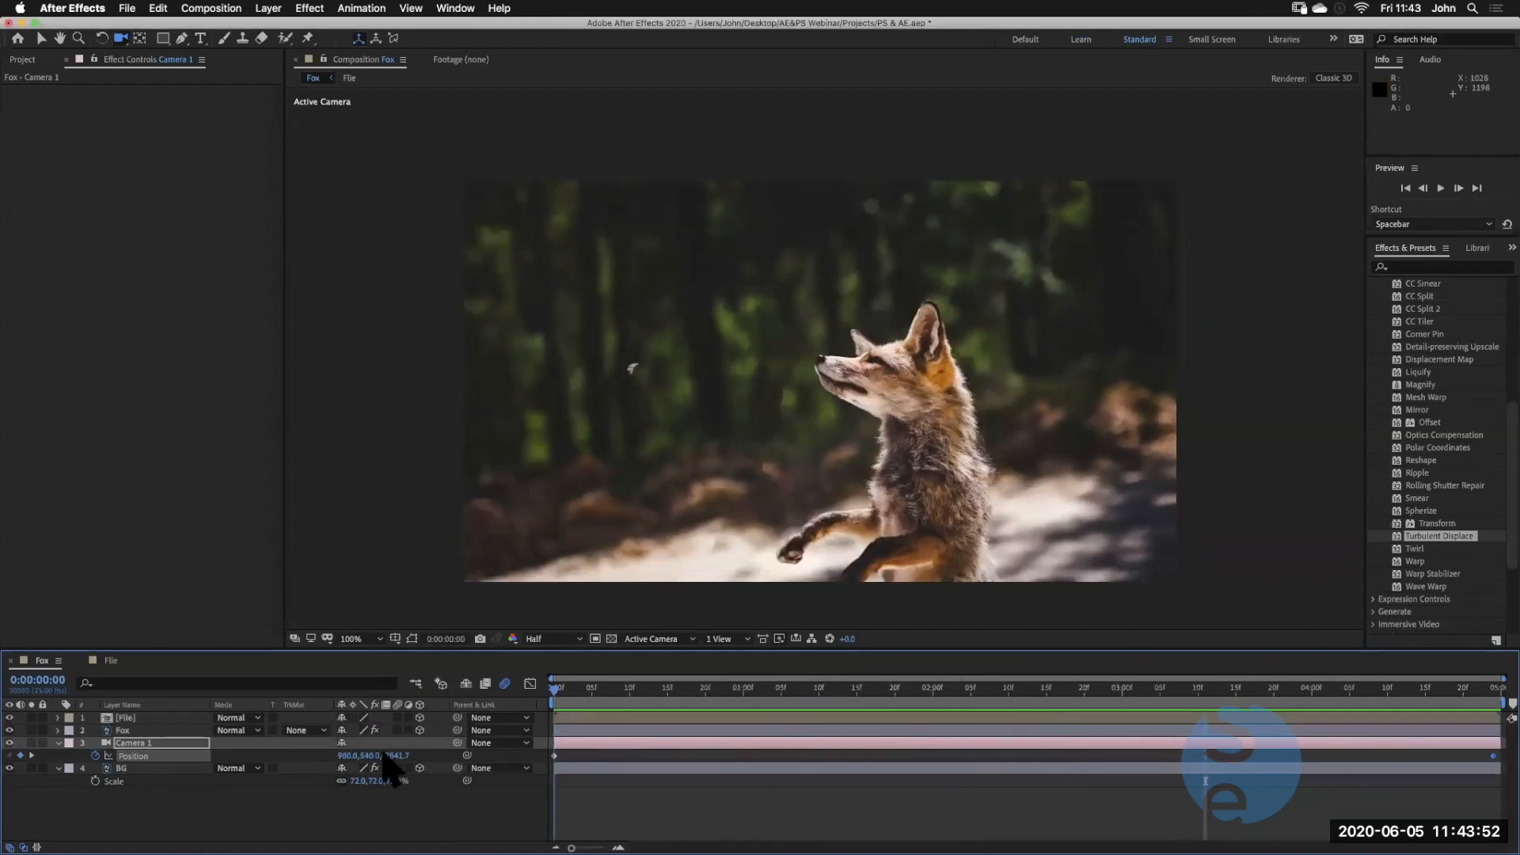
click(58, 744)
Import Dust Beams.mp4 from the Dust folder in Assets into the project
click(21, 61)
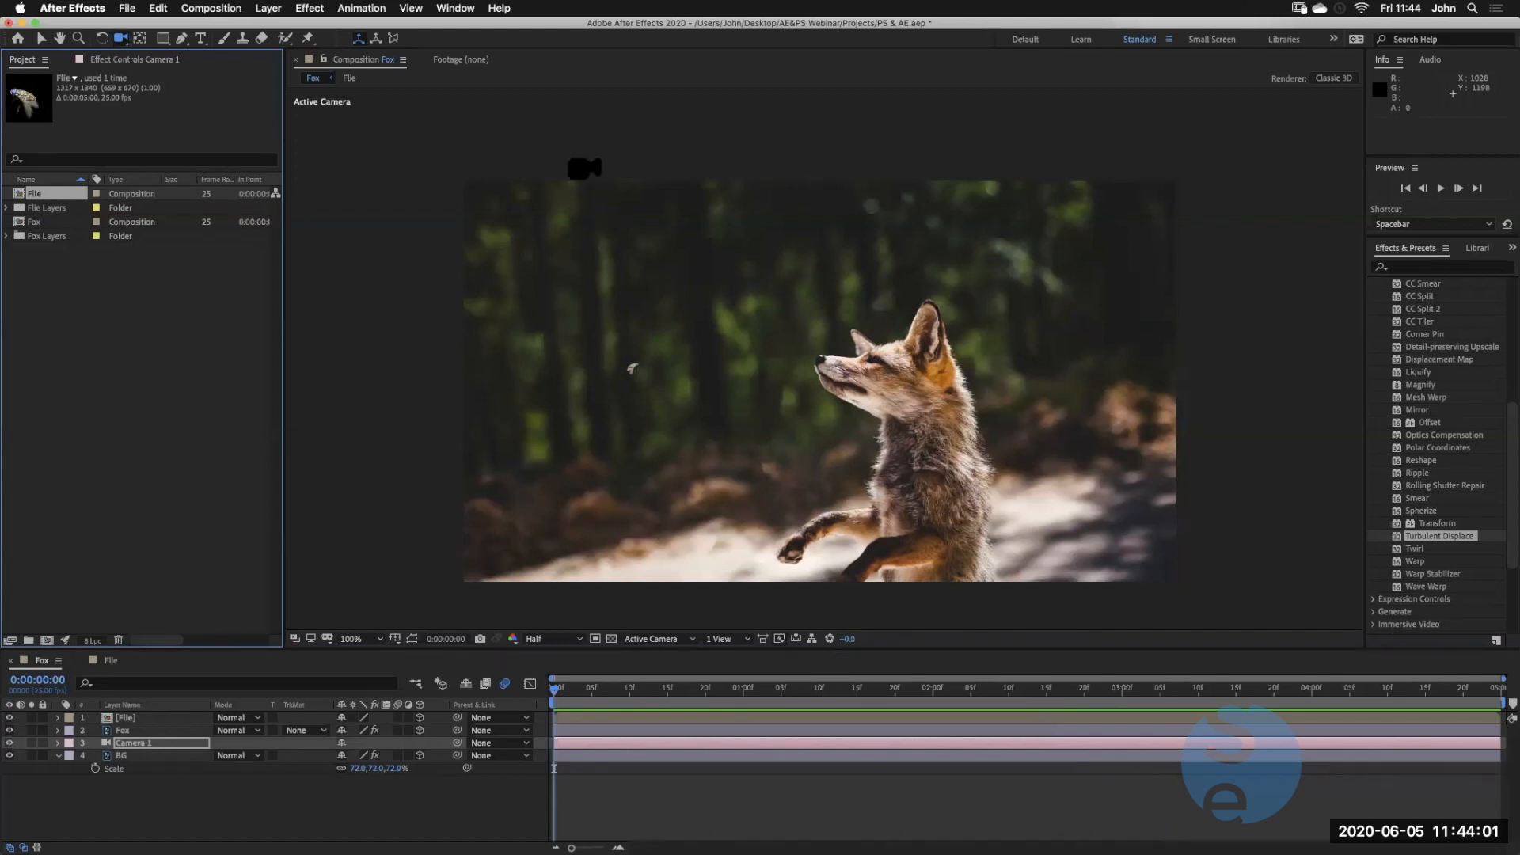
click(153, 355)
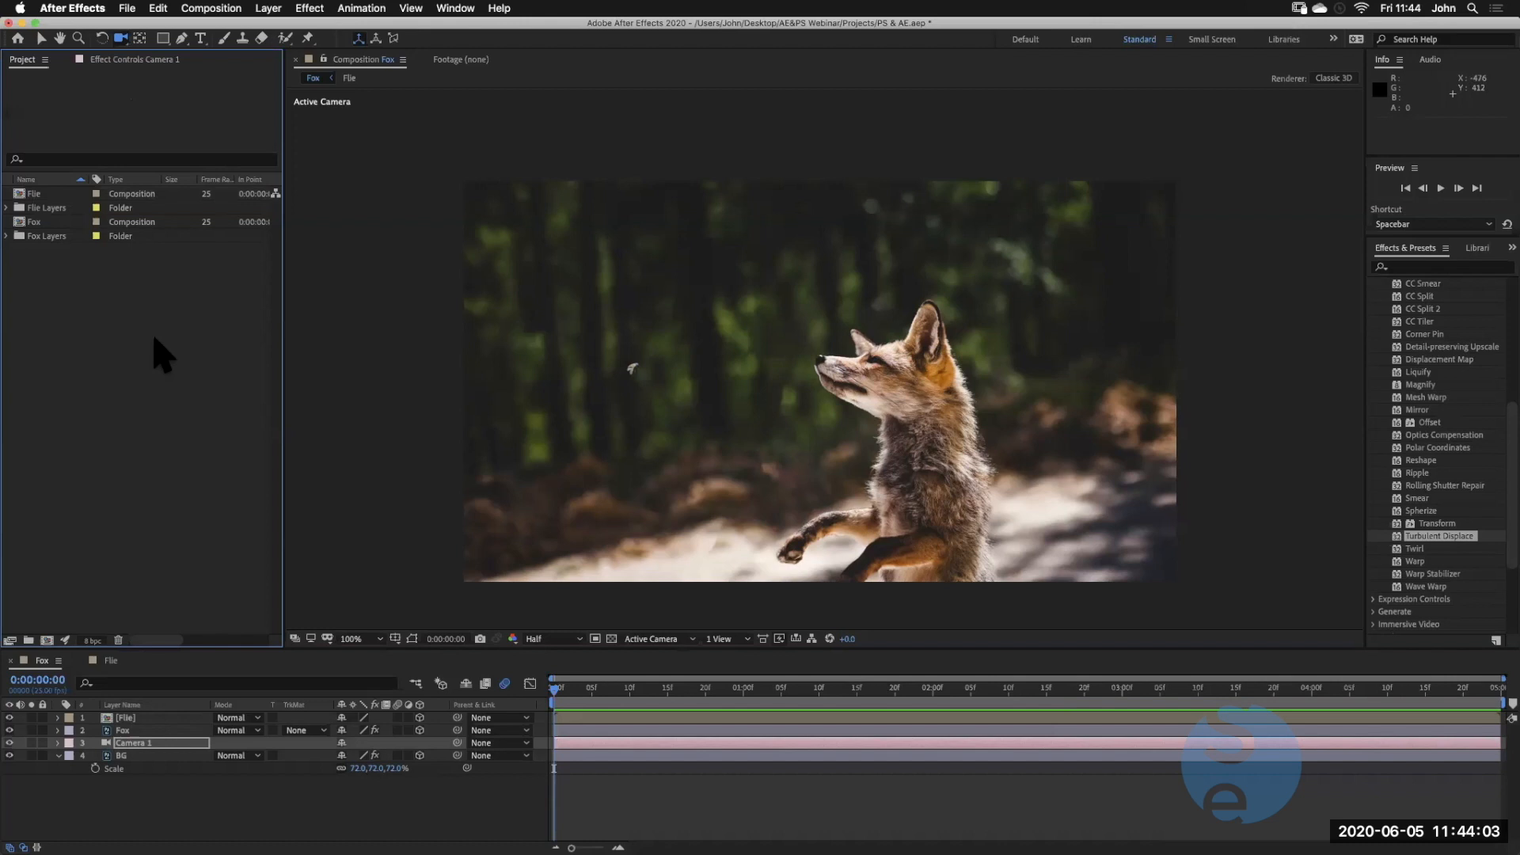
double_click(156, 339)
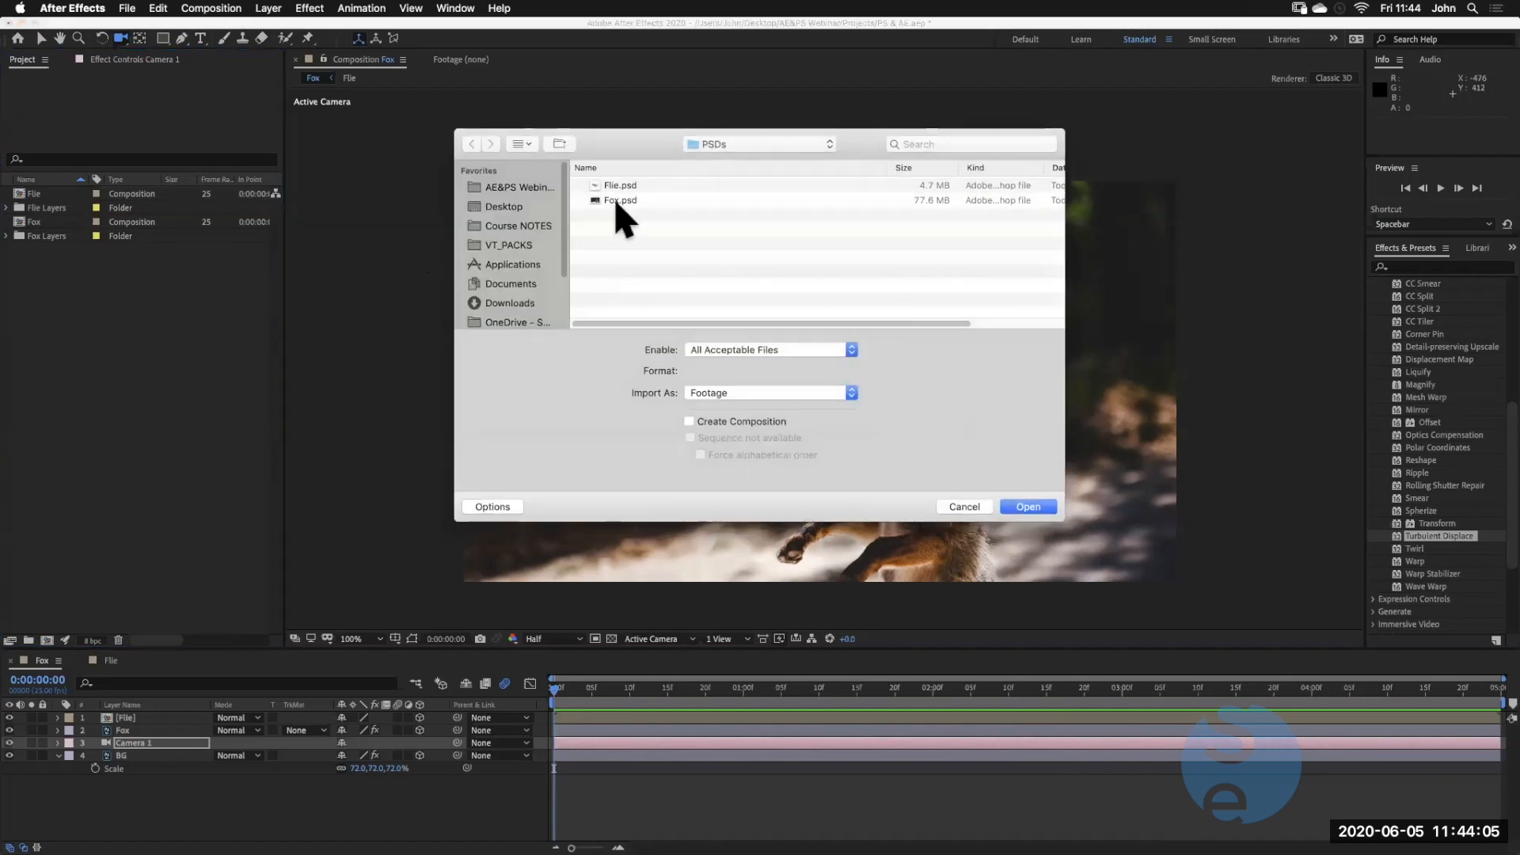
click(724, 147)
click(723, 161)
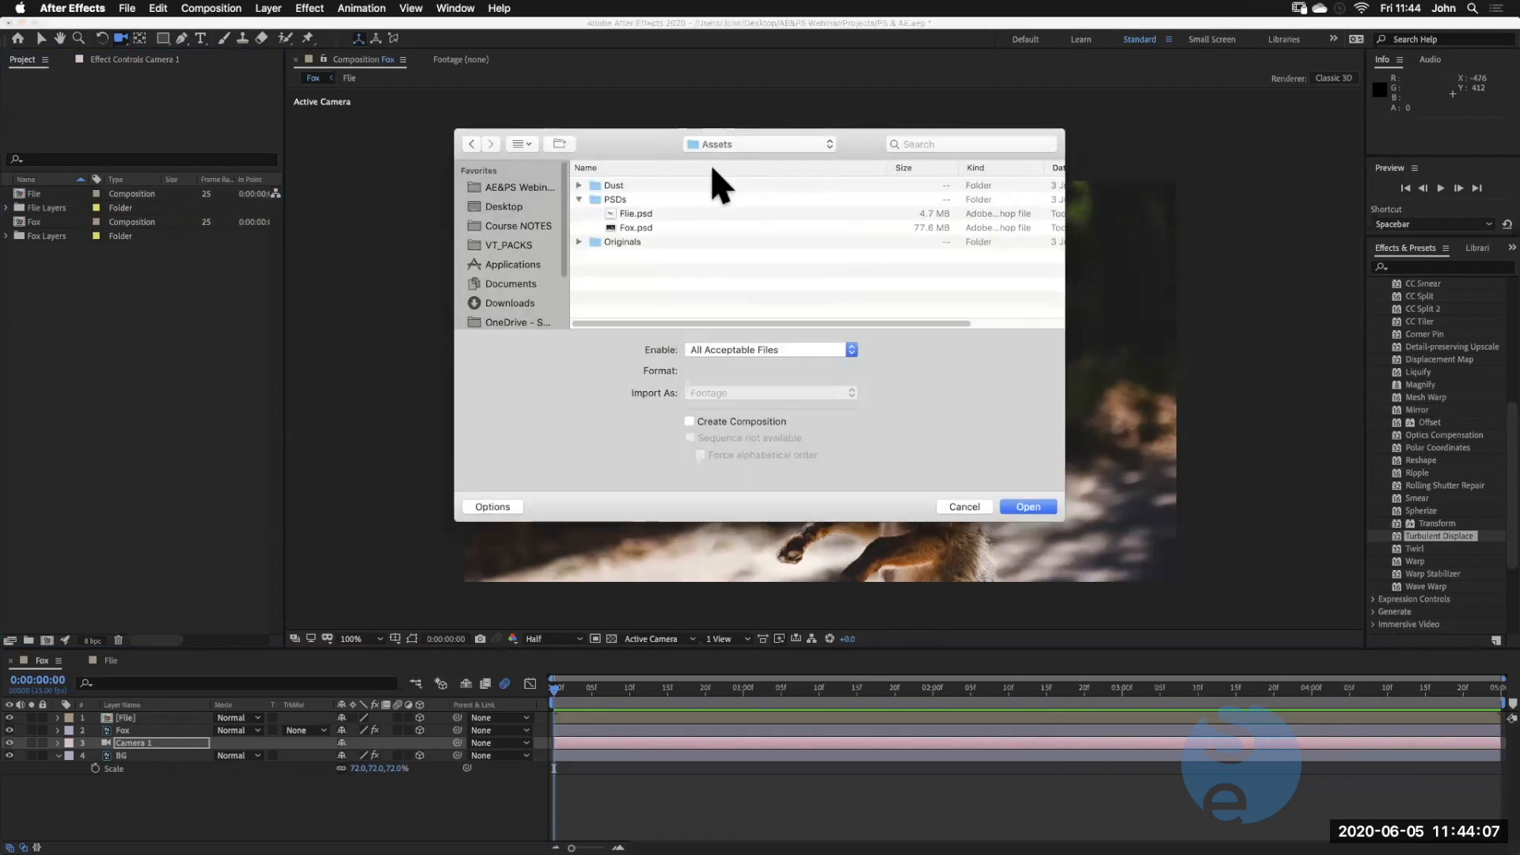
click(578, 185)
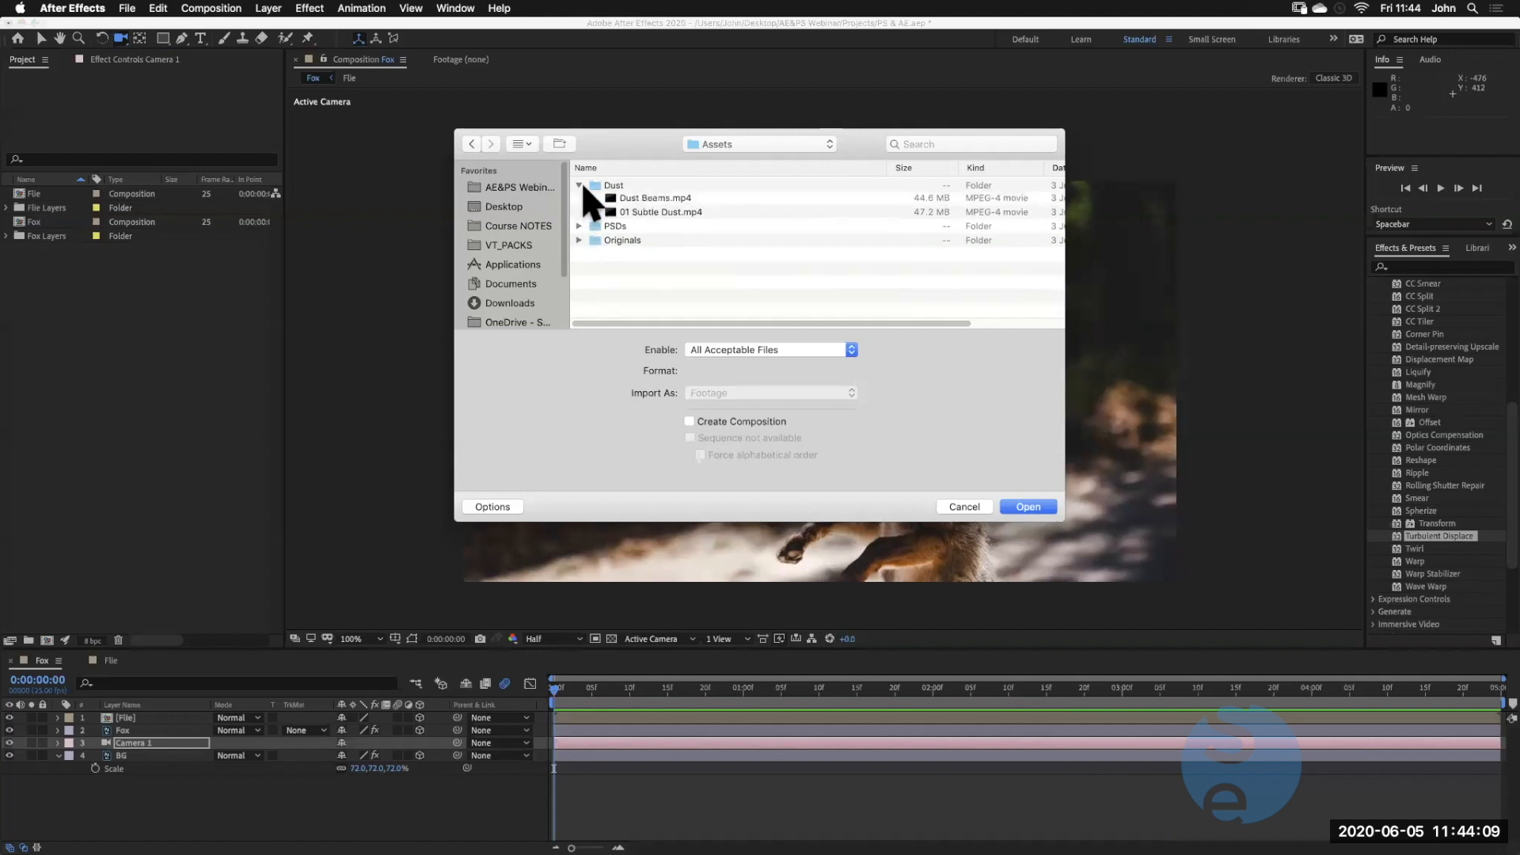
click(669, 200)
click(1037, 507)
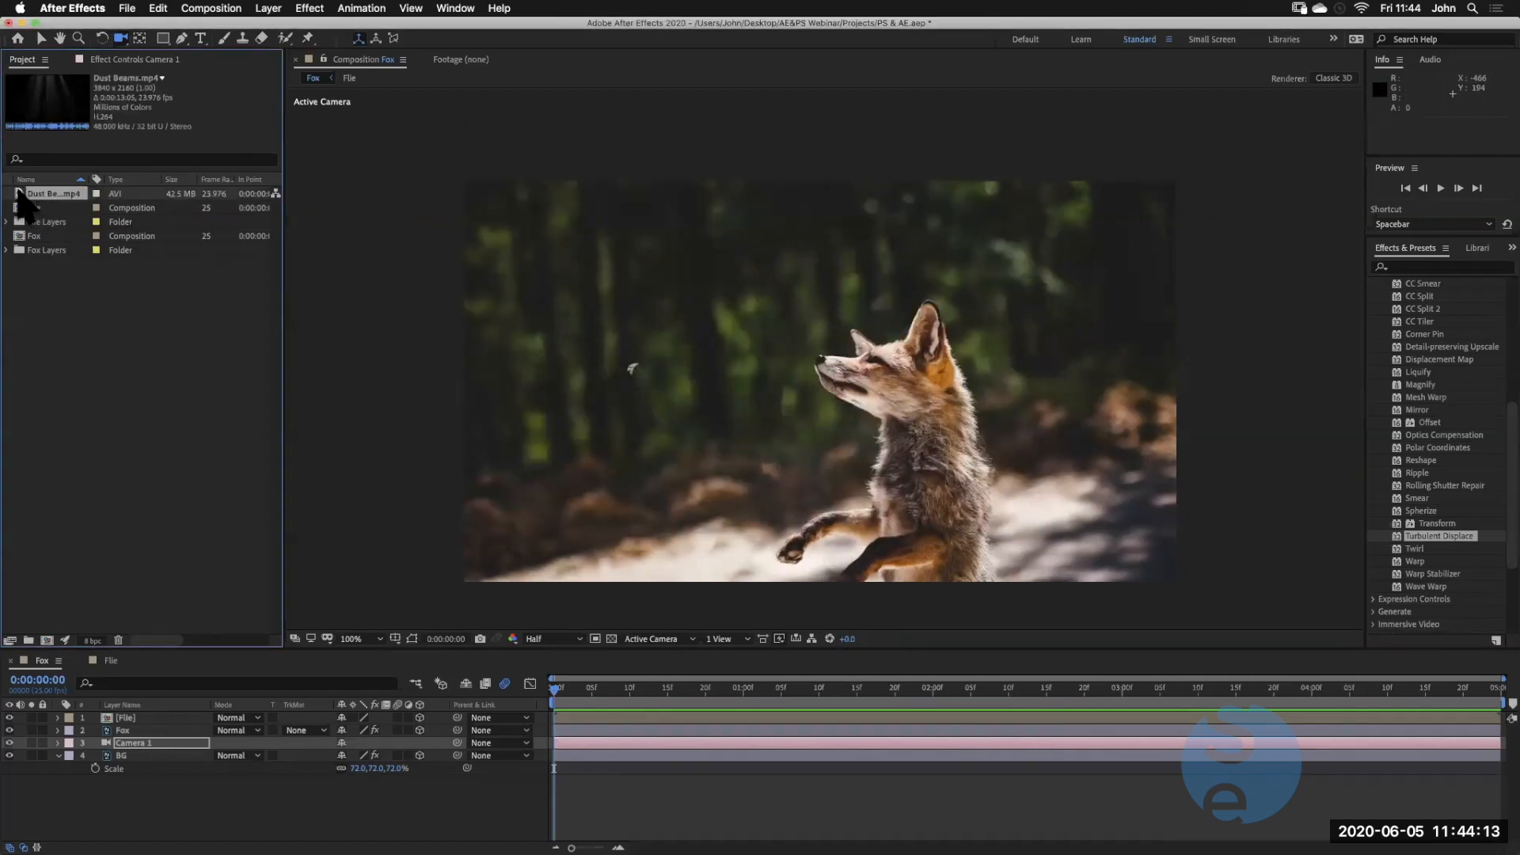
Open the Dust Beams.mp4 footage and play it to examine the dust and light beams
double_click(21, 195)
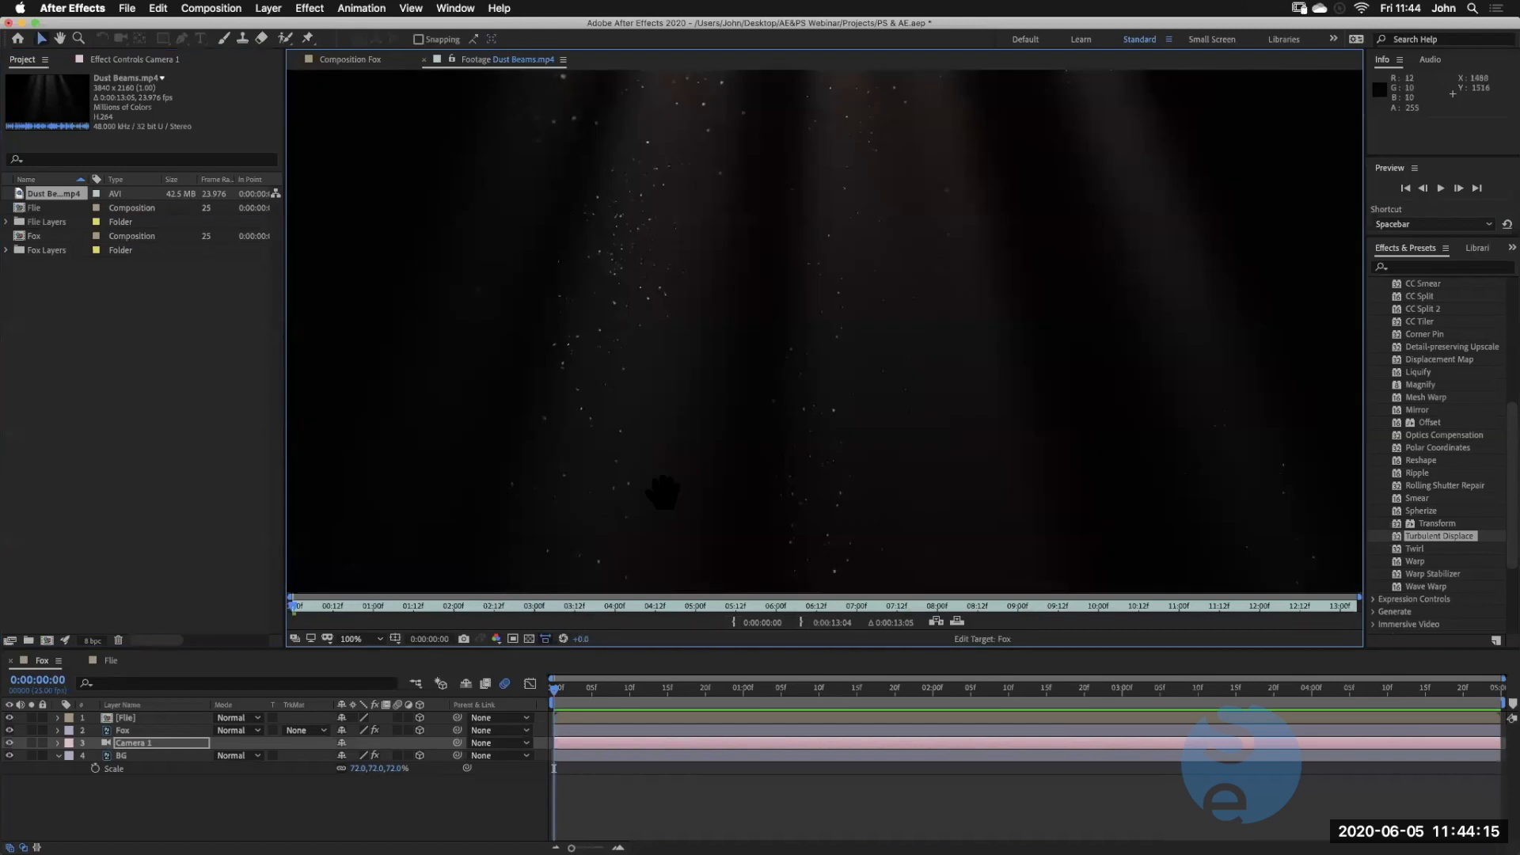
key(space)
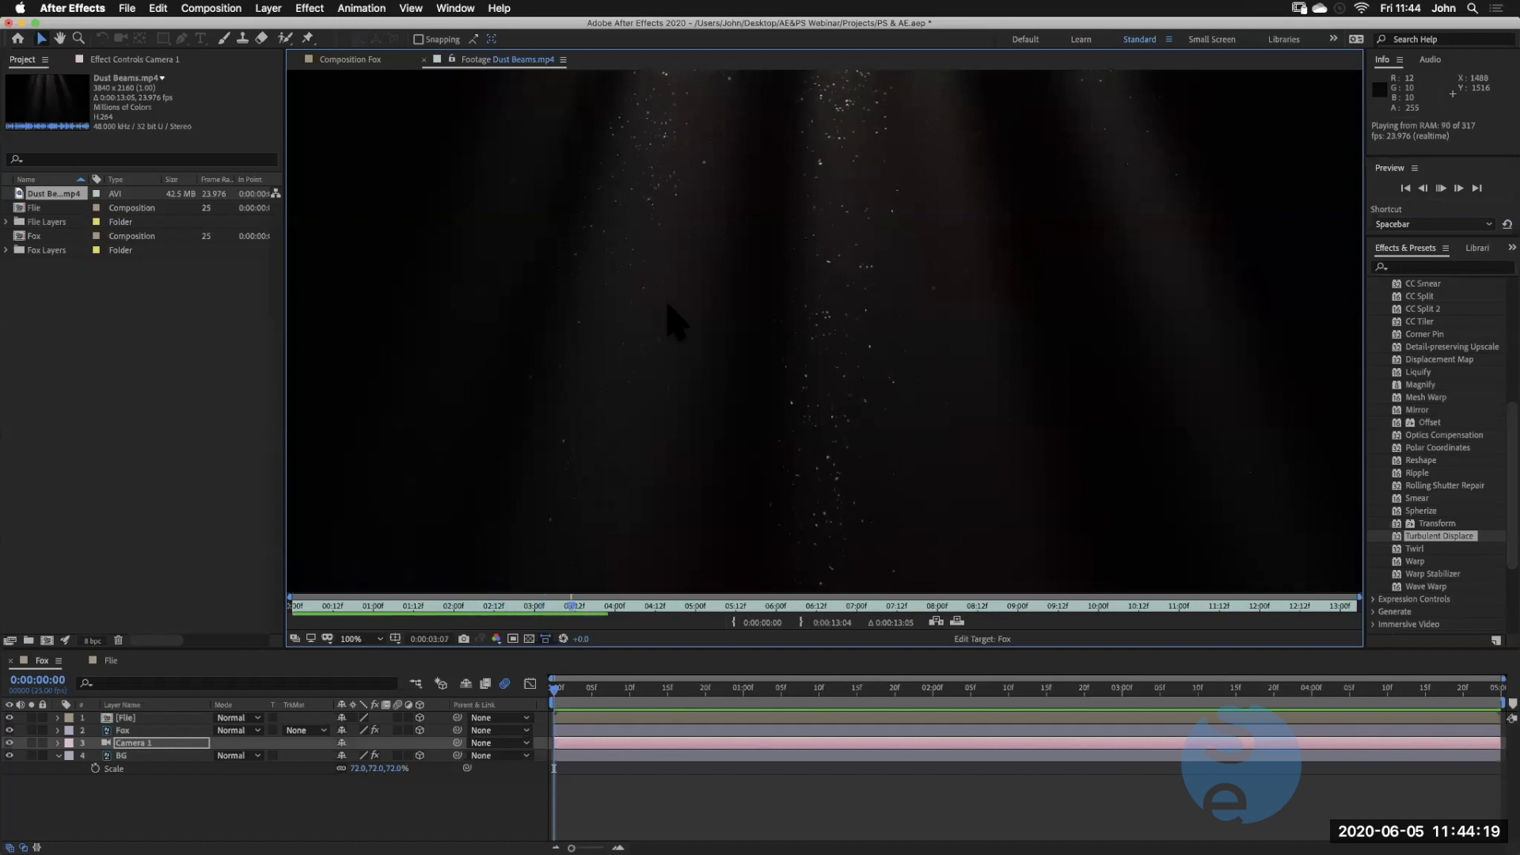
key(space)
Place Dust Beams.mp4 as the topmost layer of the Fox composition and set its blending mode to Screen
drag(50, 199, 167, 722)
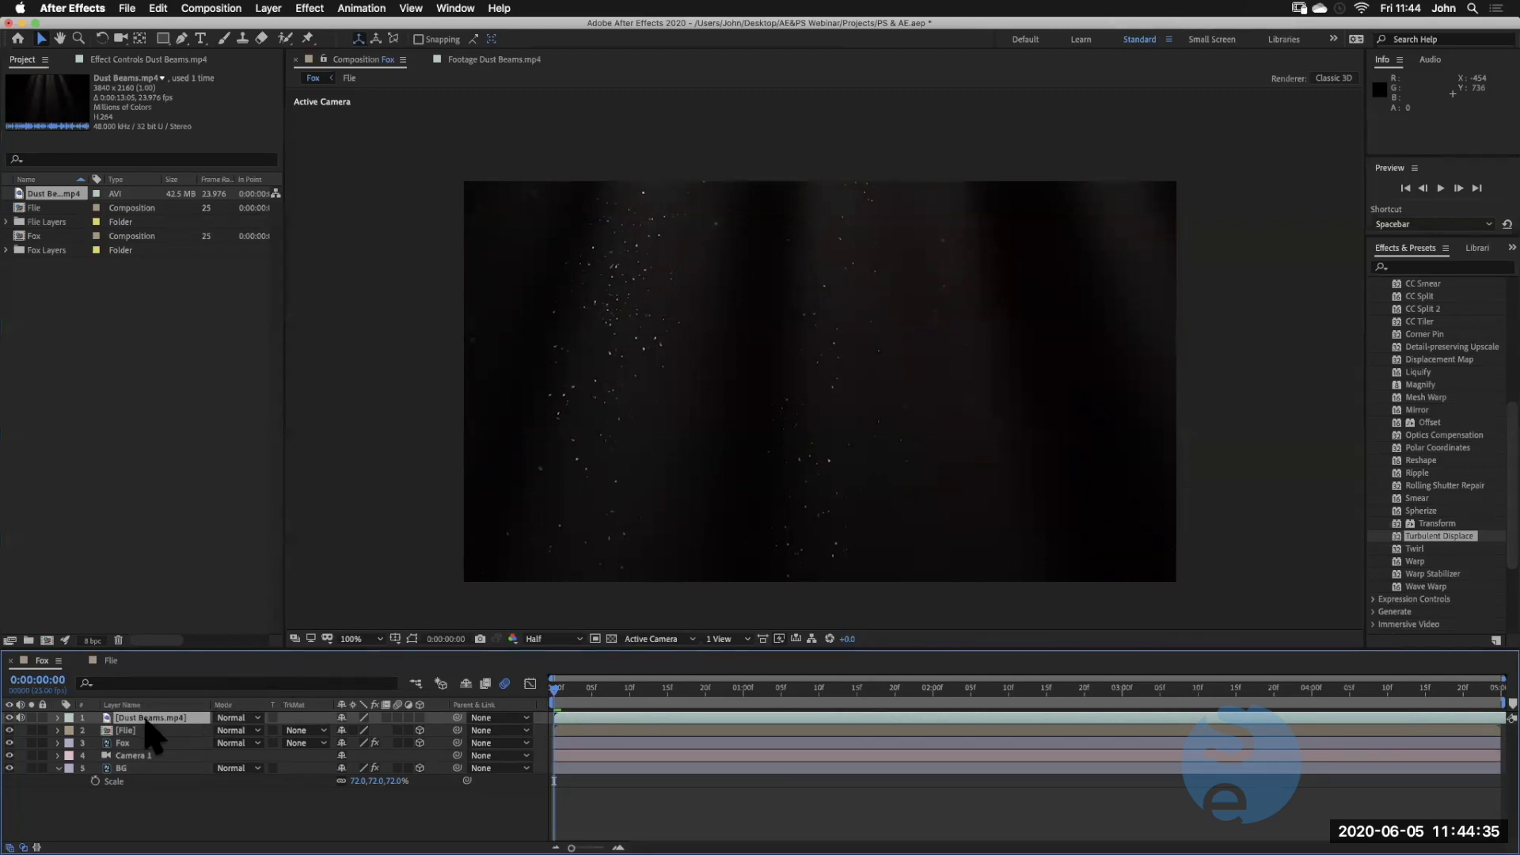
click(241, 721)
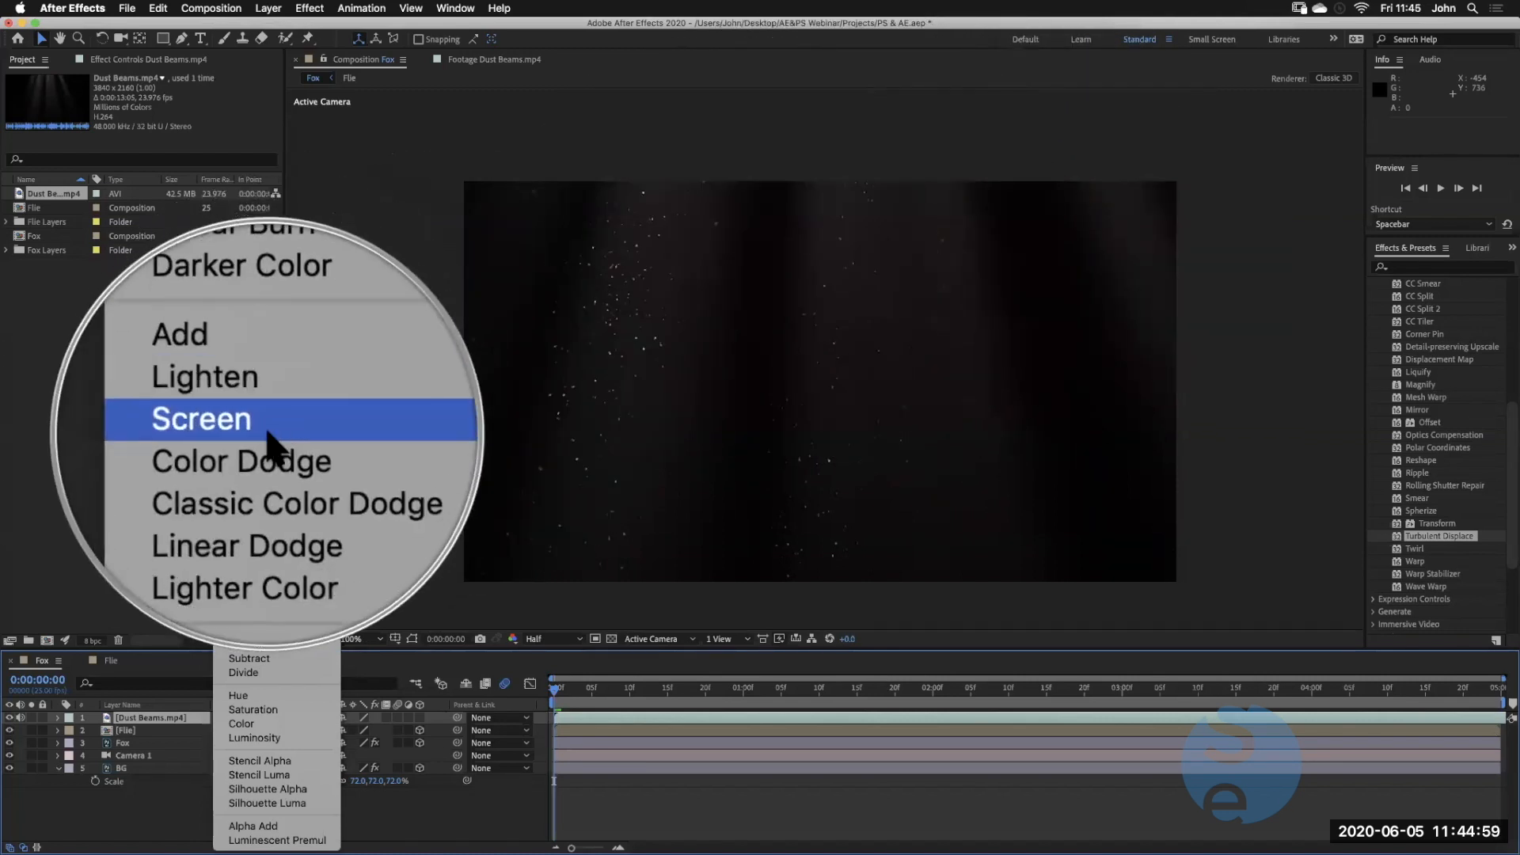
click(266, 432)
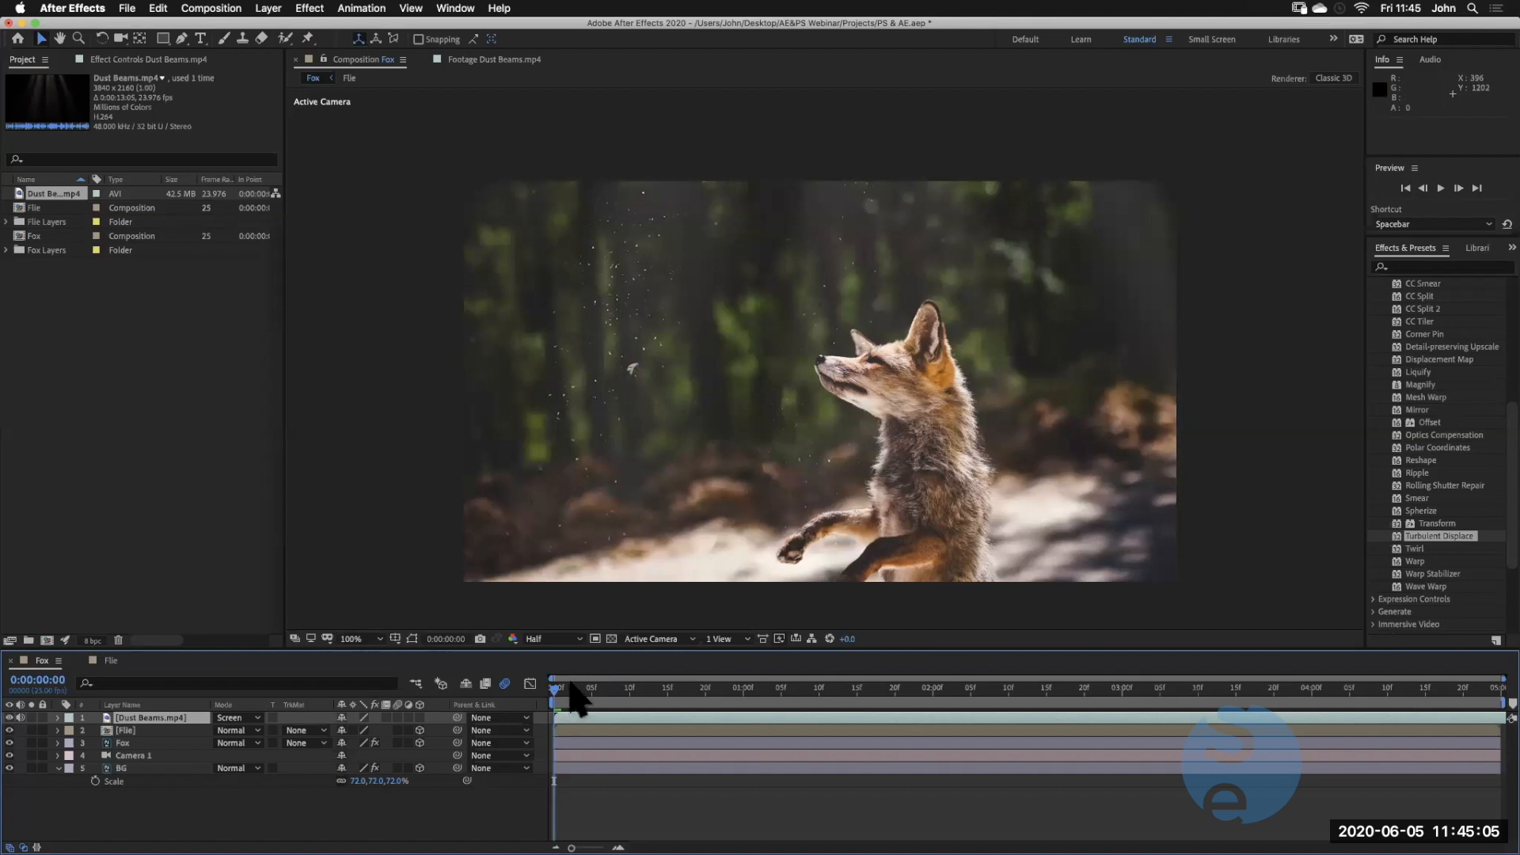
Preview the dust overlay on the fox scene from the start and make the Dust Beams.mp4 layer 3D
key(space)
drag(772, 685, 543, 717)
key(space)
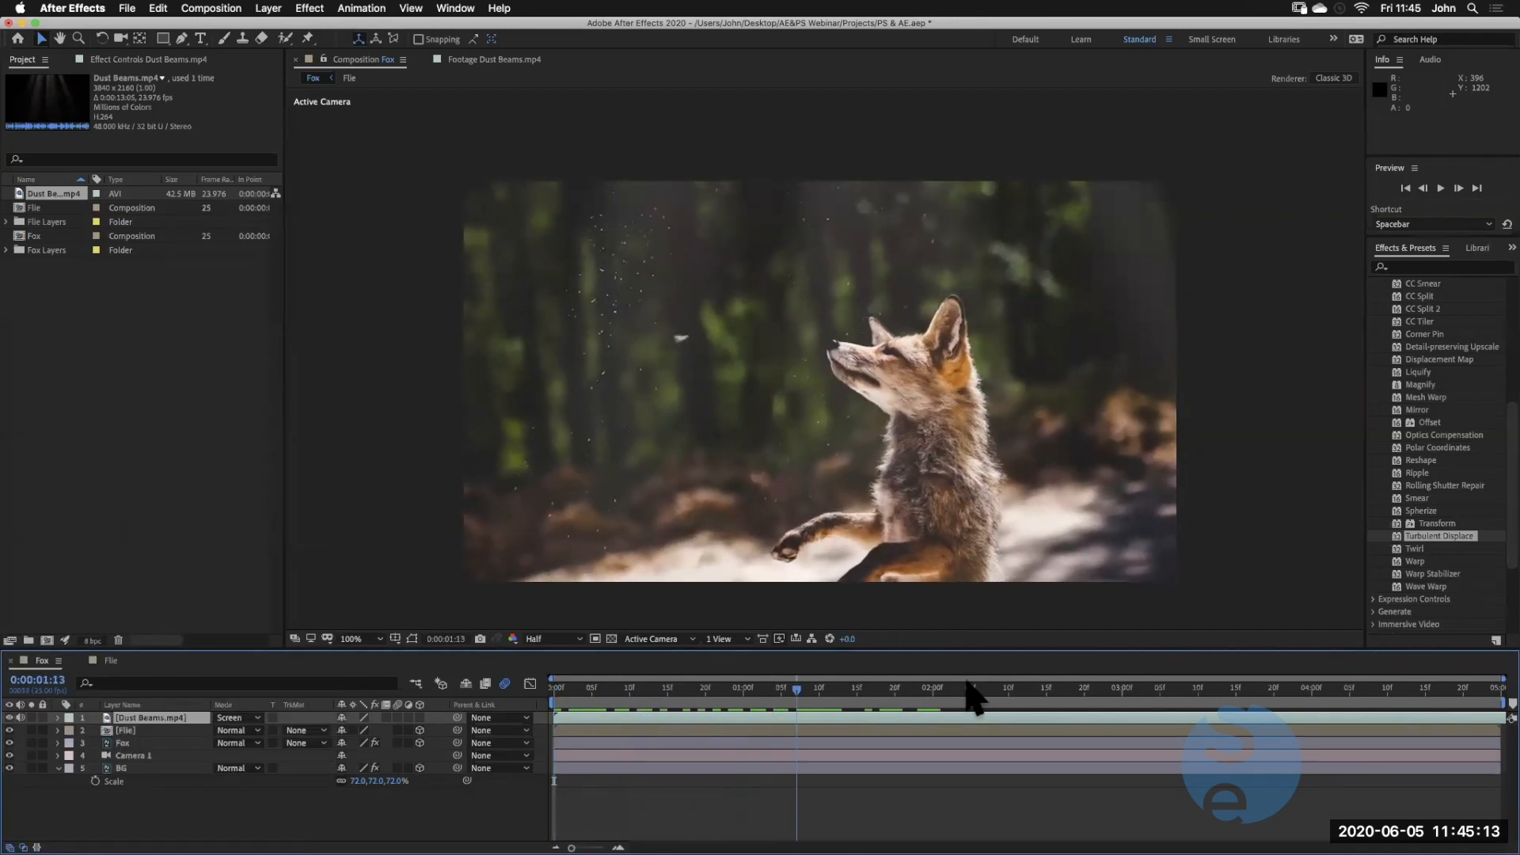
key(space)
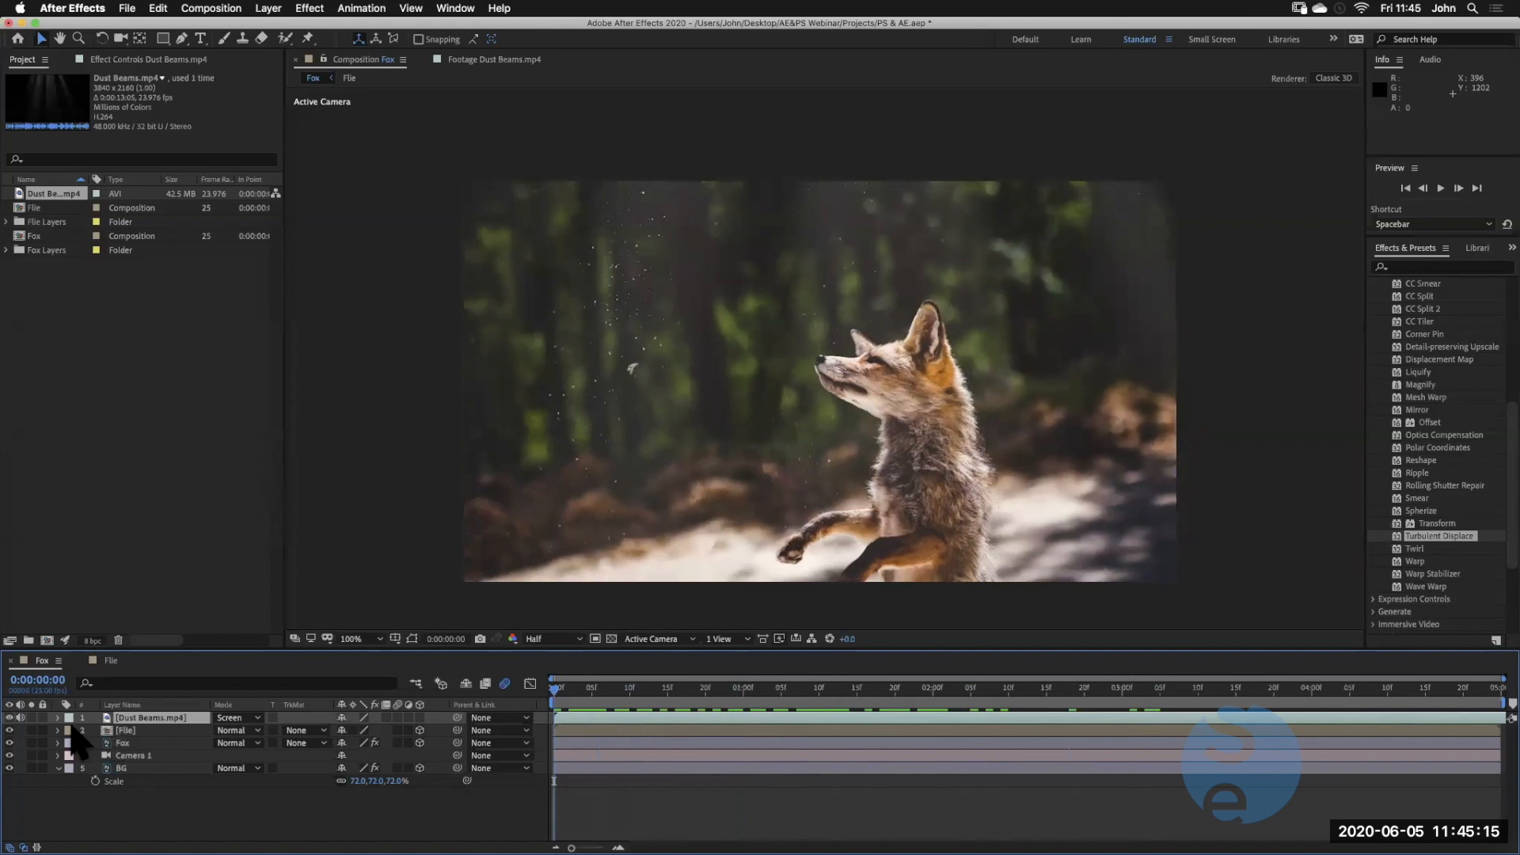
click(420, 717)
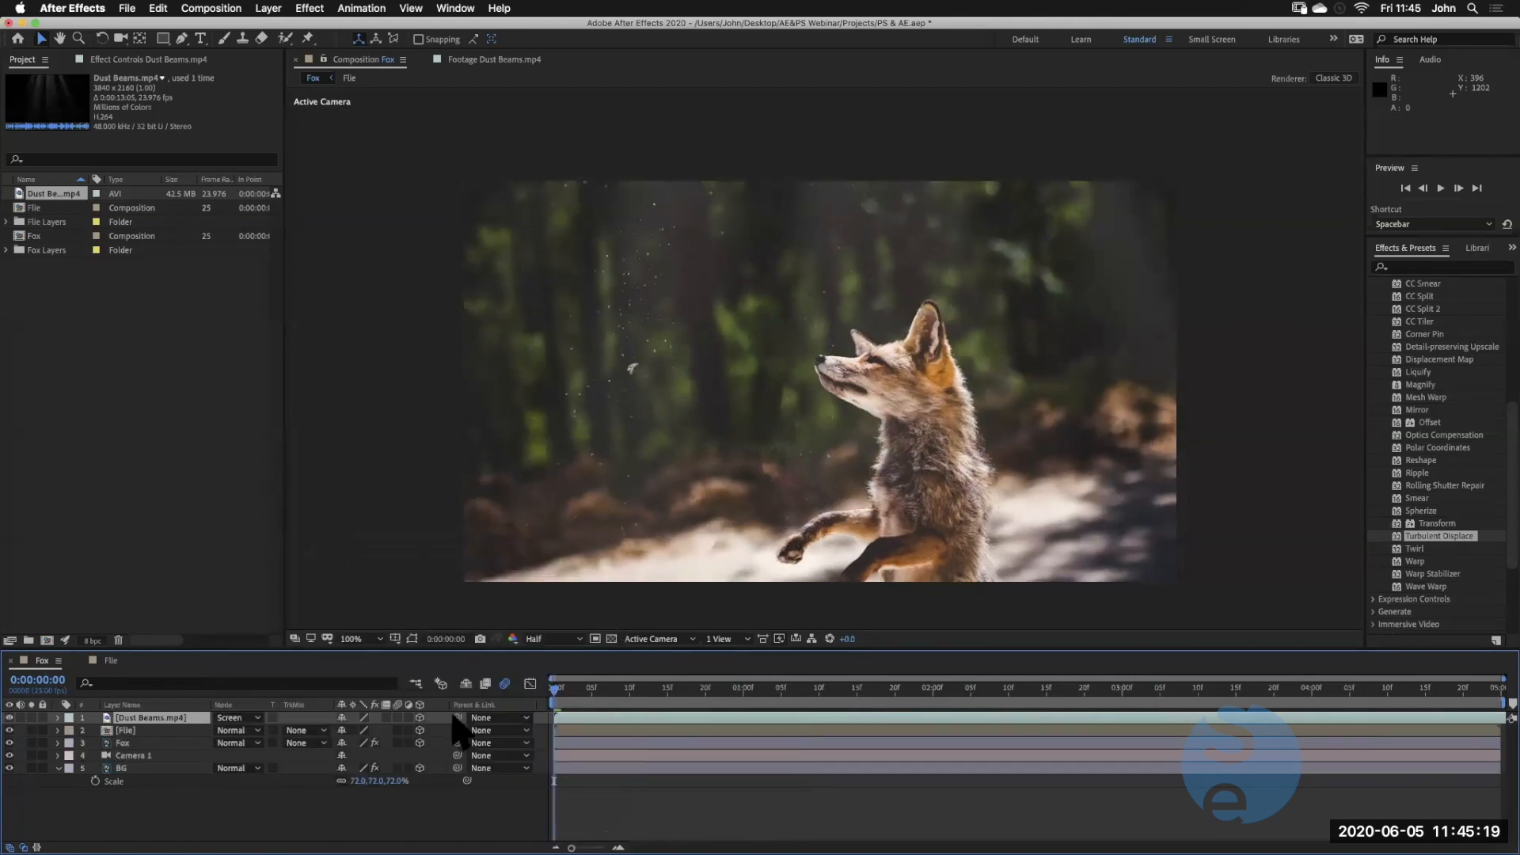
From an orbited Custom View 1, set the Dust Beams.mp4 layer's Z position to -419 and its scale to 72%
click(645, 640)
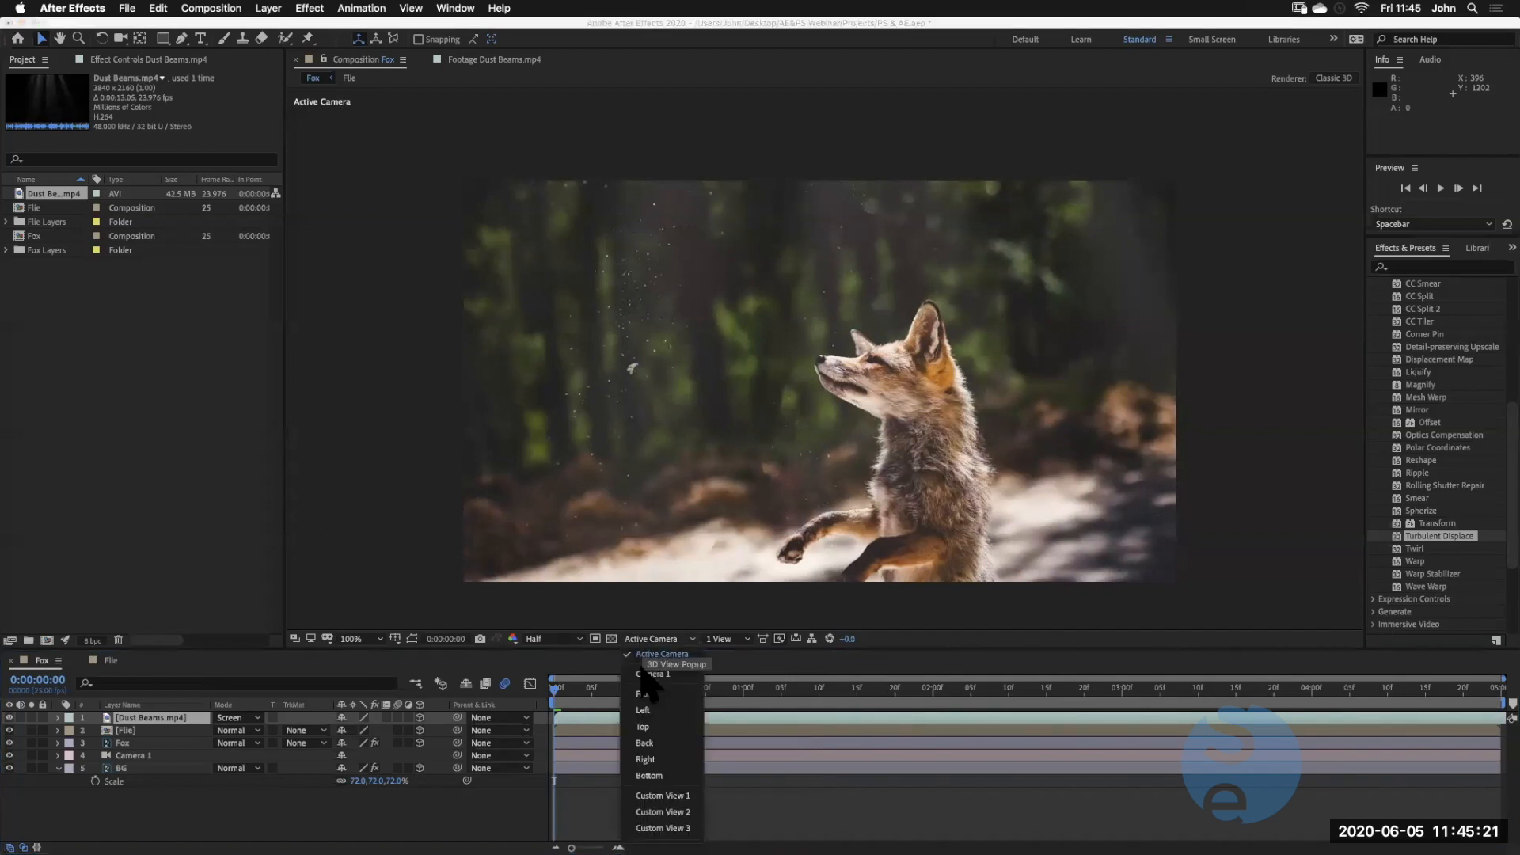
click(655, 794)
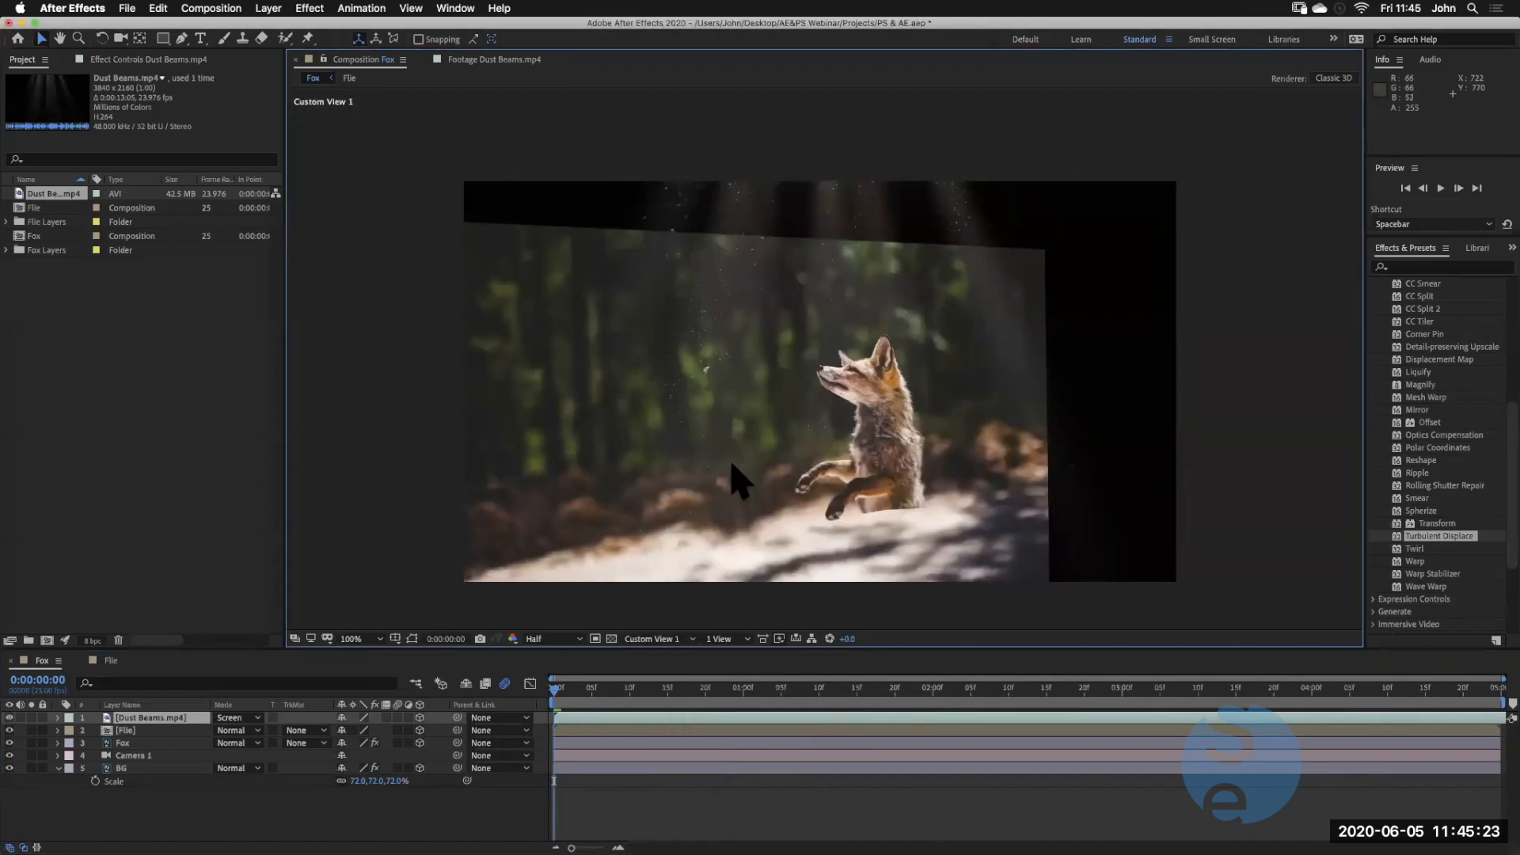
key(c)
drag(746, 472, 771, 408)
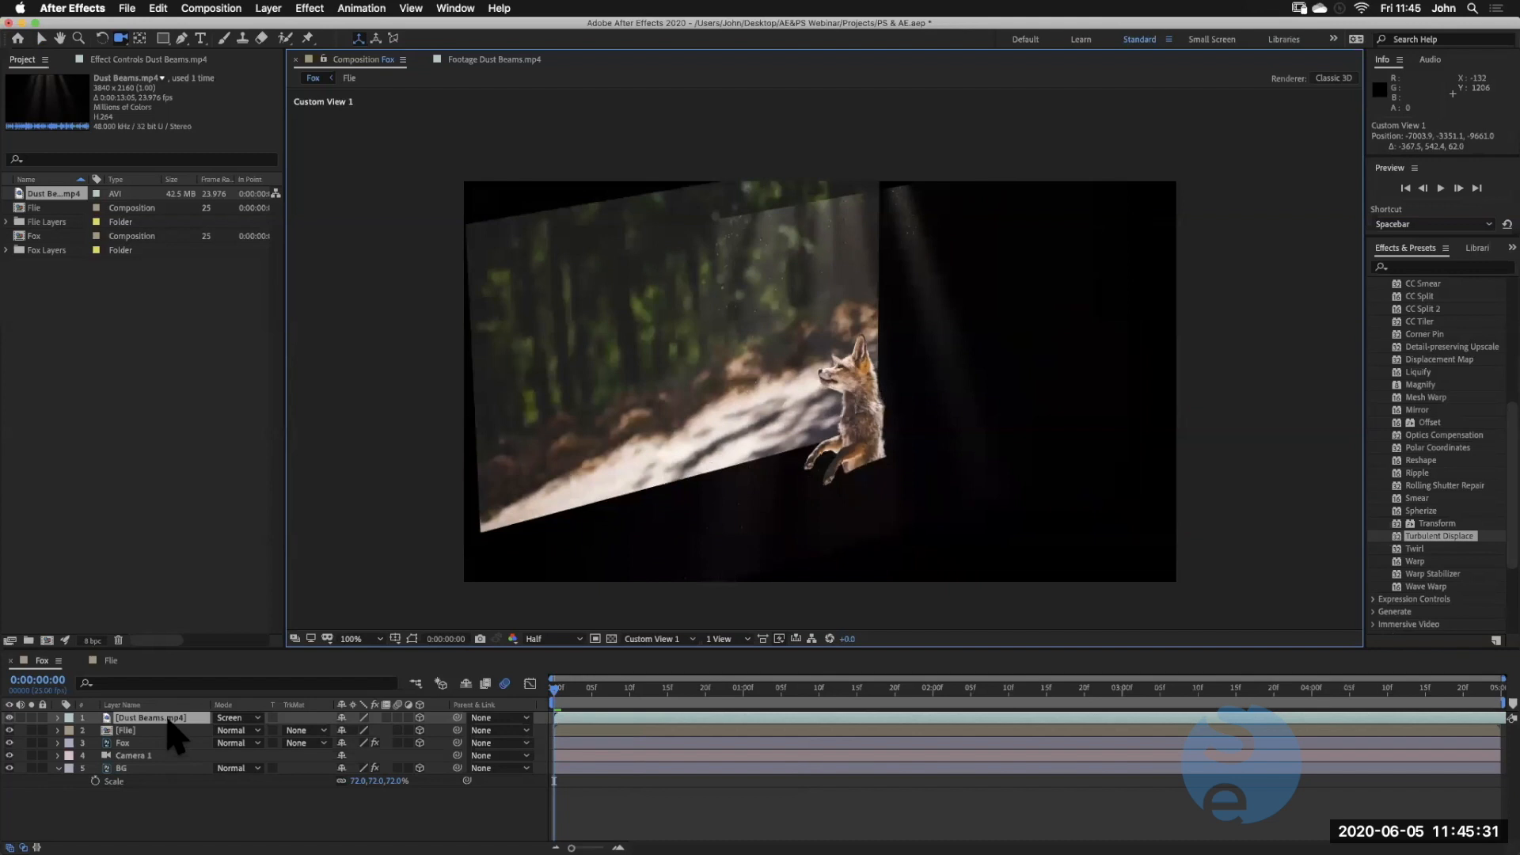
key(p)
drag(391, 730, 162, 797)
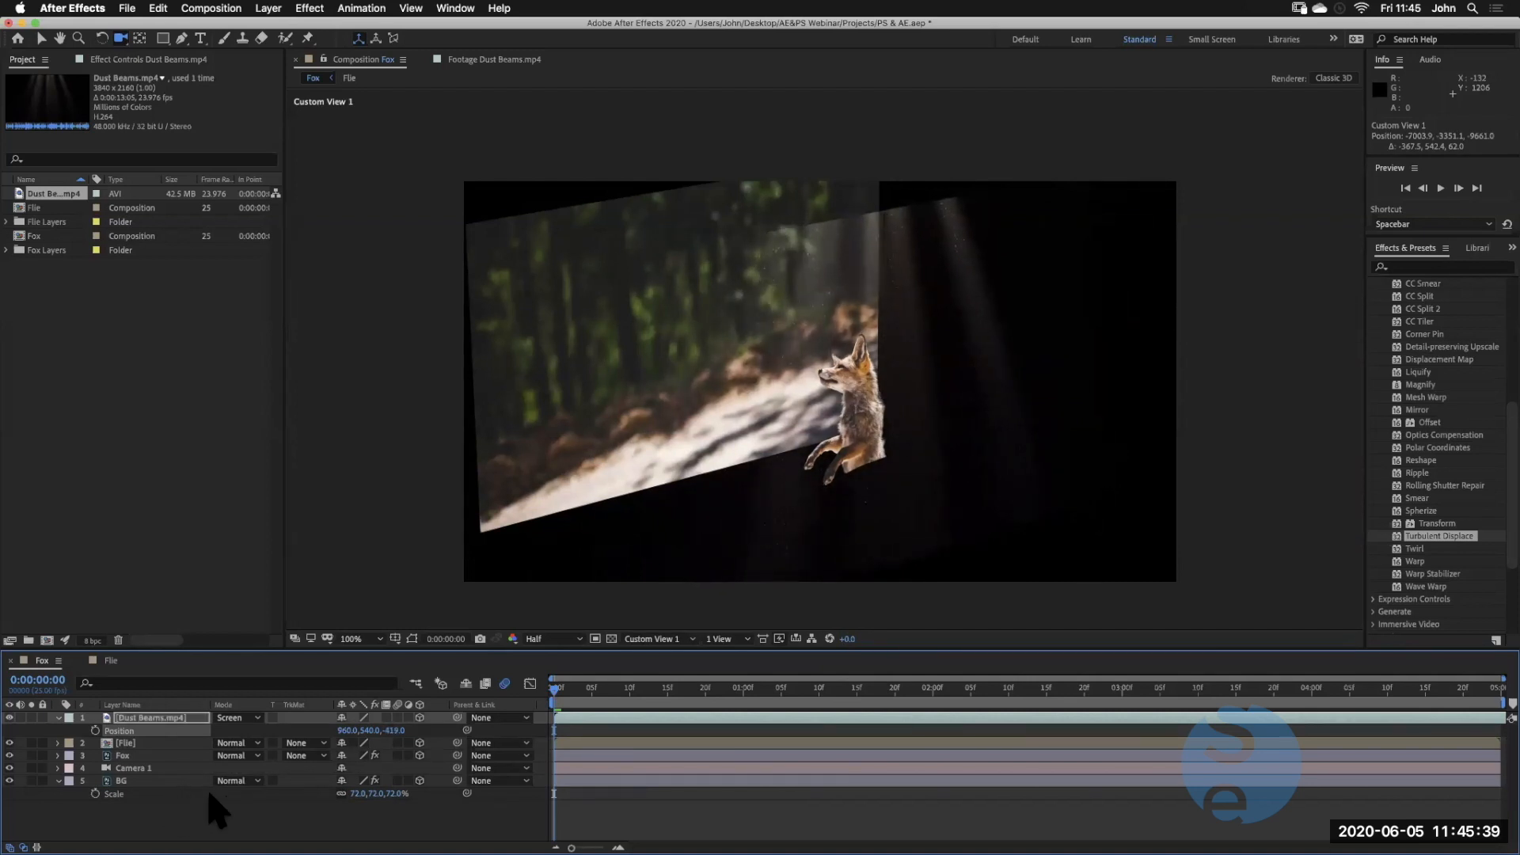
key(s)
mouse_move(356, 730)
mouse_down()
mouse_move(338, 737)
mouse_move(352, 736)
mouse_up()
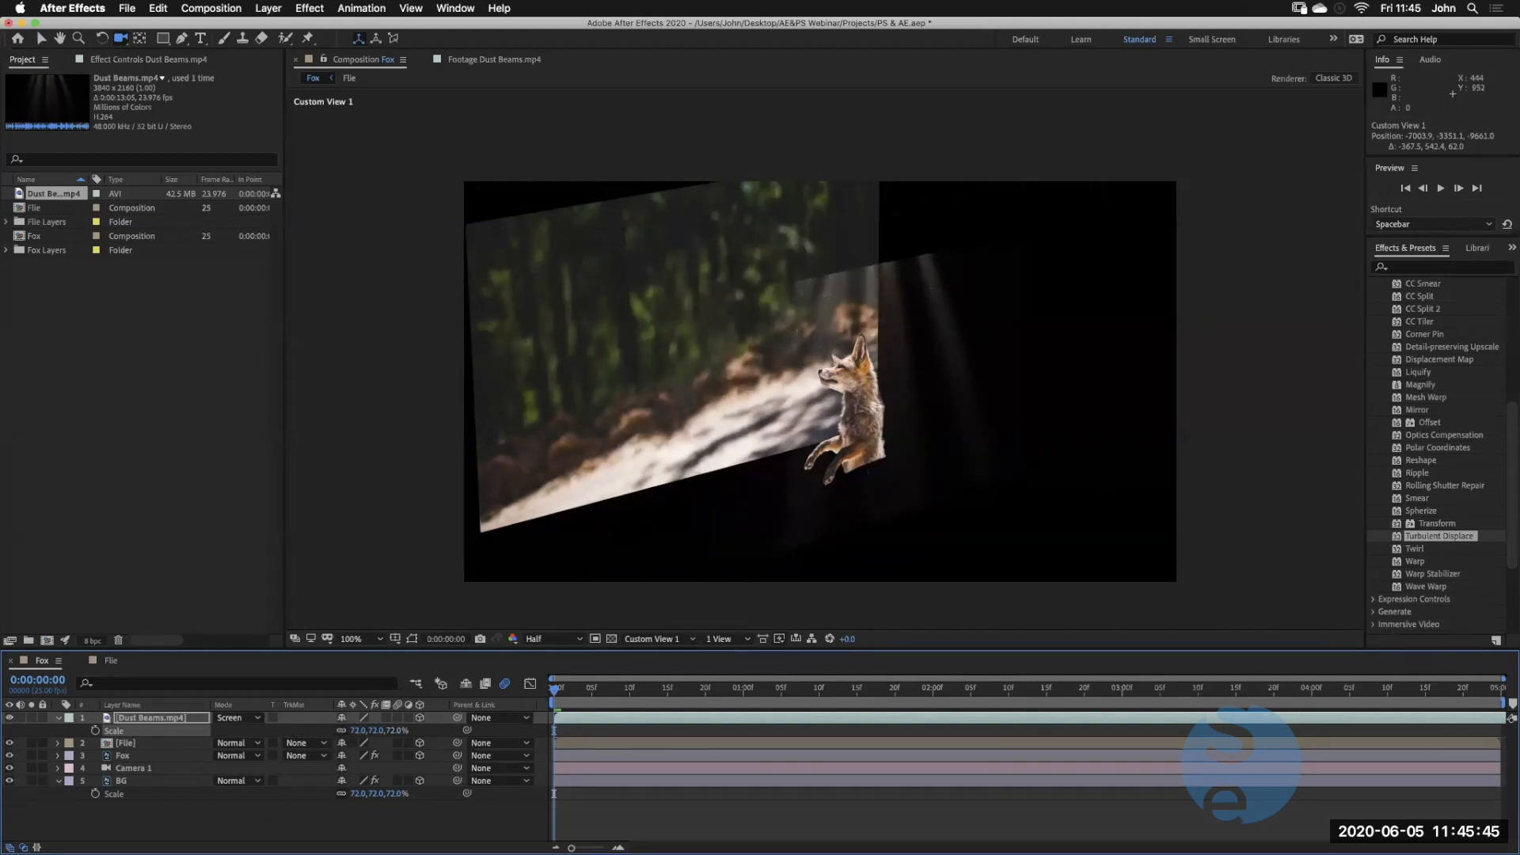
Examine the depth spacing of the dust, fox and background layers in Custom View 1, ending back in the Active Camera view
scroll(837, 341, down, 2)
scroll(836, 341, up, 3)
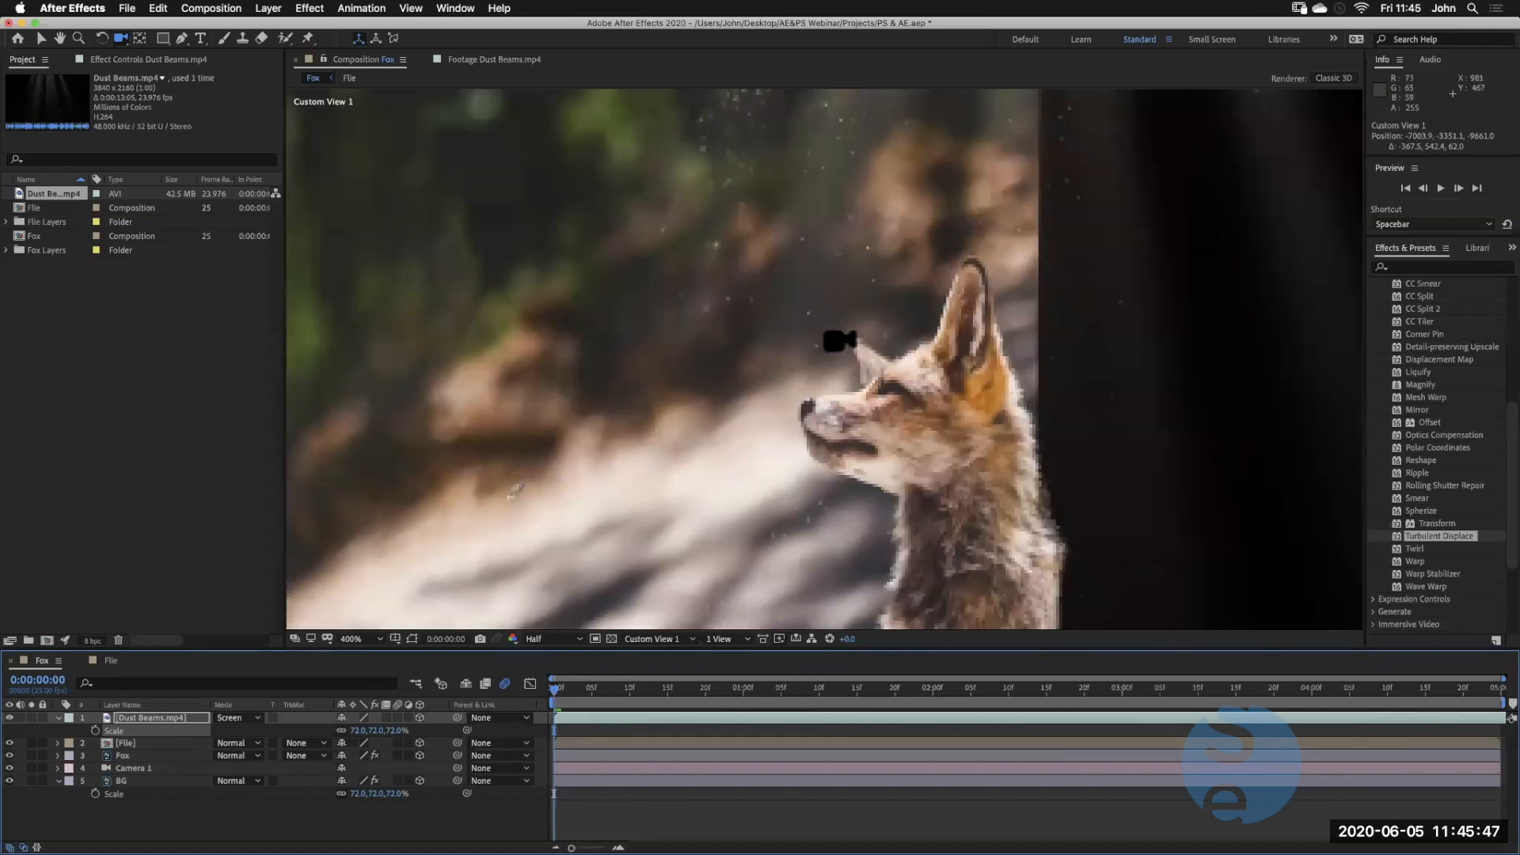
drag(837, 341, 910, 360)
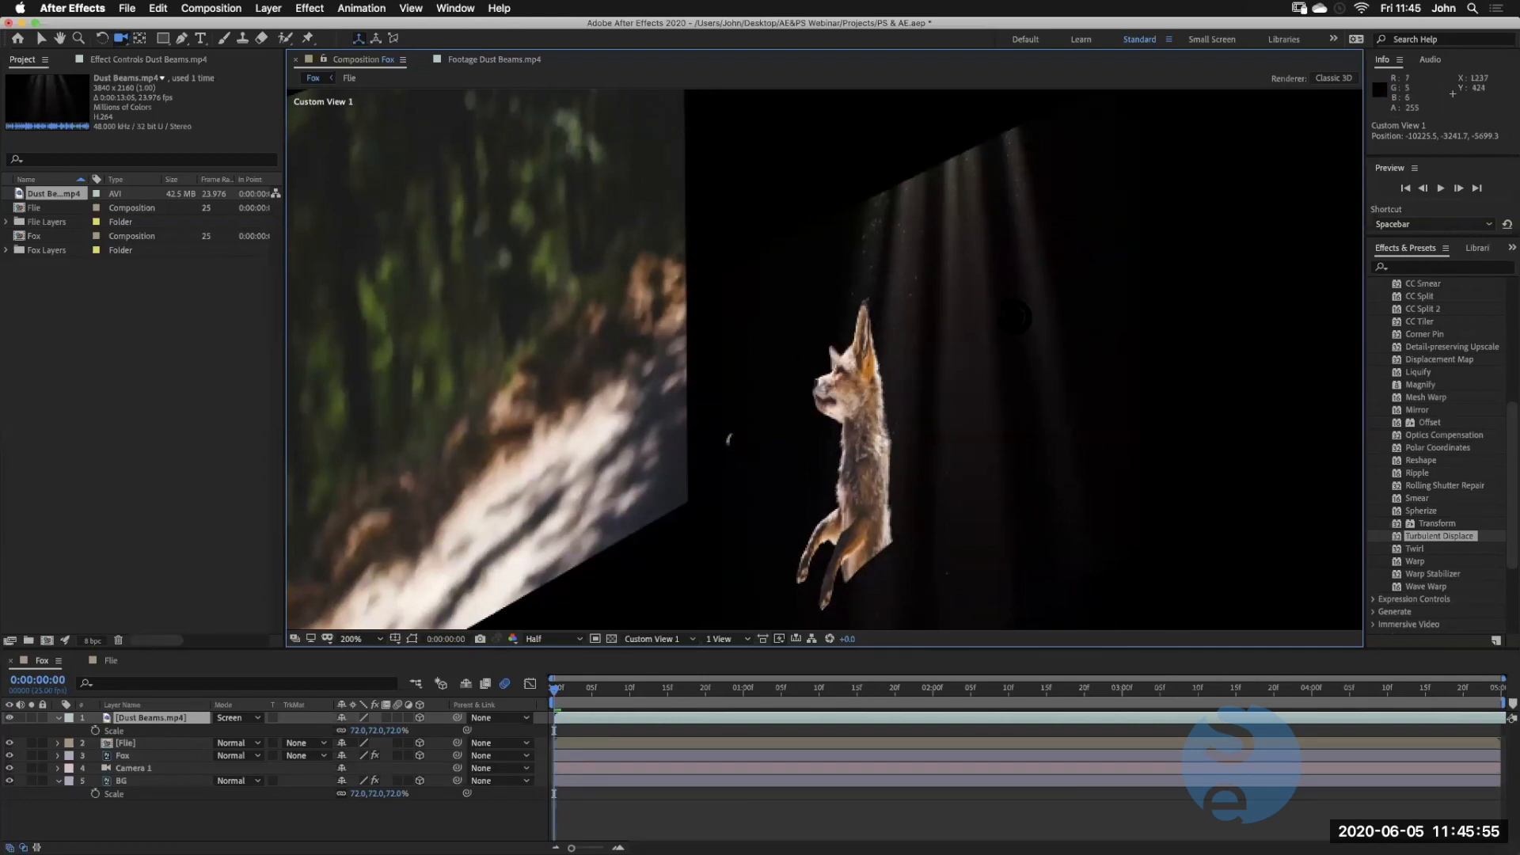
drag(1015, 317, 1002, 314)
click(651, 638)
click(657, 657)
key(comma)
key(comma)
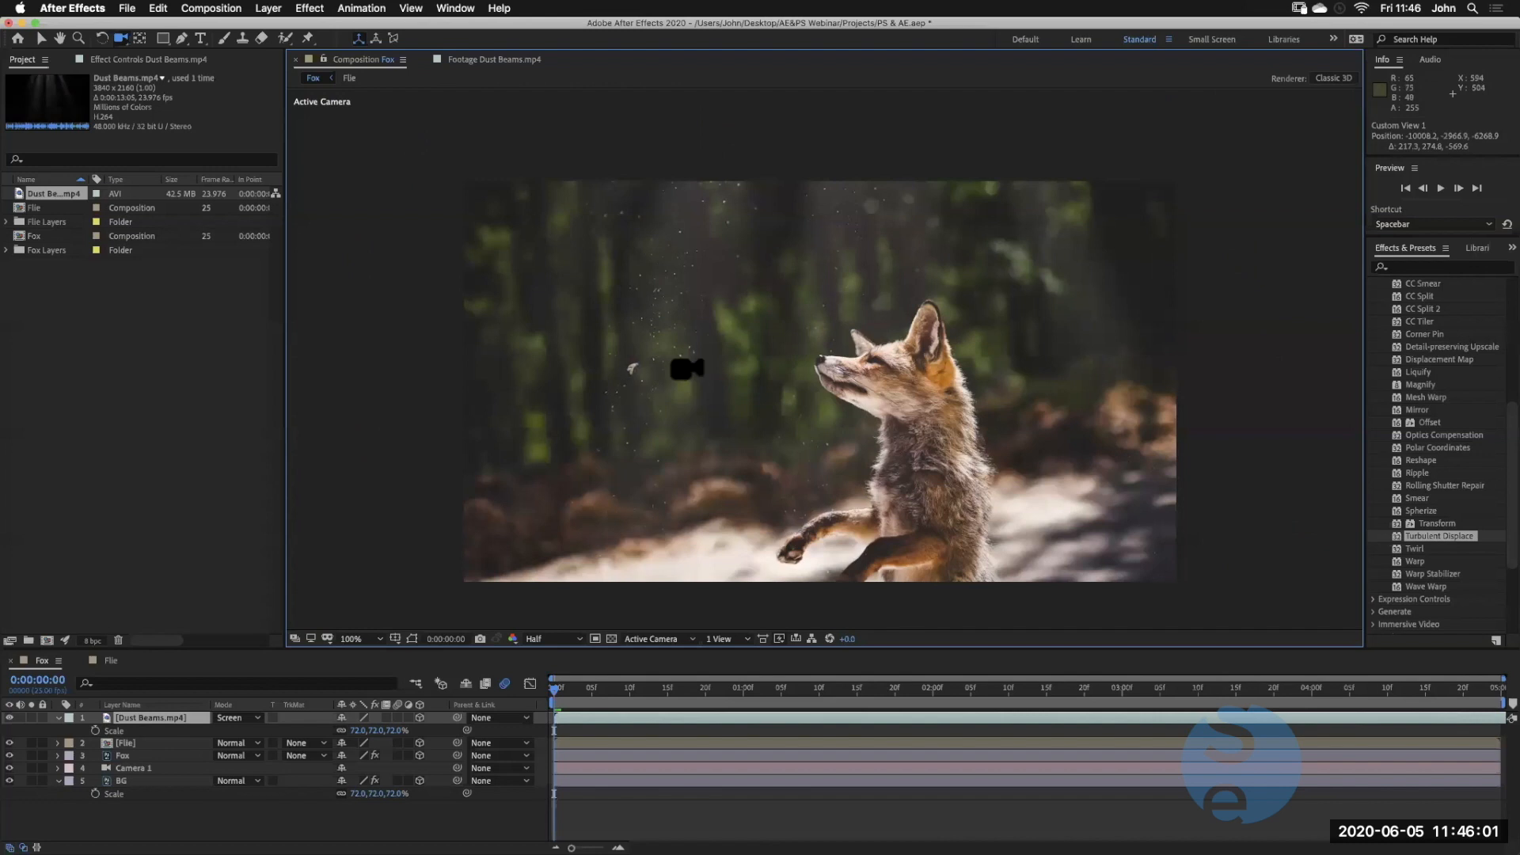
Toggle the visibility of the Dust Beams.mp4 layer to compare the fox scene with and without the dust
click(9, 717)
click(9, 717)
click(10, 718)
click(10, 717)
click(10, 717)
click(9, 717)
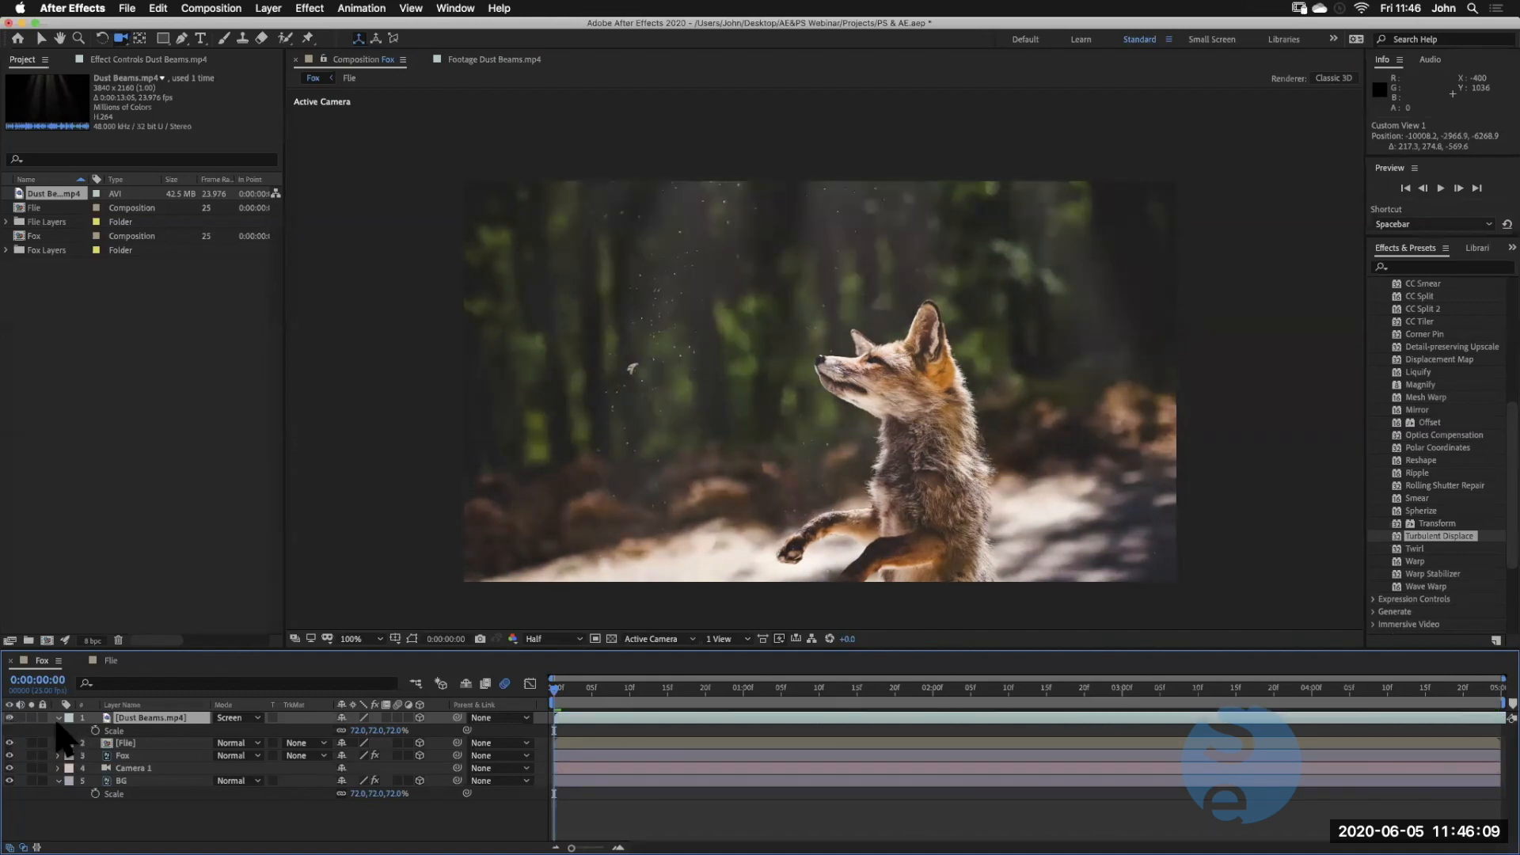
Adjust the opacity of the Dust Beams.mp4 layer in its transform properties
click(58, 717)
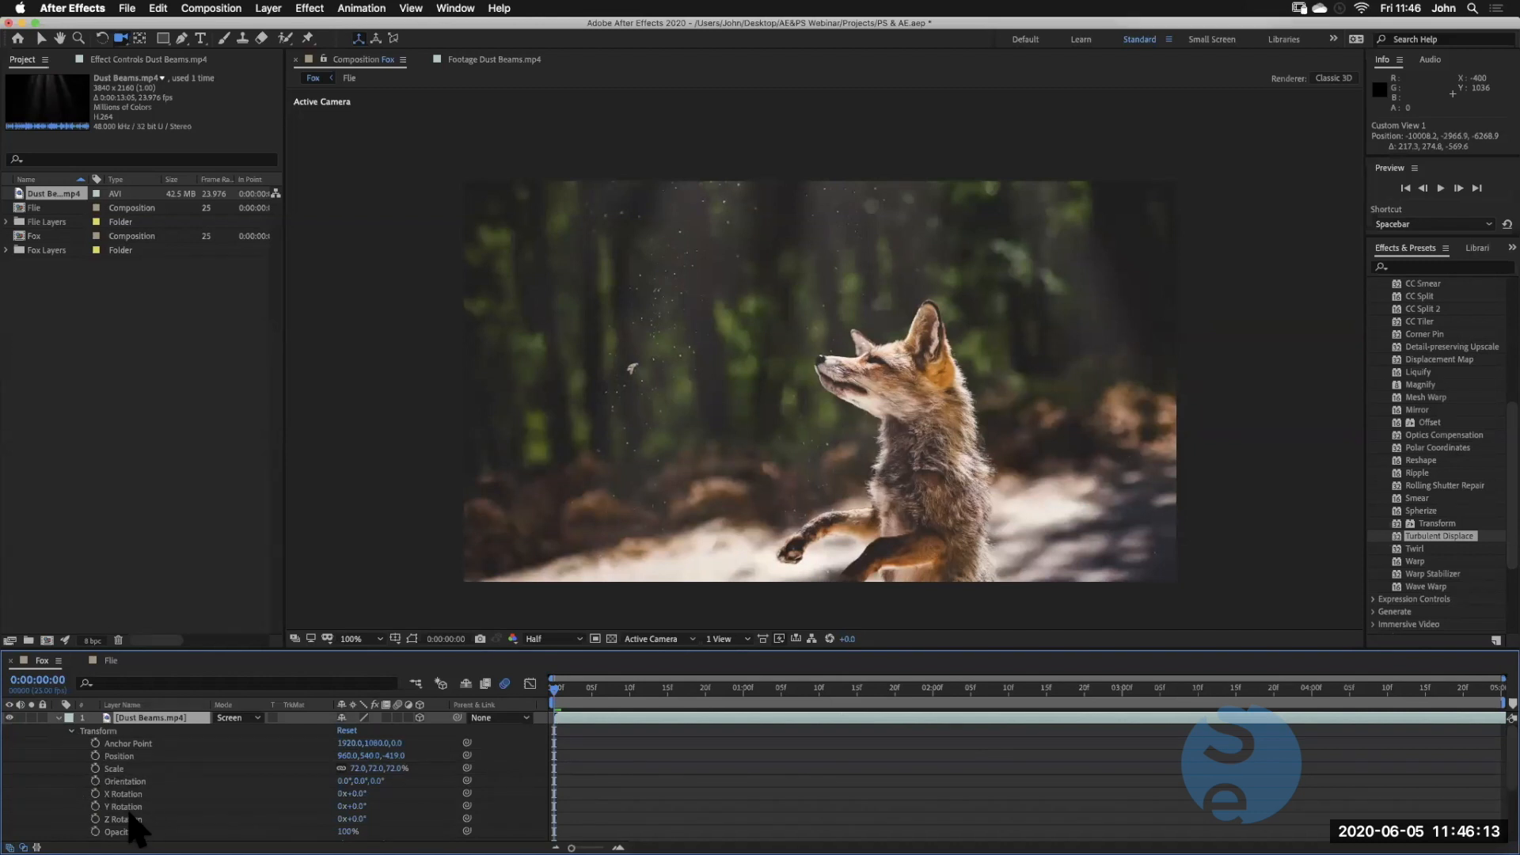
mouse_move(337, 797)
mouse_down()
mouse_move(316, 801)
mouse_move(327, 813)
mouse_up()
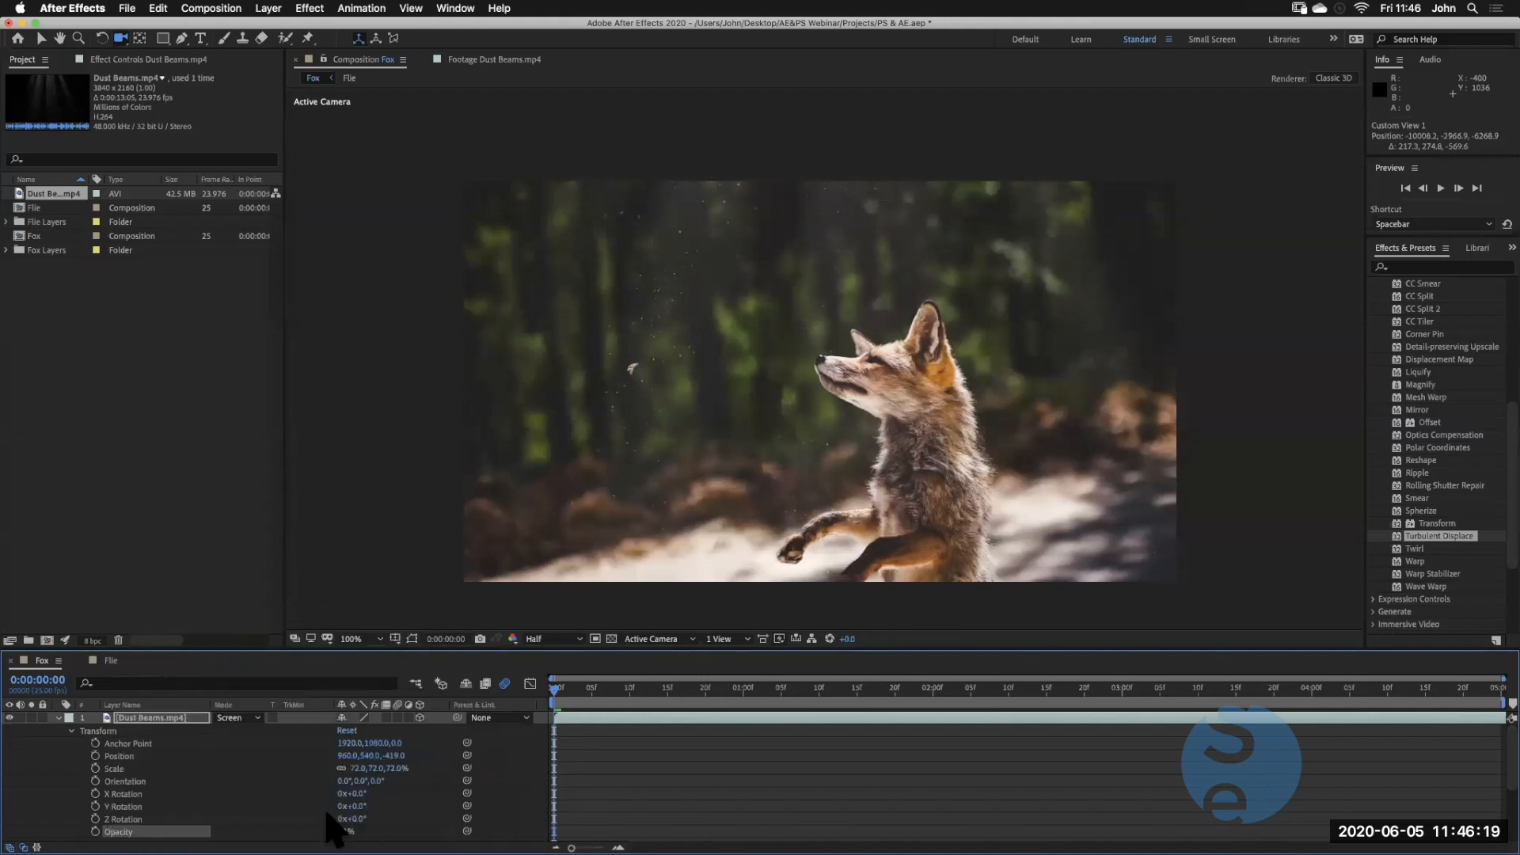
click(58, 717)
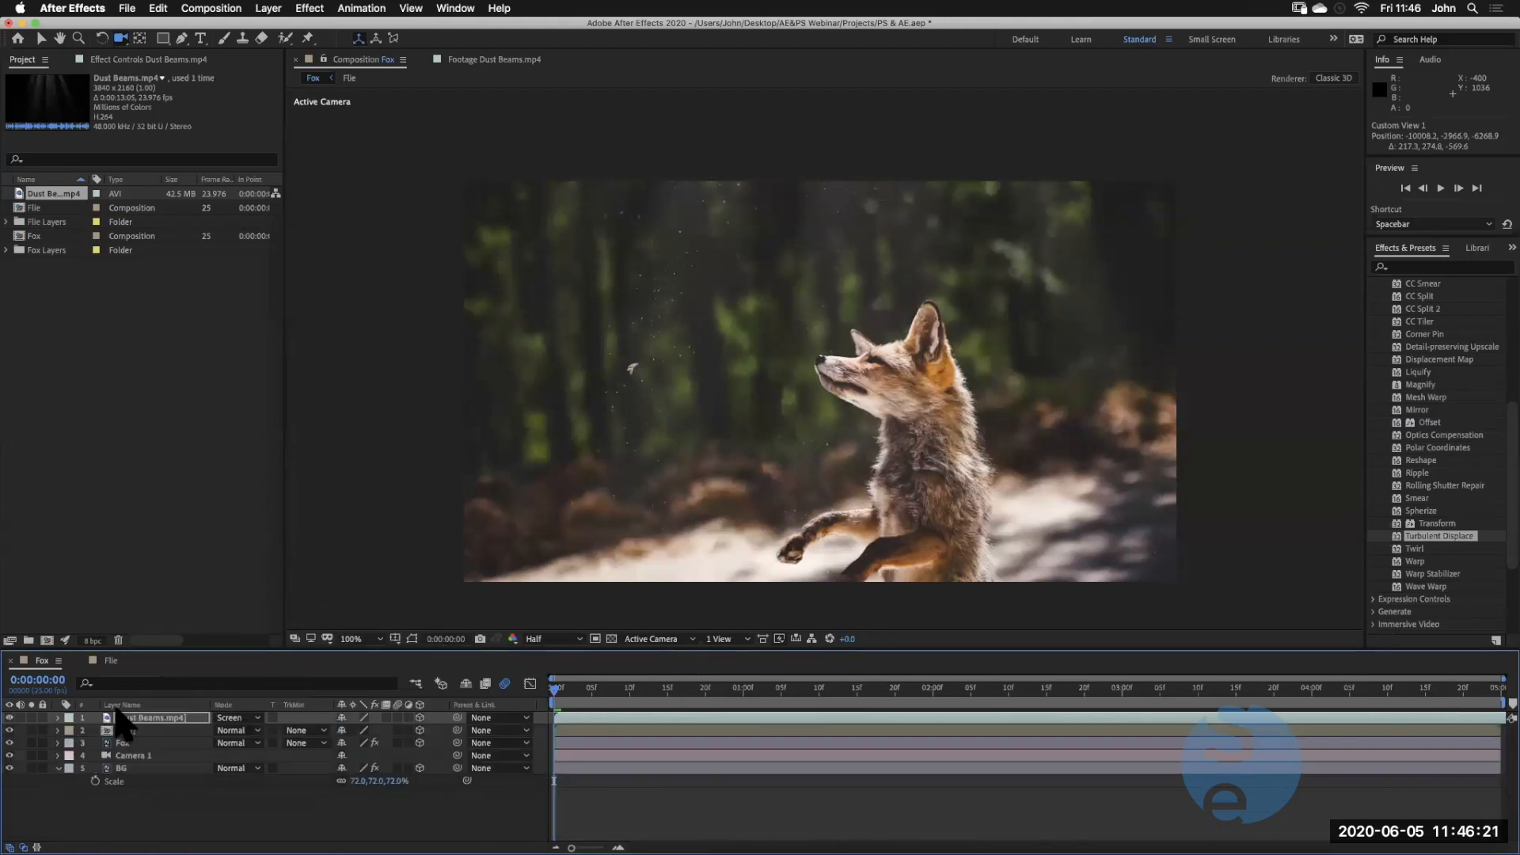
Preview the dust overlay over the animated fox scene and return to the first frame
key(space)
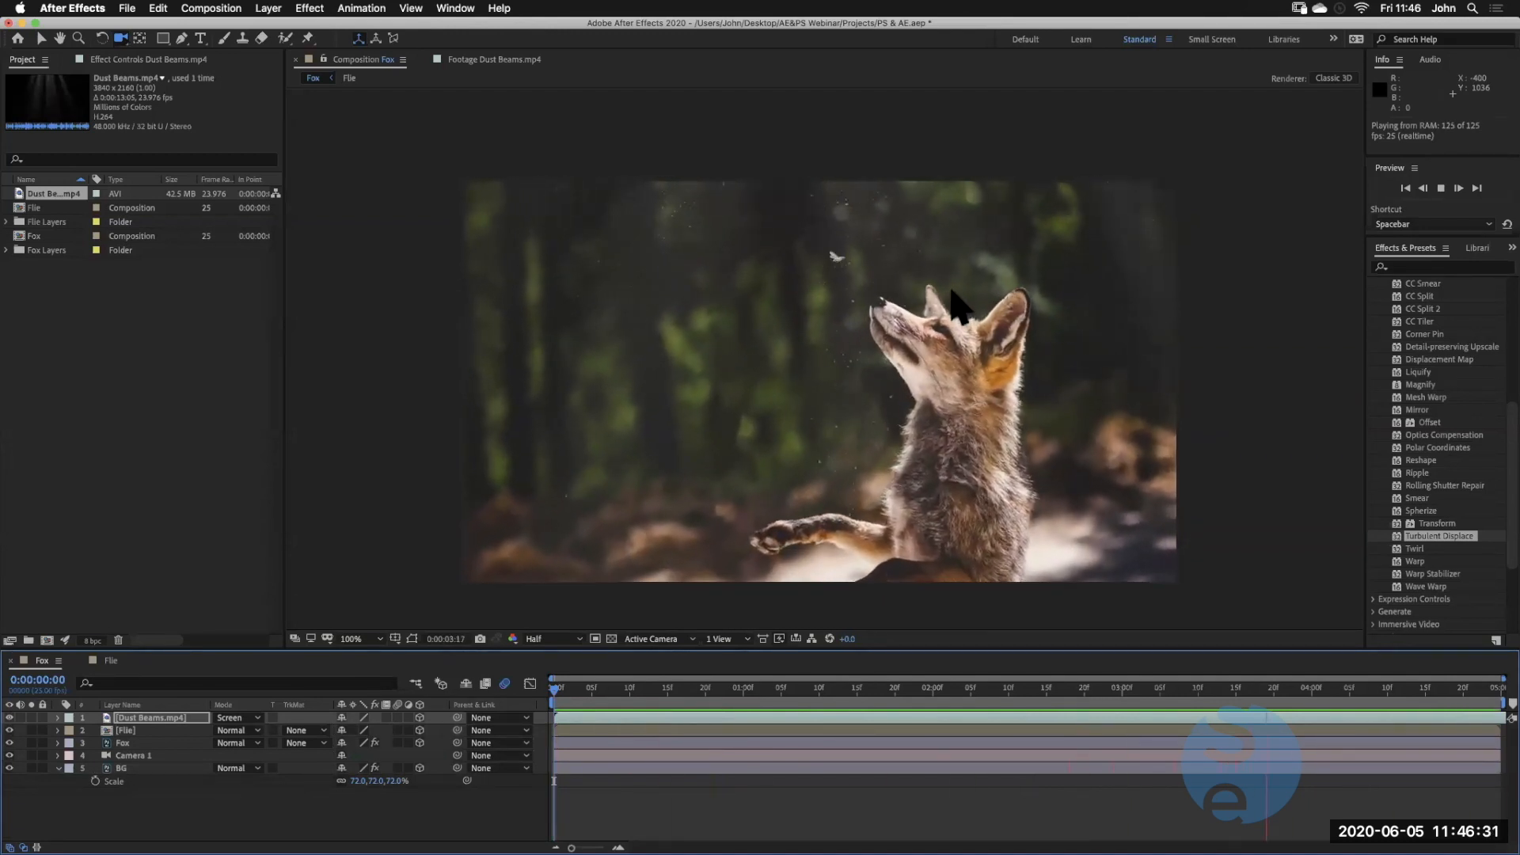
key(space)
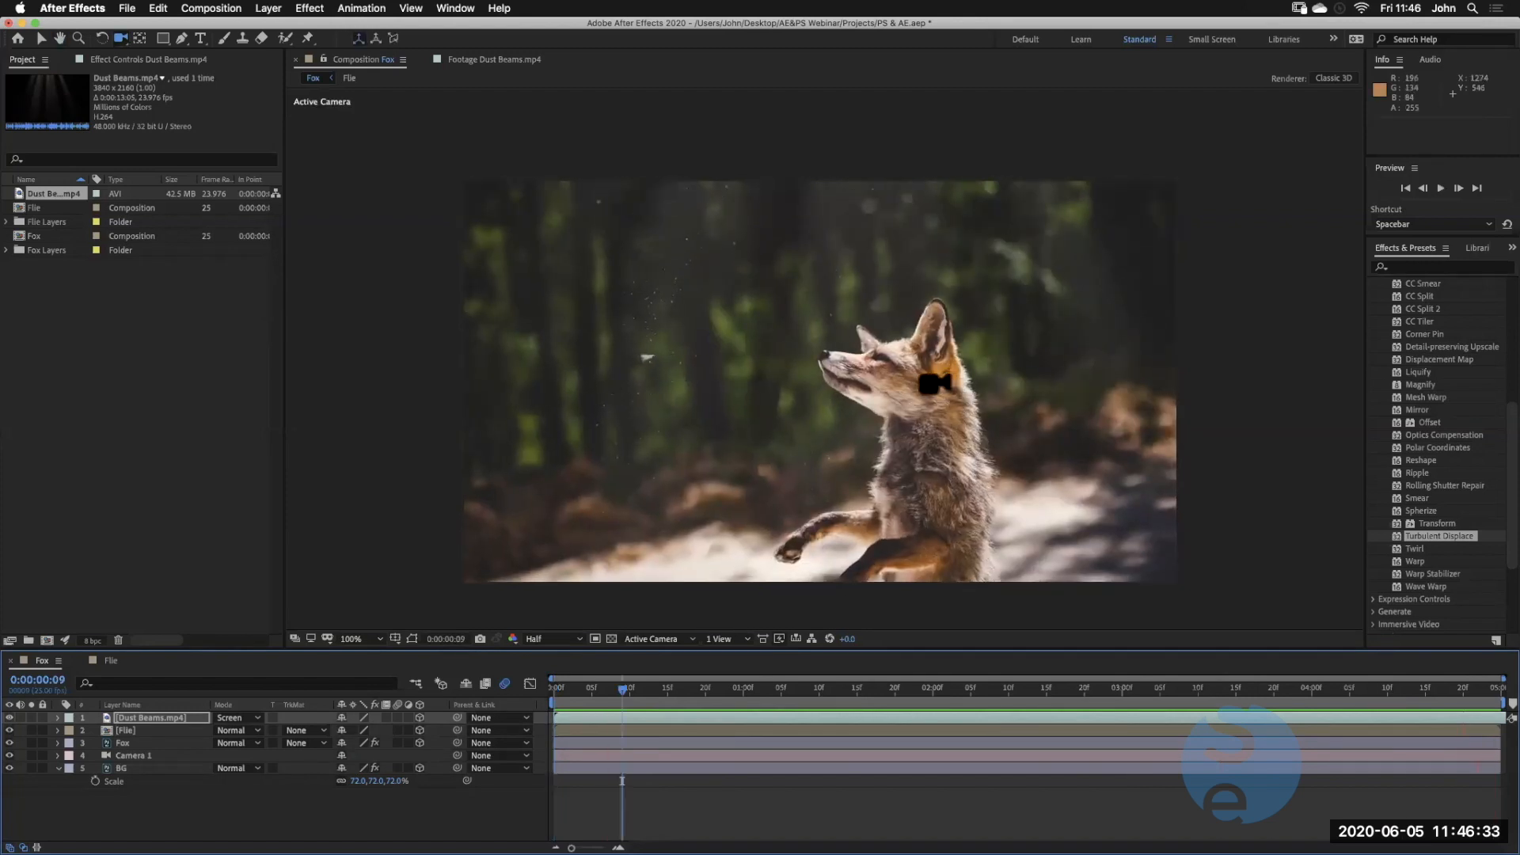
key(space)
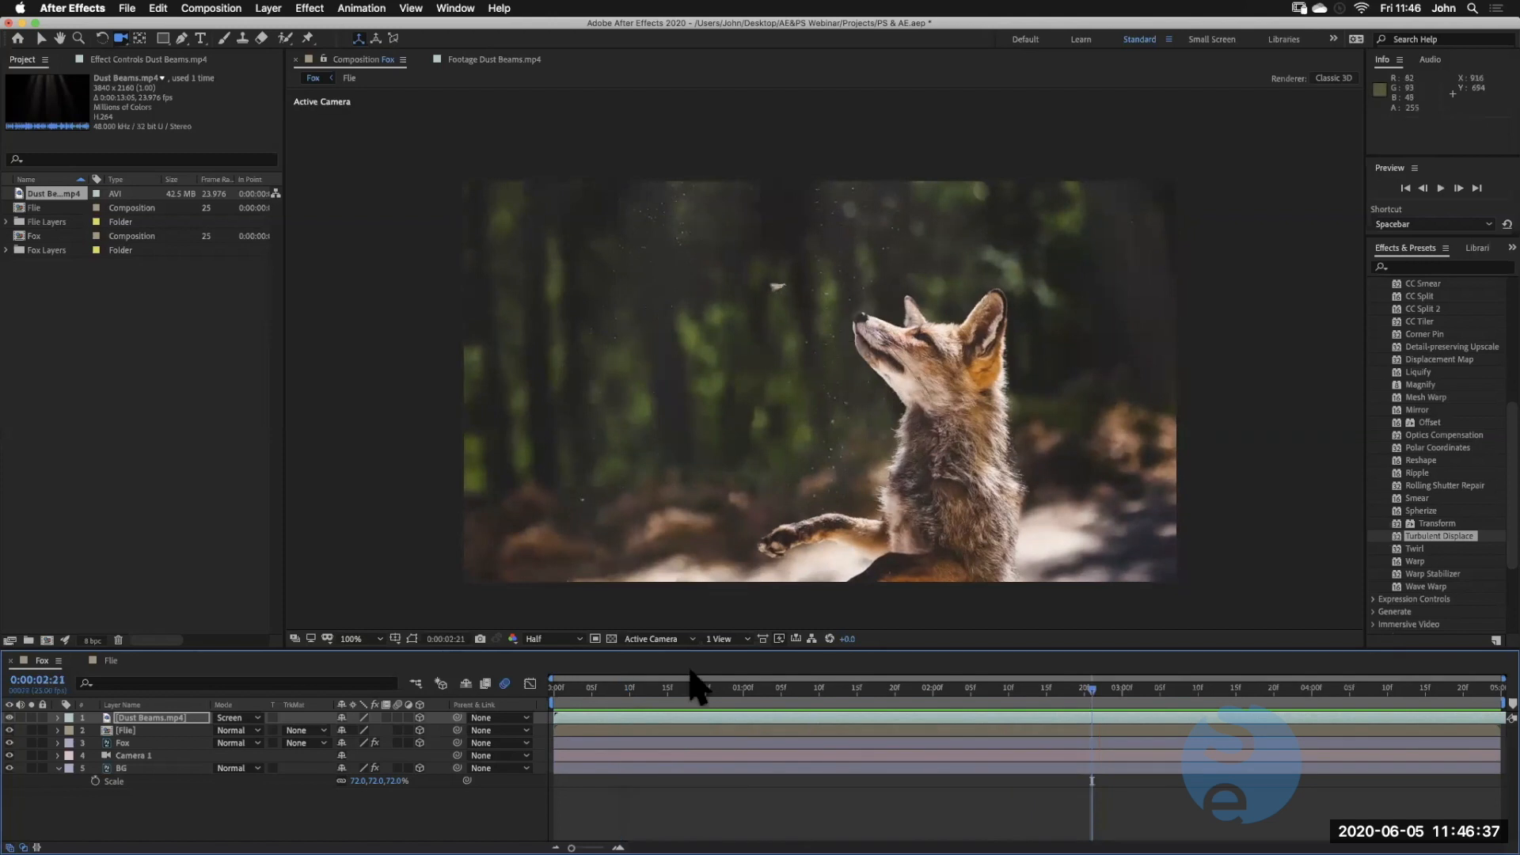
click(664, 690)
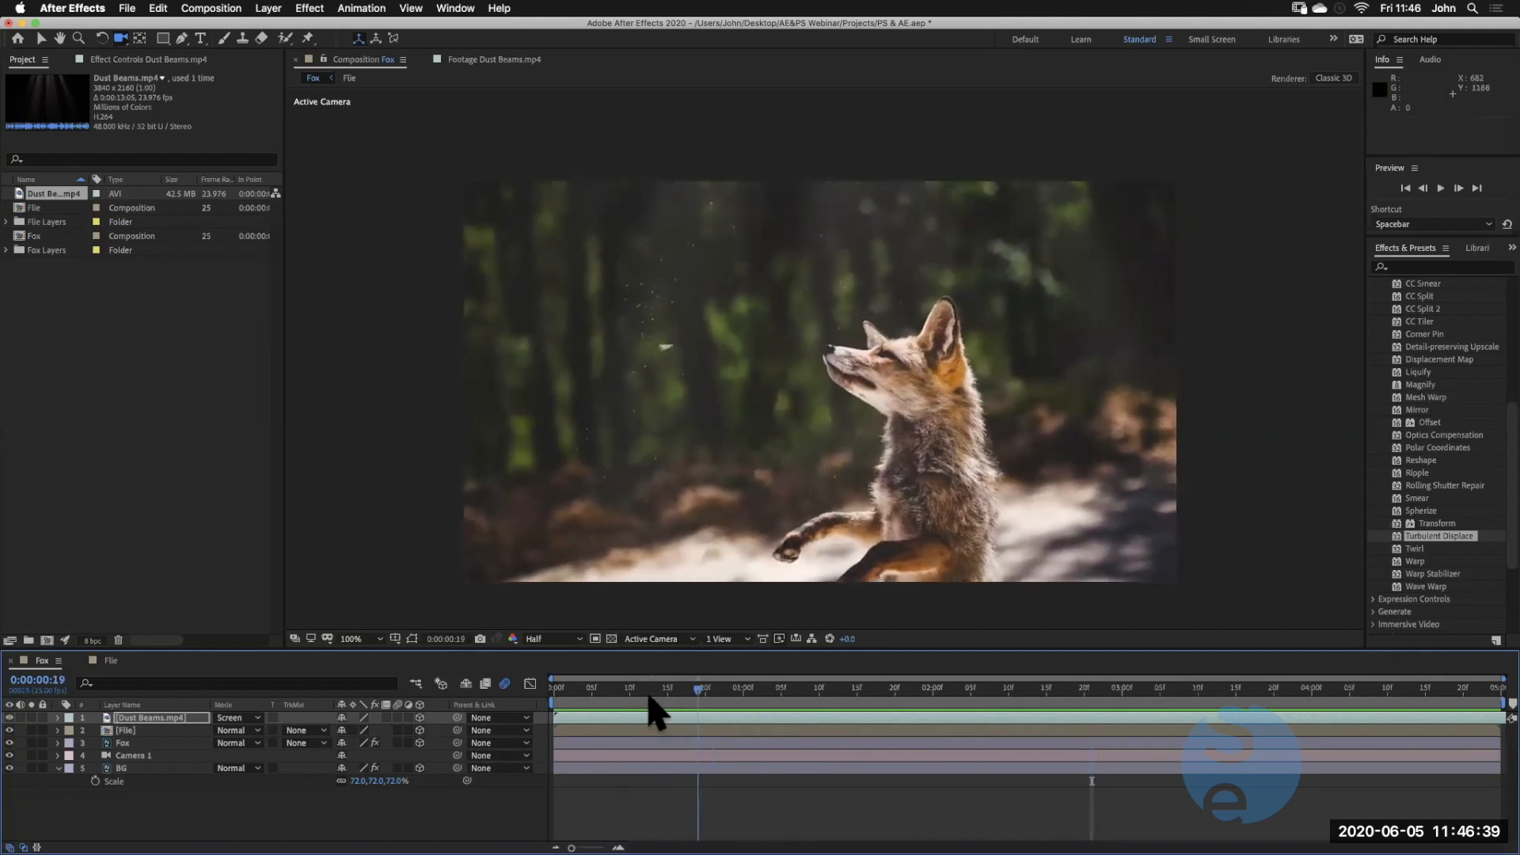
click(553, 688)
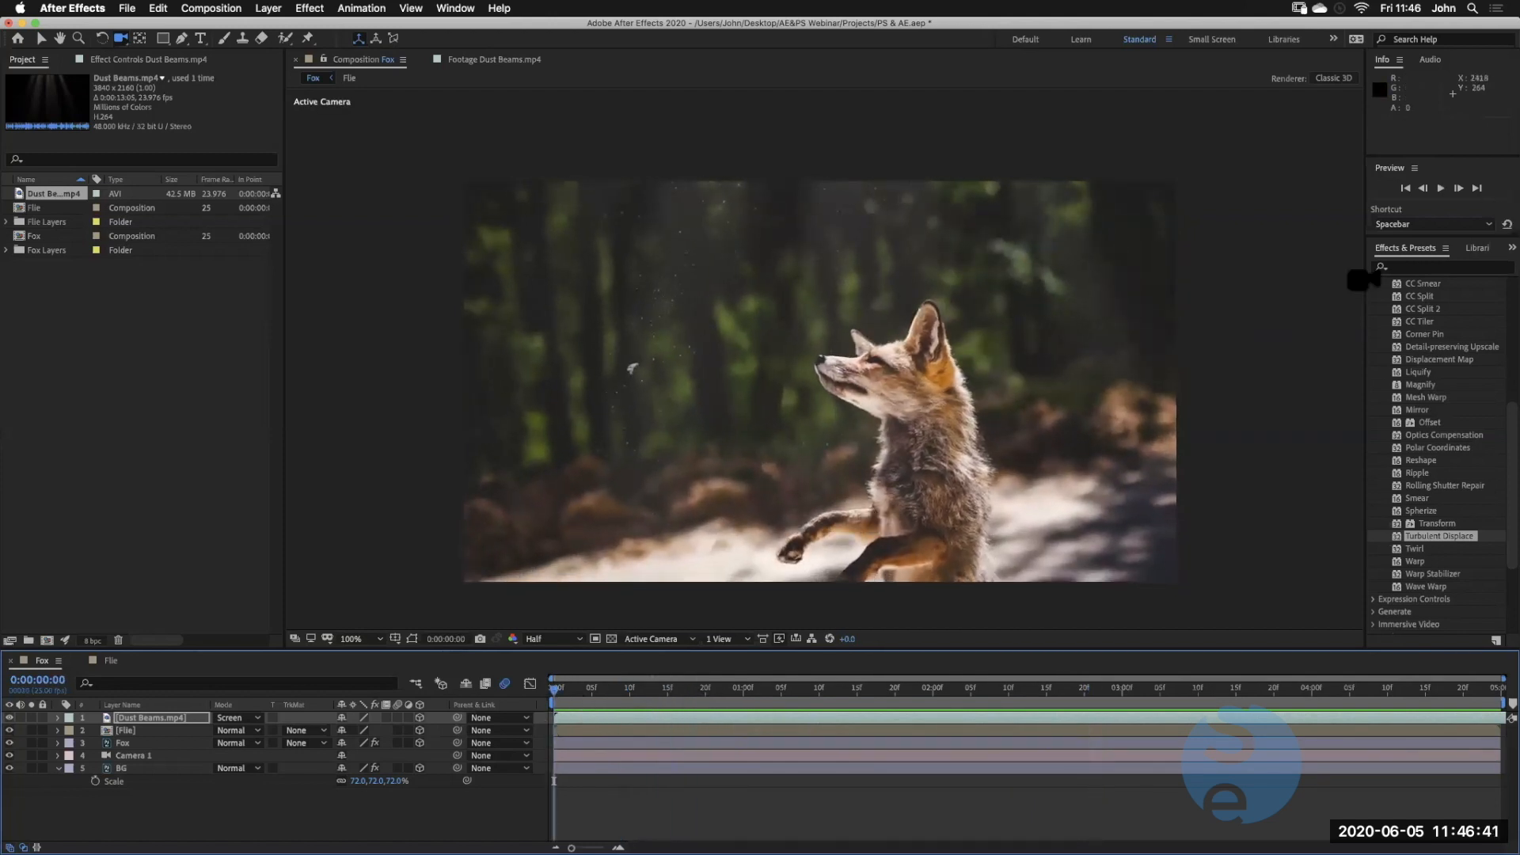
Find the Timewarp effect, apply it to the Dust Beams.mp4 layer and preview the slowed dust at speed 50
click(1411, 267)
text(time)
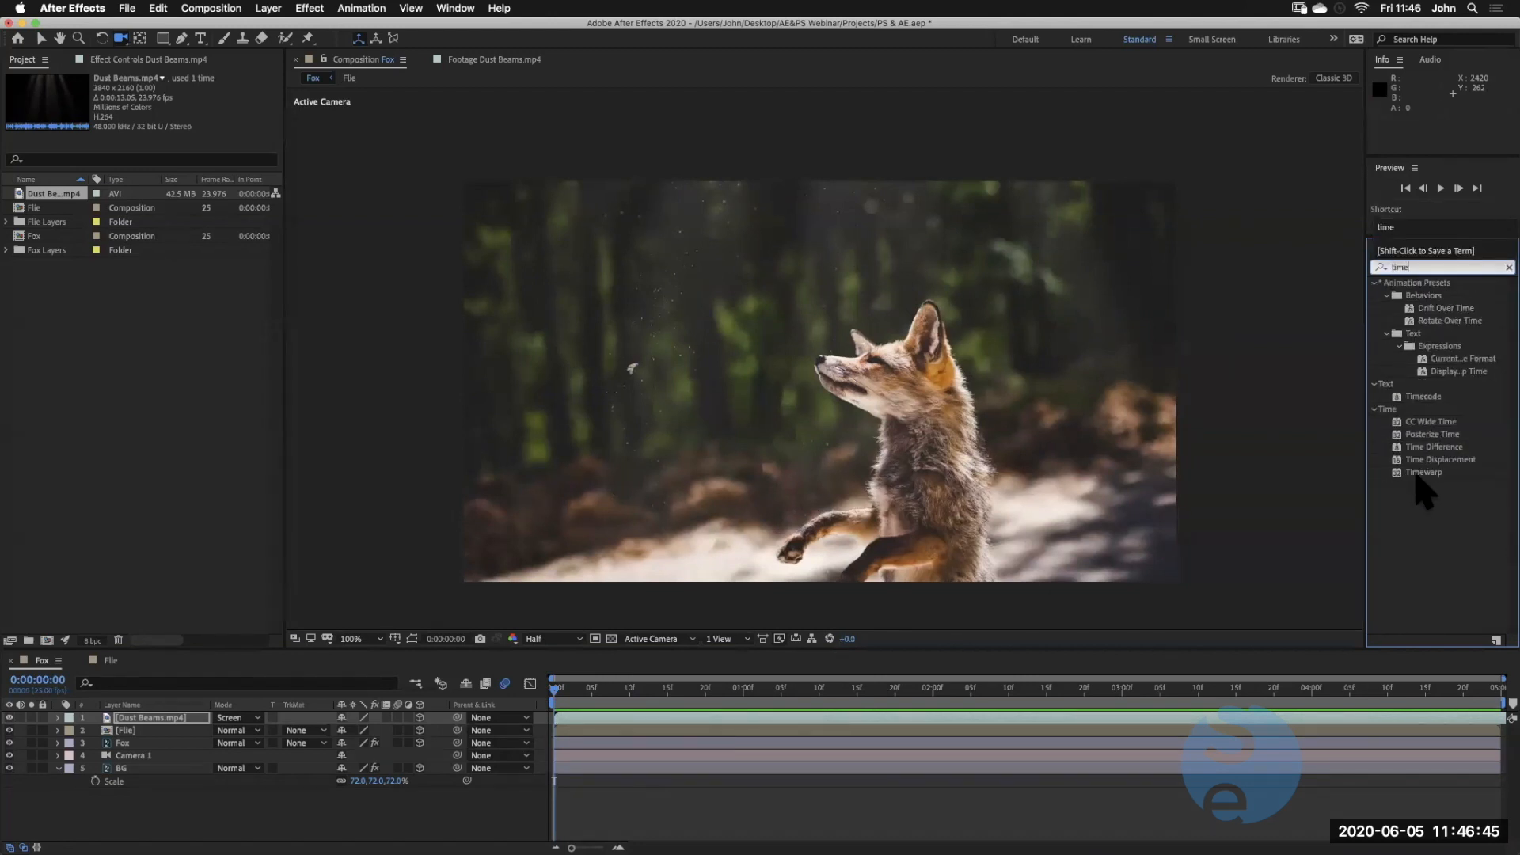
click(1419, 473)
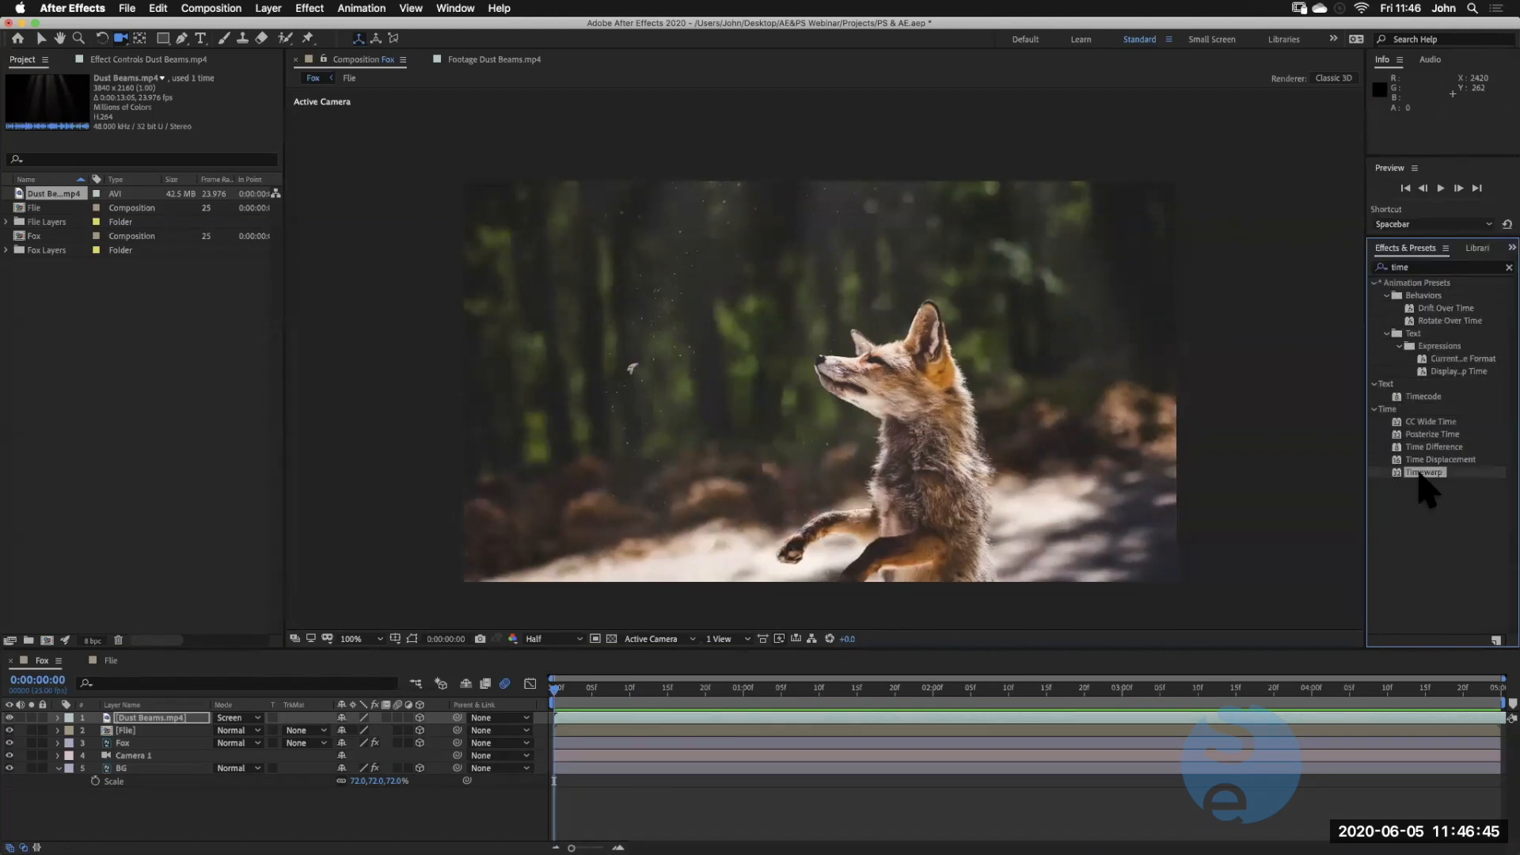
drag(1424, 486, 126, 725)
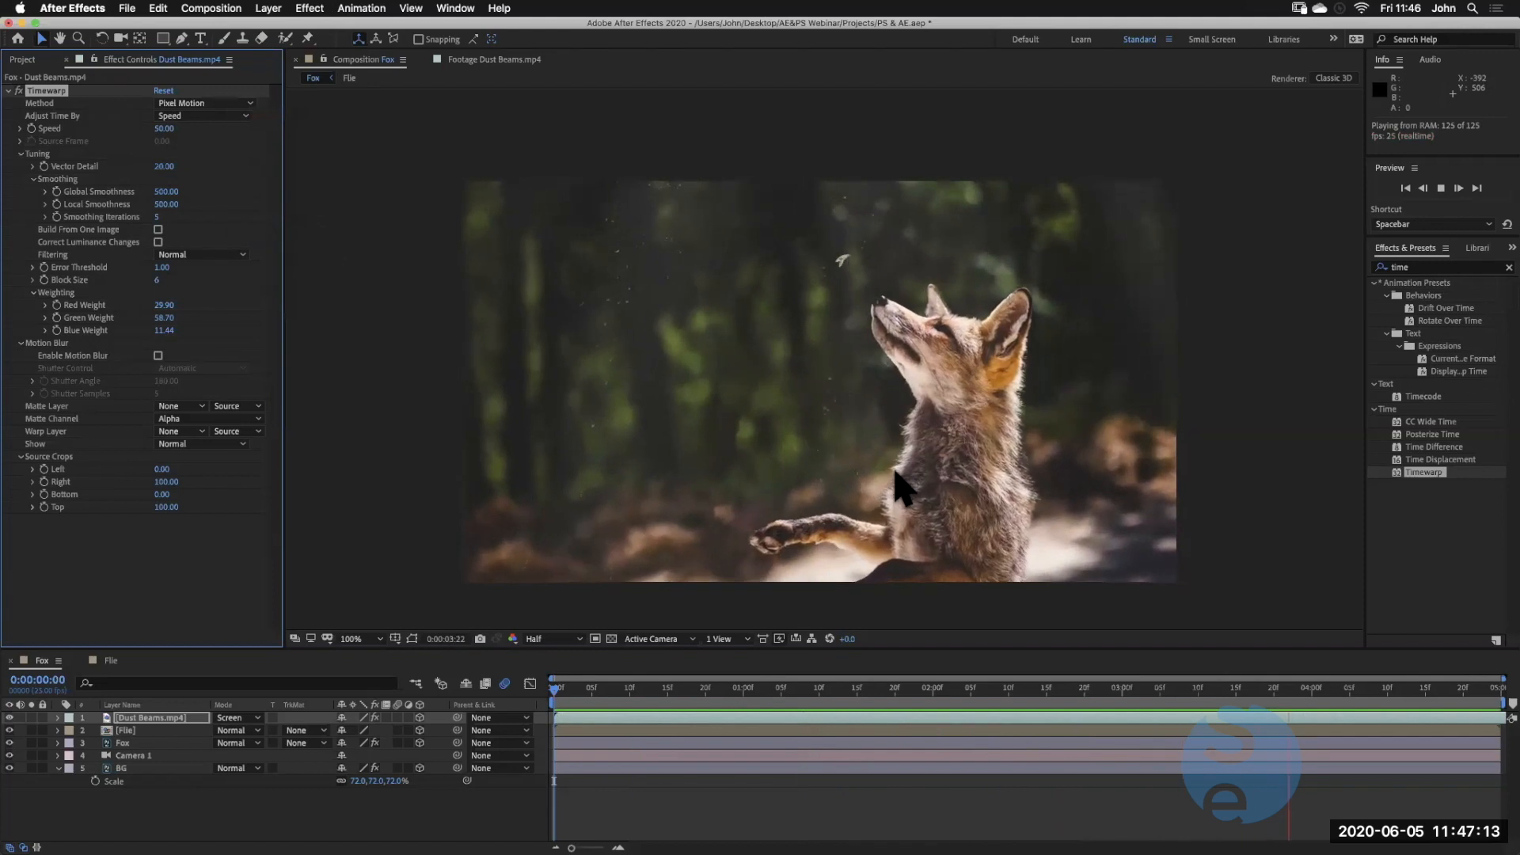
key(space)
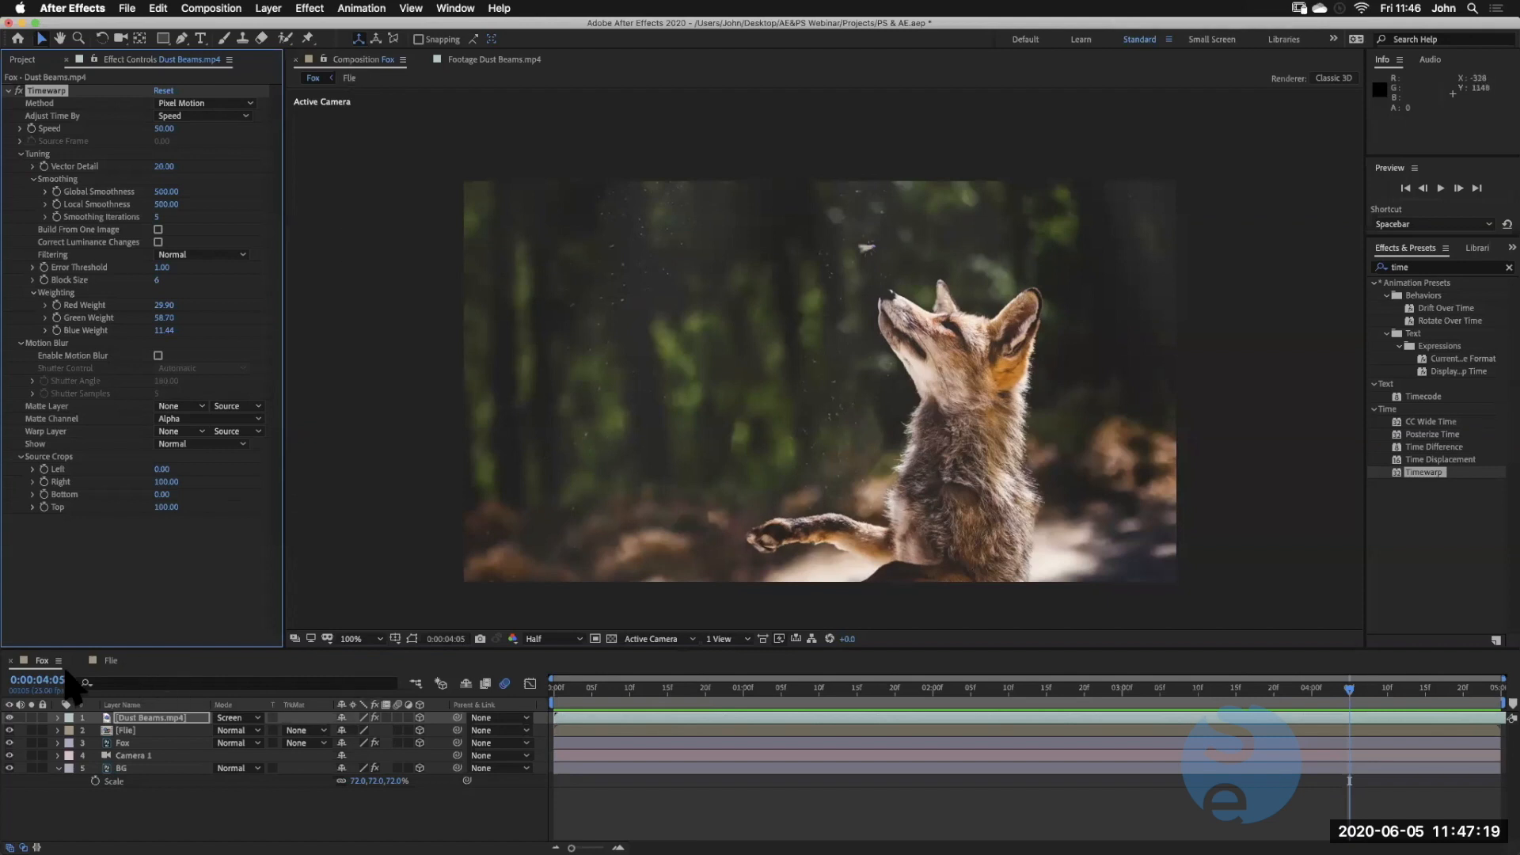
Expand the Fox timeline to fill the whole window and restore the normal layout
click(41, 662)
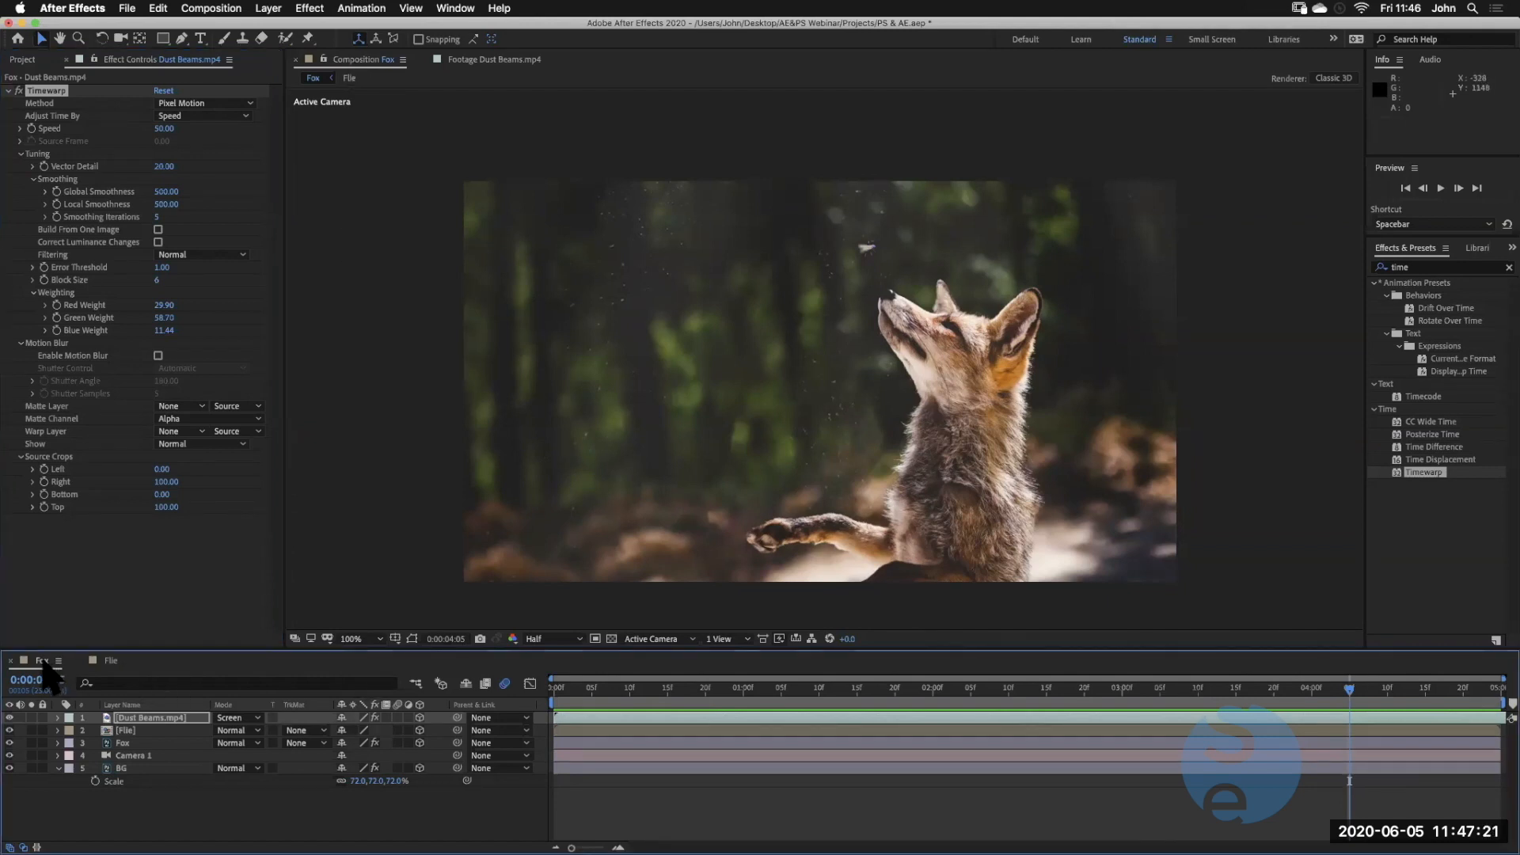
key(grave)
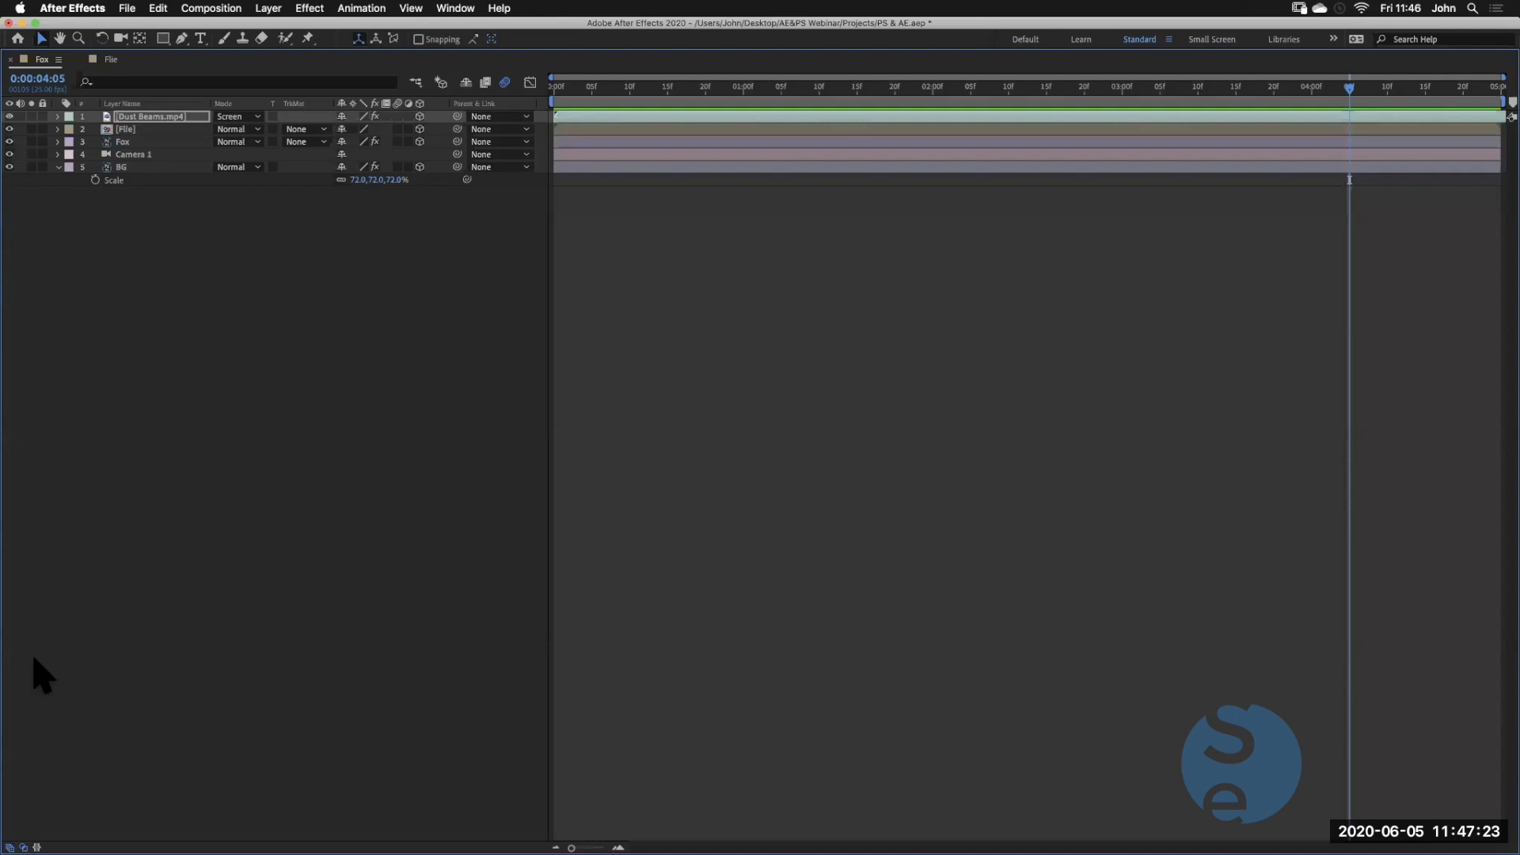
key(grave)
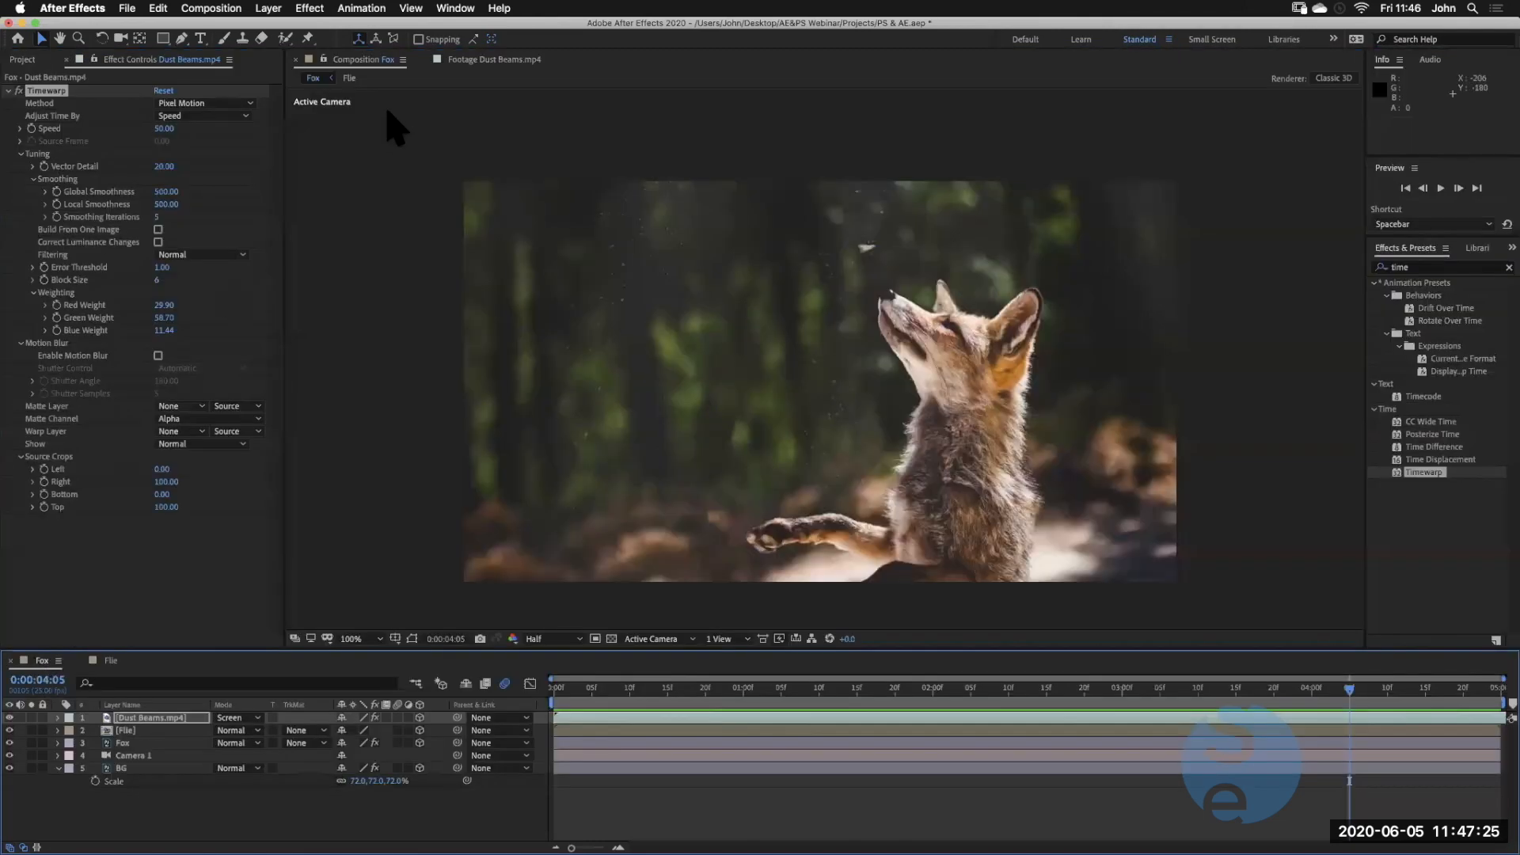
Enlarge the Fox composition view to fill the window and play the finished animation from the start
click(357, 60)
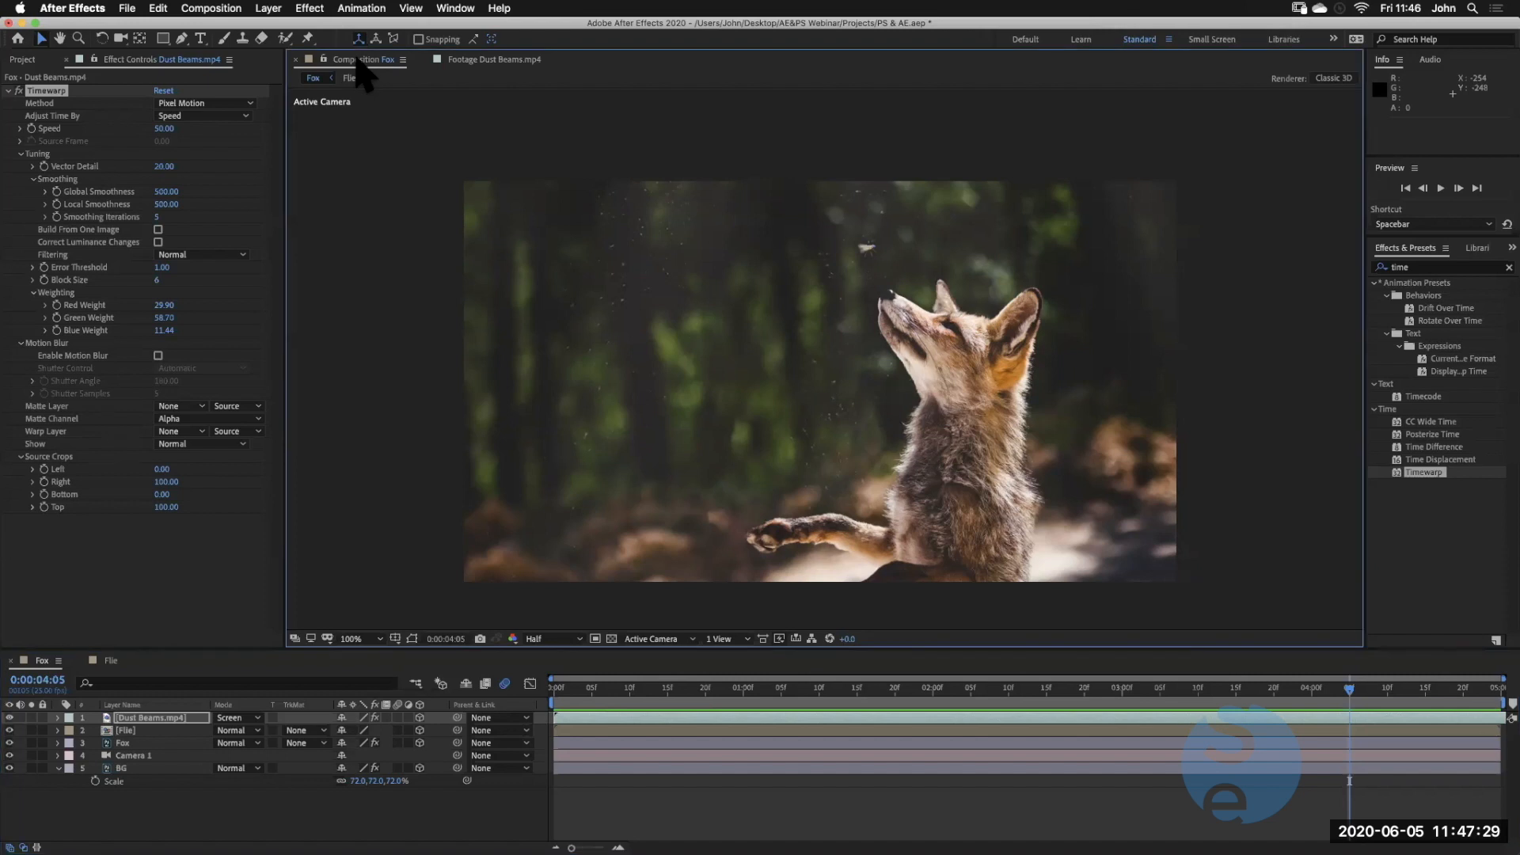
key(grave)
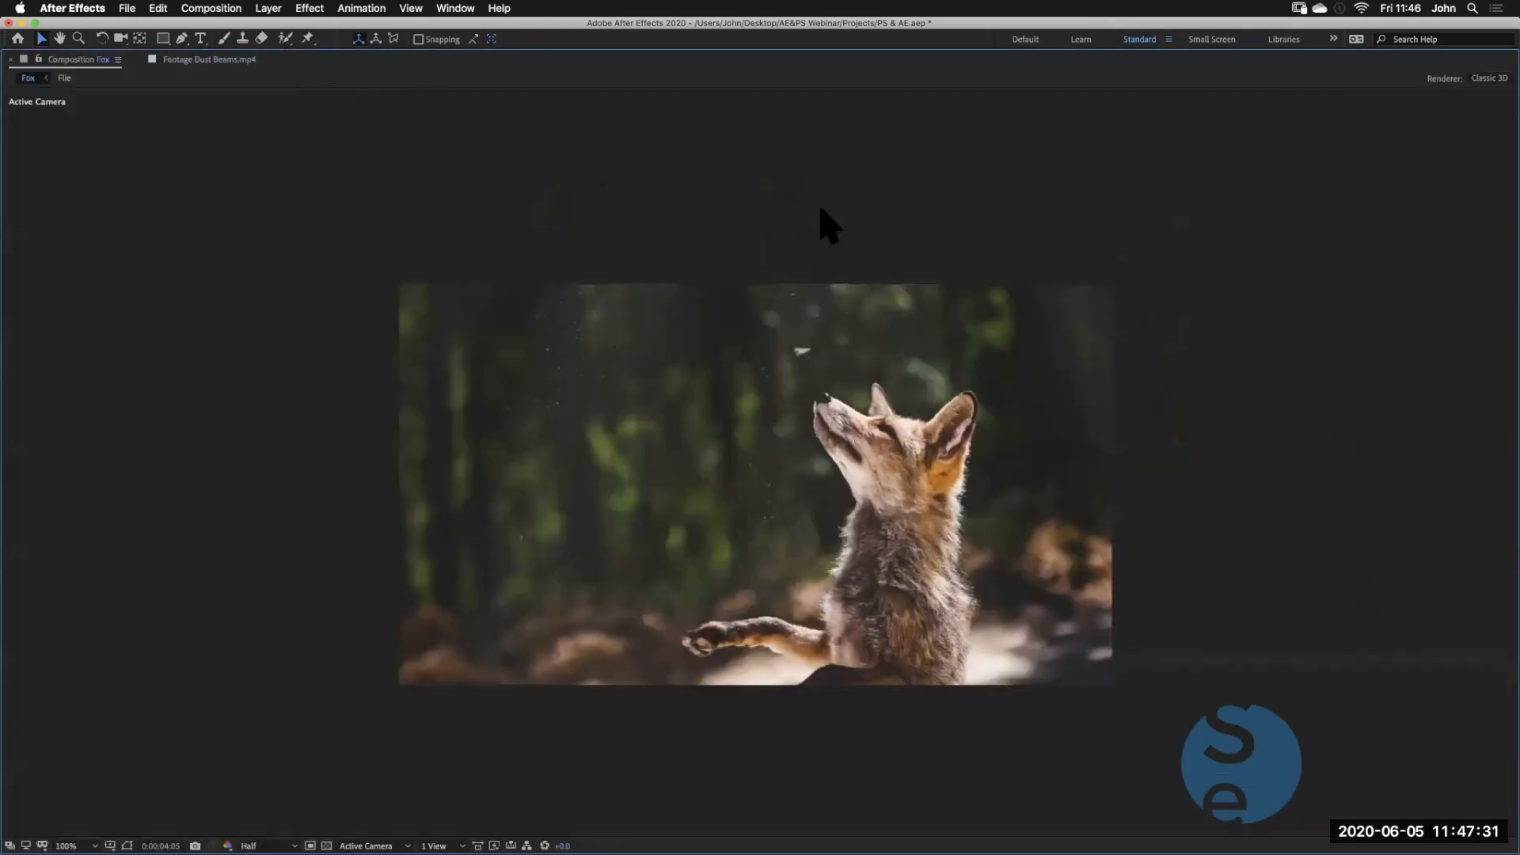
key(Home)
key(space)
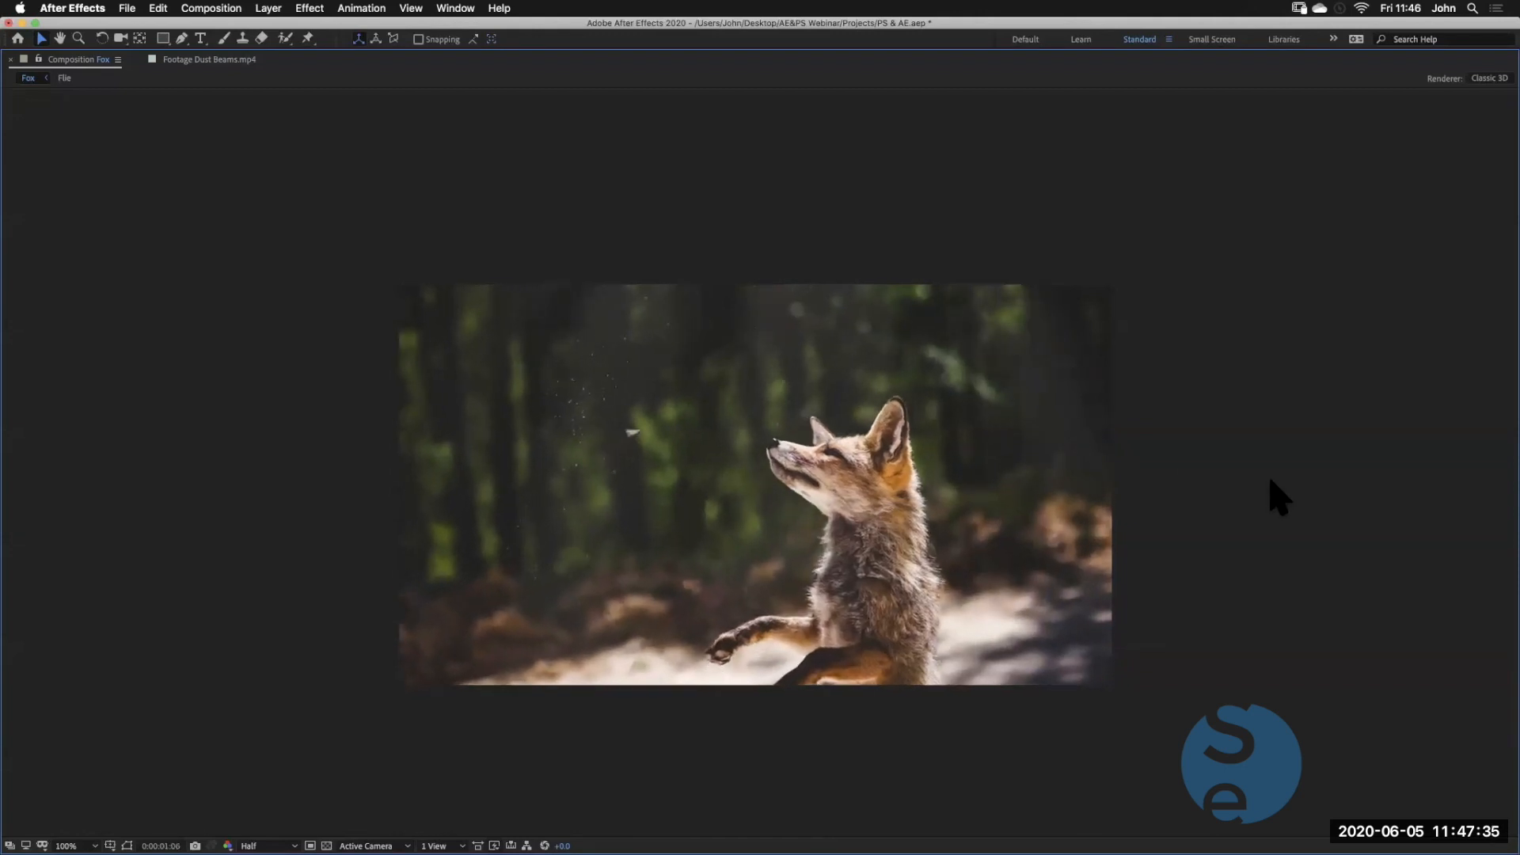